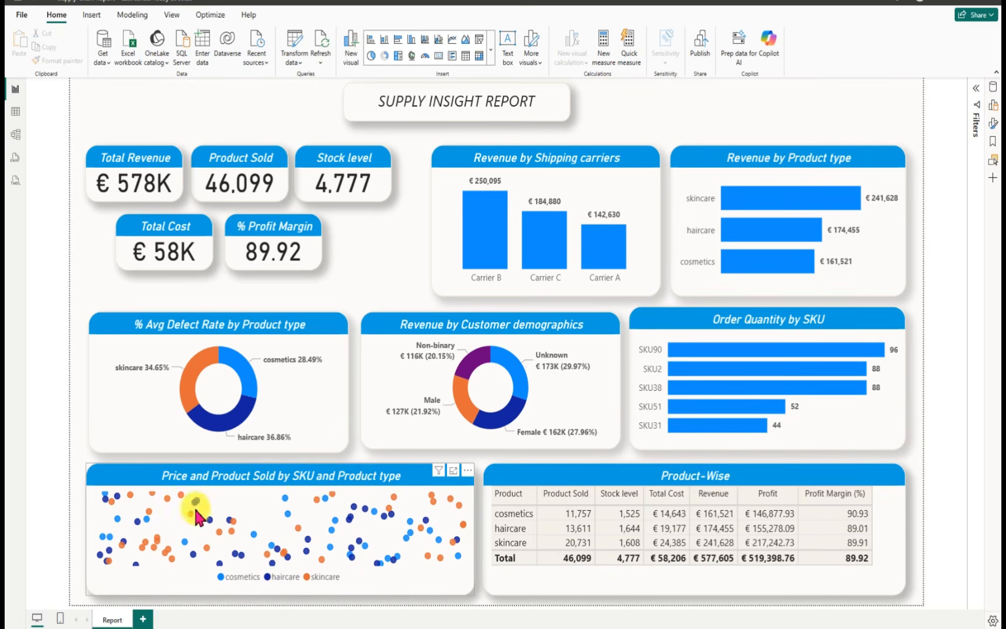
{"action": "mouse_move", "coordinate": [196, 508]}
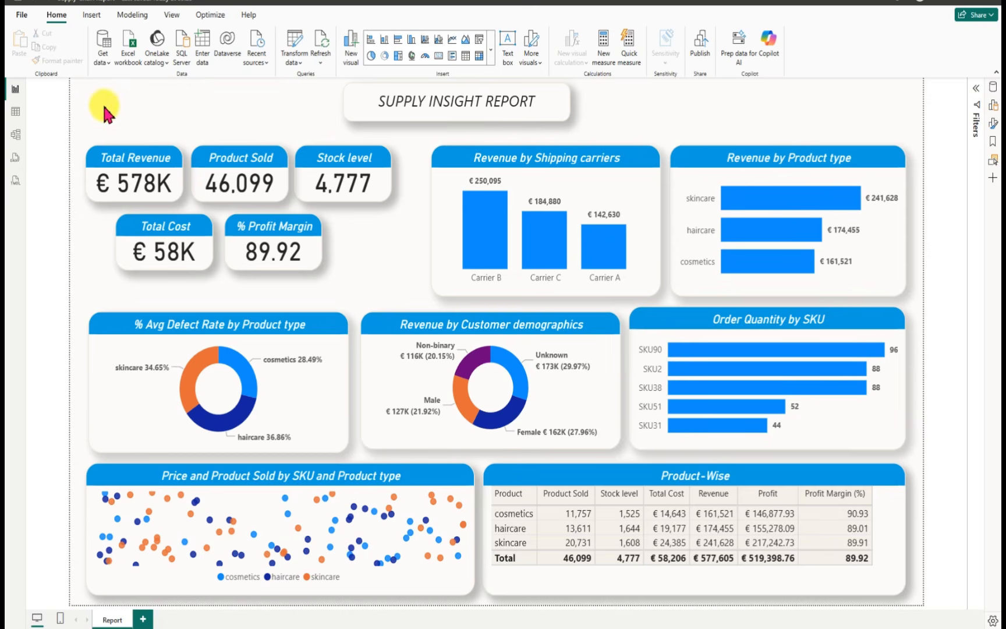
{"action": "left_click", "coordinate": [23, 18]}
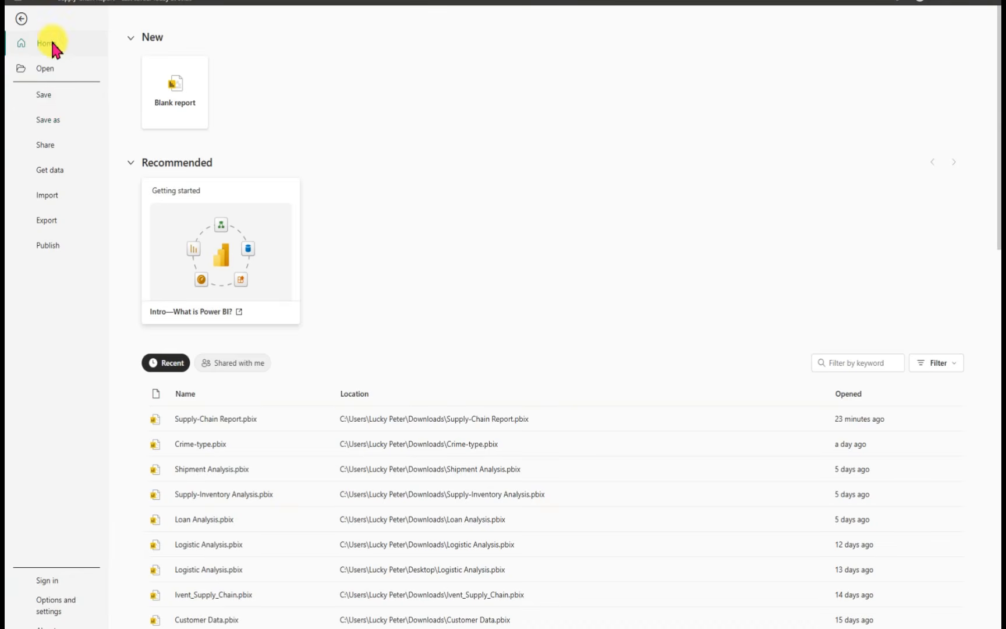
{"action": "left_click", "coordinate": [21, 22]}
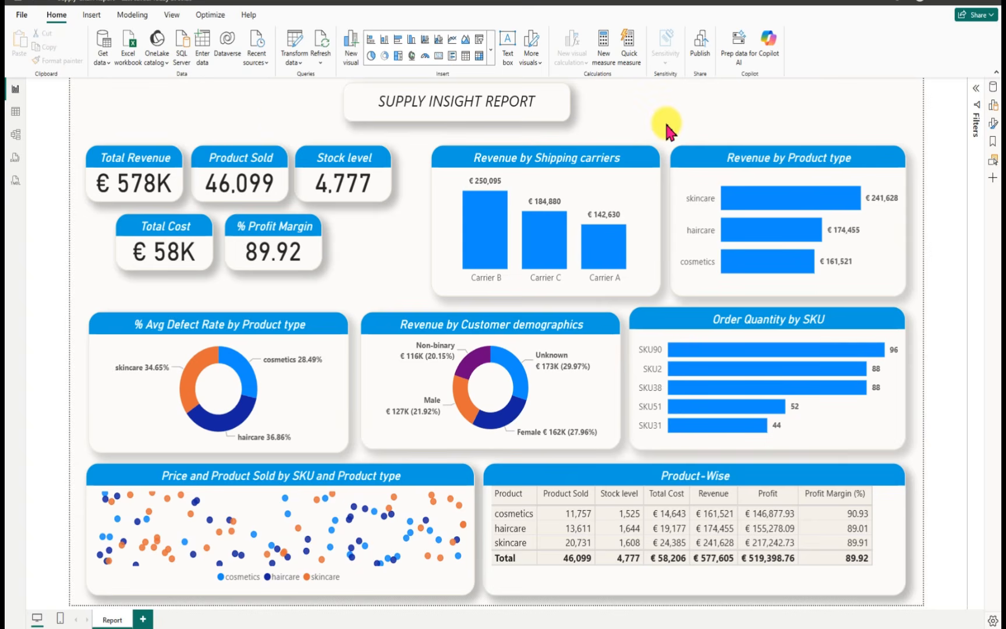
Step: Search the system for "power bi", launch a second Power BI Desktop window and start a blank report in it
{"action": "mouse_move", "coordinate": [676, 628]}
{"action": "left_click", "coordinate": [221, 627]}
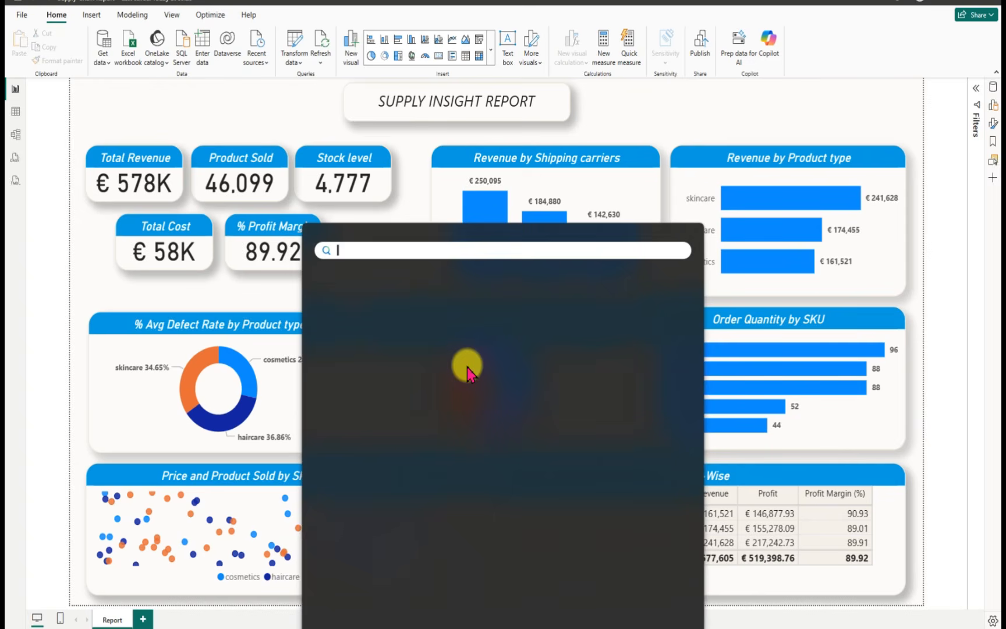
{"action": "type", "text": "po"}
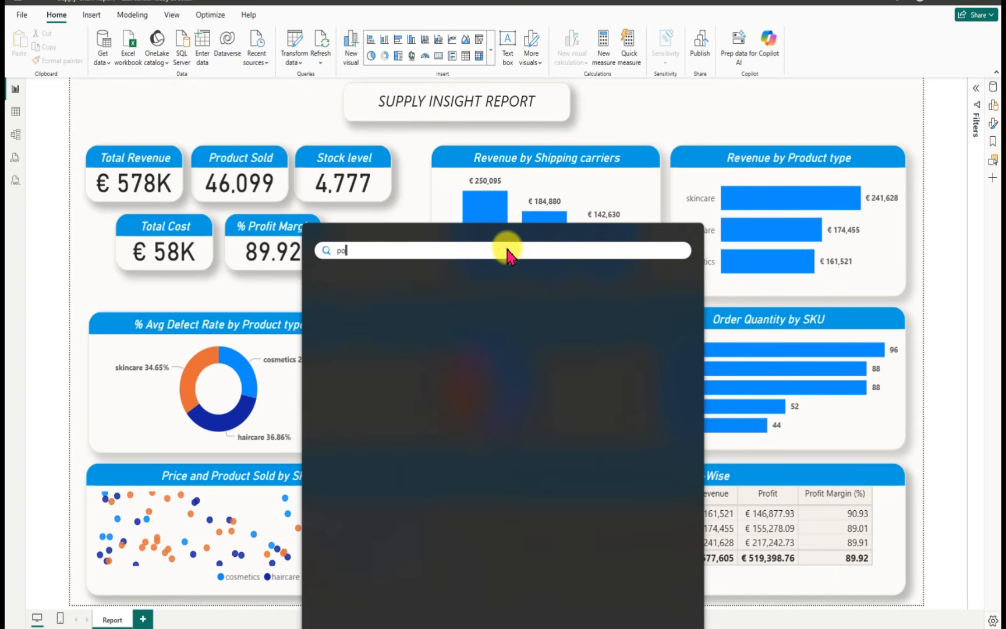
{"action": "type", "text": "wer bi"}
{"action": "key", "text": "Escape"}
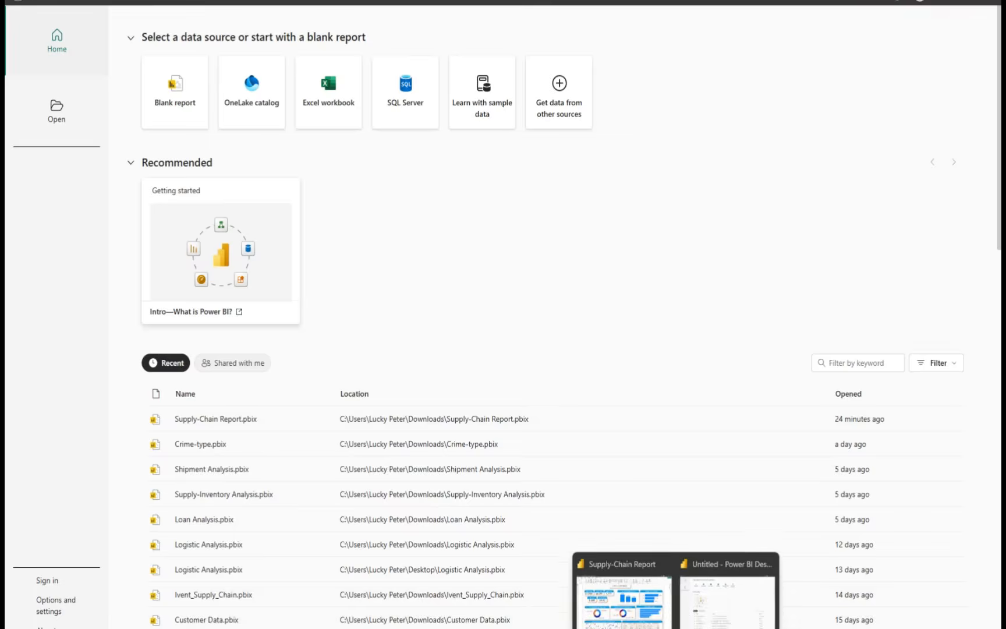
{"action": "left_click", "coordinate": [663, 617]}
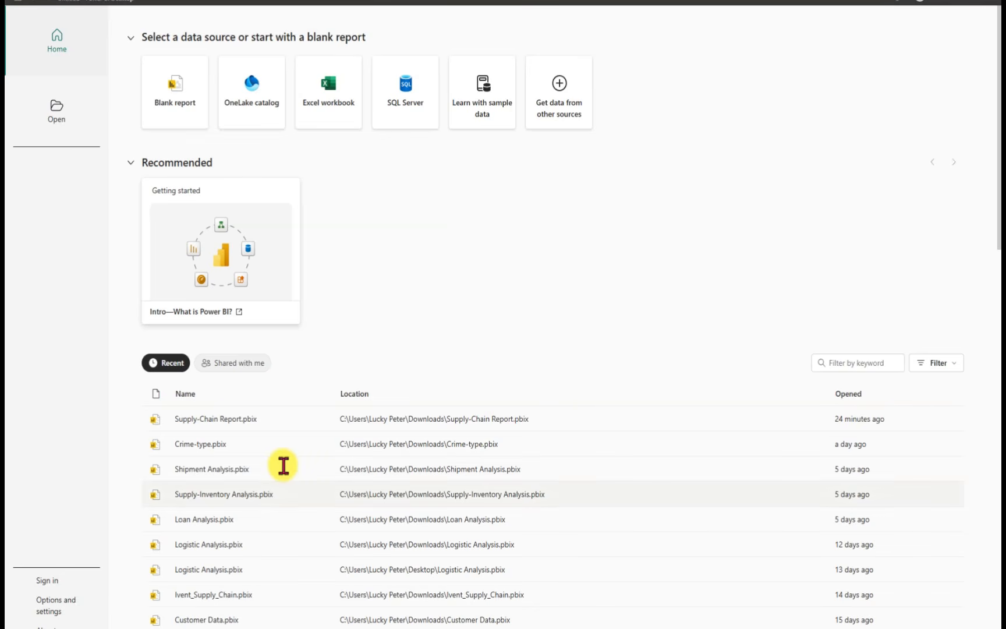
{"action": "mouse_move", "coordinate": [996, 225]}
{"action": "left_mouse_down"}
{"action": "mouse_move", "coordinate": [1000, 588]}
{"action": "mouse_move", "coordinate": [995, 235]}
{"action": "left_mouse_up"}
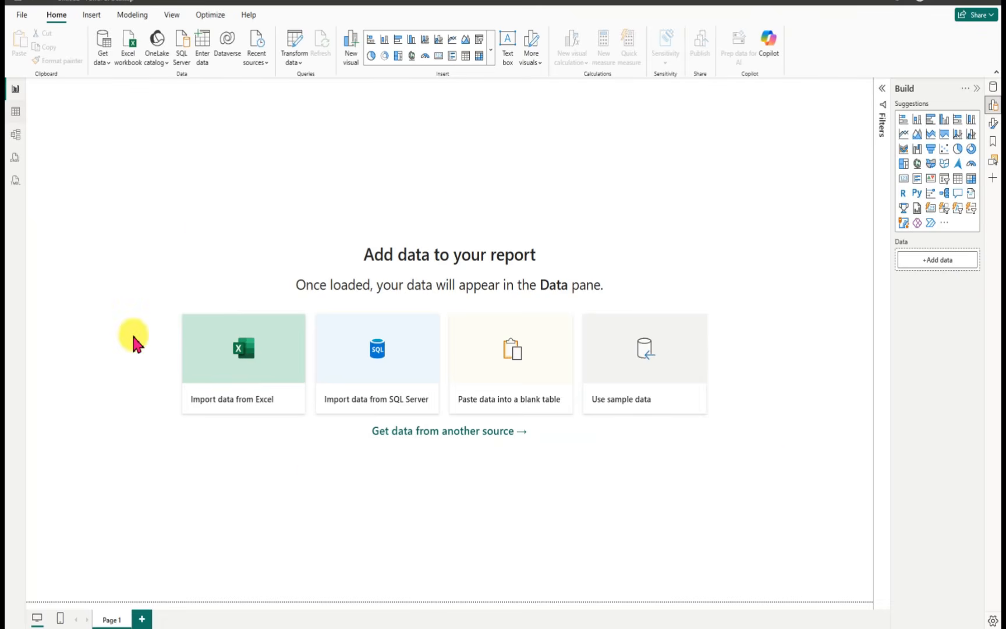
Step: Look at the empty report's Table view and Model view, and return to Report view
{"action": "left_click", "coordinate": [17, 115]}
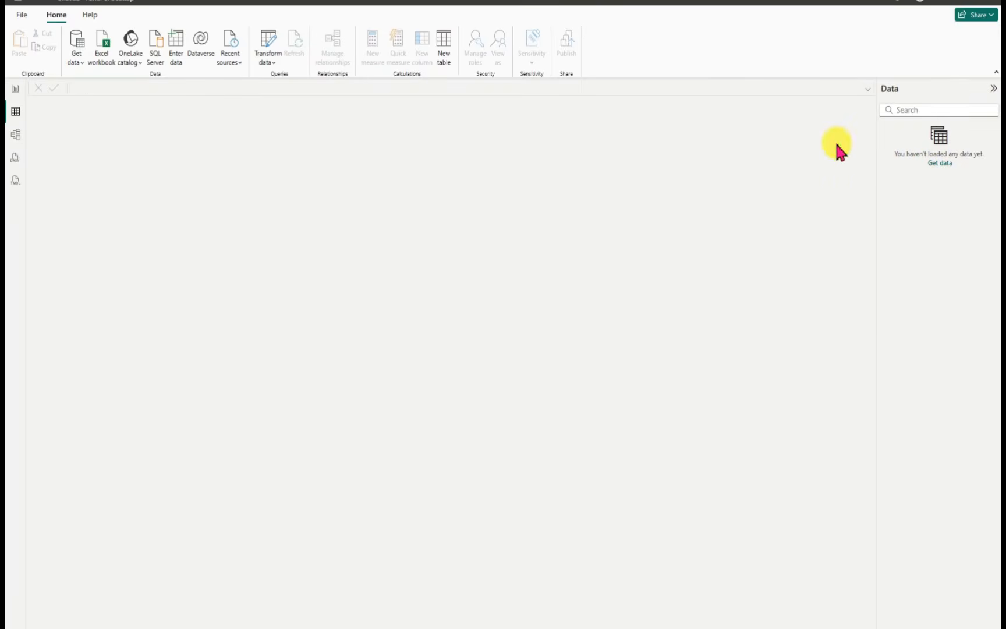
{"action": "left_click", "coordinate": [16, 135]}
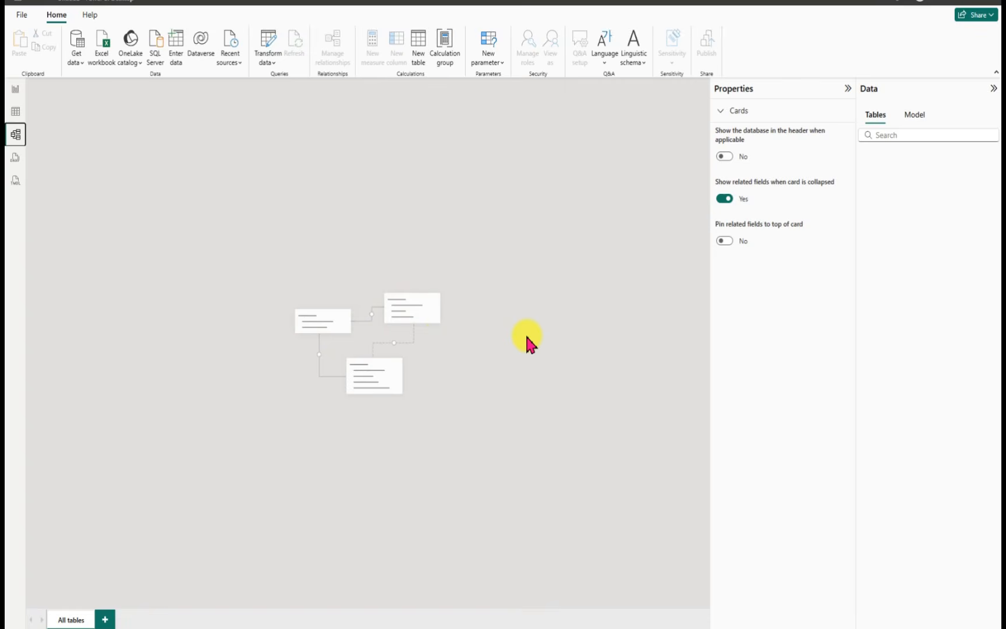
{"action": "left_click", "coordinate": [15, 92]}
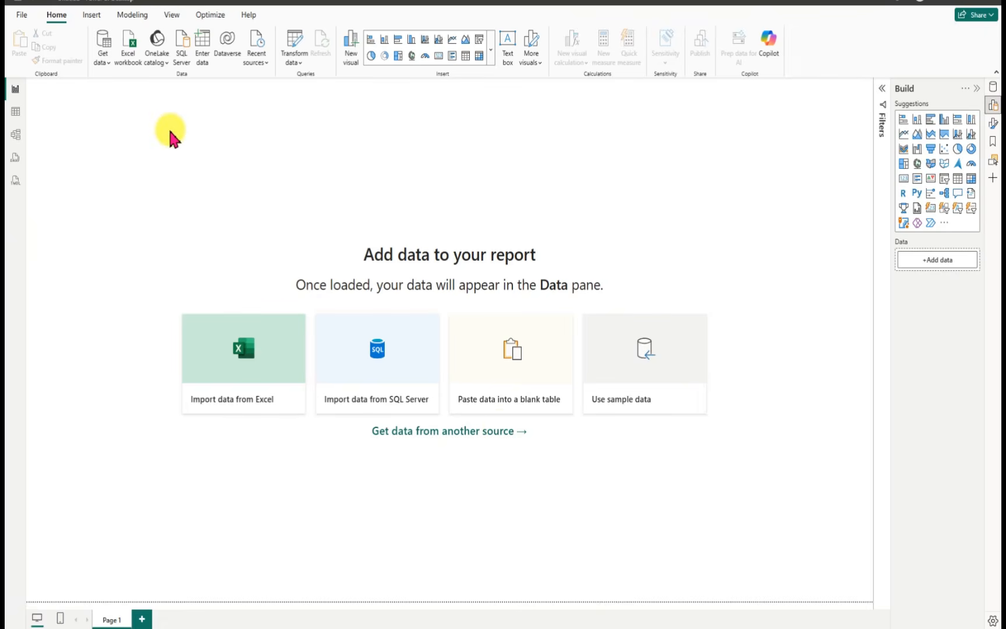
Step: Get data from a Text/CSV source by opening the supply_chain_data file in the Downloads folder
{"action": "left_click", "coordinate": [108, 62]}
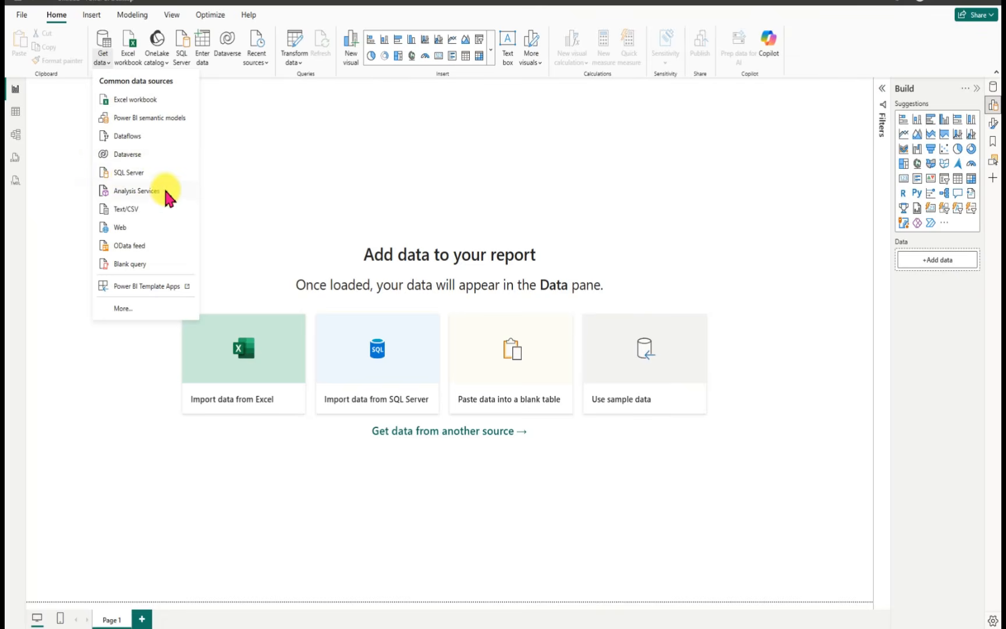
{"action": "left_click", "coordinate": [141, 208]}
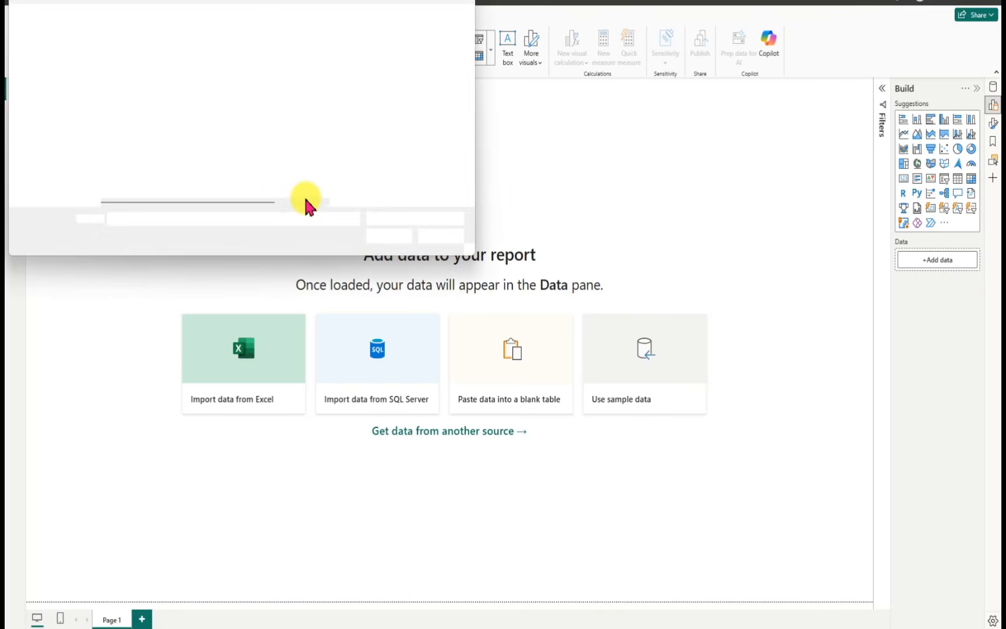
{"action": "left_click", "coordinate": [47, 114]}
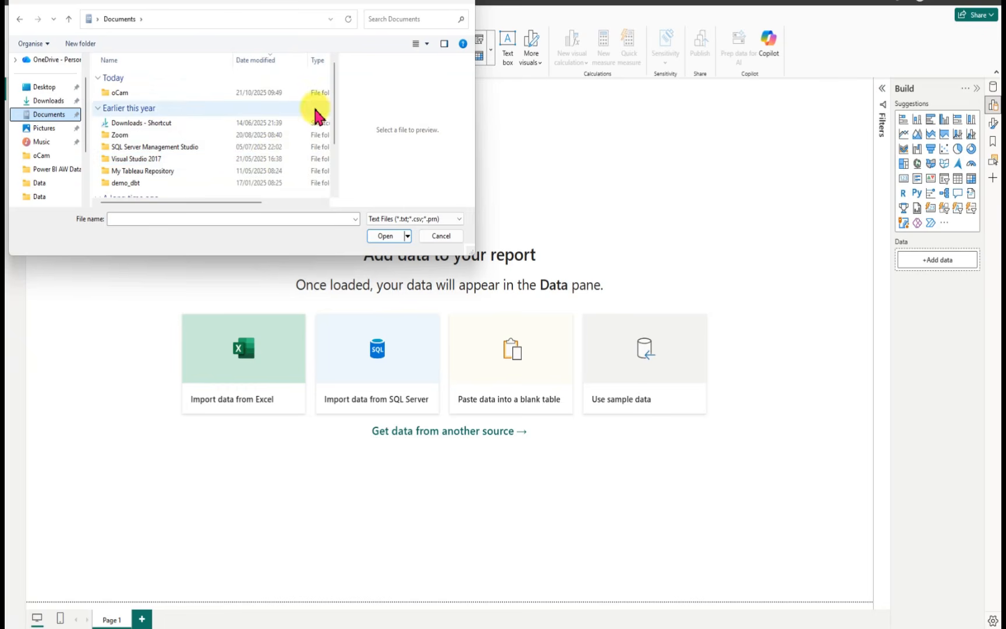
{"action": "left_click", "coordinate": [58, 100]}
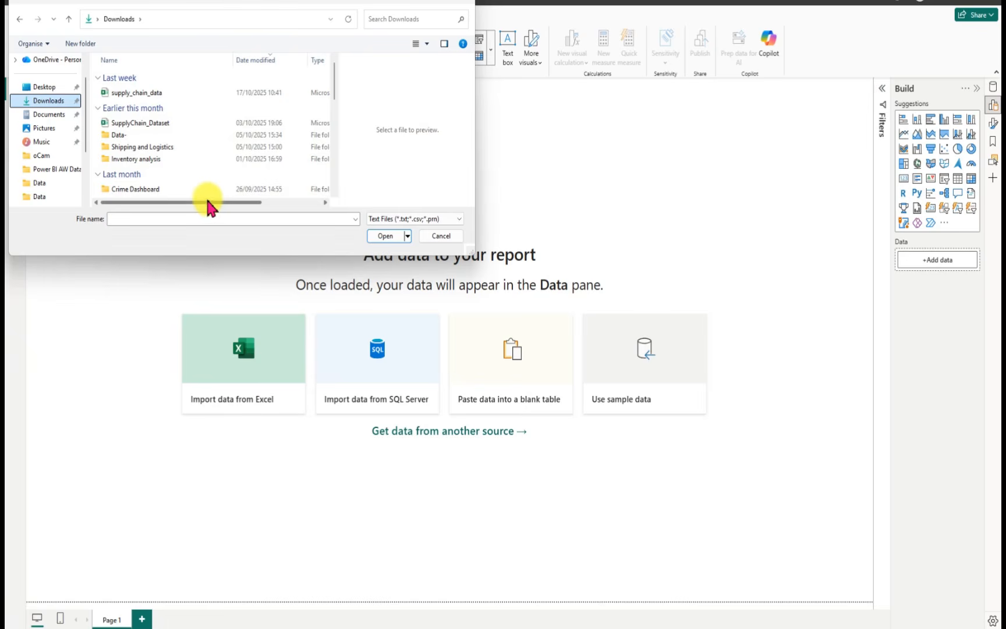
{"action": "left_click", "coordinate": [141, 94]}
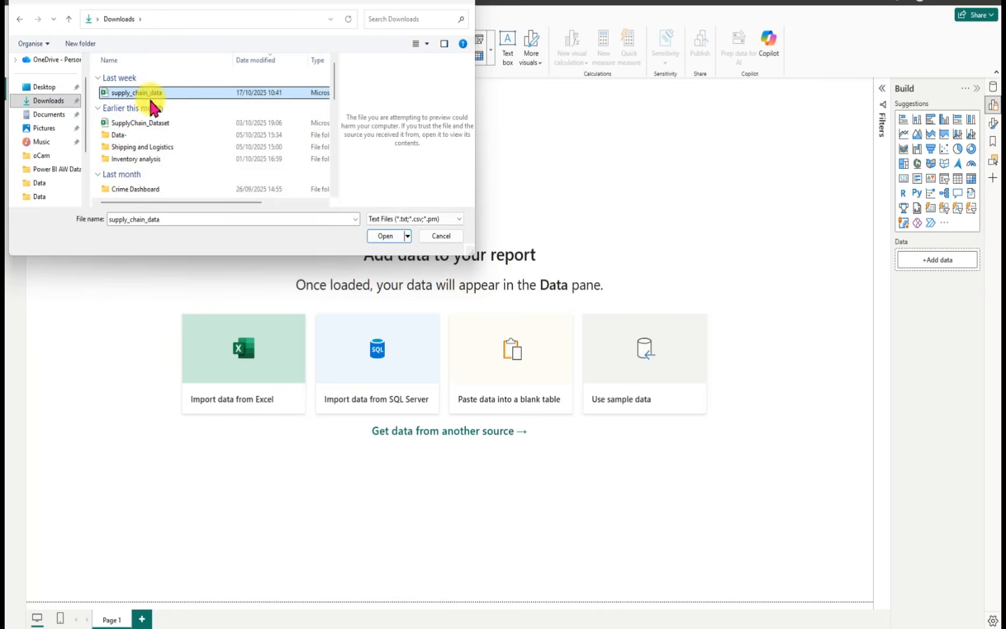
{"action": "left_click", "coordinate": [384, 236]}
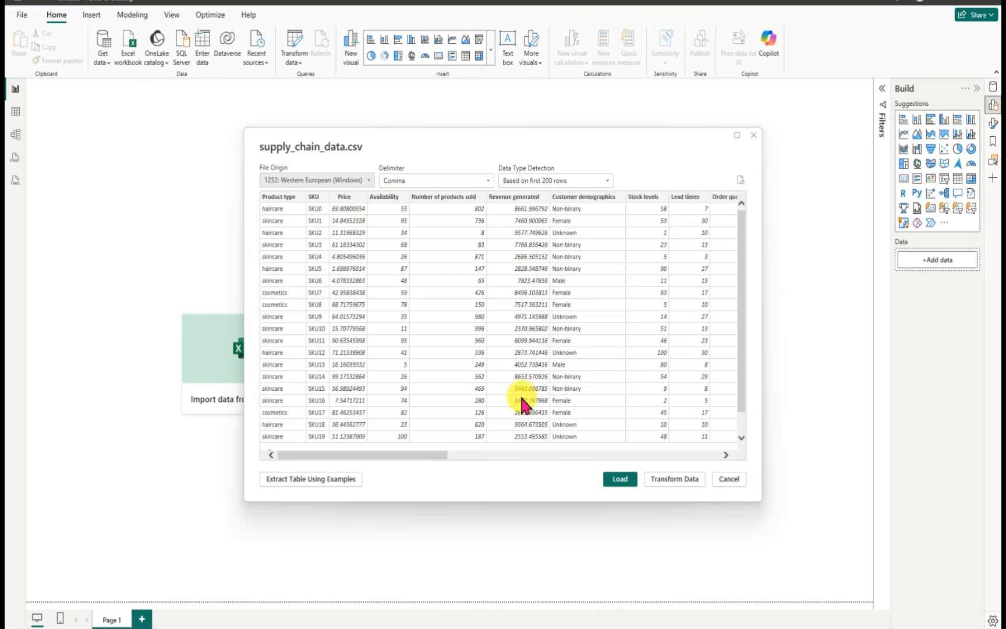
Step: Try Tab as the delimiter in the supply_chain_data.csv import preview and restore Comma
{"action": "left_click_drag", "start_coordinate": [418, 454], "coordinate": [393, 460]}
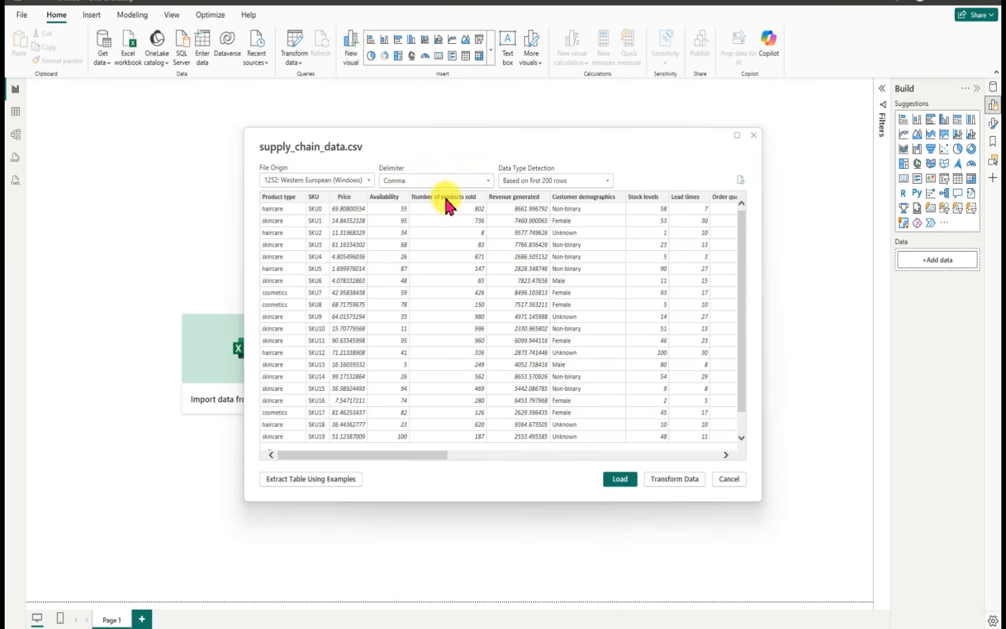
{"action": "left_click", "coordinate": [487, 181]}
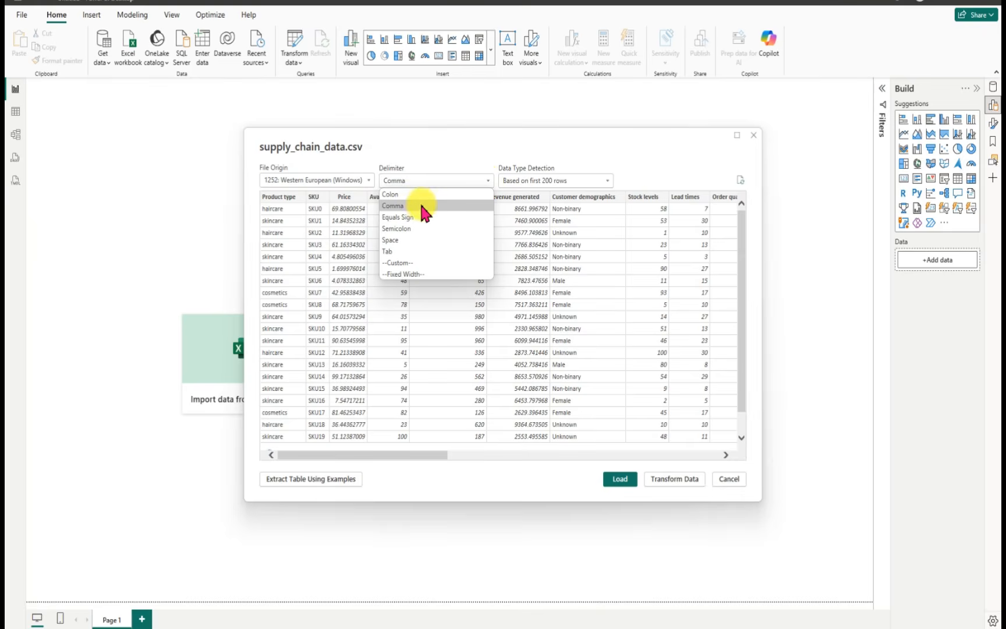
{"action": "left_click", "coordinate": [400, 252]}
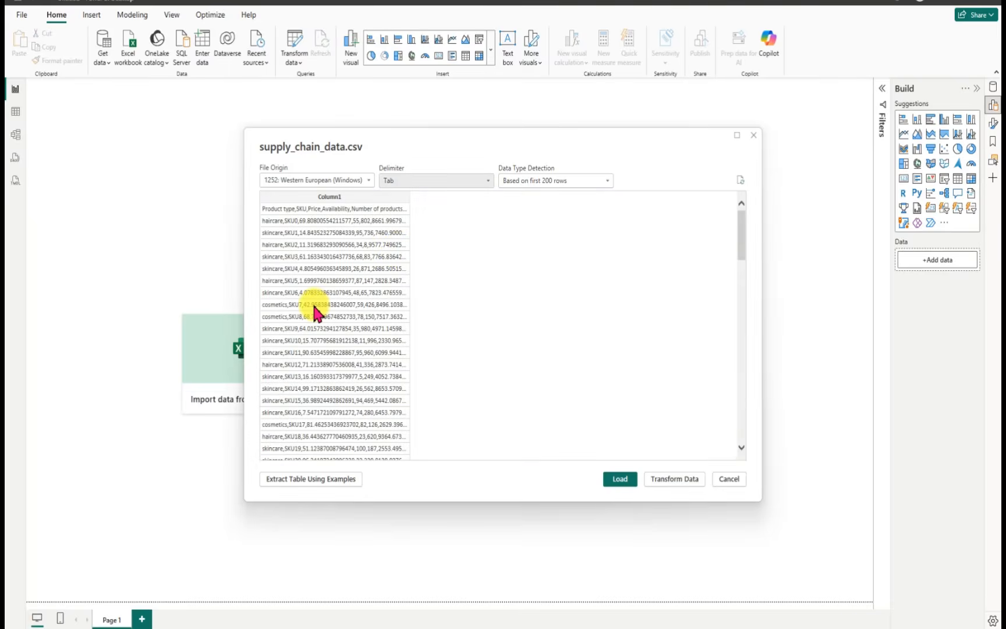
{"action": "left_click", "coordinate": [487, 183]}
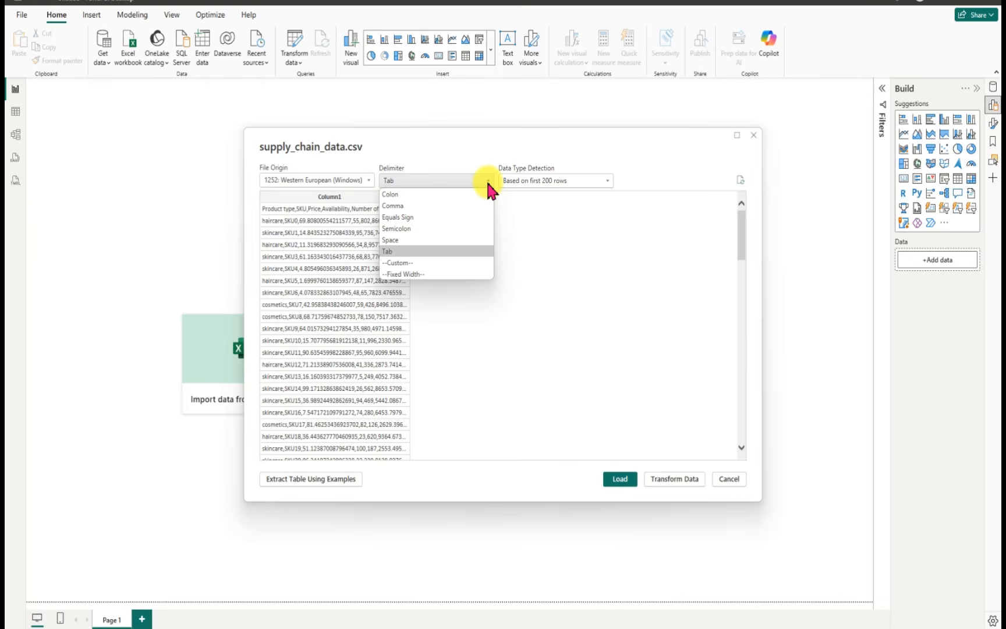
{"action": "left_click", "coordinate": [413, 205]}
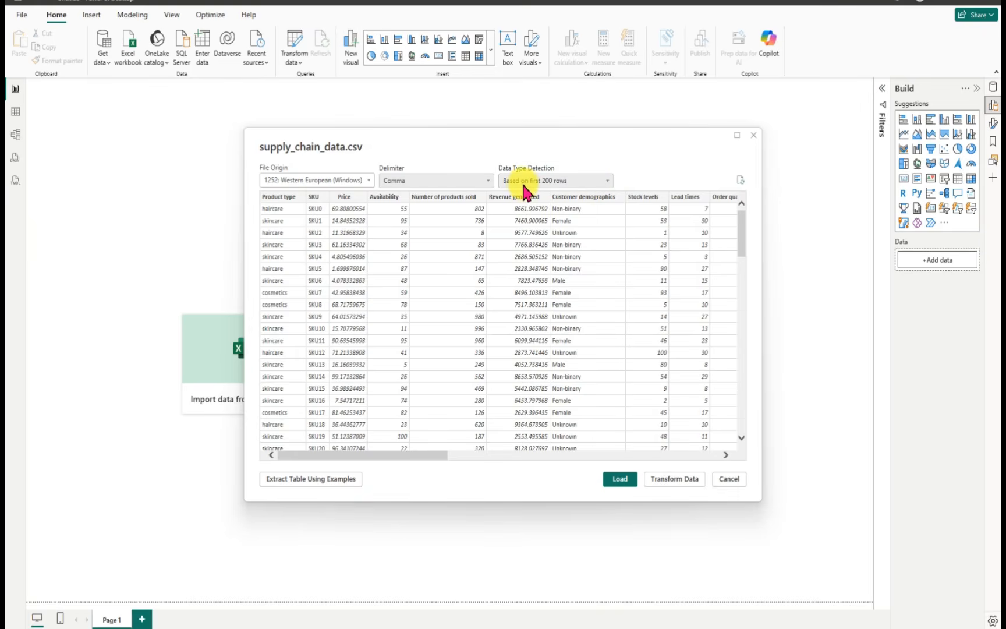
Step: Keep data type detection based on the first 200 rows and open the CSV data in Power Query for transformation
{"action": "left_click", "coordinate": [607, 188]}
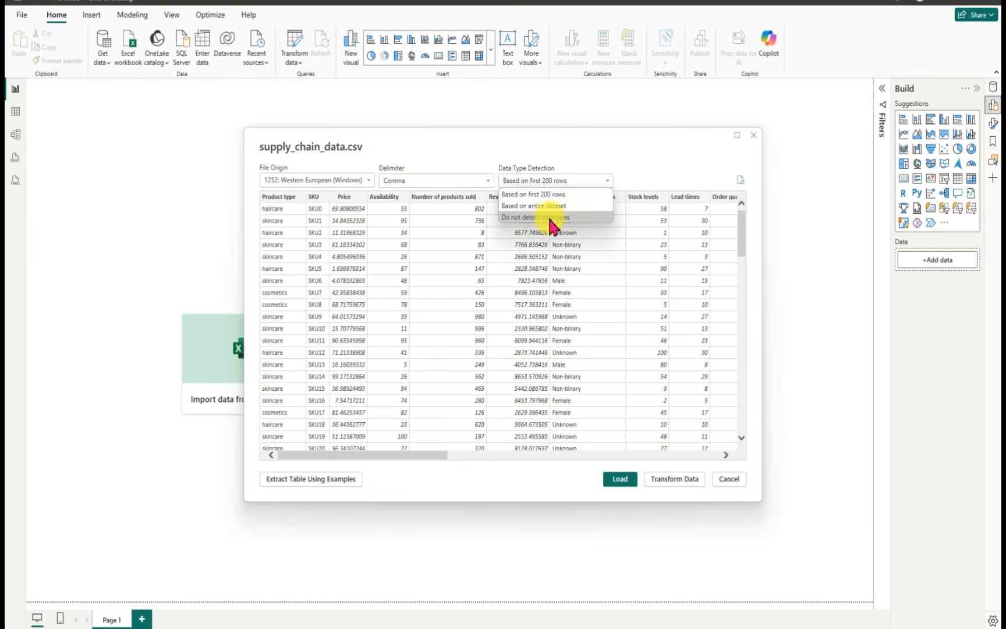
{"action": "left_click", "coordinate": [658, 152]}
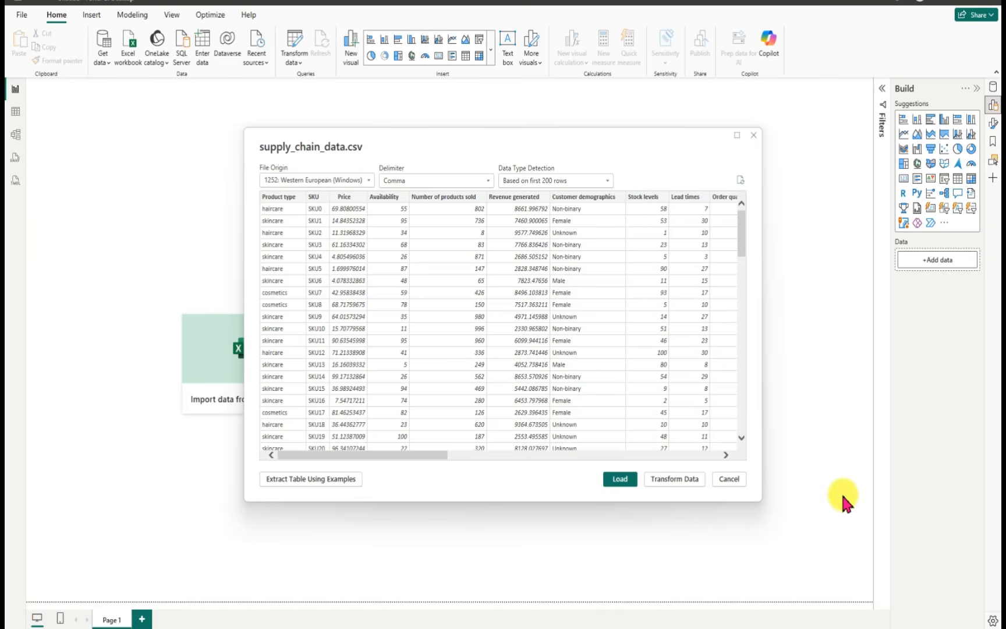
{"action": "left_click", "coordinate": [676, 479]}
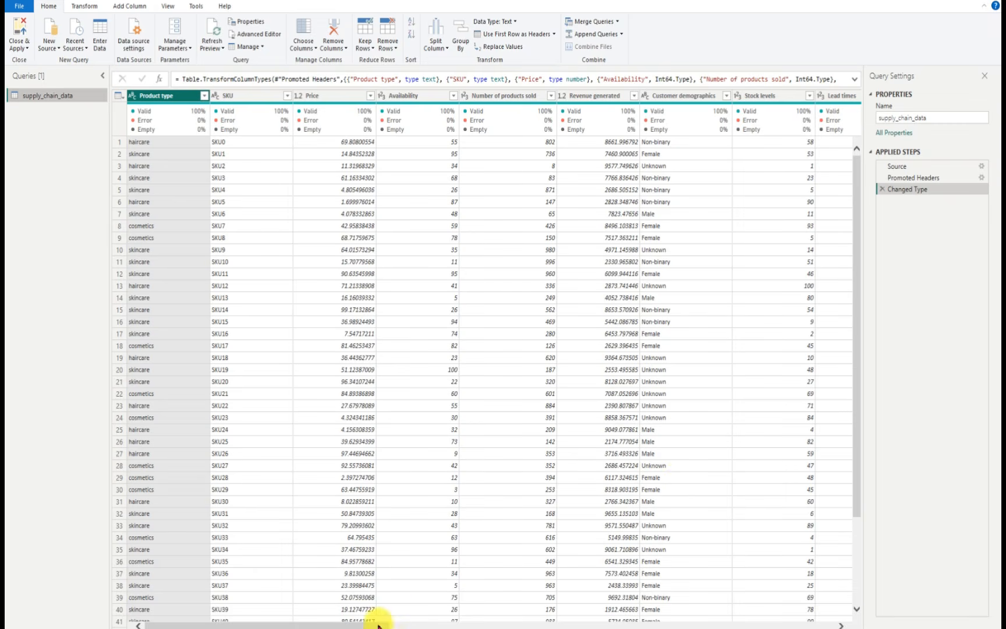
Step: Toggle the column quality display off and on, and check the quality indicators across all columns of supply_chain_data
{"action": "left_click_drag", "start_coordinate": [404, 625], "coordinate": [164, 617]}
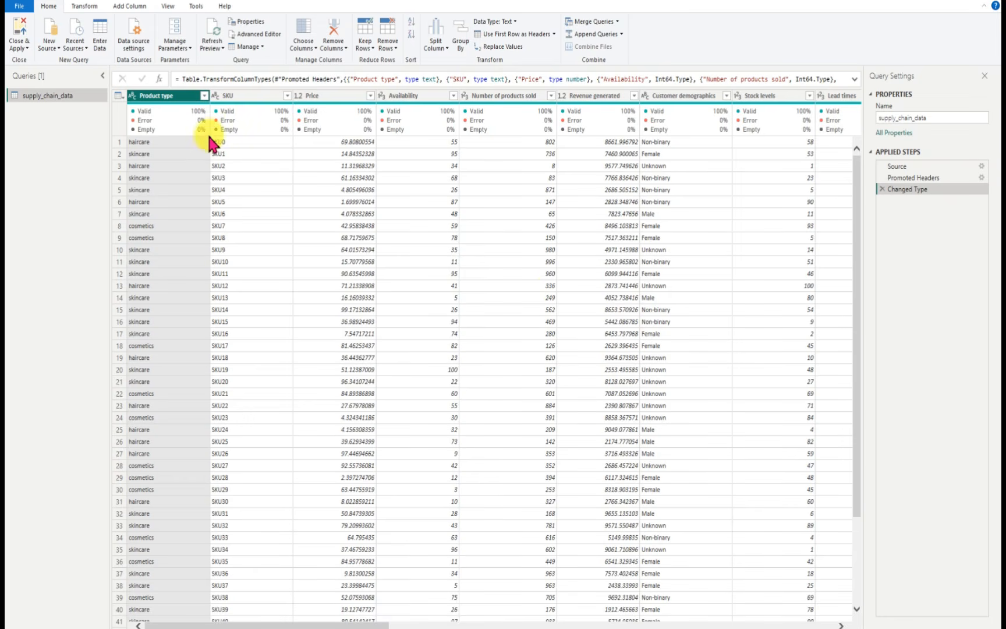
{"action": "left_click", "coordinate": [168, 7]}
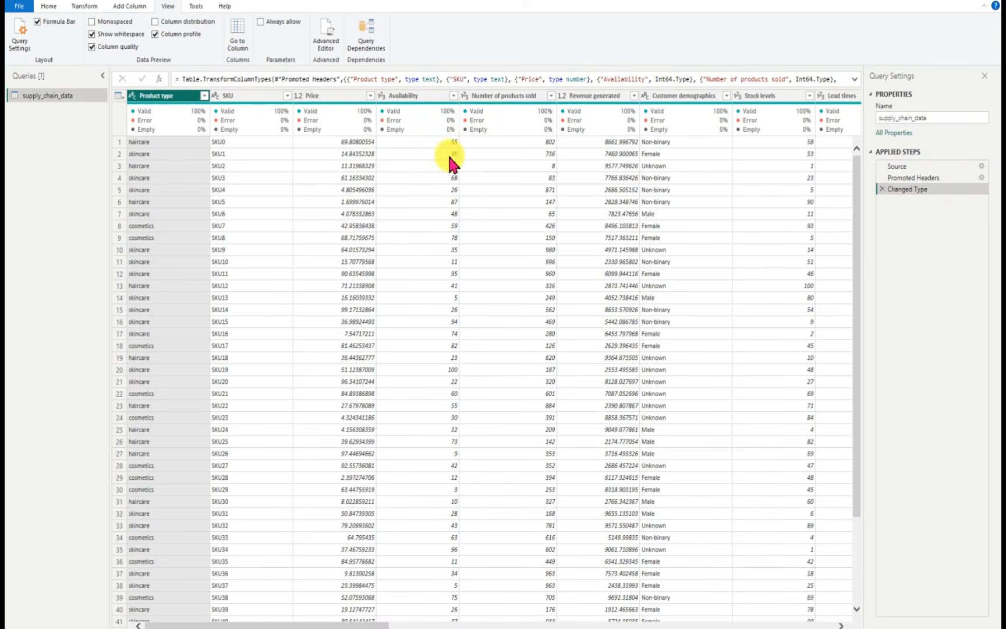
{"action": "left_click", "coordinate": [92, 47]}
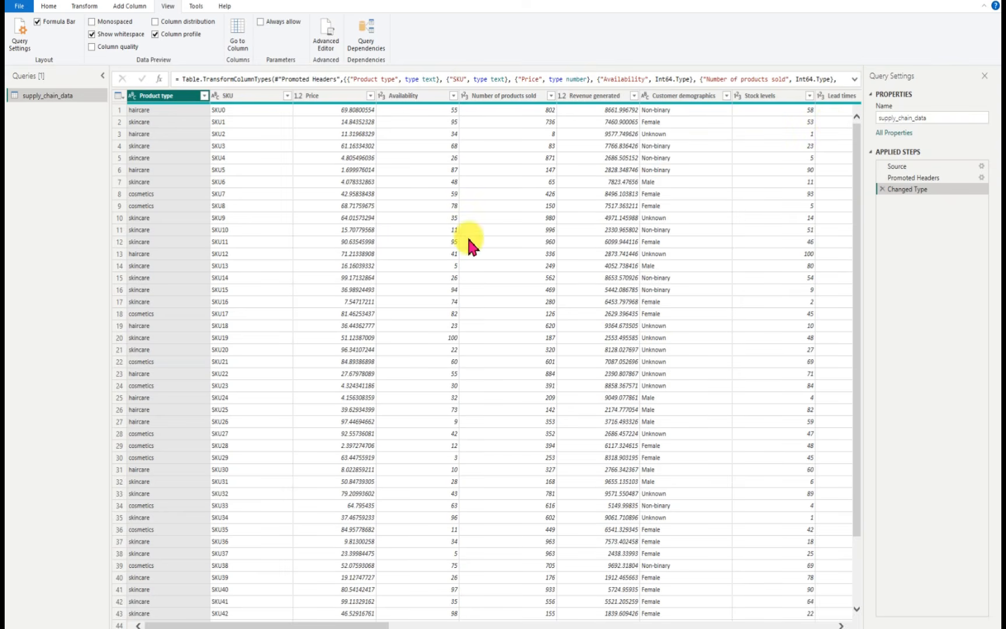
{"action": "left_click", "coordinate": [90, 46]}
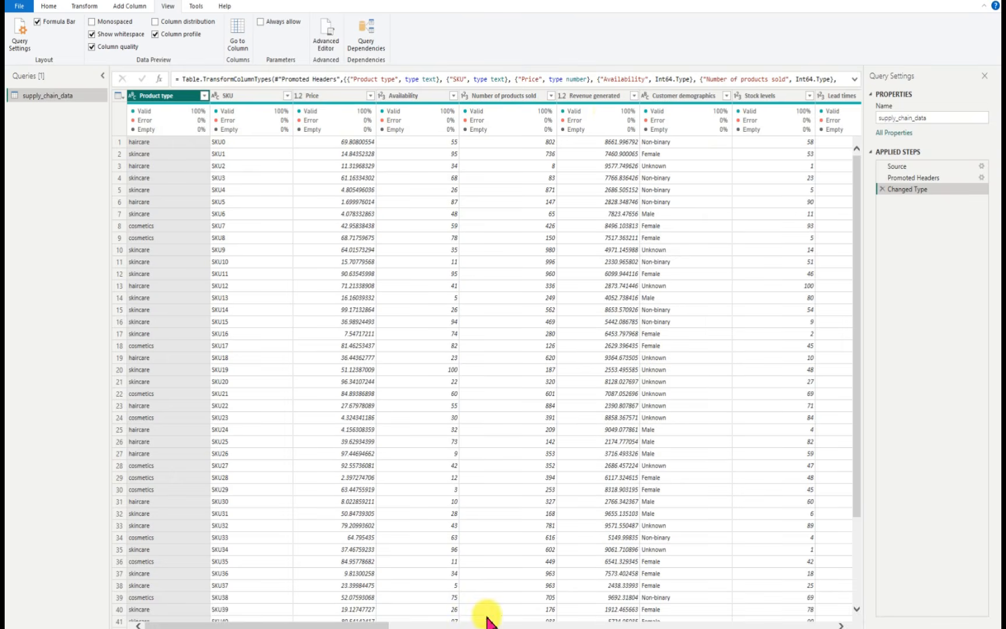
{"action": "left_click_drag", "start_coordinate": [370, 625], "coordinate": [834, 622]}
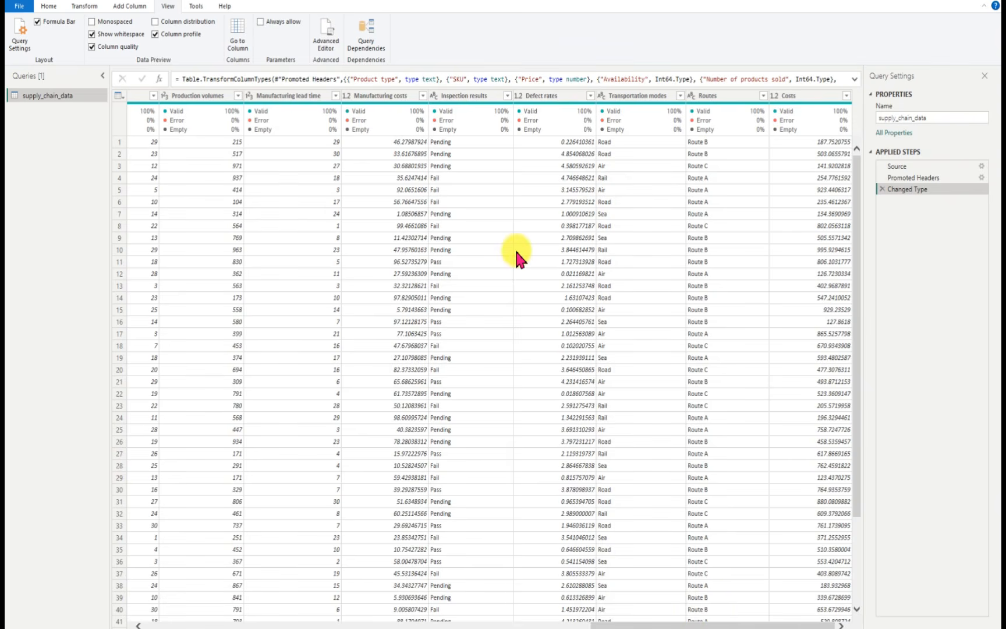
Step: Close Power Query, apply the query to load supply_chain_data into the report, and expand the table's field list
{"action": "left_click", "coordinate": [48, 7]}
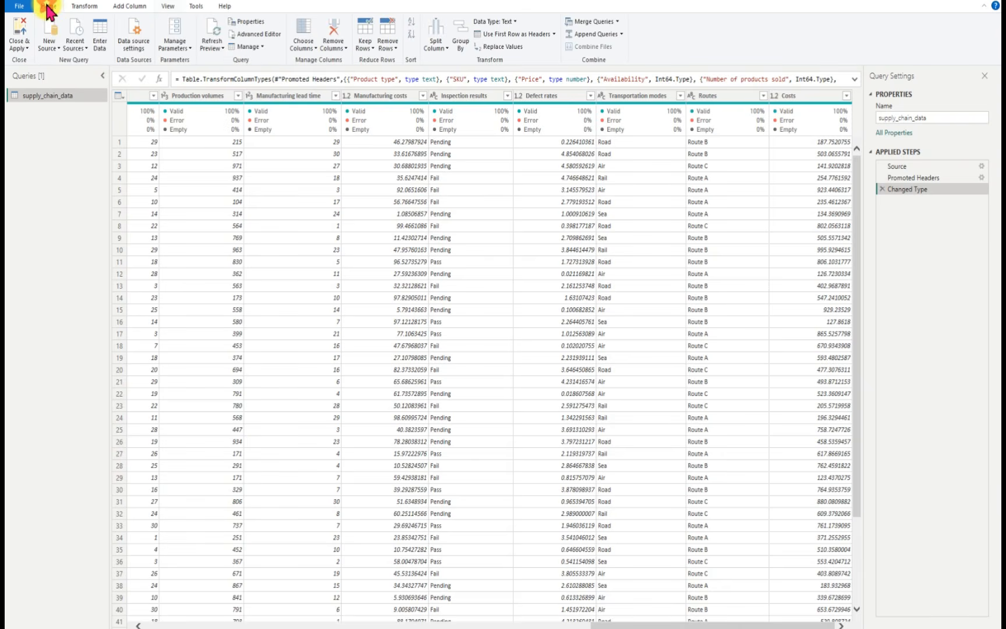
{"action": "left_click", "coordinate": [19, 38]}
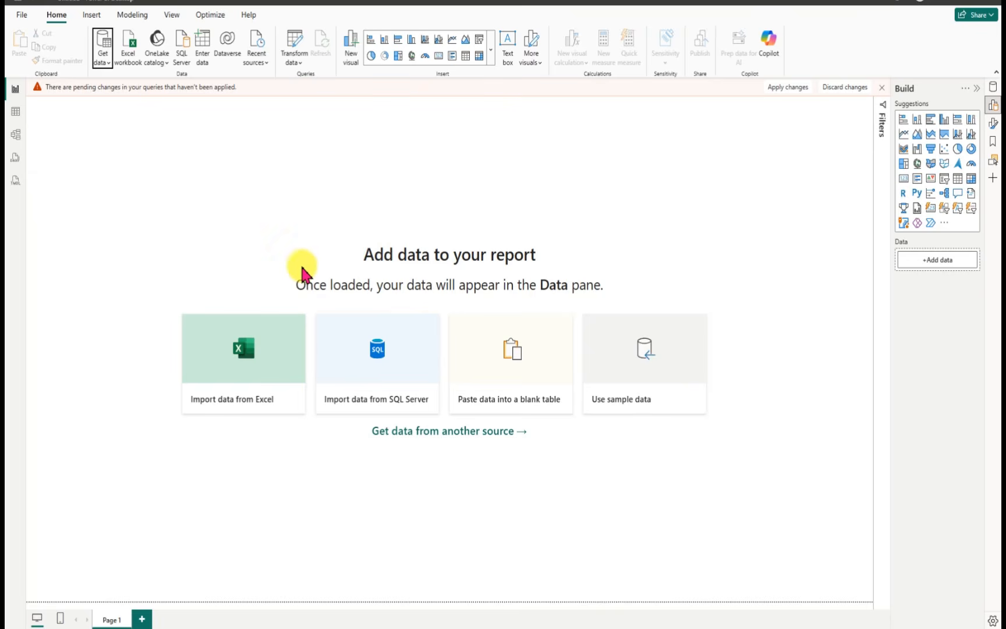
{"action": "left_click", "coordinate": [337, 207]}
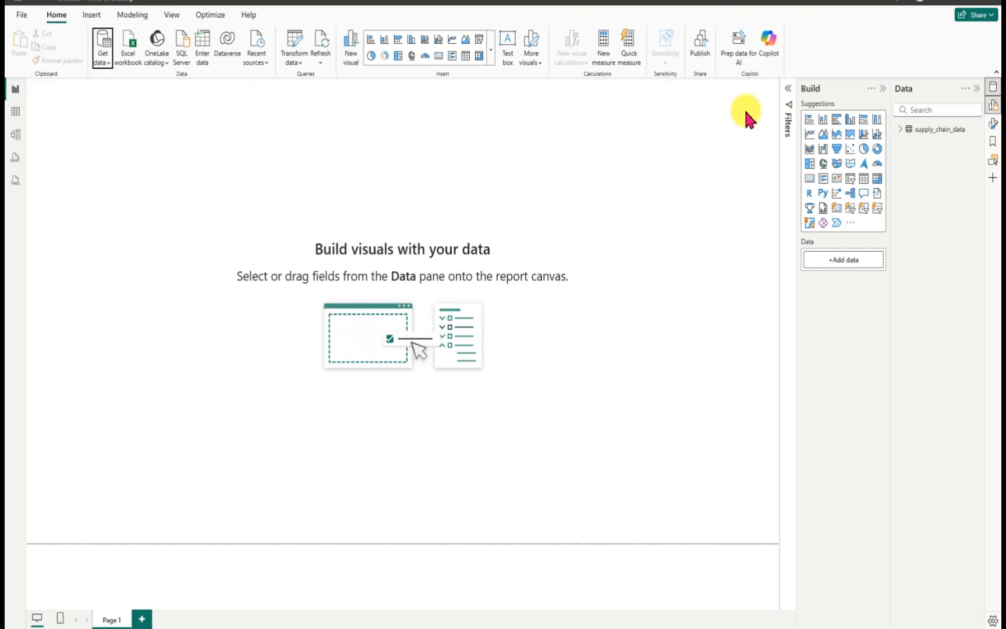
{"action": "left_click", "coordinate": [900, 130]}
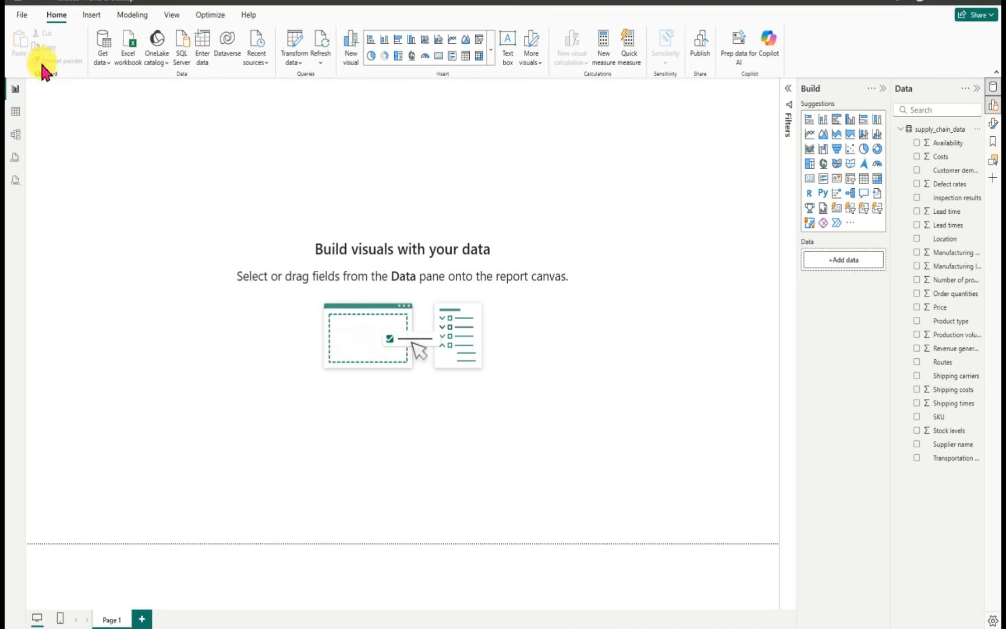
Step: Save the report as a Power BI file named Supply Chain Dashboard in the Downloads folder
{"action": "key", "text": "ctrl+s"}
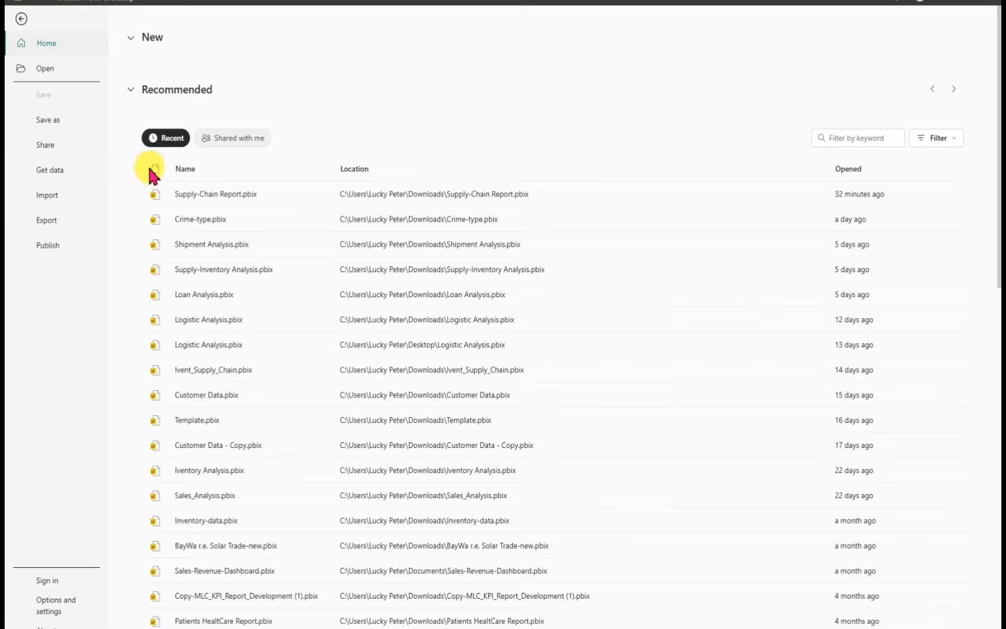
{"action": "left_click", "coordinate": [52, 121]}
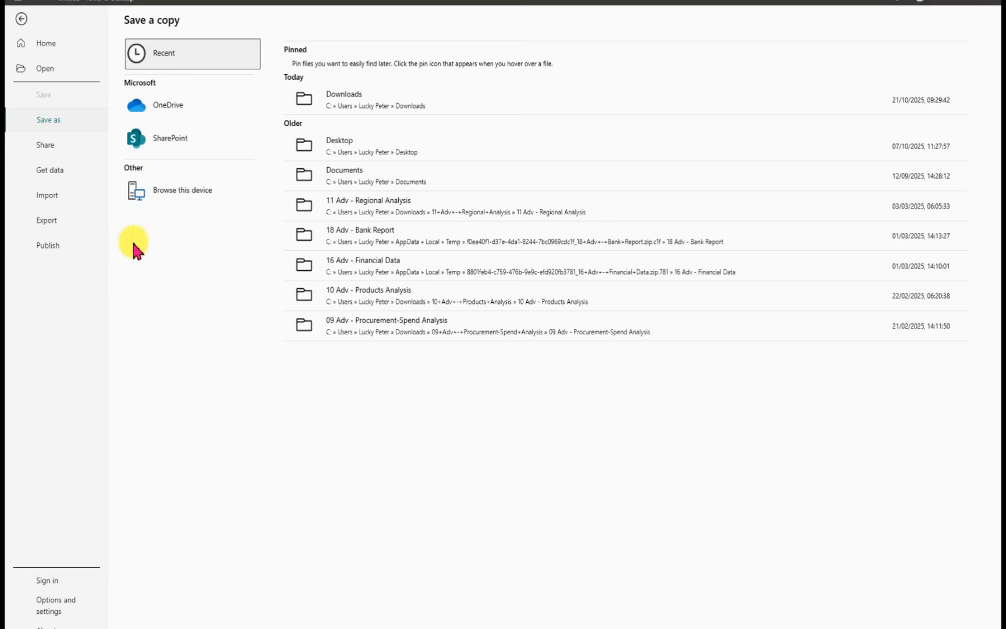
{"action": "left_click", "coordinate": [176, 199]}
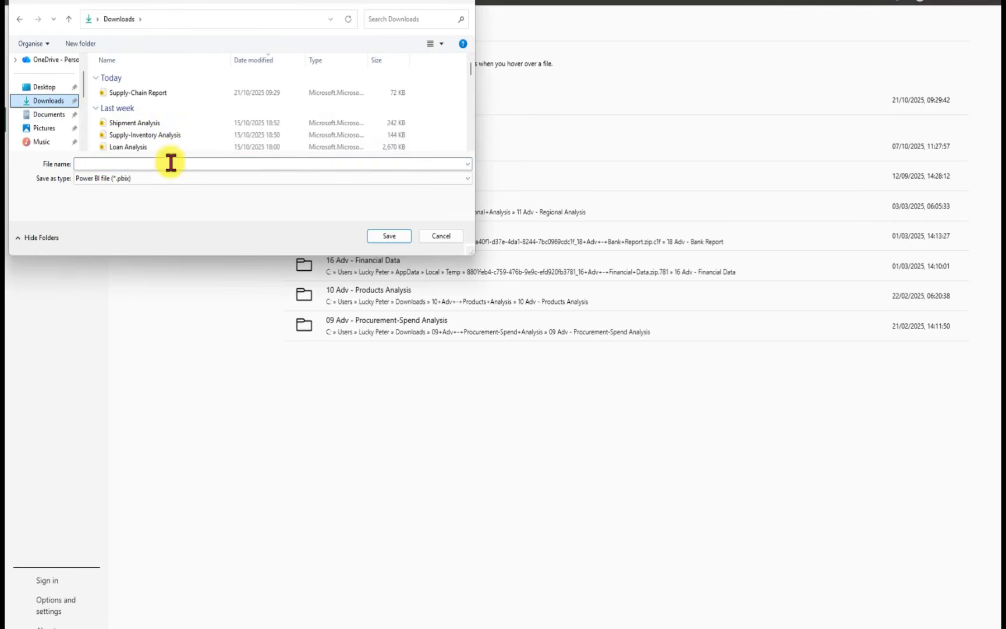
{"action": "left_click", "coordinate": [113, 164]}
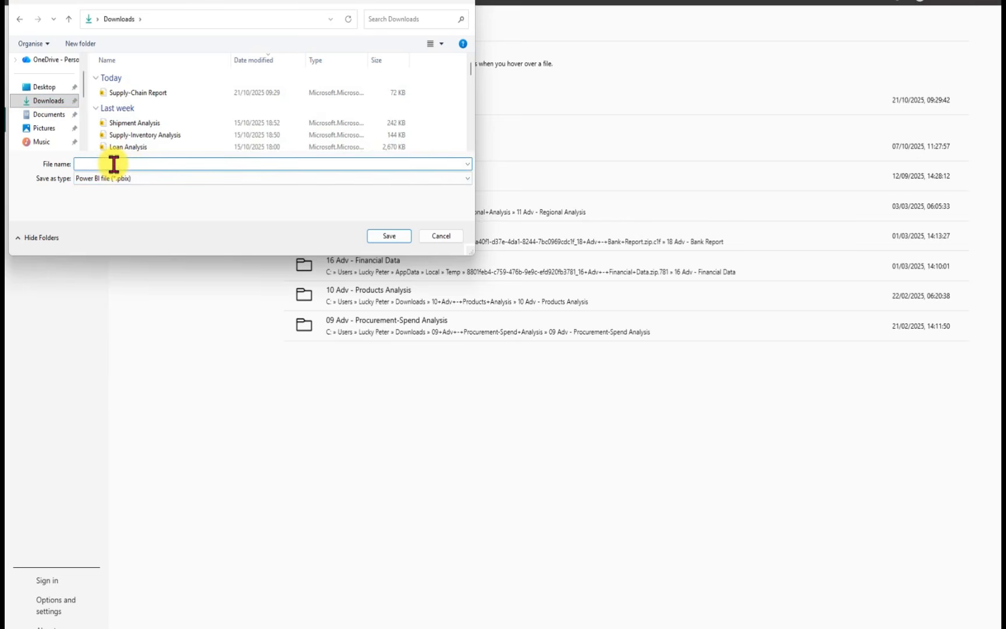
{"action": "type", "text": "Sup"}
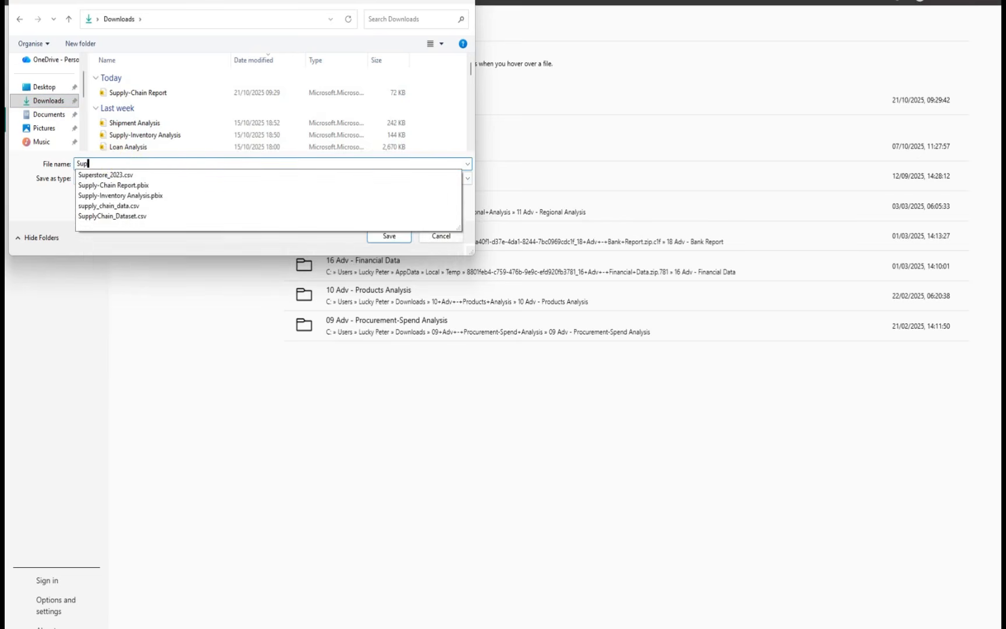
{"action": "type", "text": "ply"}
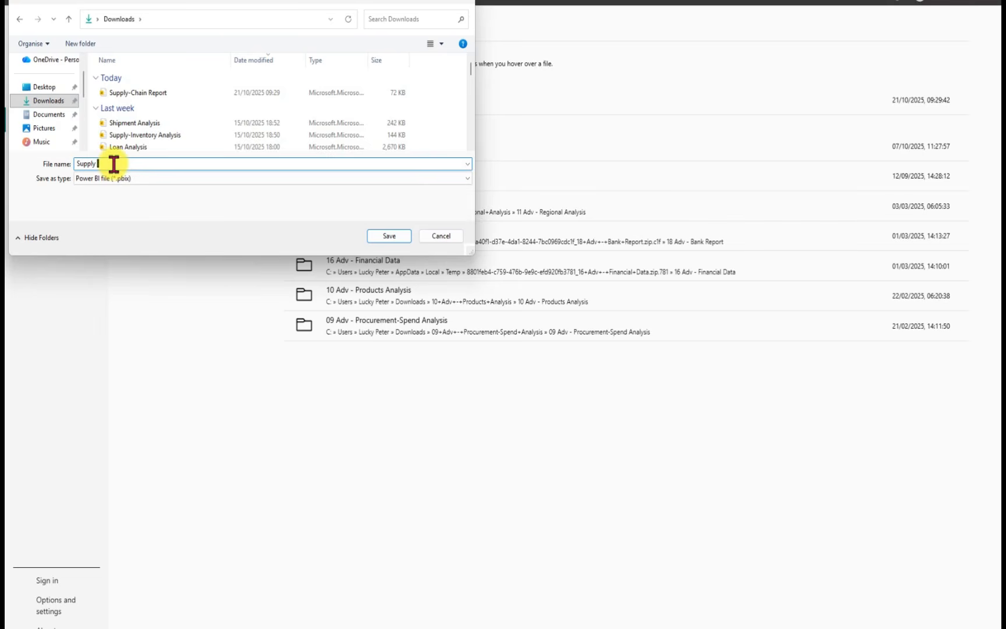
{"action": "type", "text": " Chai"}
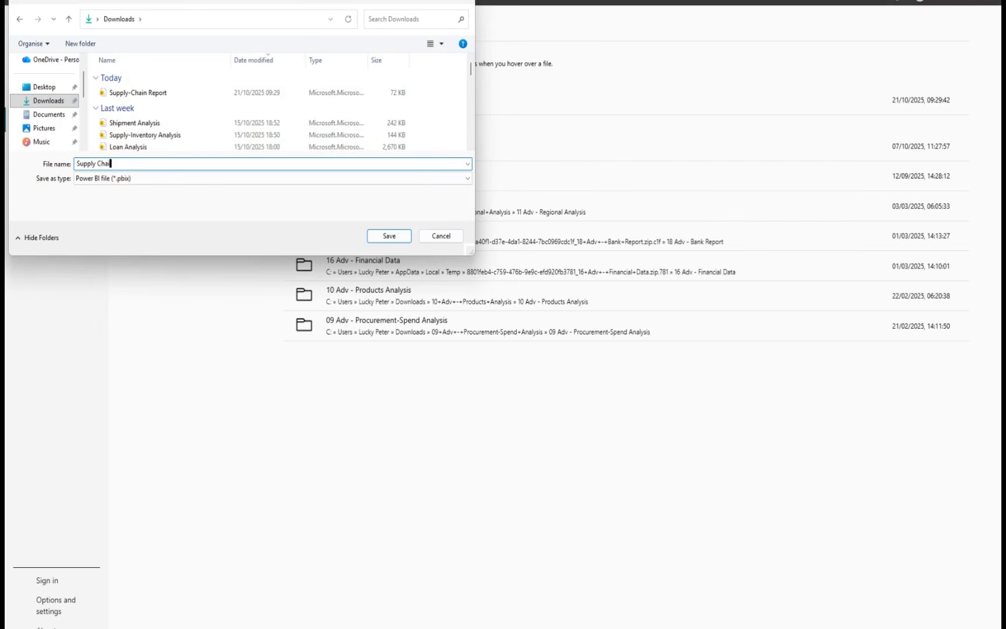
{"action": "type", "text": "n Dashboard"}
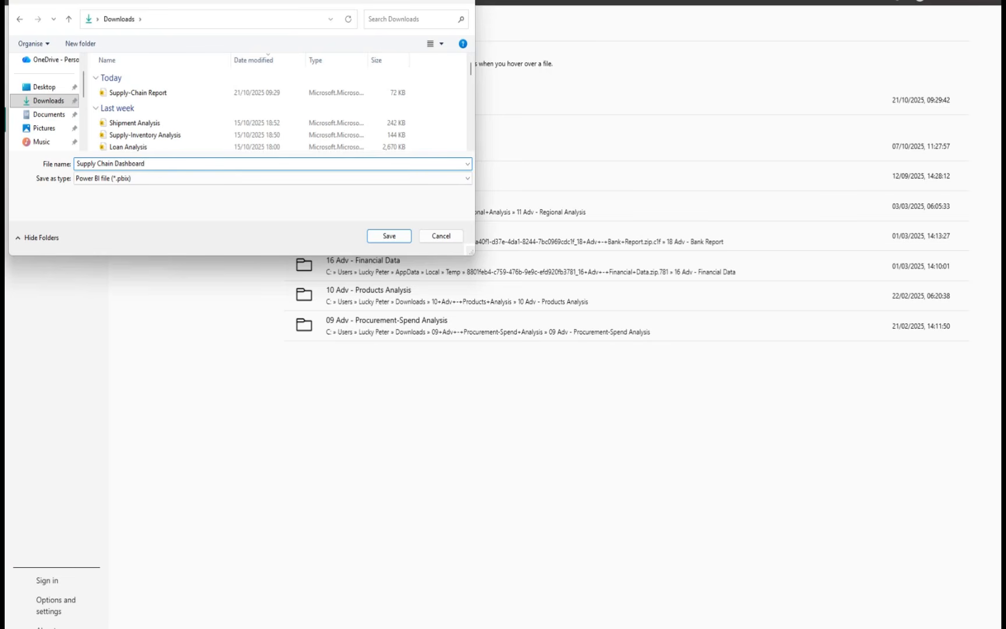
{"action": "left_click", "coordinate": [393, 236]}
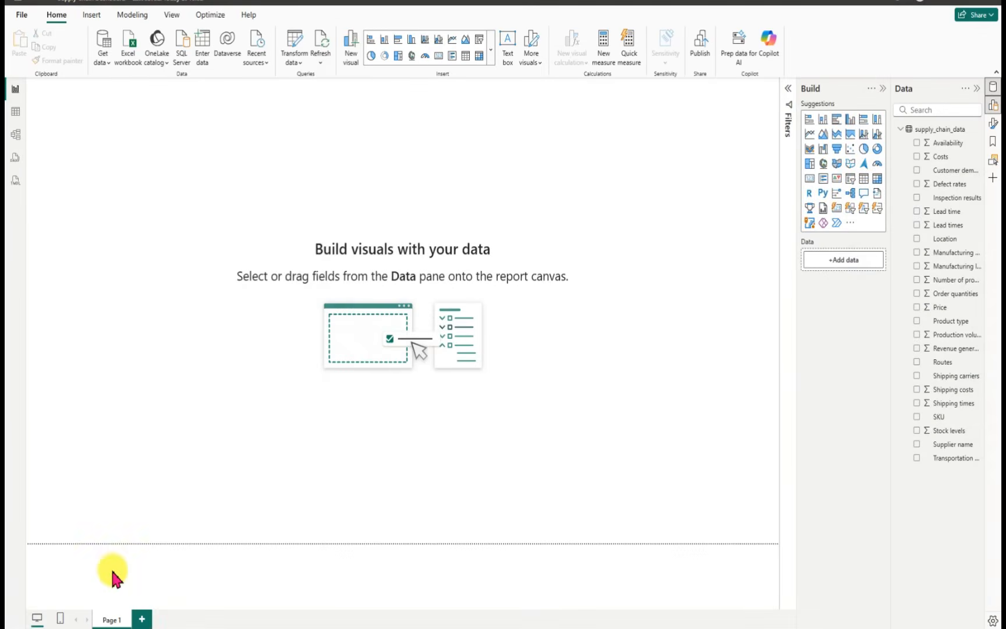
Step: Rename the report page Page 1 as Report
{"action": "double_click", "coordinate": [120, 620]}
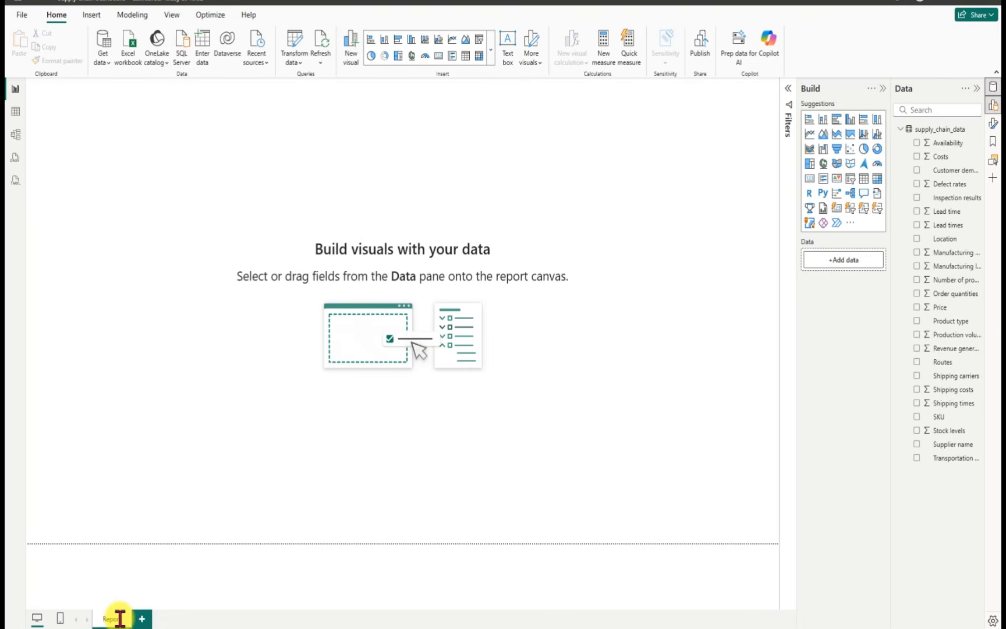
{"action": "key", "text": "Return"}
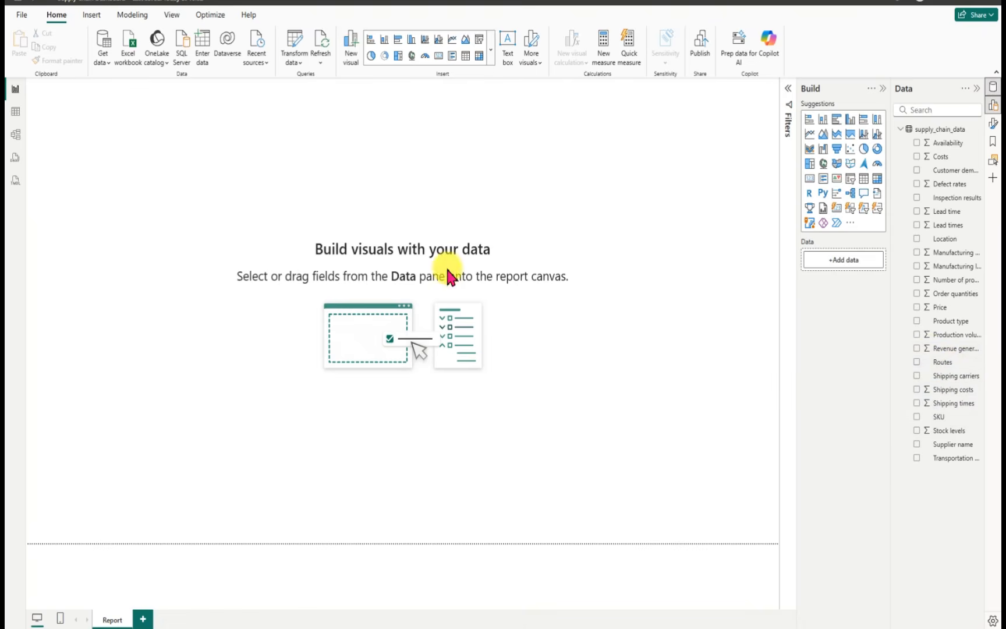
Step: Create an empty manually entered table named All meaure and load it into the model
{"action": "left_click", "coordinate": [203, 64]}
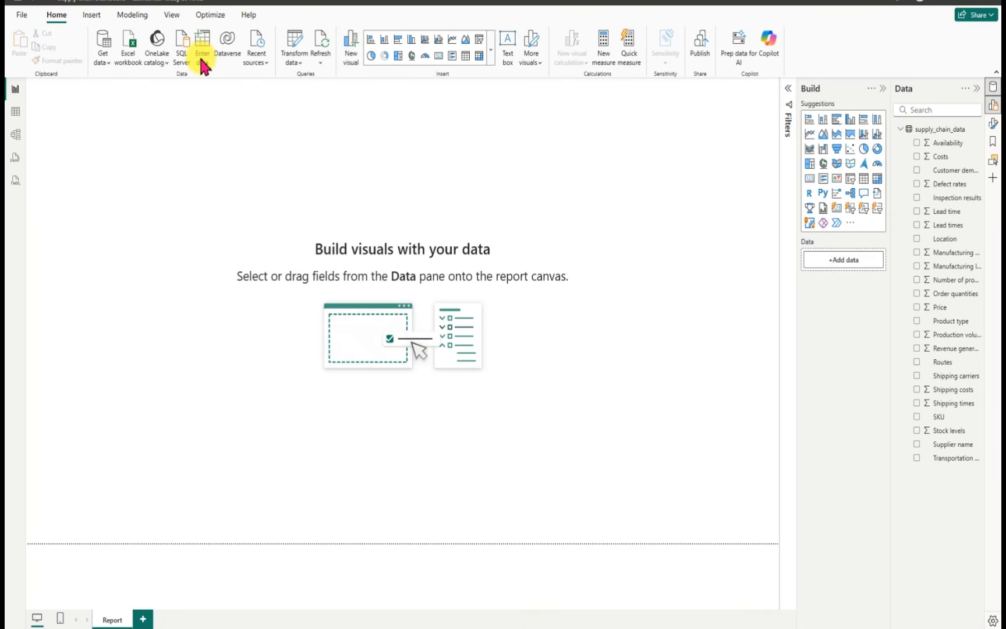
{"action": "left_click", "coordinate": [201, 59]}
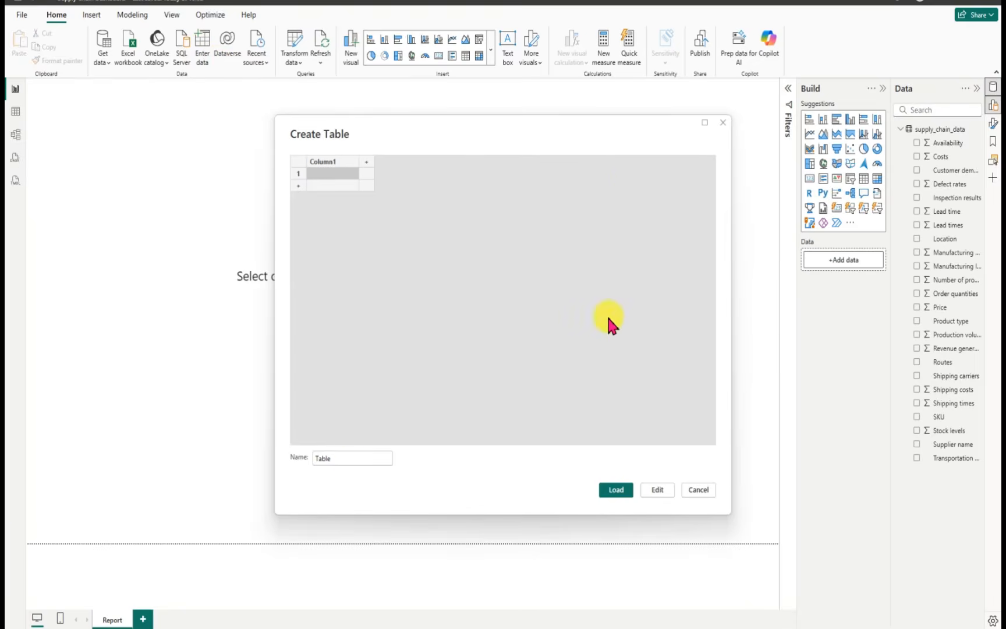
{"action": "left_click", "coordinate": [335, 458]}
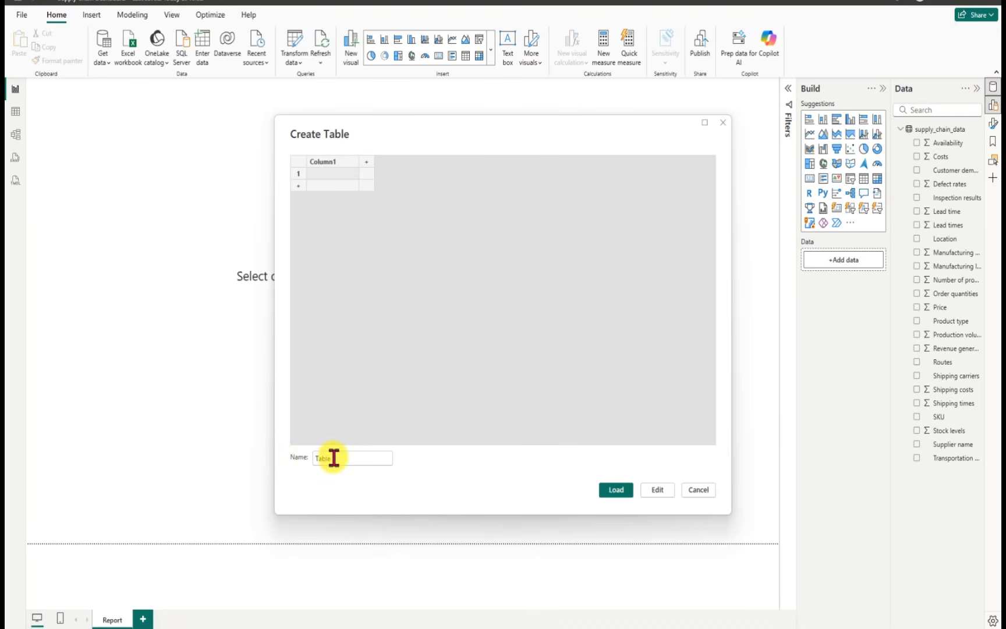
{"action": "left_click_drag", "start_coordinate": [333, 458], "coordinate": [298, 463]}
{"action": "type", "text": "Al"}
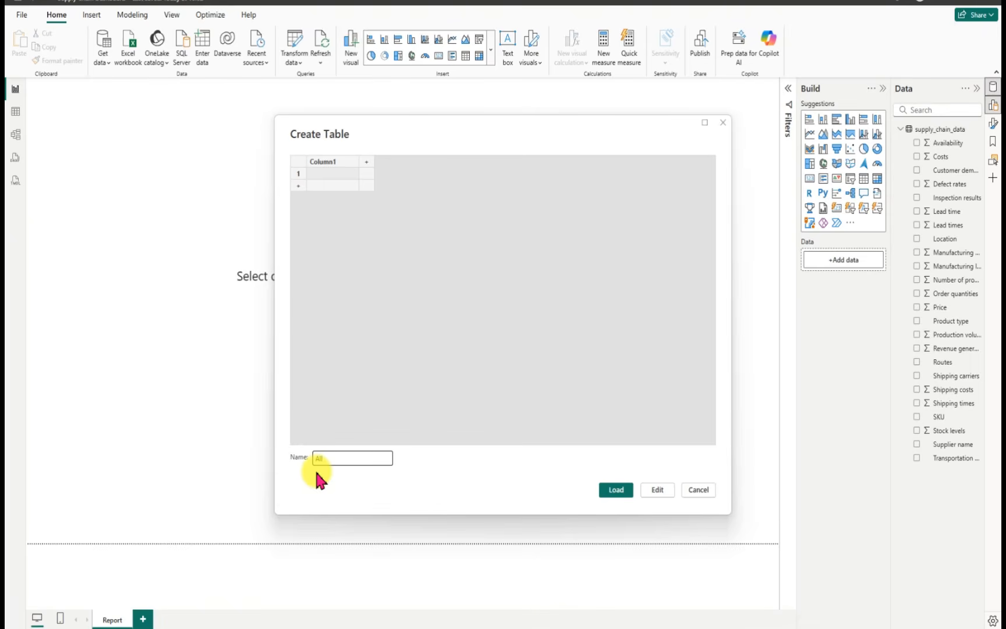
{"action": "type", "text": "l meause"}
{"action": "key", "text": "BackSpace"}
{"action": "type", "text": "re"}
{"action": "key", "text": "BackSpace"}
{"action": "key", "text": "BackSpace"}
{"action": "type", "text": "re"}
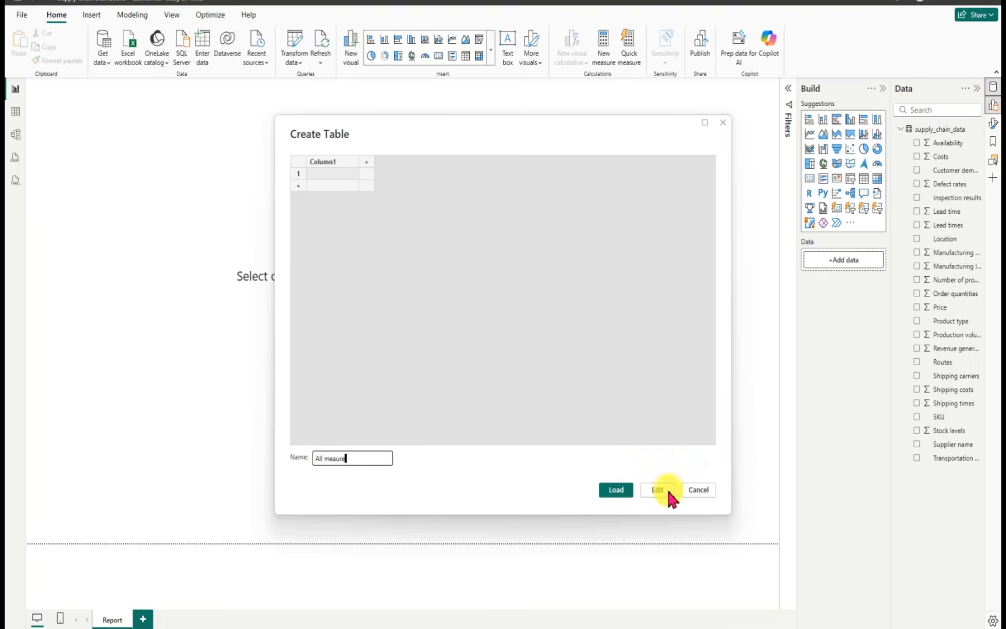
{"action": "left_click", "coordinate": [613, 489]}
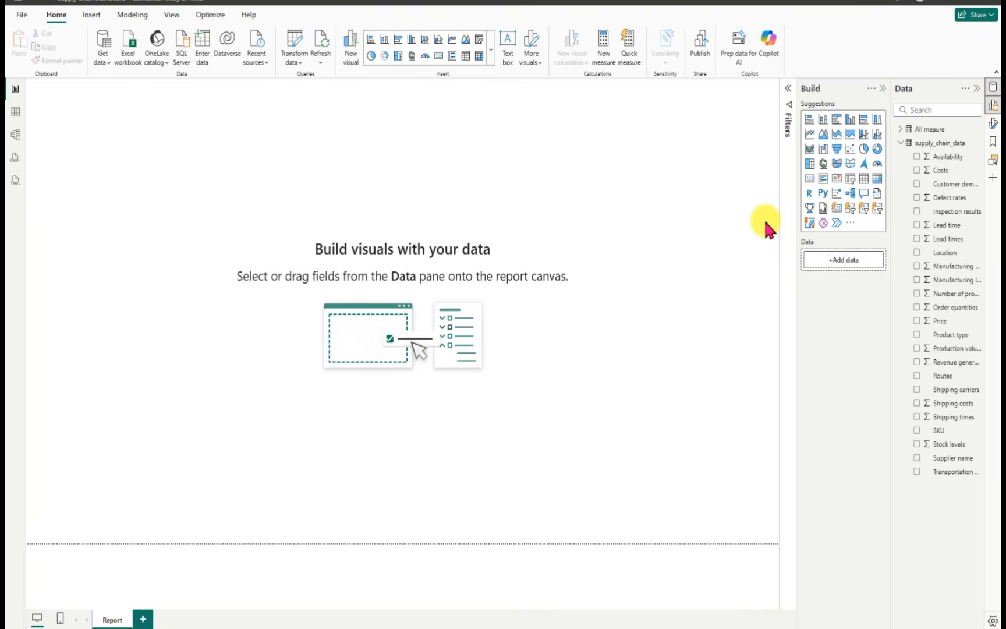
Step: Add a new measure to the All meaure table and name it Total Product Sold
{"action": "left_click", "coordinate": [900, 130]}
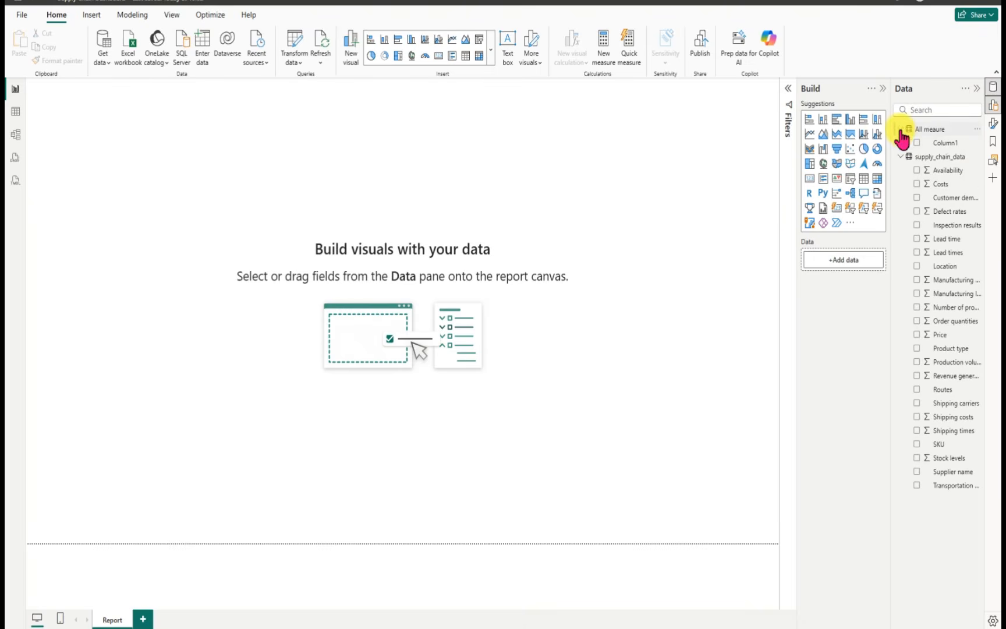
{"action": "left_click", "coordinate": [977, 132]}
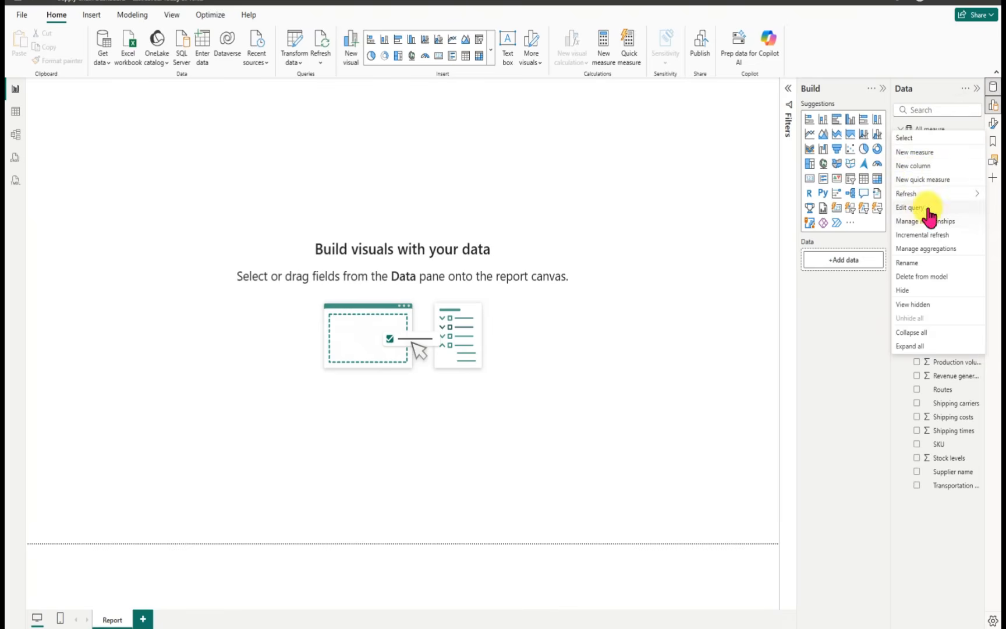
{"action": "left_click", "coordinate": [916, 153]}
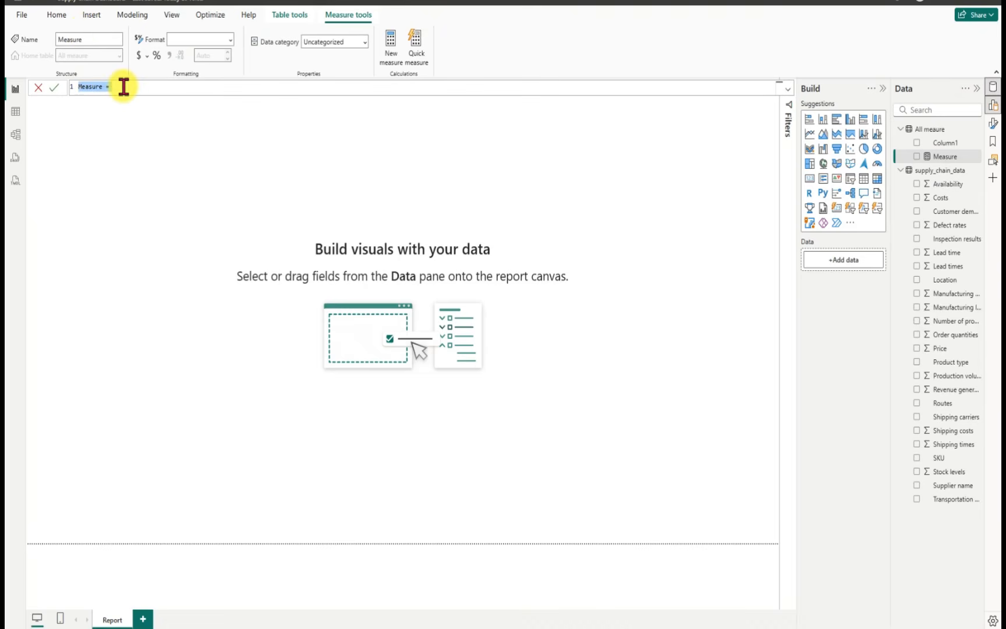
{"action": "key", "text": "BackSpace"}
{"action": "scroll", "coordinate": [125, 87], "scroll_direction": "up", "scroll_amount": 5}
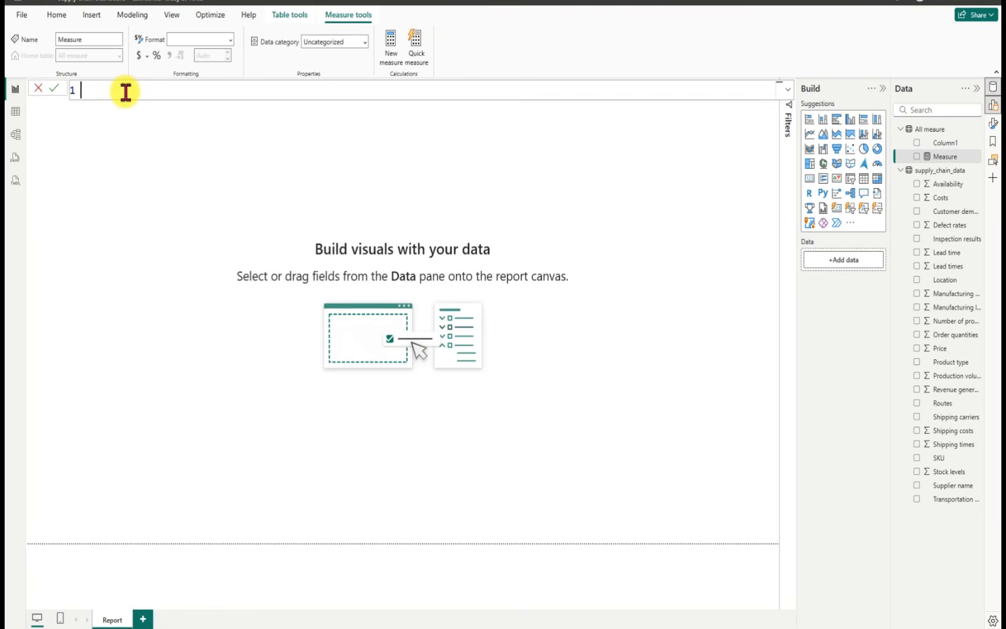
{"action": "scroll", "coordinate": [125, 91], "scroll_direction": "up", "scroll_amount": 2}
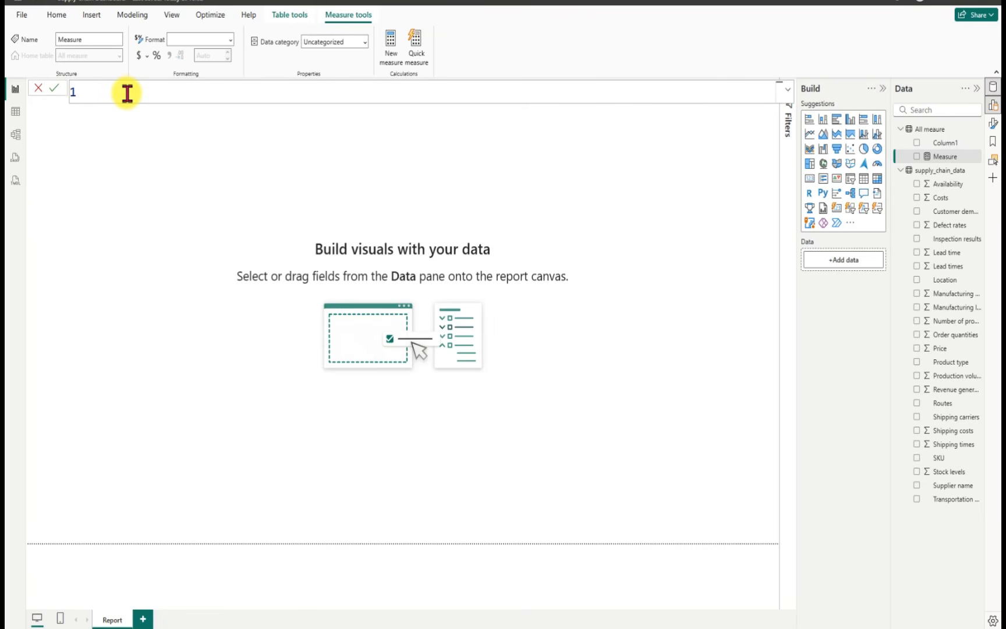
{"action": "type", "text": "Total Product"}
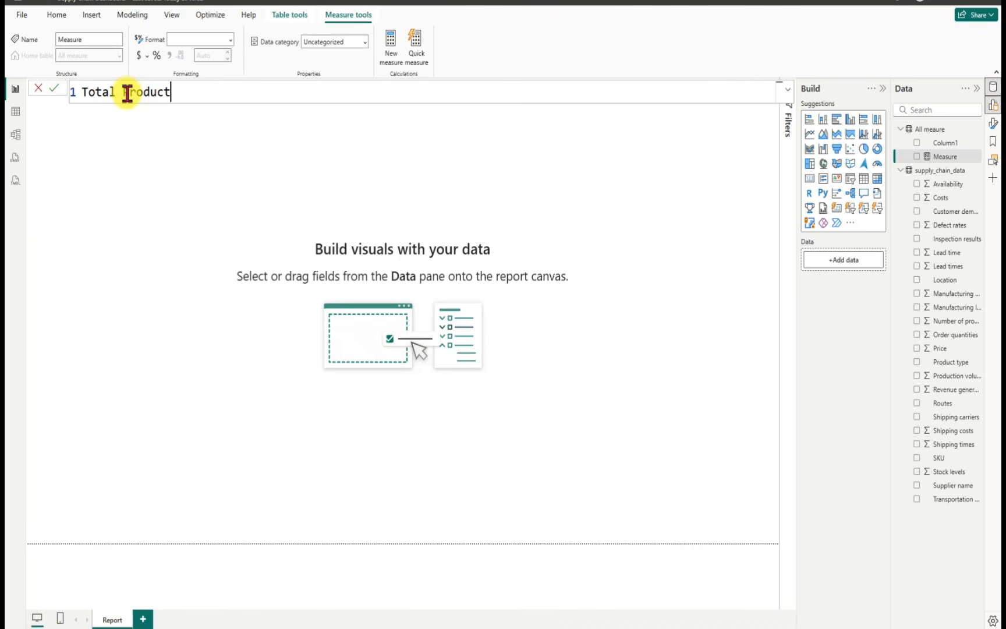
{"action": "type", "text": " Sold ="}
Step: Define Total Product Sold as SUM(supply_chain_data[Number of products sold]) and commit the formula
{"action": "type", "text": "sum"}
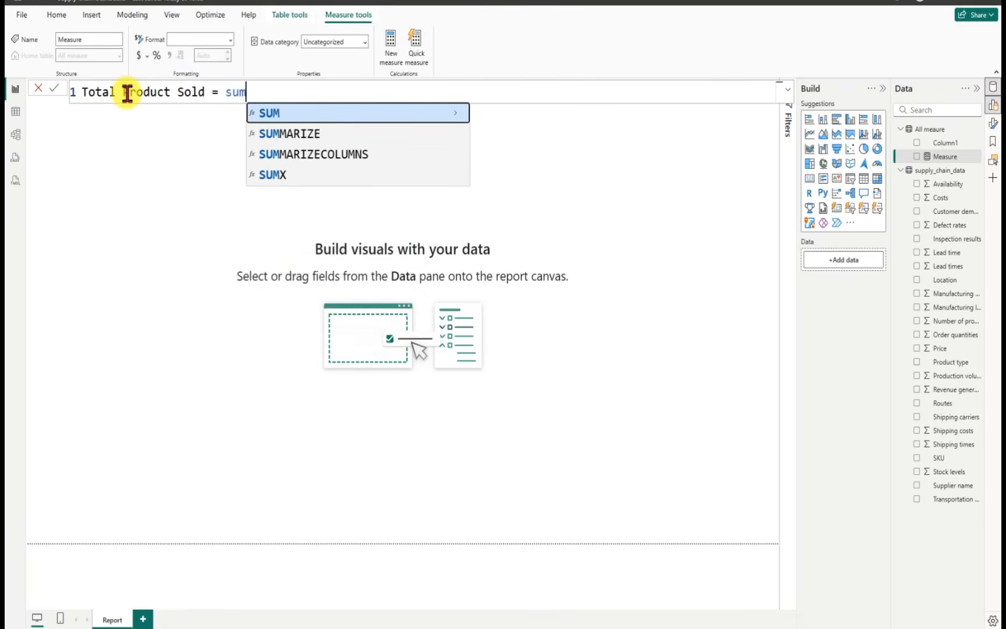
{"action": "key", "text": "Tab"}
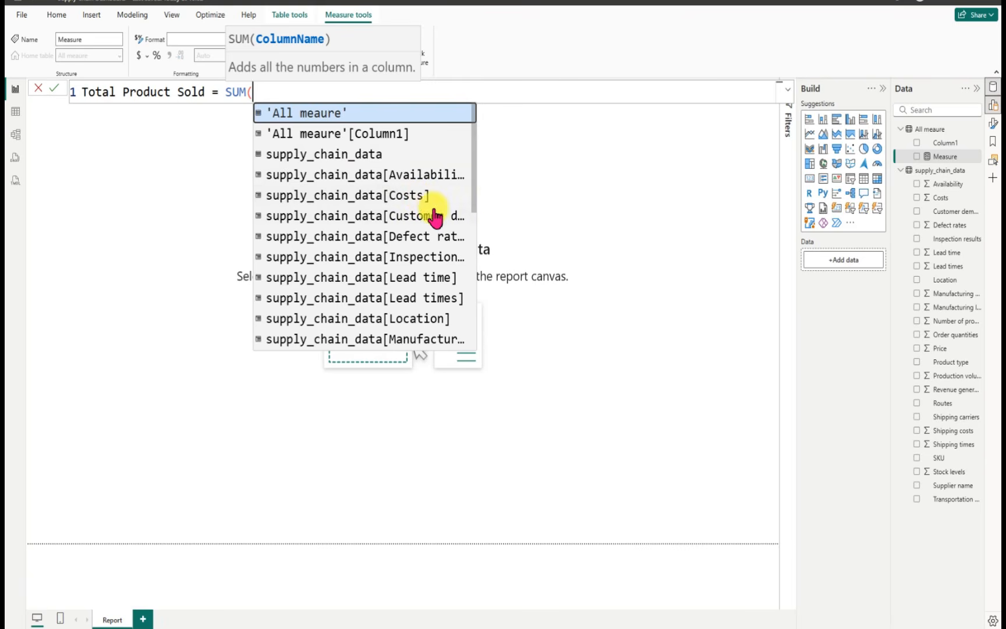
{"action": "scroll", "coordinate": [469, 205], "scroll_direction": "down", "scroll_amount": 3}
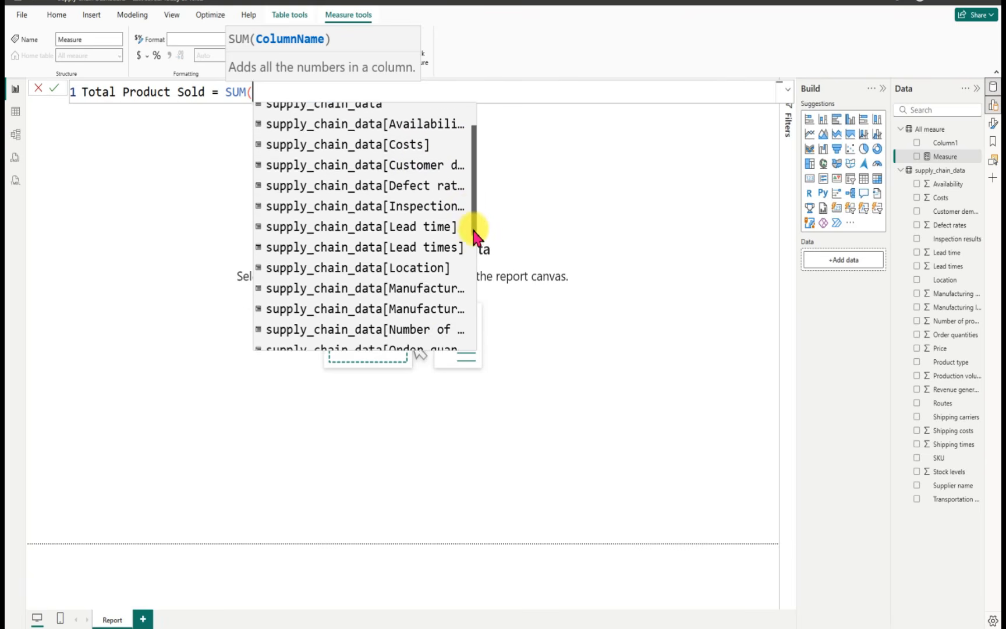
{"action": "scroll", "coordinate": [474, 239], "scroll_direction": "down", "scroll_amount": 9}
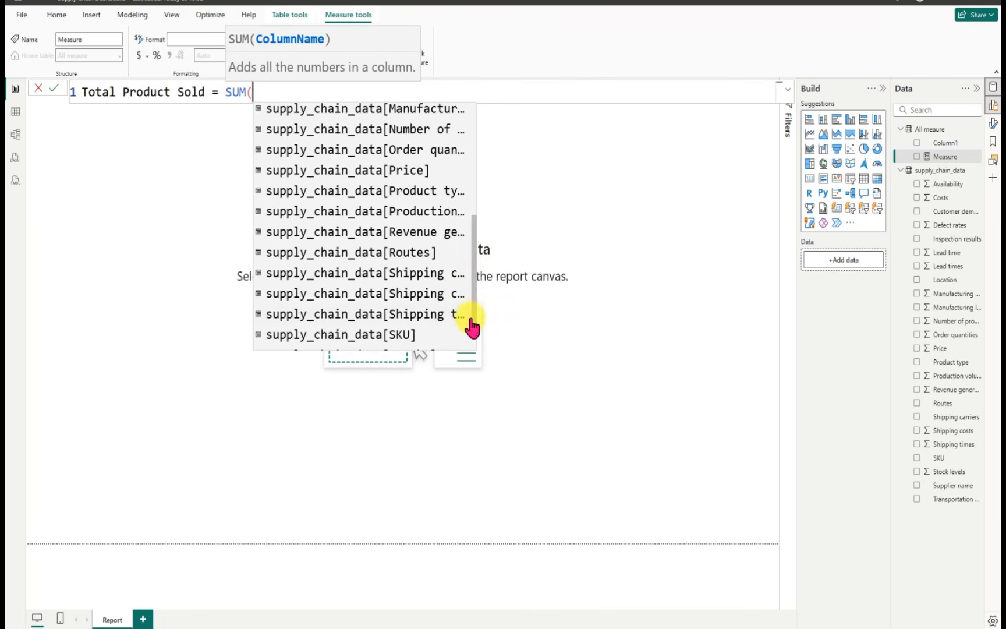
{"action": "left_click_drag", "start_coordinate": [476, 309], "coordinate": [574, 313]}
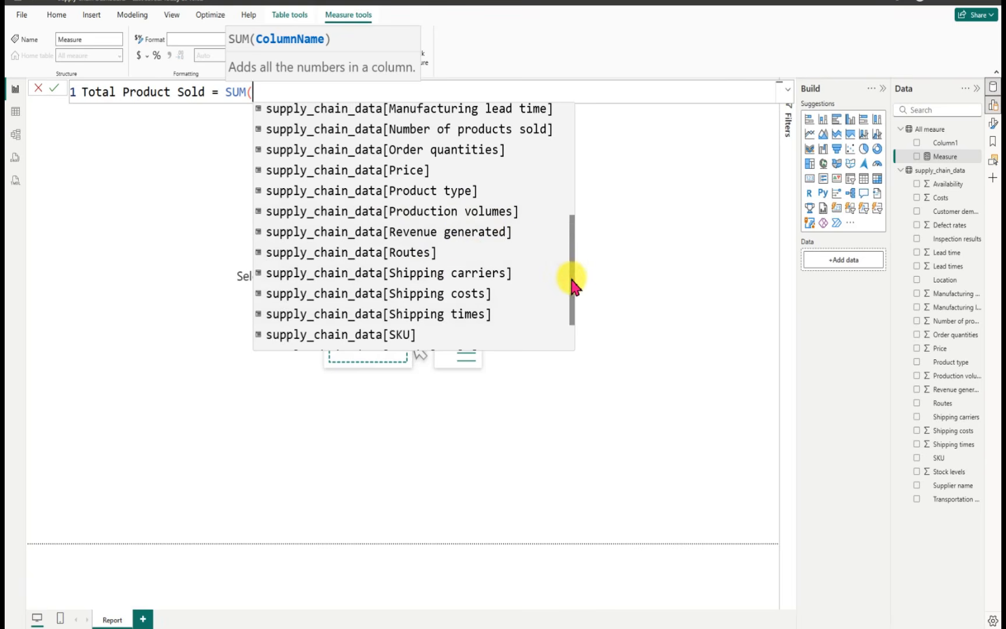
{"action": "scroll", "coordinate": [573, 297], "scroll_direction": "down", "scroll_amount": 2}
{"action": "left_click_drag", "start_coordinate": [574, 311], "coordinate": [572, 321]}
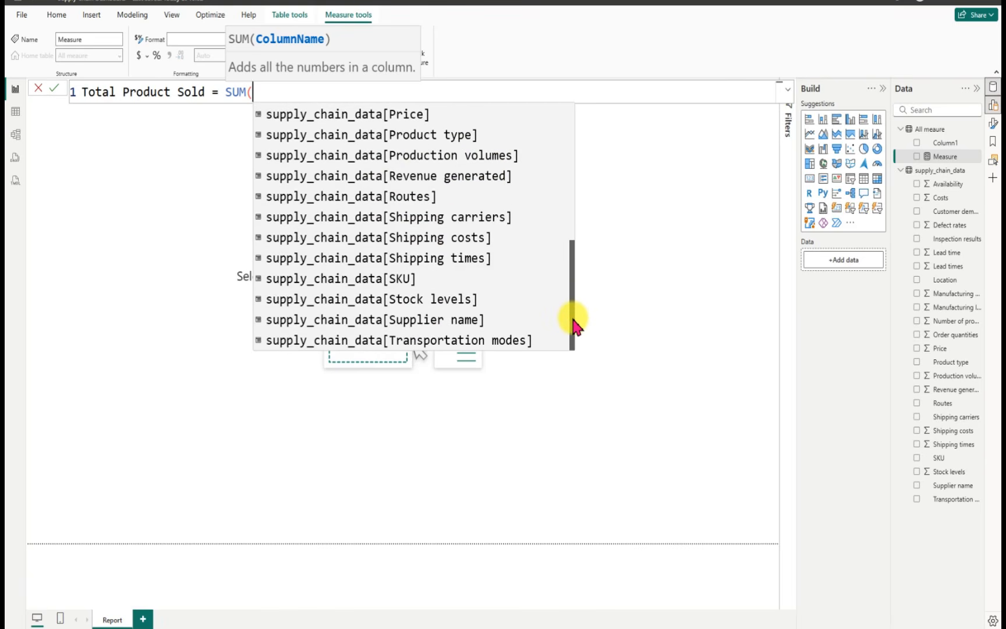
{"action": "left_click_drag", "start_coordinate": [574, 322], "coordinate": [573, 259]}
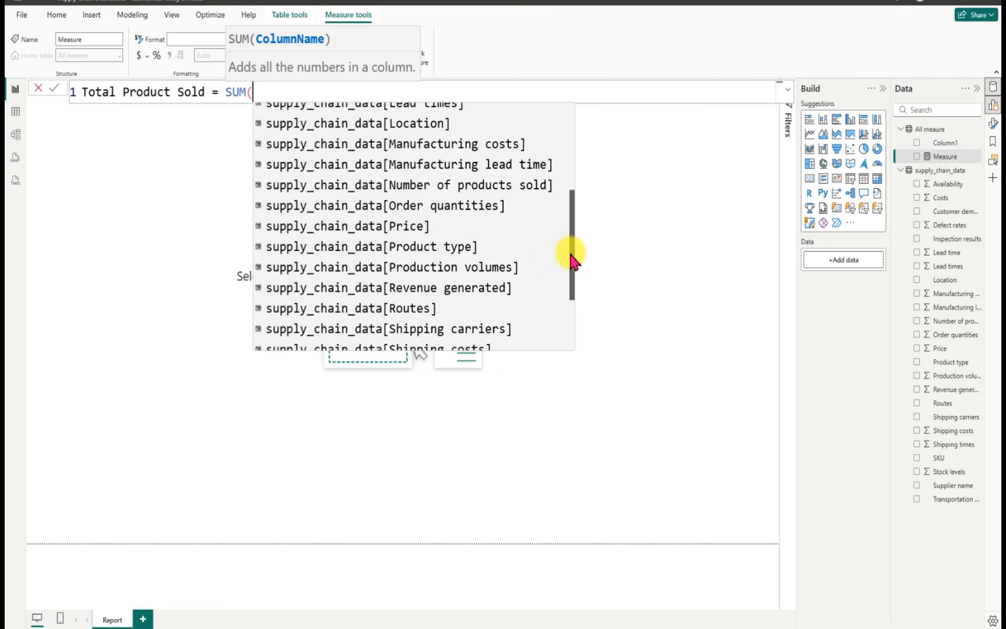
{"action": "double_click", "coordinate": [427, 183]}
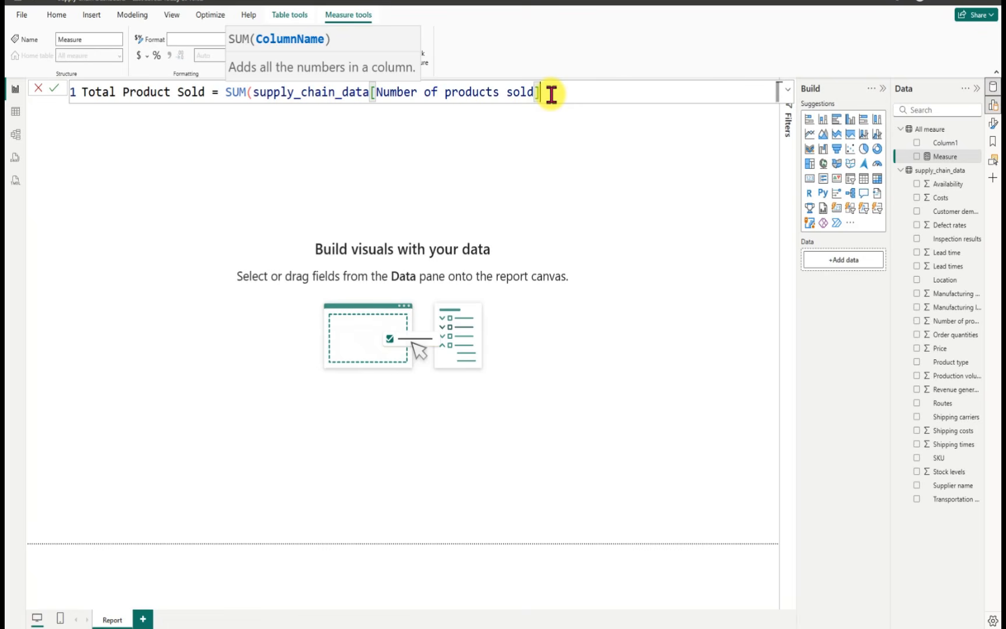
{"action": "type", "text": ")"}
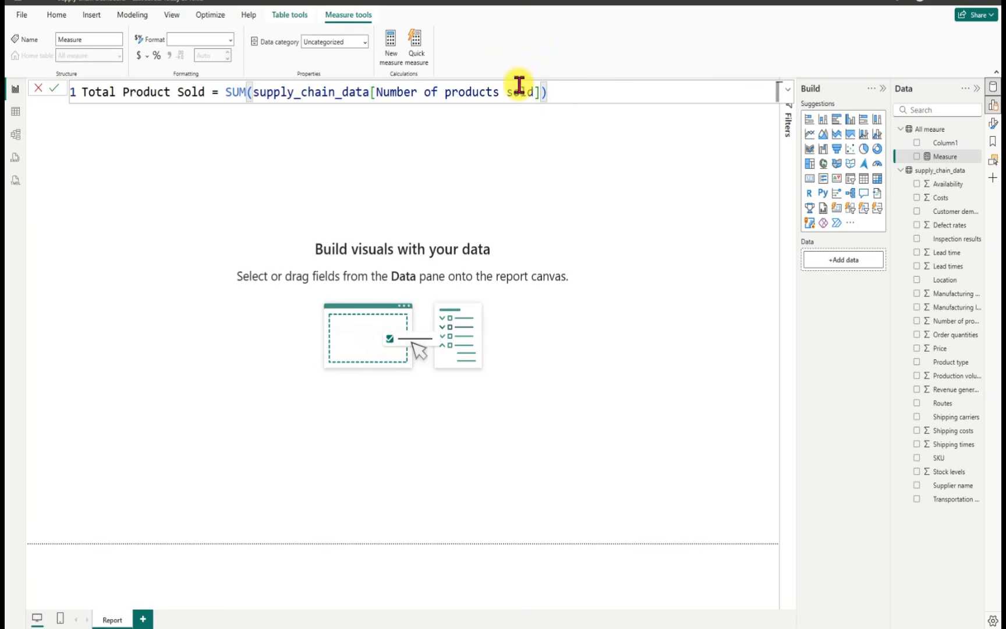
{"action": "left_click", "coordinate": [53, 98]}
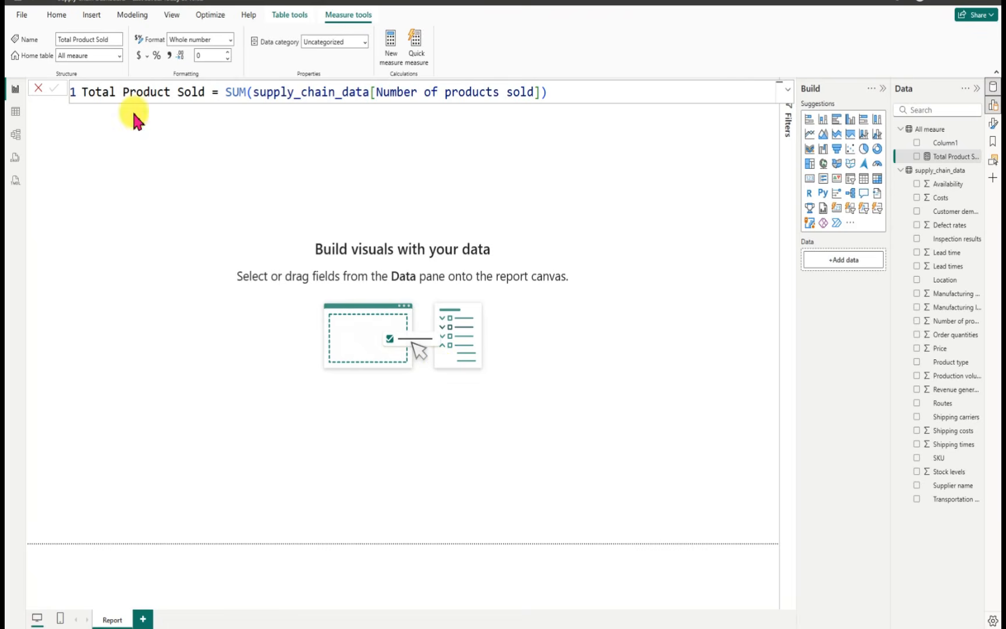
Step: Open the supply_chain_data query in the Power Query Editor for transformation
{"action": "left_click", "coordinate": [57, 16]}
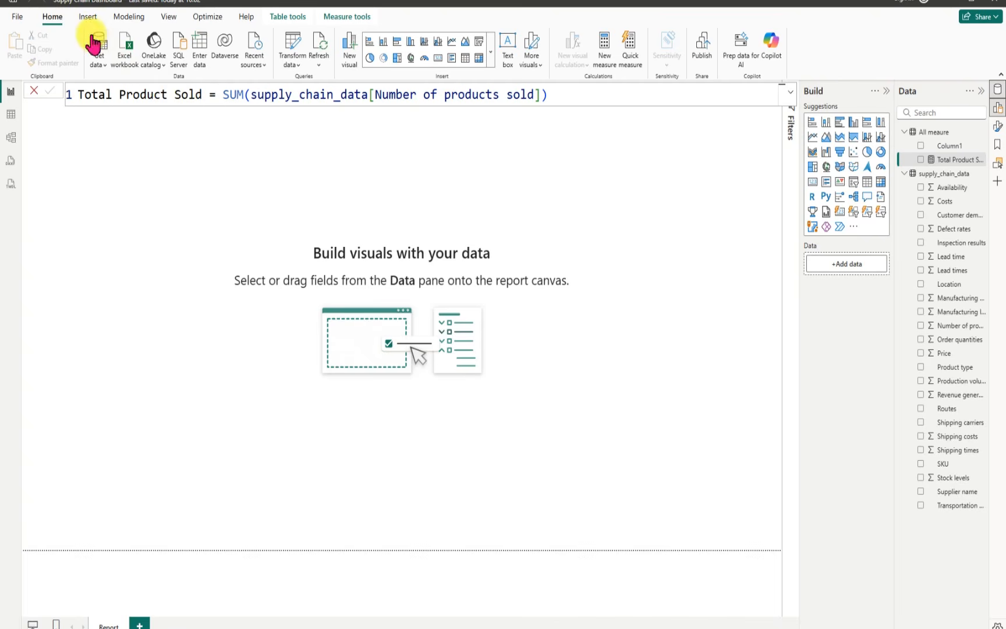
{"action": "left_click", "coordinate": [291, 45]}
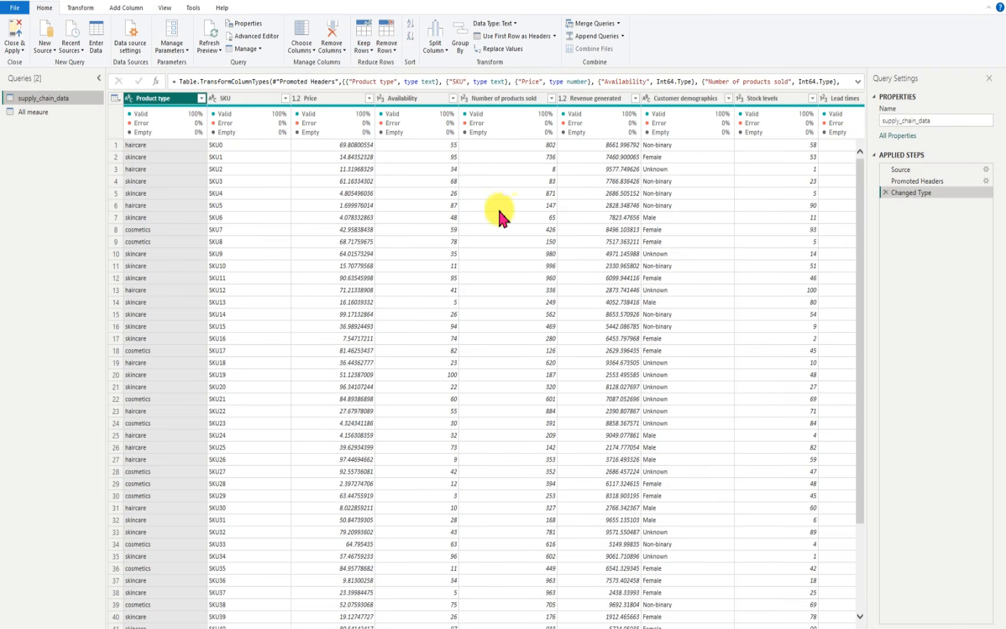
Step: Start a new custom column in the supply_chain_data query and name it Profit Margin
{"action": "left_click", "coordinate": [130, 8]}
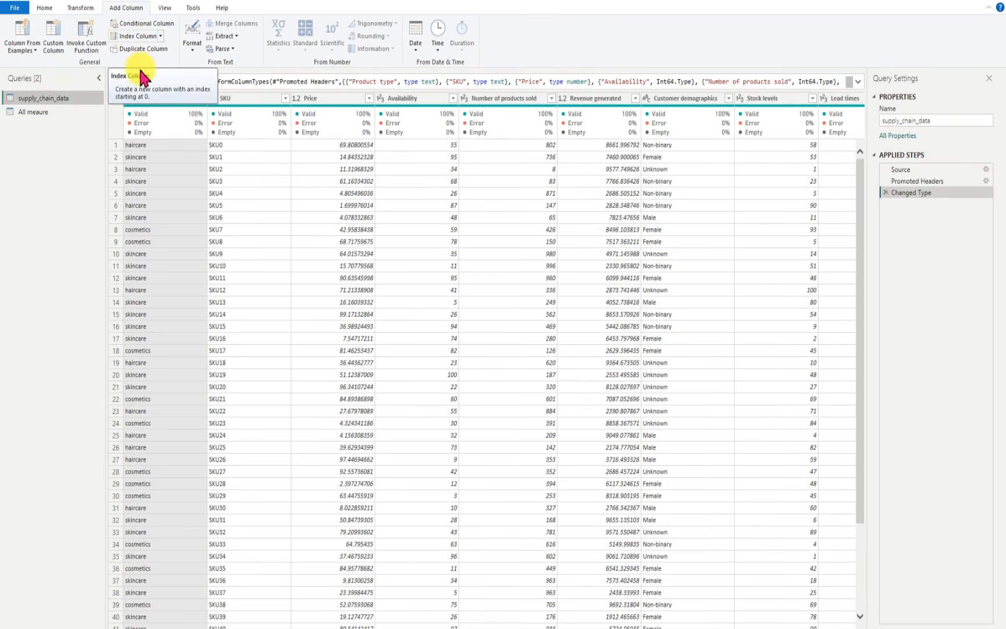
{"action": "left_click", "coordinate": [54, 47]}
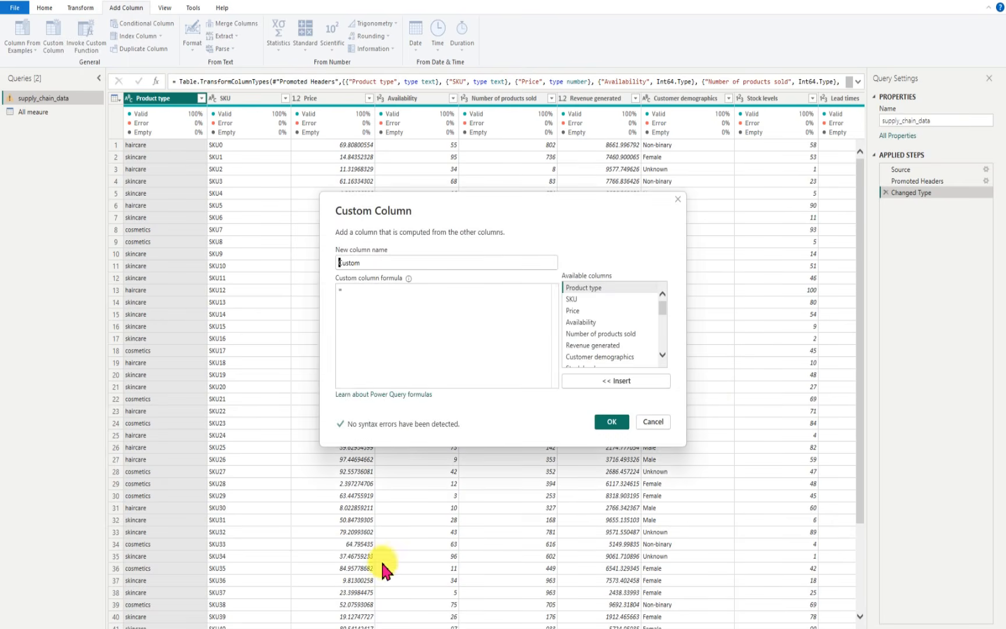
{"action": "left_click", "coordinate": [370, 264]}
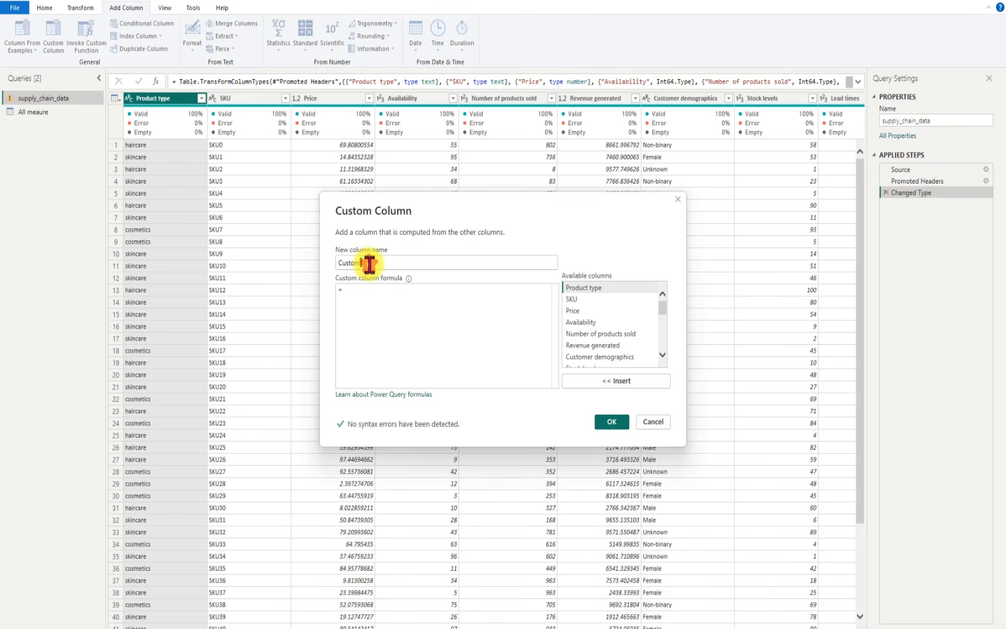
{"action": "key", "text": "BackSpace"}
{"action": "key", "text": "BackSpace"}
{"action": "key", "text": "BackSpace"}
{"action": "key", "text": "BackSpace"}
{"action": "key", "text": "BackSpace"}
{"action": "key", "text": "BackSpace"}
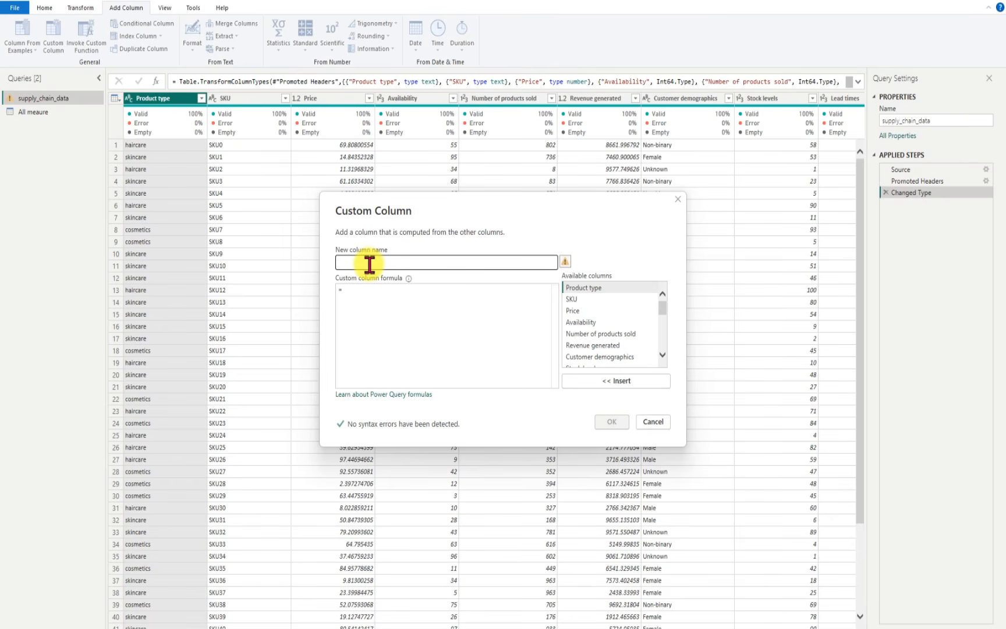
{"action": "type", "text": "Prof"}
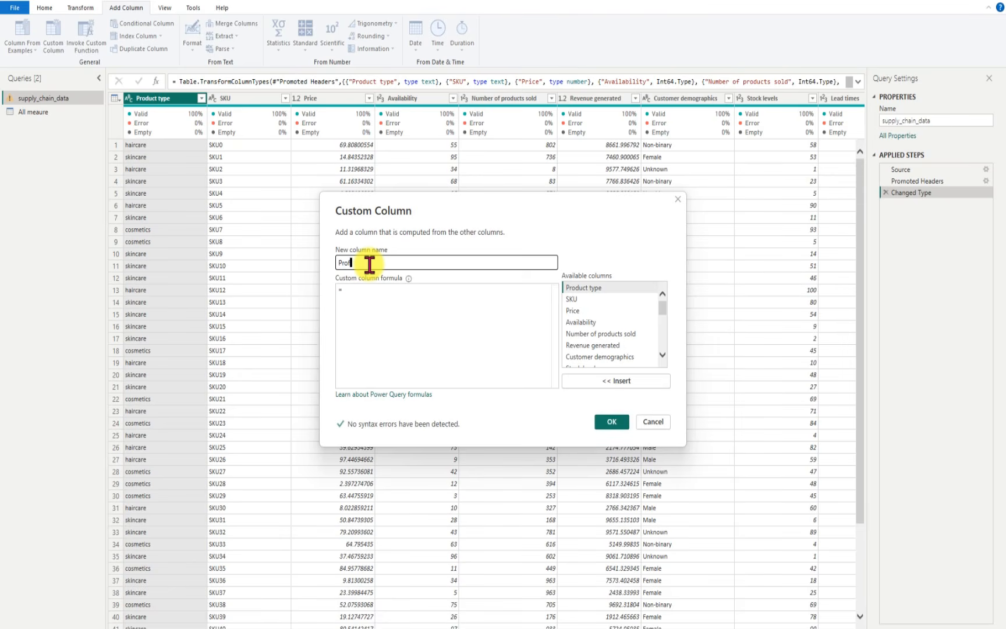
{"action": "type", "text": "it Margin"}
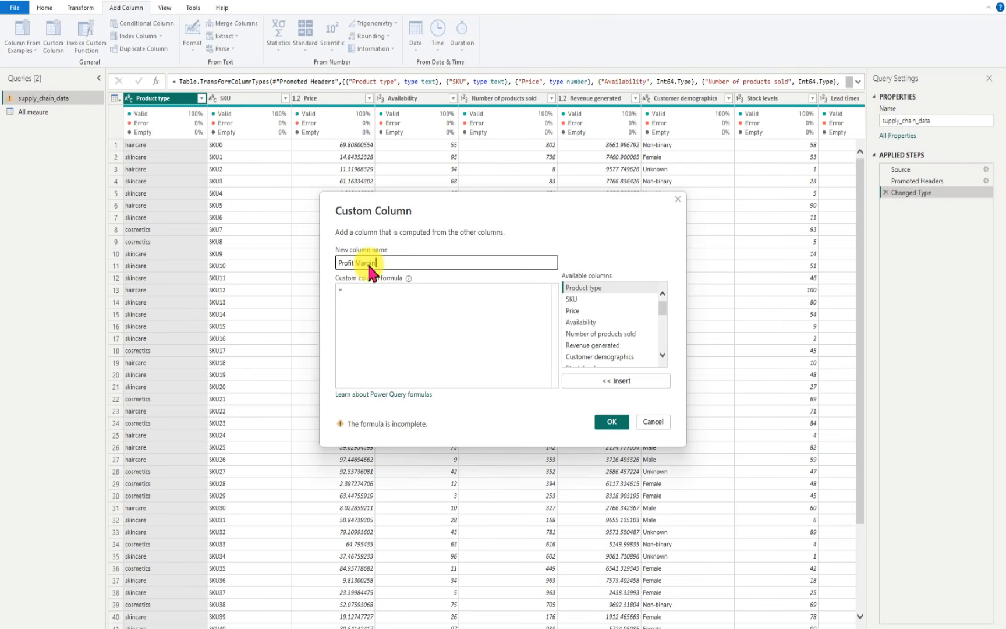
Step: Begin the Profit Margin column formula with [Revenue generated] -([Manufacturing costs]
{"action": "left_click", "coordinate": [356, 291]}
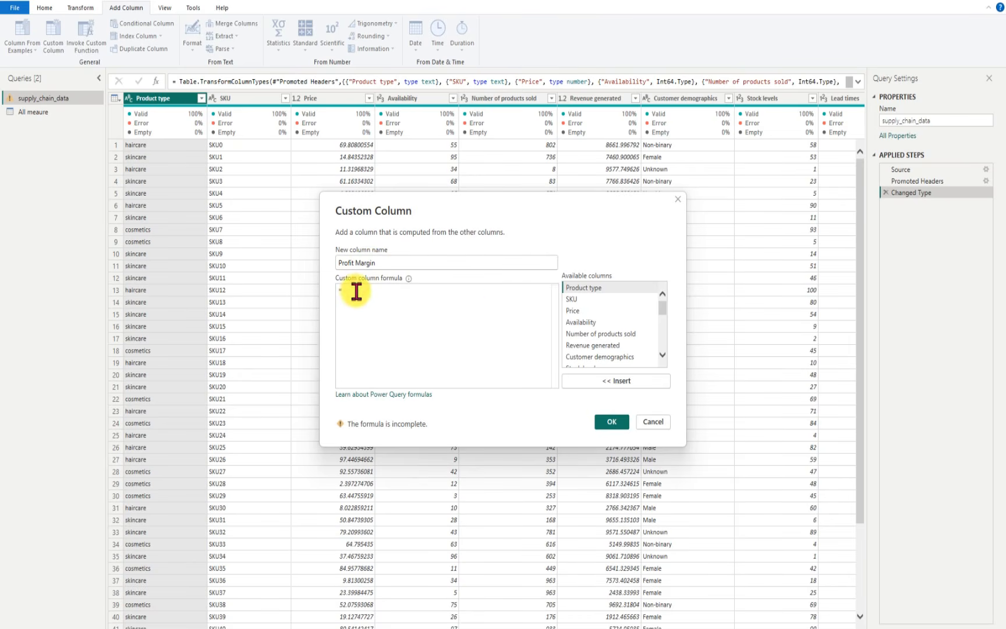
{"action": "left_click_drag", "start_coordinate": [660, 307], "coordinate": [660, 309]}
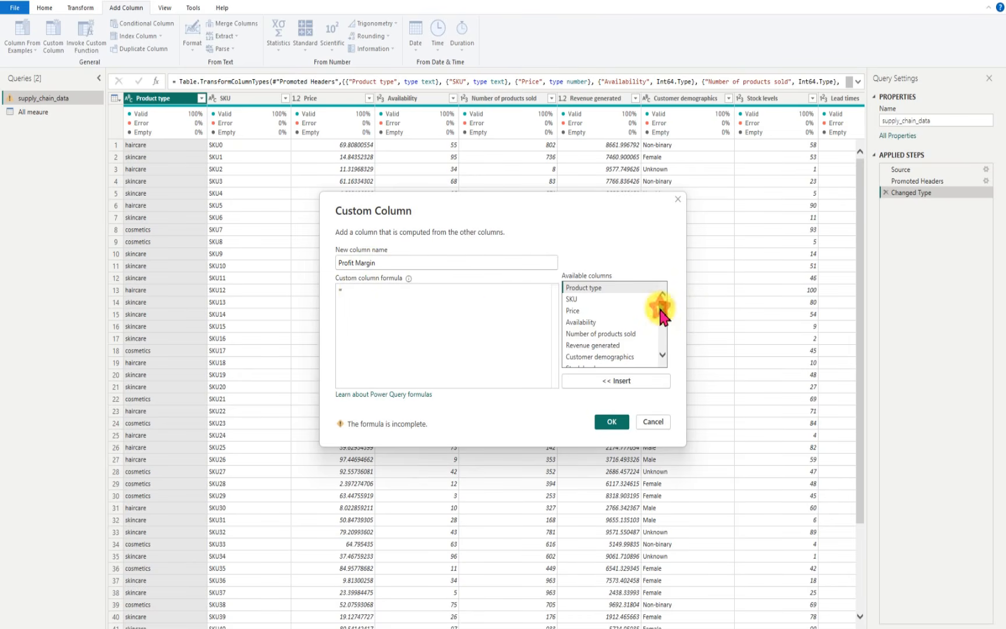
{"action": "left_click", "coordinate": [612, 346]}
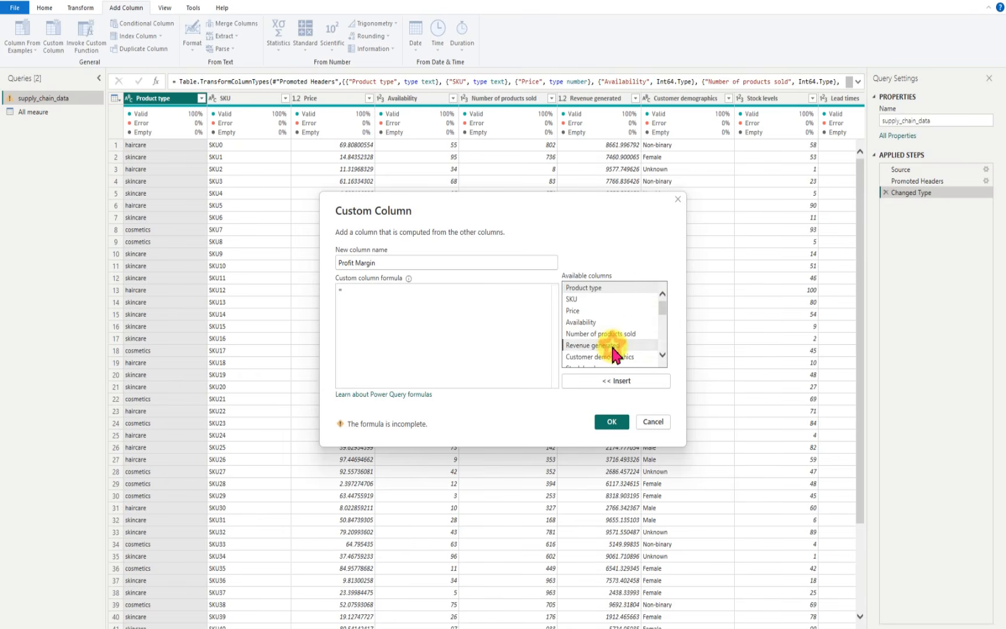
{"action": "left_click", "coordinate": [621, 382]}
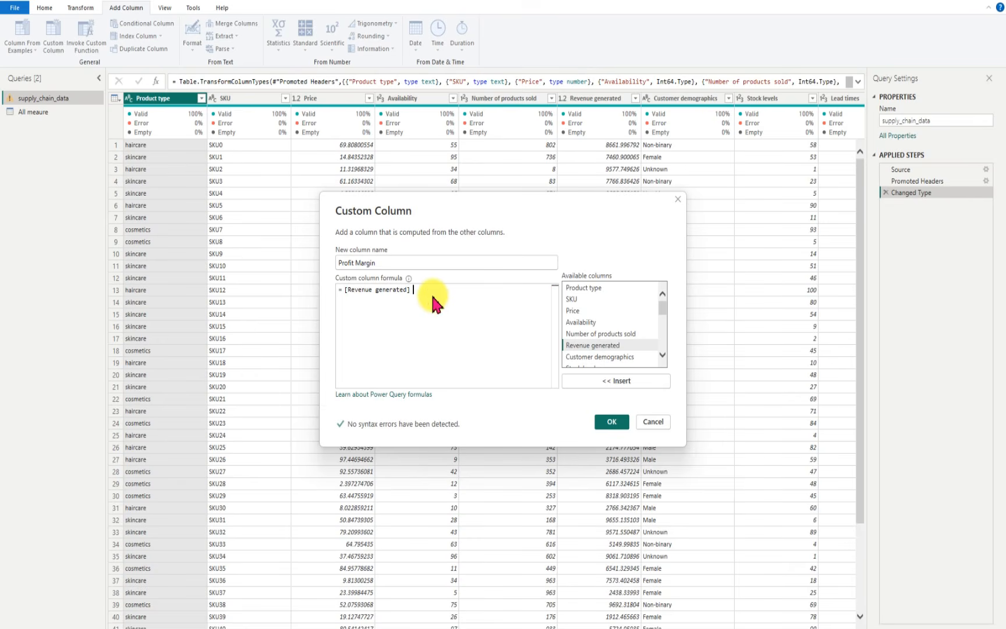
{"action": "type", "text": "-"}
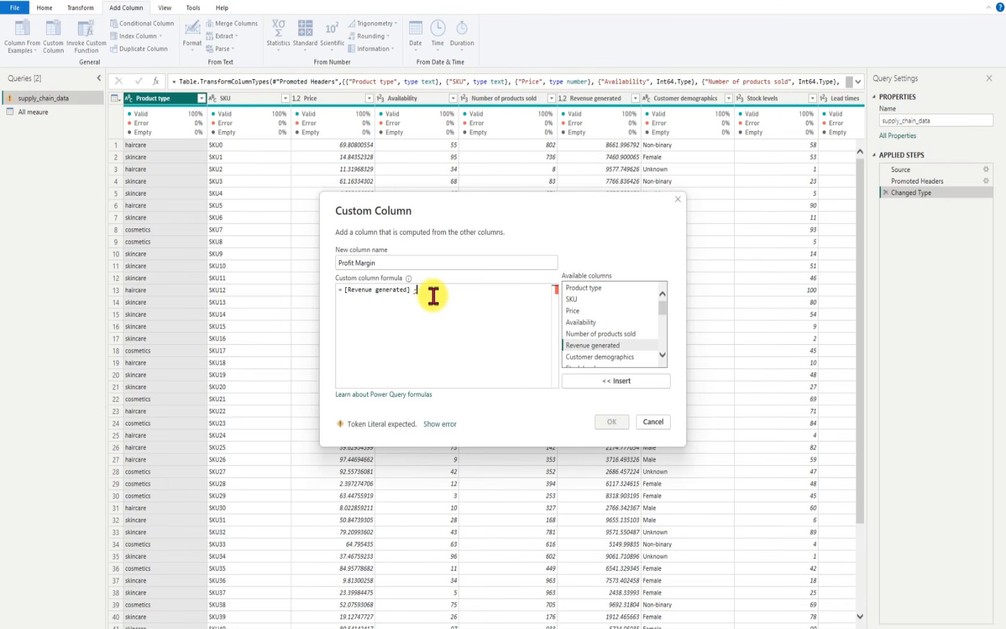
{"action": "type", "text": "("}
{"action": "scroll", "coordinate": [663, 317], "scroll_direction": "down", "scroll_amount": 1}
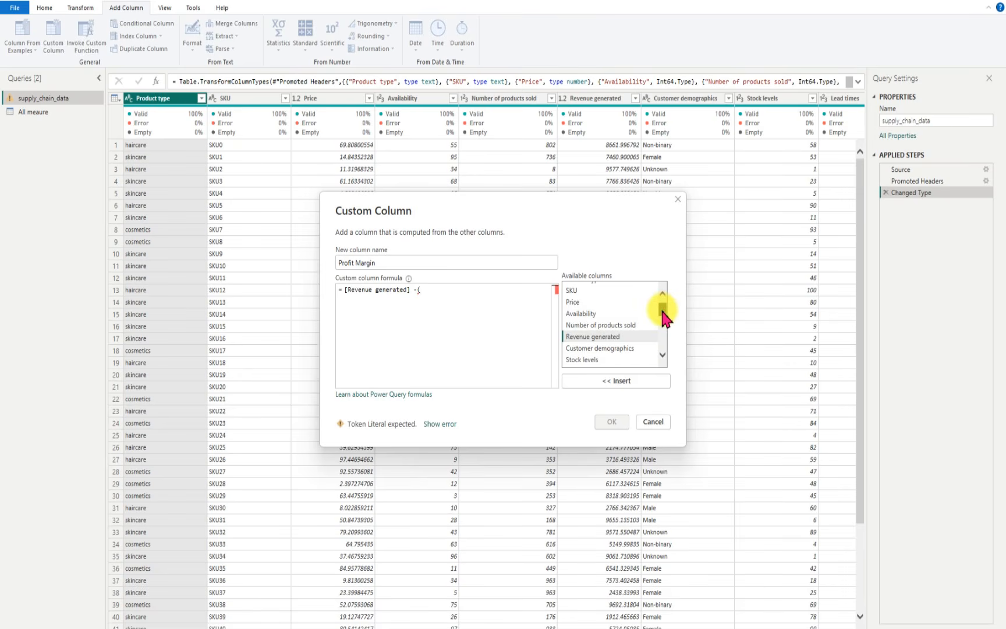
{"action": "scroll", "coordinate": [663, 317], "scroll_direction": "down", "scroll_amount": 5}
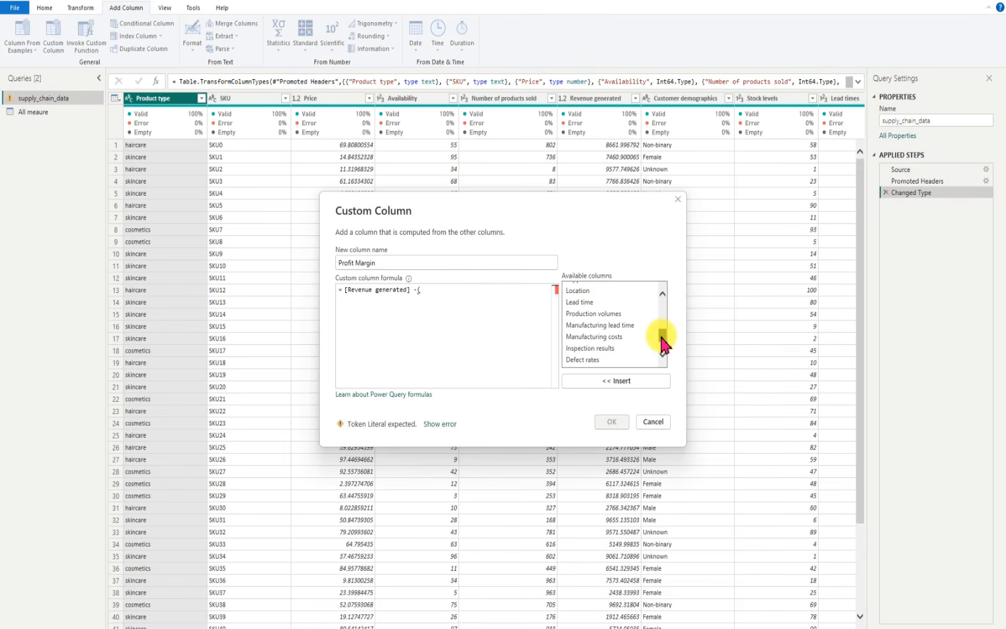
{"action": "left_click", "coordinate": [601, 338]}
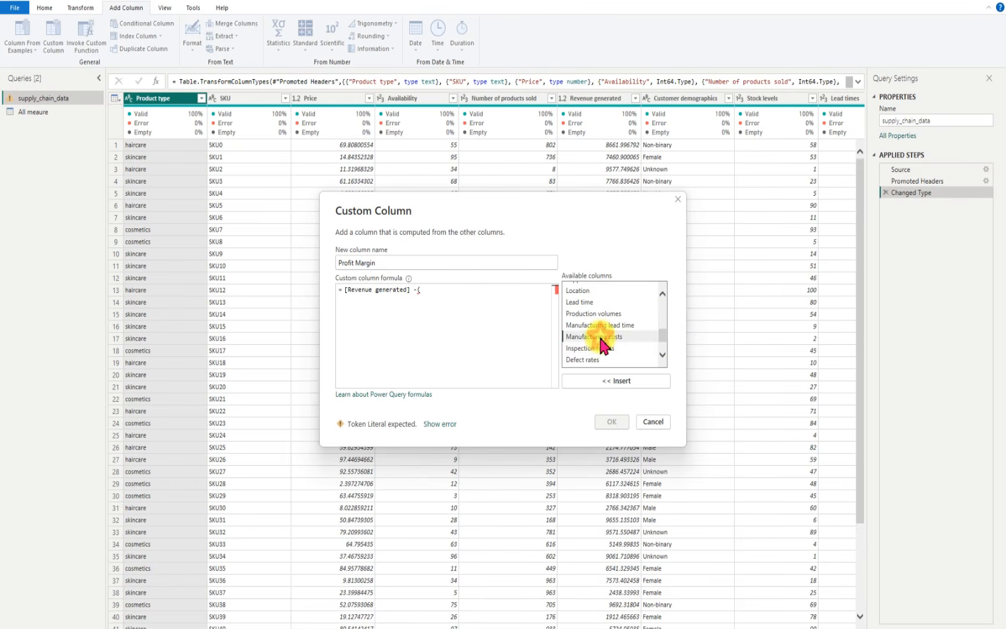
{"action": "left_click", "coordinate": [617, 381]}
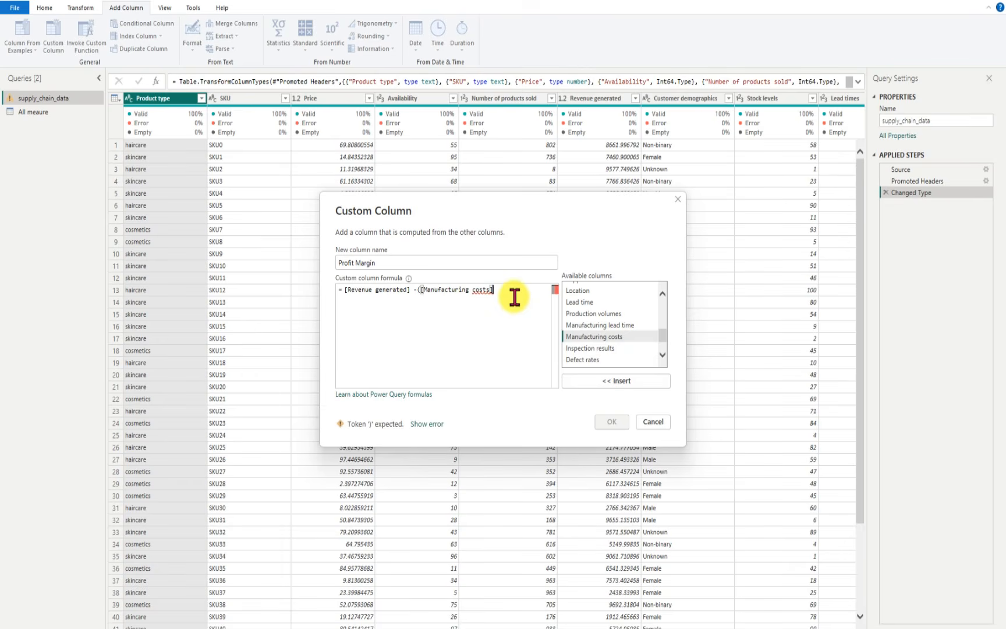
Step: Complete the Profit Margin formula with +[Shipping costs]+[Costs]) and create the column
{"action": "type", "text": ","}
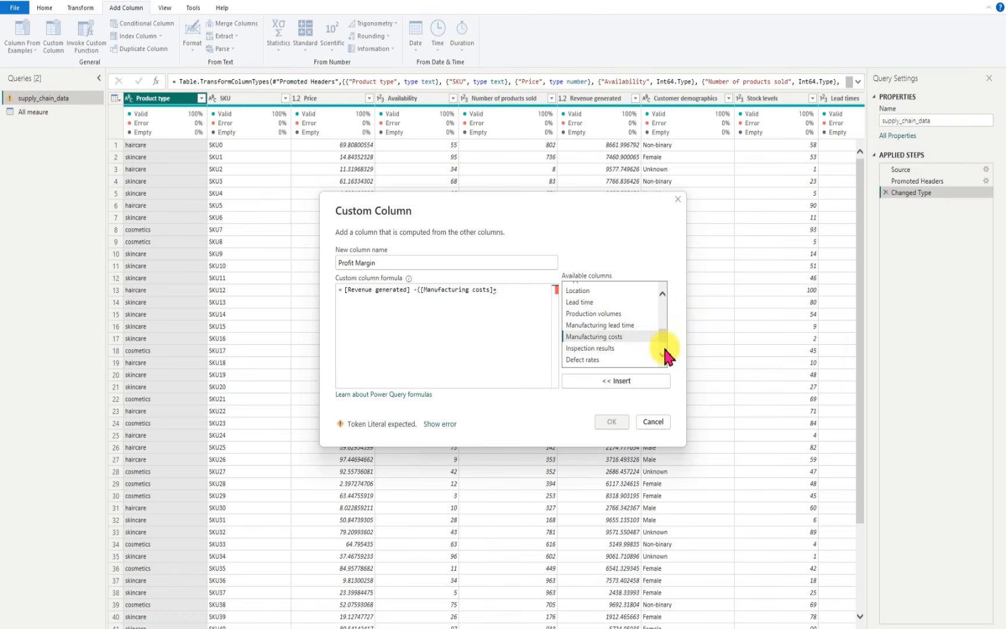
{"action": "scroll", "coordinate": [663, 347], "scroll_direction": "down", "scroll_amount": 3}
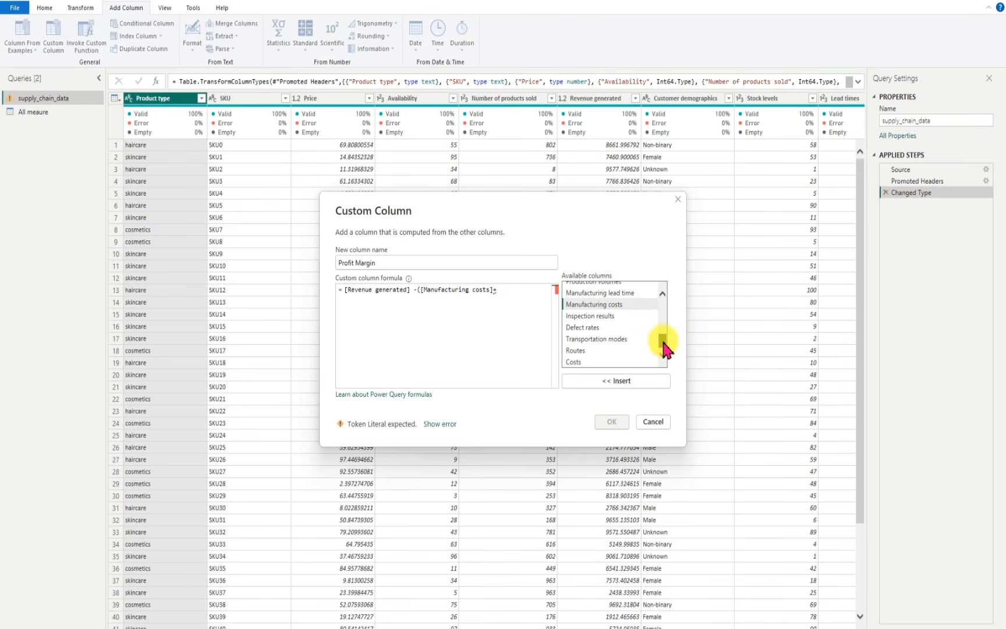
{"action": "left_click_drag", "start_coordinate": [665, 348], "coordinate": [664, 333]}
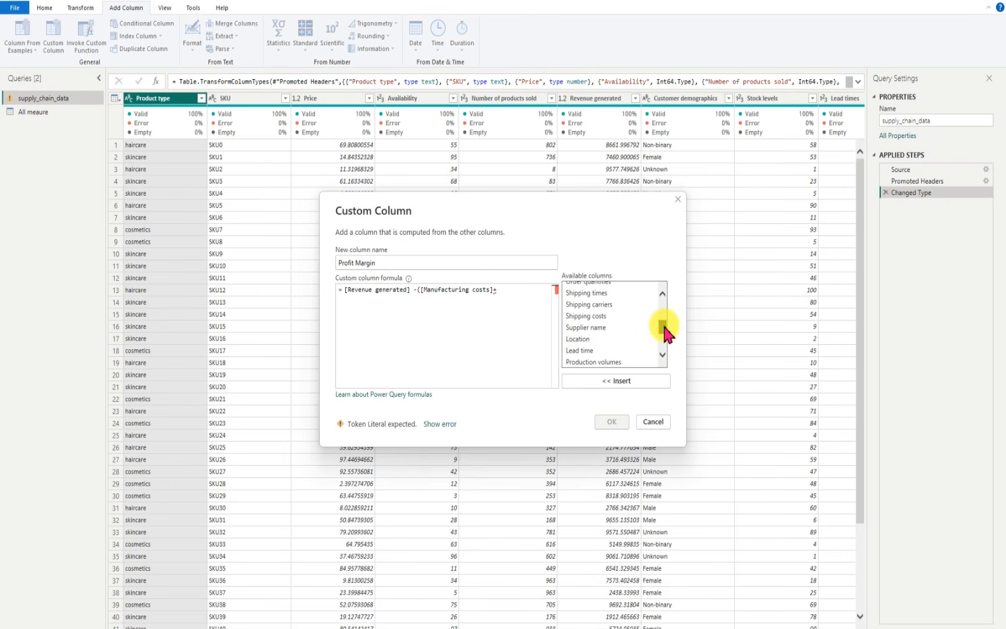
{"action": "left_click", "coordinate": [593, 316]}
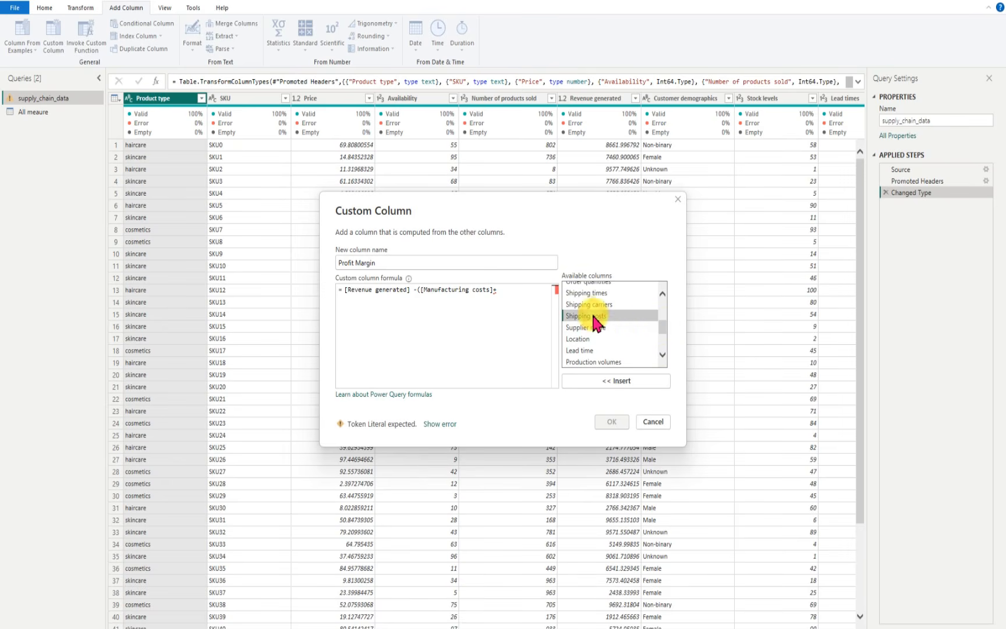
{"action": "left_click", "coordinate": [616, 381]}
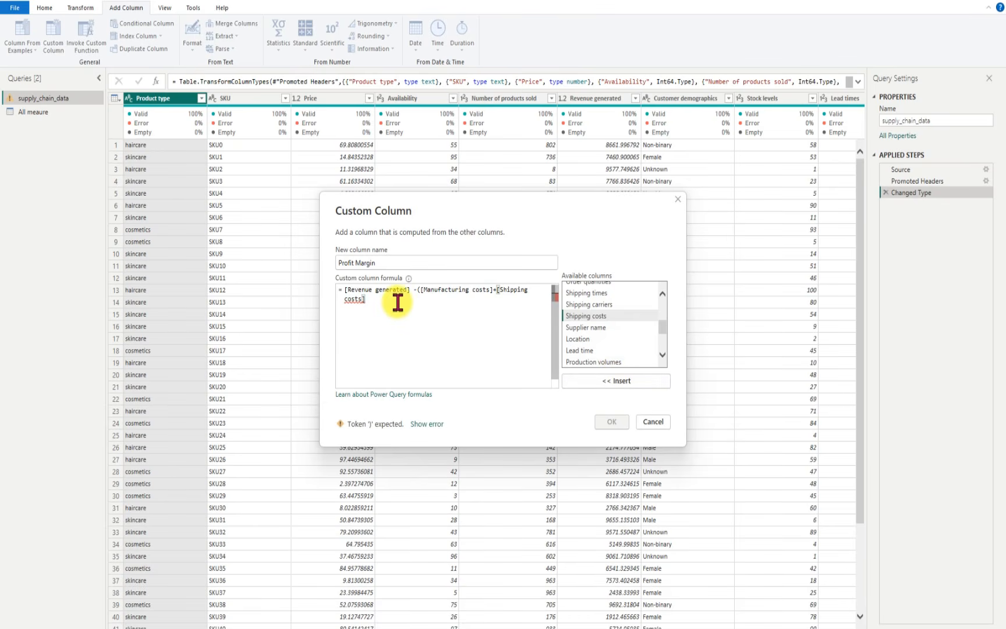
{"action": "type", "text": "-"}
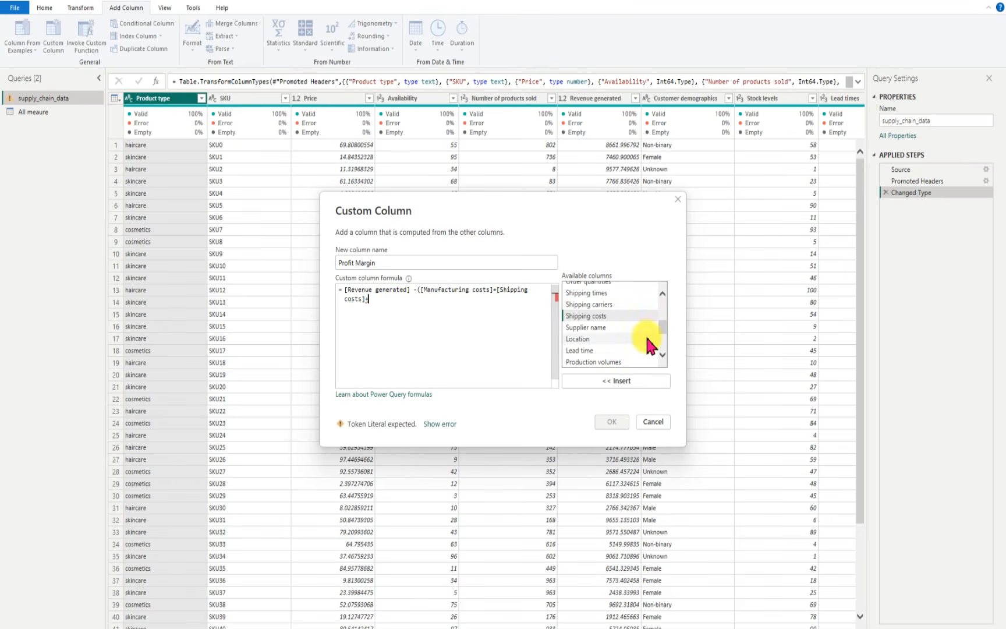
{"action": "mouse_move", "coordinate": [660, 322]}
{"action": "left_mouse_down"}
{"action": "mouse_move", "coordinate": [655, 297]}
{"action": "mouse_move", "coordinate": [655, 342]}
{"action": "left_mouse_up"}
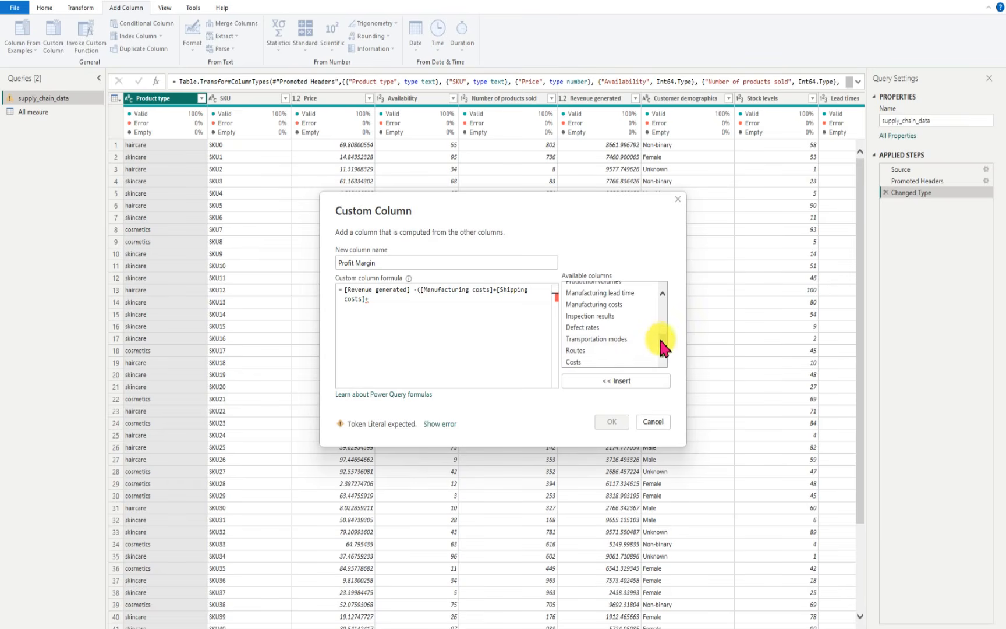
{"action": "left_click_drag", "start_coordinate": [661, 340], "coordinate": [667, 348]}
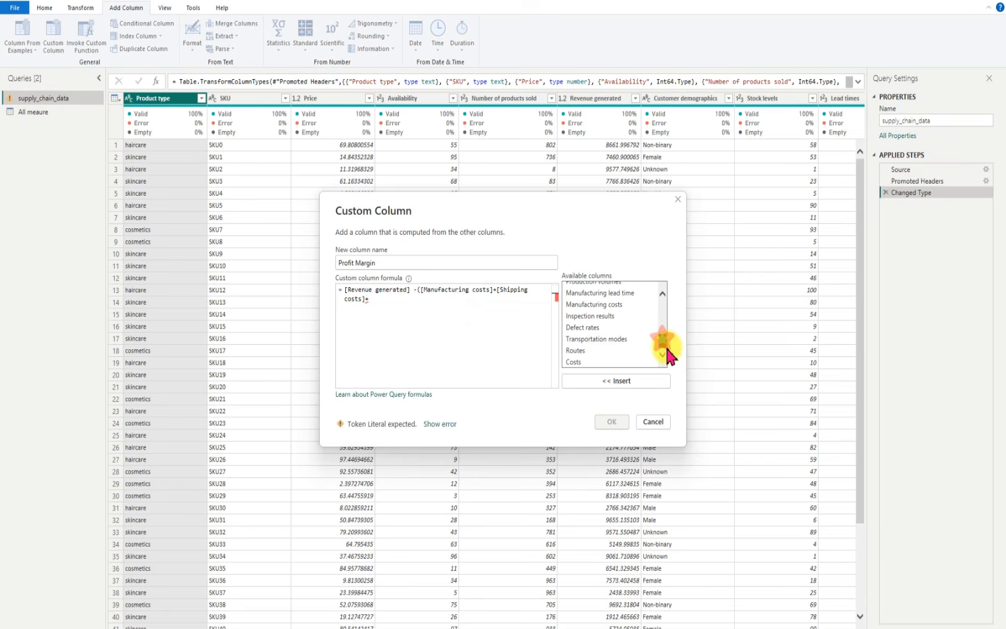
{"action": "left_click", "coordinate": [588, 362]}
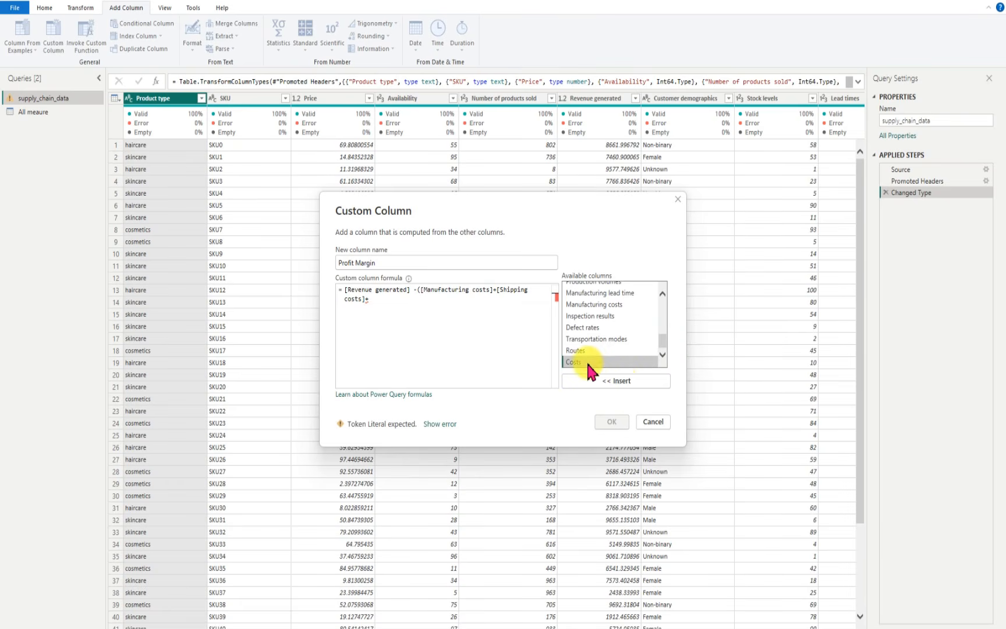
{"action": "left_click", "coordinate": [612, 381]}
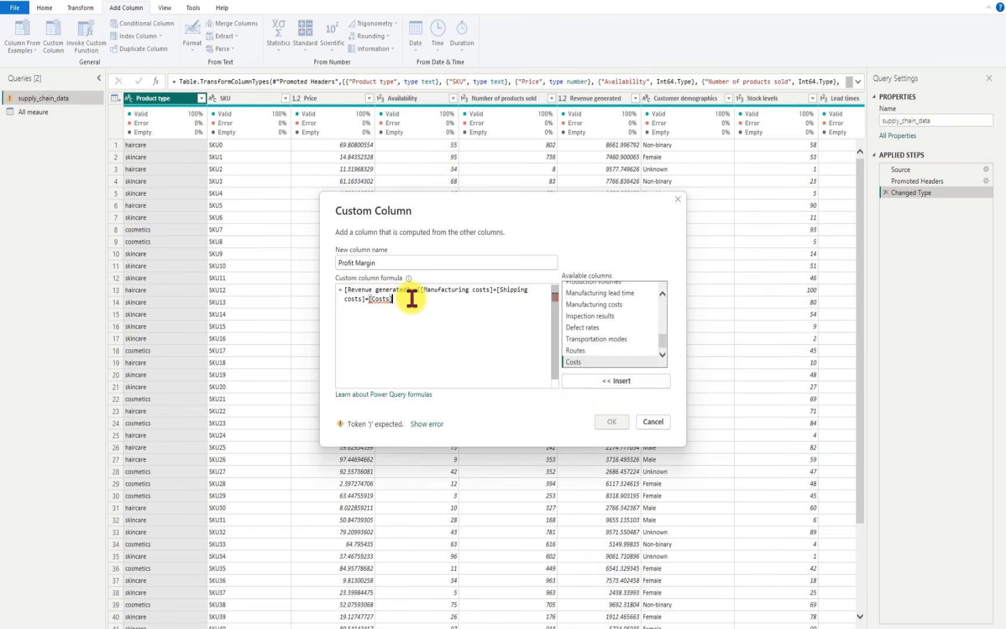
{"action": "type", "text": ")"}
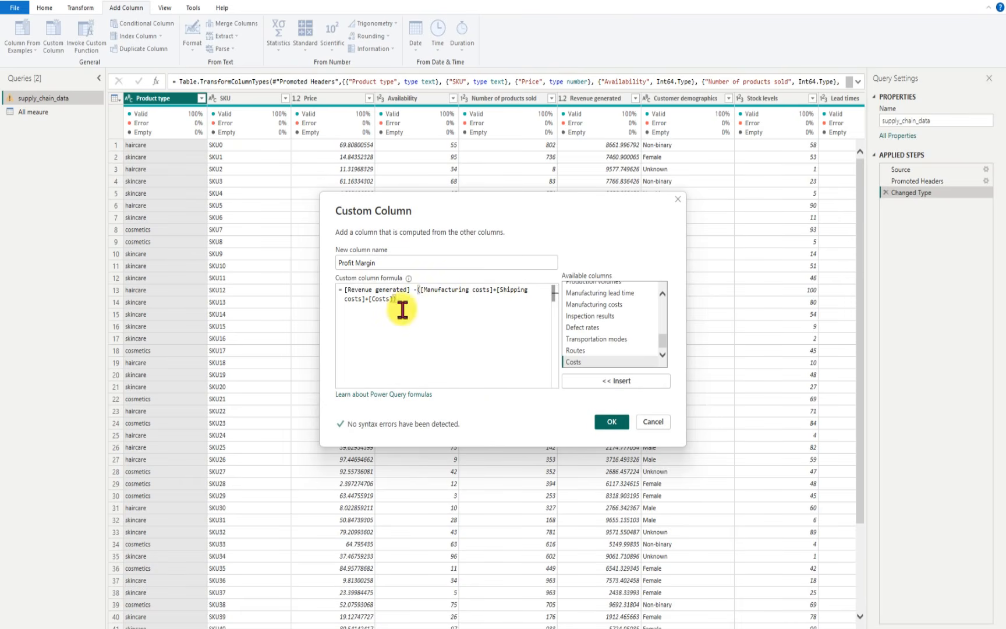
{"action": "left_click", "coordinate": [610, 420]}
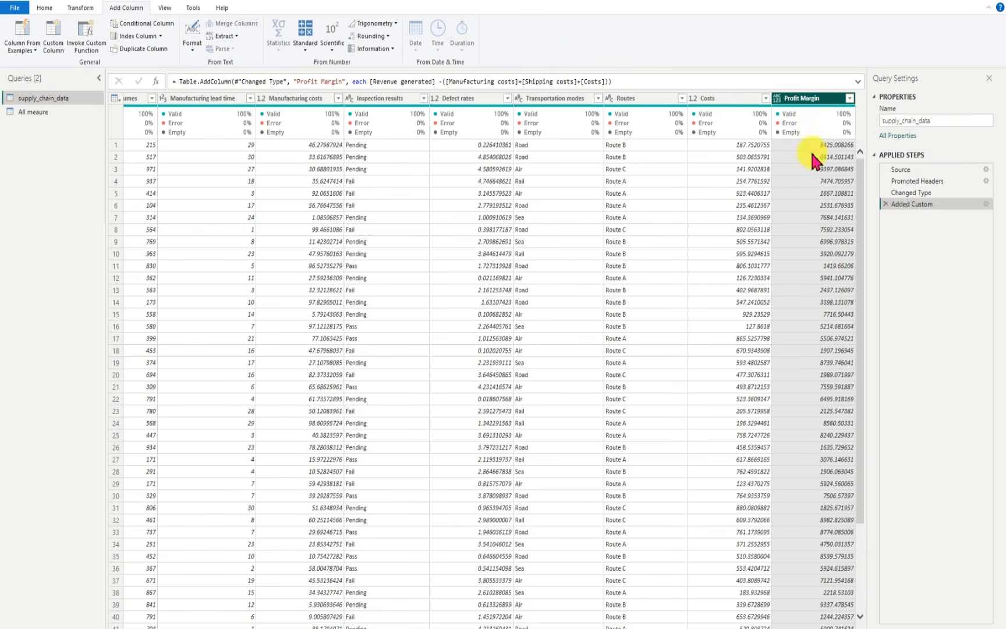
Step: Set the data type of the Profit Margin column to Decimal Number
{"action": "left_click", "coordinate": [778, 99]}
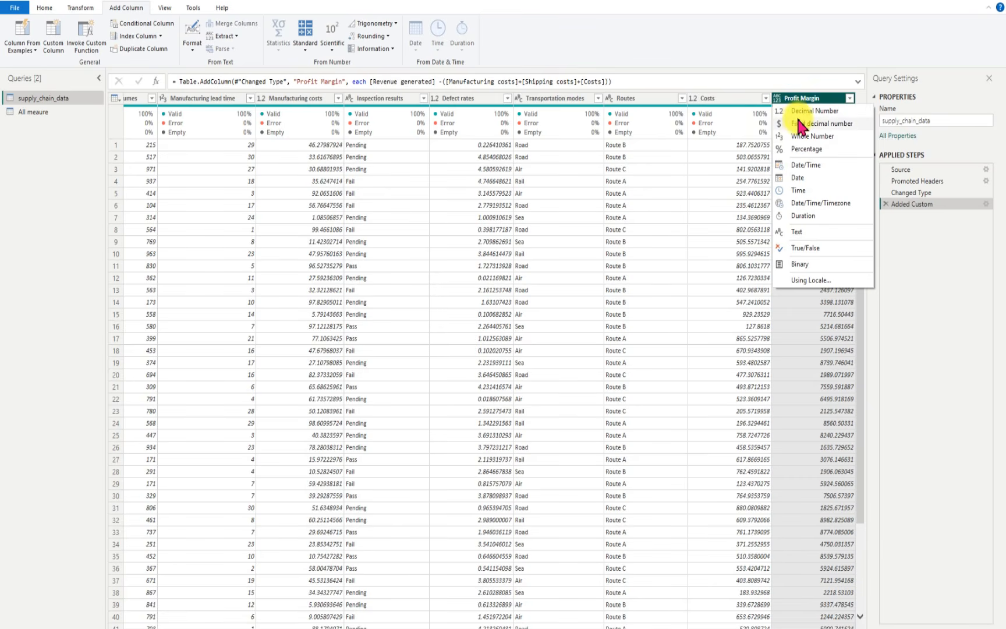
{"action": "left_click", "coordinate": [813, 110]}
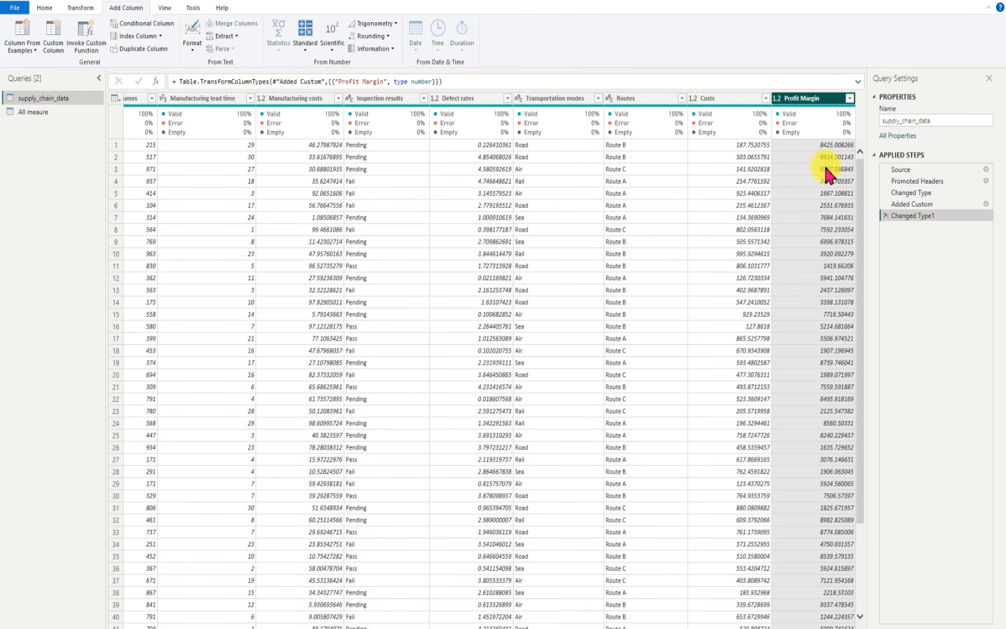
{"action": "left_click_drag", "start_coordinate": [645, 628], "coordinate": [689, 627]}
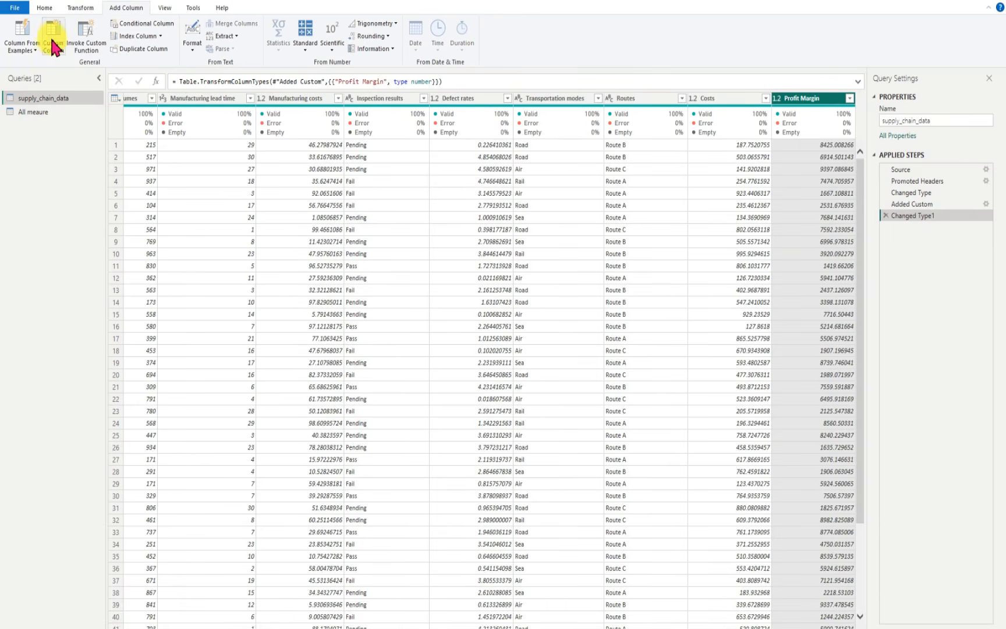
Step: Start another custom column in the supply_chain_data query and name it %Profit Margin
{"action": "left_click", "coordinate": [56, 55]}
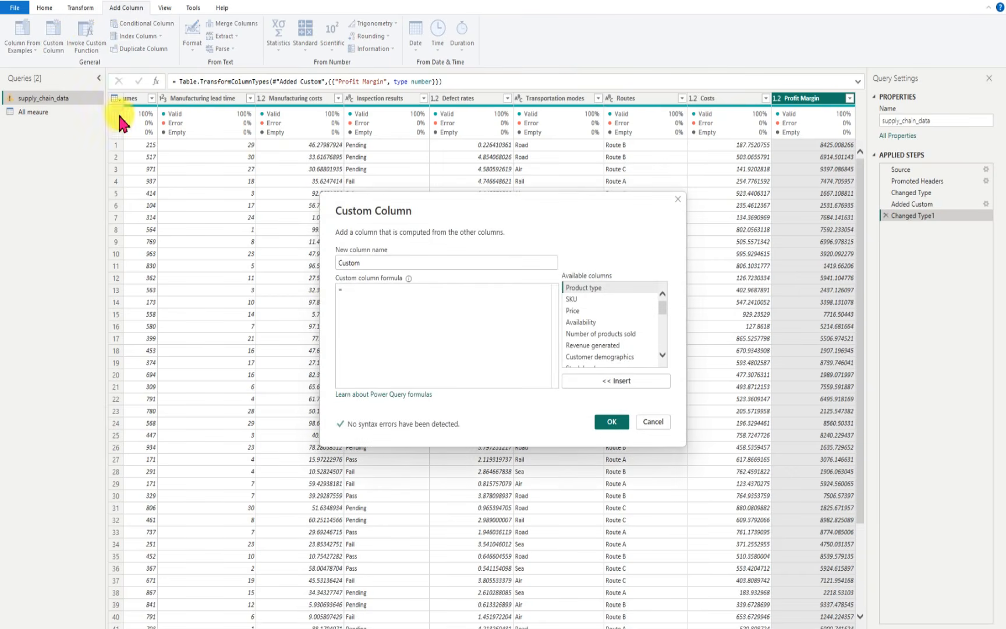
{"action": "left_click_drag", "start_coordinate": [359, 262], "coordinate": [323, 274]}
{"action": "key", "text": "BackSpace"}
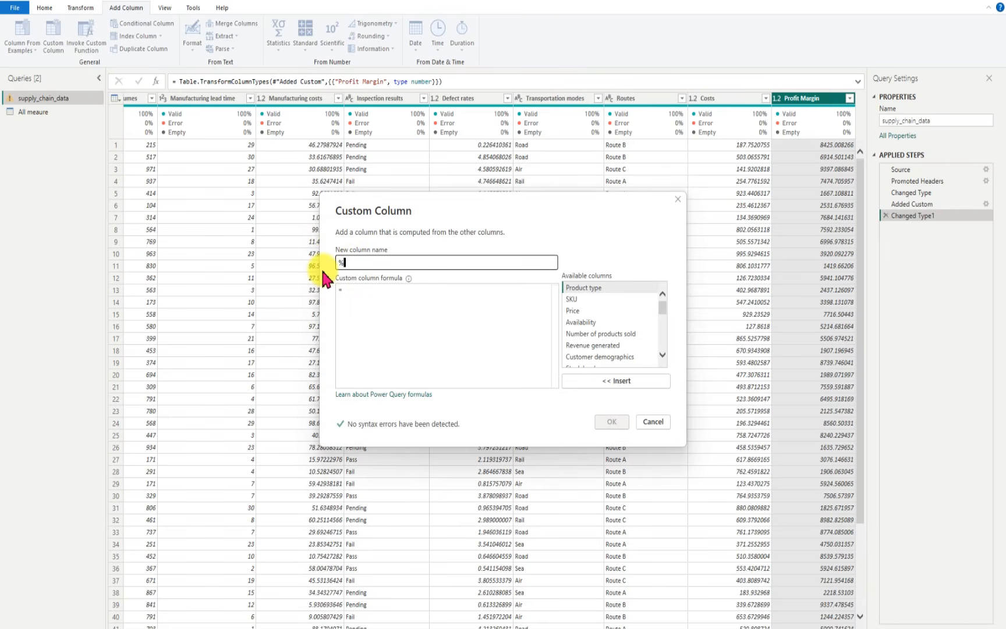
{"action": "type", "text": "%P"}
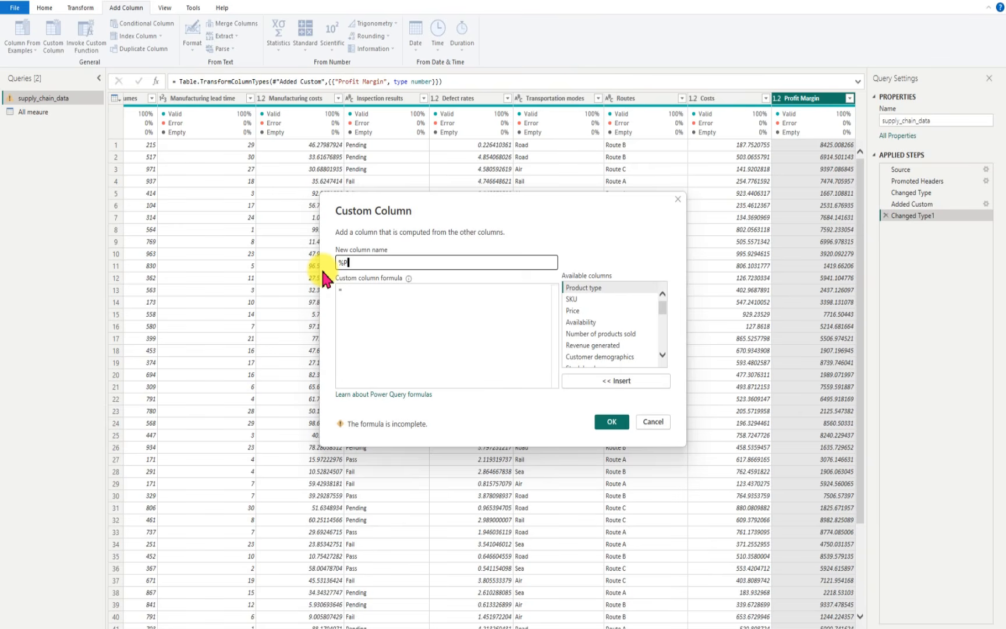
{"action": "type", "text": "rofit Margin"}
{"action": "left_click", "coordinate": [352, 292]}
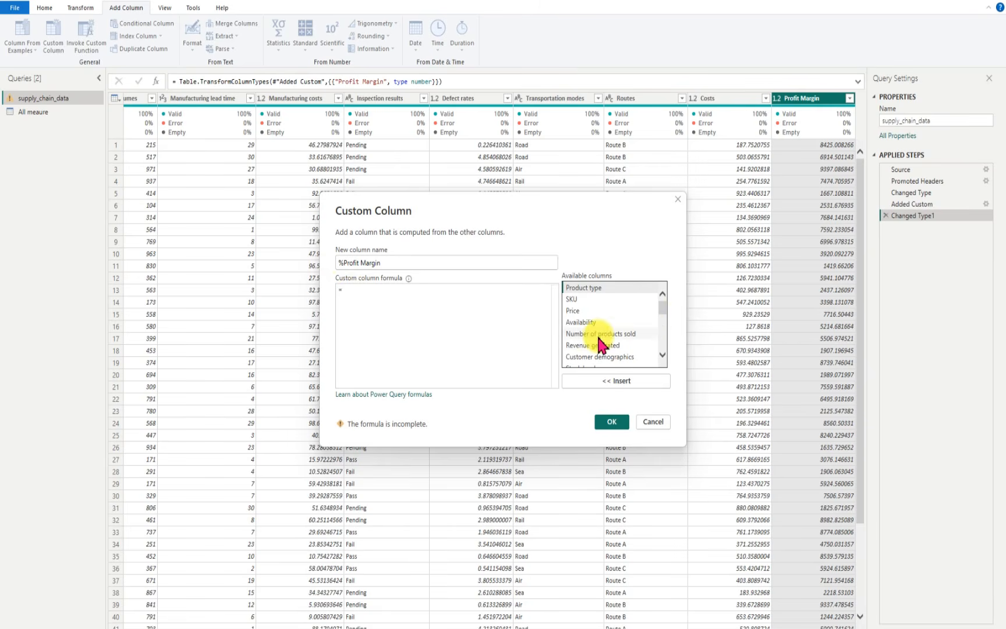
Step: Begin the %Profit Margin column formula with [Profit Margin] followed by a division sign
{"action": "left_click_drag", "start_coordinate": [660, 314], "coordinate": [667, 355]}
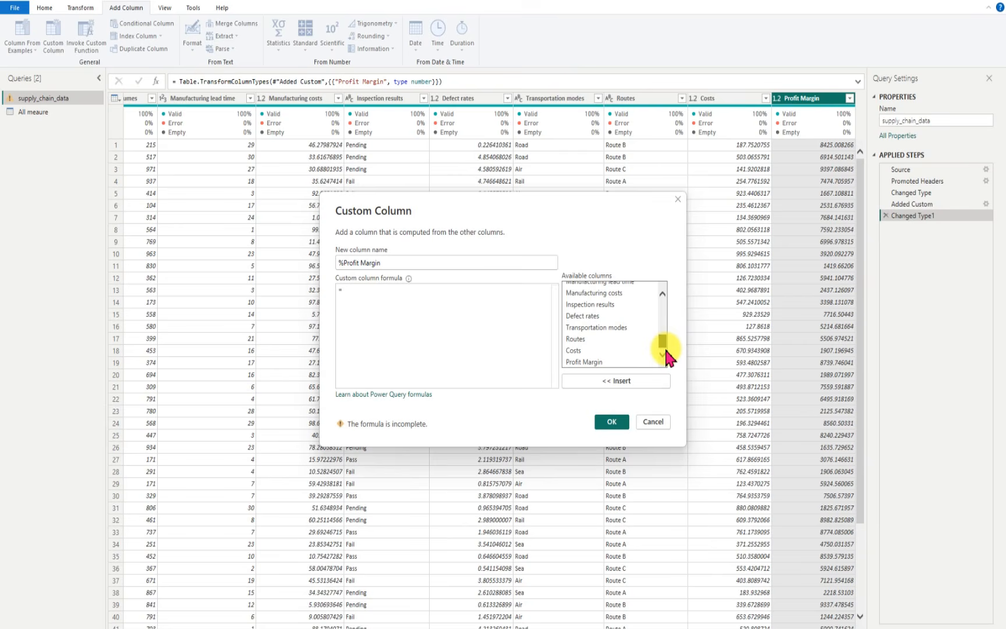
{"action": "left_click", "coordinate": [602, 360]}
{"action": "left_click", "coordinate": [621, 381]}
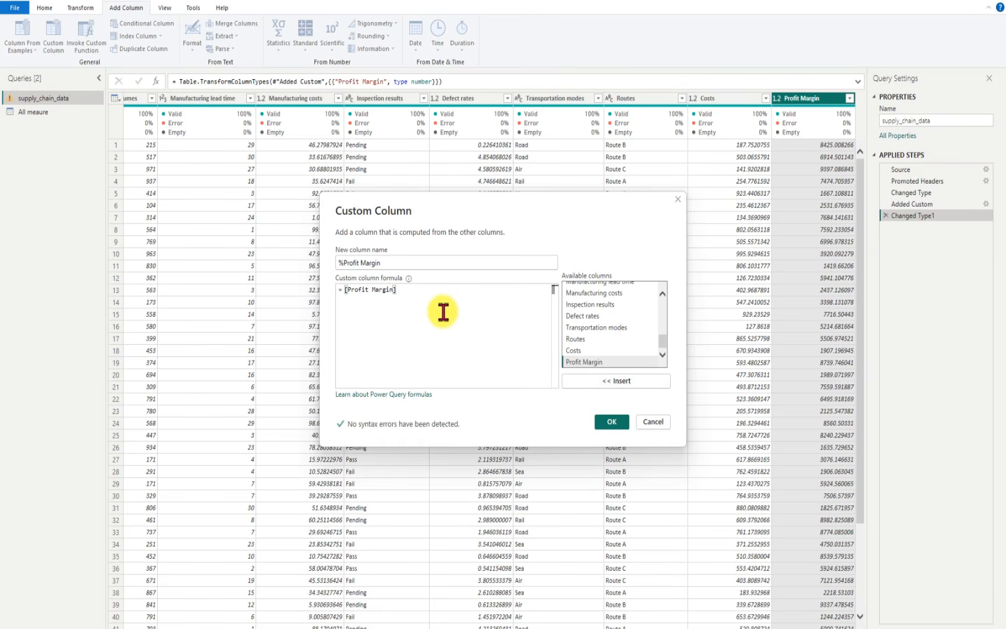
{"action": "type", "text": "?"}
{"action": "key", "text": "BackSpace"}
{"action": "type", "text": "/"}
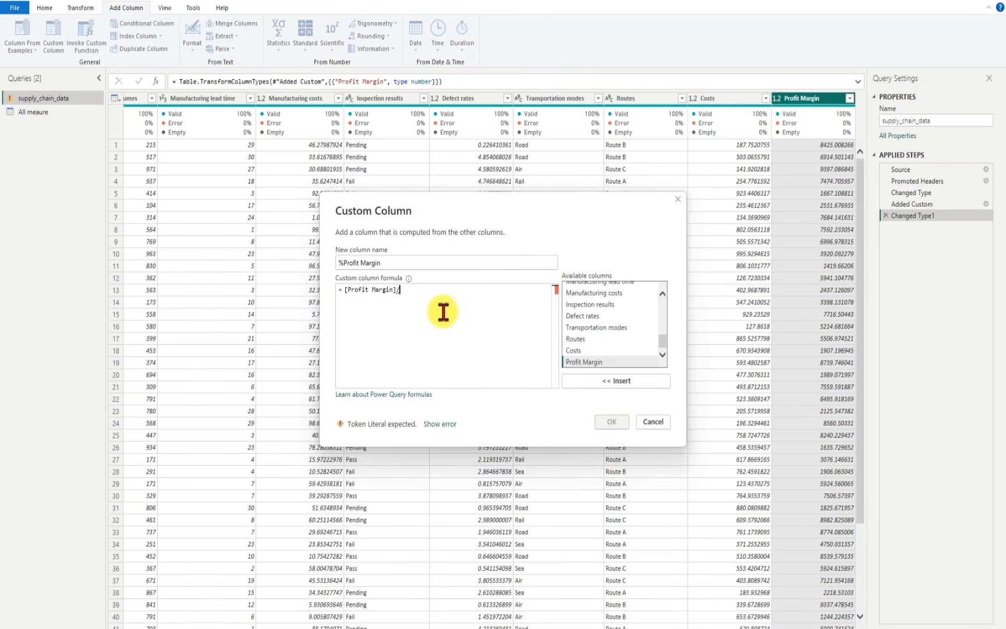
{"action": "type", "text": "re"}
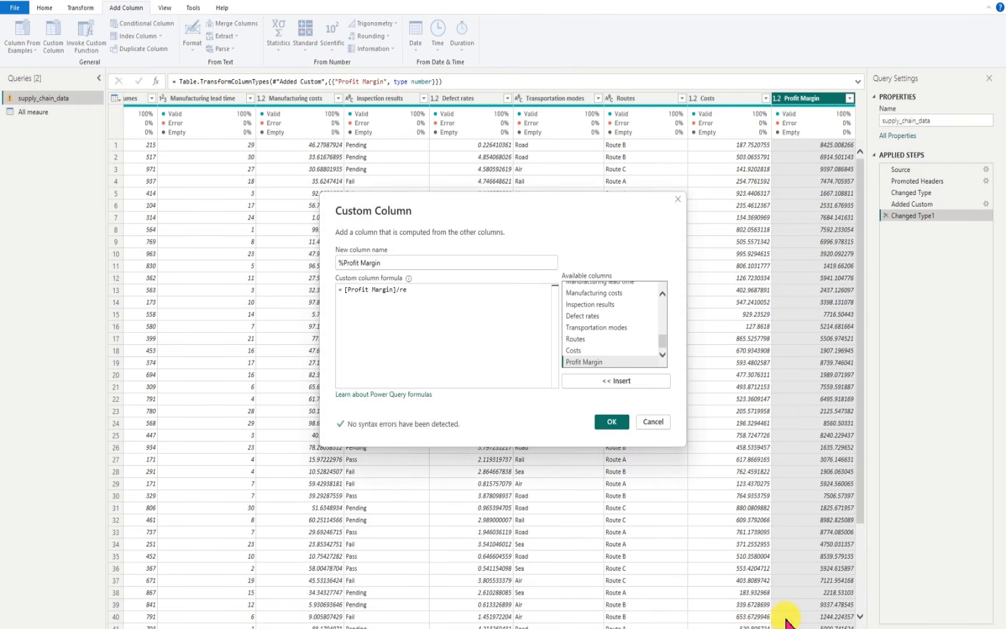
Step: Insert [Revenue generated] as the divisor in the %Profit Margin formula
{"action": "left_click", "coordinate": [421, 293]}
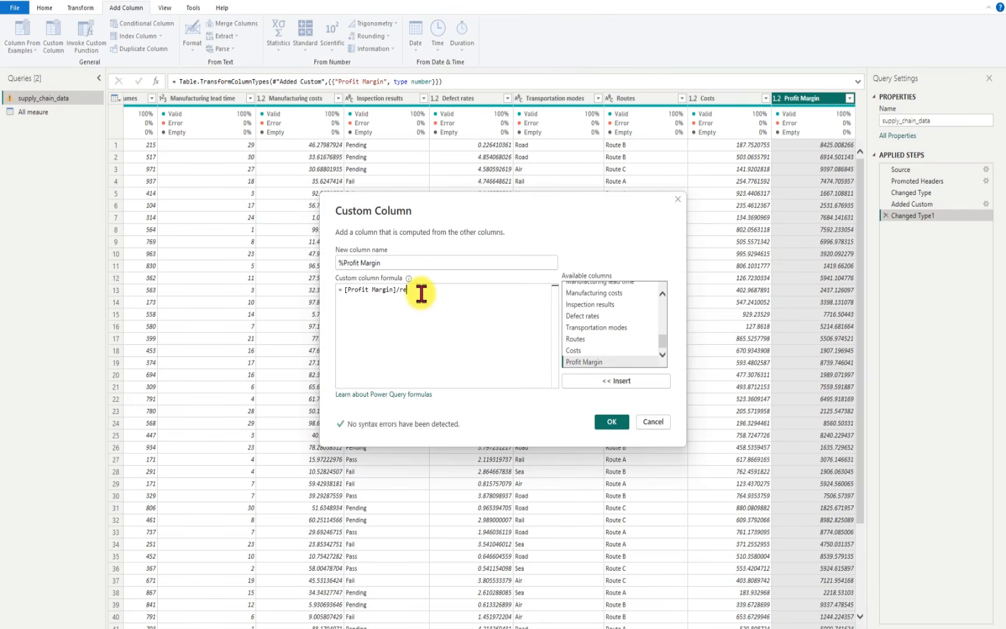
{"action": "key", "text": "BackSpace"}
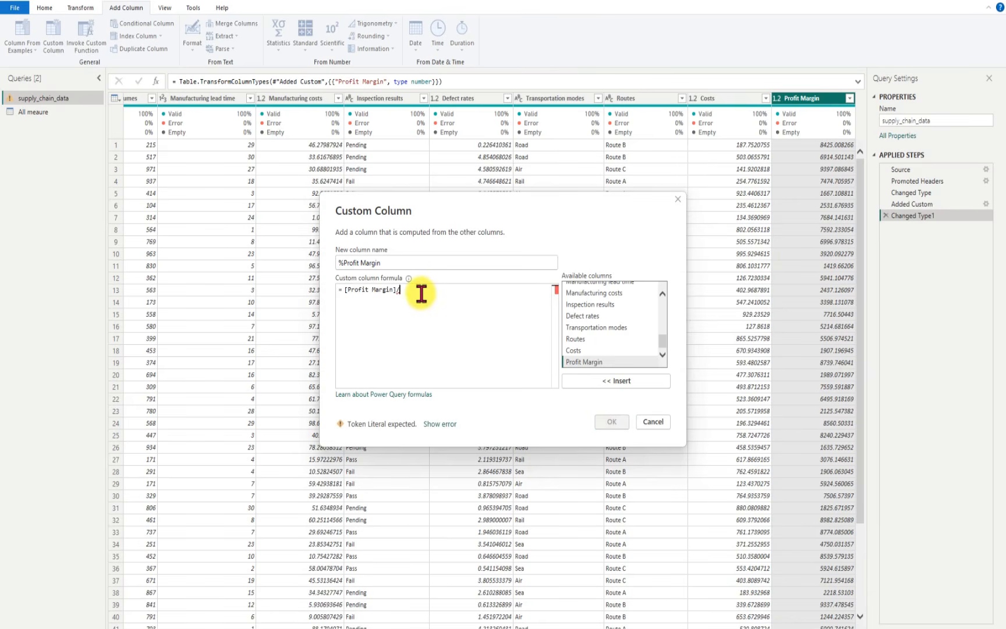
{"action": "left_click_drag", "start_coordinate": [665, 342], "coordinate": [662, 309]}
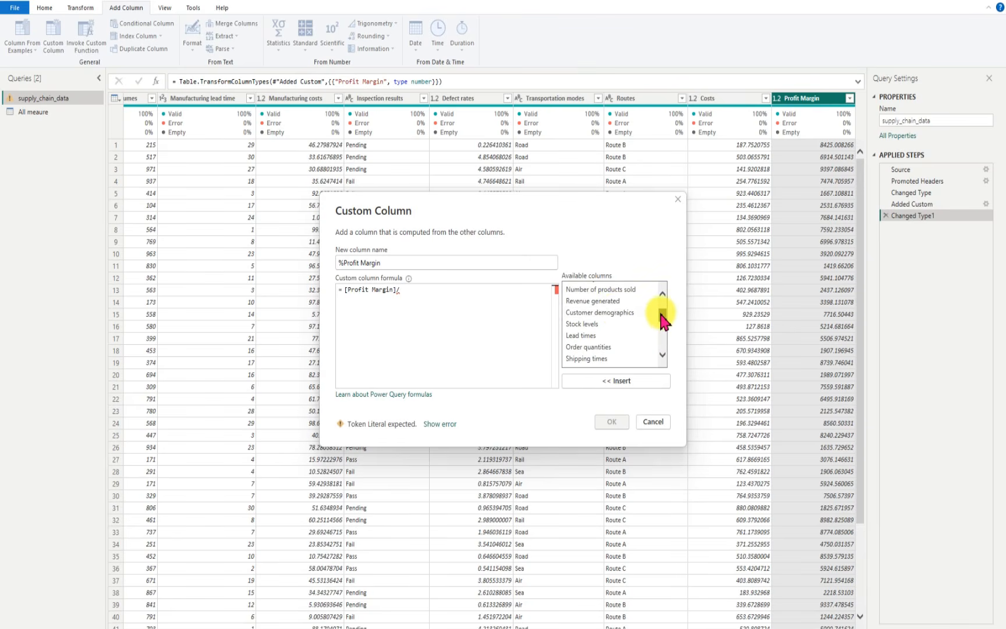
{"action": "left_click", "coordinate": [612, 302]}
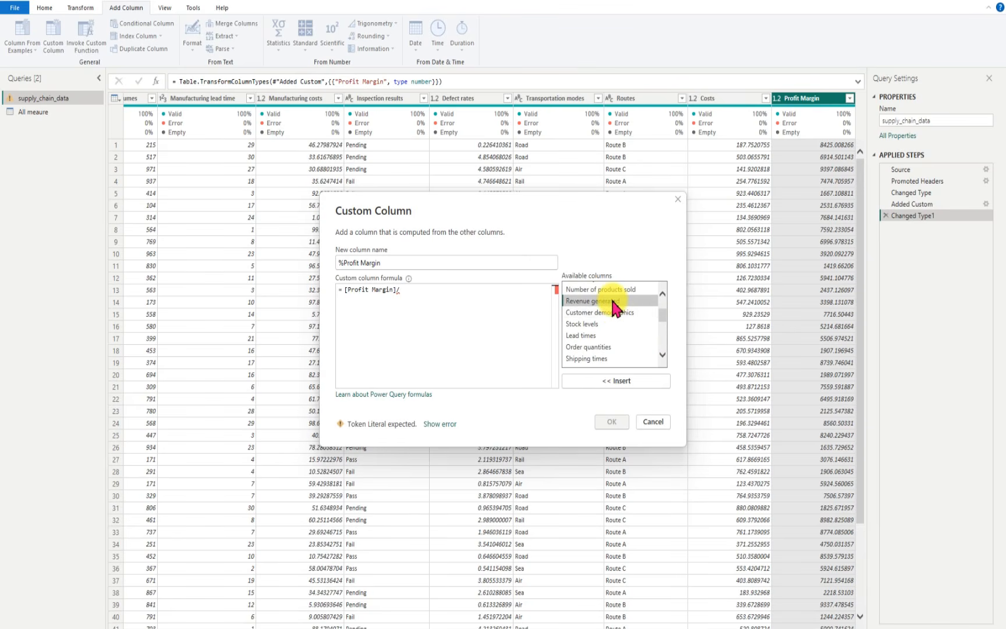
{"action": "left_click", "coordinate": [616, 382]}
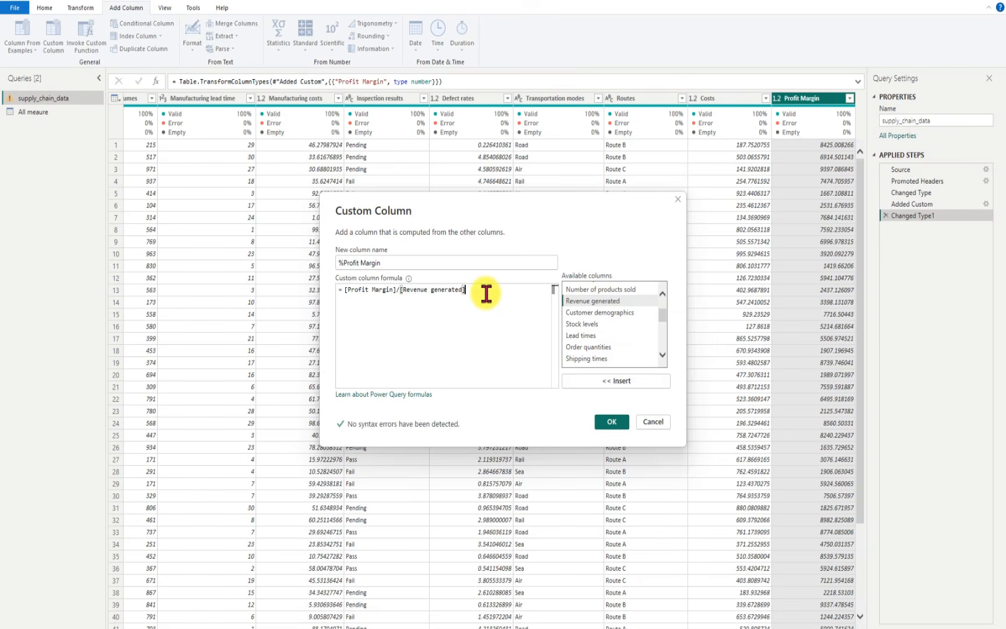
Step: Enclose the %Profit Margin division in parentheses, multiply it by 100 and create the column
{"action": "type", "text": ")"}
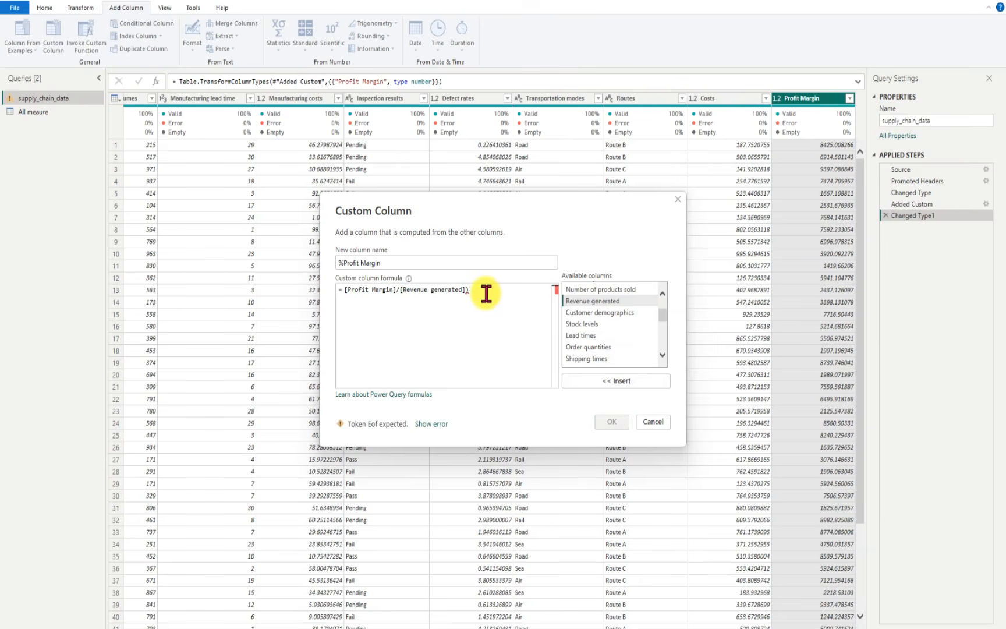
{"action": "left_click", "coordinate": [345, 289]}
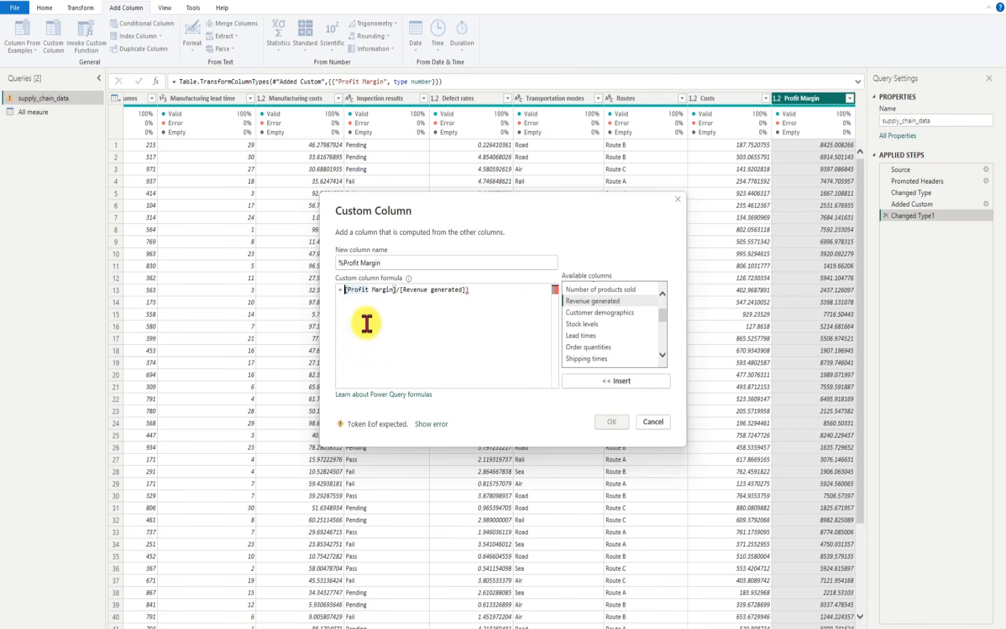
{"action": "type", "text": "("}
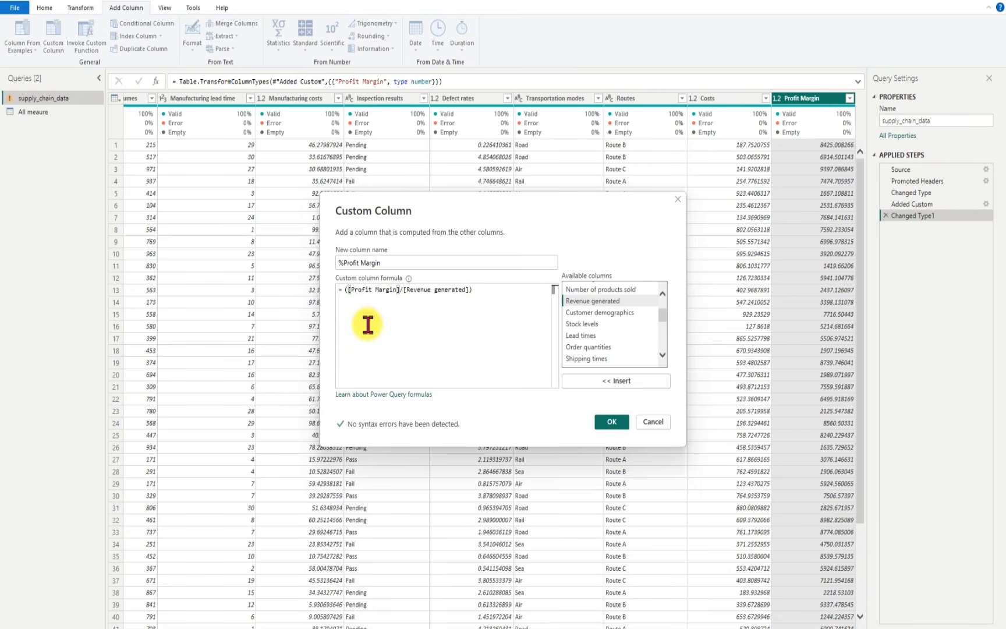
{"action": "left_click", "coordinate": [482, 296]}
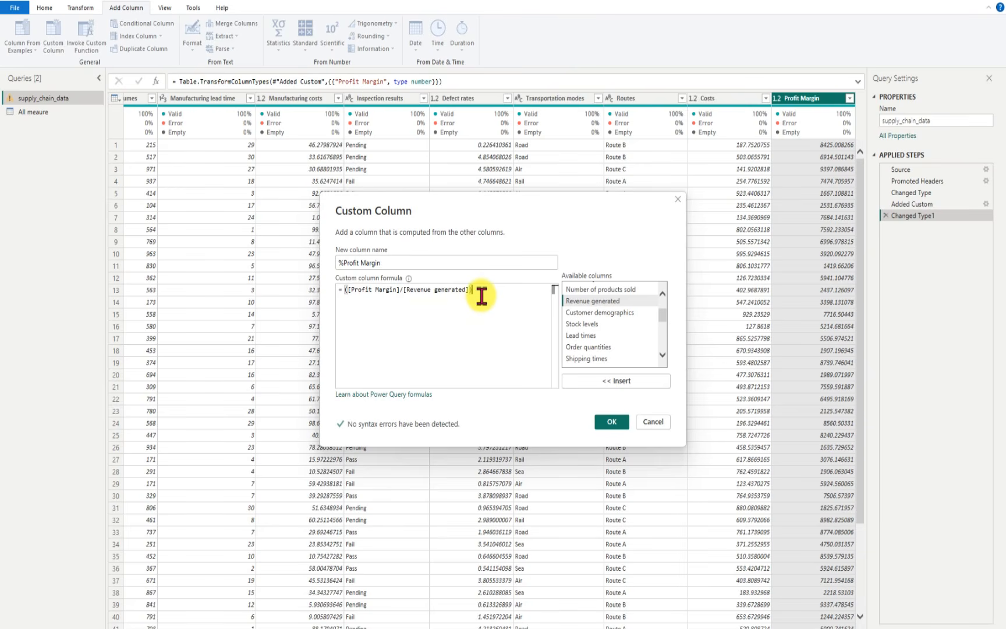
{"action": "type", "text": ") *100"}
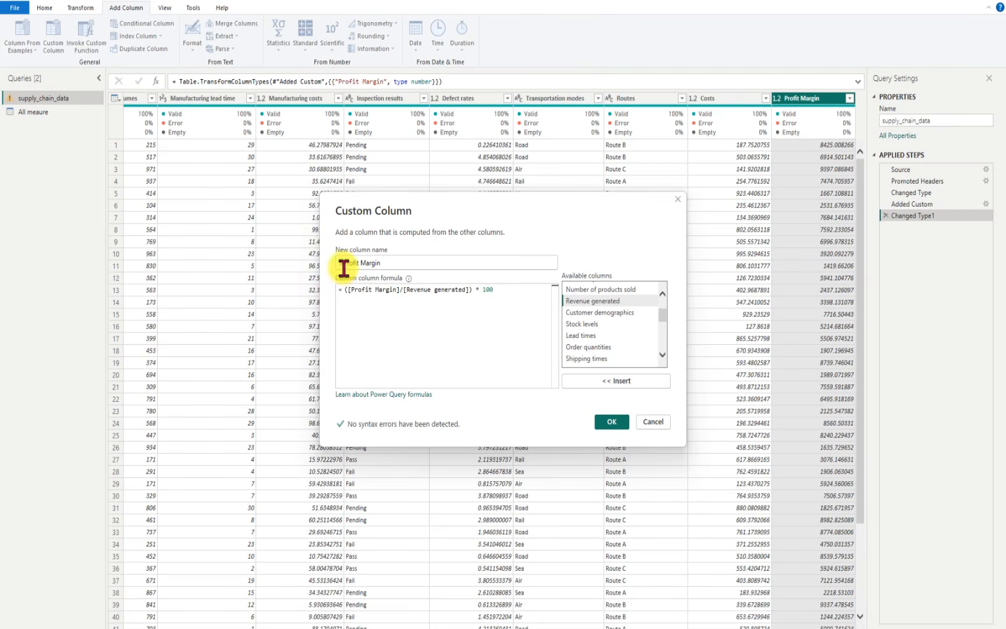
{"action": "left_click", "coordinate": [611, 421]}
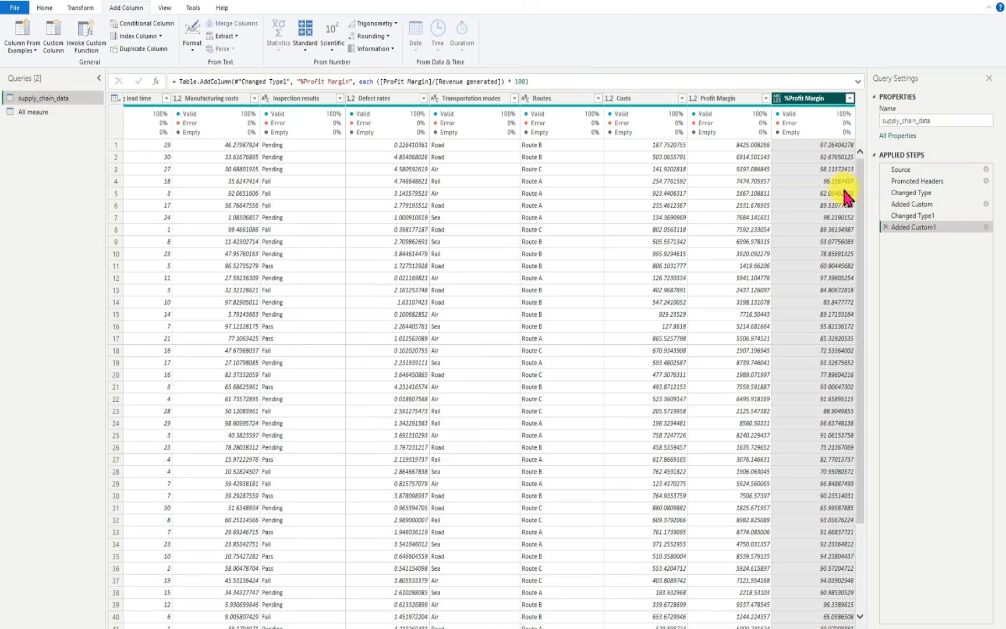
Step: Set the data type of the %Profit Margin column to Decimal Number and apply the query changes to the report
{"action": "left_click", "coordinate": [777, 98]}
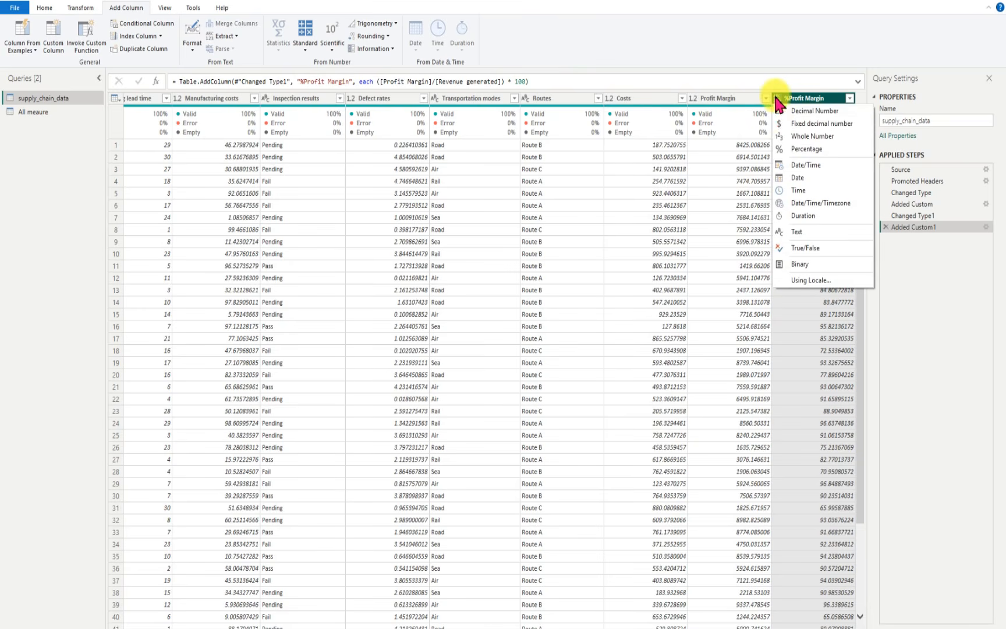
{"action": "left_click", "coordinate": [811, 112]}
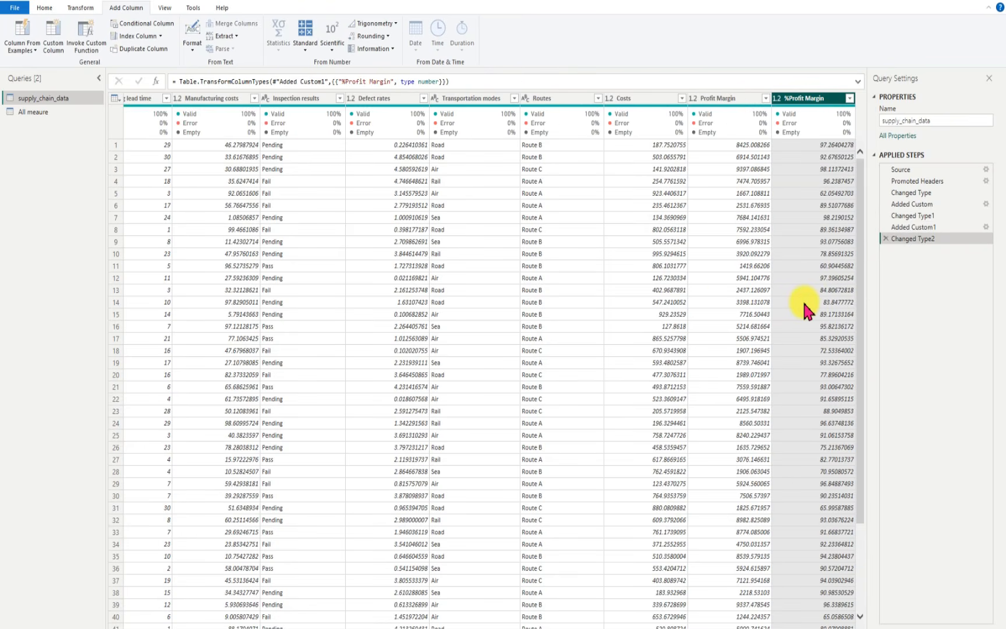
{"action": "left_click", "coordinate": [46, 8]}
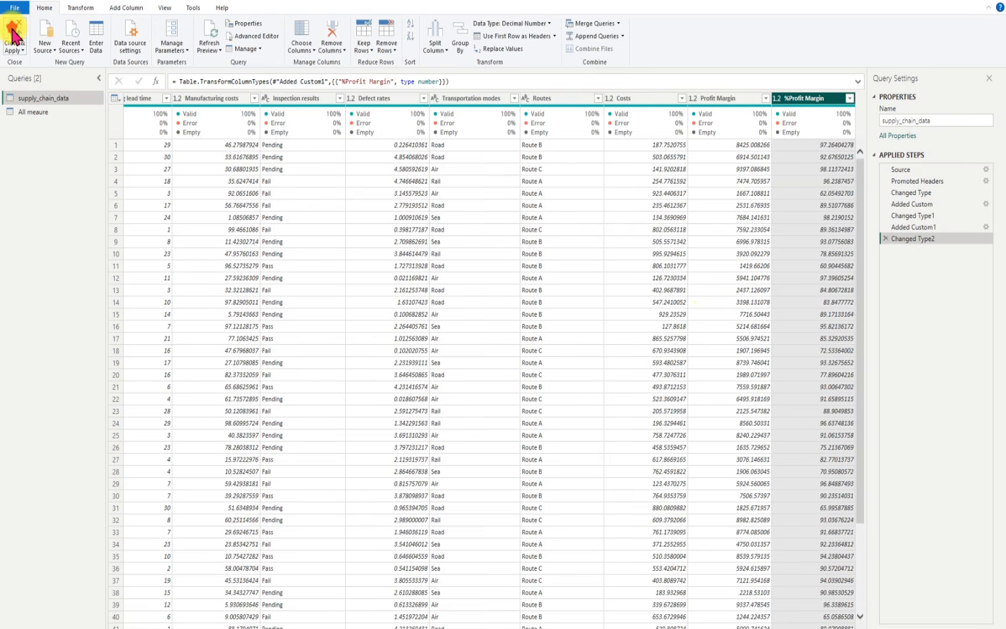
{"action": "left_click", "coordinate": [14, 39]}
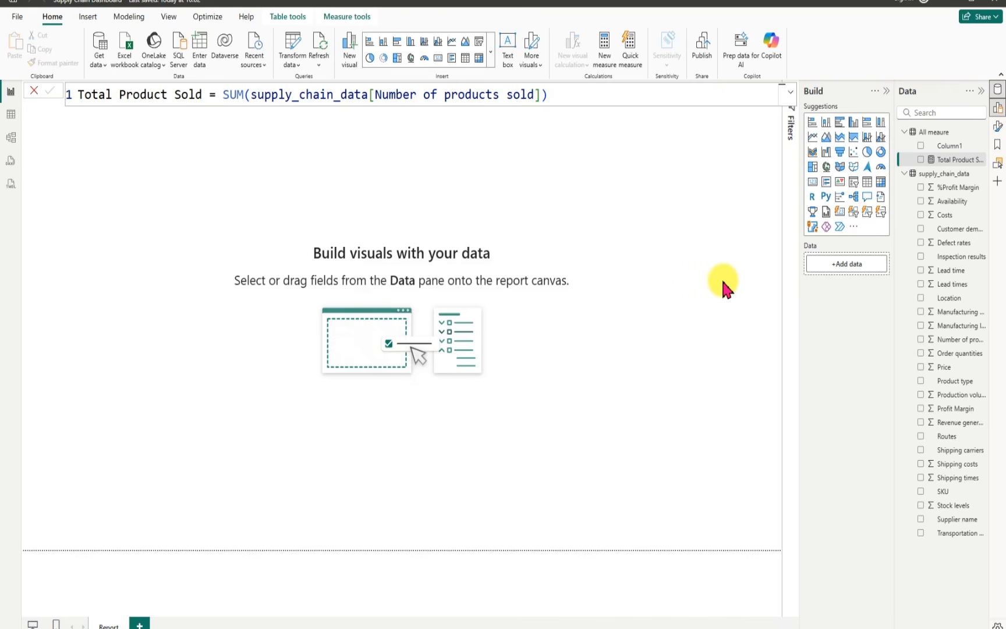
Step: Delete Column1 of the All meaure table from the model
{"action": "left_click", "coordinate": [983, 148]}
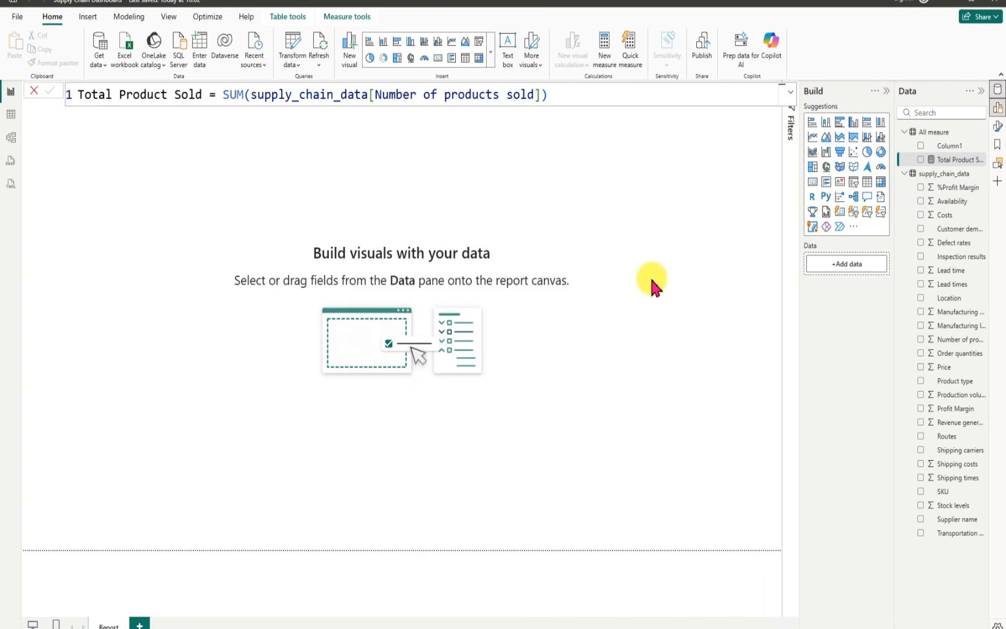
{"action": "left_click", "coordinate": [982, 146]}
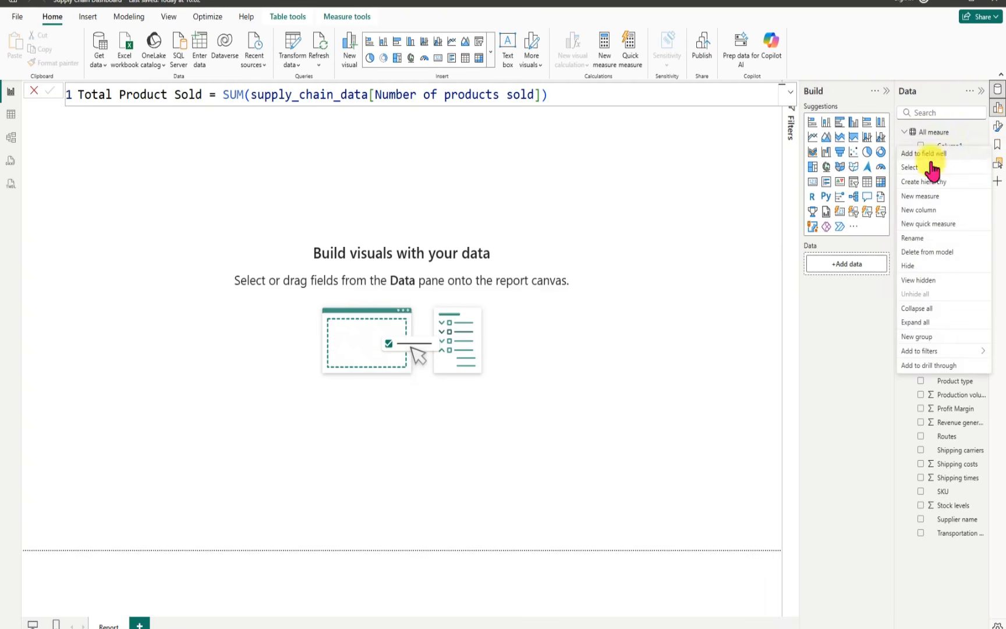
{"action": "left_click", "coordinate": [925, 252]}
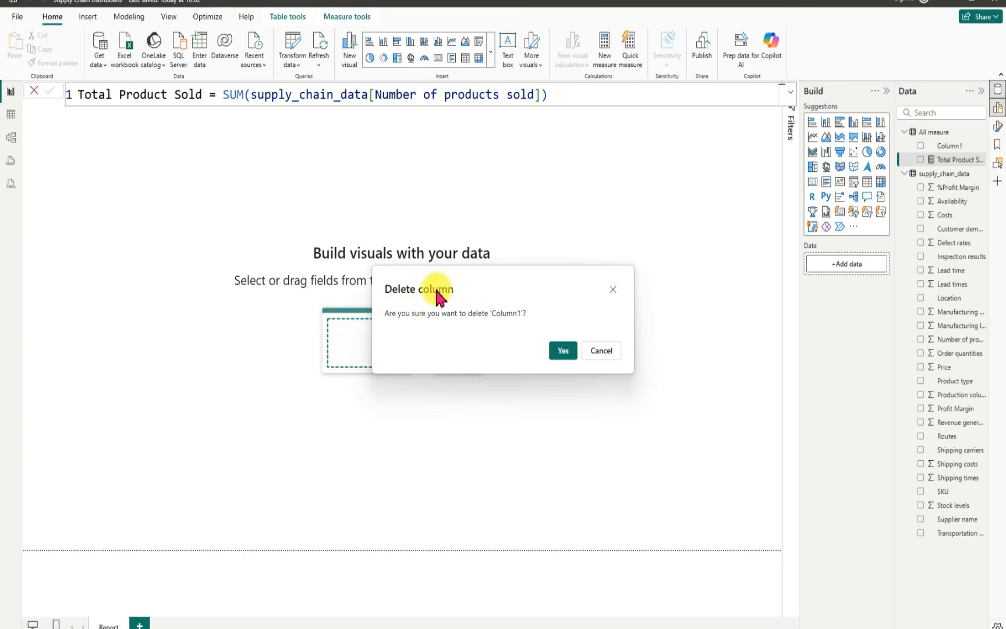
{"action": "left_click", "coordinate": [561, 351]}
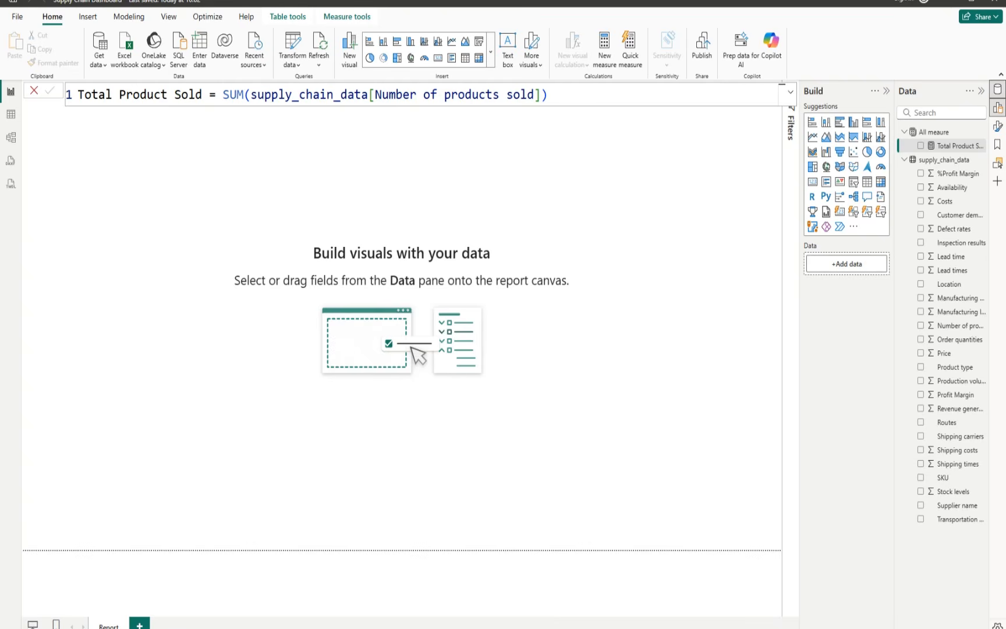
Step: Add a new measure to the All meaure table and name it Total Cost
{"action": "left_click", "coordinate": [981, 133]}
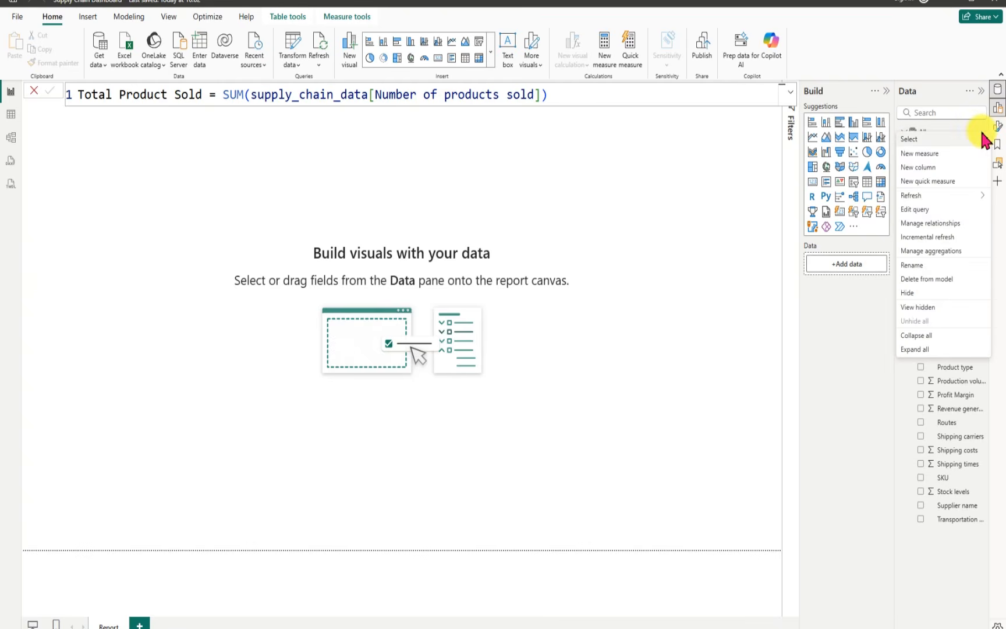
{"action": "left_click", "coordinate": [928, 164]}
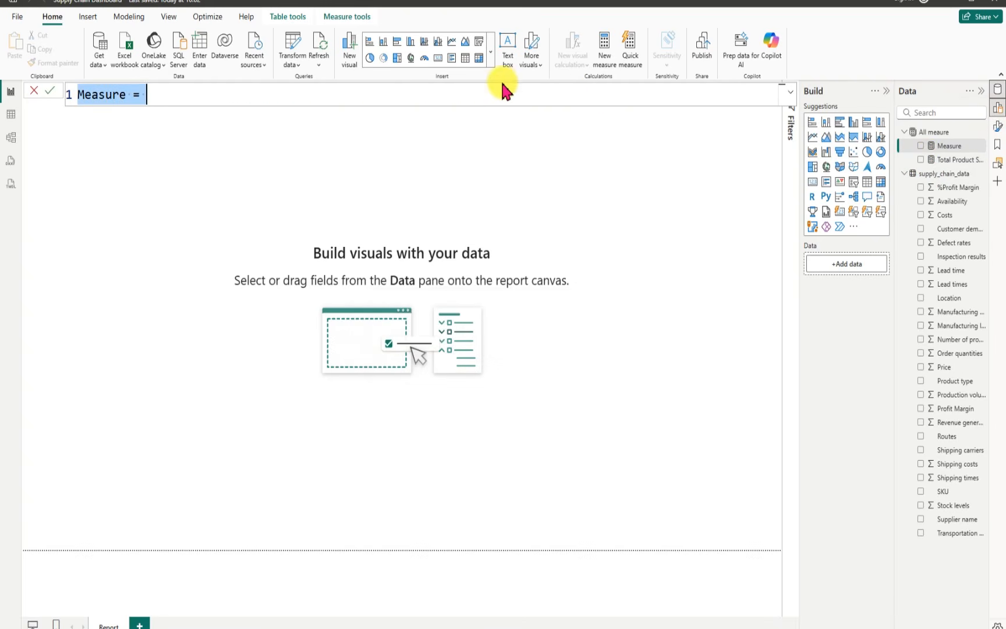
{"action": "key", "text": "BackSpace"}
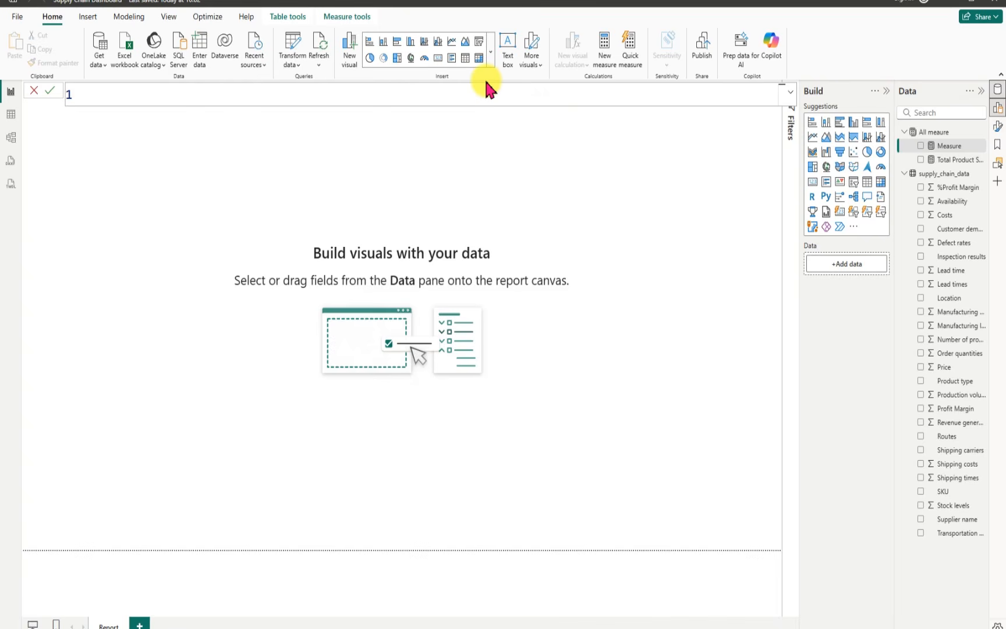
{"action": "type", "text": "Total Cost = sum"}
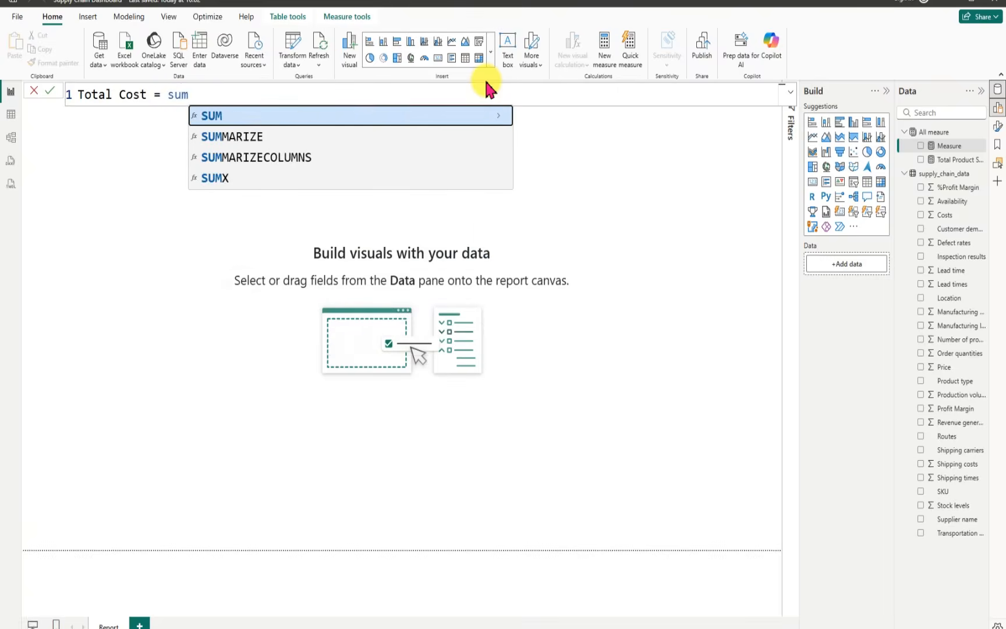
Step: Begin the Total Cost formula with SUM(supply_chain_data[Manufacturing costs])
{"action": "key", "text": "Tab"}
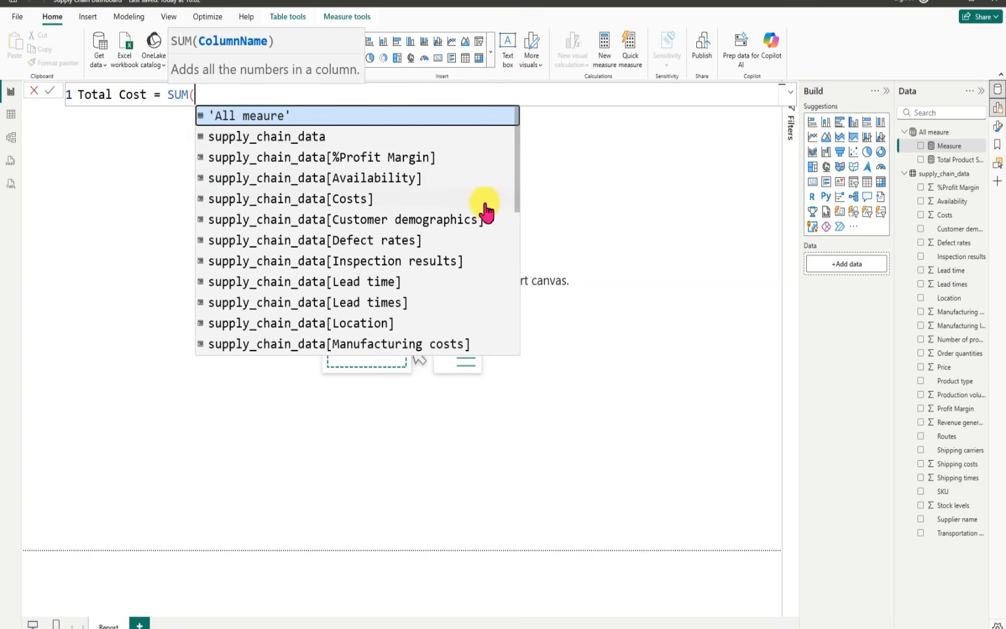
{"action": "left_click_drag", "start_coordinate": [517, 189], "coordinate": [485, 243]}
{"action": "left_click", "coordinate": [460, 240]}
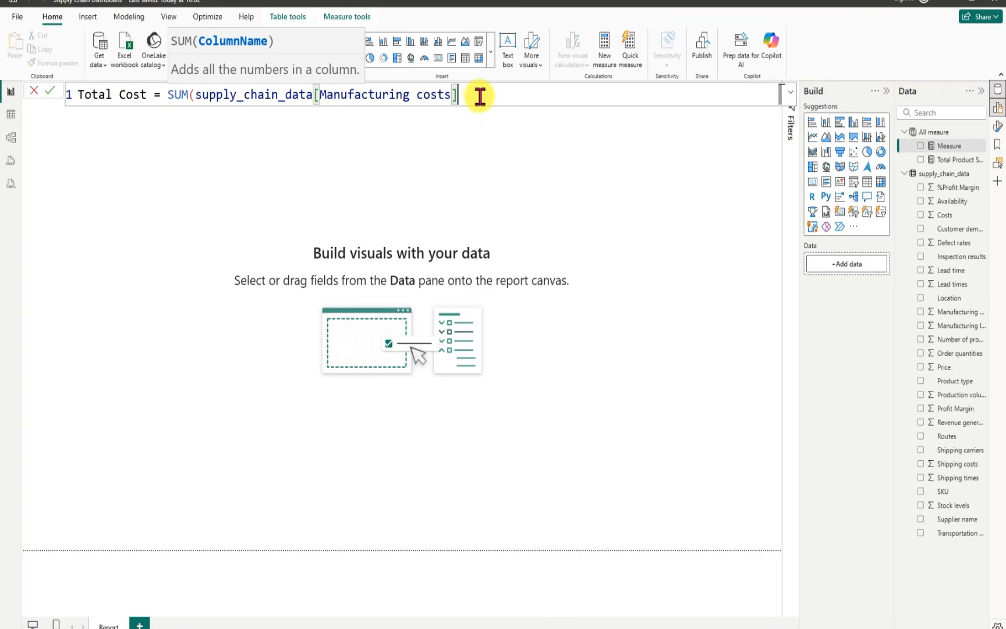
{"action": "type", "text": ")"}
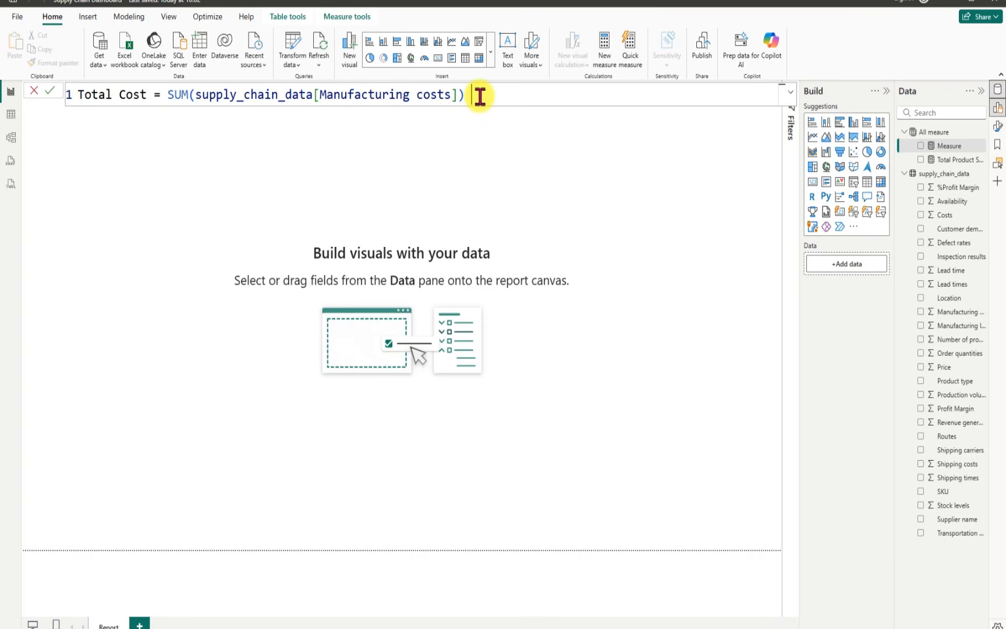
{"action": "type", "text": " +"}
{"action": "type", "text": " sum"}
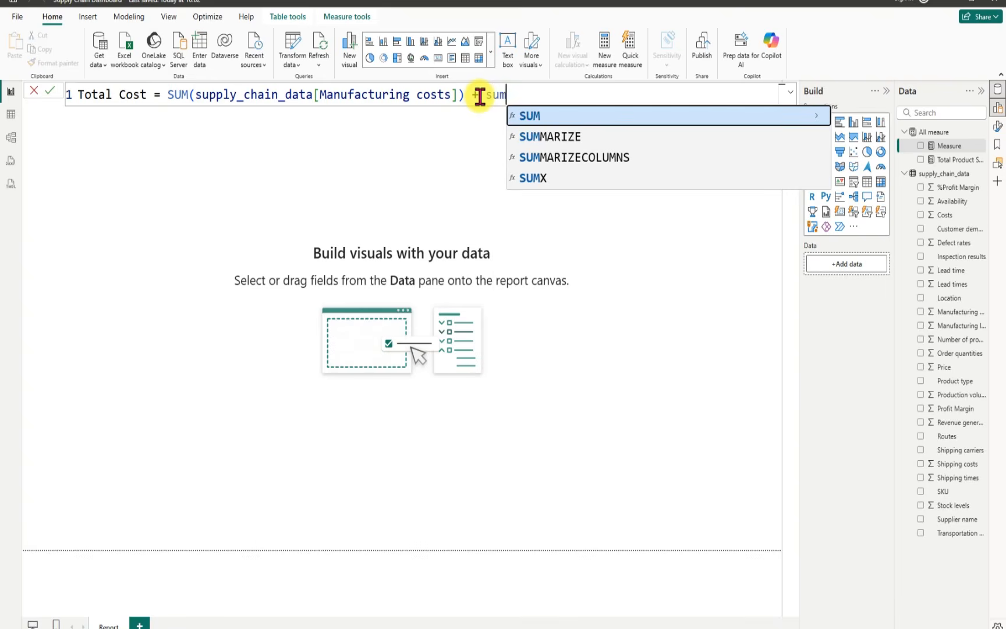
Step: Extend the Total Cost formula with + SUM(supply_chain_data[Costs])
{"action": "key", "text": "Tab"}
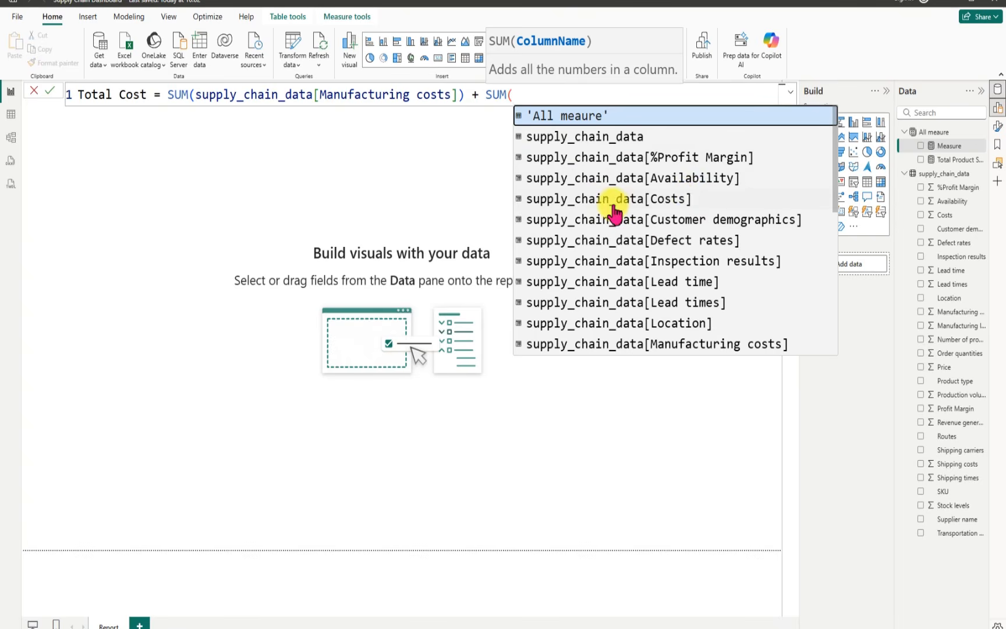
{"action": "left_click", "coordinate": [680, 199]}
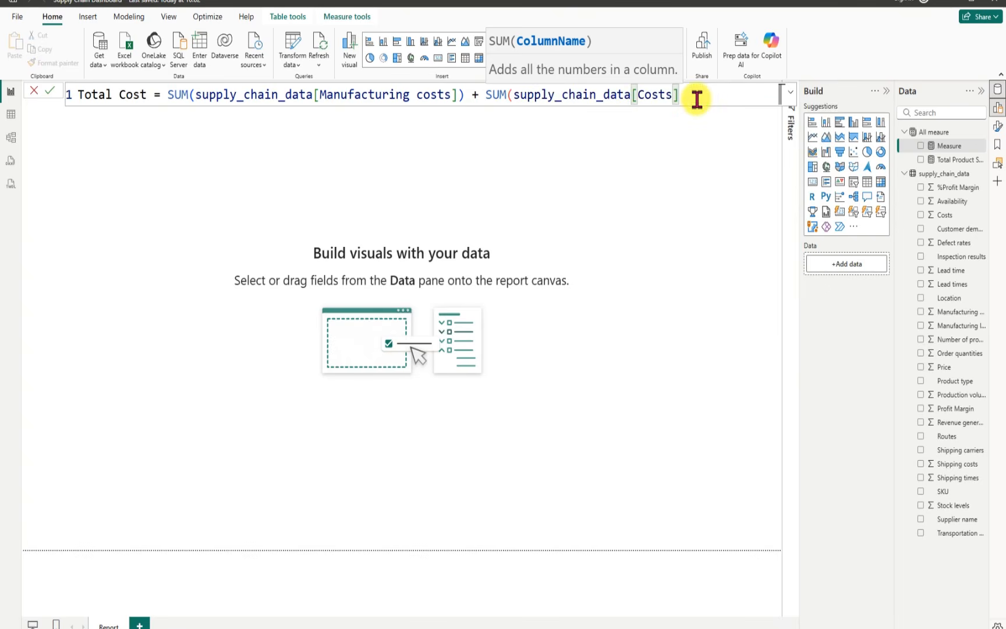
{"action": "type", "text": ")"}
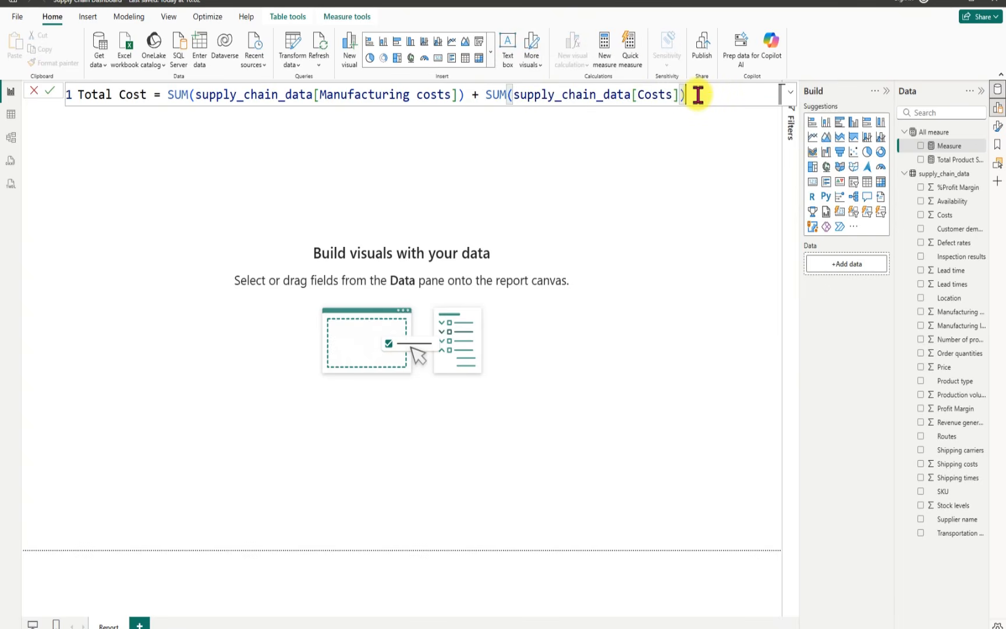
{"action": "type", "text": "+sum"}
Step: Complete the Total Cost formula with + SUM(supply_chain_data[Shipping costs]) and commit the measure
{"action": "key", "text": "Tab"}
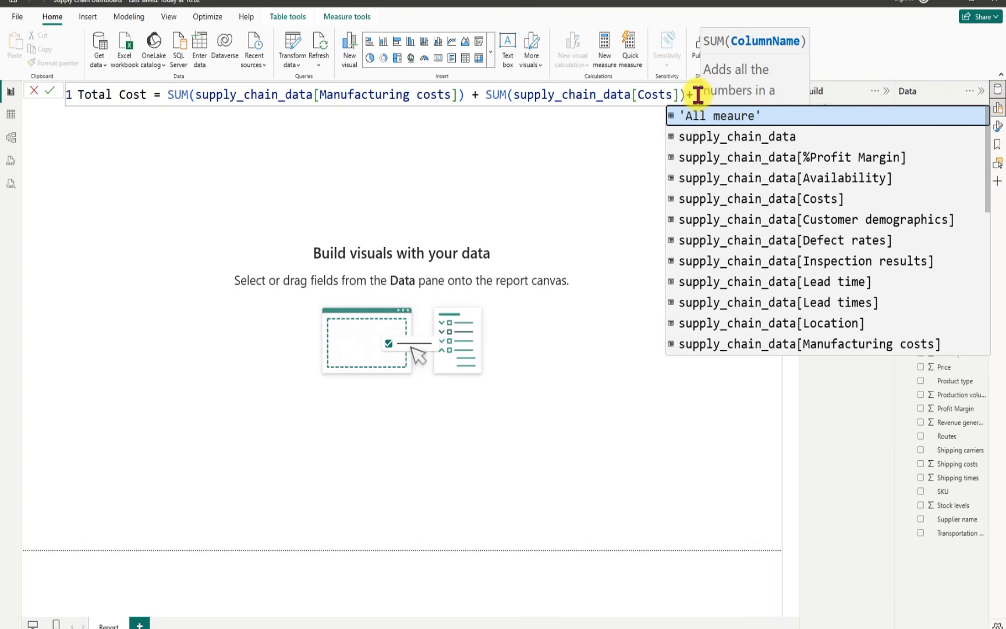
{"action": "left_click", "coordinate": [987, 201]}
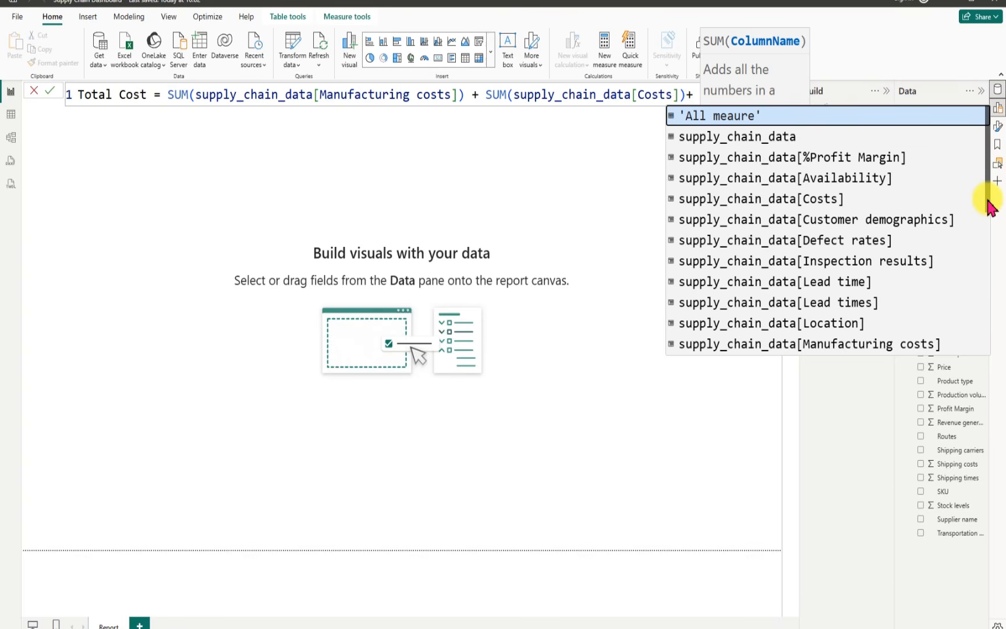
{"action": "left_click_drag", "start_coordinate": [988, 204], "coordinate": [981, 332]}
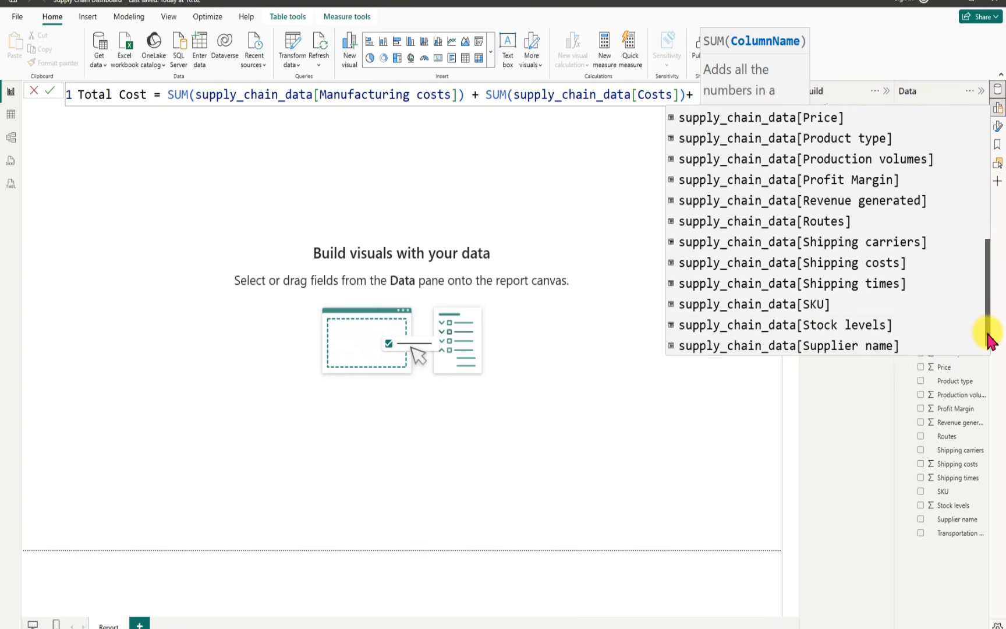
{"action": "left_click", "coordinate": [851, 263]}
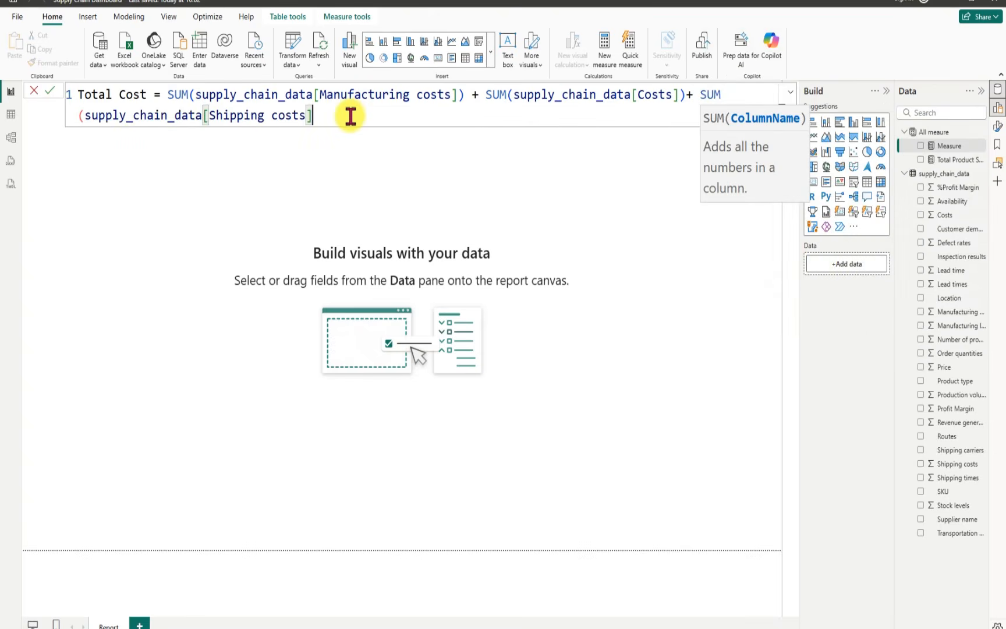
{"action": "type", "text": ")"}
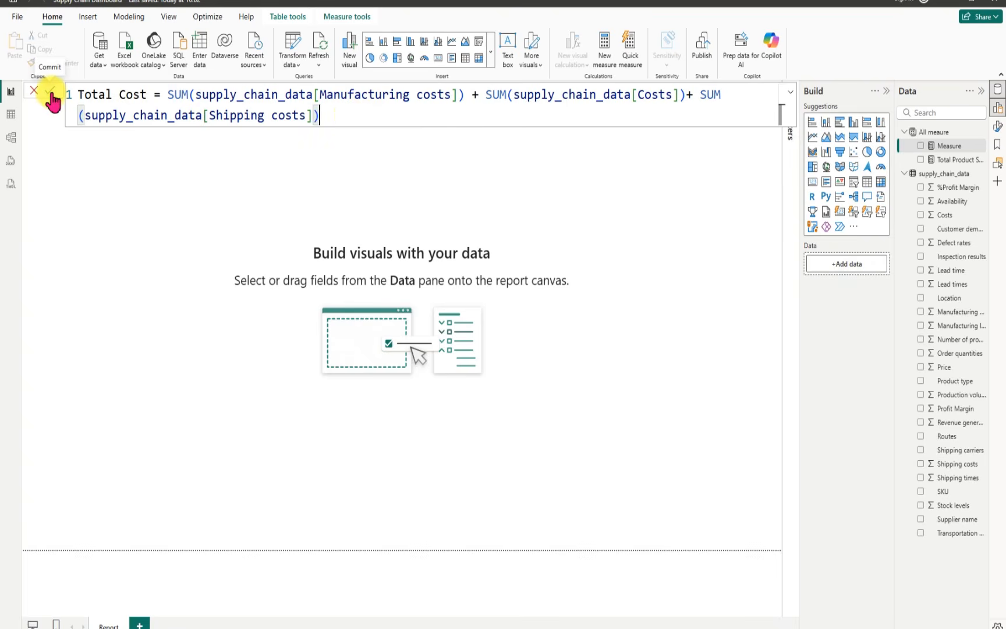
{"action": "left_click", "coordinate": [51, 91]}
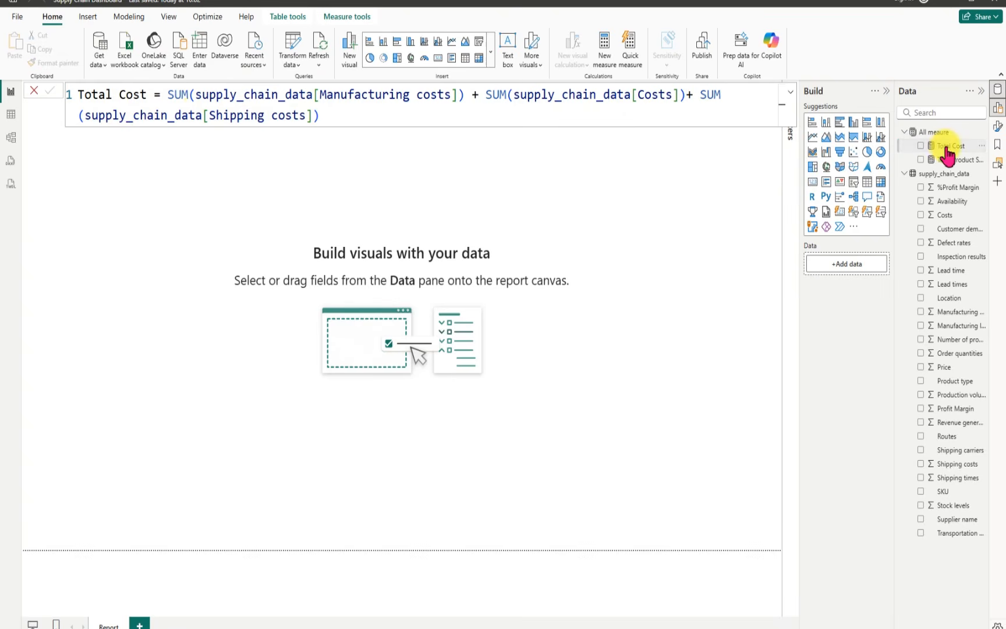
Step: Place the Total Cost measure on the report canvas as a card and reduce the card's height and width
{"action": "left_click_drag", "start_coordinate": [946, 154], "coordinate": [633, 299]}
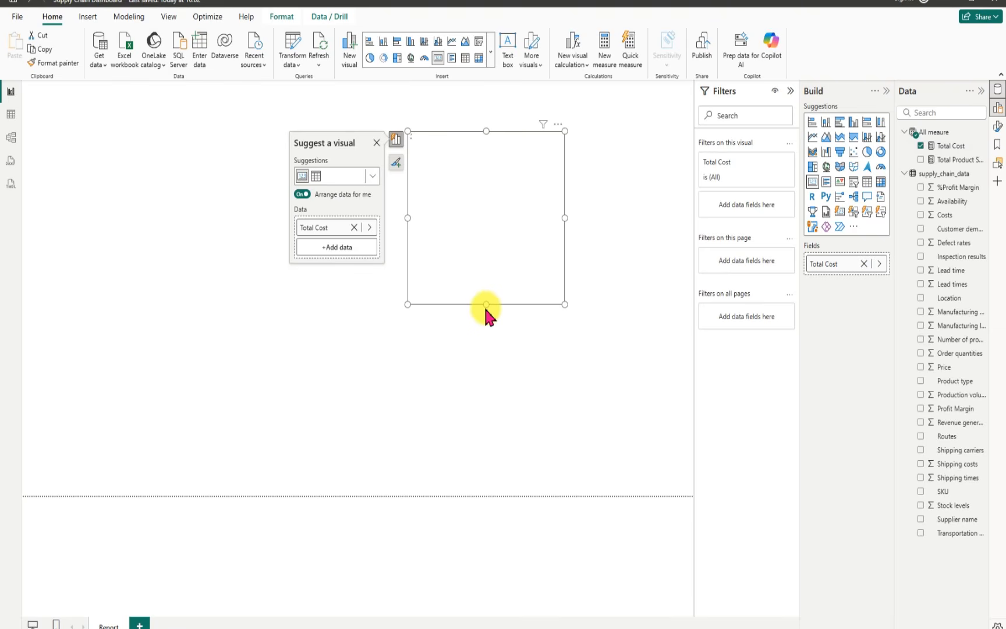
{"action": "left_click_drag", "start_coordinate": [487, 304], "coordinate": [490, 279]}
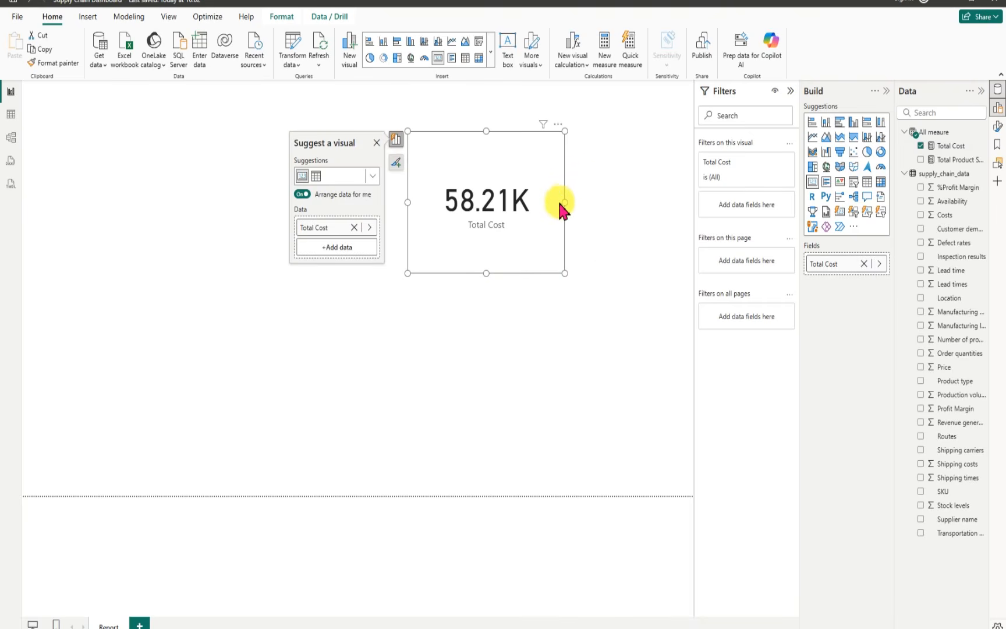
{"action": "left_click_drag", "start_coordinate": [564, 203], "coordinate": [539, 205]}
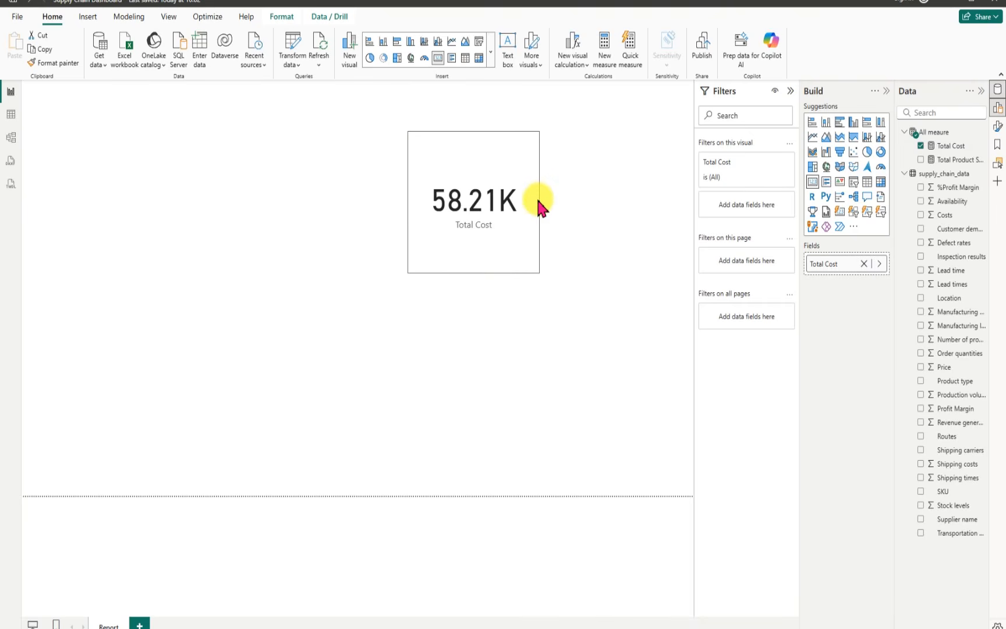
Step: Format the Total Cost measure as Euro (€ 123) currency with 0 decimal places
{"action": "left_click", "coordinate": [951, 146]}
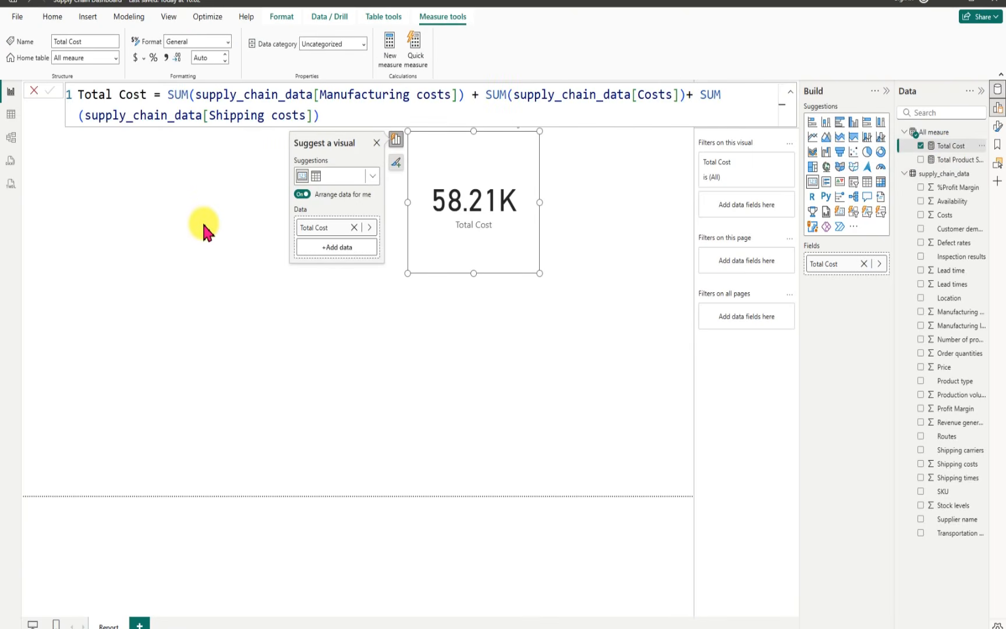
{"action": "left_click", "coordinate": [143, 58]}
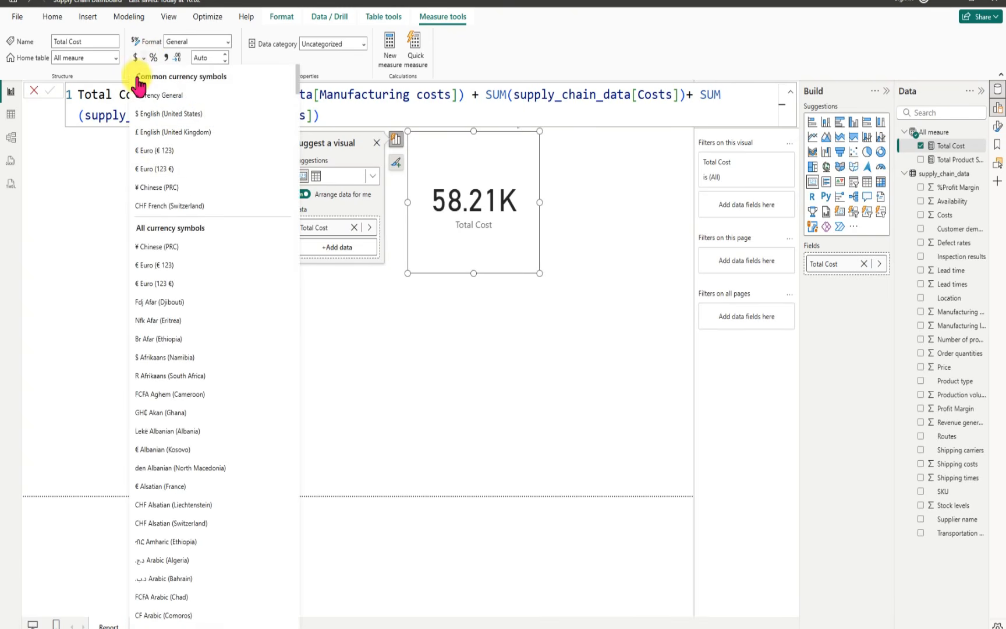
{"action": "left_click", "coordinate": [152, 152]}
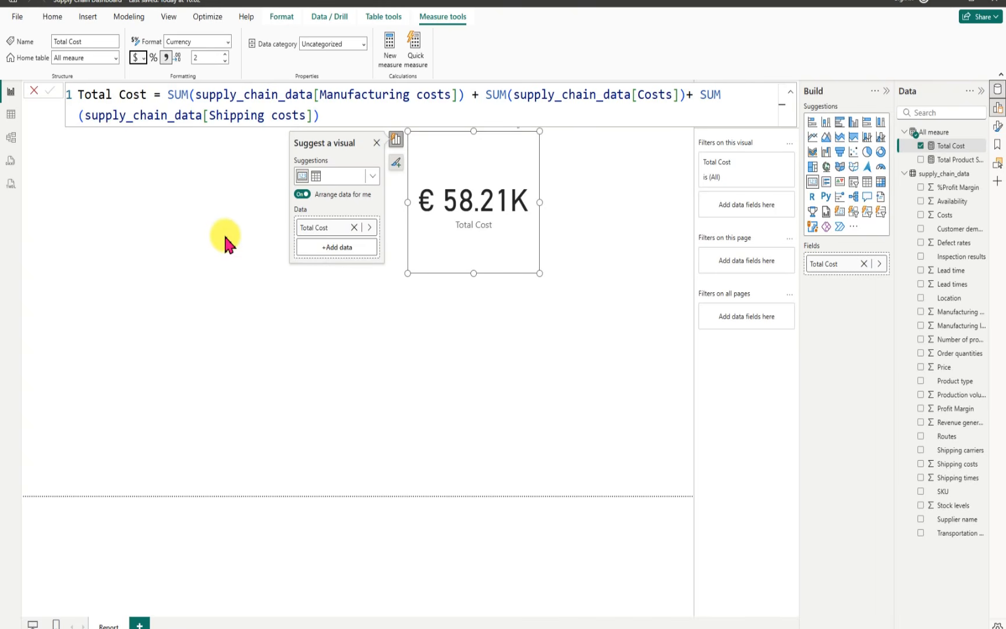
{"action": "left_click", "coordinate": [199, 56]}
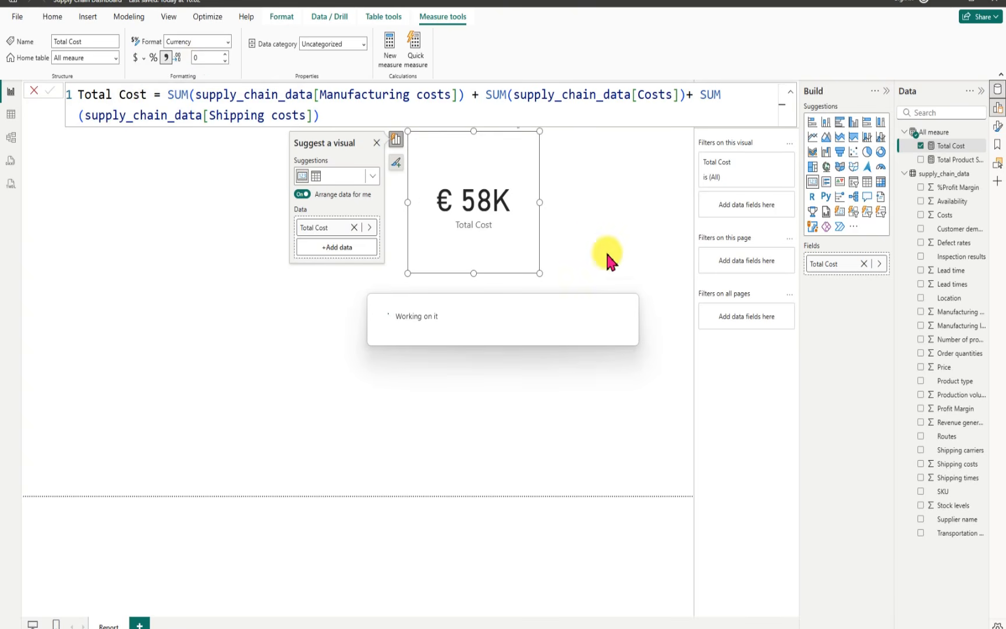
Step: Shrink the Total Cost card further, move it to the upper-left area of the report canvas, and deselect it
{"action": "left_click_drag", "start_coordinate": [539, 272], "coordinate": [133, 239]}
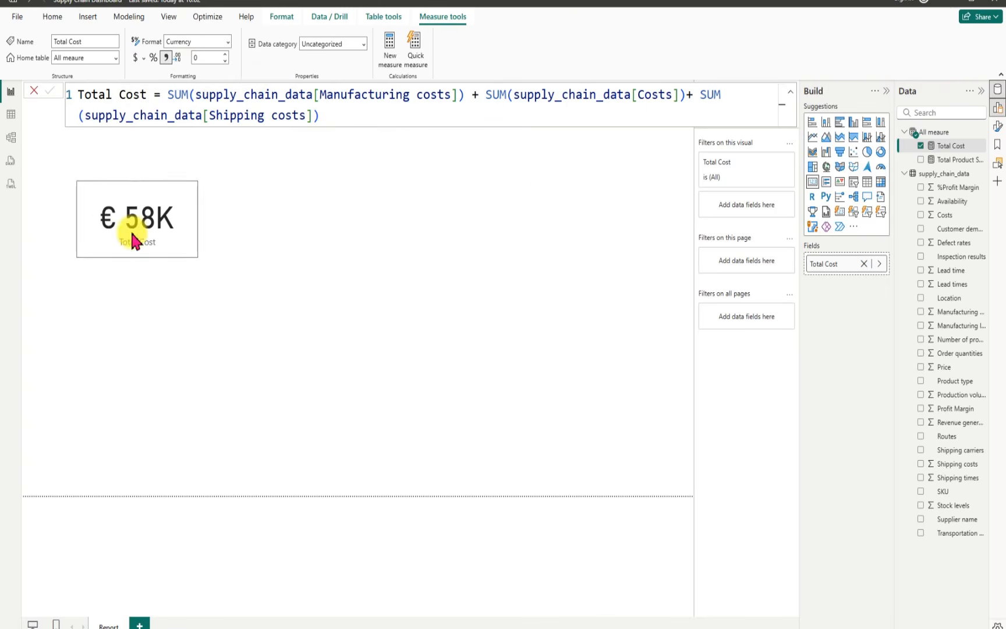
{"action": "left_click", "coordinate": [548, 196]}
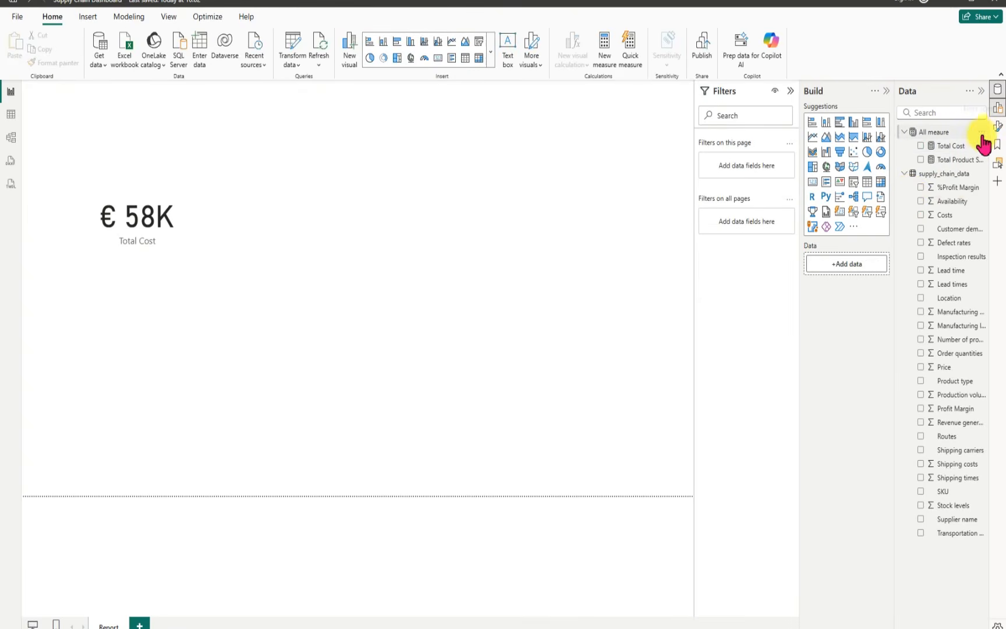
Step: Add a new measure to the All meaure table and name it Stock Level
{"action": "left_click", "coordinate": [980, 132]}
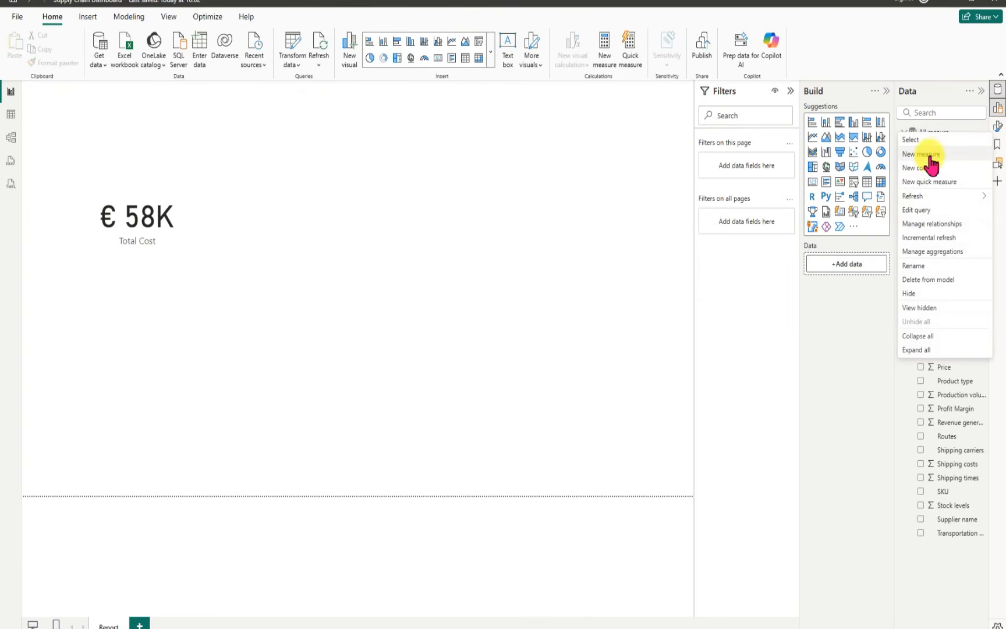
{"action": "left_click", "coordinate": [527, 178]}
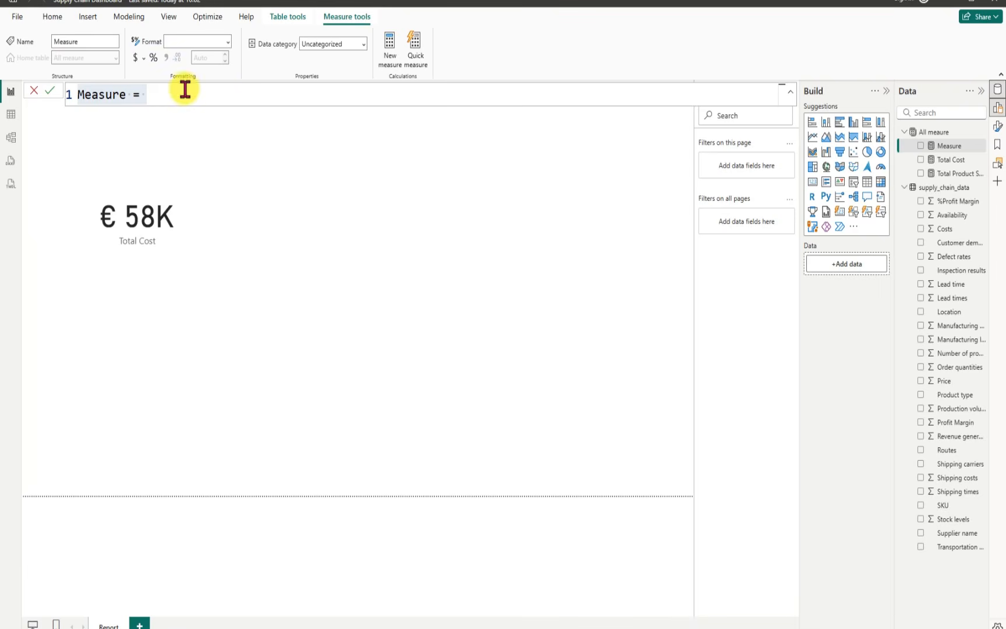
{"action": "left_click", "coordinate": [146, 95]}
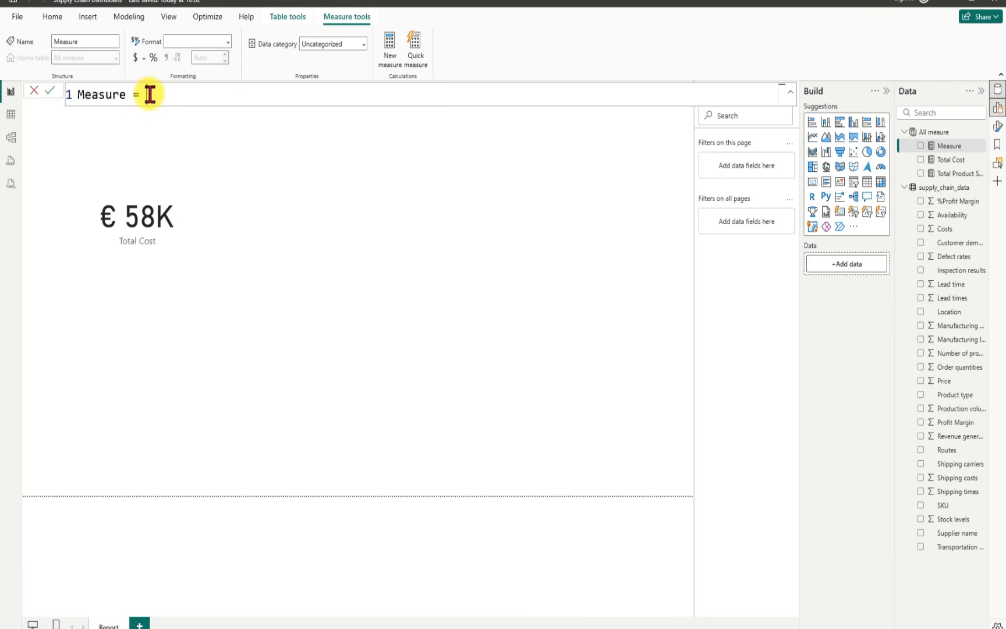
{"action": "key", "text": "BackSpace"}
{"action": "key", "text": "BackSpace"}
{"action": "key", "text": "BackSpace"}
{"action": "key", "text": "BackSpace"}
{"action": "key", "text": "BackSpace"}
{"action": "key", "text": "BackSpace"}
{"action": "key", "text": "BackSpace"}
{"action": "key", "text": "BackSpace"}
{"action": "key", "text": "BackSpace"}
{"action": "key", "text": "BackSpace"}
{"action": "type", "text": "Stock le"}
{"action": "key", "text": "BackSpace"}
{"action": "key", "text": "BackSpace"}
{"action": "type", "text": "Leve"}
{"action": "key", "text": "BackSpace"}
{"action": "type", "text": "el = sum"}
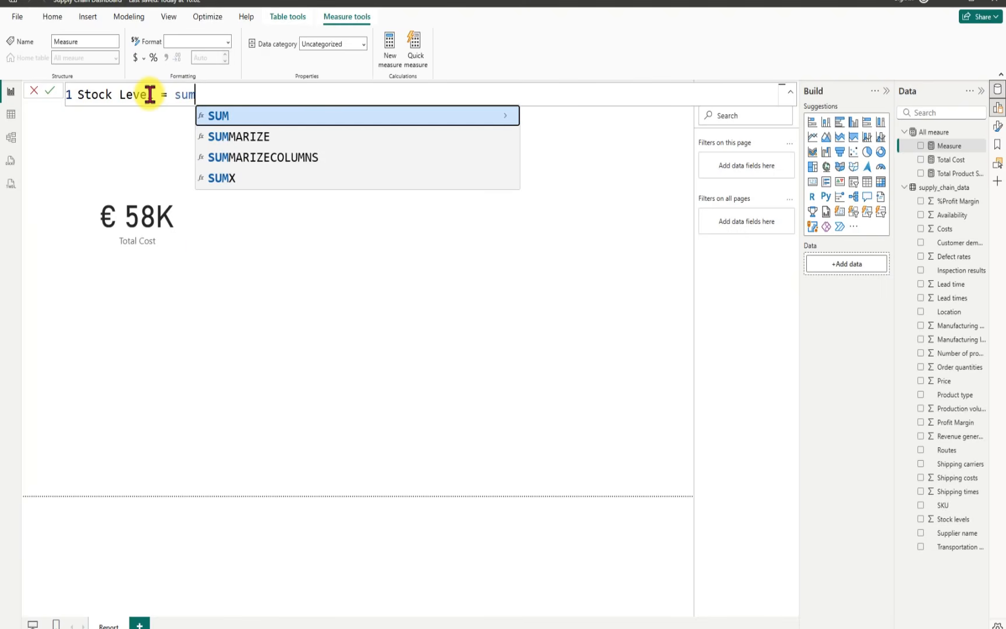
Step: Define the Stock Level measure as SUM(supply_chain_data[Stock levels]) and commit it
{"action": "key", "text": "Tab"}
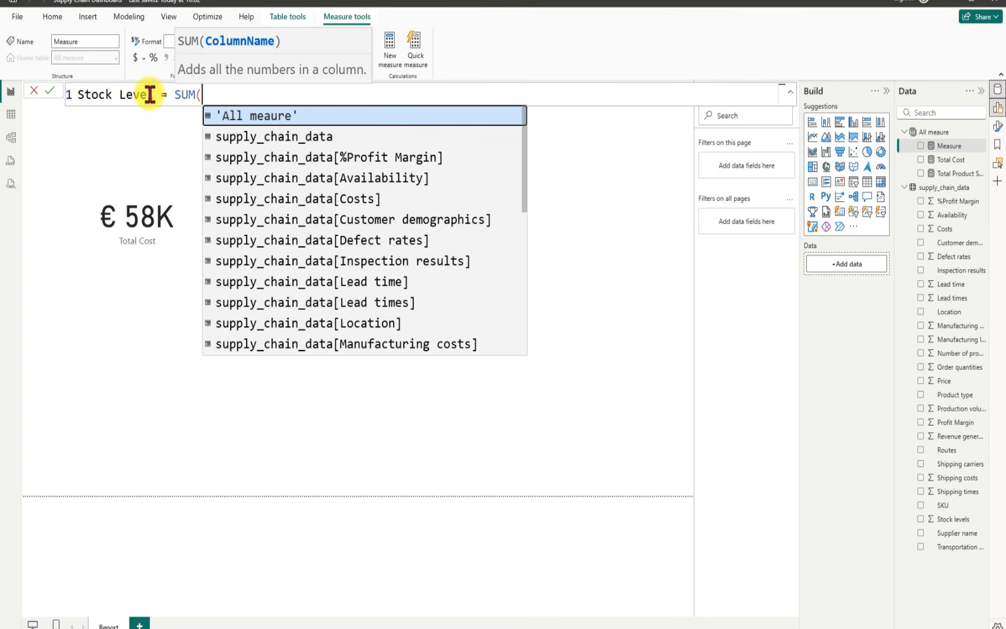
{"action": "type", "text": "stock"}
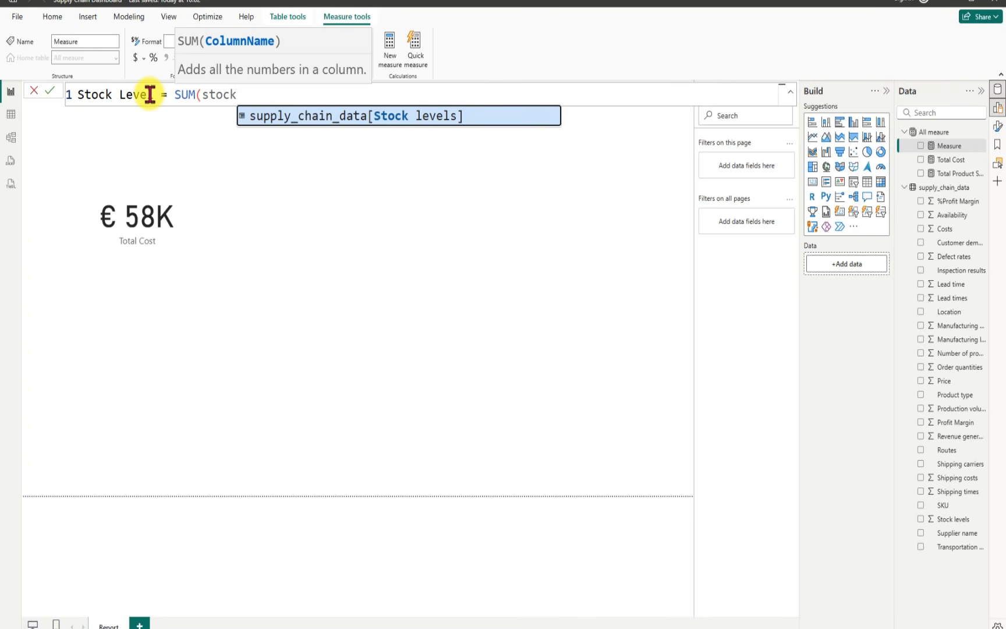
{"action": "key", "text": "Tab"}
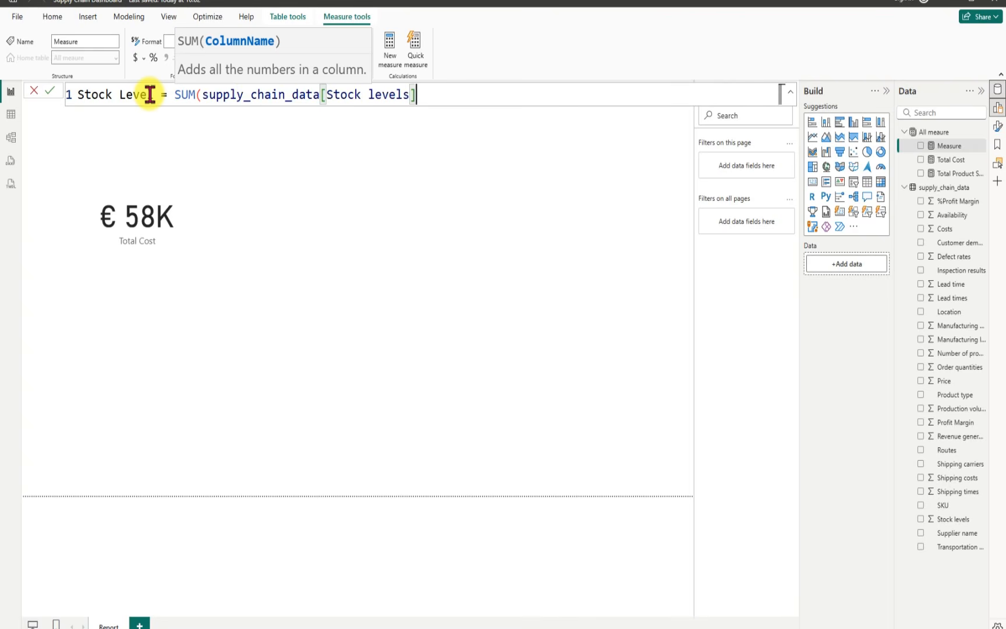
{"action": "type", "text": ")"}
{"action": "key", "text": "Return"}
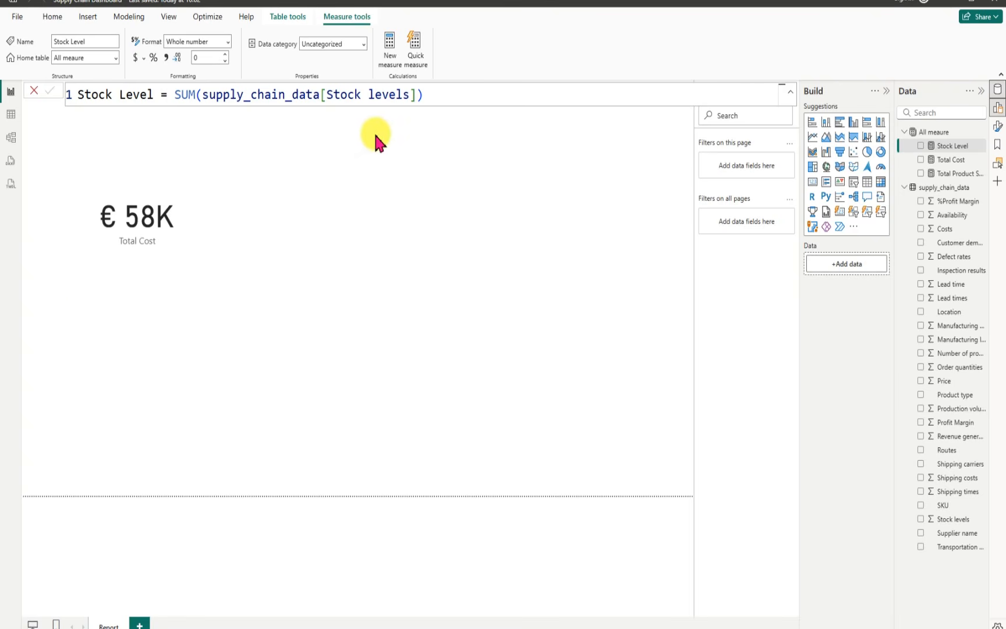
Step: Add a new measure to the All meaure table and name it Shipping Cost
{"action": "left_click", "coordinate": [981, 132]}
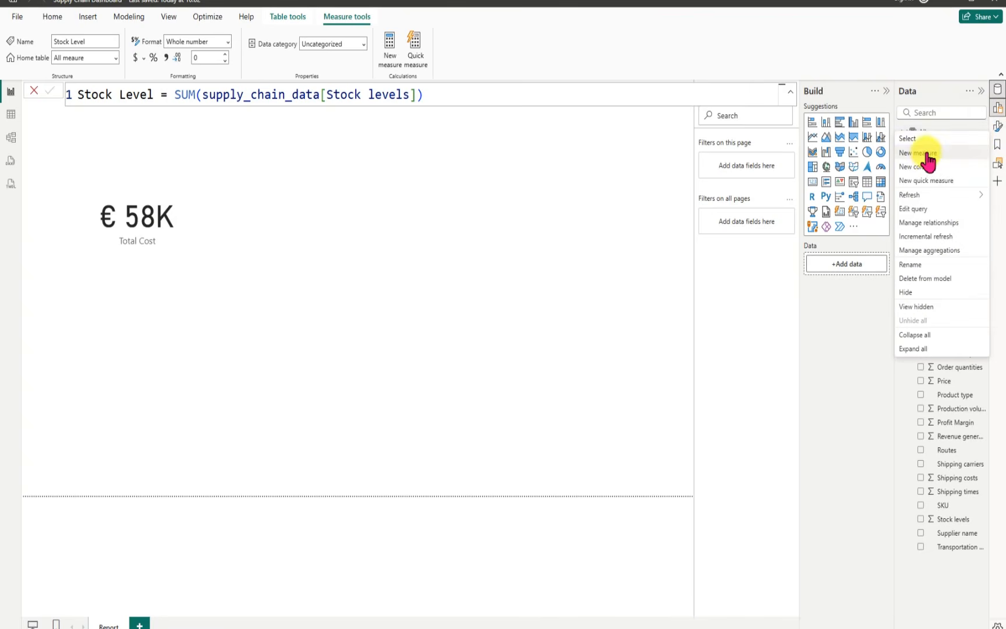
{"action": "left_click", "coordinate": [926, 153]}
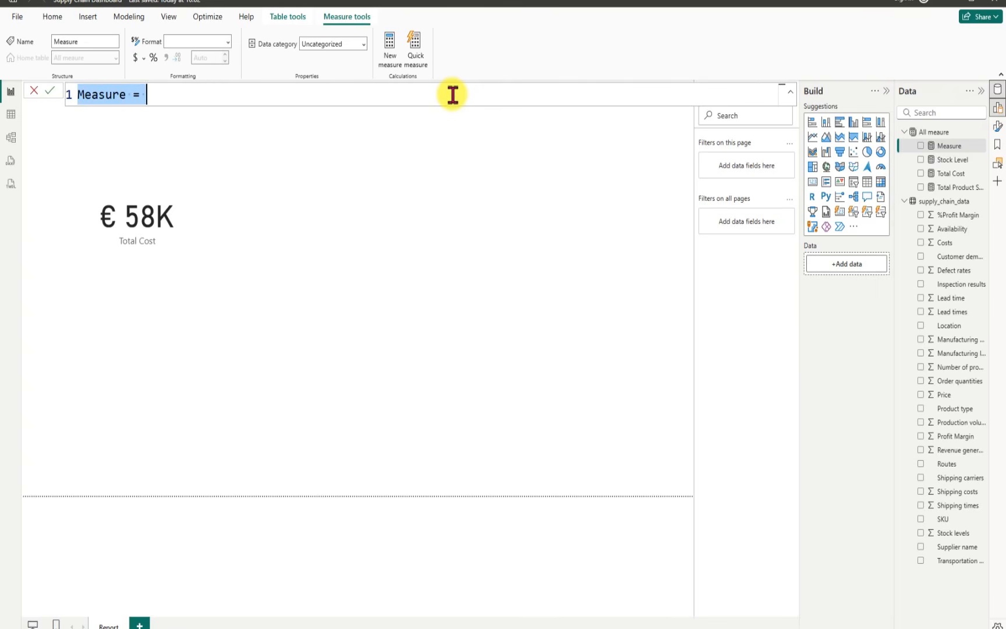
{"action": "key", "text": "BackSpace"}
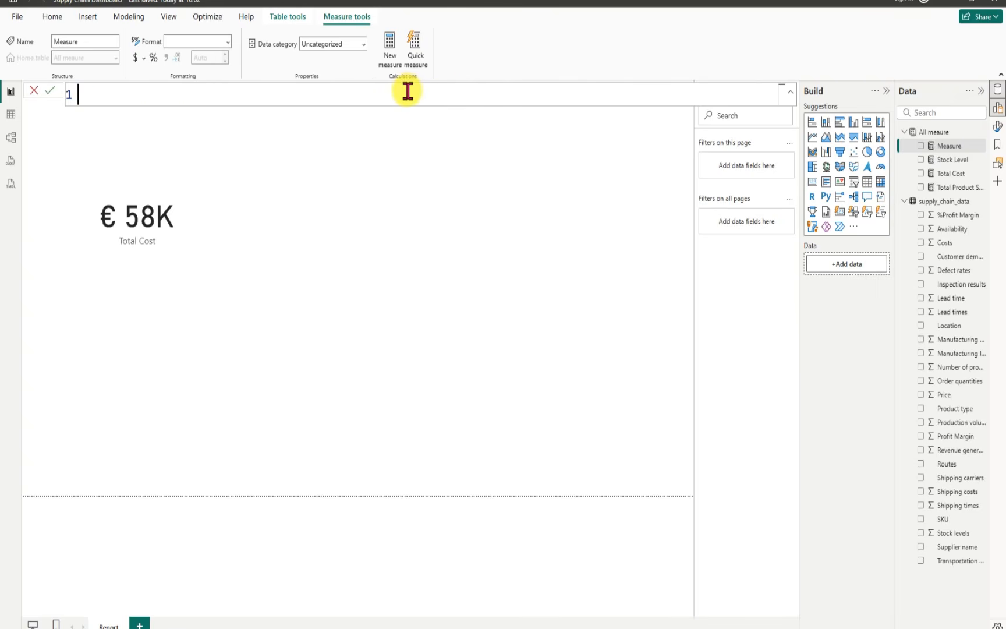
{"action": "type", "text": "Shipping Cost "}
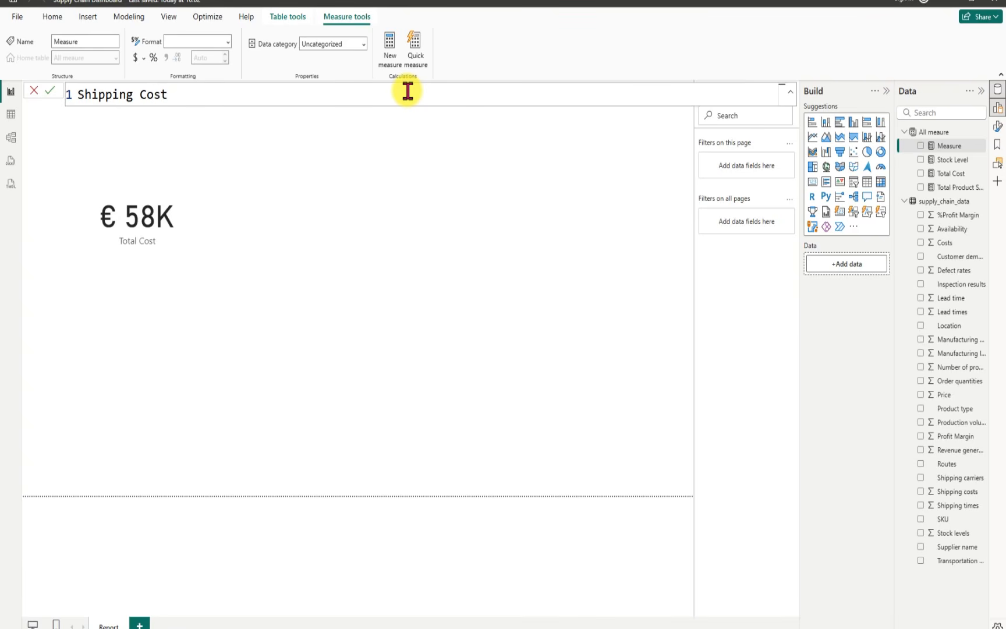
{"action": "type", "text": "= sum"}
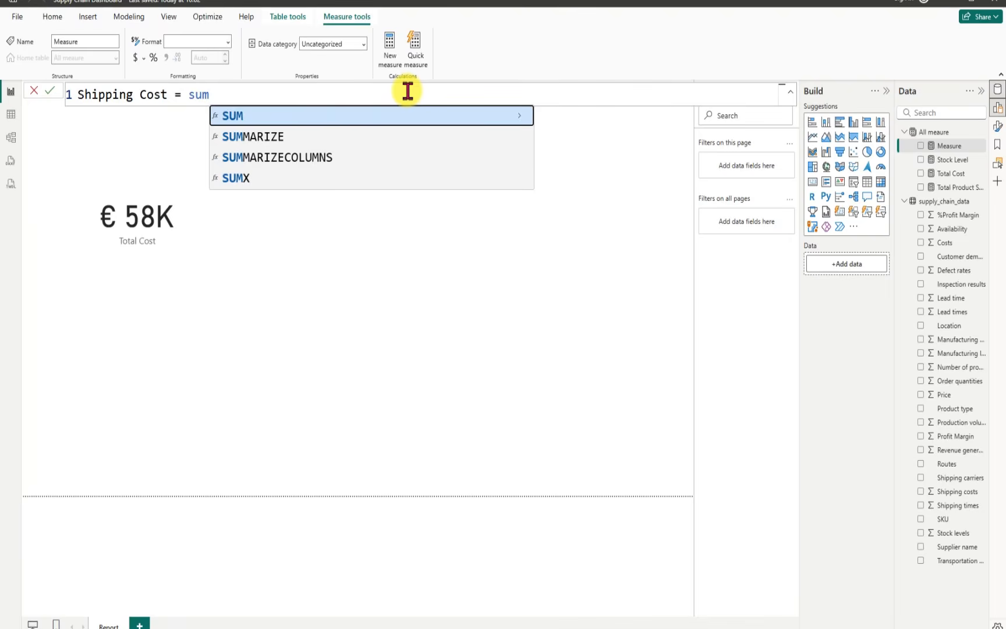
Step: Define the Shipping Cost measure as SUM(supply_chain_data[Shipping costs]) and commit it
{"action": "key", "text": "Tab"}
{"action": "type", "text": "shi"}
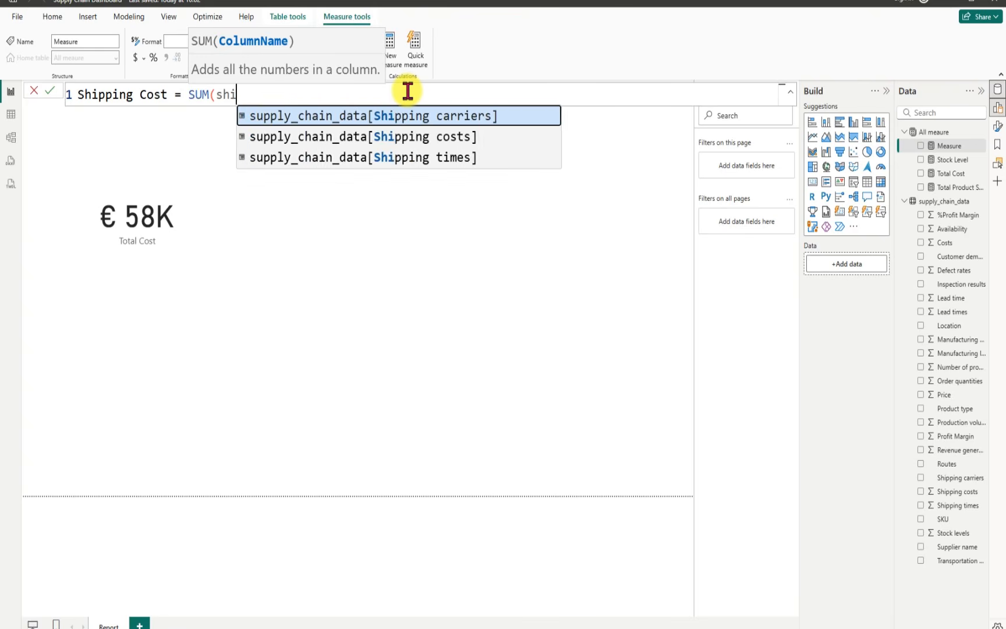
{"action": "type", "text": "pping"}
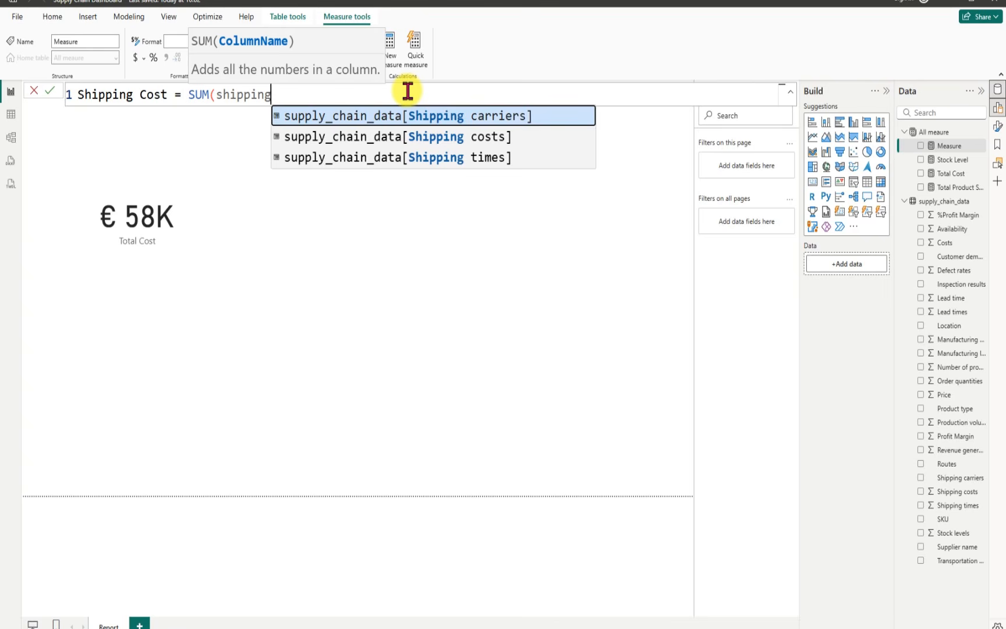
{"action": "left_click", "coordinate": [486, 136]}
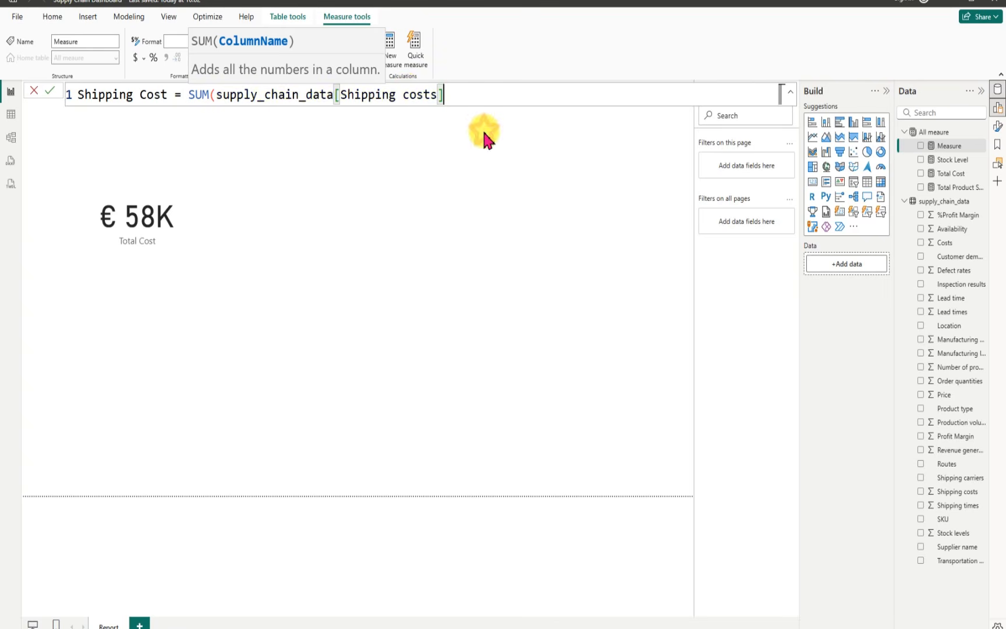
{"action": "type", "text": ")"}
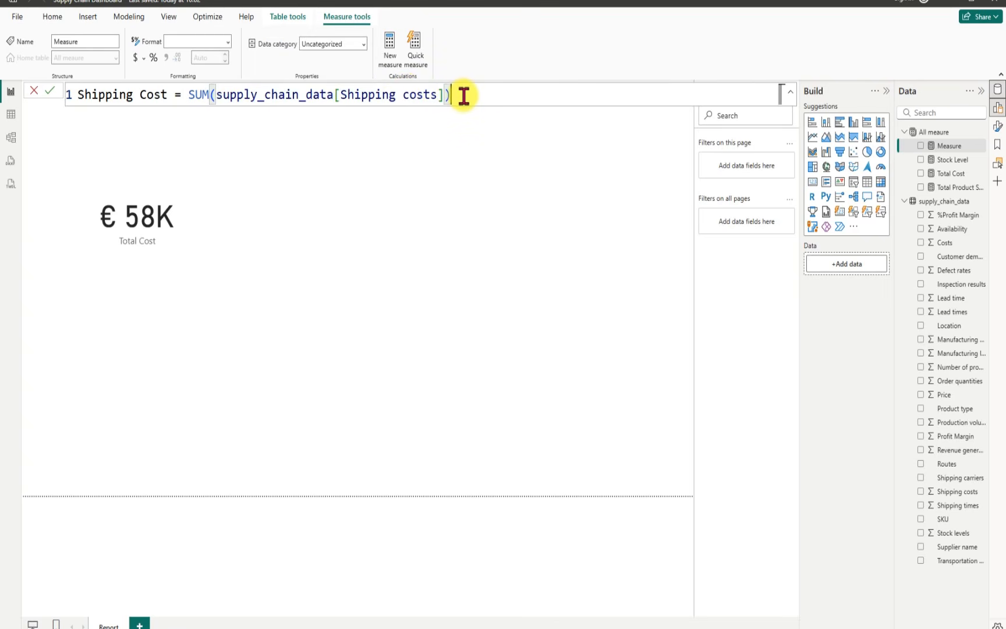
{"action": "key", "text": "Return"}
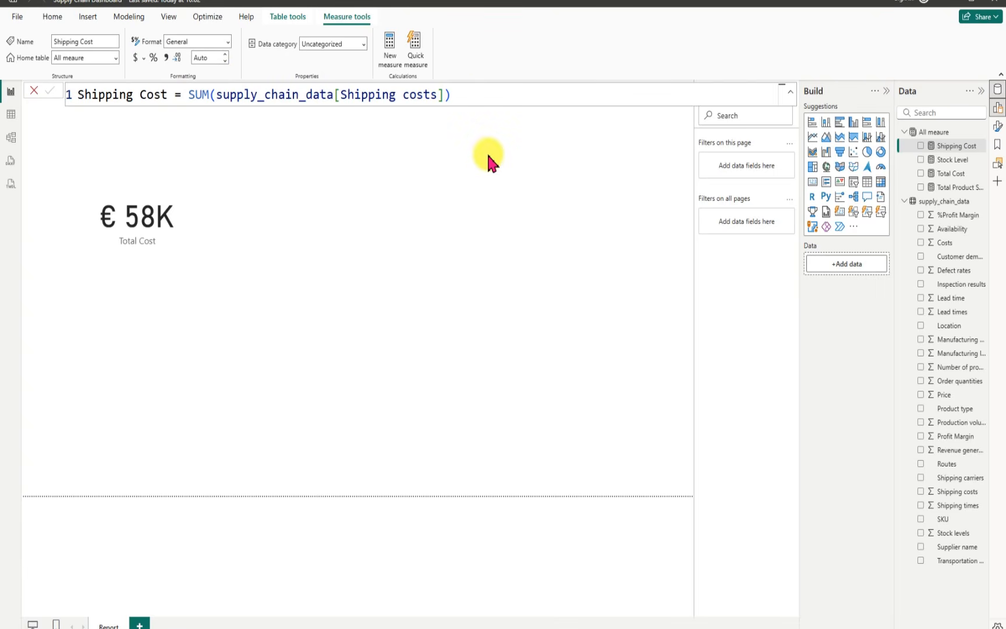
Step: Format the Shipping Cost measure as Euro (€ 123) currency with 0 decimal places
{"action": "left_click", "coordinate": [142, 60]}
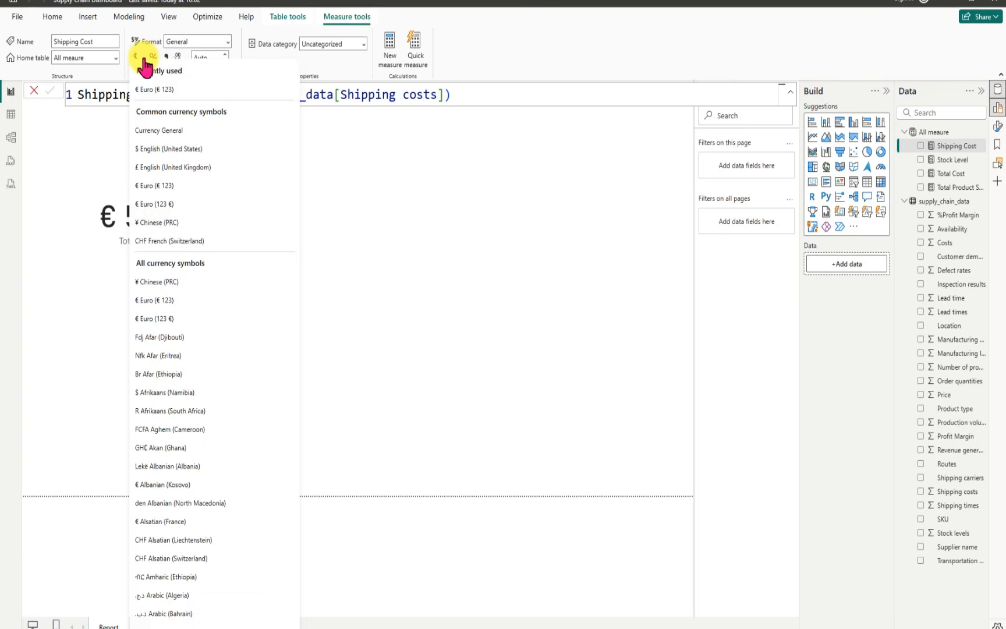
{"action": "left_click", "coordinate": [154, 95]}
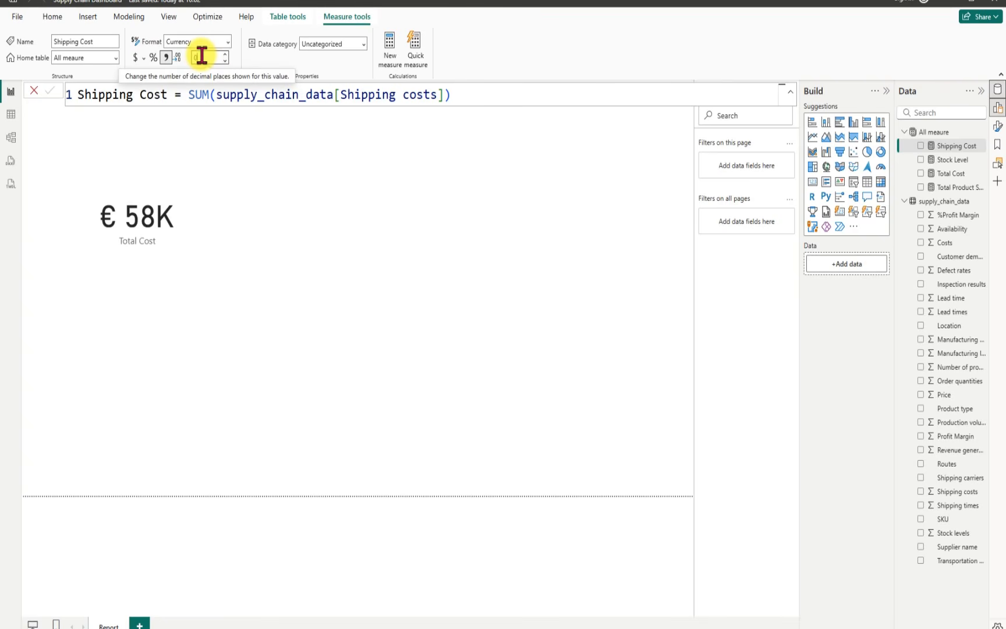
{"action": "type", "text": "0"}
{"action": "key", "text": "Return"}
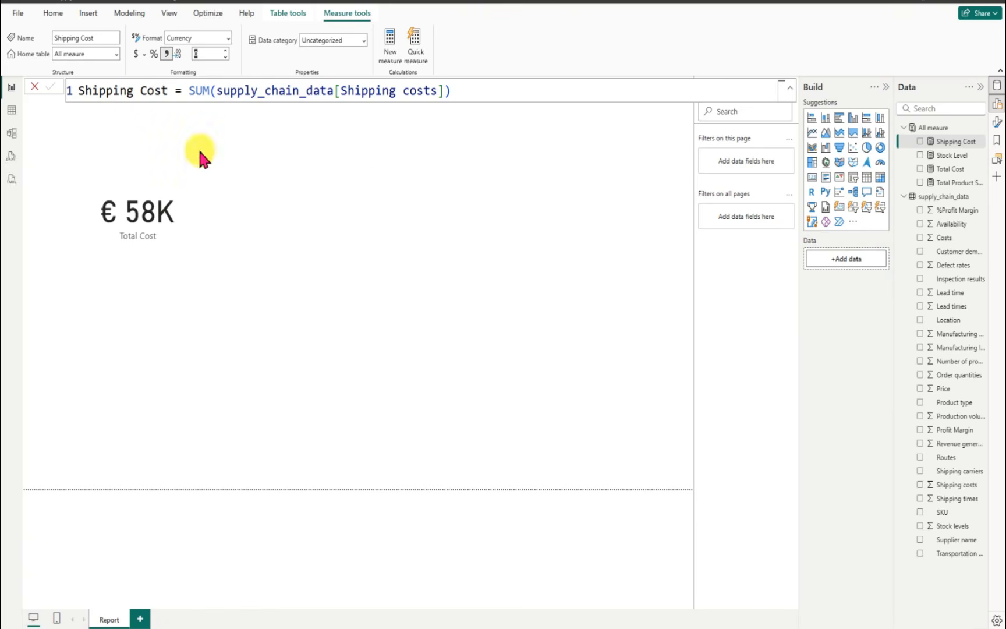
Step: Add a new measure to the All meaure table and name it Total Revenue
{"action": "left_click", "coordinate": [982, 128]}
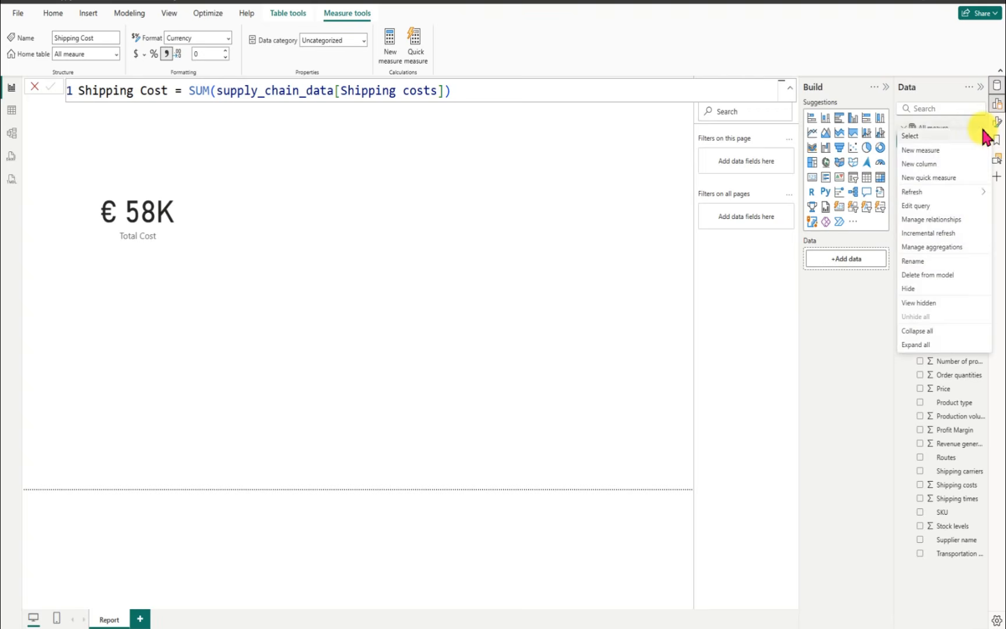
{"action": "left_click", "coordinate": [935, 152]}
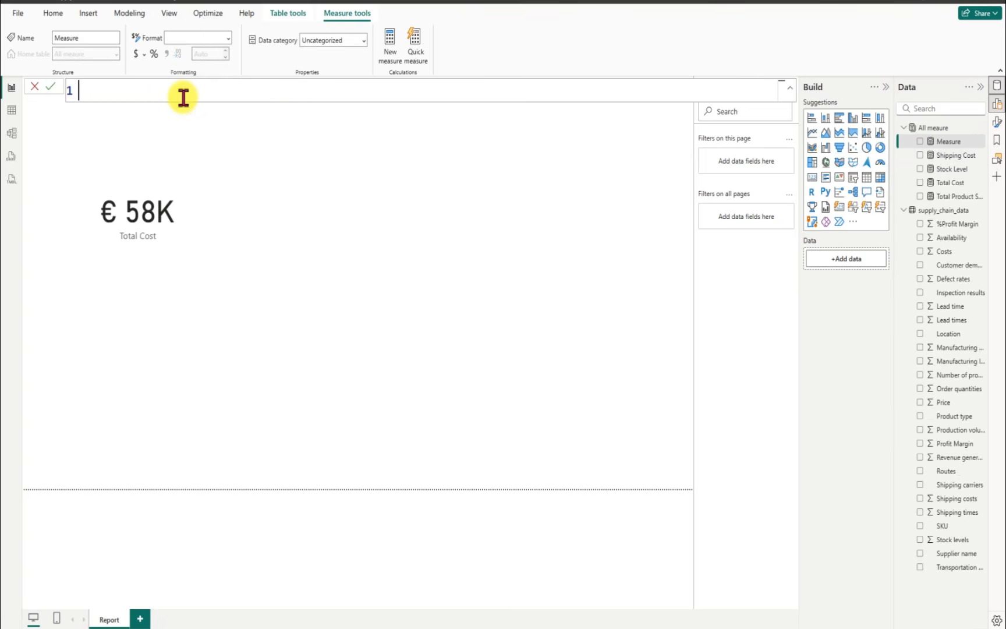
{"action": "key", "text": "BackSpace"}
{"action": "type", "text": "T"}
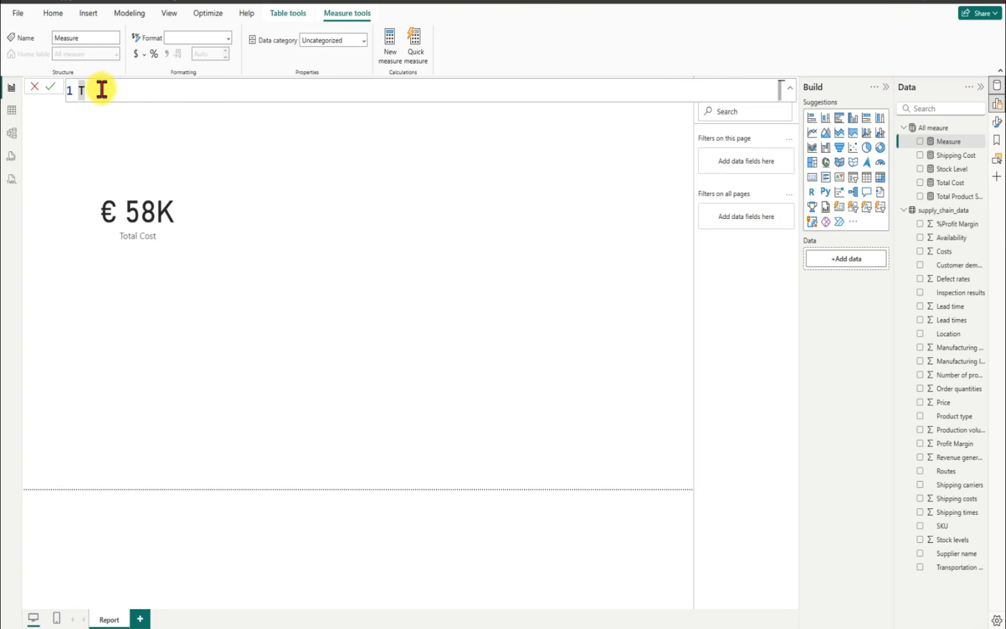
{"action": "type", "text": "otal Reve"}
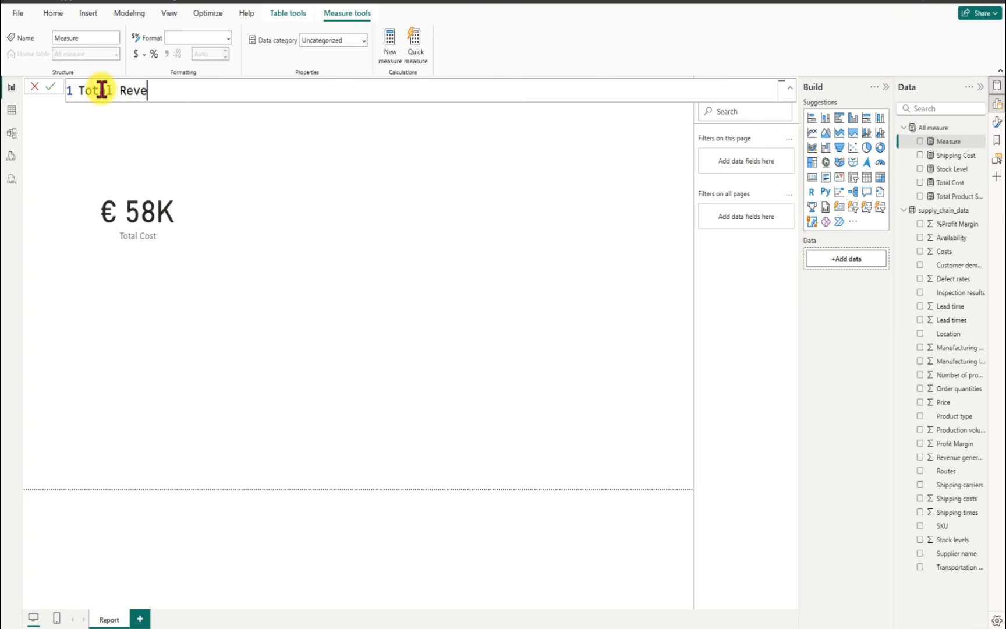
{"action": "type", "text": "nue = sum"}
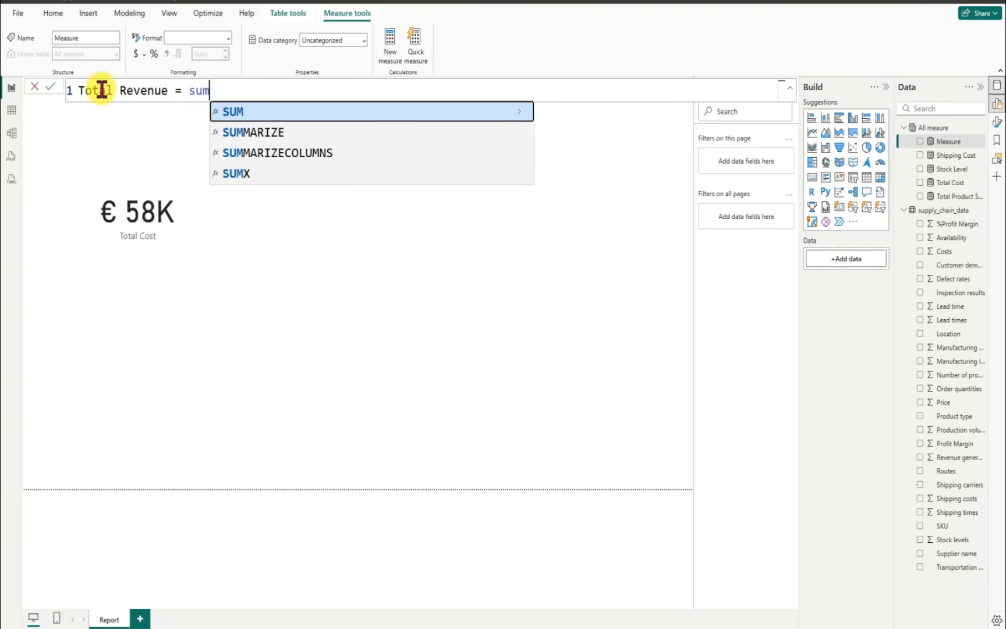
Step: Define the Total Revenue measure as SUM(supply_chain_data[Revenue generated]) and commit it
{"action": "key", "text": "Tab"}
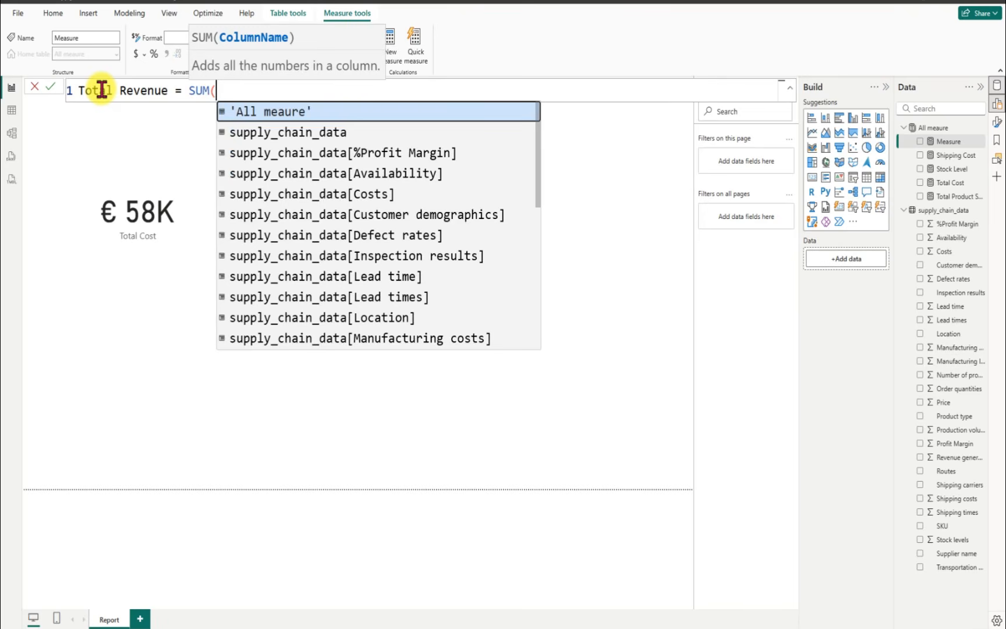
{"action": "type", "text": "rev"}
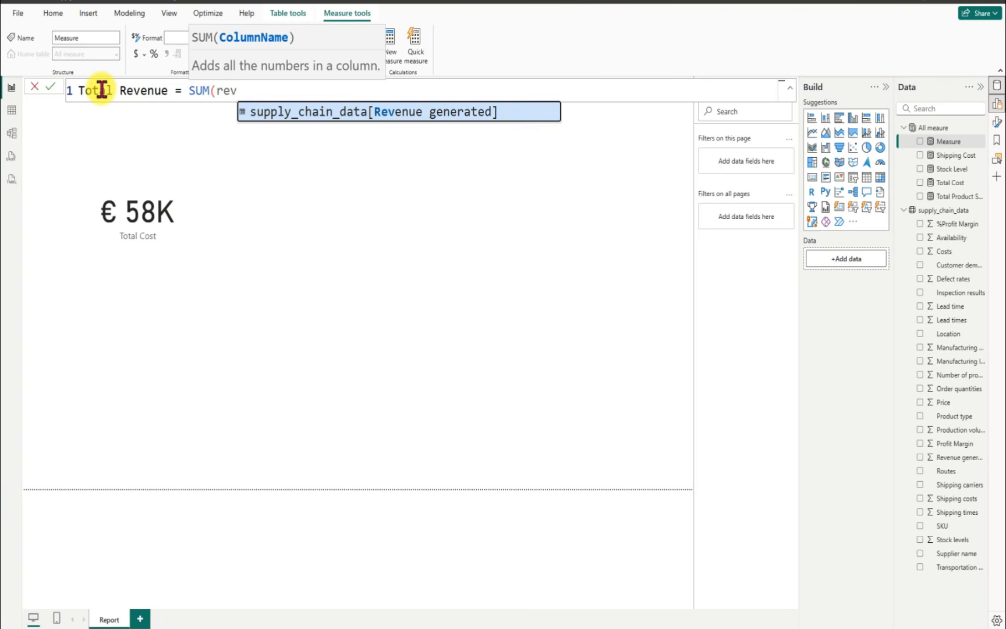
{"action": "key", "text": "Tab"}
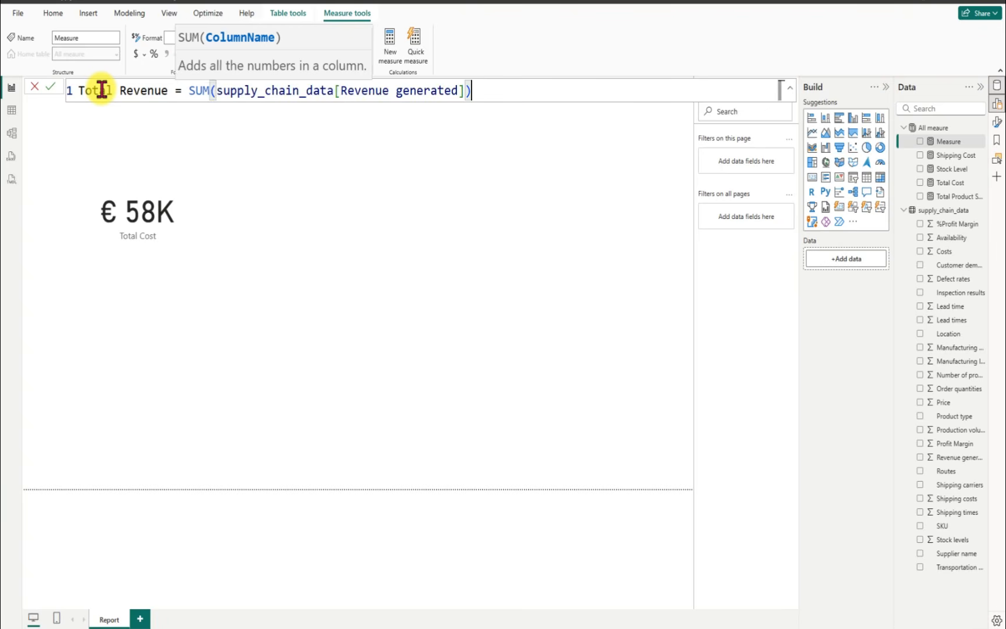
{"action": "type", "text": ")"}
{"action": "key", "text": "Return"}
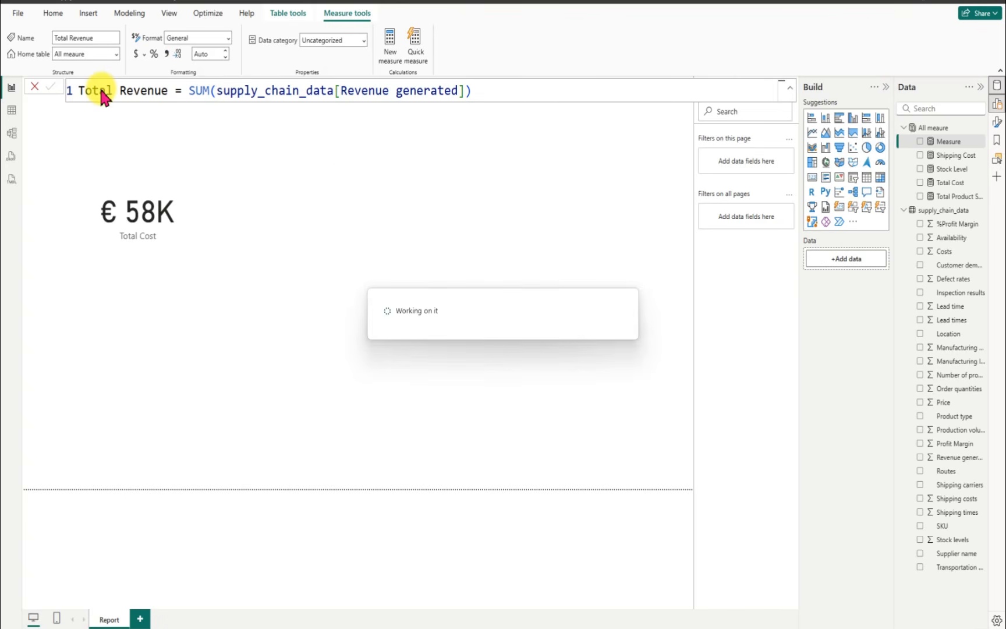
Step: Format the Total Revenue measure as Euro (€ 123) currency with 0 decimal places
{"action": "left_click", "coordinate": [145, 56]}
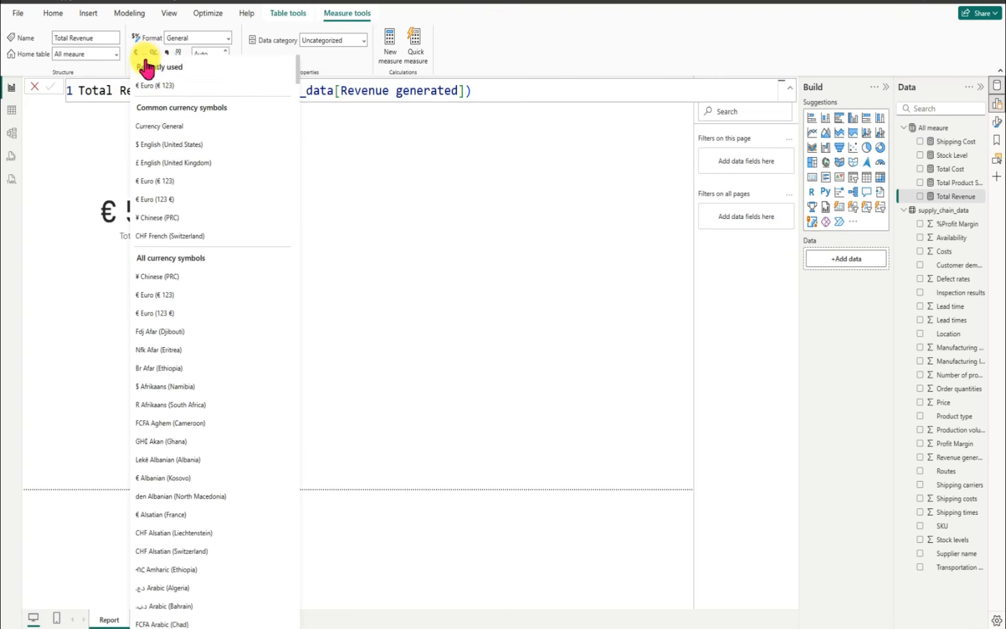
{"action": "left_click", "coordinate": [158, 91]}
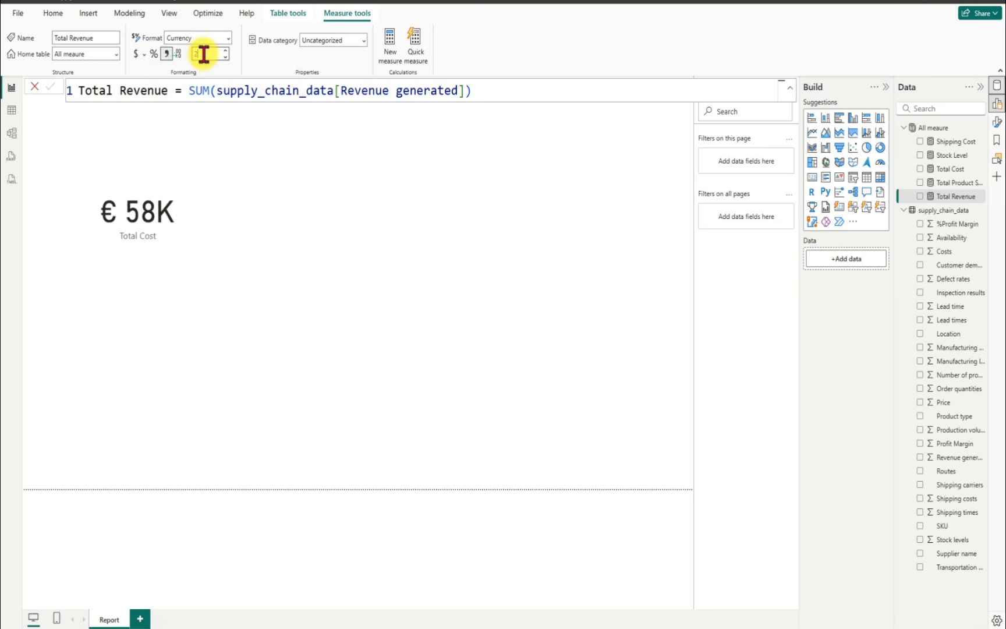
{"action": "type", "text": "0"}
{"action": "key", "text": "Return"}
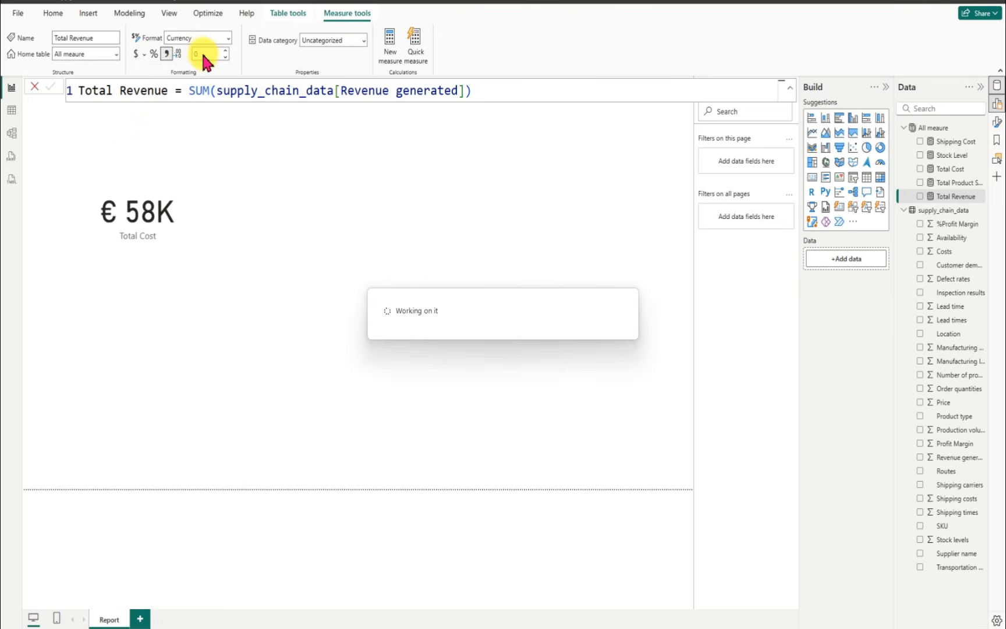
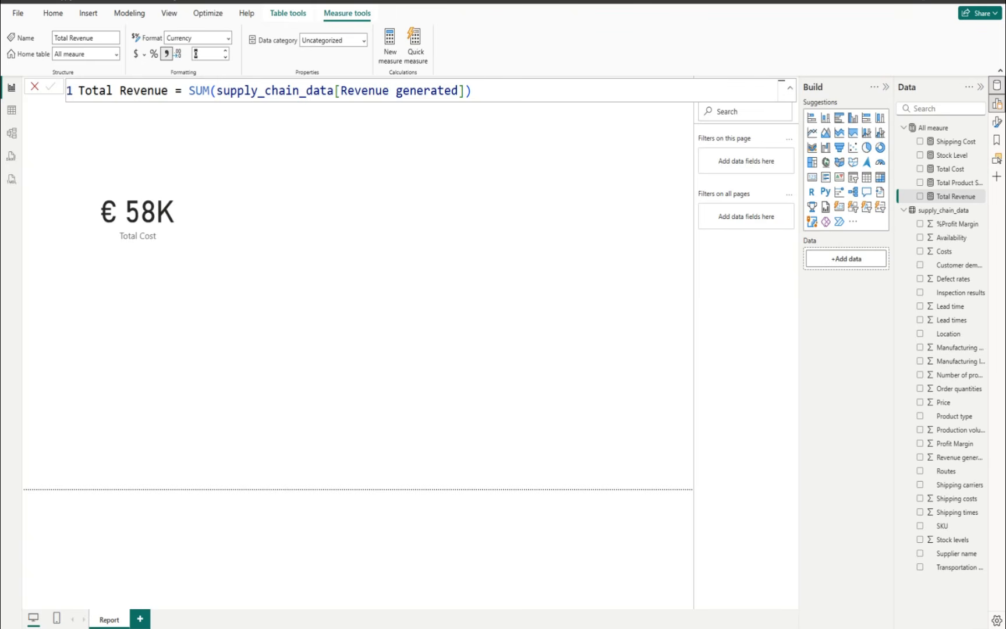
Step: Add a new measure to the All meaure table and name it Profit
{"action": "left_click", "coordinate": [979, 130]}
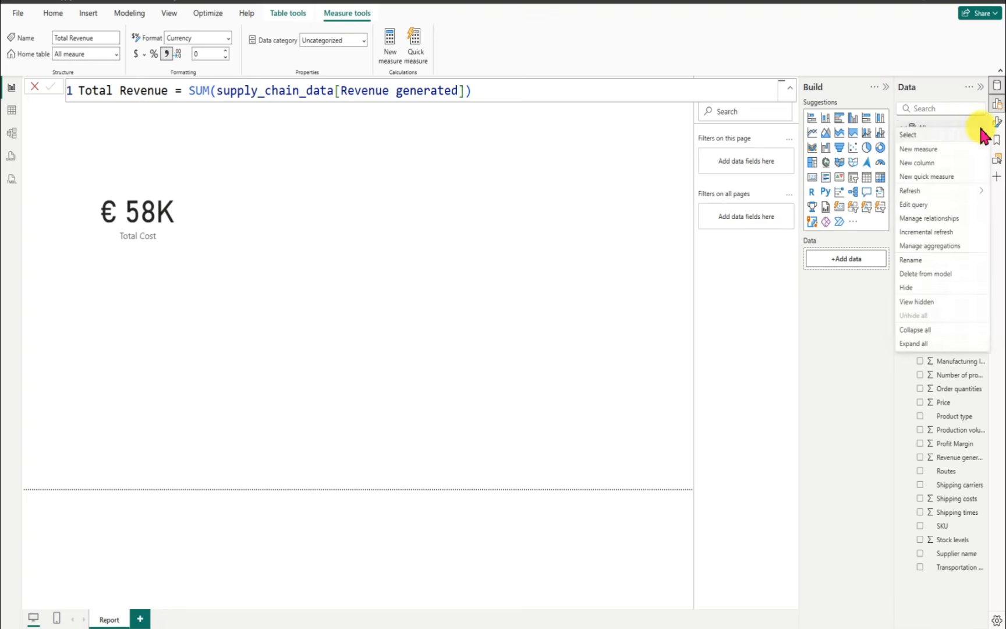
{"action": "left_click", "coordinate": [923, 150]}
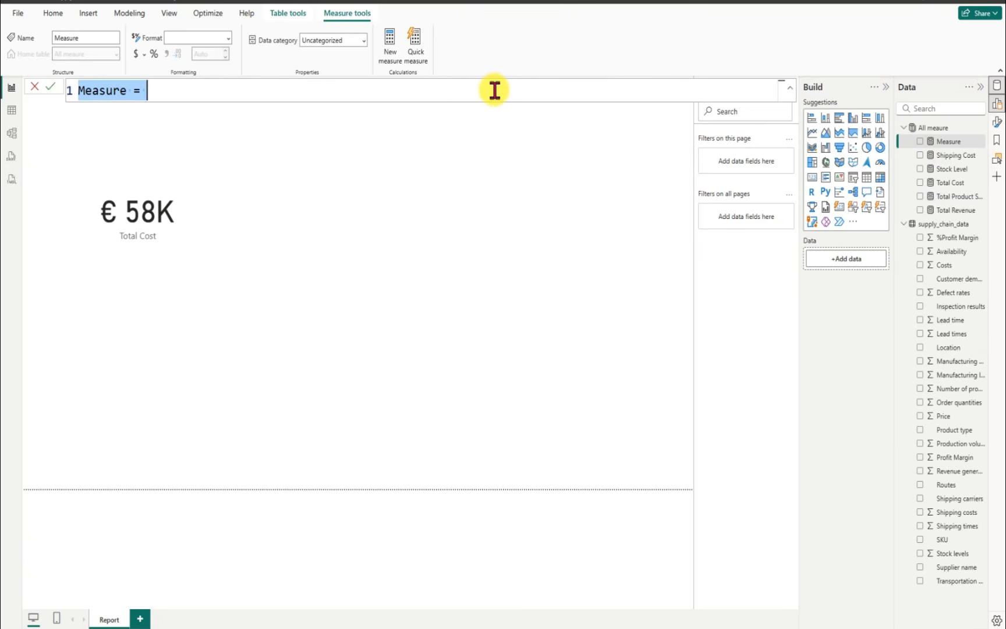
{"action": "key", "text": "BackSpace"}
{"action": "type", "text": "P"}
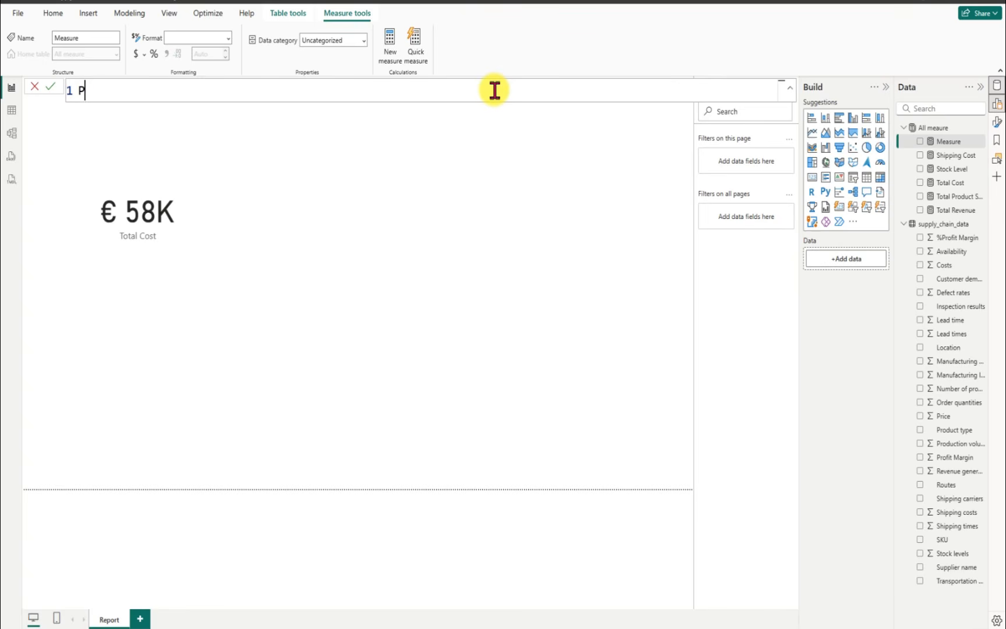
{"action": "type", "text": "rofit = rev"}
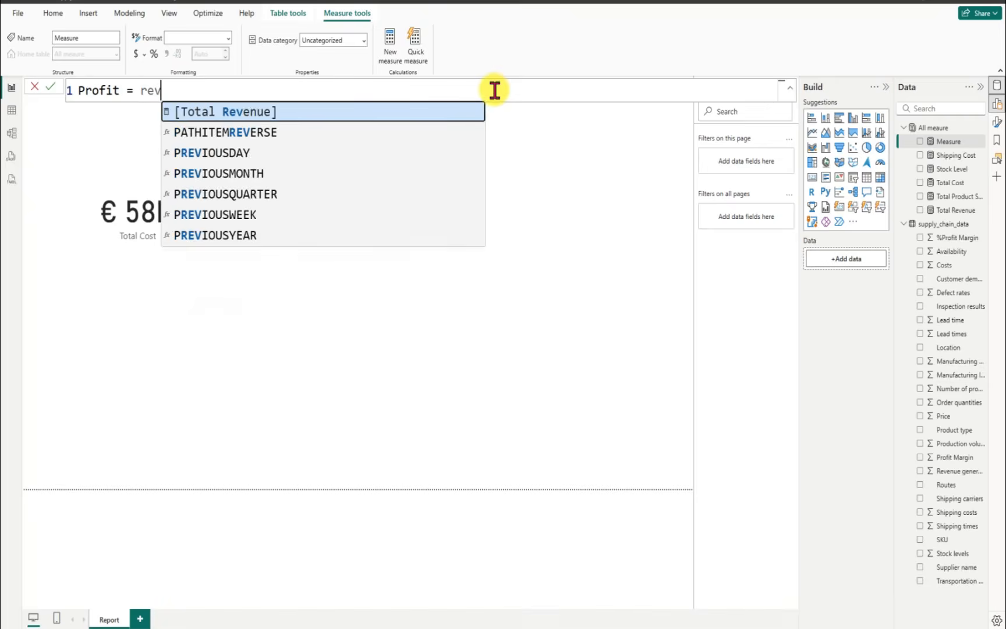
{"action": "type", "text": "e"}
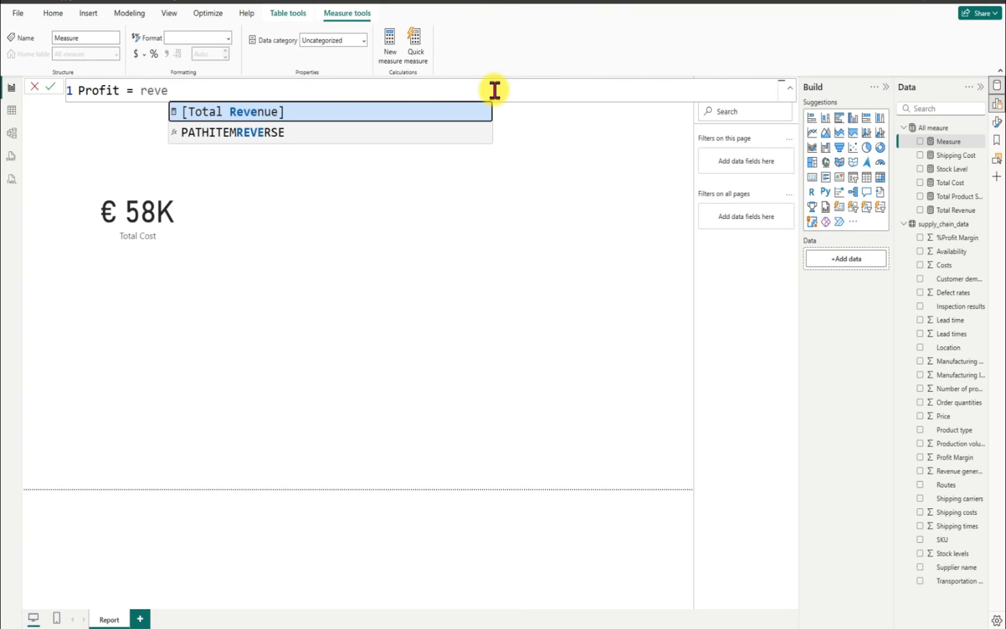
Step: Define the Profit measure as [Total Revenue] - [Total Cost] and commit it
{"action": "key", "text": "Tab"}
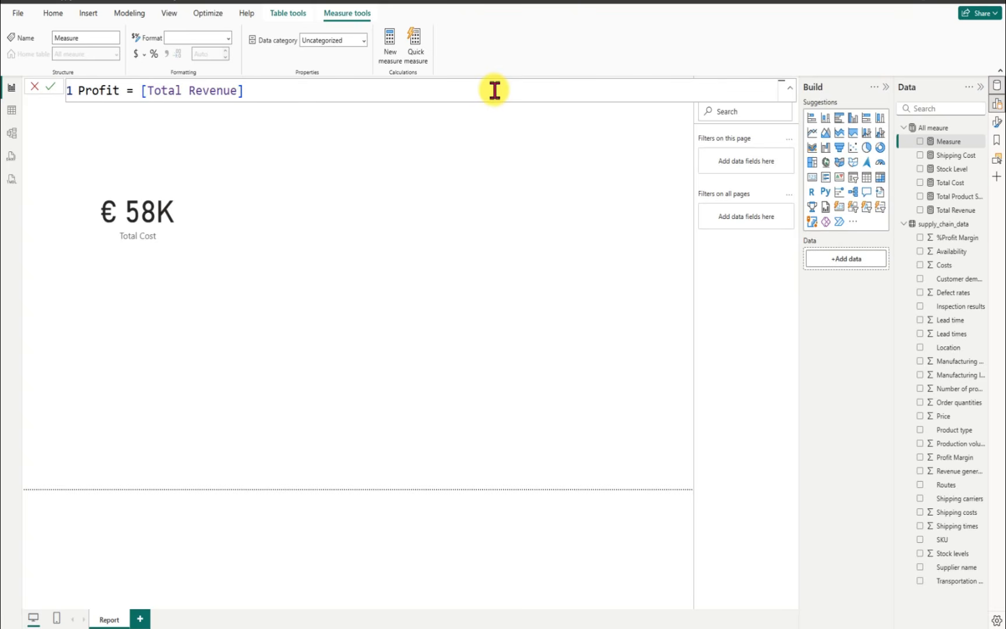
{"action": "type", "text": "- tota"}
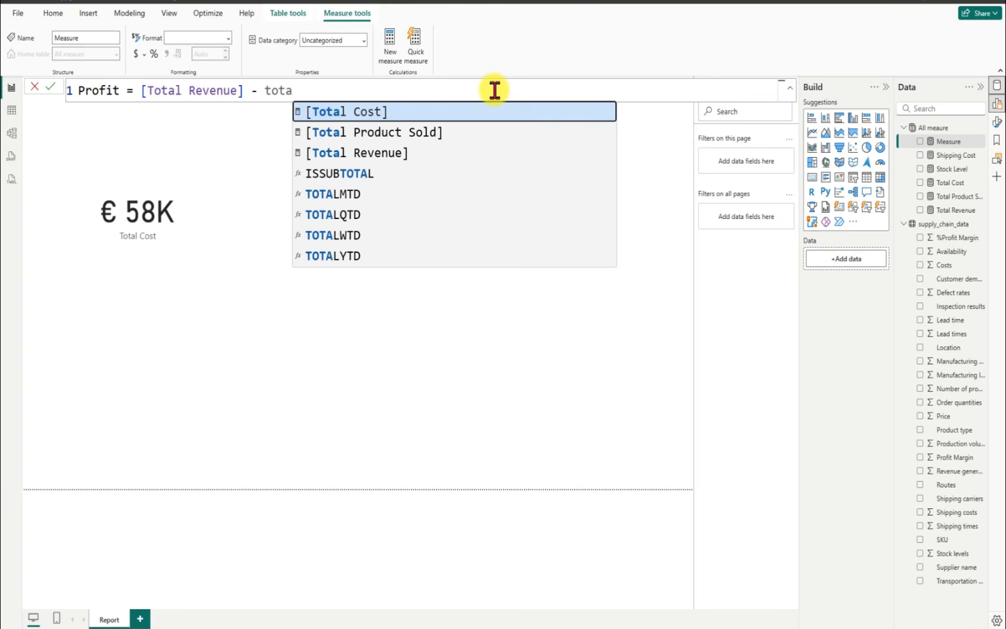
{"action": "key", "text": "Tab"}
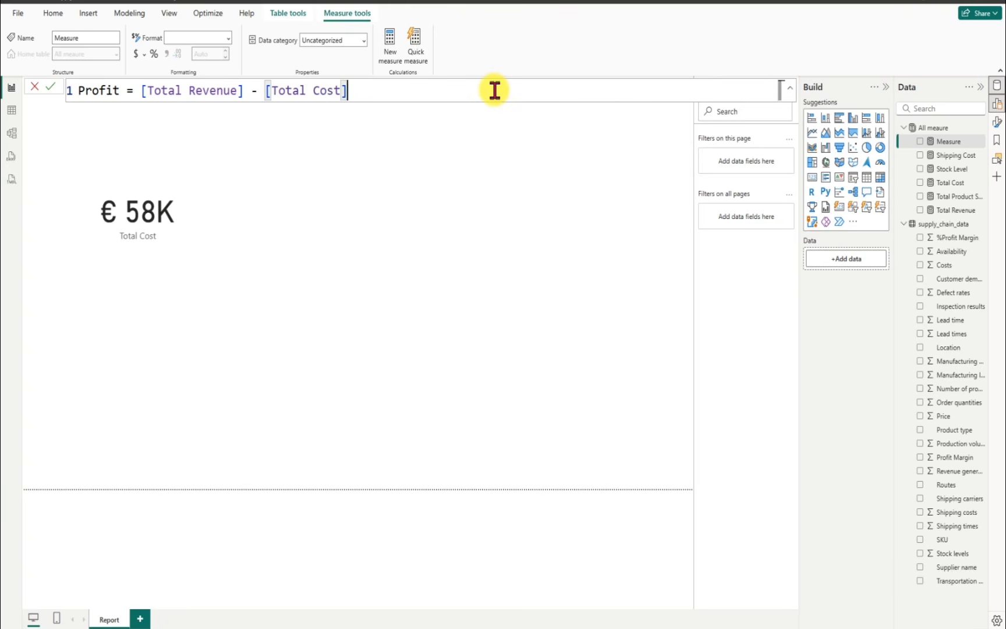
{"action": "left_click", "coordinate": [49, 87]}
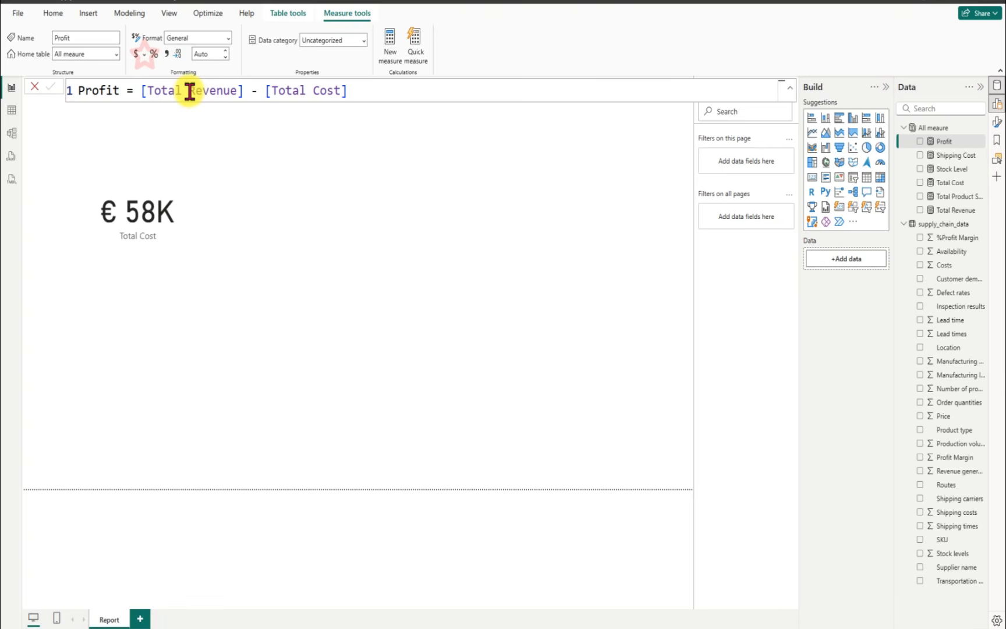
Step: Format the Profit measure as Euro (€ 123) currency with 0 decimal places
{"action": "left_click", "coordinate": [144, 55]}
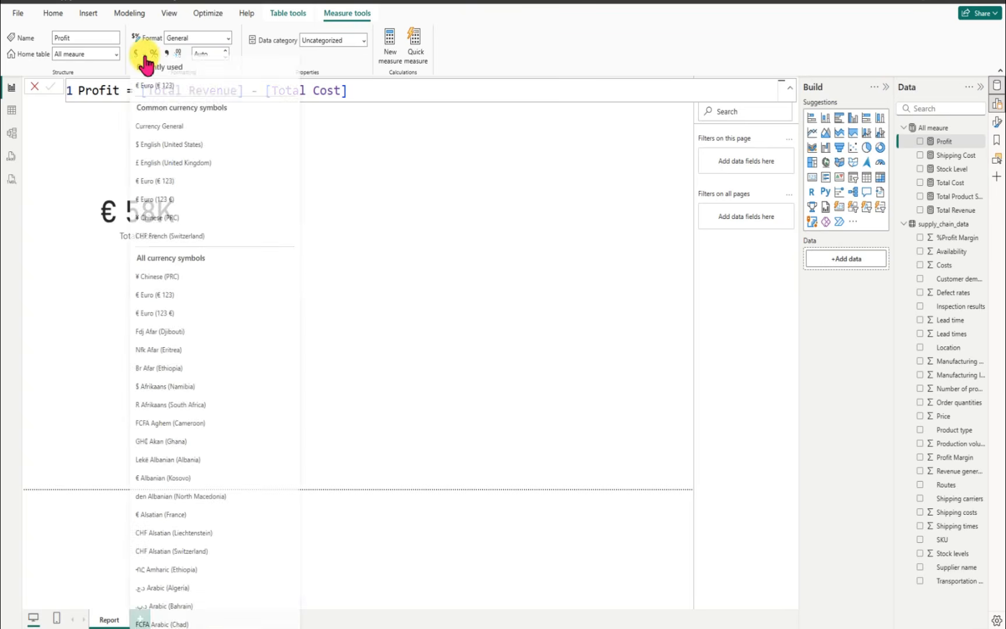
{"action": "left_click", "coordinate": [166, 92]}
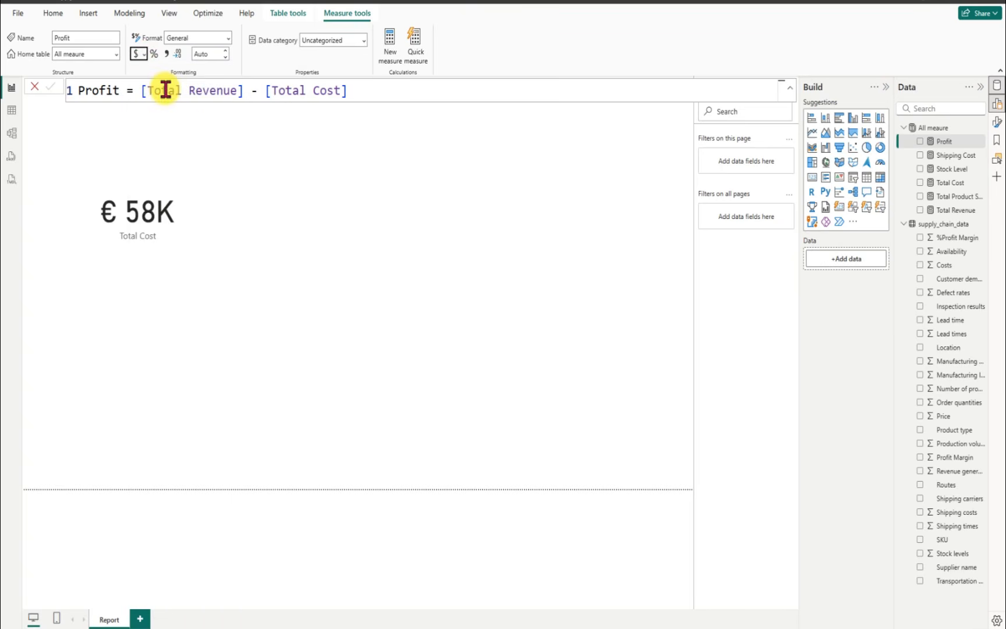
{"action": "left_click", "coordinate": [198, 53]}
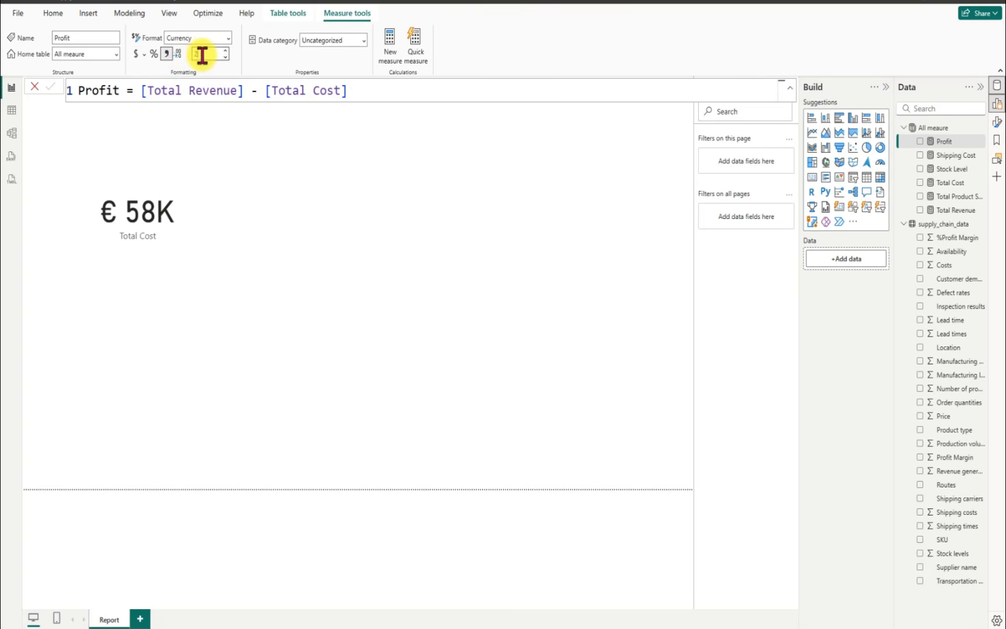
{"action": "left_click", "coordinate": [202, 55]}
{"action": "type", "text": "0"}
{"action": "key", "text": "Return"}
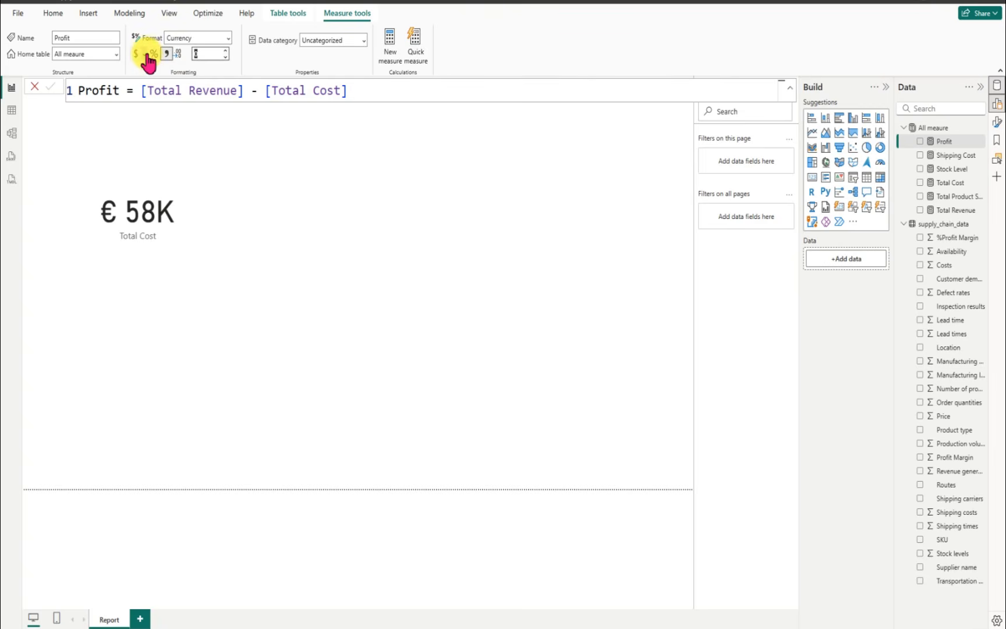
{"action": "left_click", "coordinate": [148, 61]}
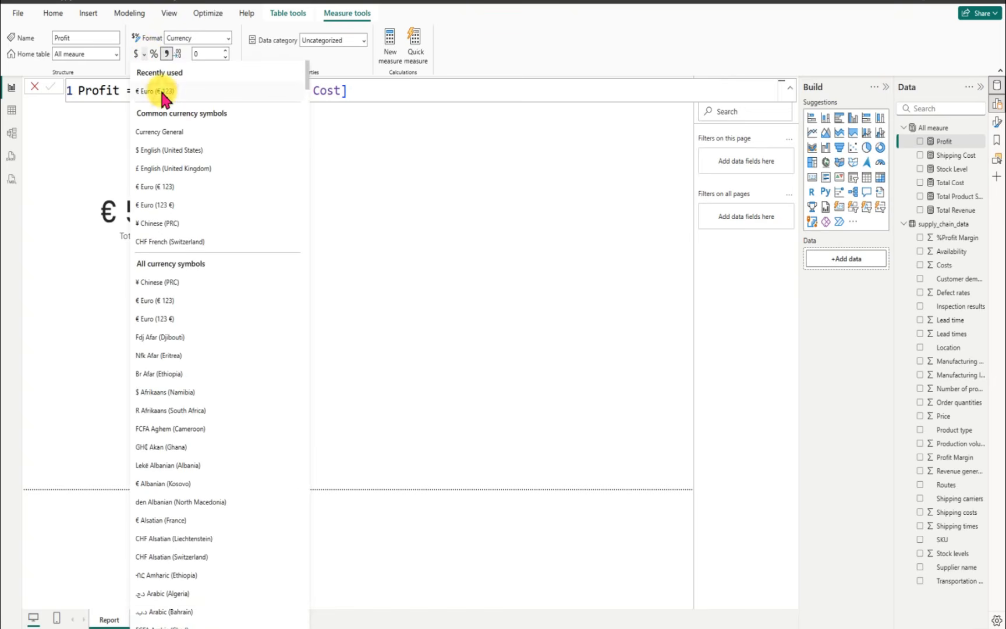
{"action": "left_click", "coordinate": [161, 91]}
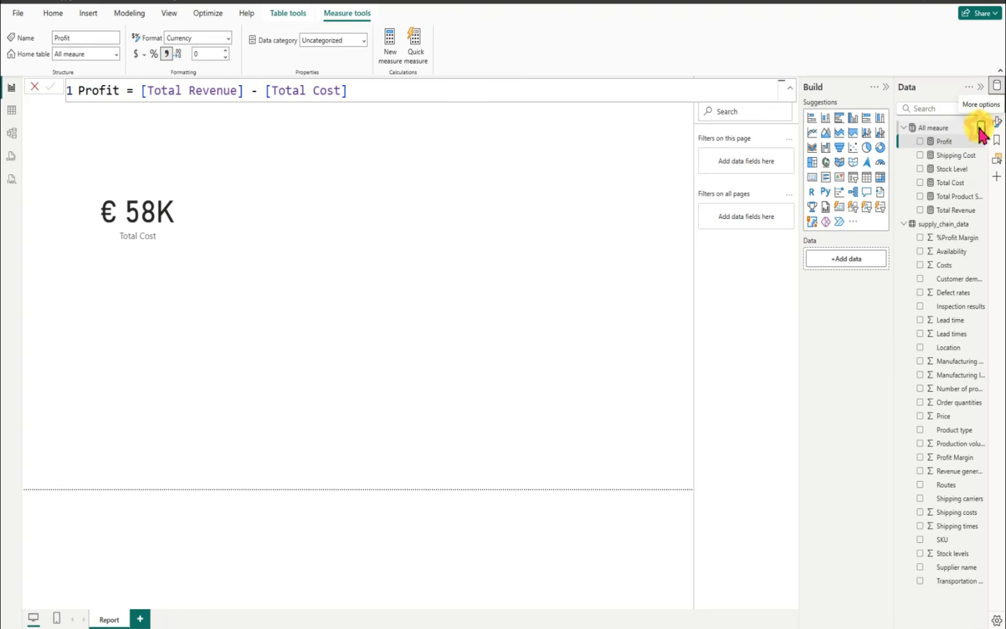
Step: Add a new measure to the All meaure table and name it Order Quantity
{"action": "left_click", "coordinate": [981, 127]}
{"action": "left_click", "coordinate": [930, 149]}
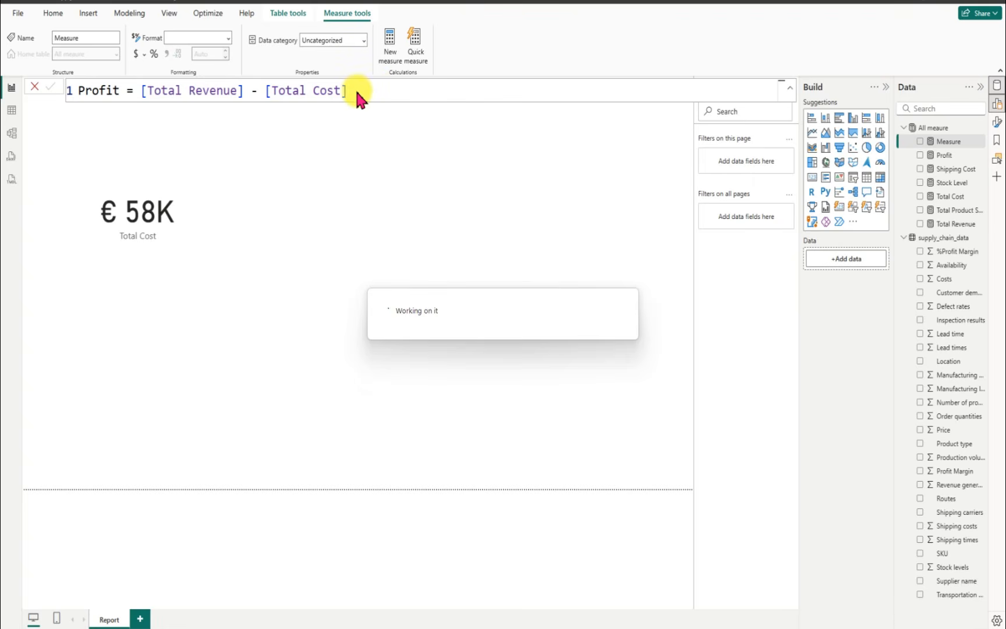
{"action": "key", "text": "BackSpace"}
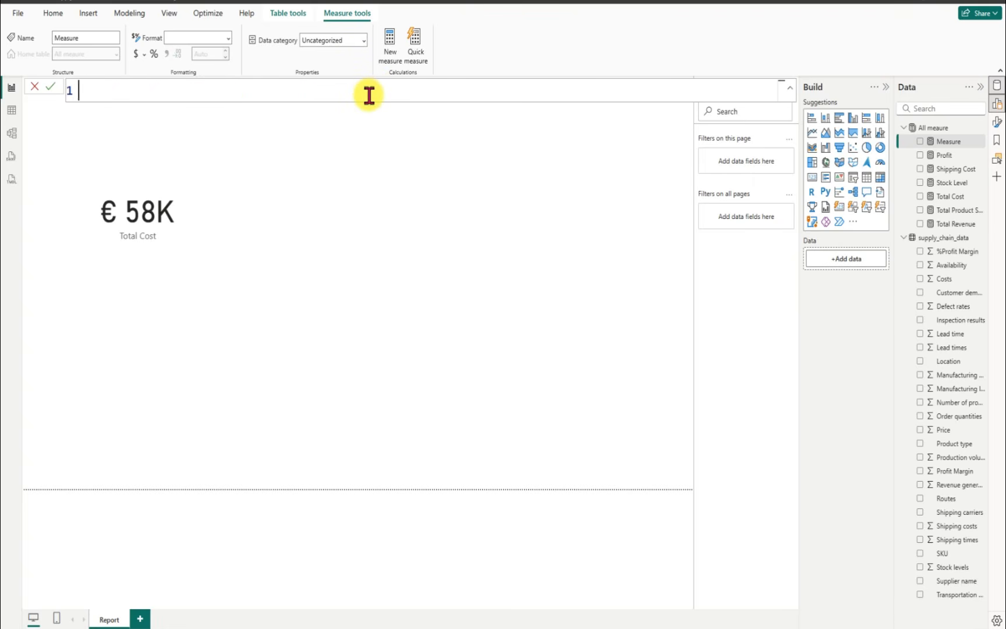
{"action": "type", "text": "Order Quant"}
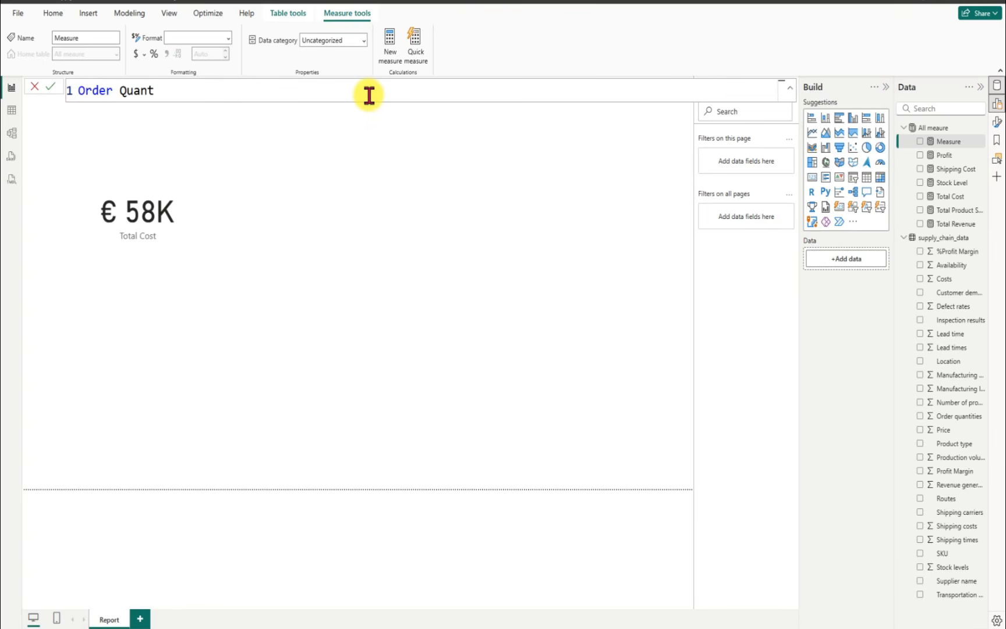
{"action": "type", "text": "ity = sum"}
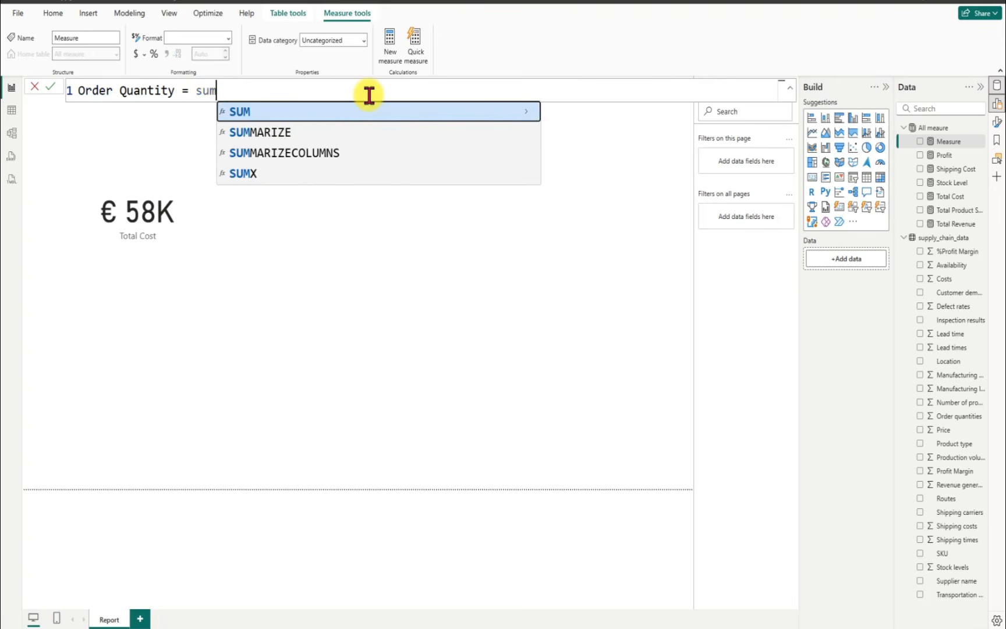
Step: Define the Order Quantity measure as SUM(supply_chain_data[Order quantities]) and commit it
{"action": "key", "text": "Tab"}
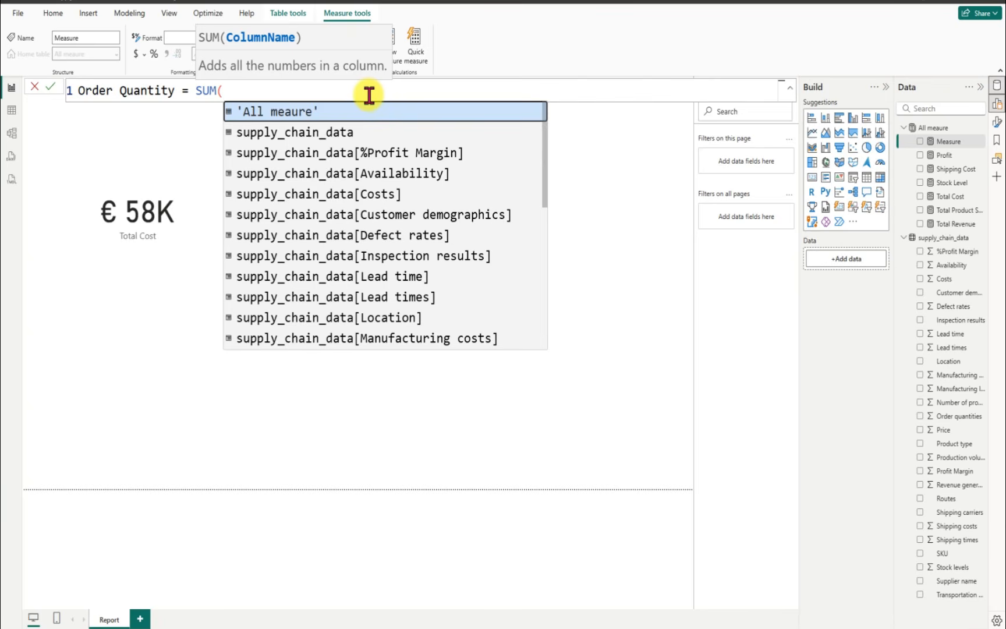
{"action": "type", "text": "order"}
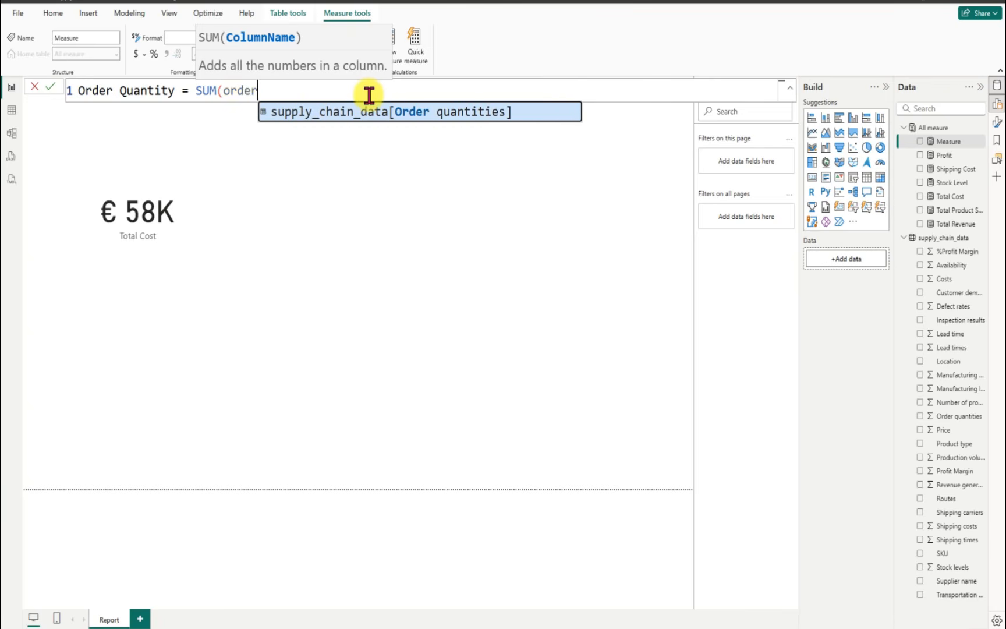
{"action": "key", "text": "Tab"}
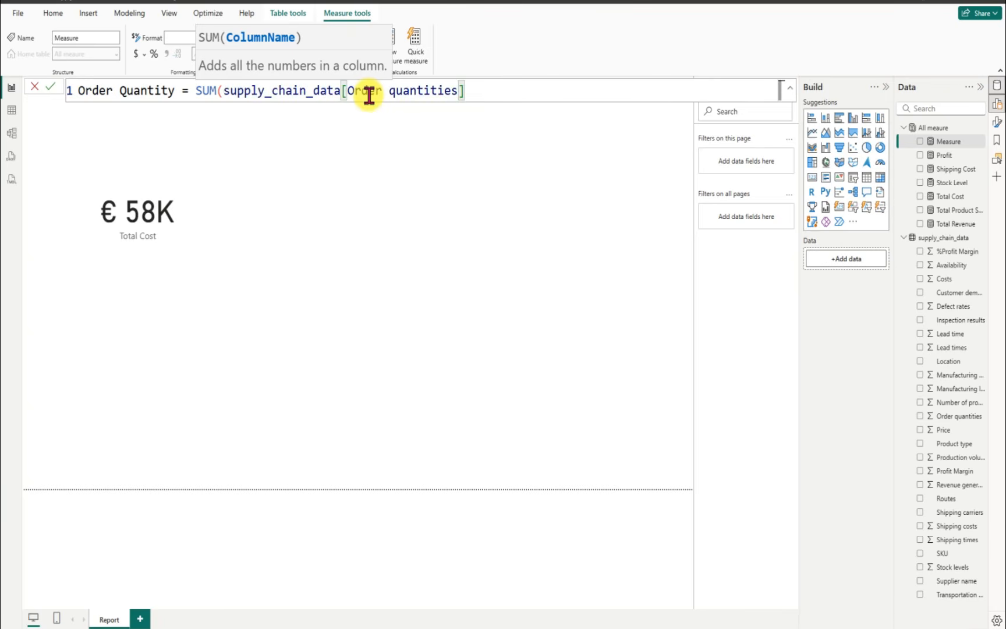
{"action": "type", "text": ")"}
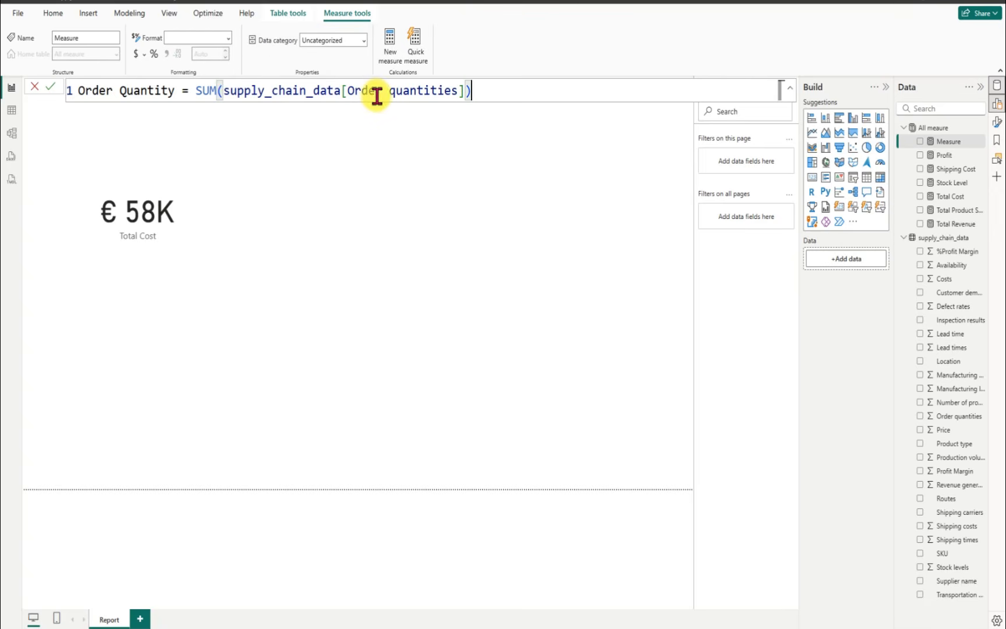
{"action": "left_click", "coordinate": [51, 87]}
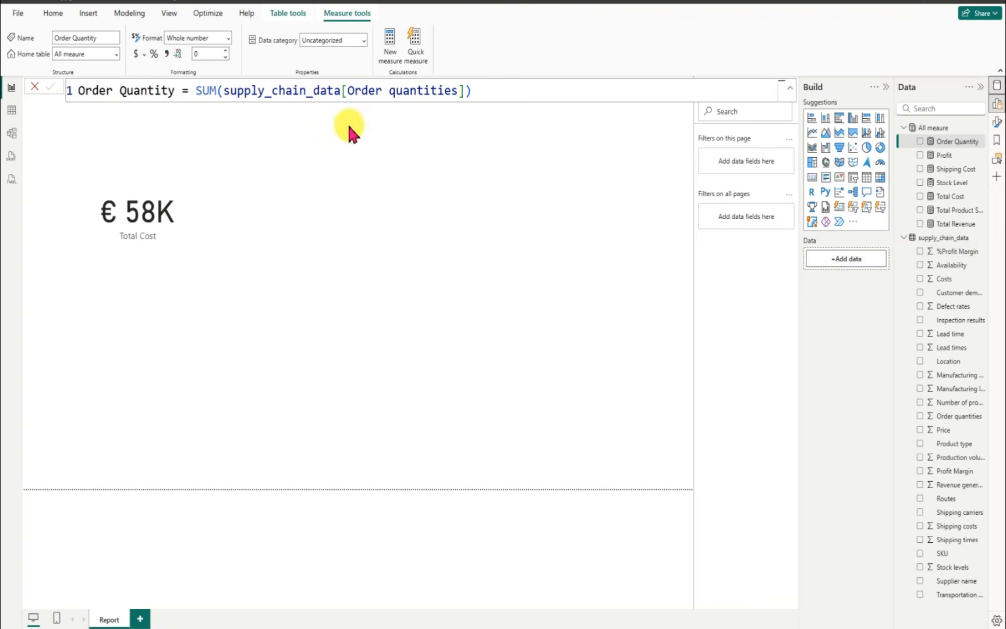
Step: Add a new measure to the All meaure table and name it Profit Margin
{"action": "left_click", "coordinate": [980, 130]}
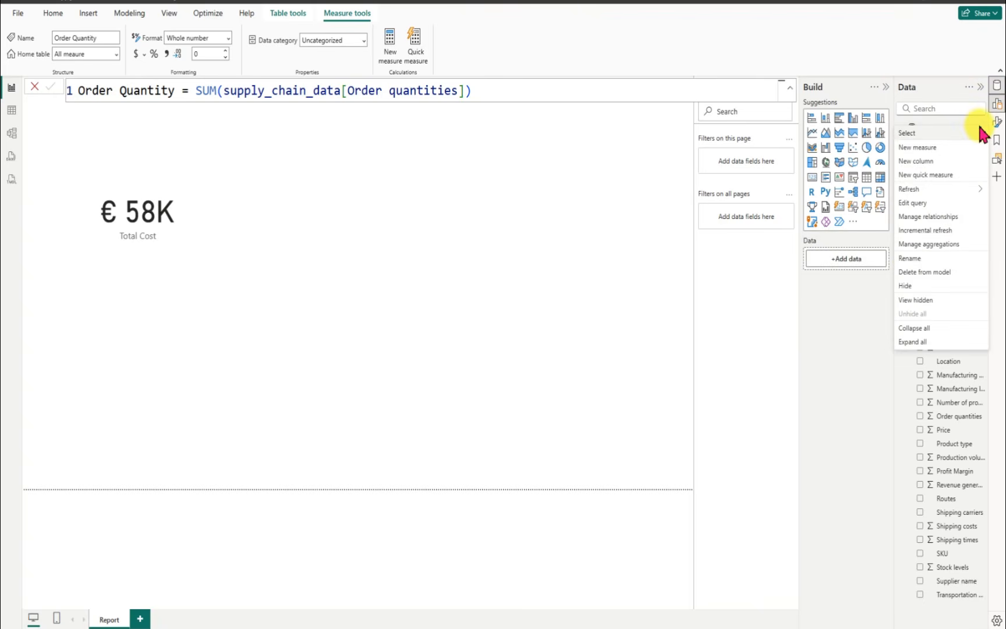
{"action": "left_click", "coordinate": [917, 146]}
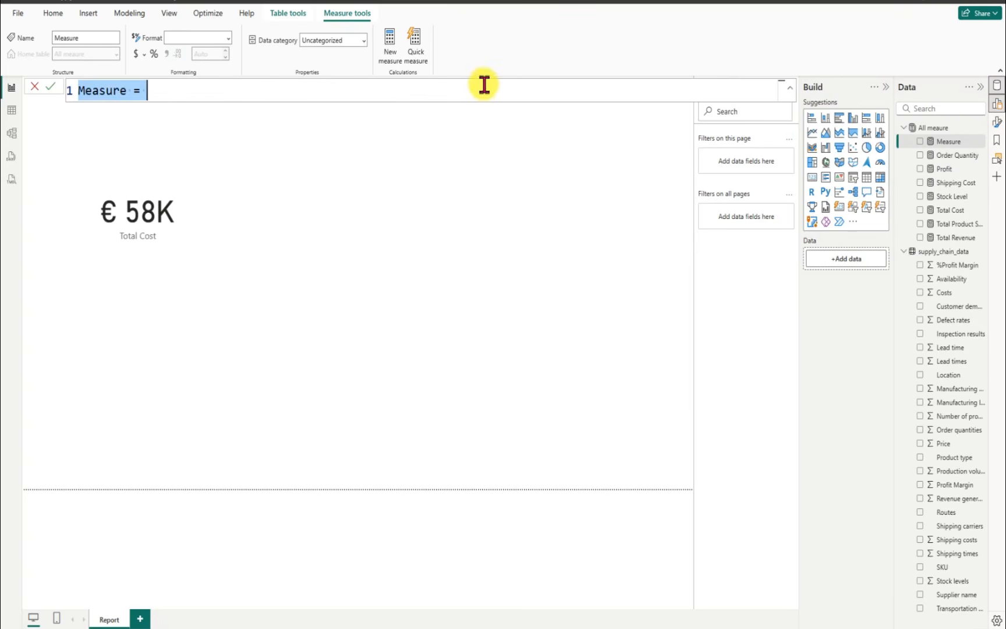
{"action": "key", "text": "BackSpace"}
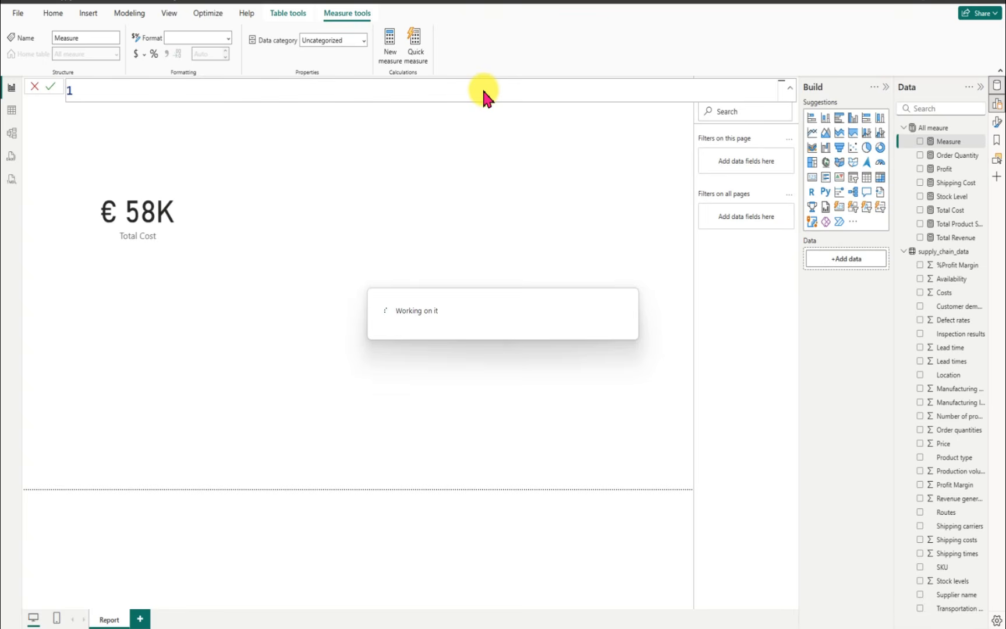
{"action": "type", "text": "Profi"}
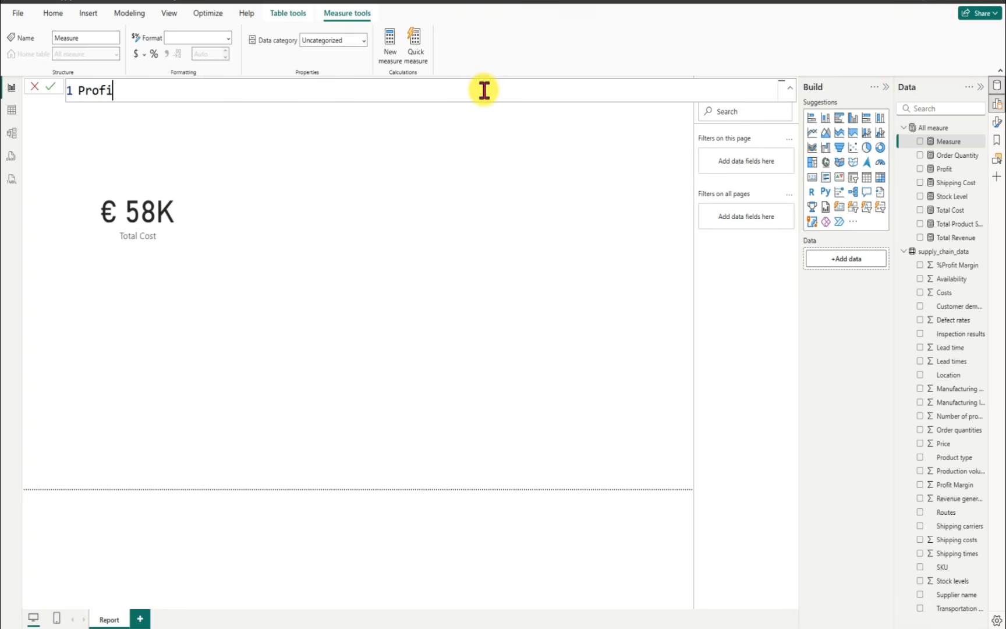
{"action": "type", "text": "t Margin = div"}
Step: Enter a DIVIDE formula for the Profit Margin measure with [Profit] as numerator and [Total Revenue] as denominator
{"action": "key", "text": "Tab"}
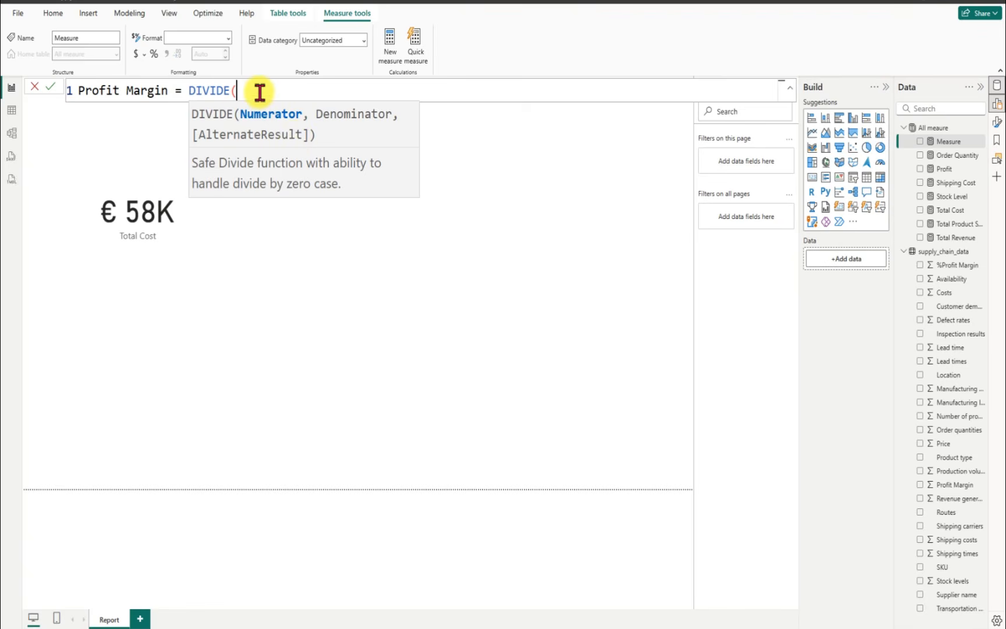
{"action": "type", "text": "profit"}
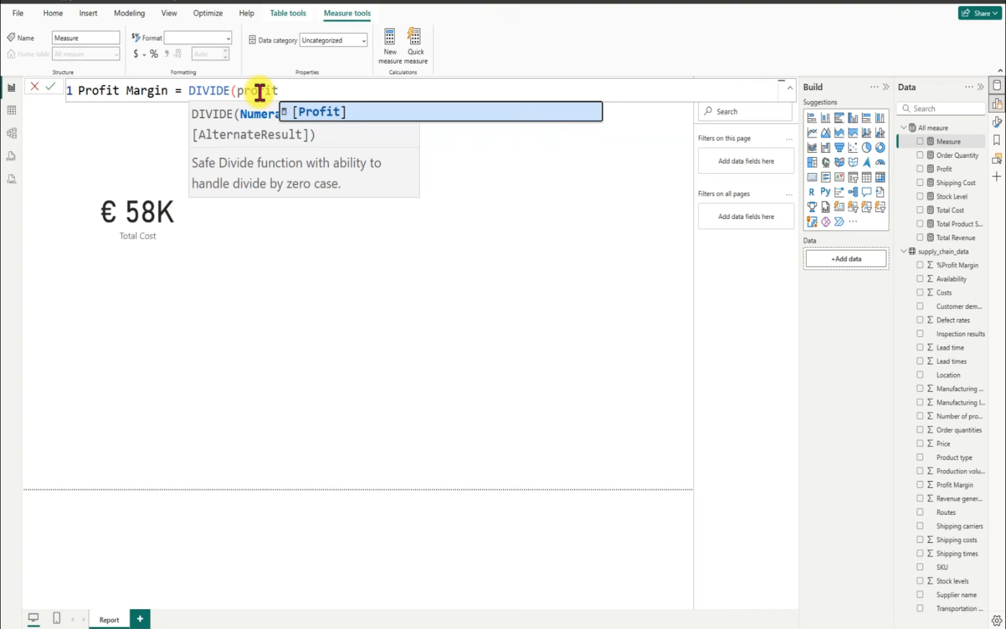
{"action": "key", "text": "Tab"}
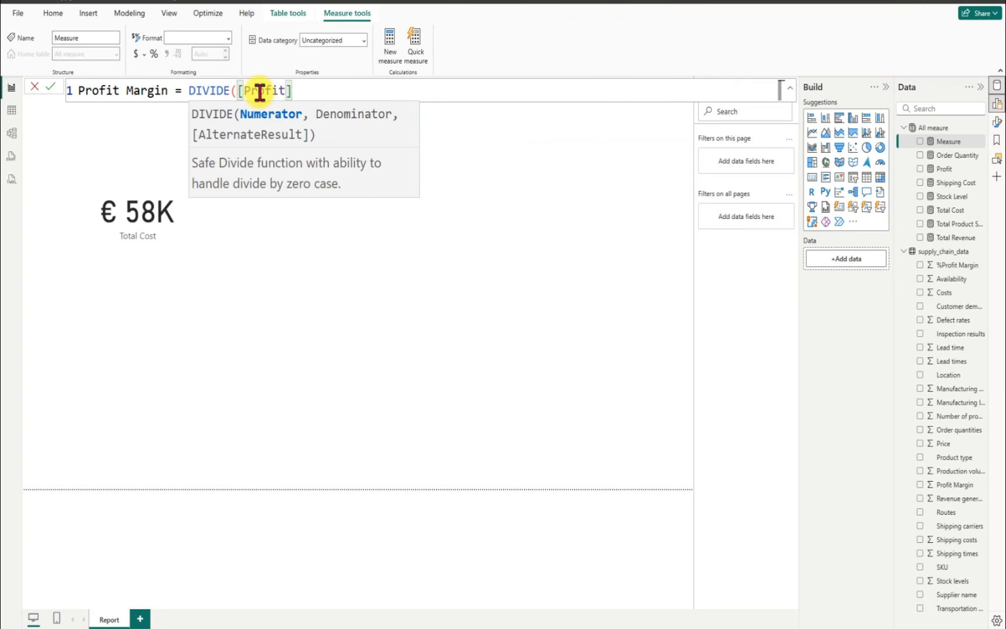
{"action": "type", "text": ","}
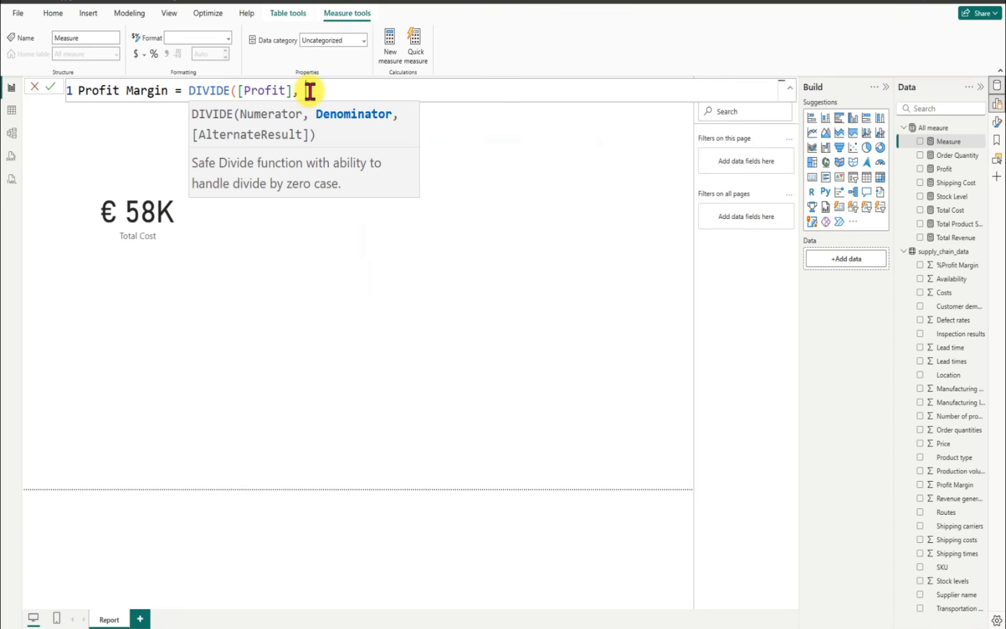
{"action": "type", "text": "rev"}
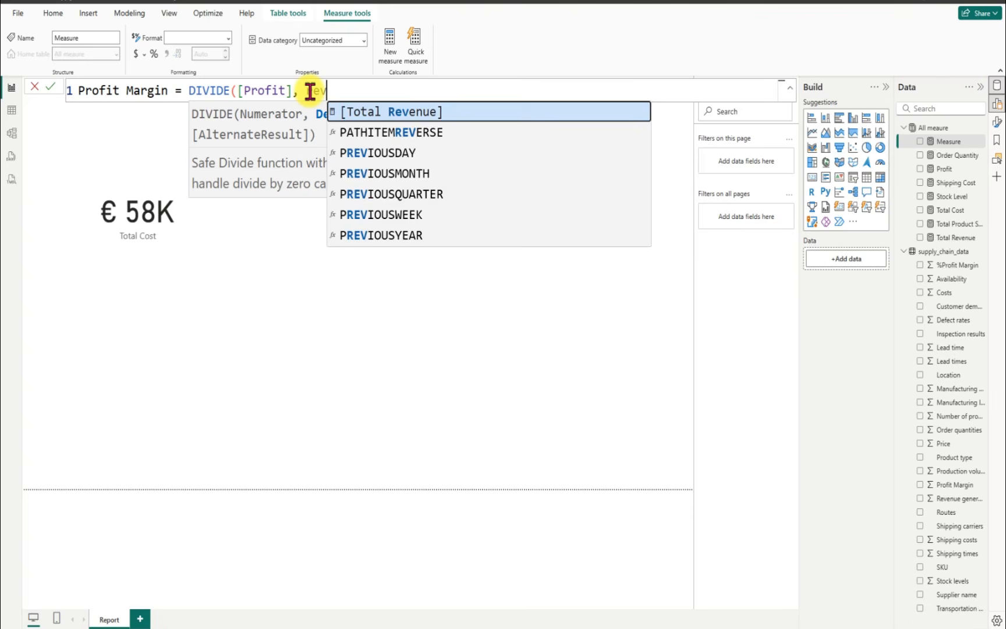
{"action": "key", "text": "Tab"}
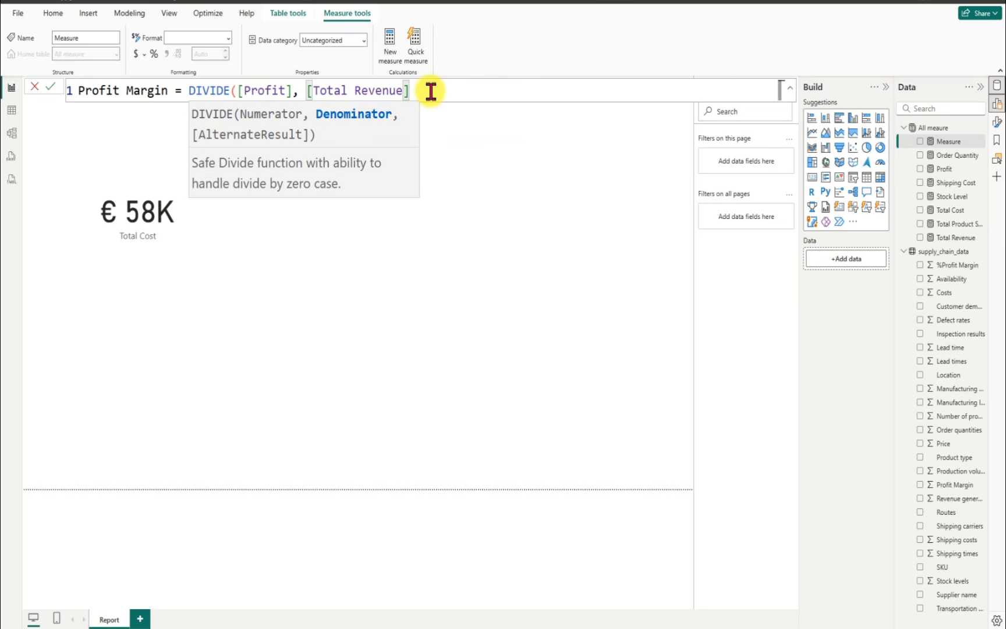
{"action": "type", "text": ", 0"}
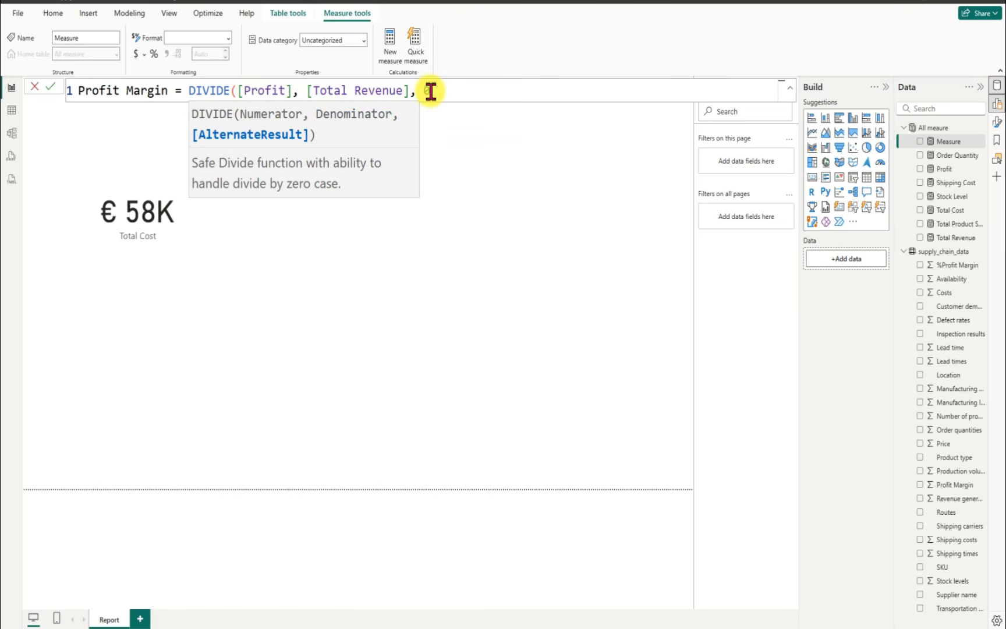
{"action": "key", "text": "BackSpace"}
{"action": "key", "text": "BackSpace"}
{"action": "key", "text": "BackSpace"}
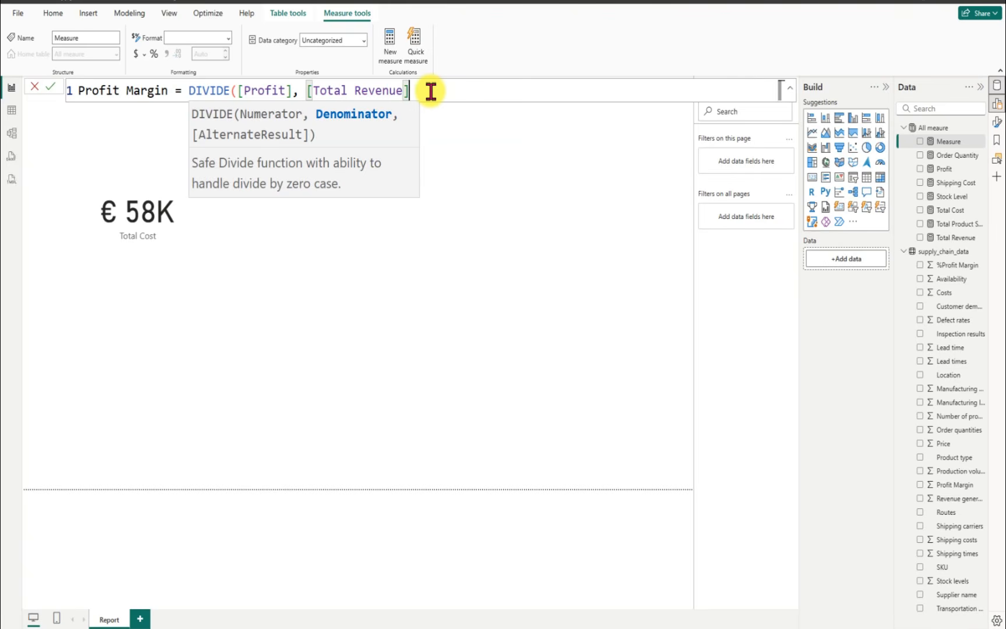
Step: Complete the Profit Margin formula by multiplying the DIVIDE result by 100, commit it, format the measure as Percentage and save the report
{"action": "type", "text": ") "}
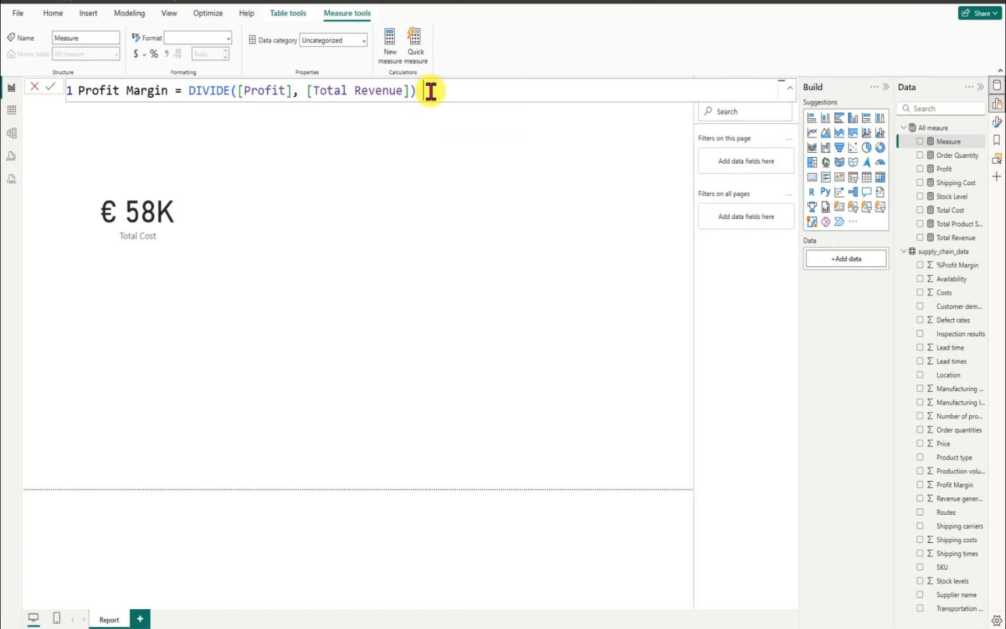
{"action": "type", "text": "*100"}
{"action": "key", "text": "Return"}
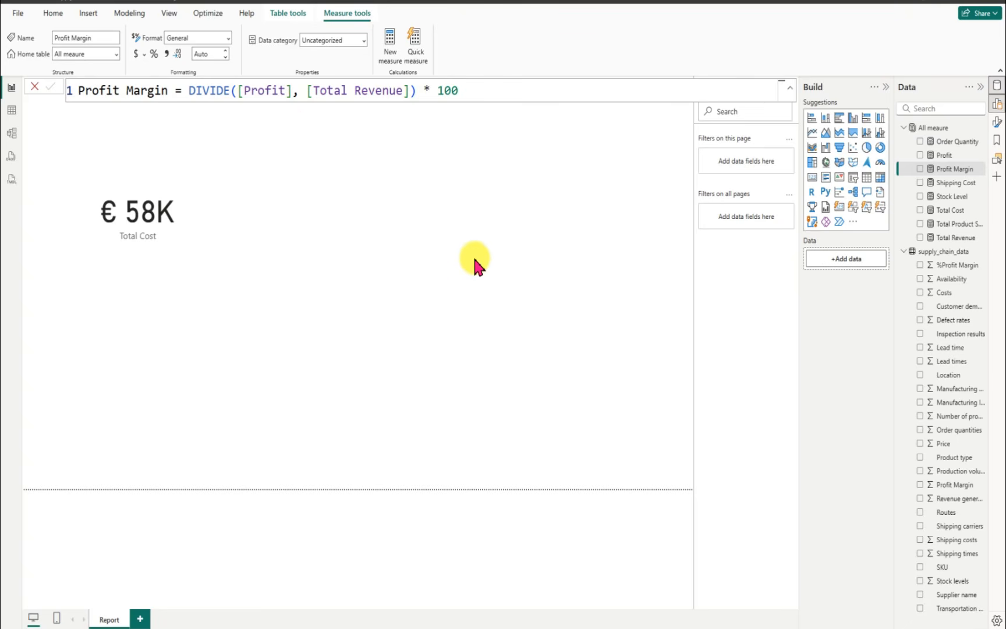
{"action": "left_click", "coordinate": [155, 55]}
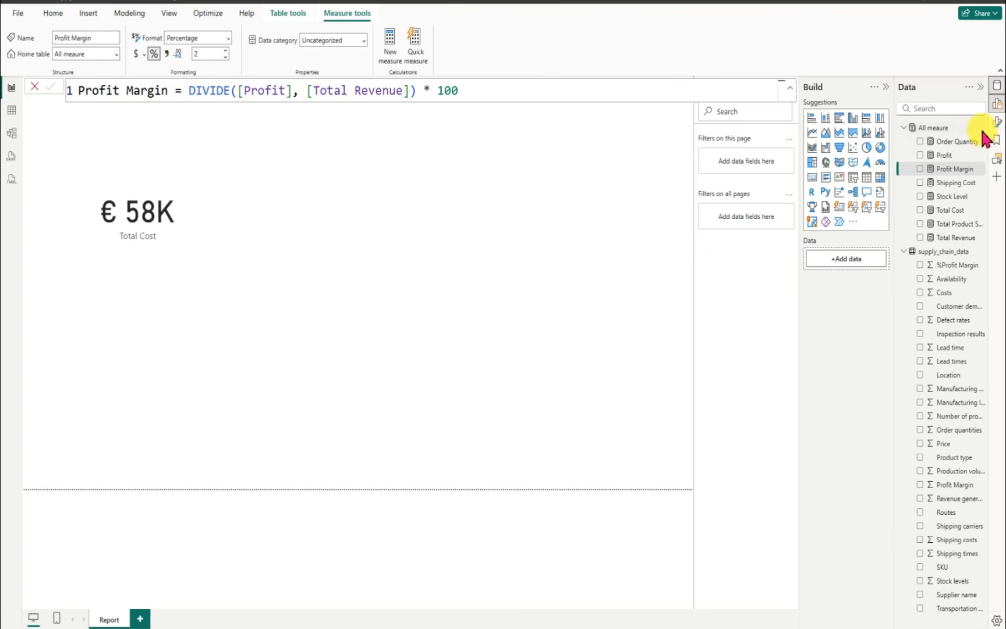
{"action": "key", "text": "ctrl+s"}
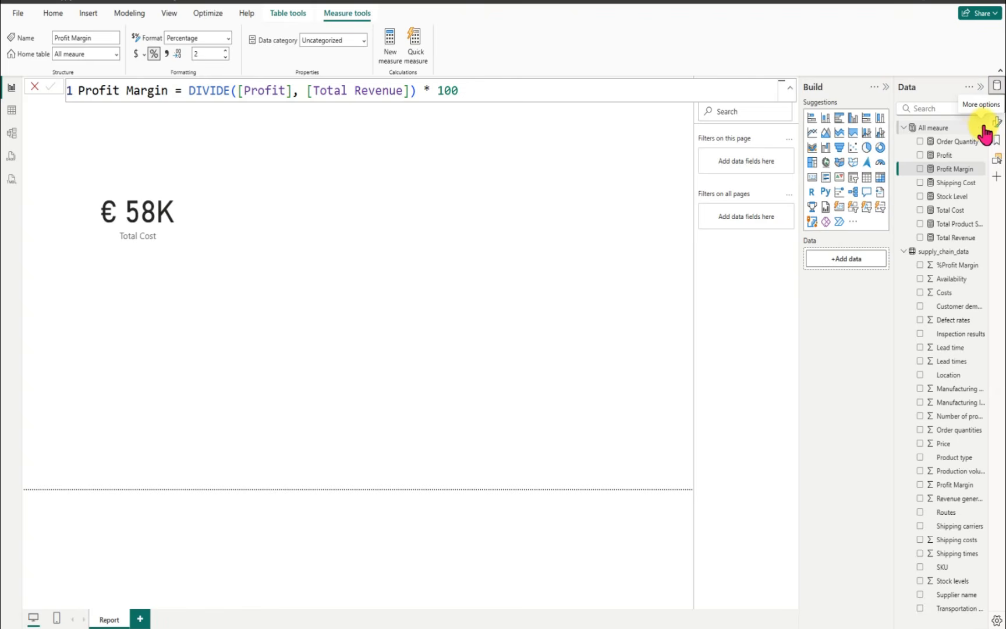
Step: Add a new measure to the All meaure table and name it % Avg Defect Rate
{"action": "left_click", "coordinate": [983, 128]}
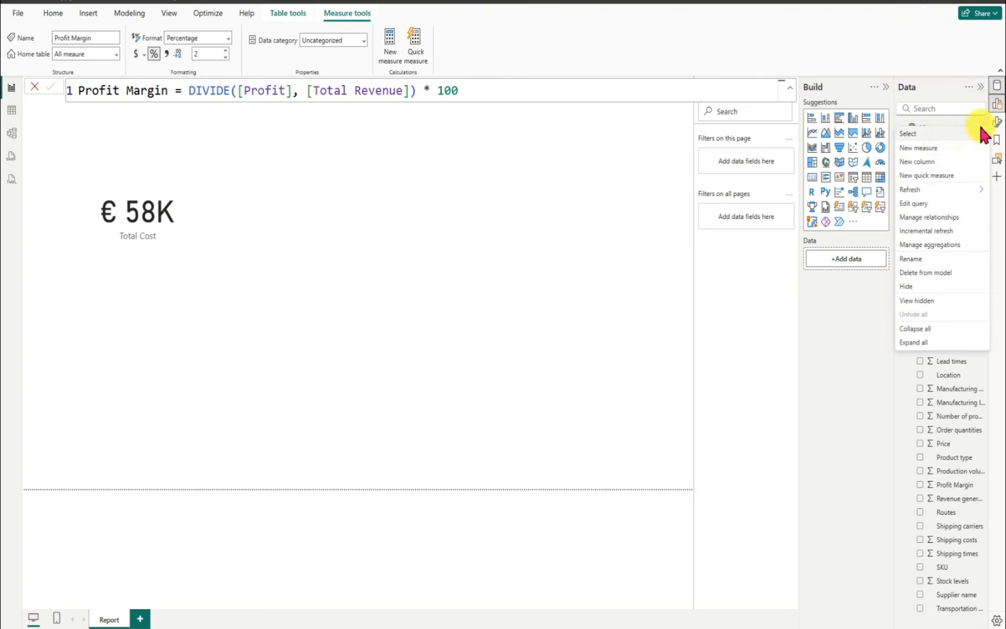
{"action": "left_click", "coordinate": [937, 147]}
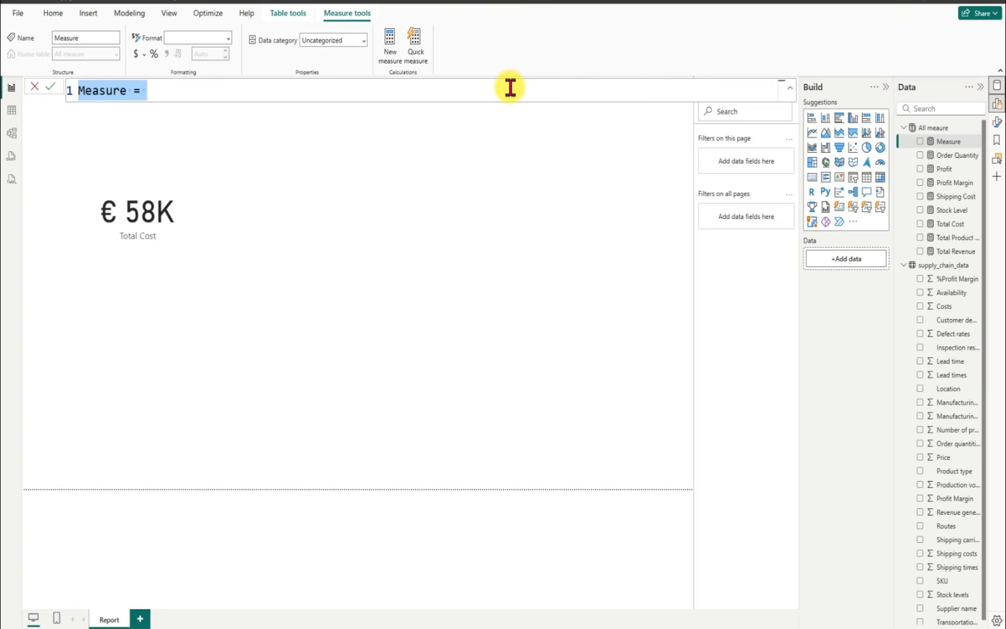
{"action": "key", "text": "BackSpace"}
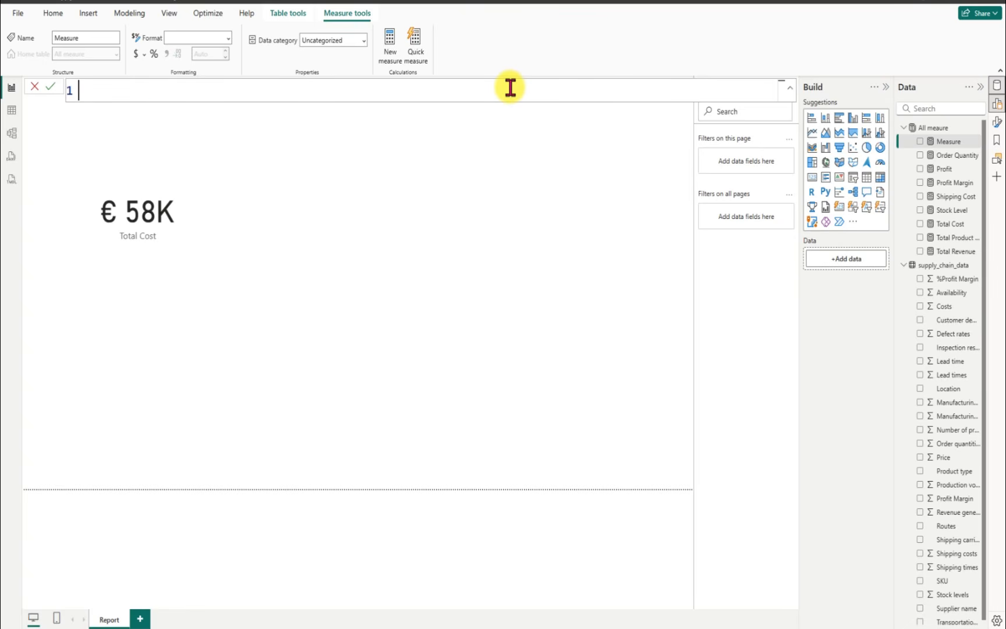
{"action": "type", "text": "% Avg Defe"}
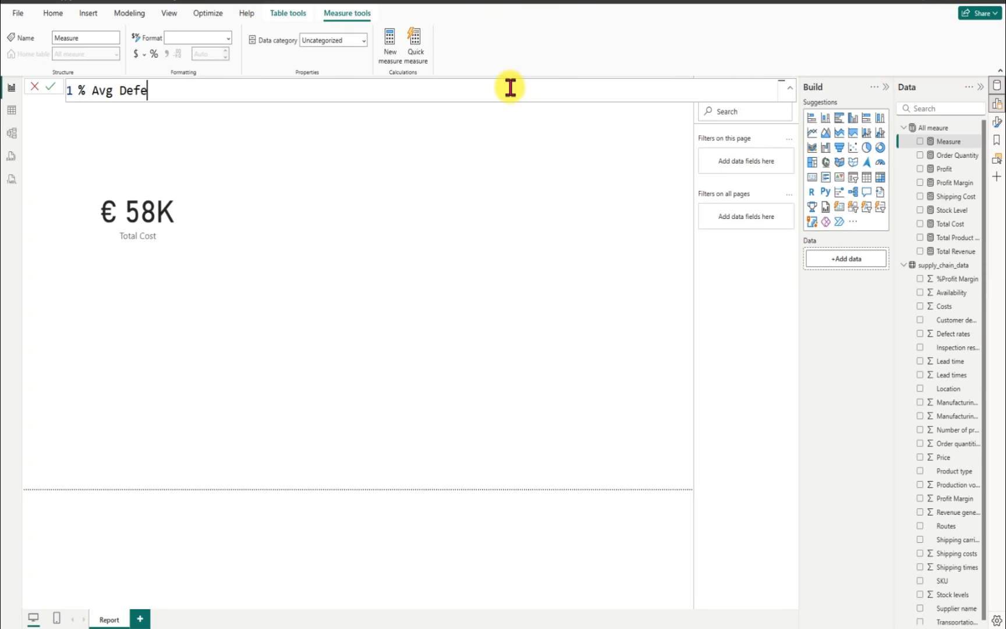
{"action": "type", "text": "ct Rate = avera"}
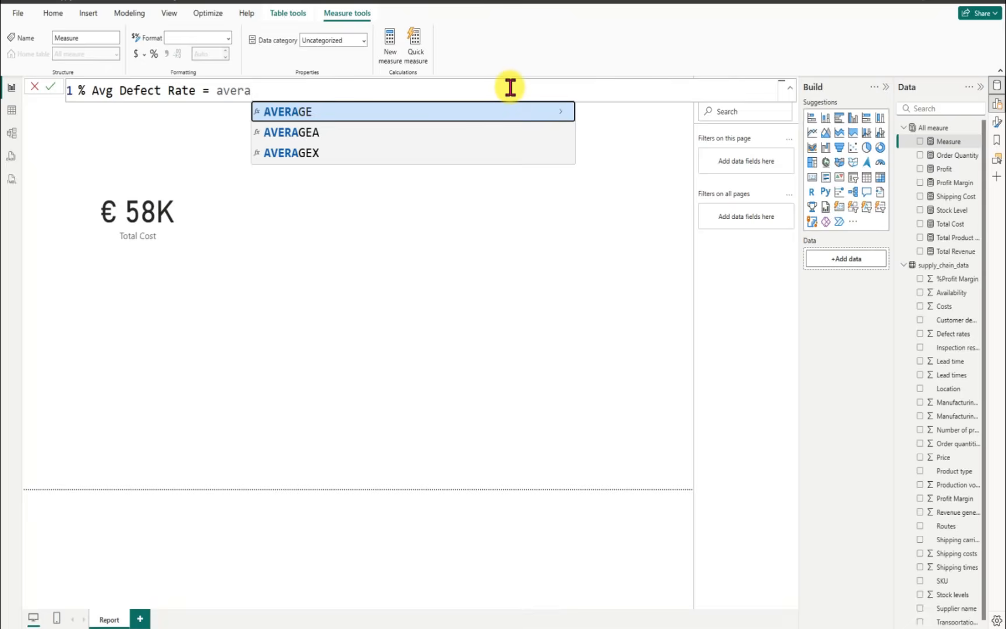
Step: Define the % Avg Defect Rate measure as AVERAGE(supply_chain_data[Defect rates]) and commit it
{"action": "key", "text": "Tab"}
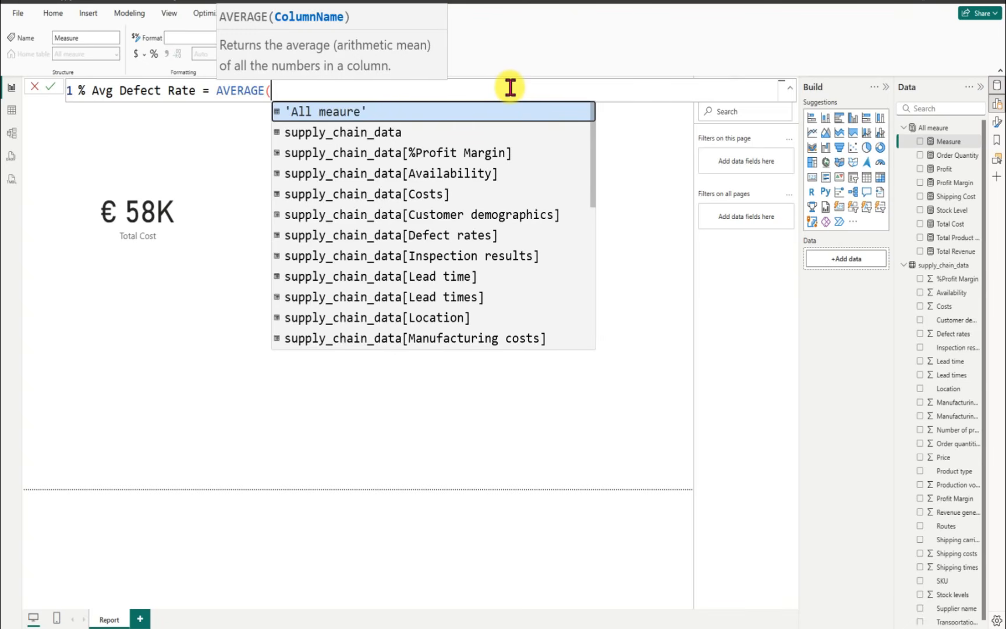
{"action": "type", "text": "def"}
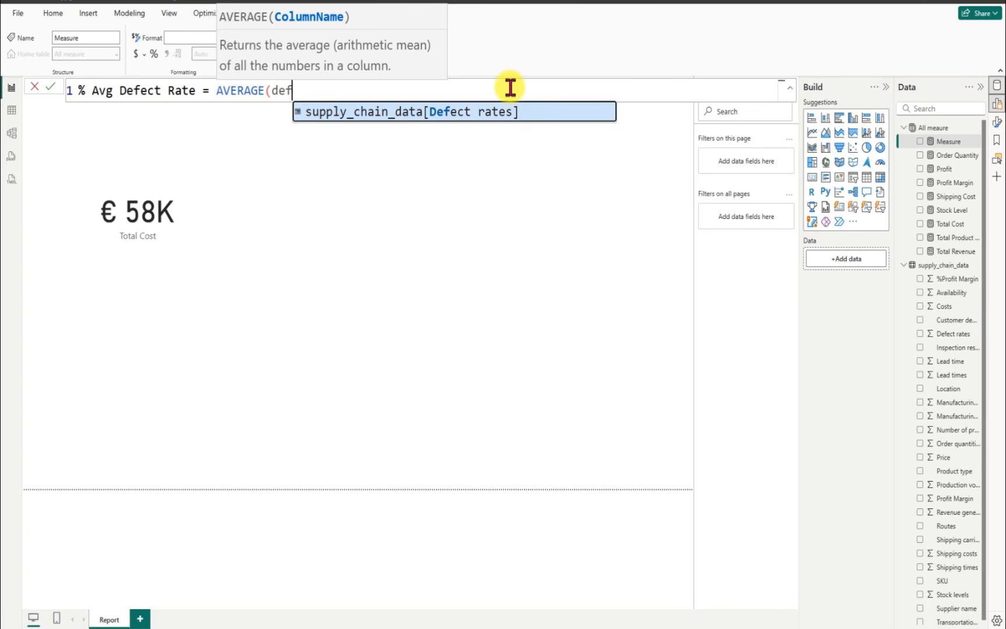
{"action": "key", "text": "Tab"}
{"action": "type", "text": ")"}
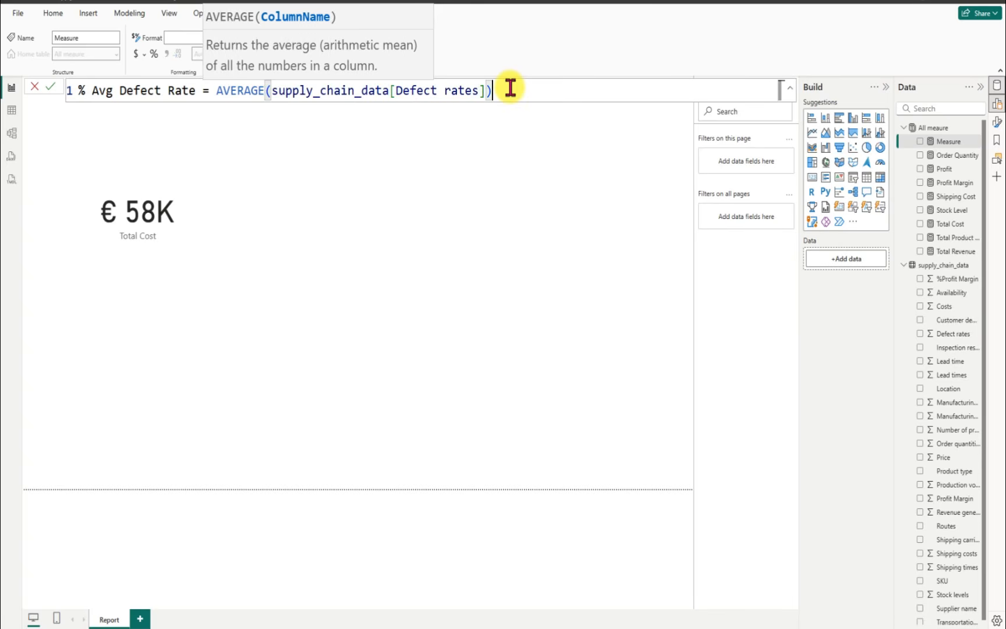
{"action": "key", "text": "Return"}
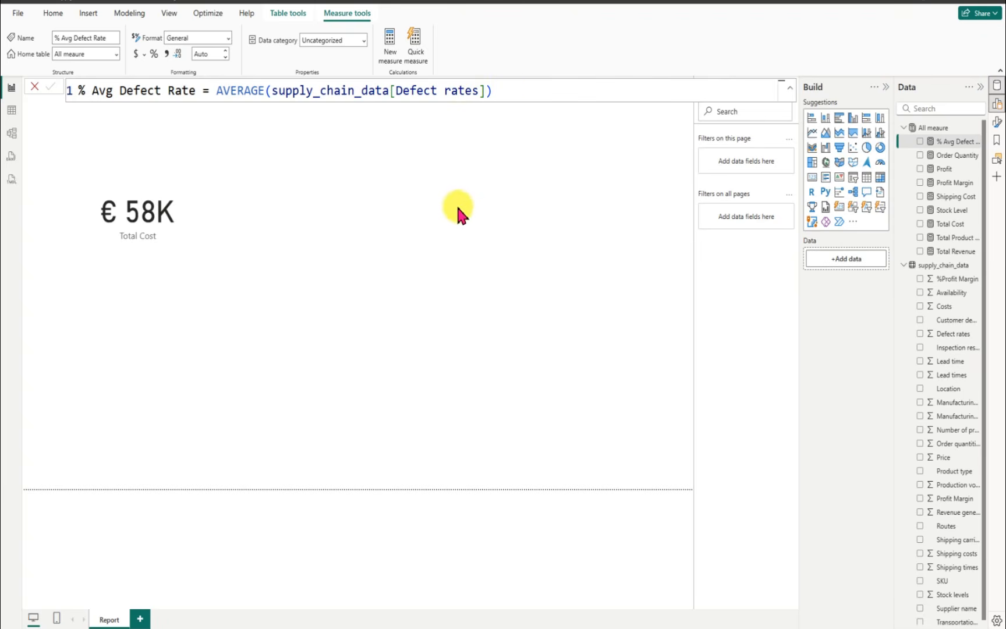
{"action": "left_click", "coordinate": [556, 224]}
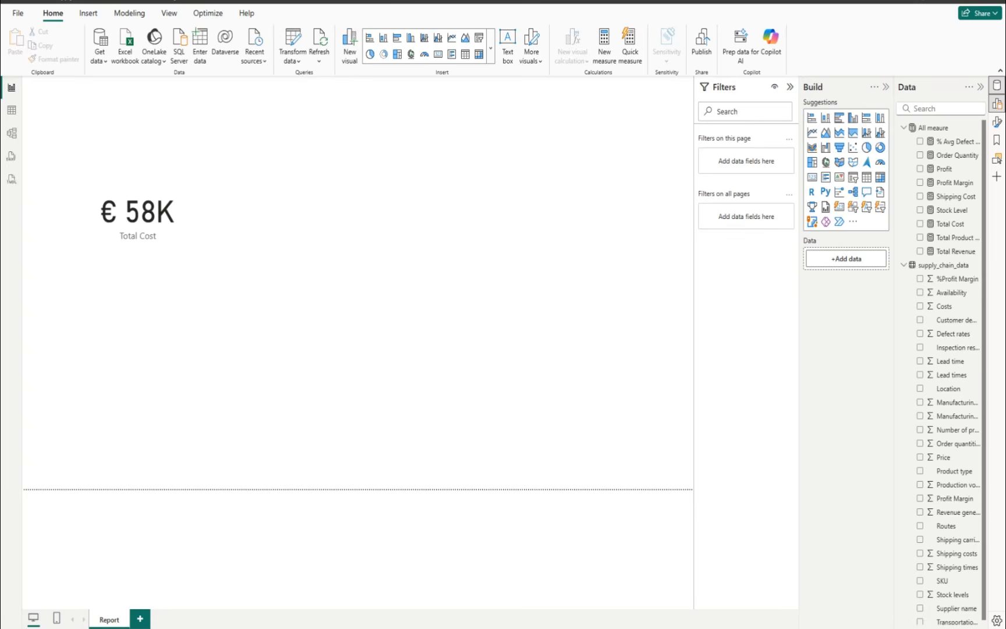
Step: Collapse the report filters and set the page's canvas background color to #EFE6D4
{"action": "left_click", "coordinate": [790, 88]}
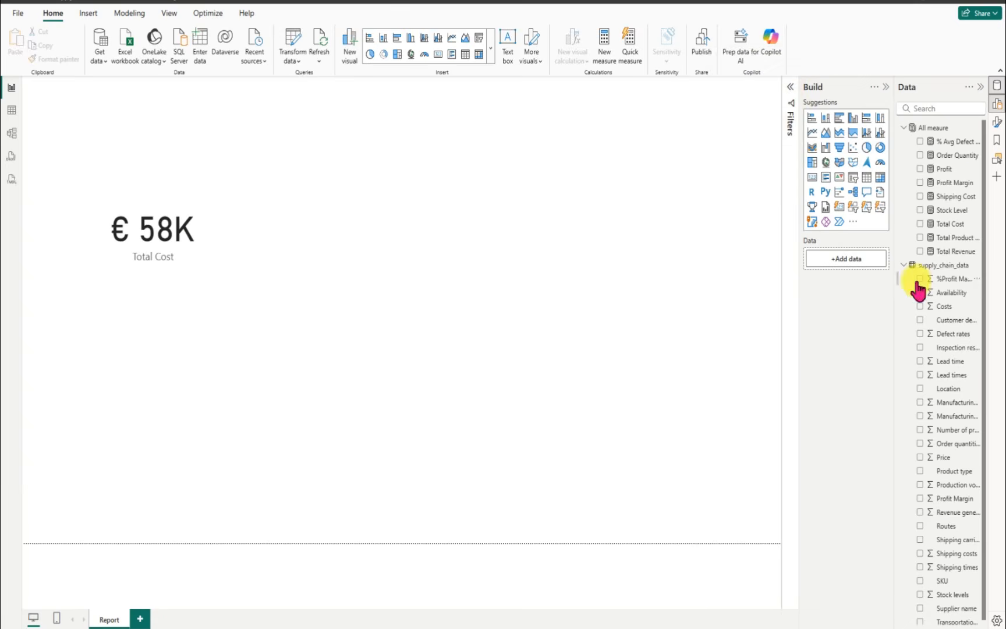
{"action": "left_click", "coordinate": [997, 122]}
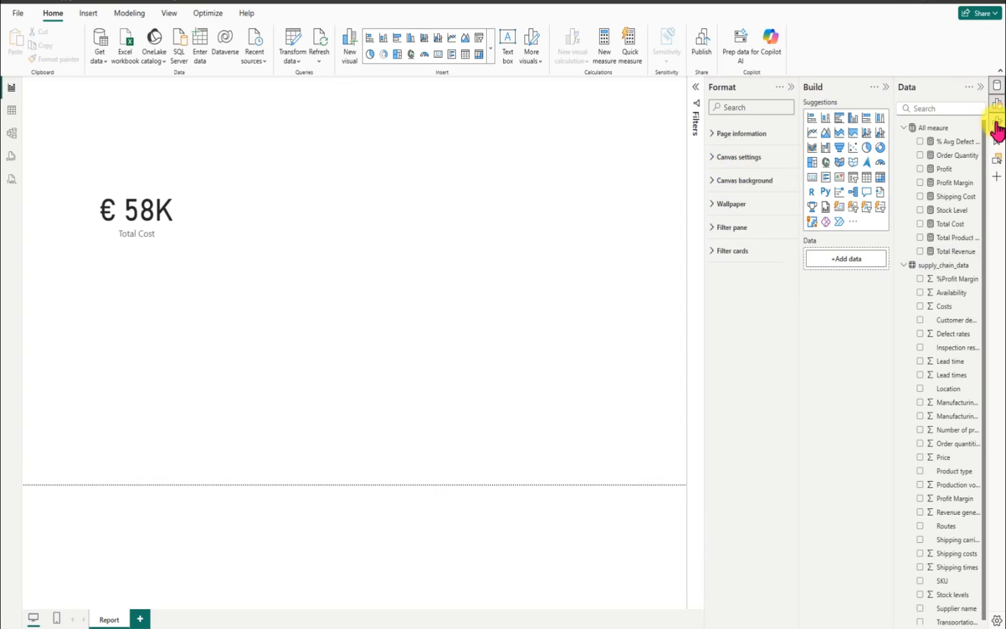
{"action": "left_click", "coordinate": [713, 185]}
{"action": "left_click", "coordinate": [734, 218]}
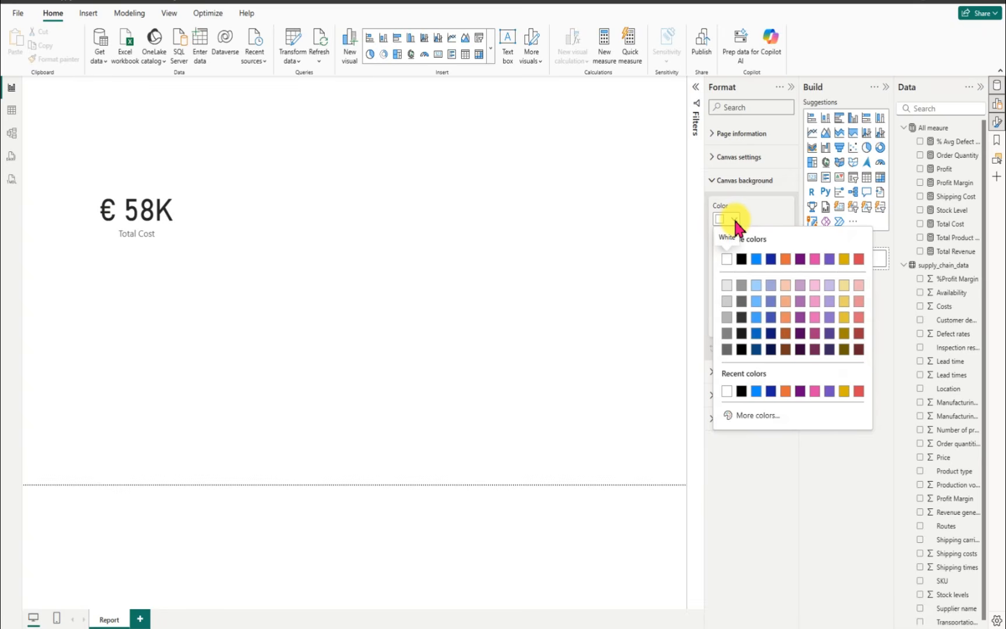
{"action": "left_click", "coordinate": [755, 415]}
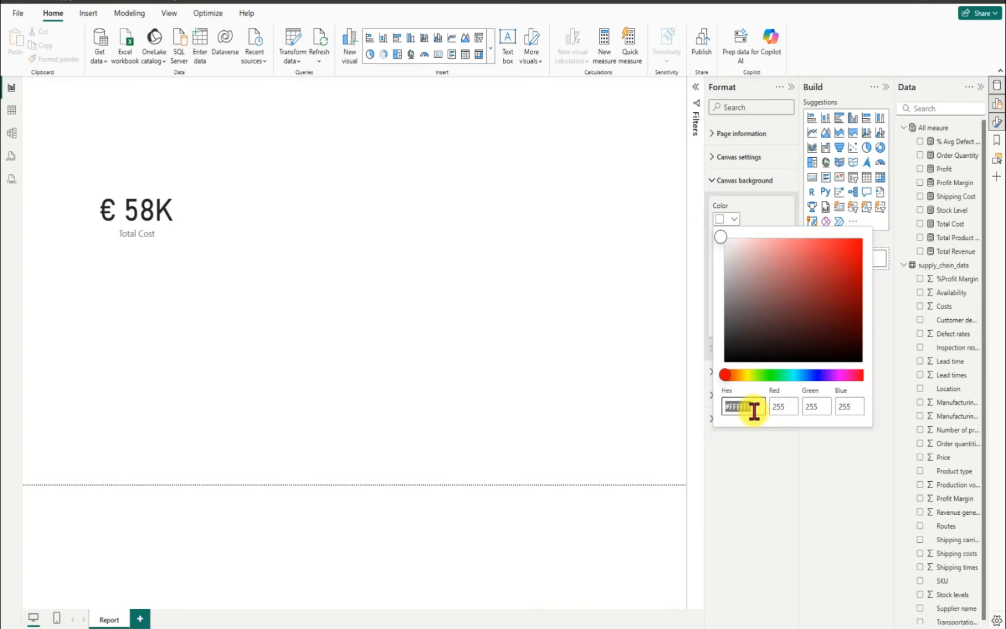
{"action": "key", "text": "BackSpace"}
{"action": "type", "text": "#EFE6D4"}
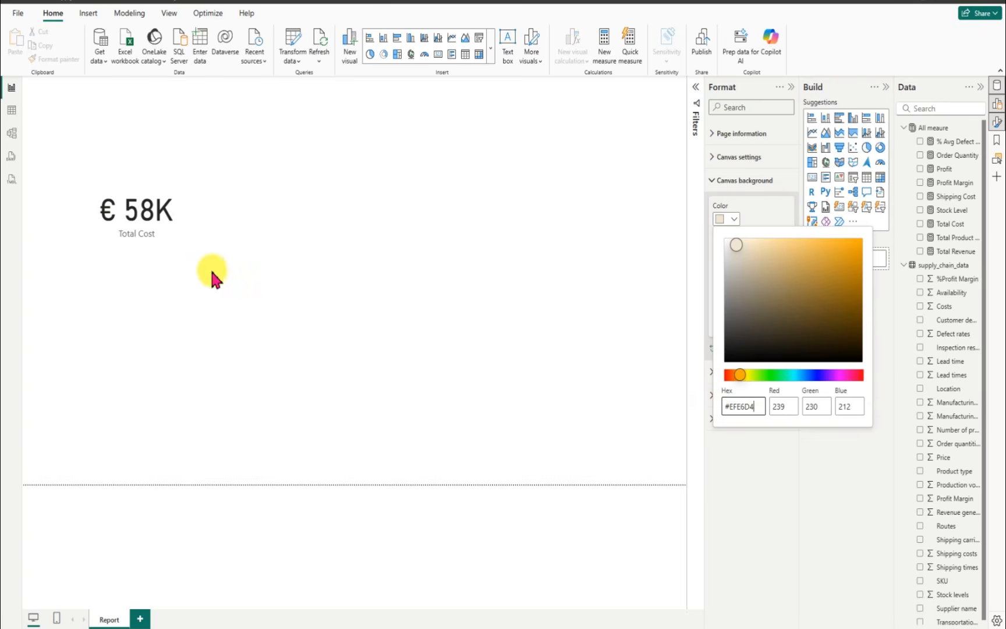
{"action": "left_click", "coordinate": [589, 399]}
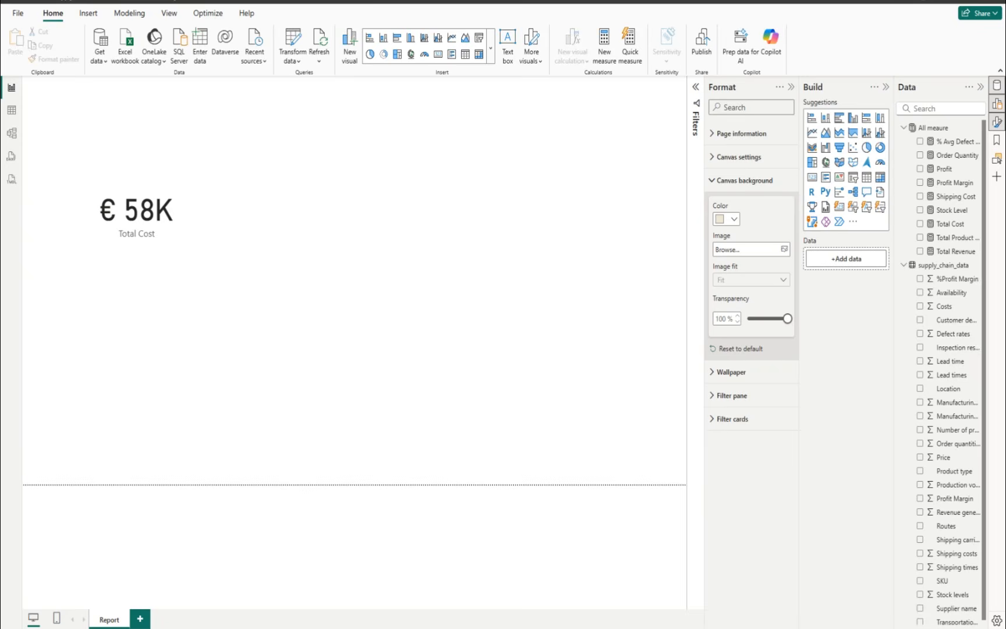
Step: Set the canvas background transparency to 88% and close the page formatting options
{"action": "left_click", "coordinate": [721, 320]}
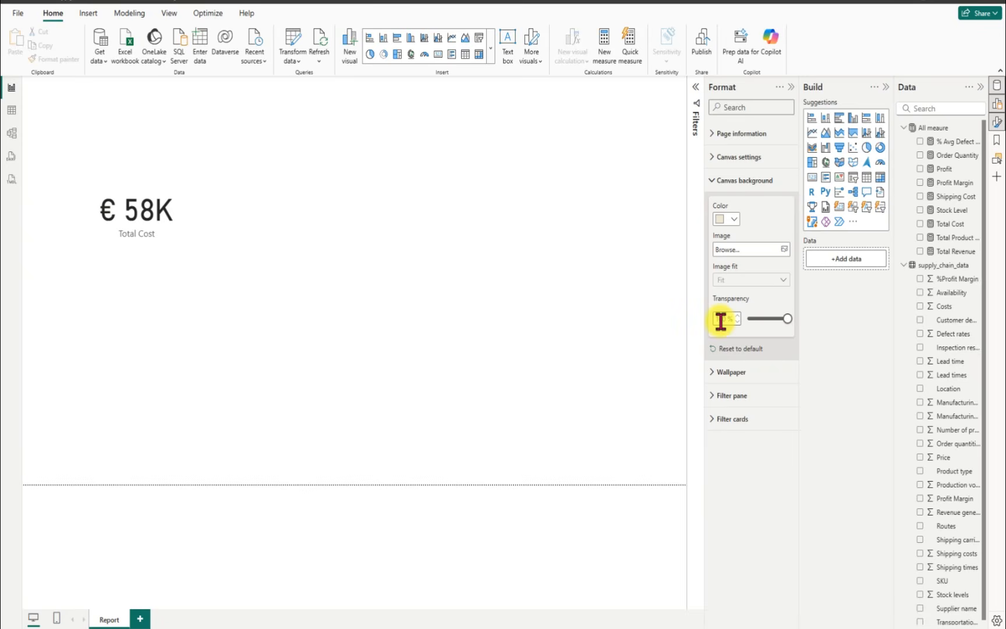
{"action": "type", "text": "88"}
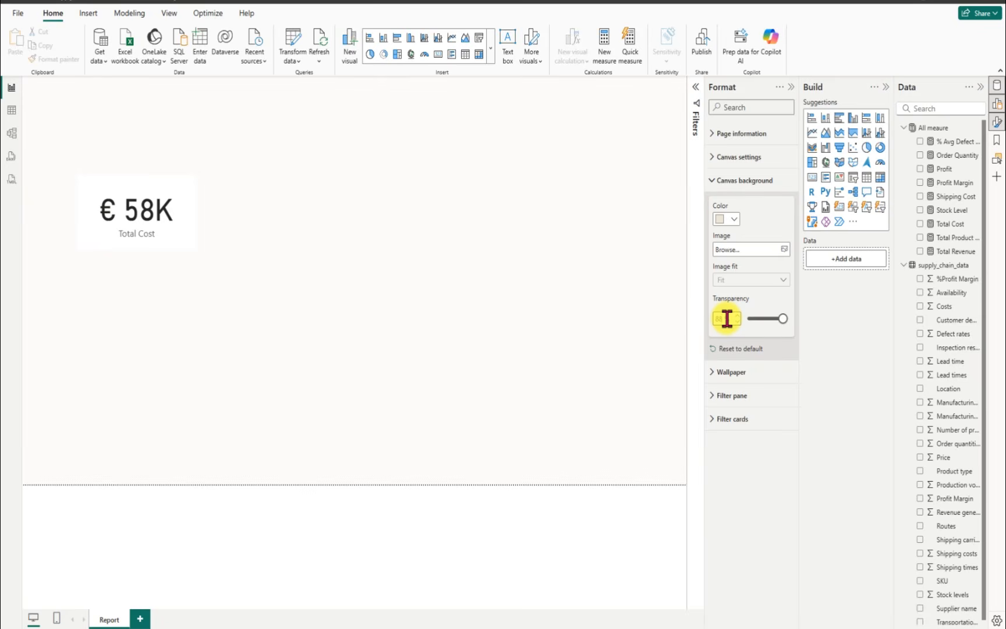
{"action": "left_click", "coordinate": [671, 330]}
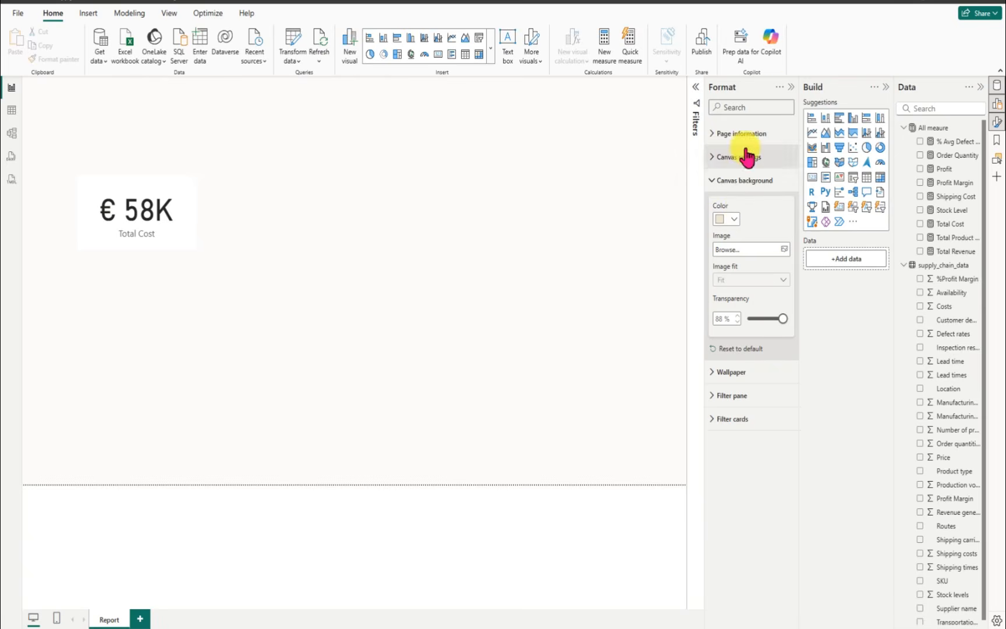
{"action": "left_click", "coordinate": [789, 87]}
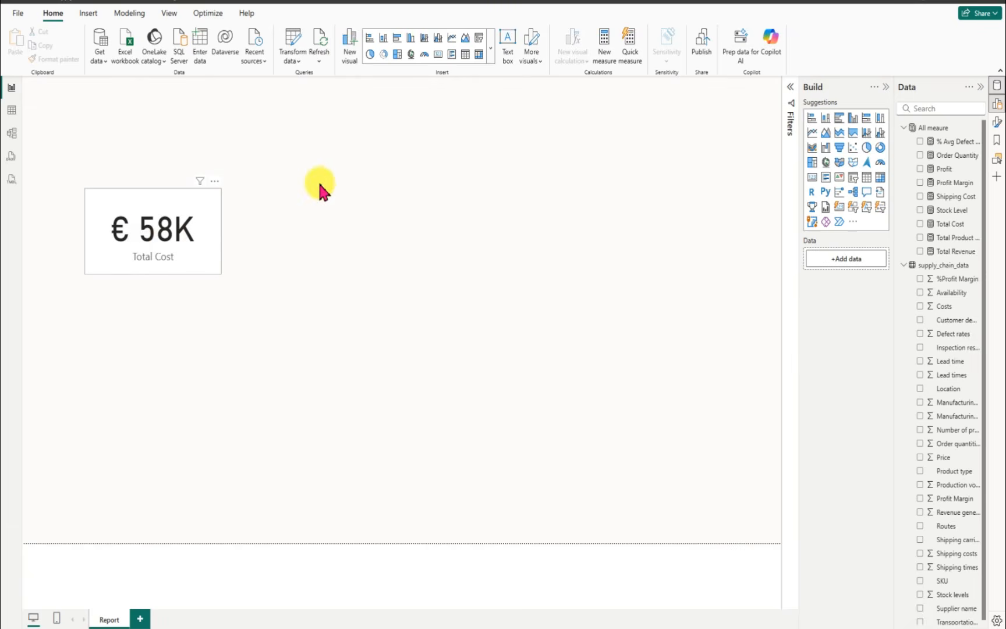
Step: Fit the card at a smaller size in the report page's upper-left corner and replace its Total Cost field with Total Revenue
{"action": "left_click_drag", "start_coordinate": [146, 230], "coordinate": [109, 157]}
{"action": "left_click_drag", "start_coordinate": [187, 191], "coordinate": [161, 167]}
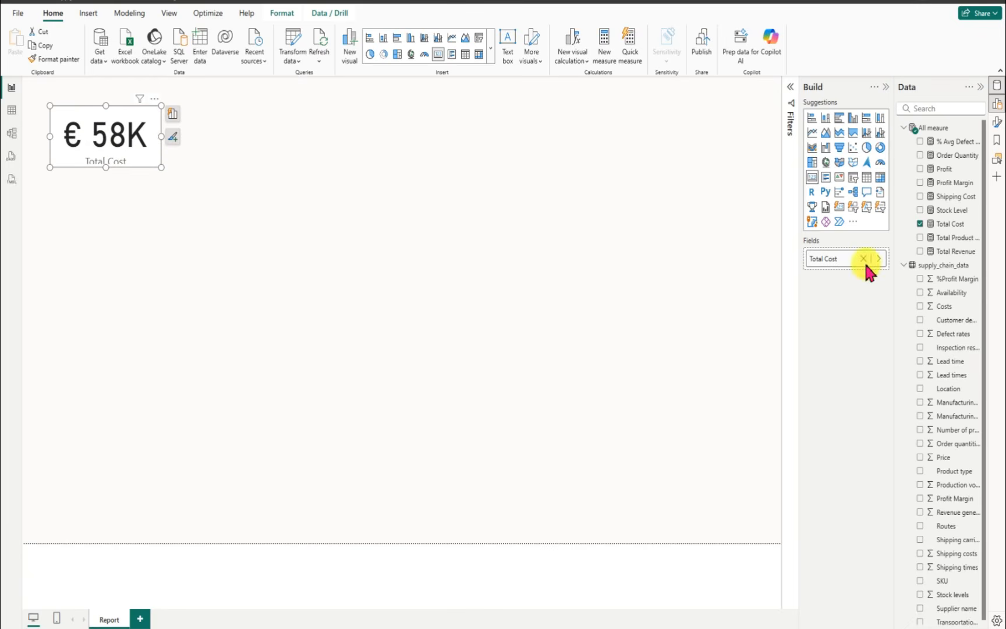
{"action": "left_click", "coordinate": [920, 225]}
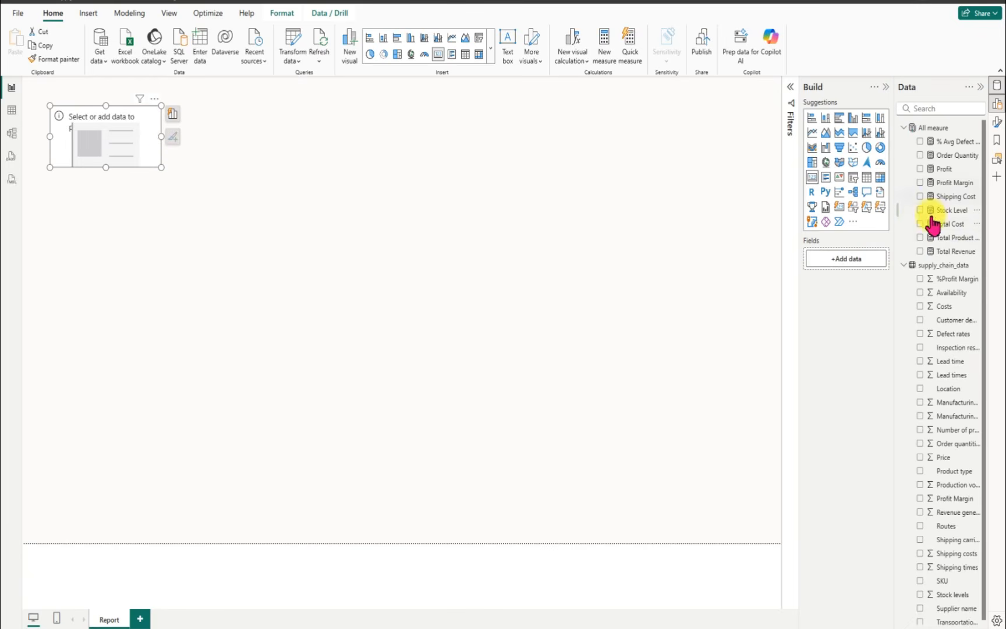
{"action": "left_click", "coordinate": [921, 251]}
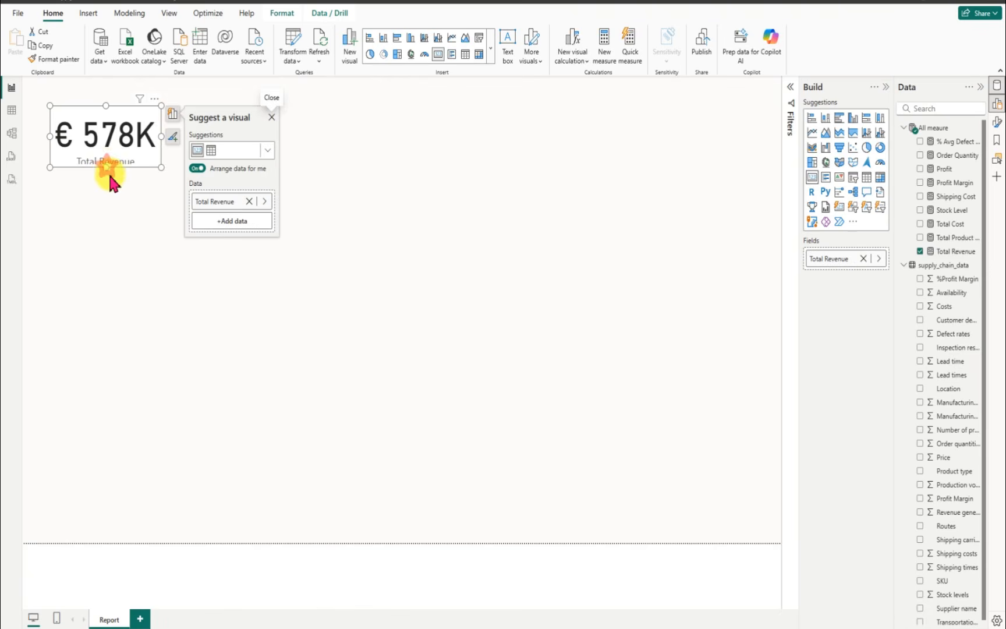
{"action": "left_click_drag", "start_coordinate": [106, 168], "coordinate": [106, 180]}
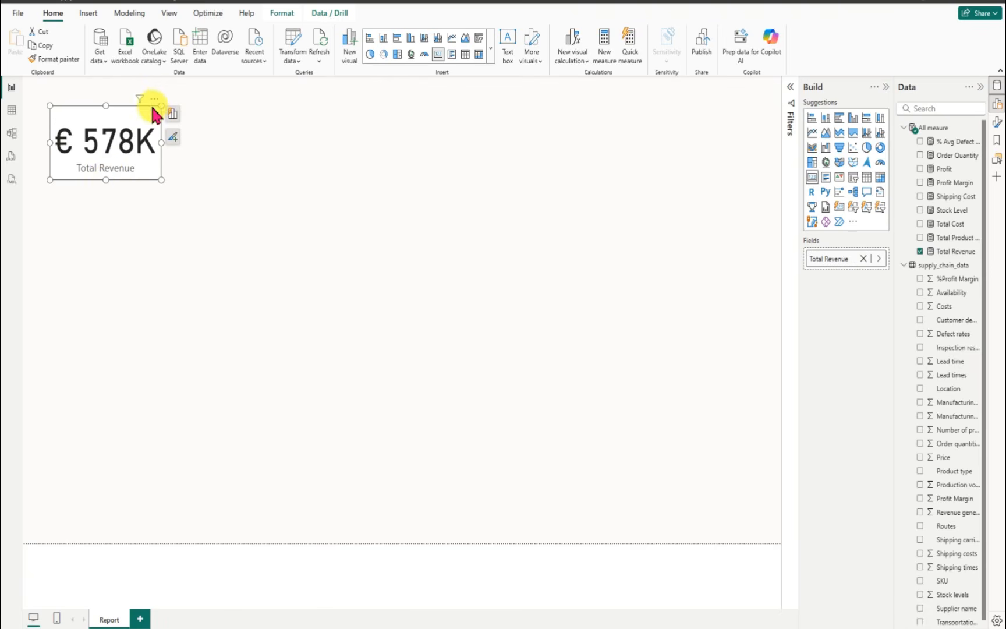
Step: Turn off the Total Revenue card's category label and turn on its title
{"action": "left_click", "coordinate": [155, 101]}
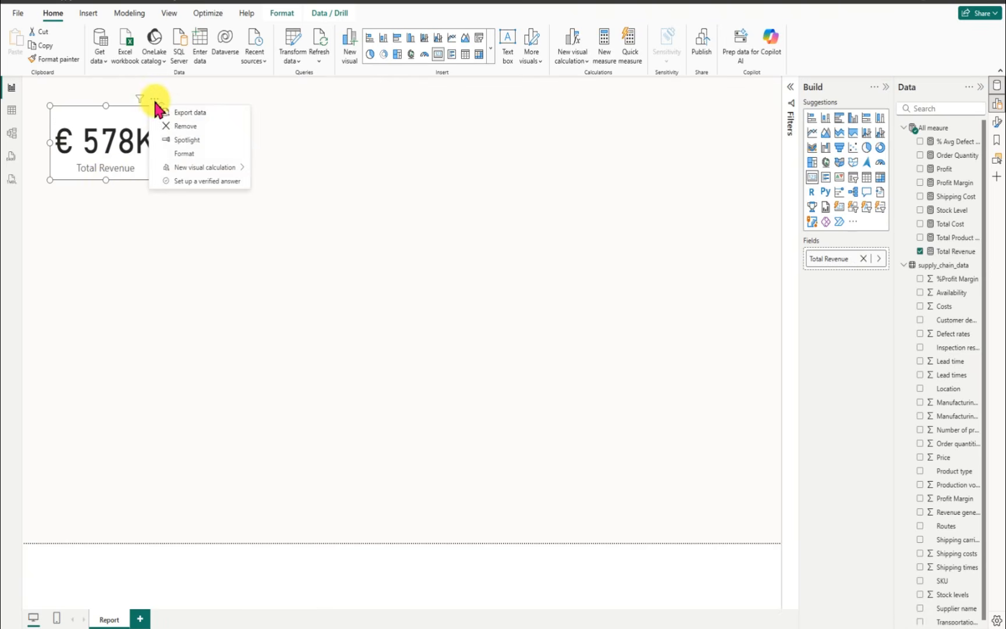
{"action": "left_click", "coordinate": [184, 154]}
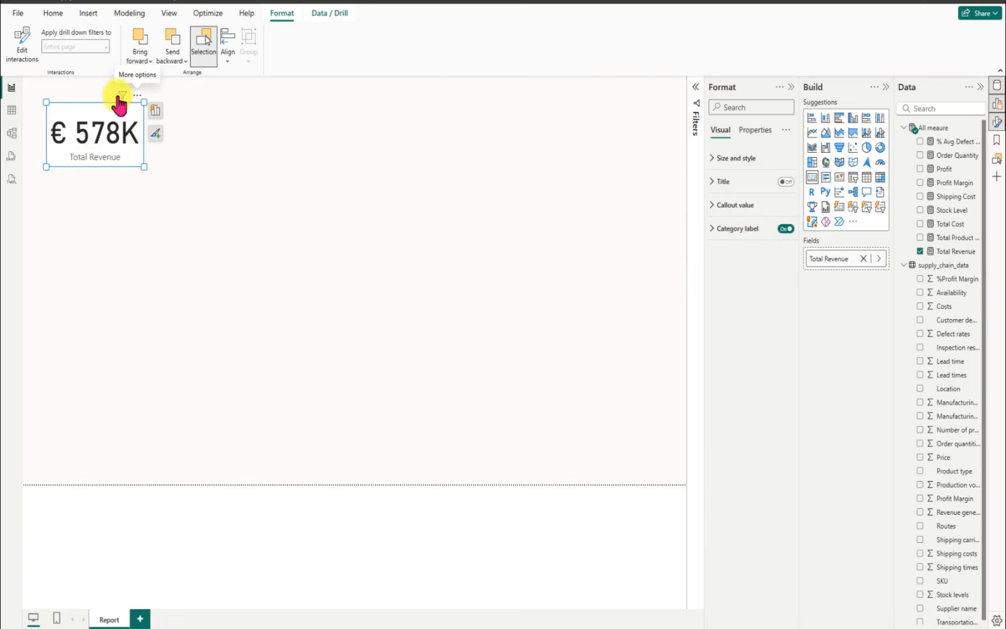
{"action": "left_click", "coordinate": [786, 229]}
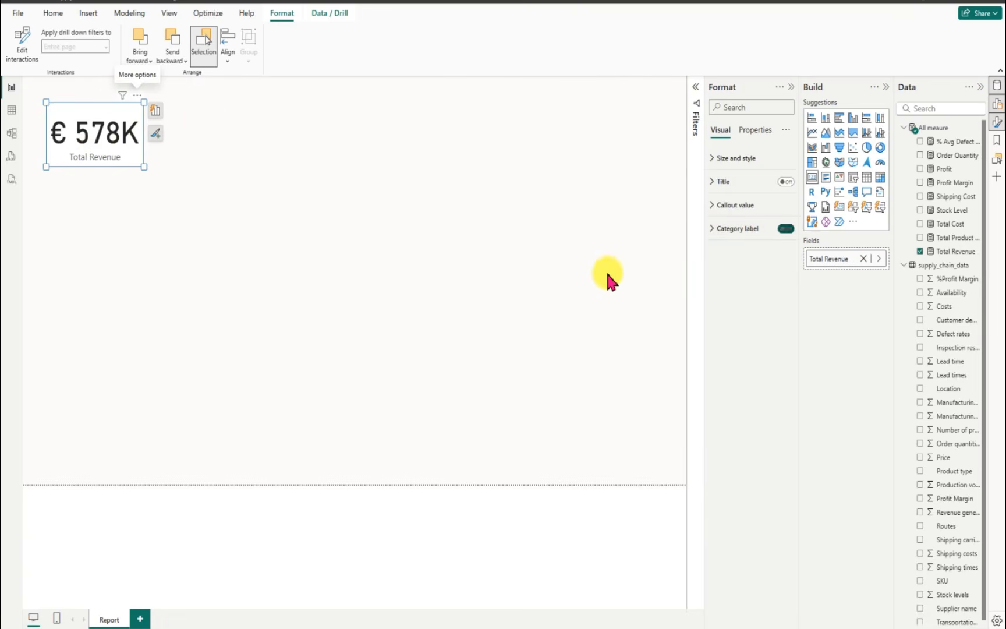
{"action": "left_click", "coordinate": [785, 183]}
Step: Set the card's title text to Total Revenue and center it horizontally
{"action": "left_click", "coordinate": [711, 184]}
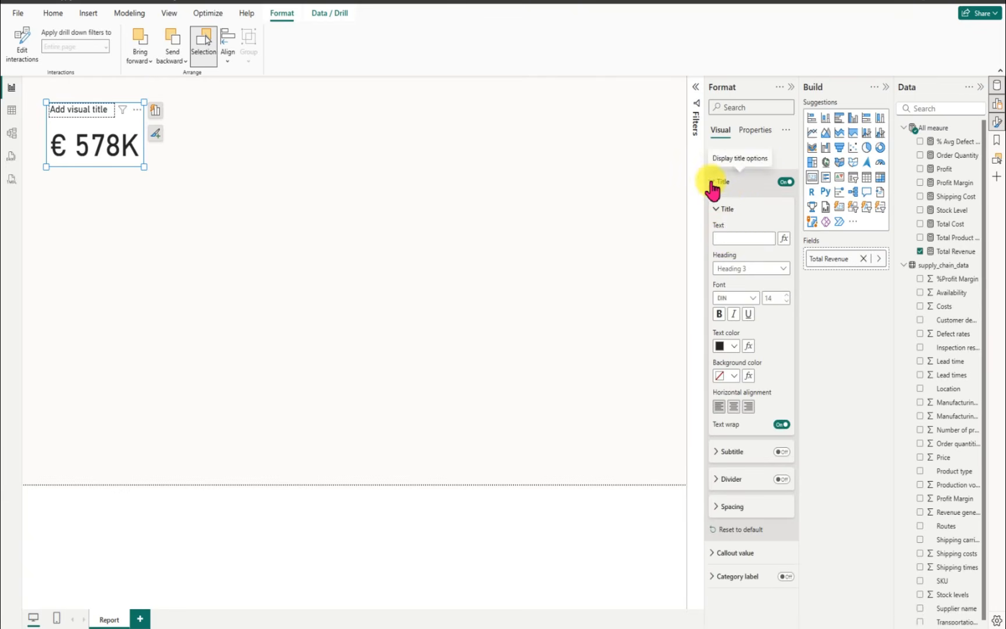
{"action": "left_click", "coordinate": [729, 239]}
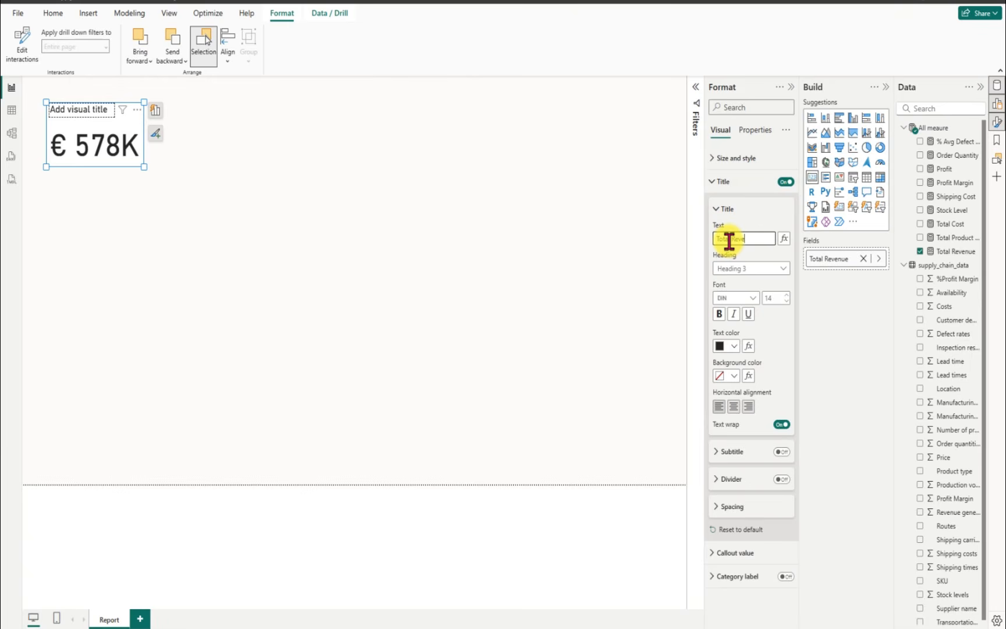
{"action": "type", "text": "Total Revenue"}
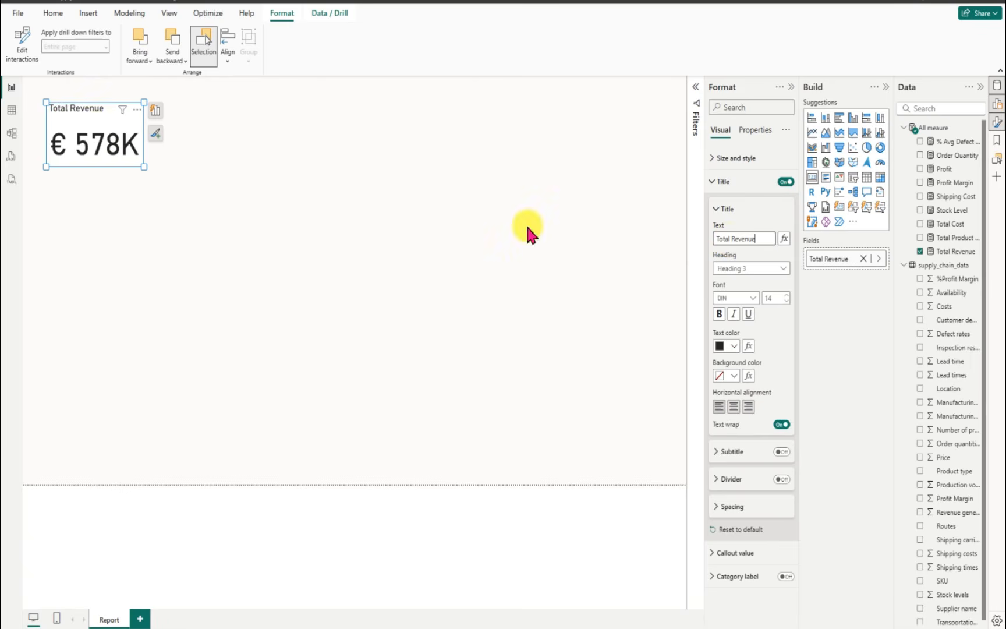
{"action": "left_click", "coordinate": [733, 406]}
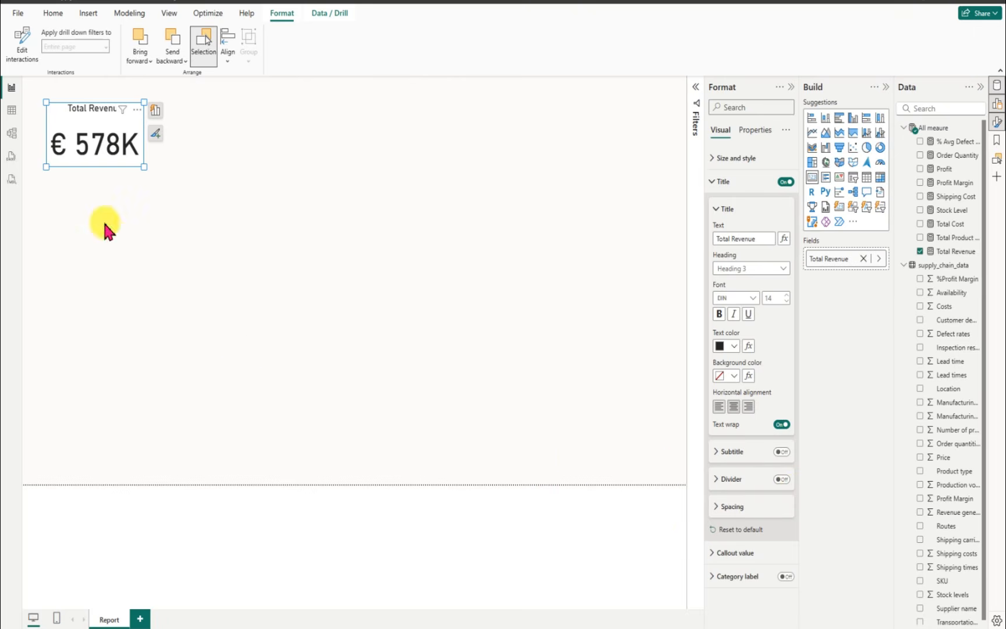
Step: Set the Total Revenue card's callout value font size to 35 and shrink the card to about 76 high
{"action": "left_click", "coordinate": [712, 553]}
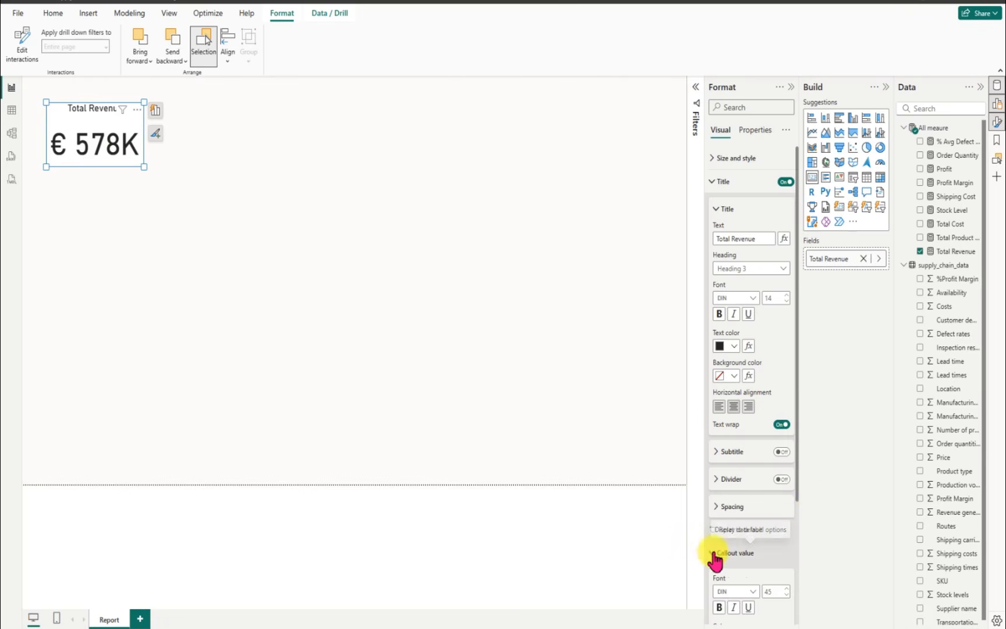
{"action": "left_click_drag", "start_coordinate": [798, 495], "coordinate": [789, 604]}
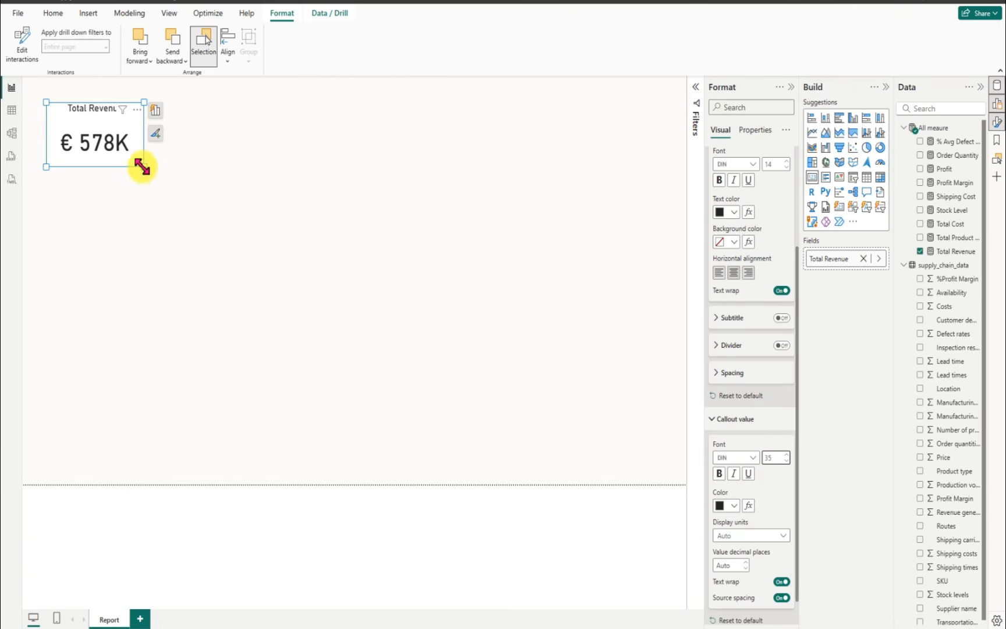
{"action": "left_click_drag", "start_coordinate": [142, 167], "coordinate": [142, 145]}
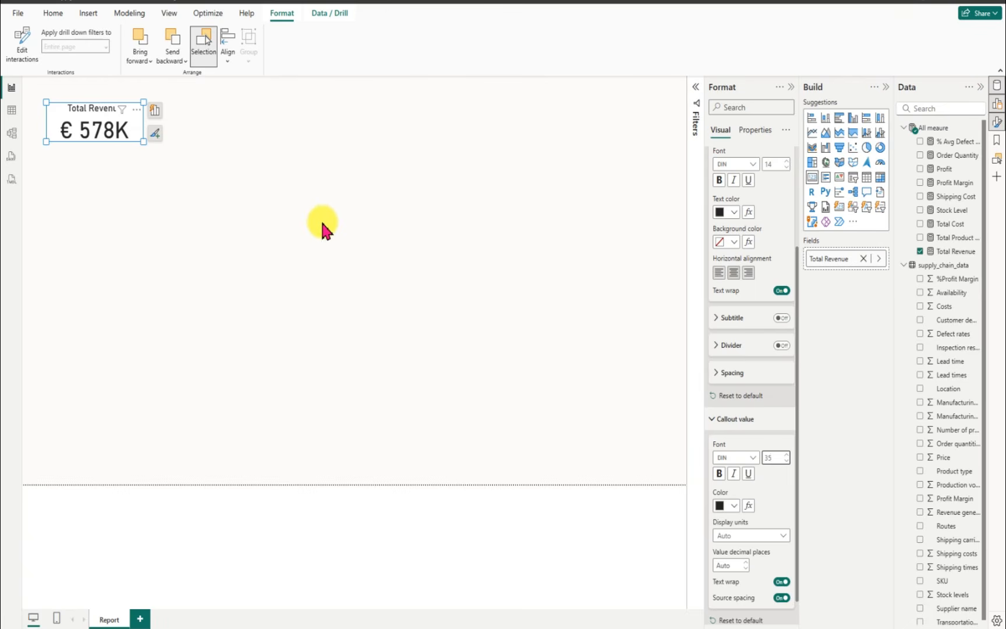
{"action": "left_click_drag", "start_coordinate": [142, 143], "coordinate": [147, 157]}
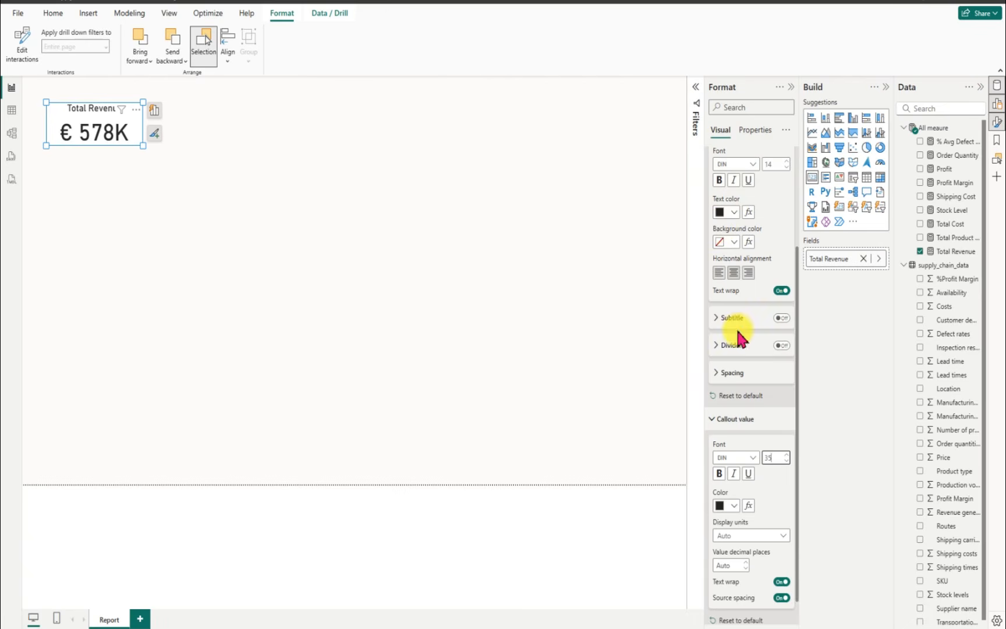
Step: Turn off the Total Revenue card's background and turn on its visual border
{"action": "scroll", "coordinate": [739, 337], "scroll_direction": "up", "scroll_amount": 3}
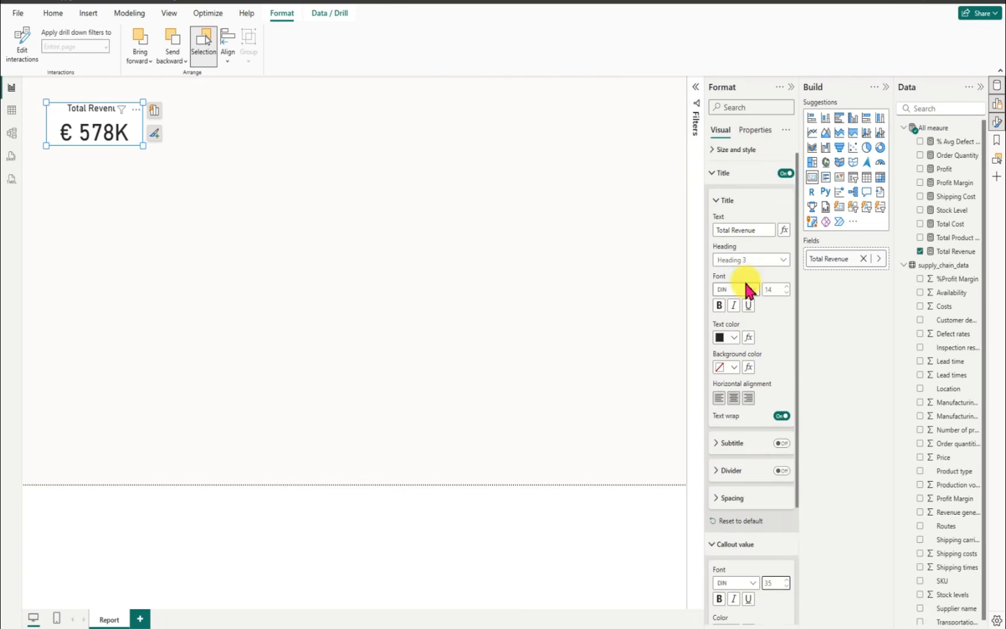
{"action": "left_click", "coordinate": [713, 160]}
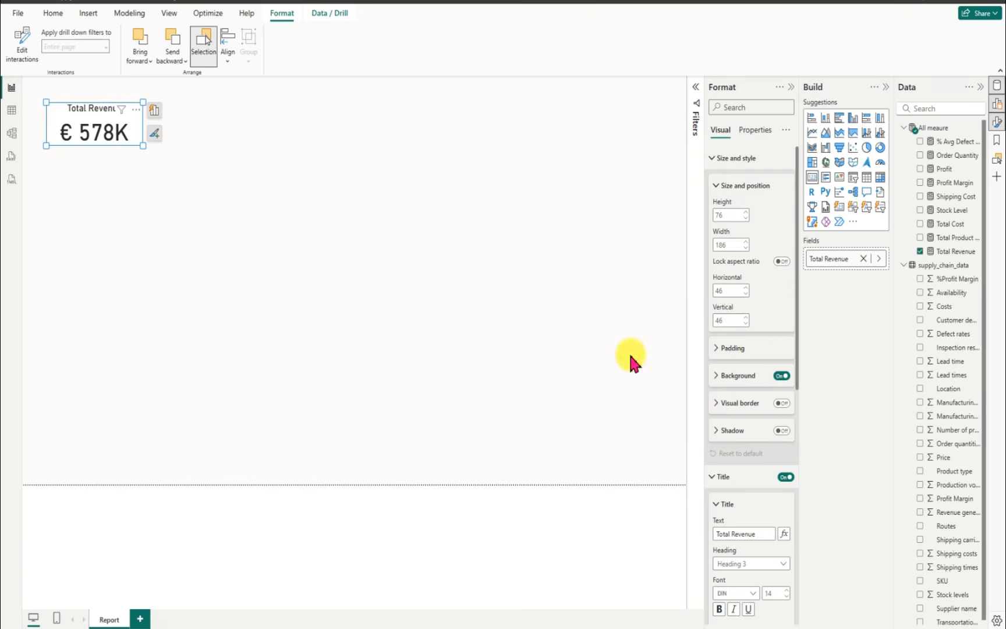
{"action": "left_click", "coordinate": [782, 376]}
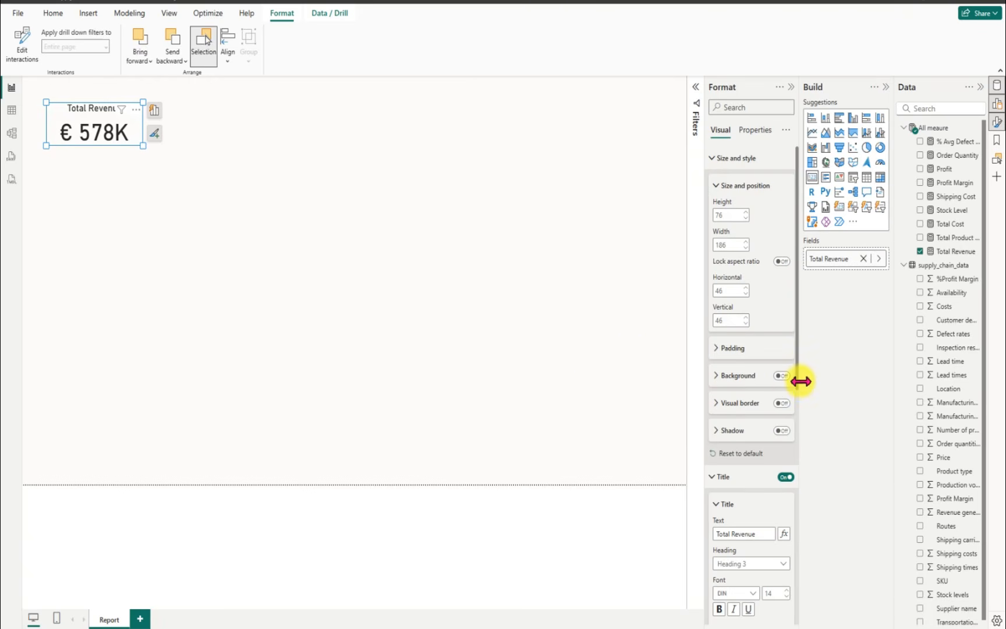
{"action": "left_click_drag", "start_coordinate": [797, 387], "coordinate": [796, 428]}
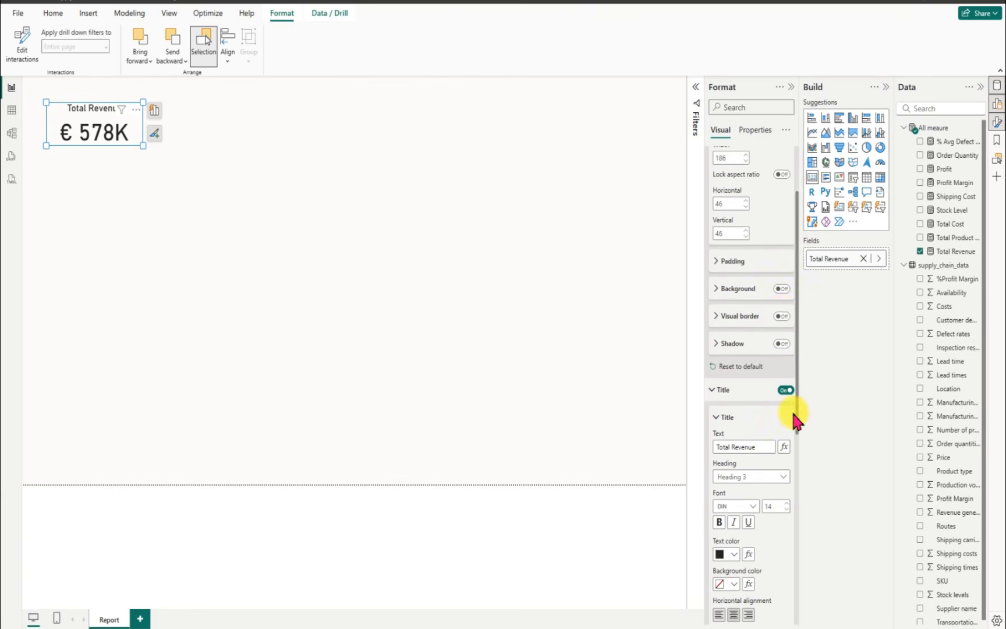
{"action": "left_click", "coordinate": [781, 316]}
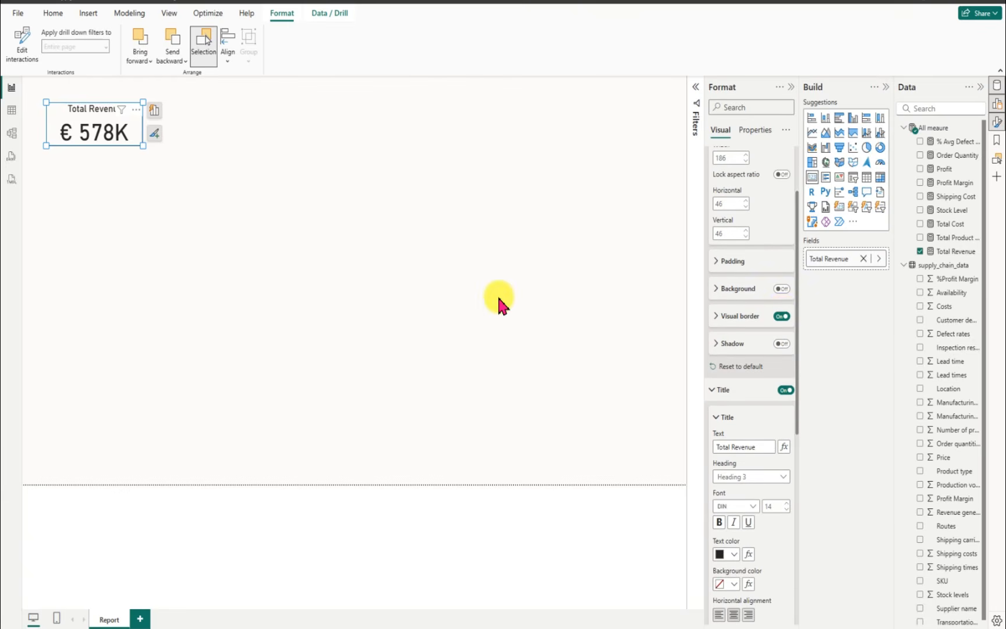
{"action": "left_click", "coordinate": [222, 200]}
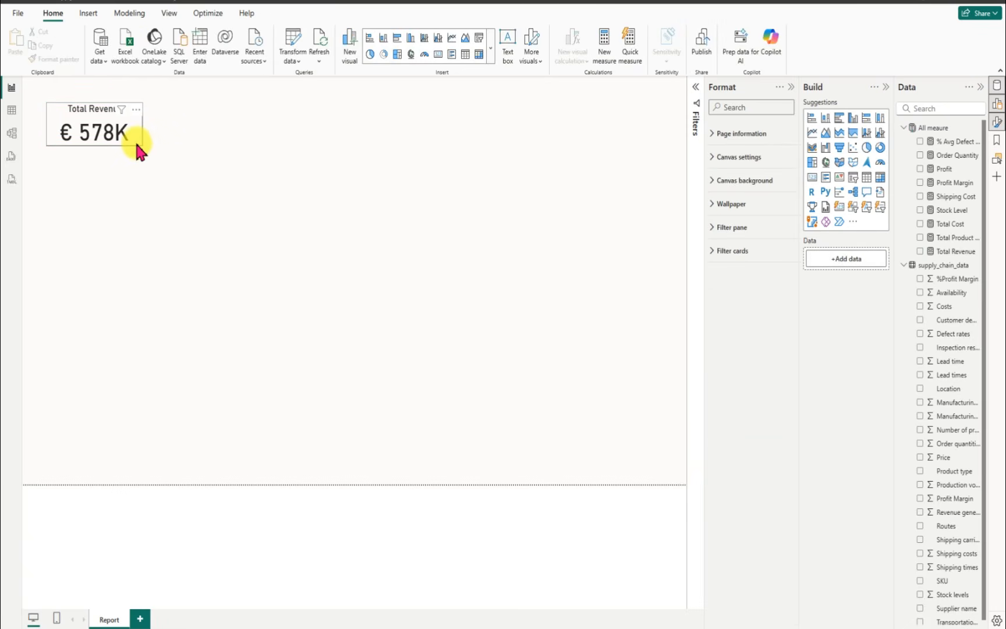
Step: Set the Total Revenue card's visual border color to the custom hex value #EFE6D4
{"action": "left_click", "coordinate": [135, 144]}
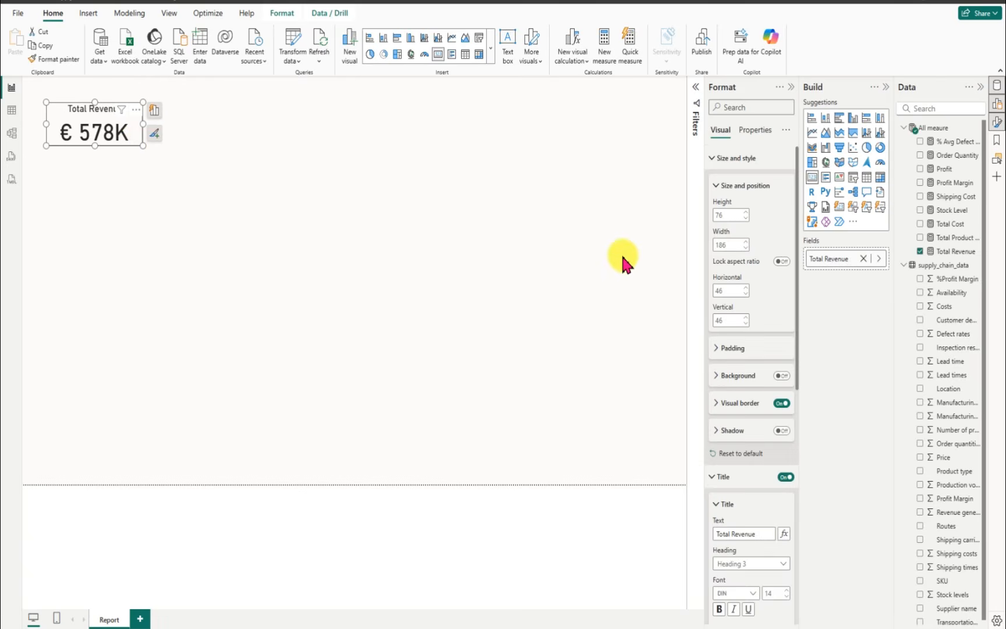
{"action": "left_click", "coordinate": [717, 410]}
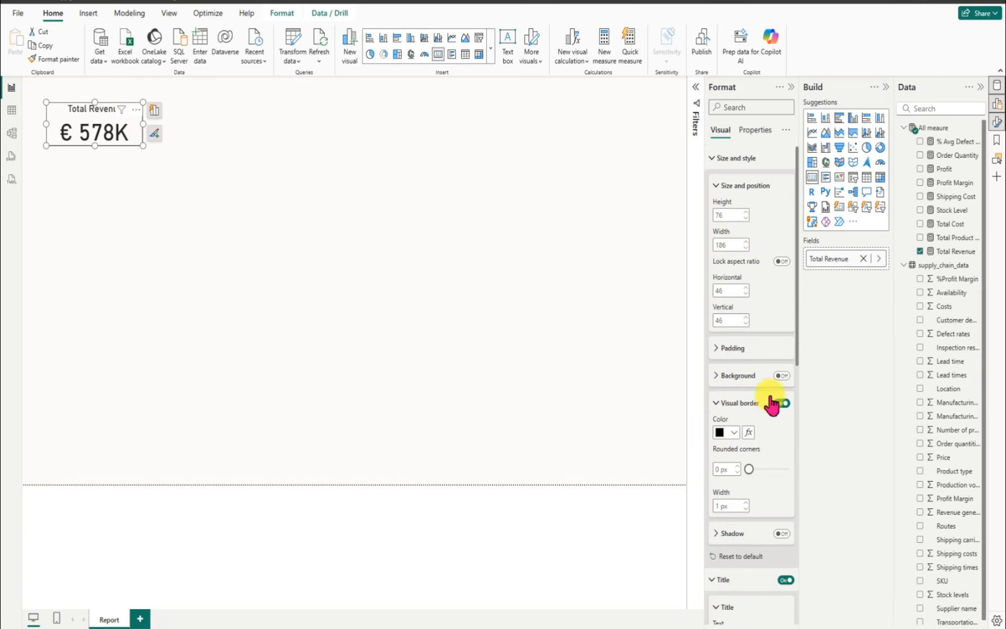
{"action": "left_click_drag", "start_coordinate": [797, 360], "coordinate": [798, 416]}
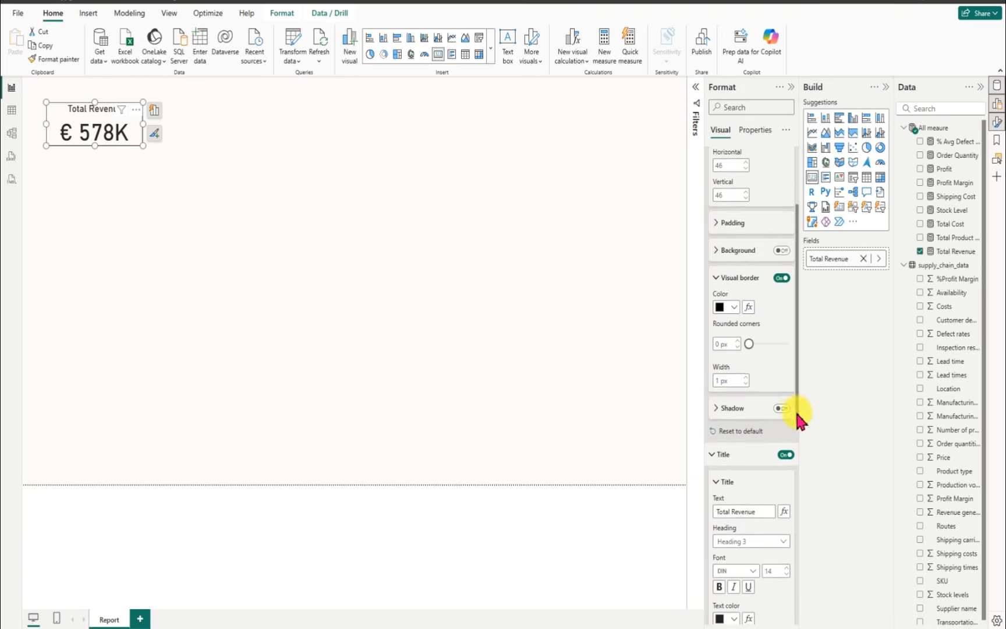
{"action": "left_click", "coordinate": [734, 304]}
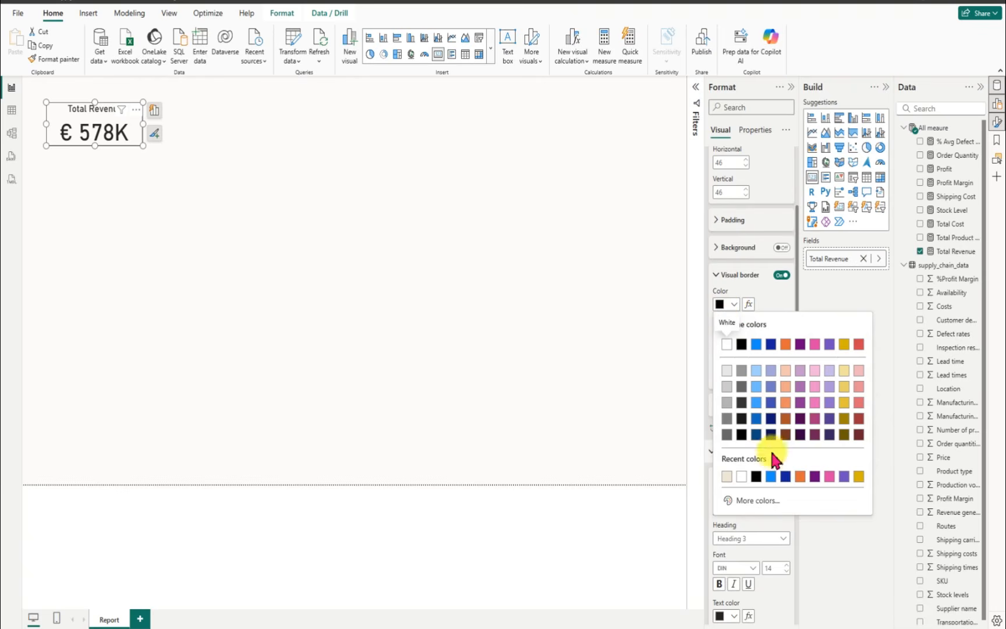
{"action": "left_click", "coordinate": [764, 502]}
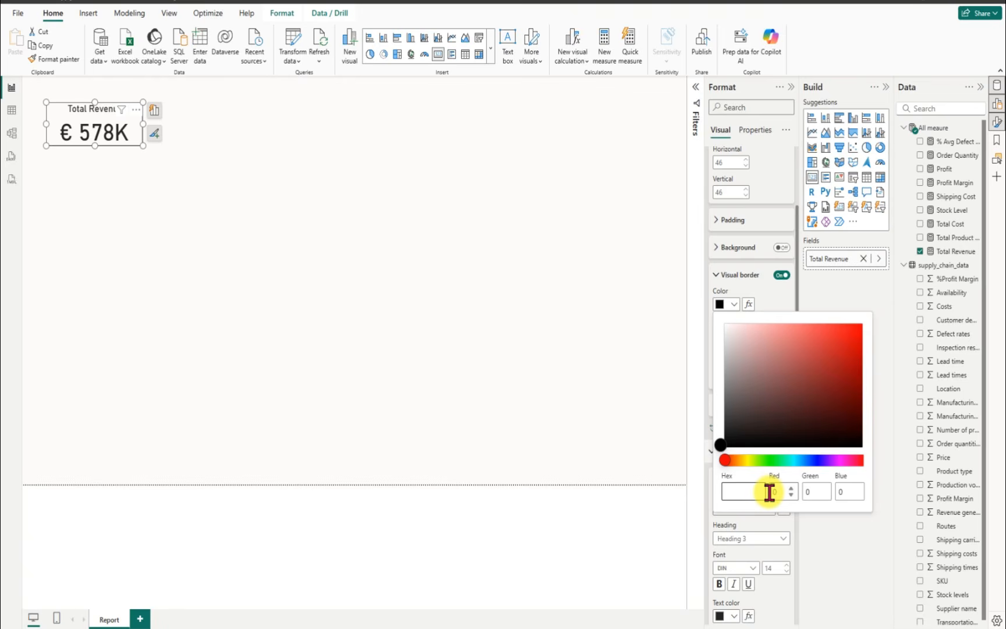
{"action": "type", "text": "#EFE6D4"}
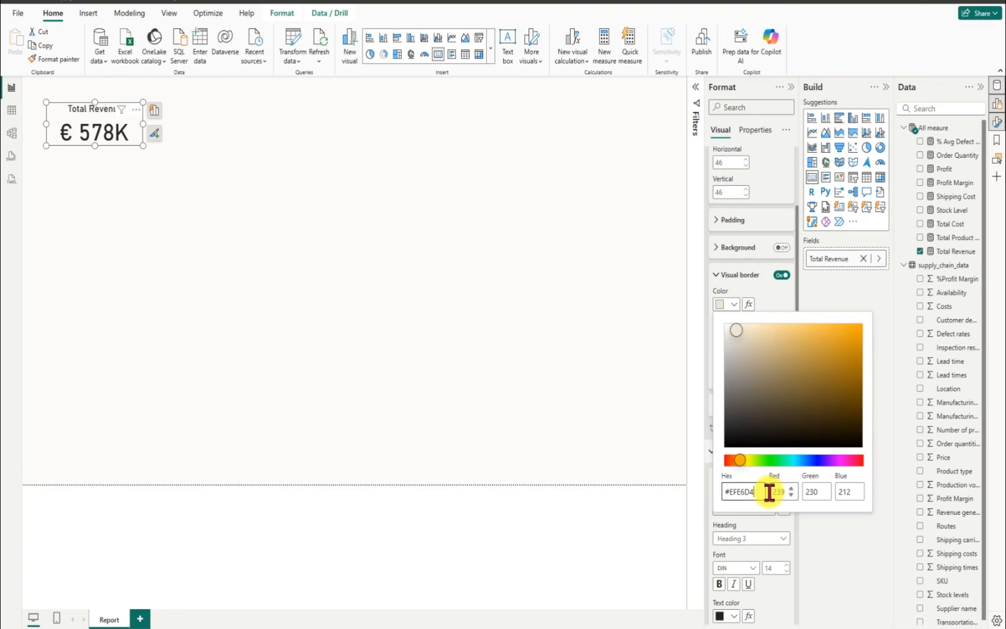
{"action": "left_click", "coordinate": [358, 256]}
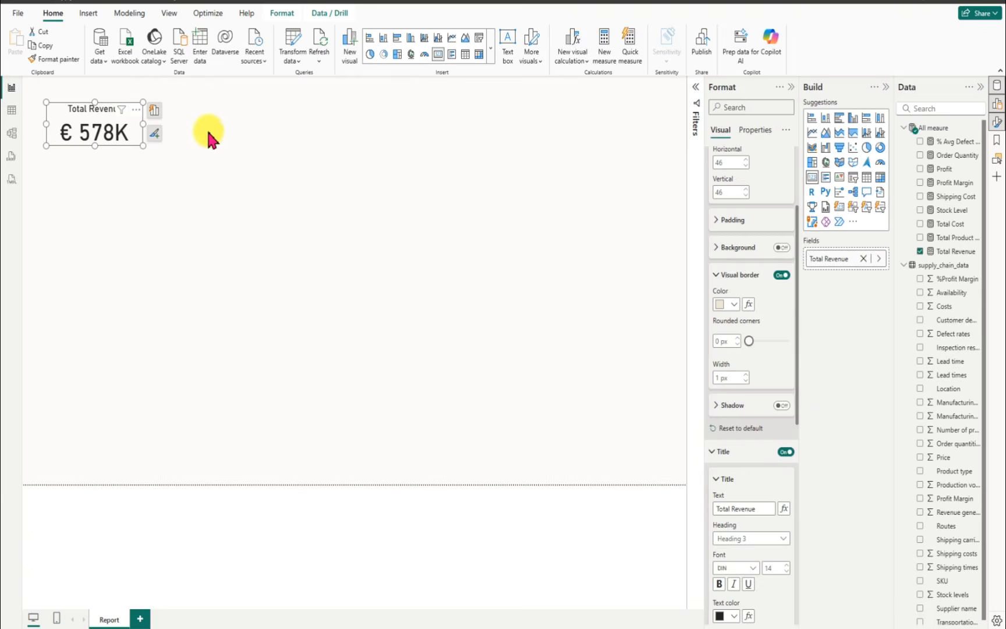
{"action": "left_click", "coordinate": [172, 138]}
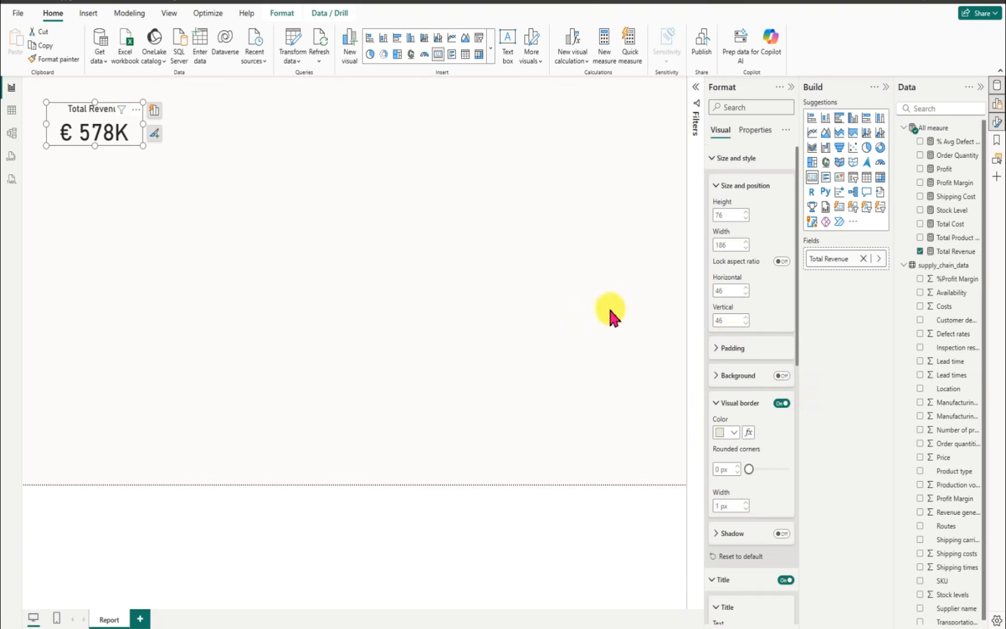
Step: Round the Total Revenue card's border corners to 19 px and turn on its shadow
{"action": "left_click_drag", "start_coordinate": [799, 359], "coordinate": [802, 434]}
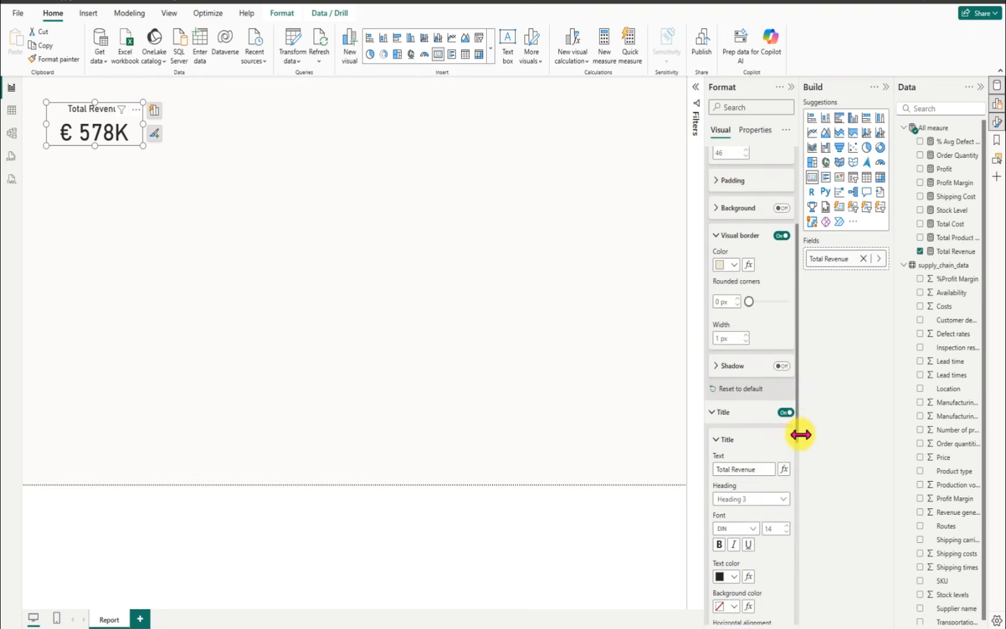
{"action": "left_click", "coordinate": [782, 363]}
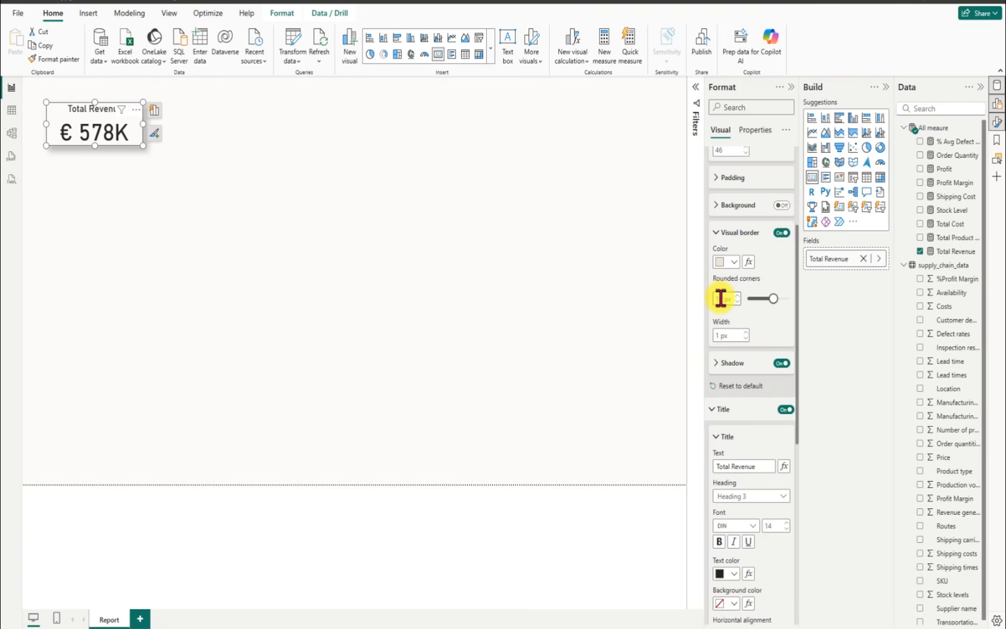
{"action": "left_click", "coordinate": [170, 211]}
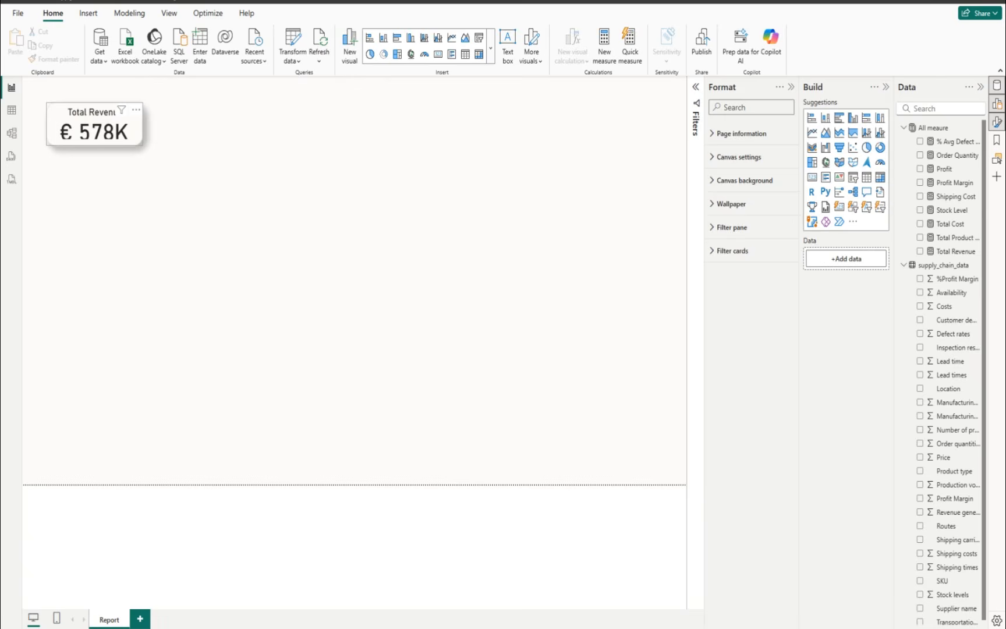
Step: Set the Total Revenue card title's background color to the custom hex value #059DE1
{"action": "left_click", "coordinate": [94, 124]}
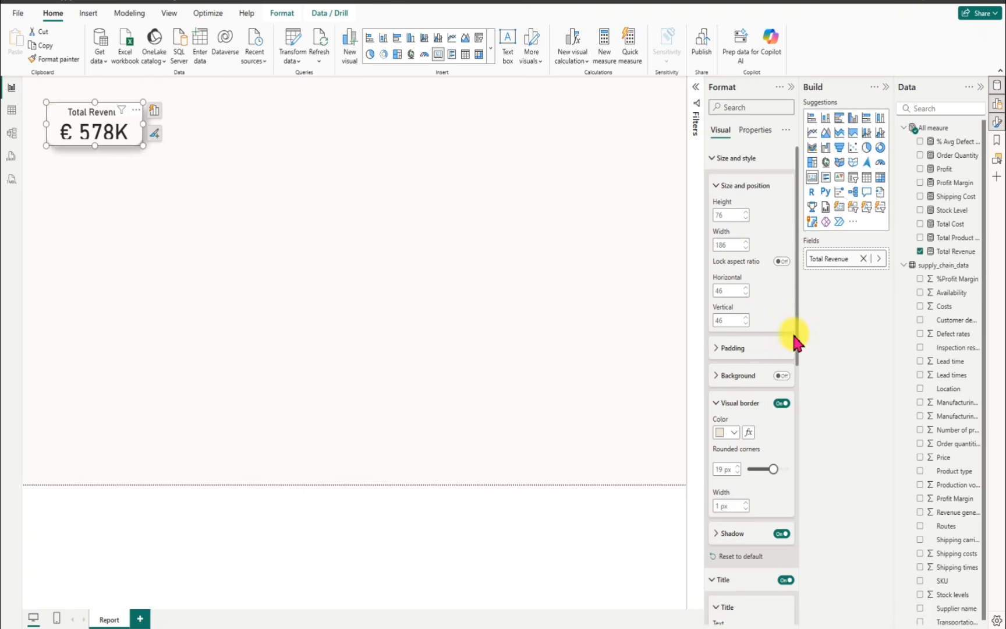
{"action": "left_click_drag", "start_coordinate": [796, 338], "coordinate": [789, 516]}
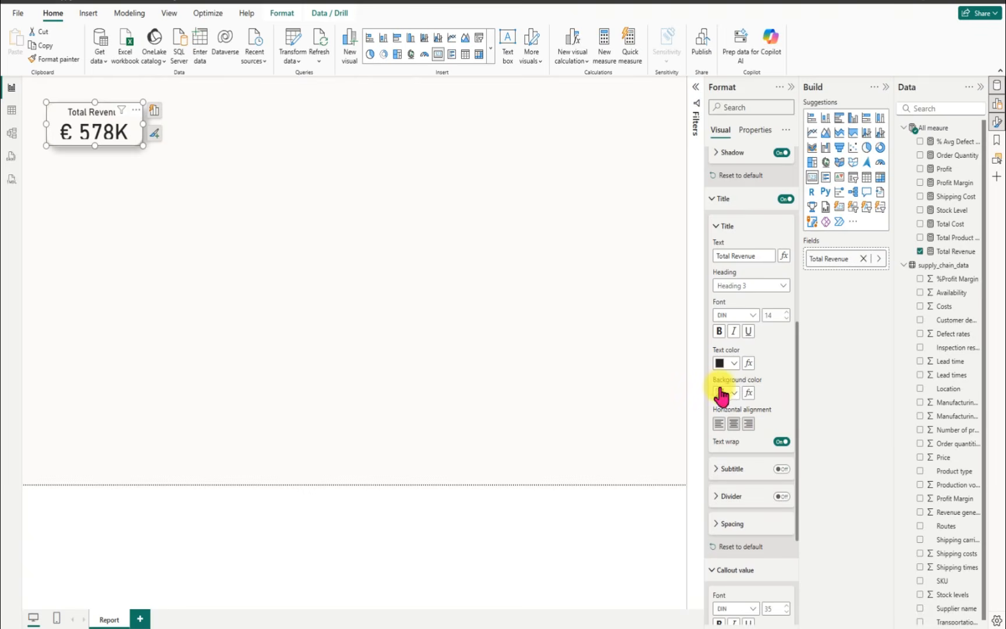
{"action": "left_click", "coordinate": [734, 393]}
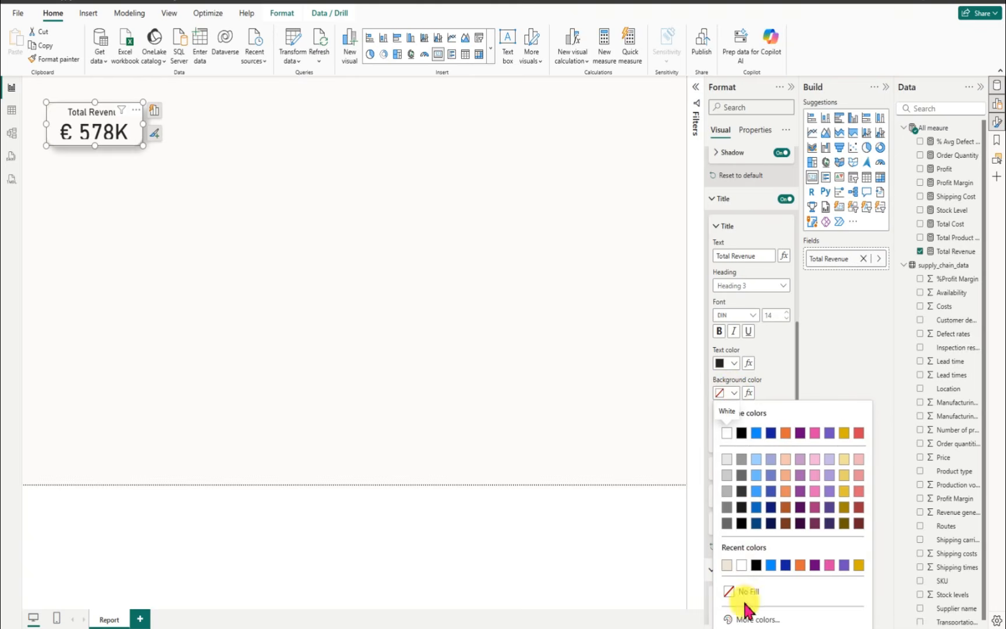
{"action": "left_click", "coordinate": [748, 619]}
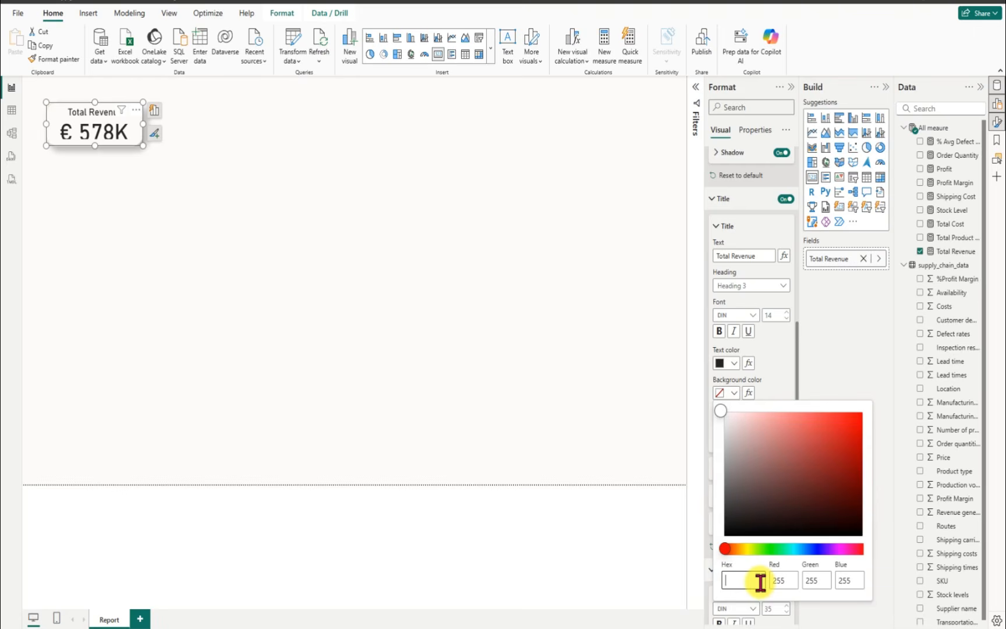
{"action": "type", "text": "#059DE1"}
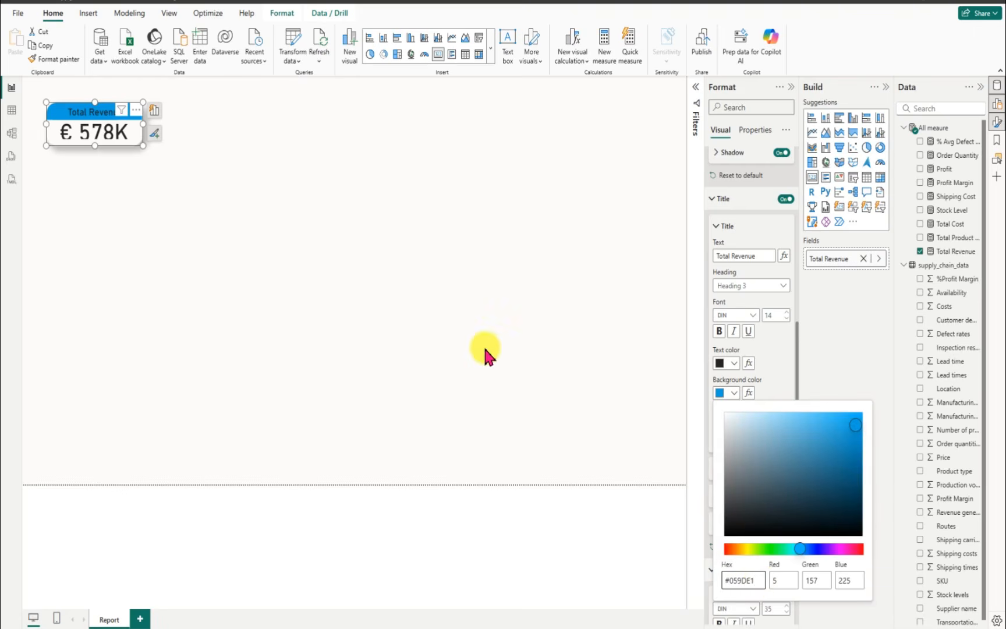
{"action": "left_click", "coordinate": [393, 242]}
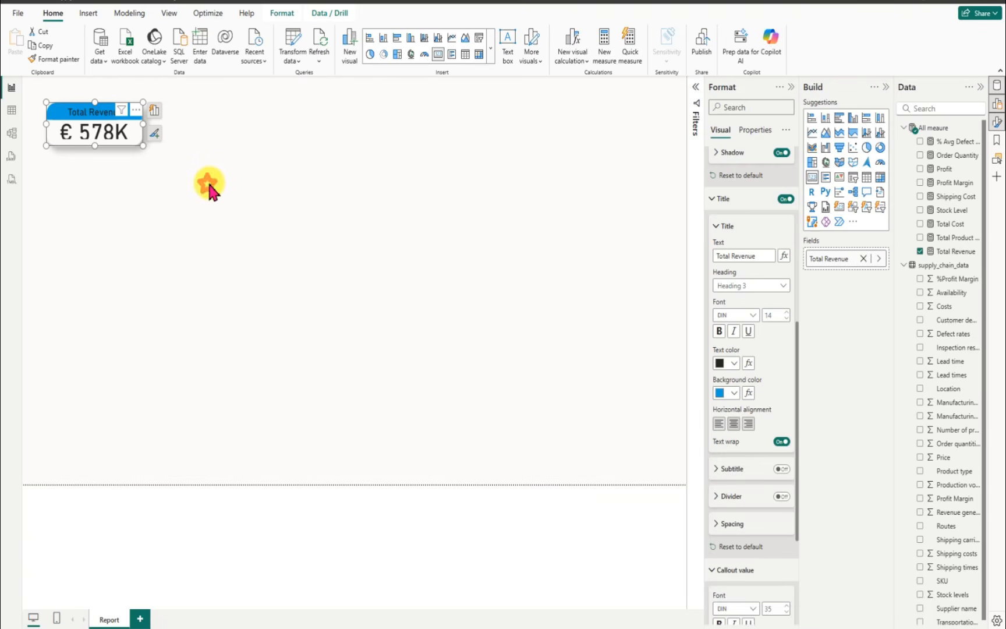
{"action": "left_click", "coordinate": [249, 162]}
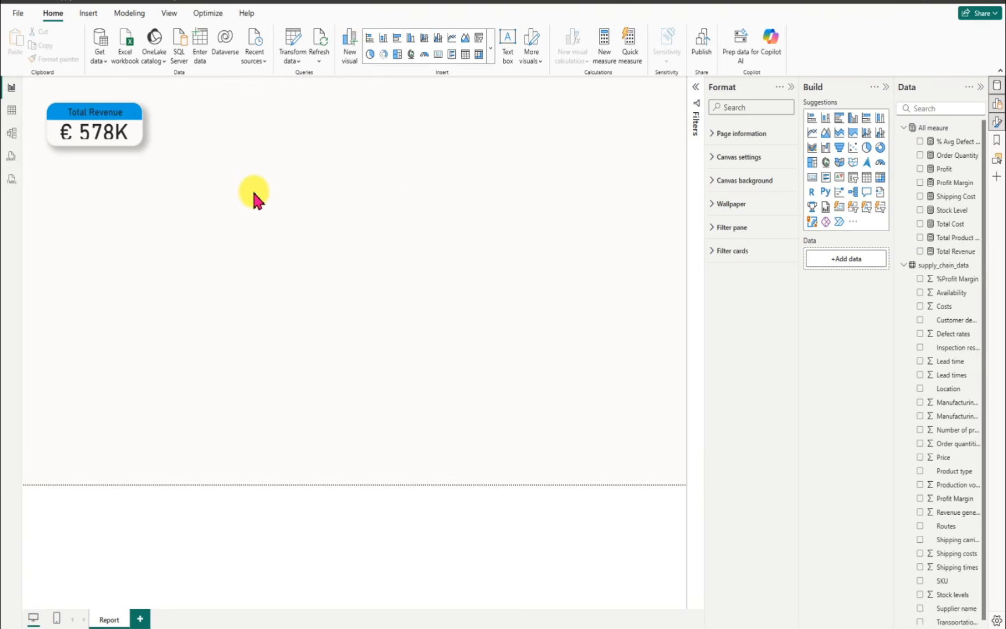
Step: Stretch the Total Revenue card downward to a height of about 82, keeping its width
{"action": "left_click", "coordinate": [95, 146]}
{"action": "left_click_drag", "start_coordinate": [95, 147], "coordinate": [167, 197]}
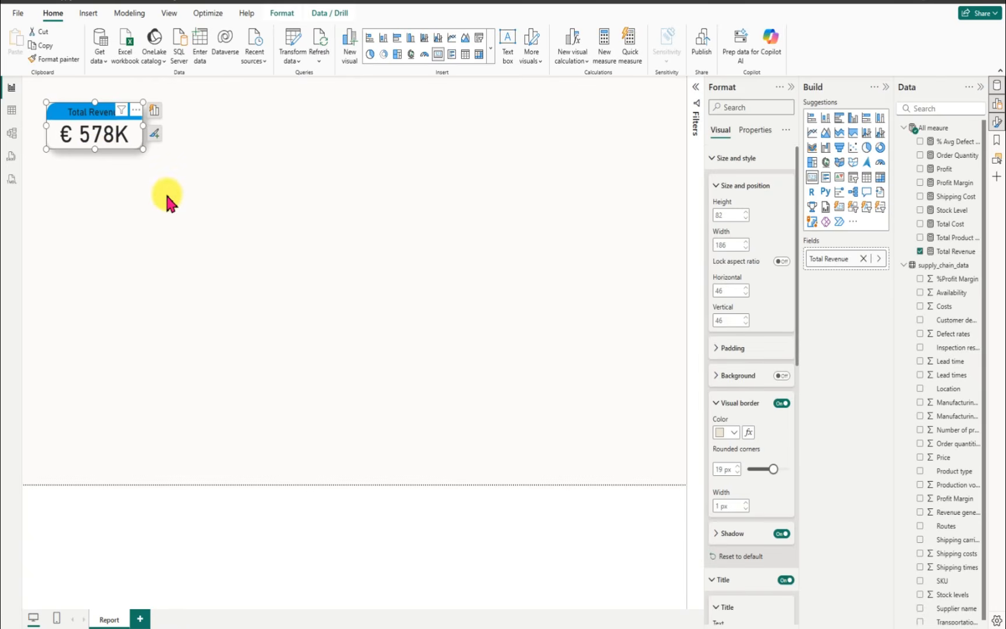
{"action": "left_click", "coordinate": [167, 197]}
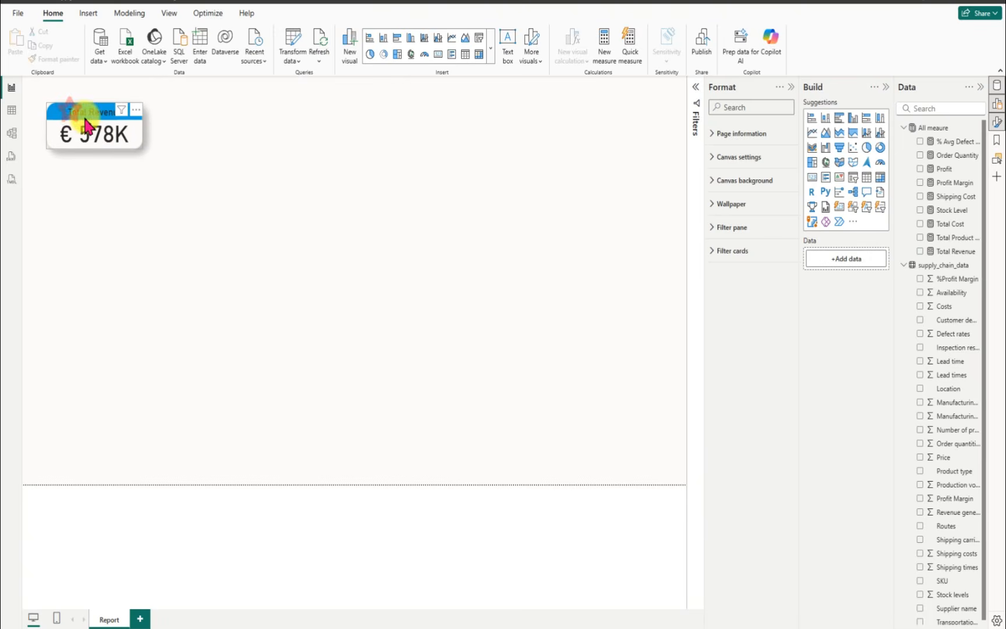
Step: Set the Total Revenue card title's text color to white
{"action": "left_click", "coordinate": [86, 125]}
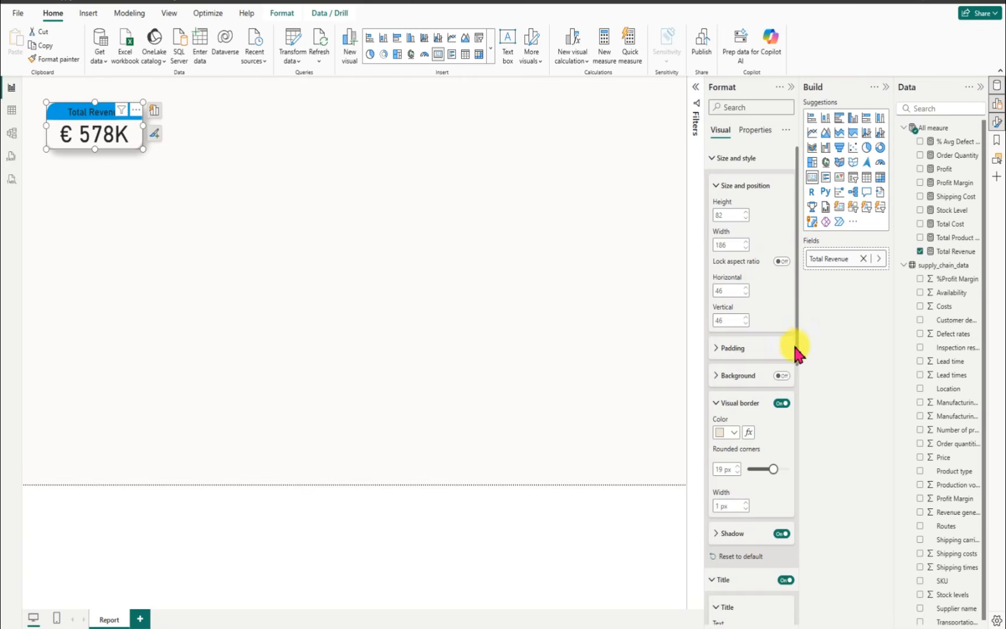
{"action": "left_click_drag", "start_coordinate": [797, 349], "coordinate": [800, 506]}
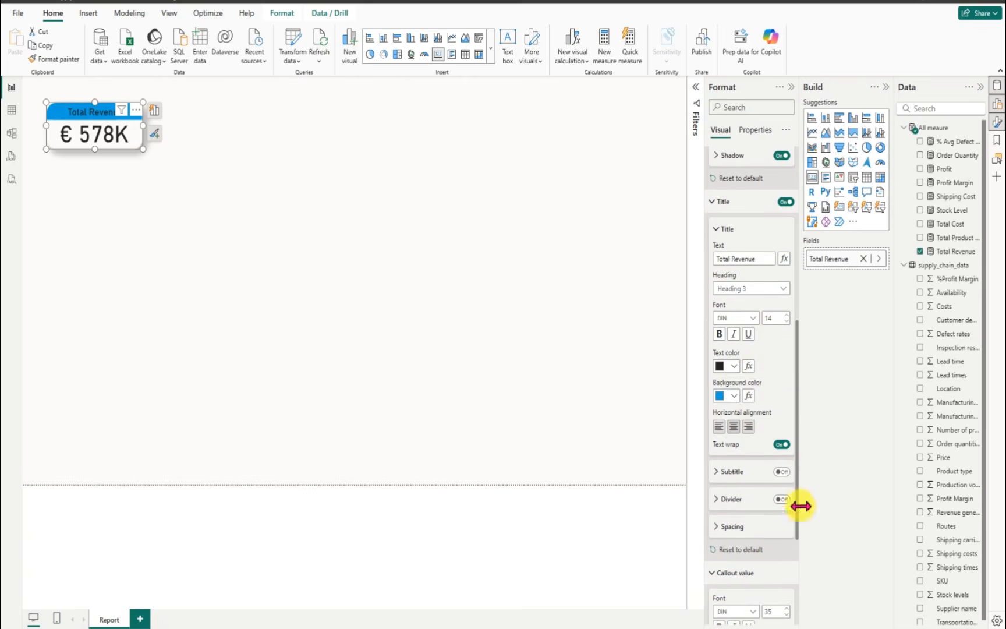
{"action": "left_click", "coordinate": [734, 368]}
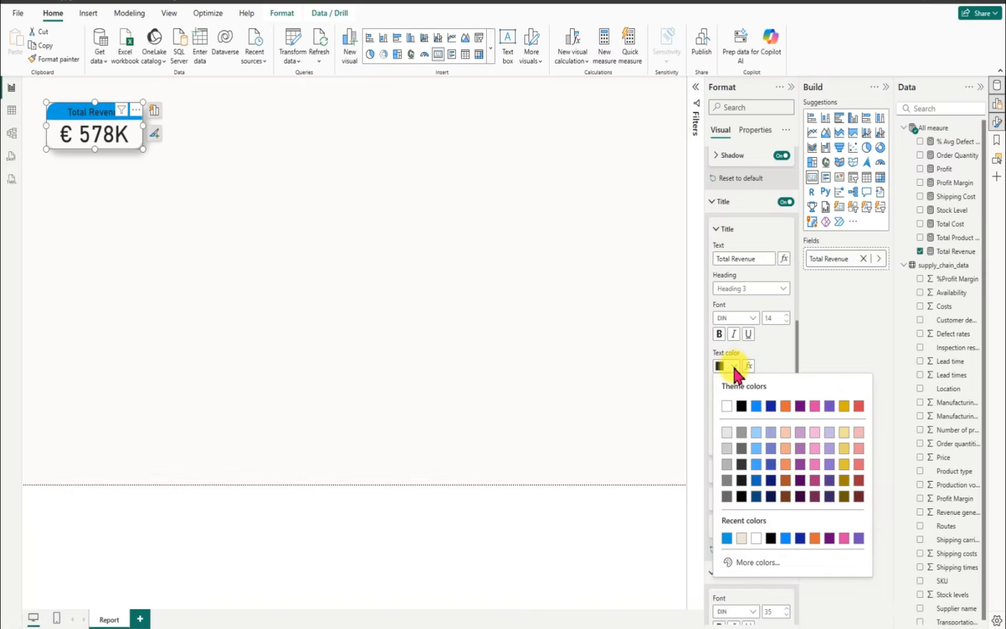
{"action": "left_click", "coordinate": [729, 403]}
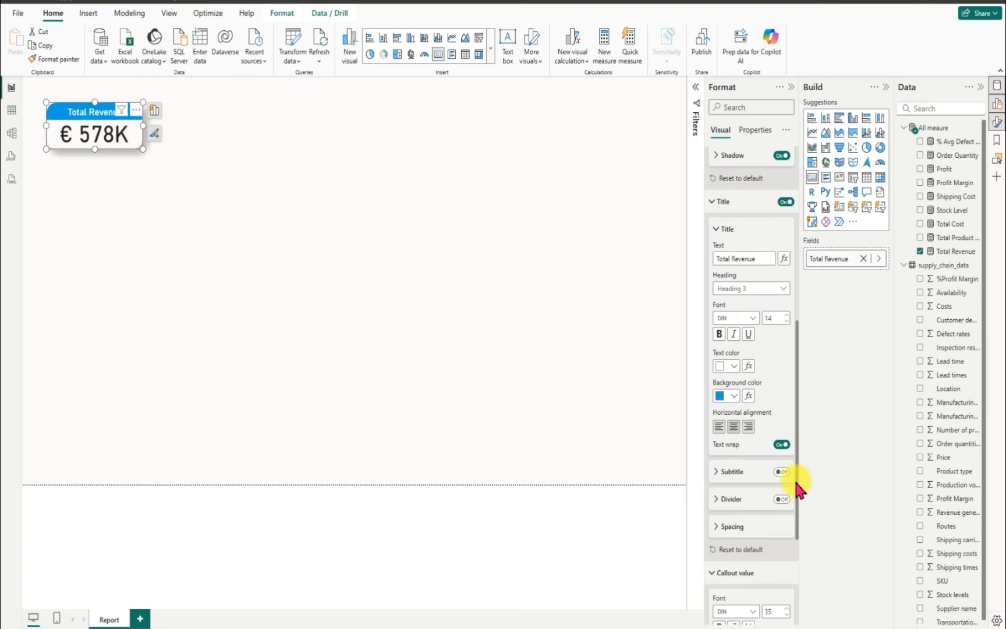
{"action": "left_click_drag", "start_coordinate": [798, 486], "coordinate": [799, 568]}
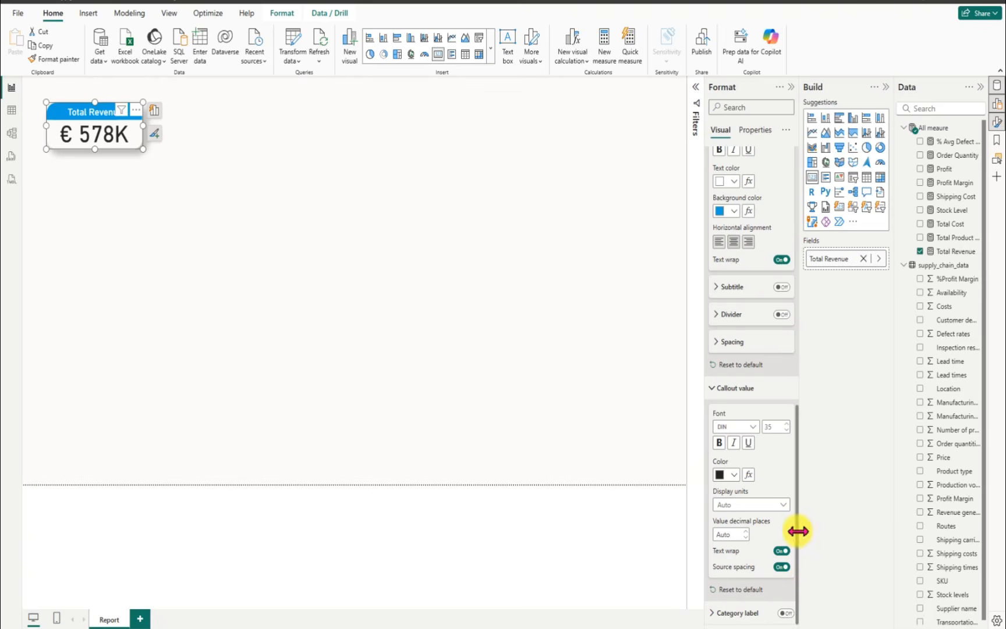
Step: Set the Total Revenue card's callout value font size to 30 and narrow the card to a width of about 162
{"action": "double_click", "coordinate": [775, 431]}
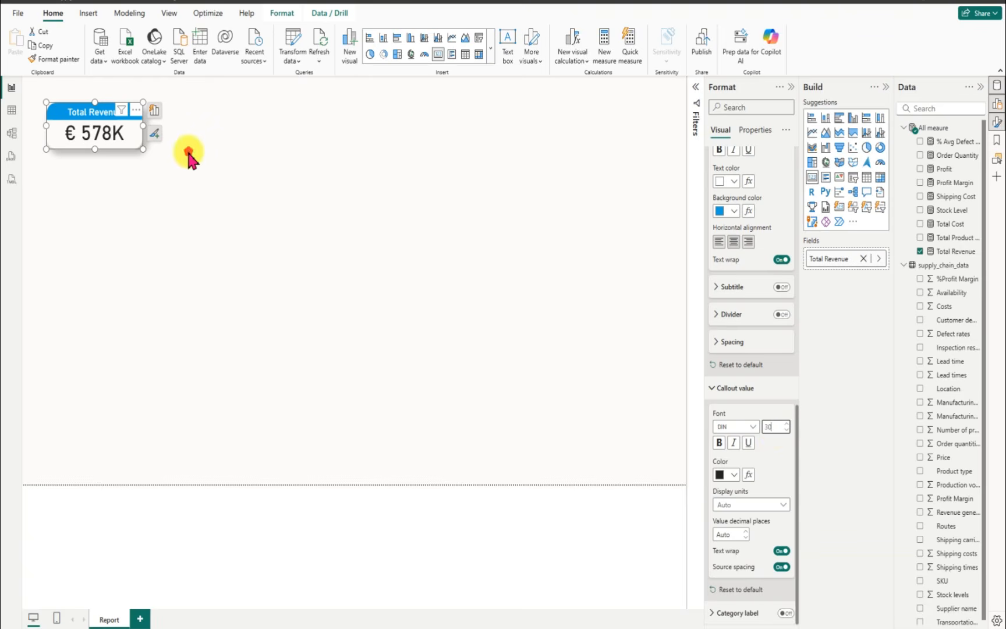
{"action": "left_click", "coordinate": [232, 162]}
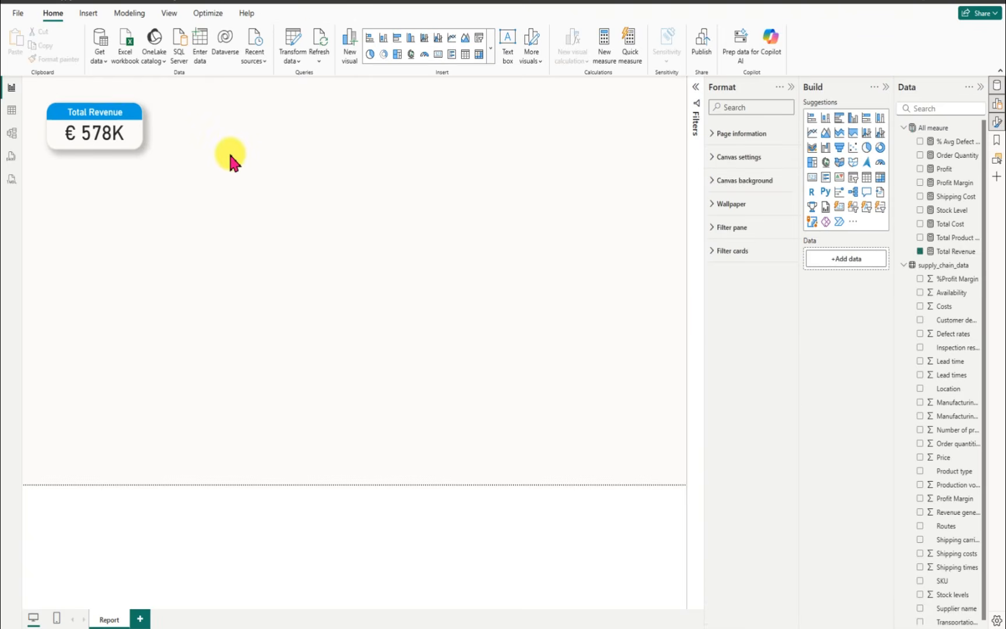
{"action": "left_click", "coordinate": [139, 146]}
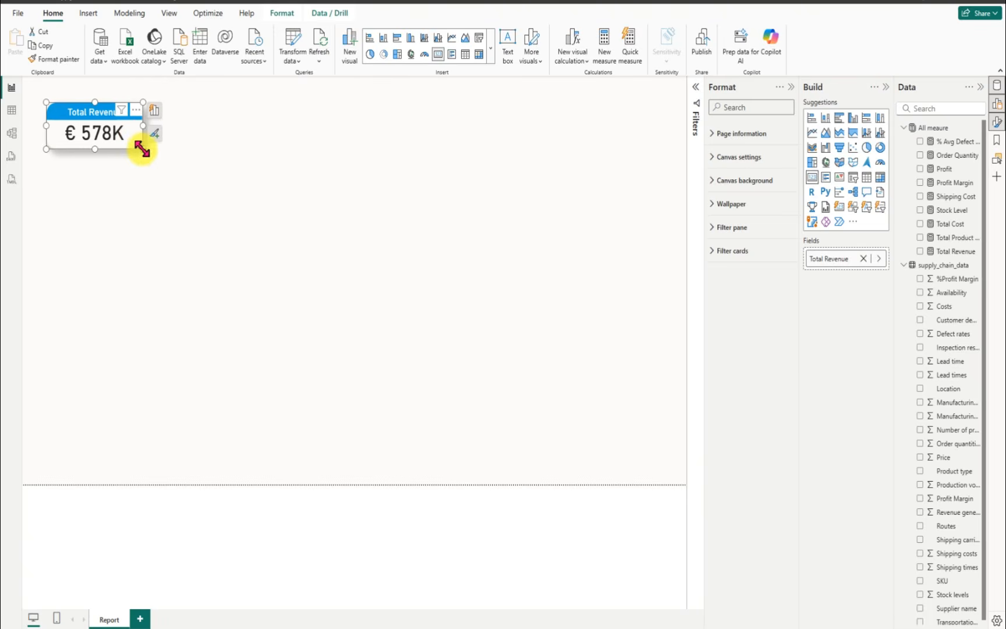
{"action": "left_click_drag", "start_coordinate": [139, 147], "coordinate": [131, 152]}
{"action": "left_click", "coordinate": [190, 205]}
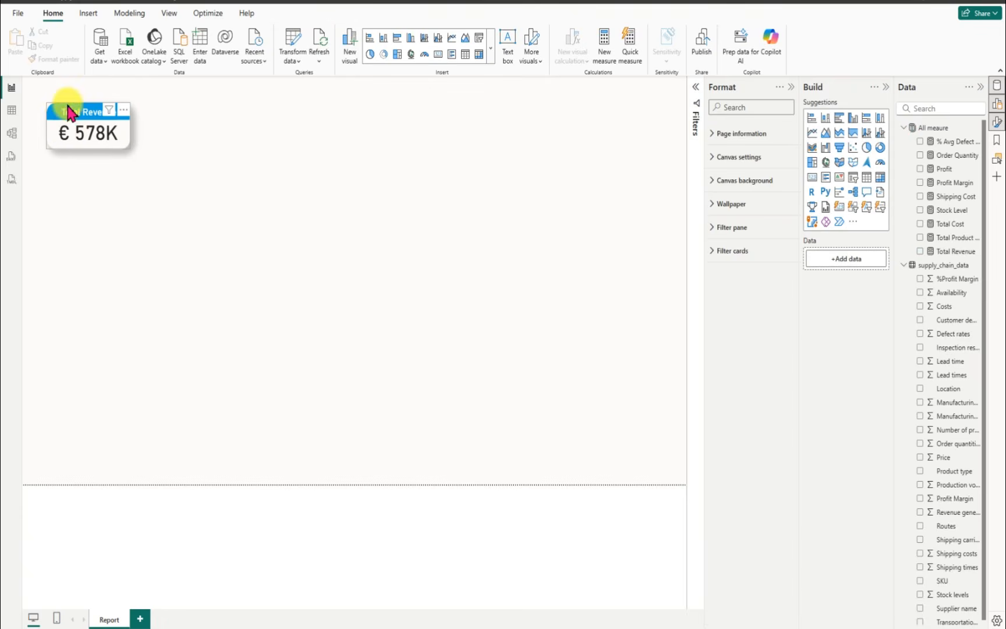
Step: Duplicate the Total Revenue card twice and line up all three in a row at vertical 92, with horizontal positions of about 14, 189 and 363
{"action": "left_click_drag", "start_coordinate": [65, 107], "coordinate": [72, 140]}
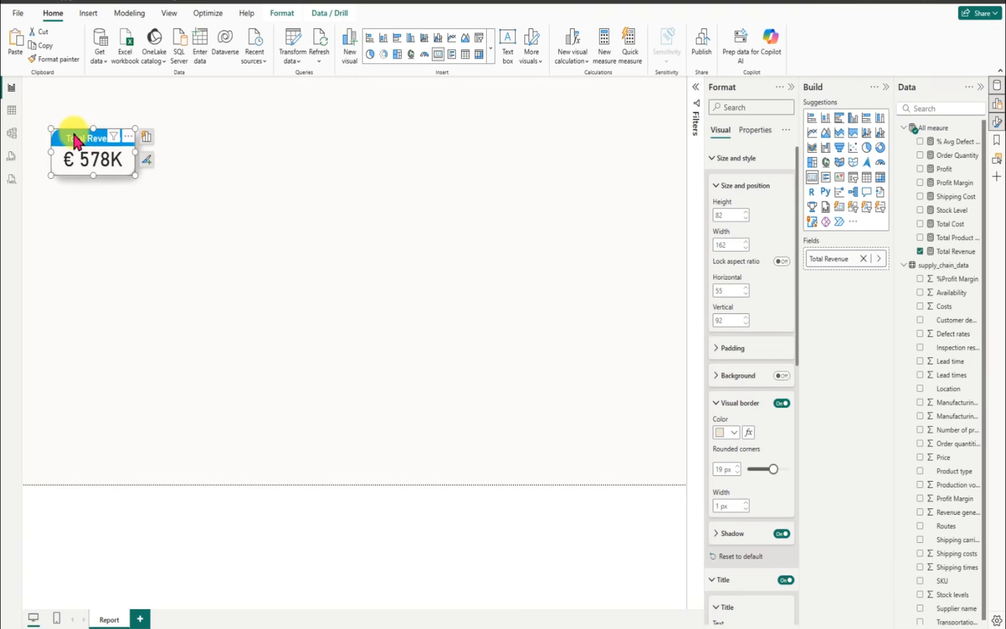
{"action": "key", "text": "ctrl+c"}
{"action": "key", "text": "ctrl+v"}
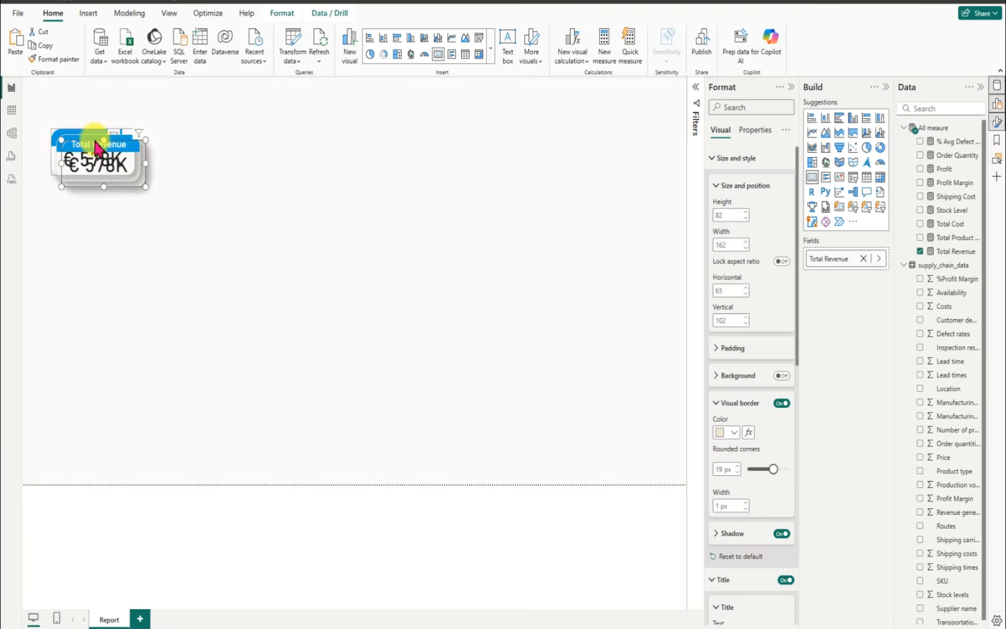
{"action": "left_click_drag", "start_coordinate": [95, 151], "coordinate": [294, 166]}
{"action": "left_click_drag", "start_coordinate": [200, 157], "coordinate": [258, 149]}
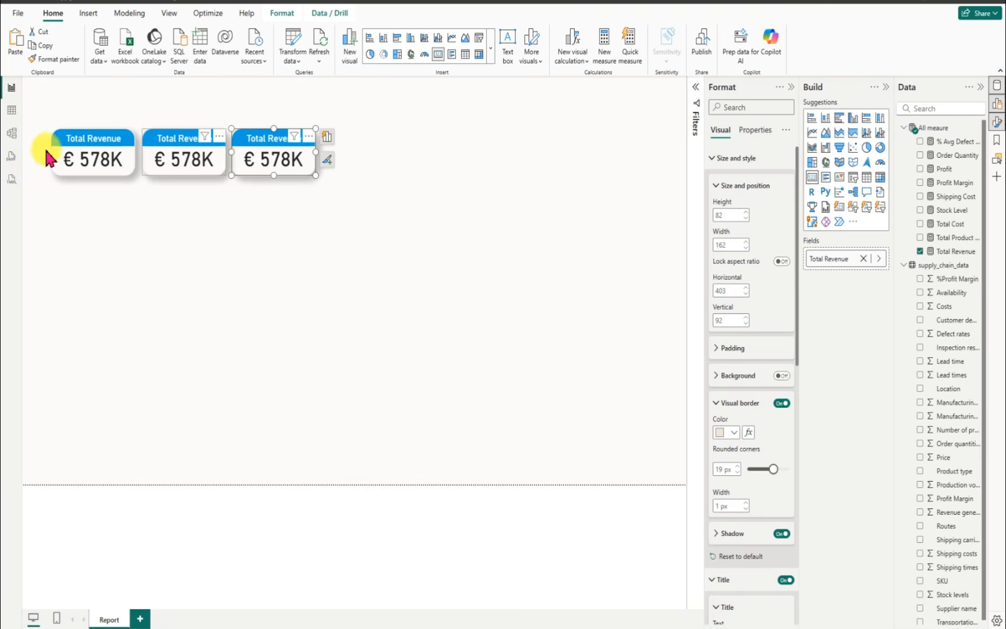
{"action": "left_click_drag", "start_coordinate": [61, 145], "coordinate": [37, 145]}
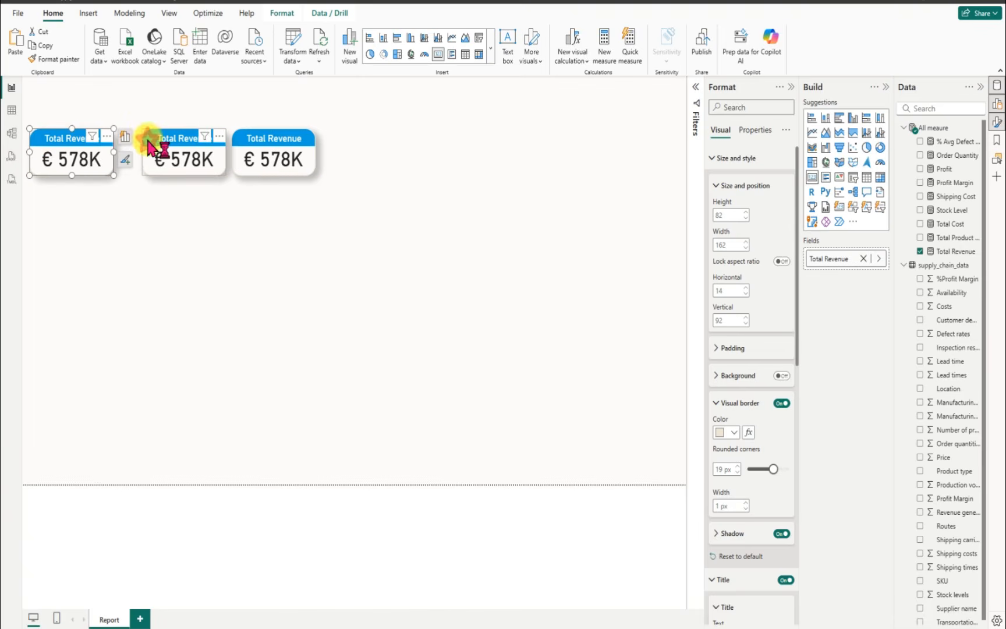
{"action": "left_click_drag", "start_coordinate": [153, 139], "coordinate": [129, 148]}
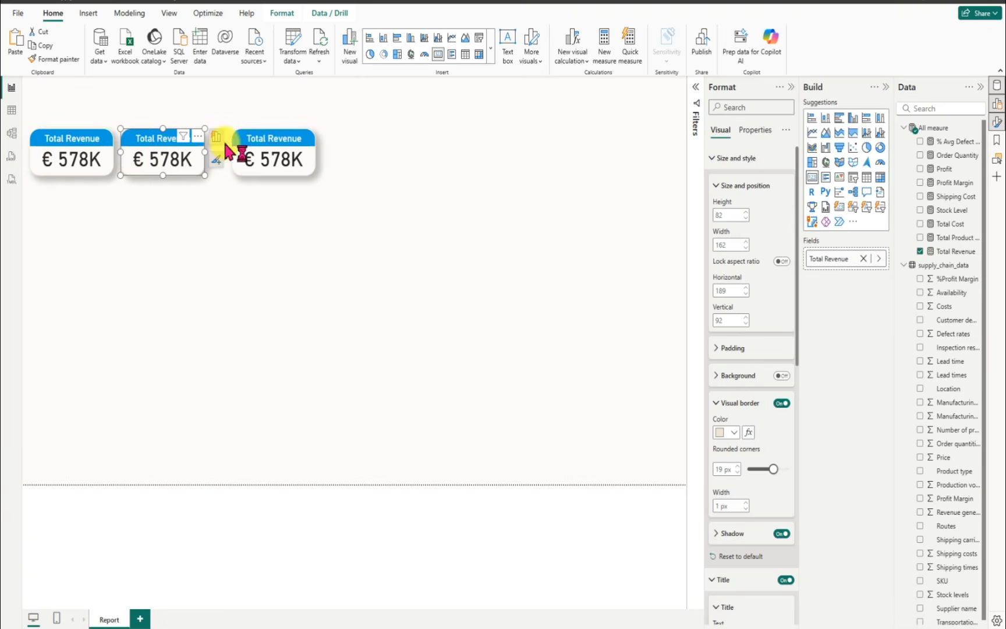
{"action": "left_click_drag", "start_coordinate": [233, 139], "coordinate": [218, 151]}
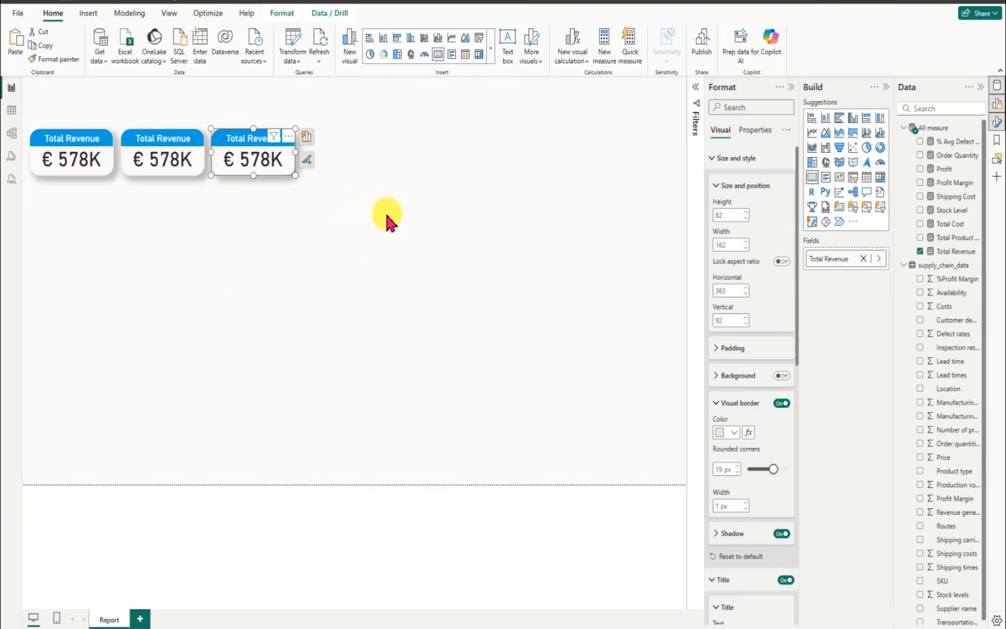
Step: Replace the middle card's measure with Total Product Sold, using display units None and a thousands separator
{"action": "left_click", "coordinate": [128, 143]}
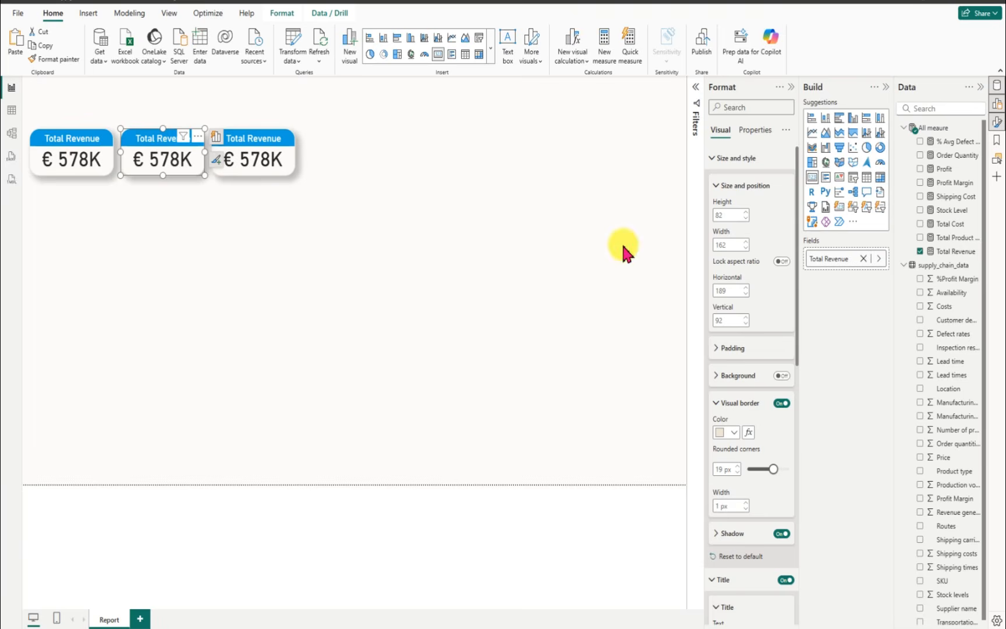
{"action": "left_click", "coordinate": [921, 251]}
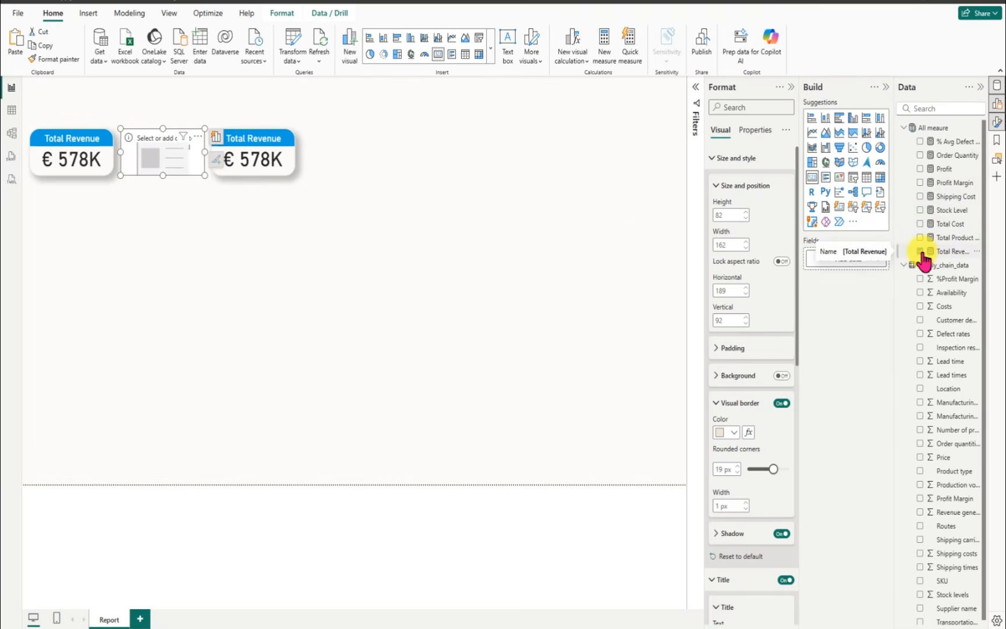
{"action": "left_click", "coordinate": [921, 237]}
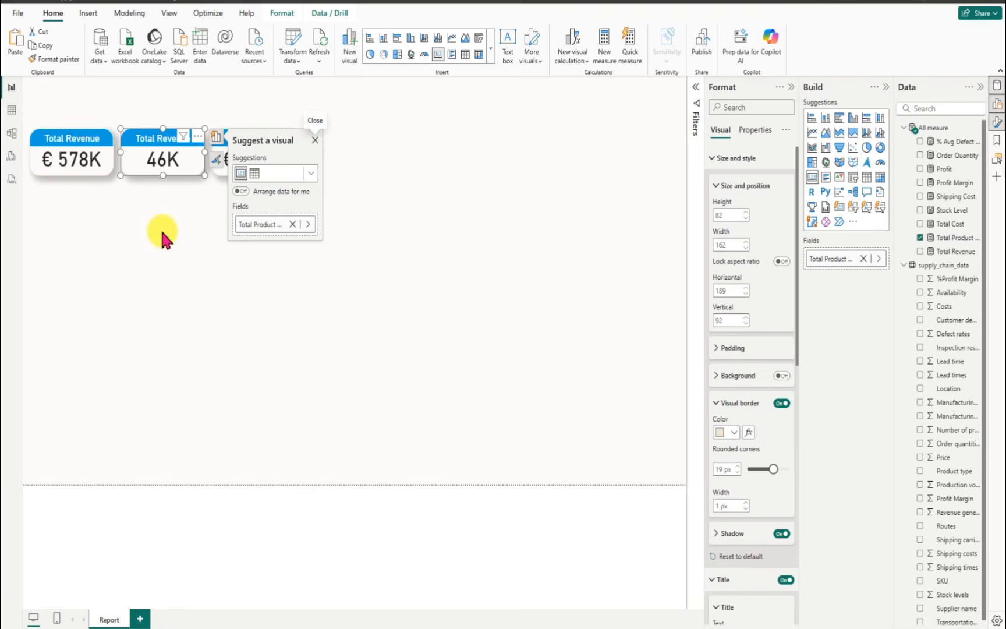
{"action": "left_click", "coordinate": [198, 146]}
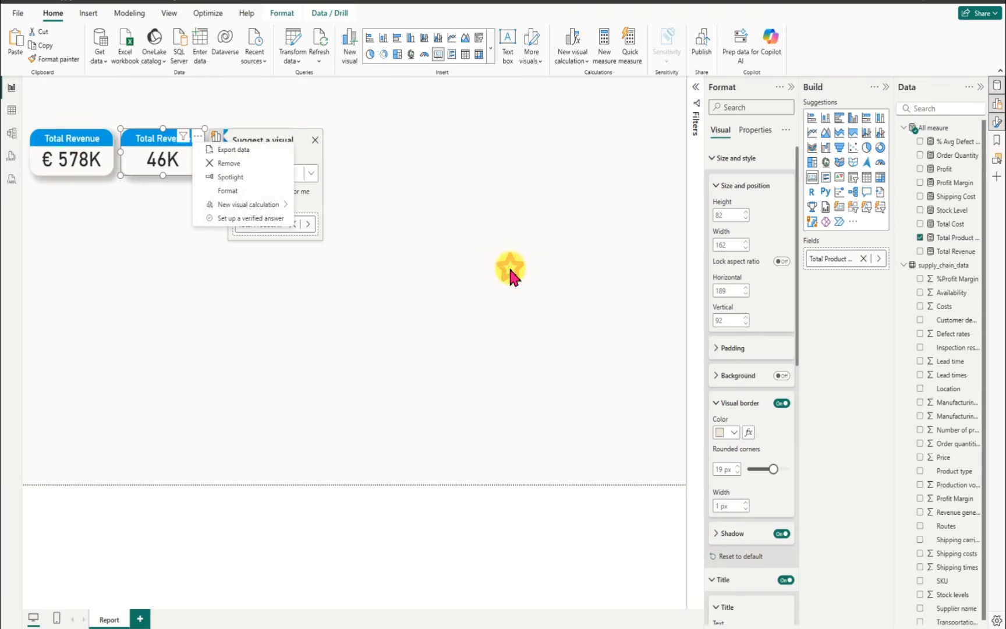
{"action": "key", "text": "Escape"}
{"action": "left_click_drag", "start_coordinate": [797, 349], "coordinate": [806, 614]}
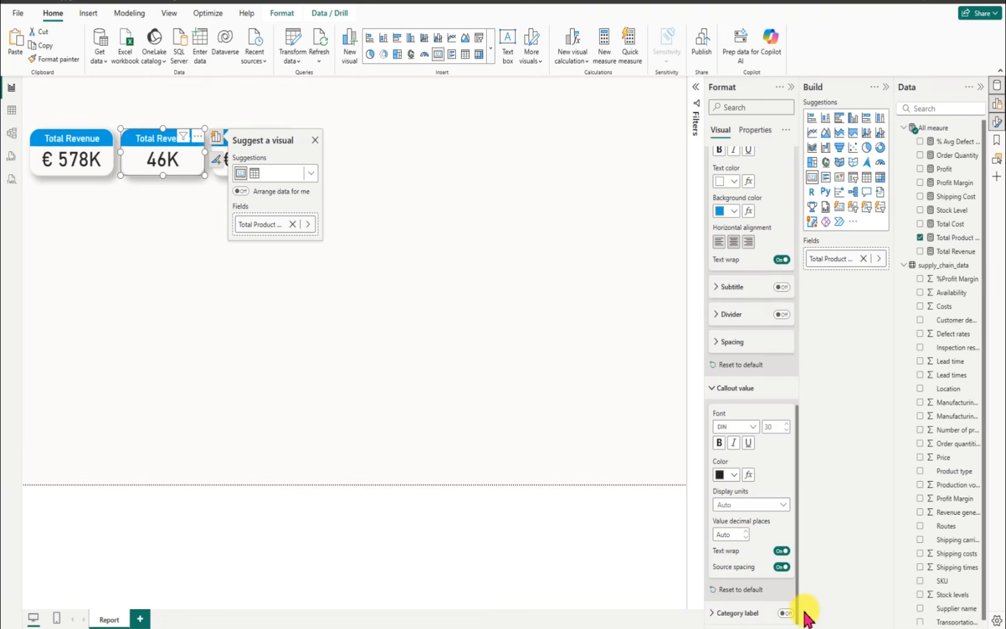
{"action": "left_click", "coordinate": [784, 507]}
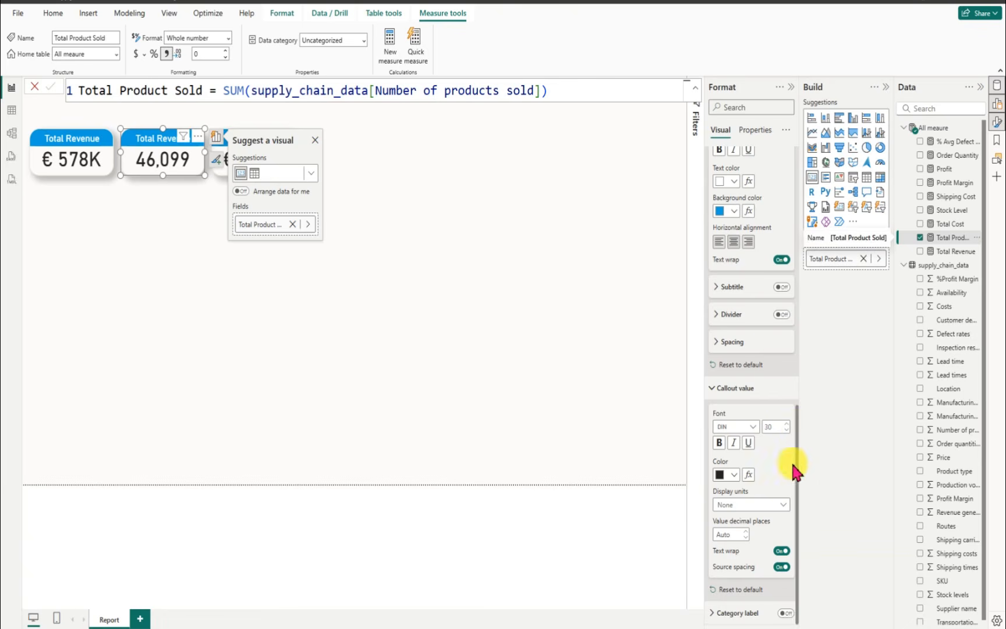
Step: Change the middle card's title text to "Product Sold"
{"action": "scroll", "coordinate": [789, 407], "scroll_direction": "up", "scroll_amount": 5}
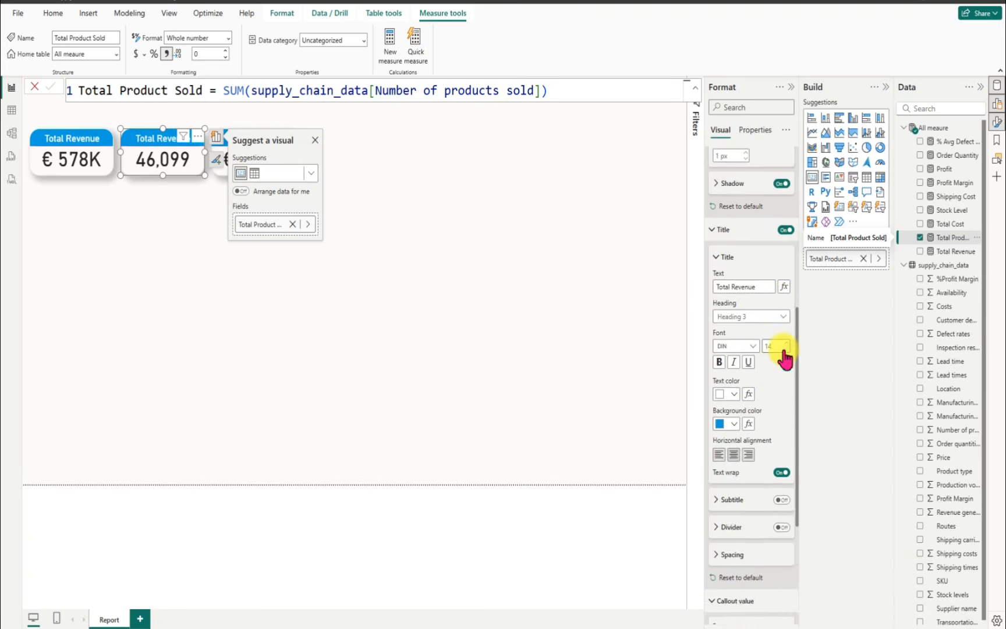
{"action": "scroll", "coordinate": [784, 343], "scroll_direction": "up", "scroll_amount": 1}
{"action": "triple_click", "coordinate": [763, 329]}
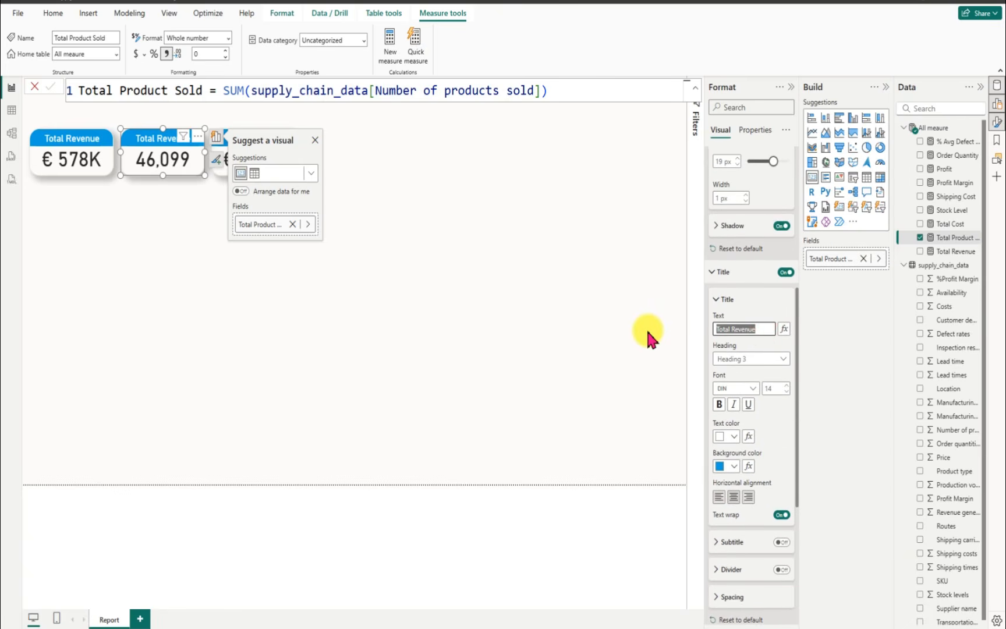
{"action": "key", "text": "BackSpace"}
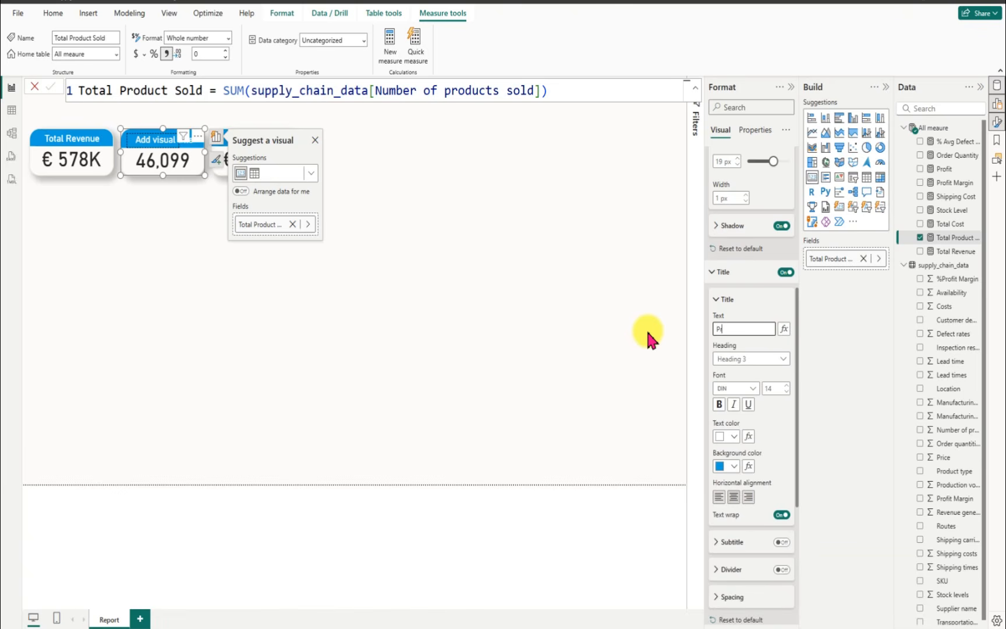
{"action": "type", "text": "Product Sold"}
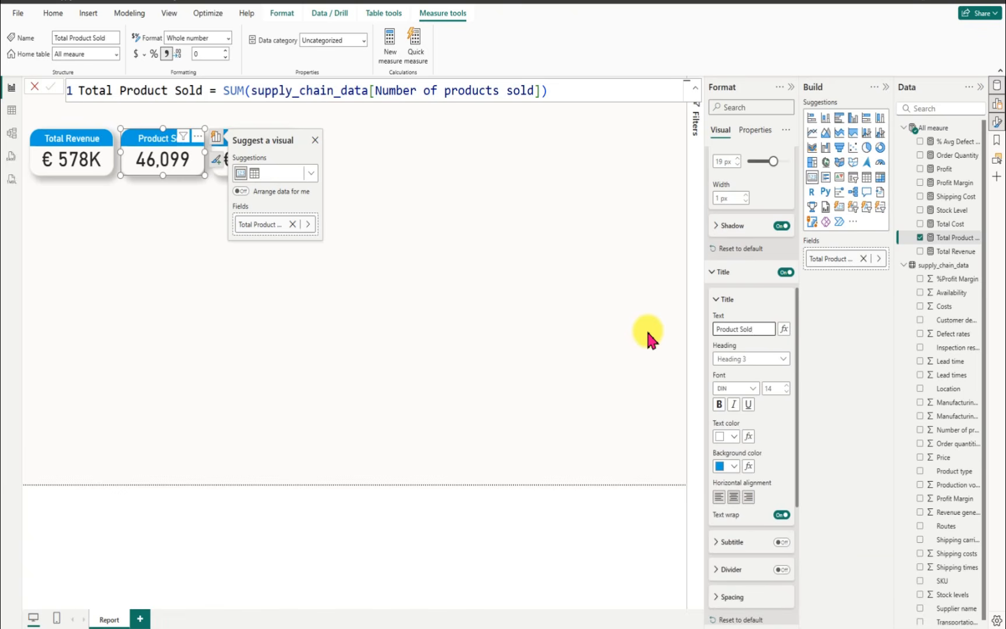
{"action": "left_click", "coordinate": [405, 220]}
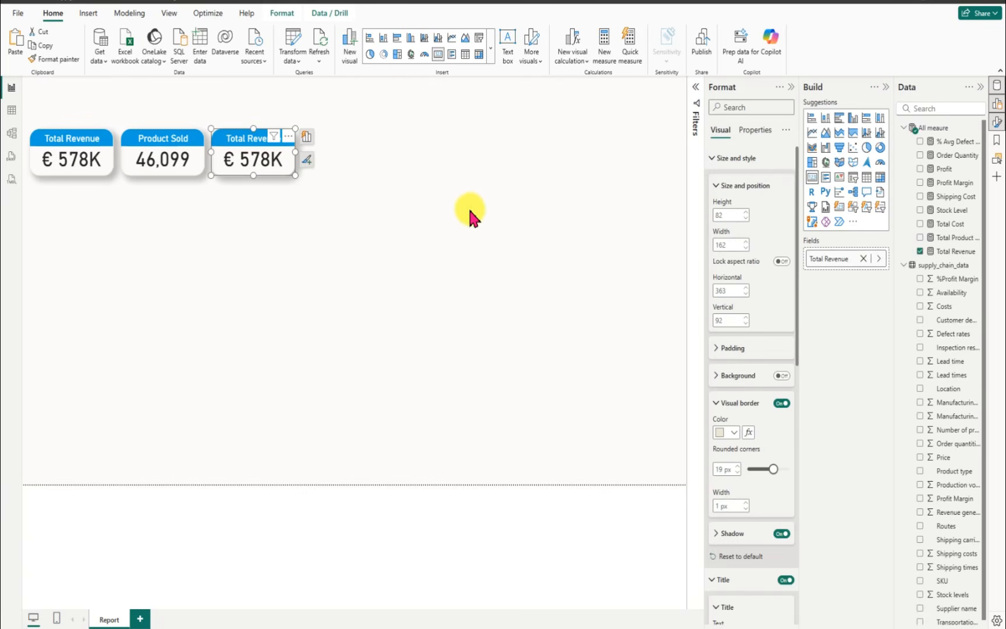
Step: Replace the third card's measure with Stock Level and format that measure with a thousands separator
{"action": "left_click", "coordinate": [919, 251]}
{"action": "left_click", "coordinate": [920, 209]}
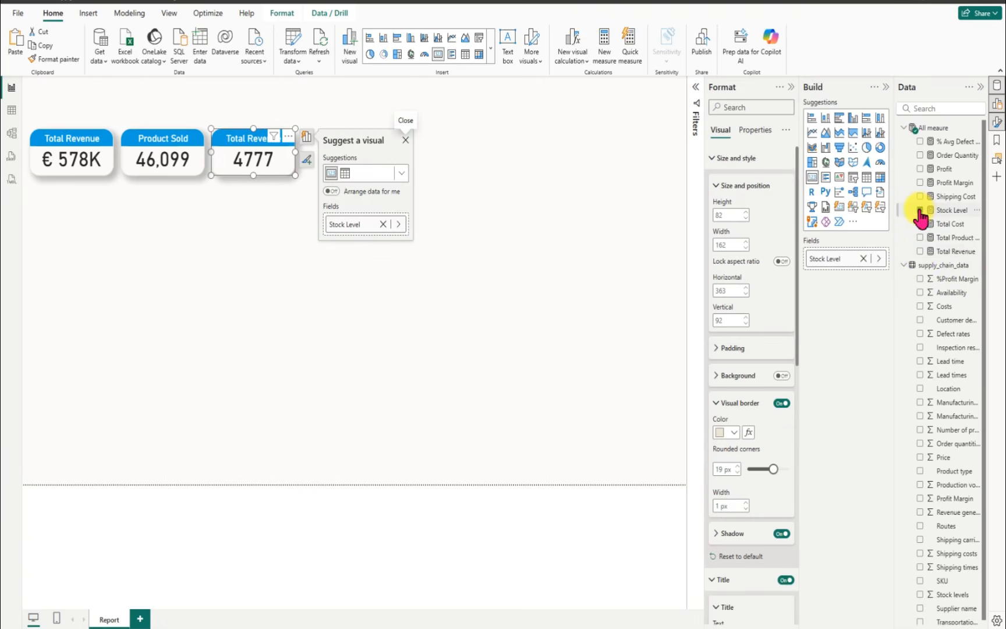
{"action": "left_click", "coordinate": [952, 211]}
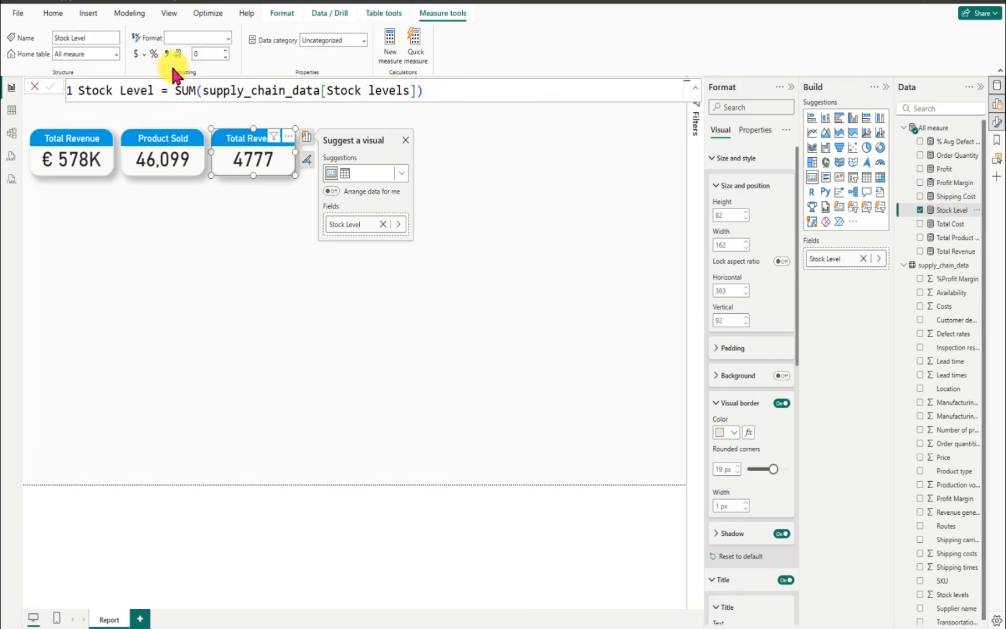
{"action": "left_click", "coordinate": [166, 53]}
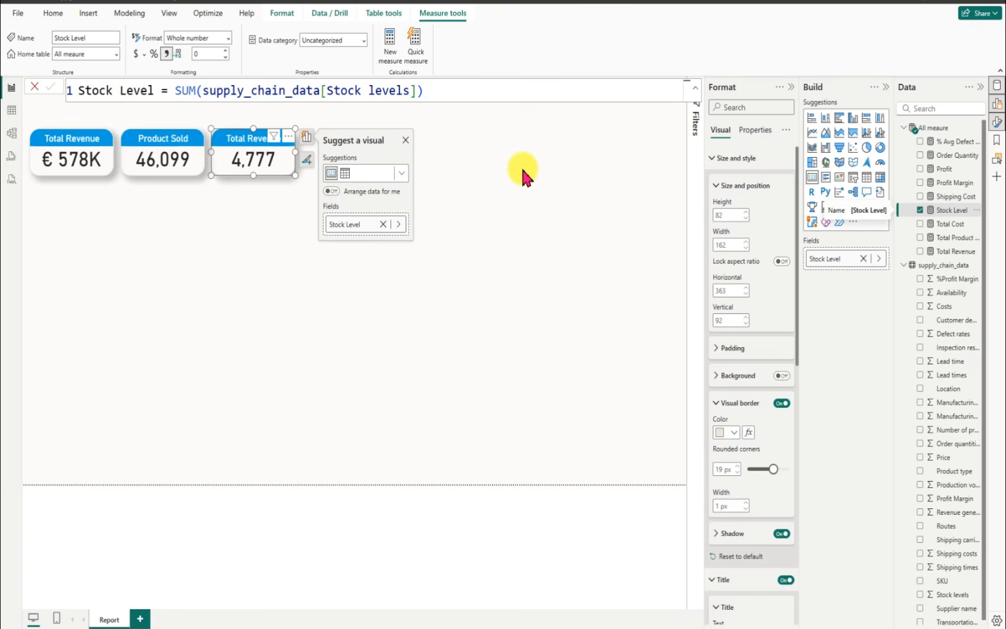
Step: Paste two more Total Revenue cards and place them side by side in a second row at vertical 187, about 67 and 242 horizontally
{"action": "left_click", "coordinate": [46, 146]}
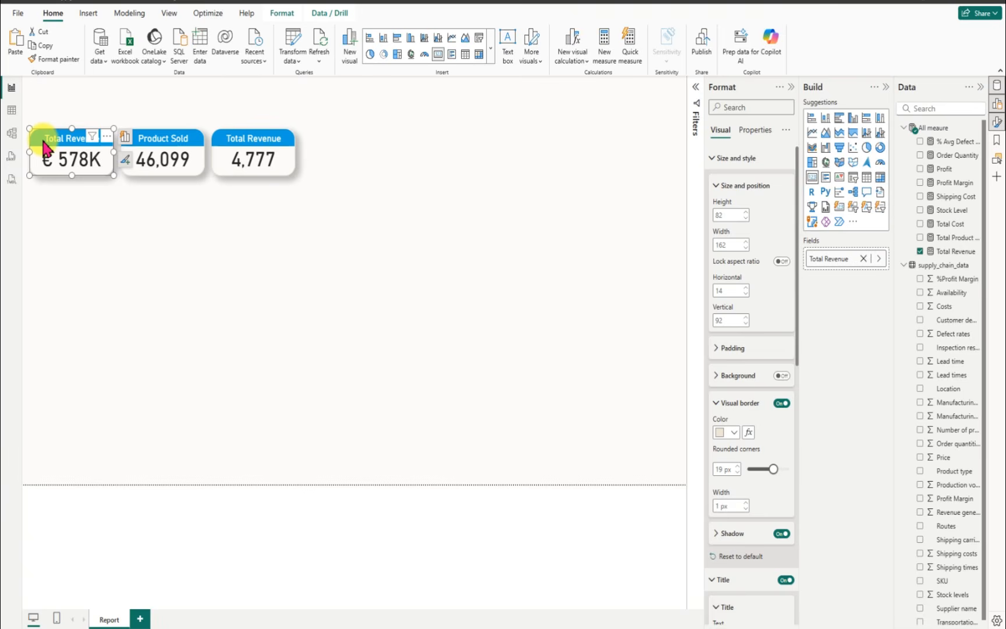
{"action": "key", "text": "ctrl+v"}
{"action": "left_click_drag", "start_coordinate": [71, 162], "coordinate": [177, 198]}
{"action": "key", "text": "ctrl+v"}
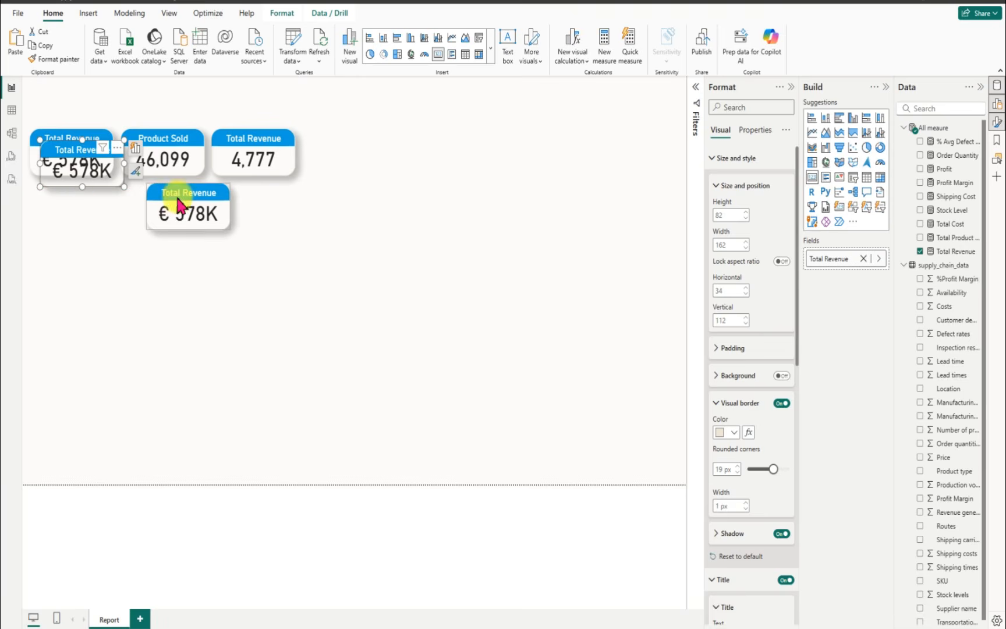
{"action": "left_click_drag", "start_coordinate": [83, 186], "coordinate": [100, 222]}
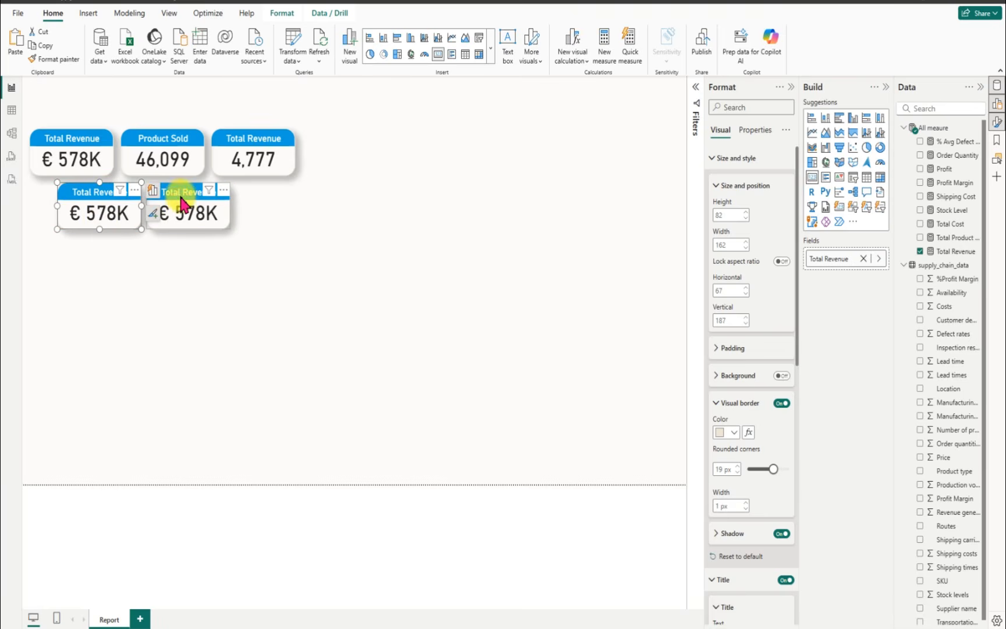
{"action": "left_click_drag", "start_coordinate": [182, 204], "coordinate": [186, 210]}
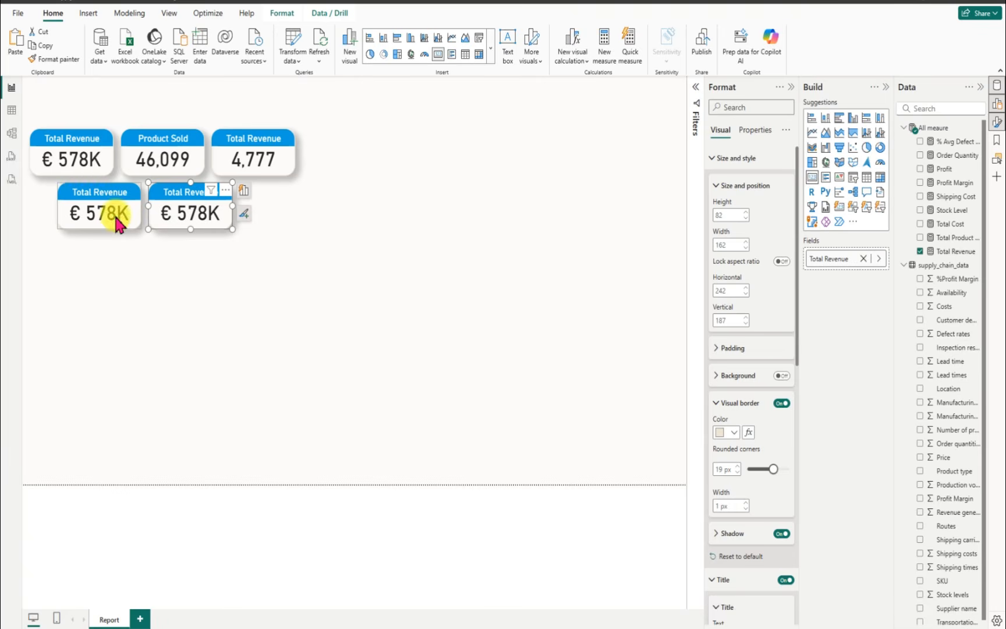
Step: Swap the Stock Level card with the first Total Revenue copy of the second row, placing Stock Level at about horizontal 39, vertical 187
{"action": "left_click", "coordinate": [79, 198]}
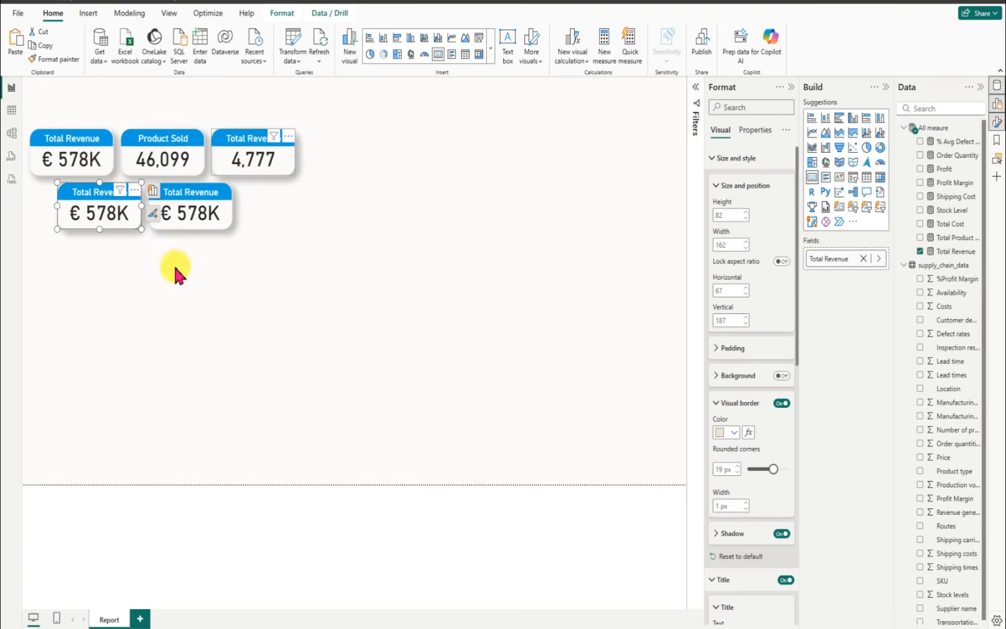
{"action": "left_click_drag", "start_coordinate": [174, 269], "coordinate": [85, 271]}
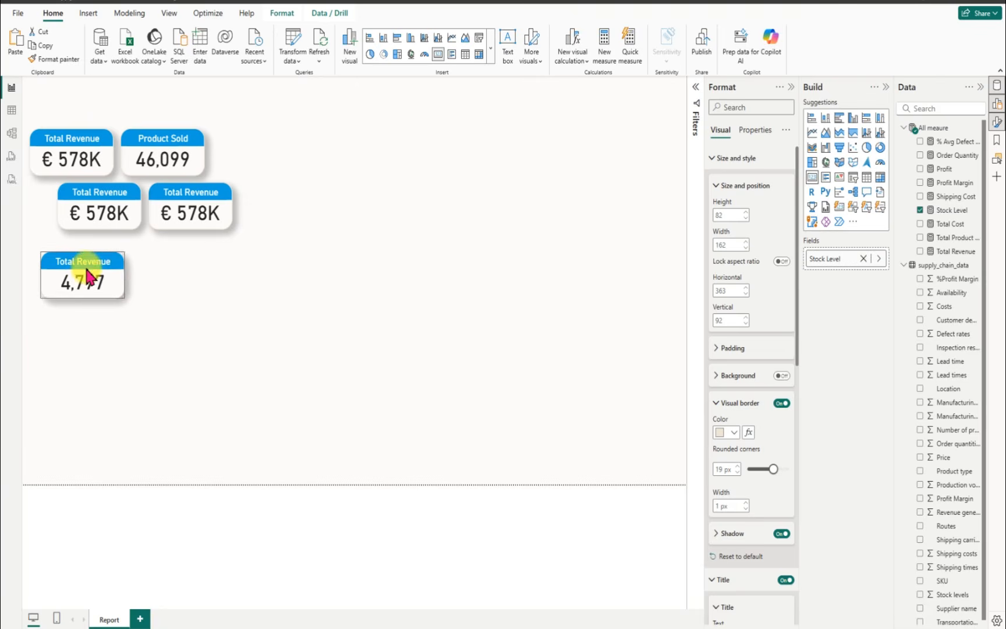
{"action": "left_click_drag", "start_coordinate": [87, 217], "coordinate": [247, 165]}
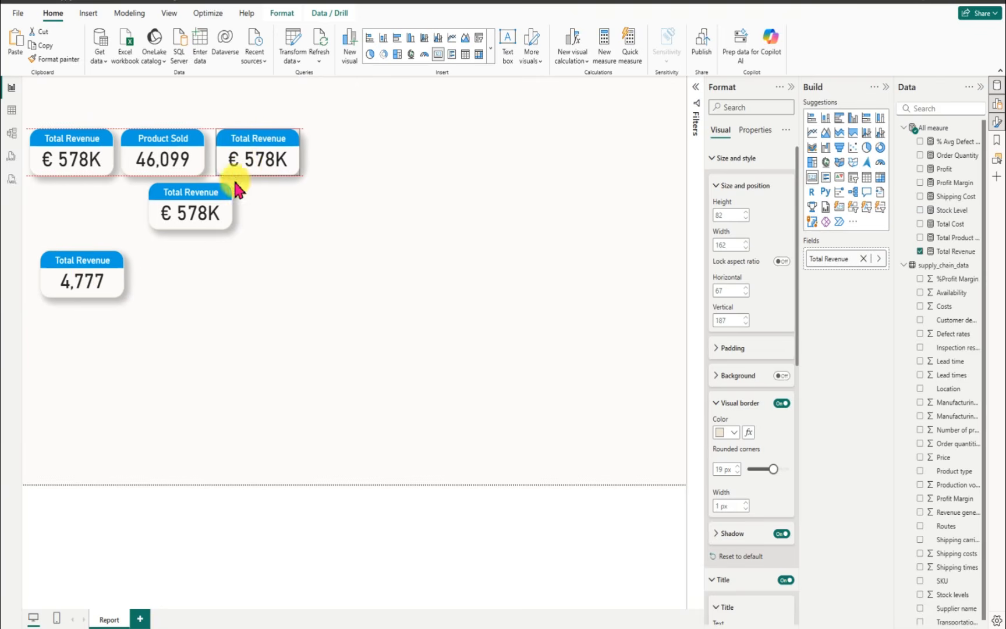
{"action": "left_click_drag", "start_coordinate": [82, 265], "coordinate": [85, 205]}
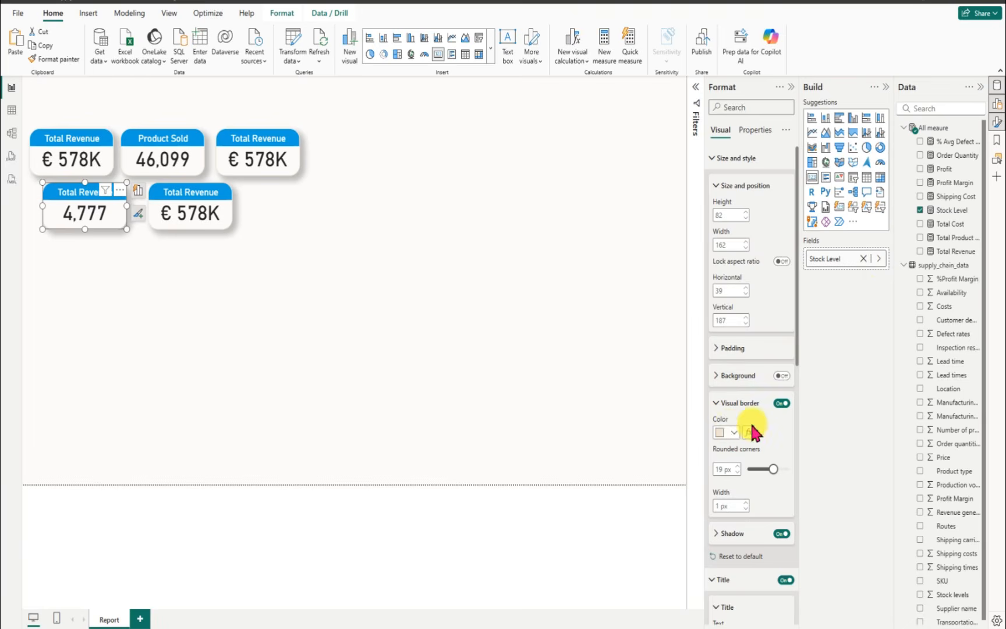
Step: Change the Stock Level card's title text to "Stock Level"
{"action": "scroll", "coordinate": [749, 425], "scroll_direction": "down", "scroll_amount": 10}
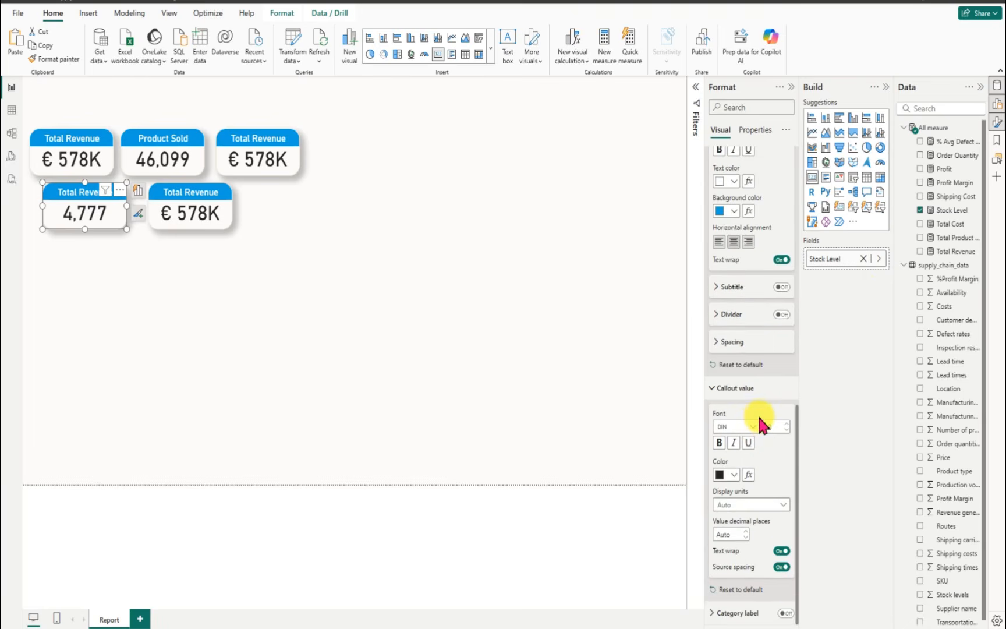
{"action": "scroll", "coordinate": [757, 412], "scroll_direction": "up", "scroll_amount": 10}
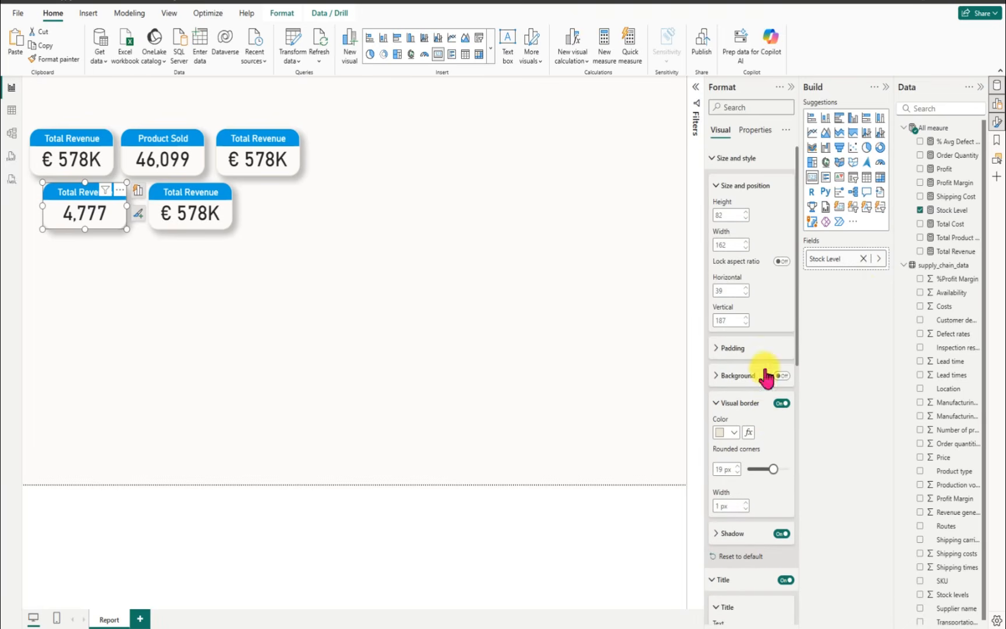
{"action": "mouse_move", "coordinate": [796, 348]}
{"action": "left_mouse_down"}
{"action": "mouse_move", "coordinate": [813, 445]}
{"action": "mouse_move", "coordinate": [635, 440]}
{"action": "left_mouse_up"}
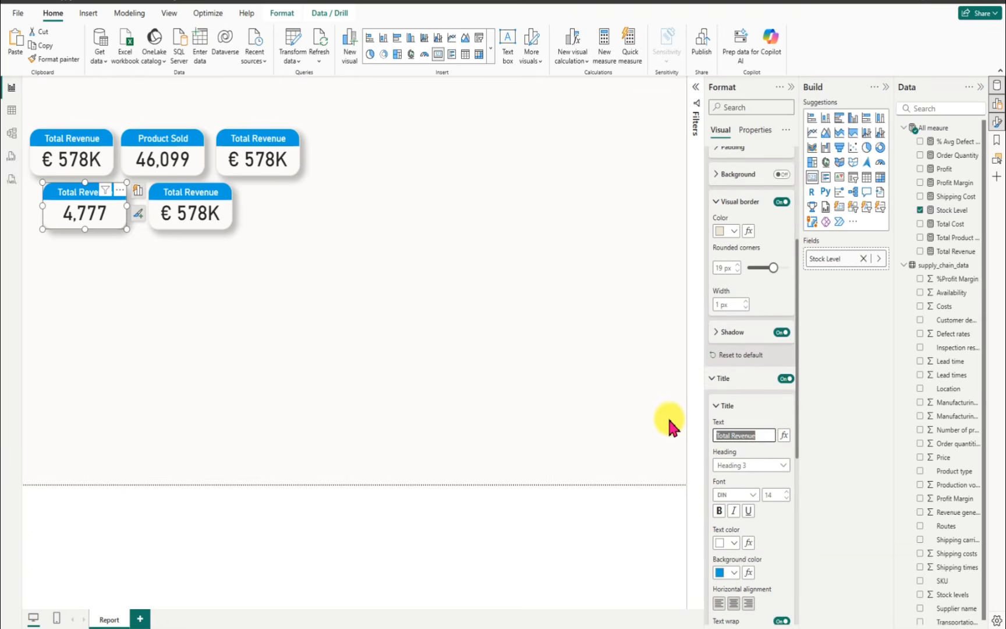
{"action": "type", "text": "Stock Level"}
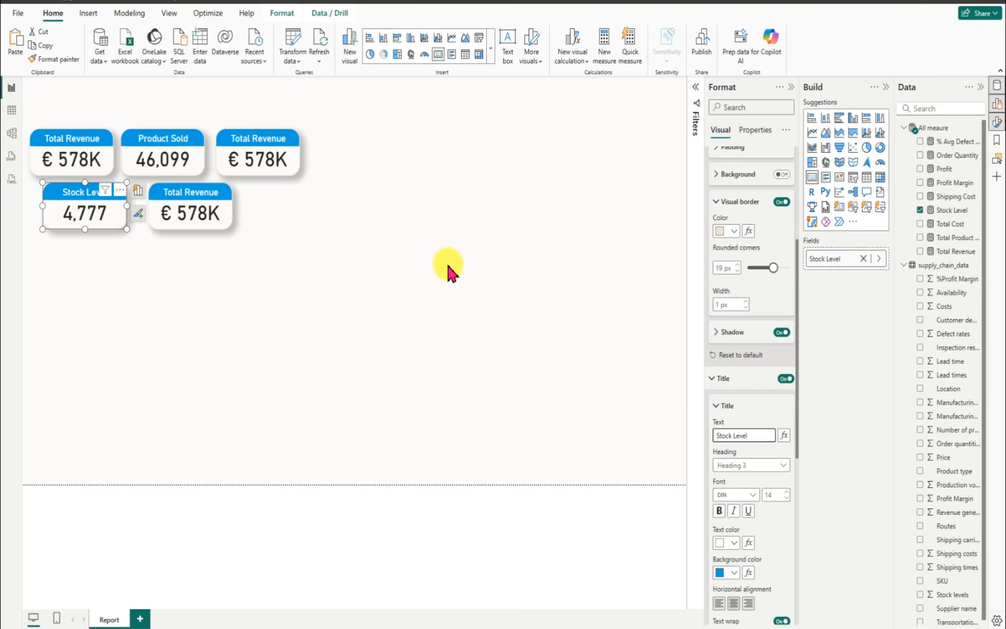
Step: Replace the Total Revenue measure in the third card of the first row with Total Cost
{"action": "left_click", "coordinate": [240, 157]}
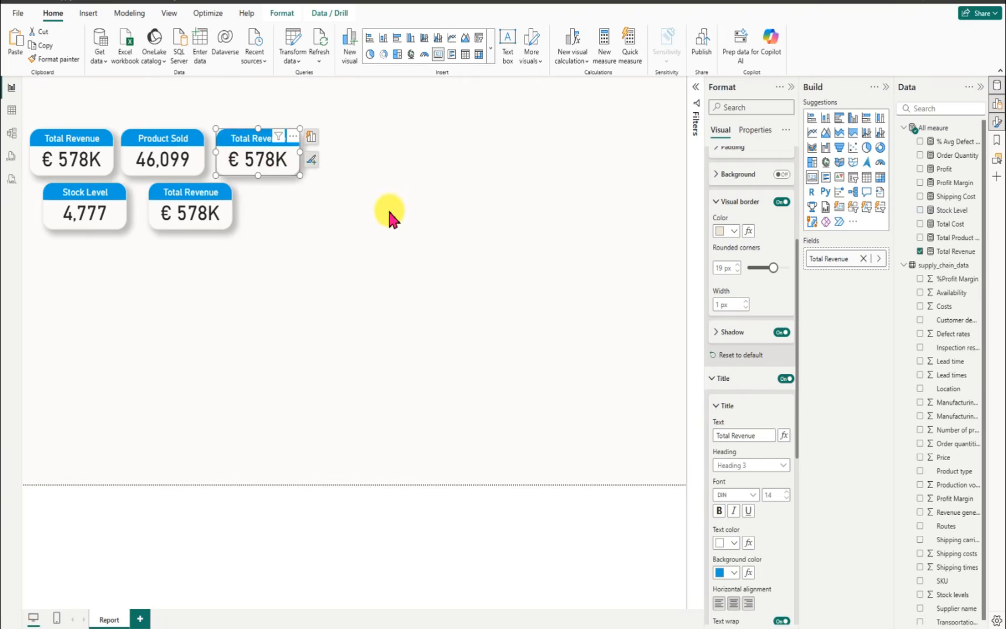
{"action": "left_click", "coordinate": [920, 252]}
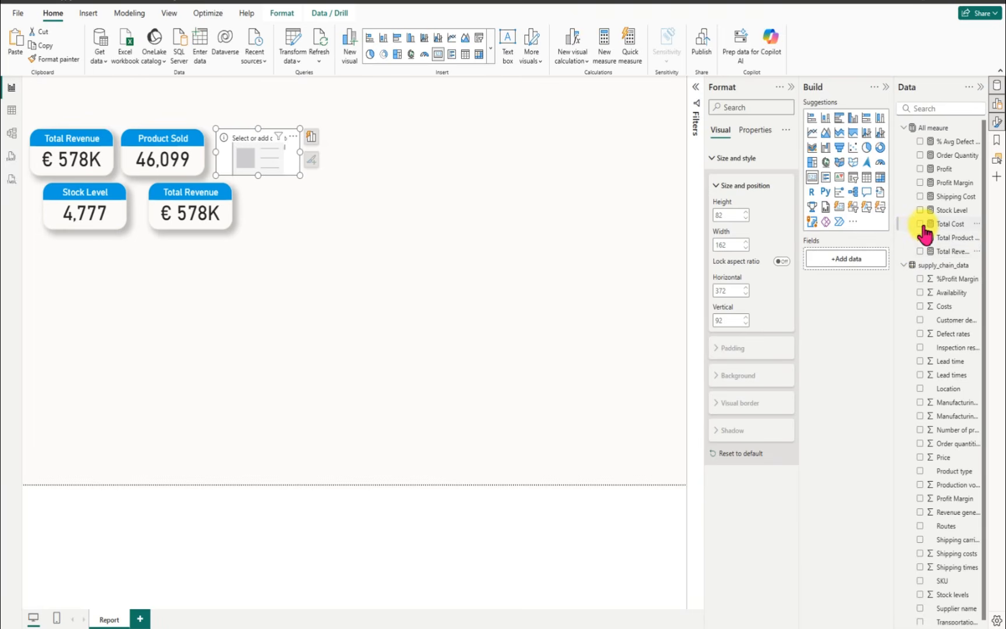
{"action": "left_click", "coordinate": [921, 224]}
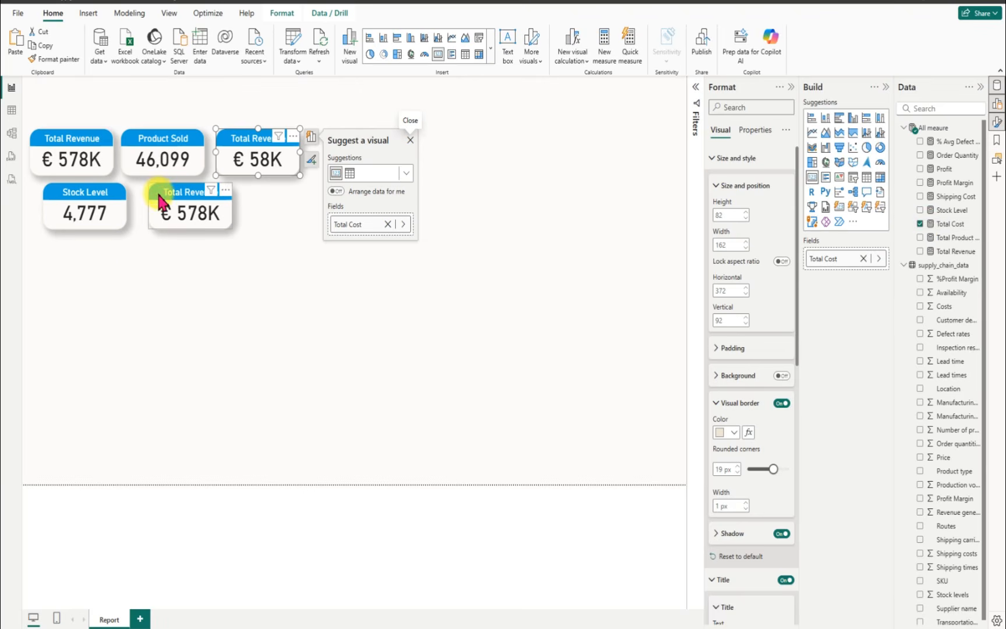
Step: Space the cards more evenly: Total Cost at about horizontal 362, second-row Total Revenue at about 231, and Stock Level at about 57
{"action": "left_click_drag", "start_coordinate": [159, 195], "coordinate": [154, 201]}
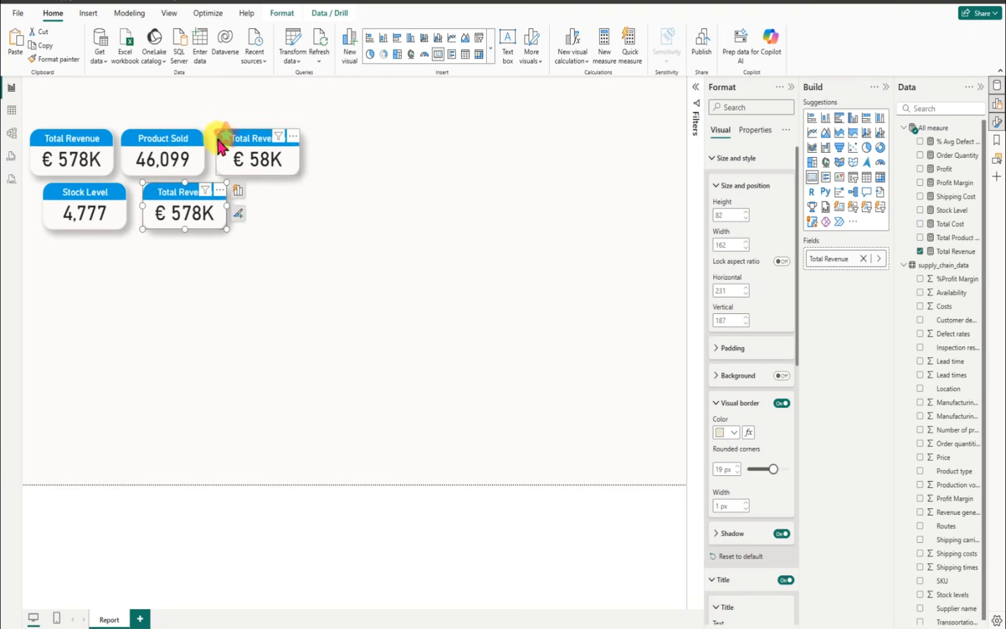
{"action": "left_click_drag", "start_coordinate": [214, 142], "coordinate": [215, 141]}
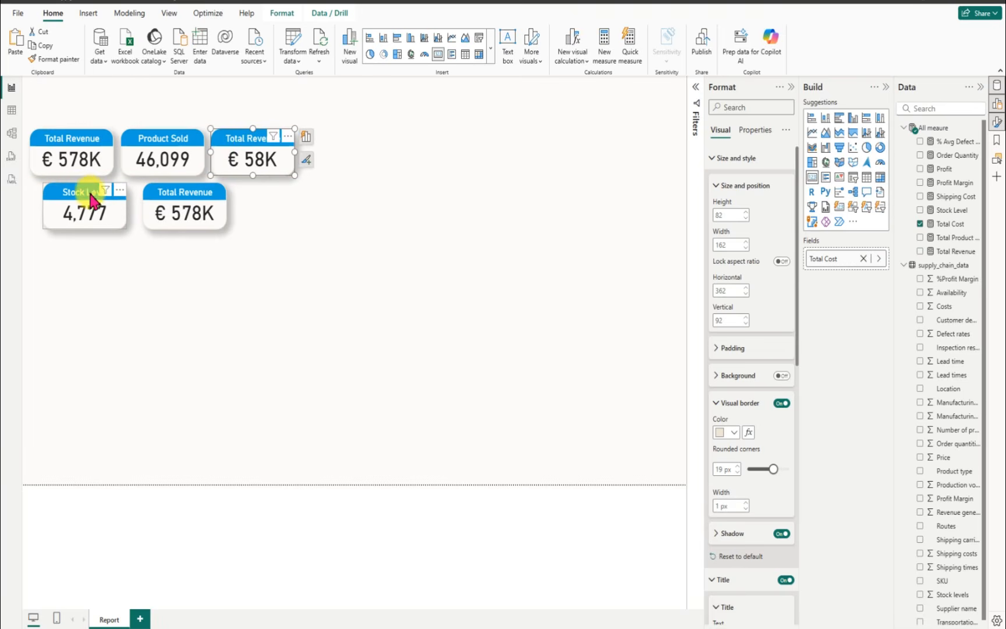
{"action": "left_click_drag", "start_coordinate": [91, 201], "coordinate": [81, 197]}
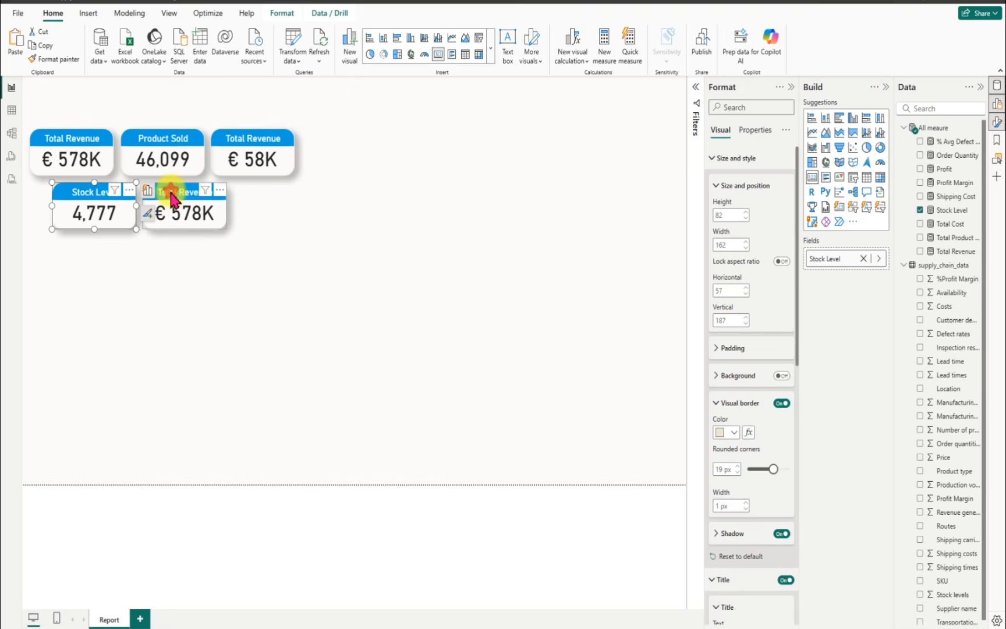
Step: Remove the Total Revenue measure from the second card of the second row
{"action": "left_click", "coordinate": [172, 198]}
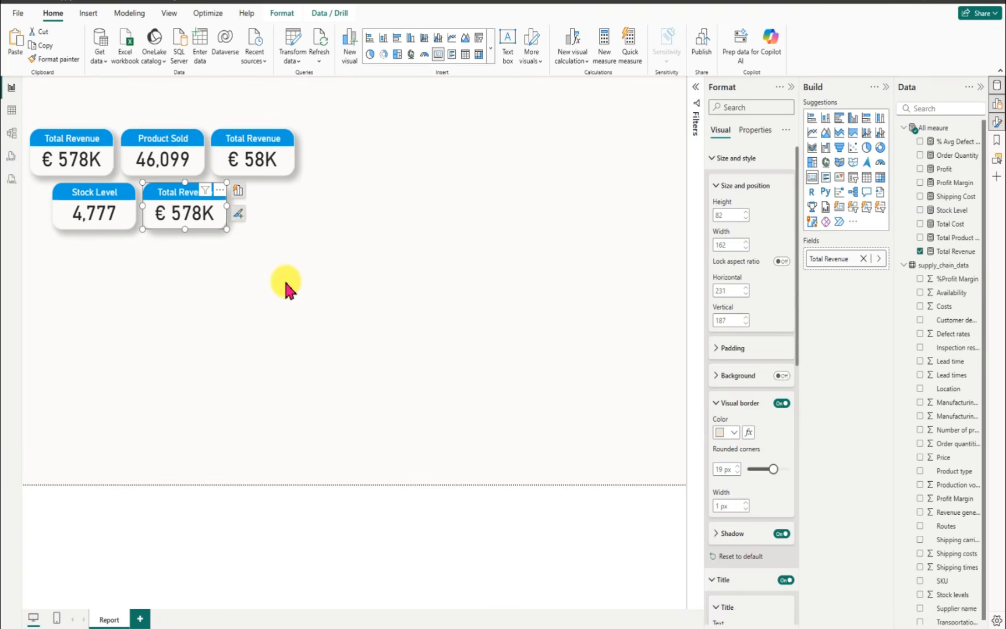
{"action": "left_click", "coordinate": [919, 251]}
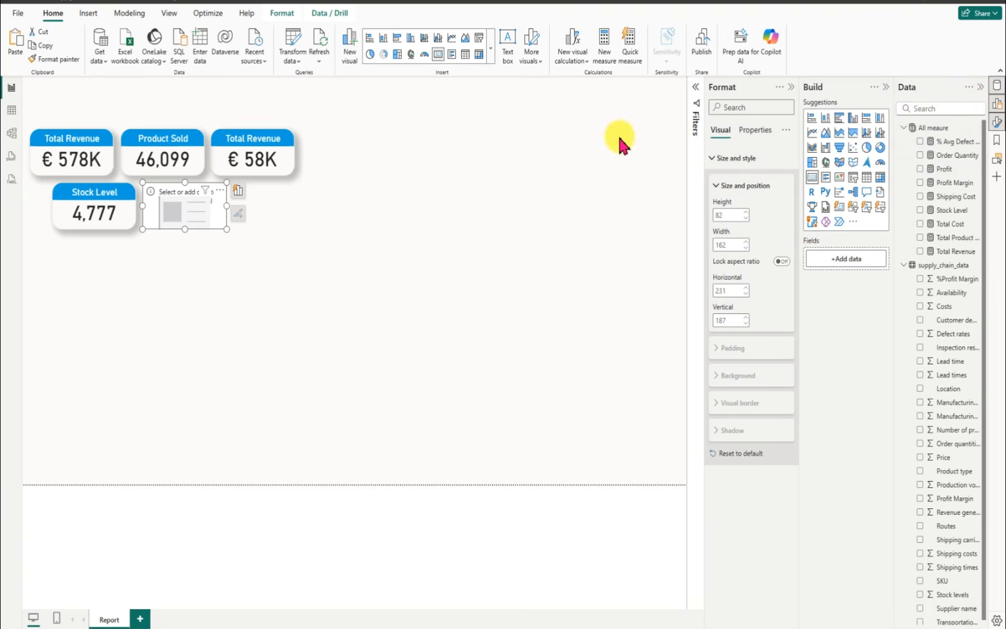
Step: Start a new measure named "% Profit Margin" in the All meaure table, with a formula beginning with DIVIDE
{"action": "left_click", "coordinate": [976, 129]}
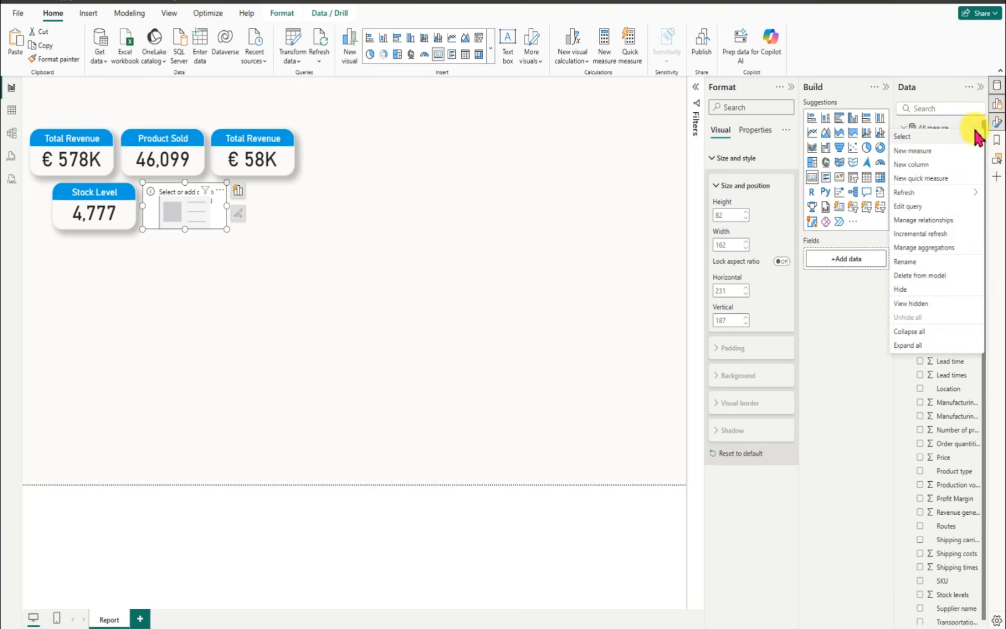
{"action": "left_click", "coordinate": [916, 151]}
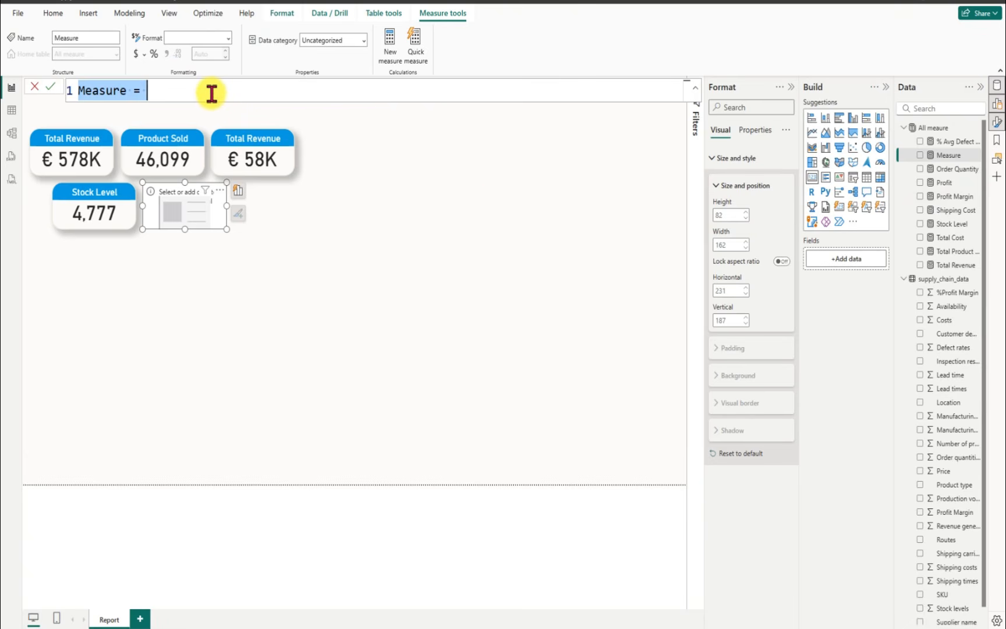
{"action": "key", "text": "BackSpace"}
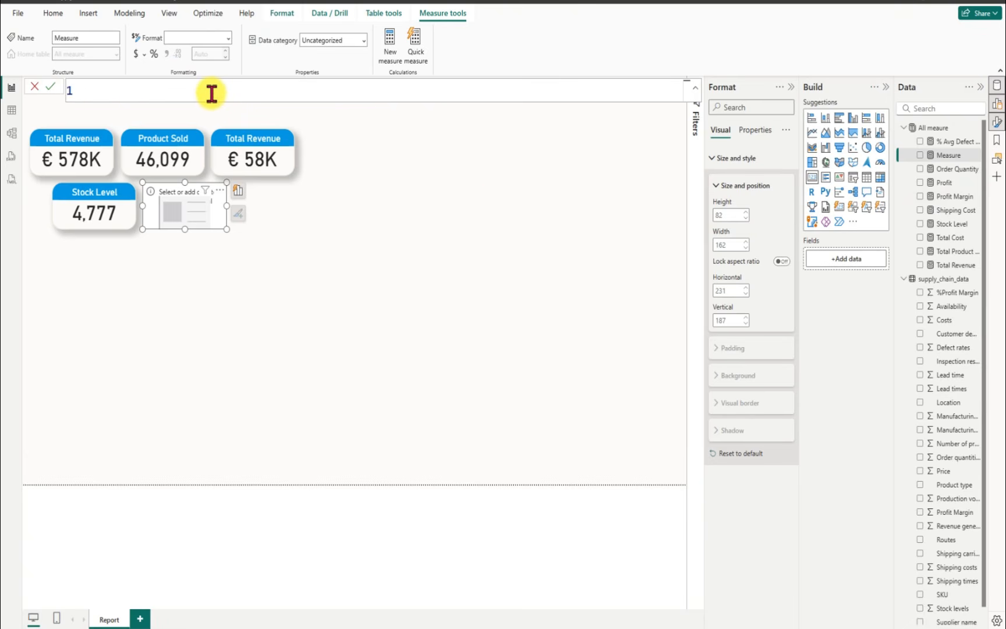
{"action": "type", "text": "%"}
{"action": "key", "text": "Return"}
{"action": "type", "text": "Profit"}
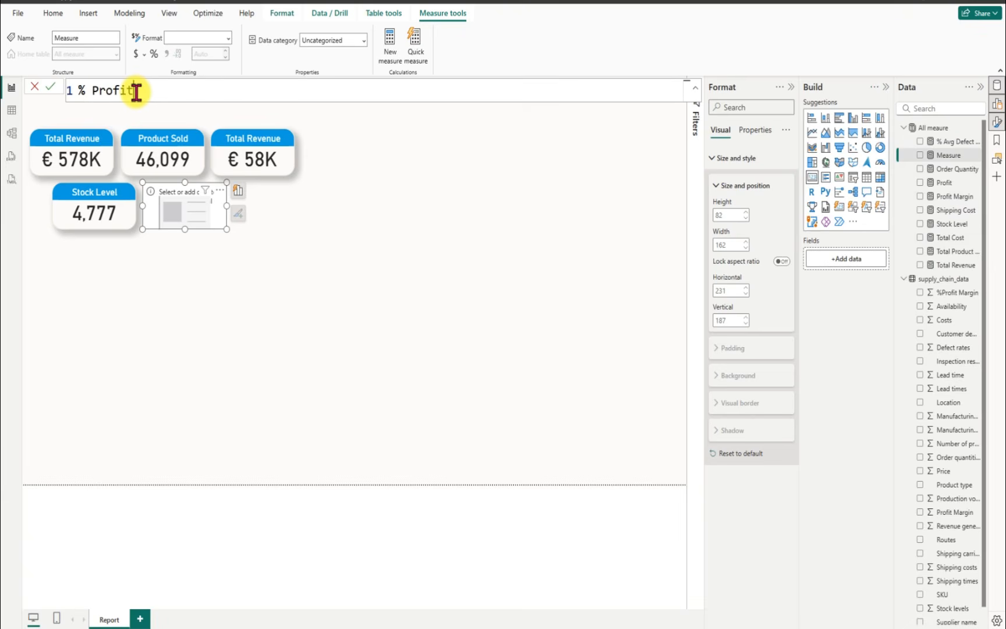
{"action": "type", "text": " Margin ="}
{"action": "type", "text": "div"}
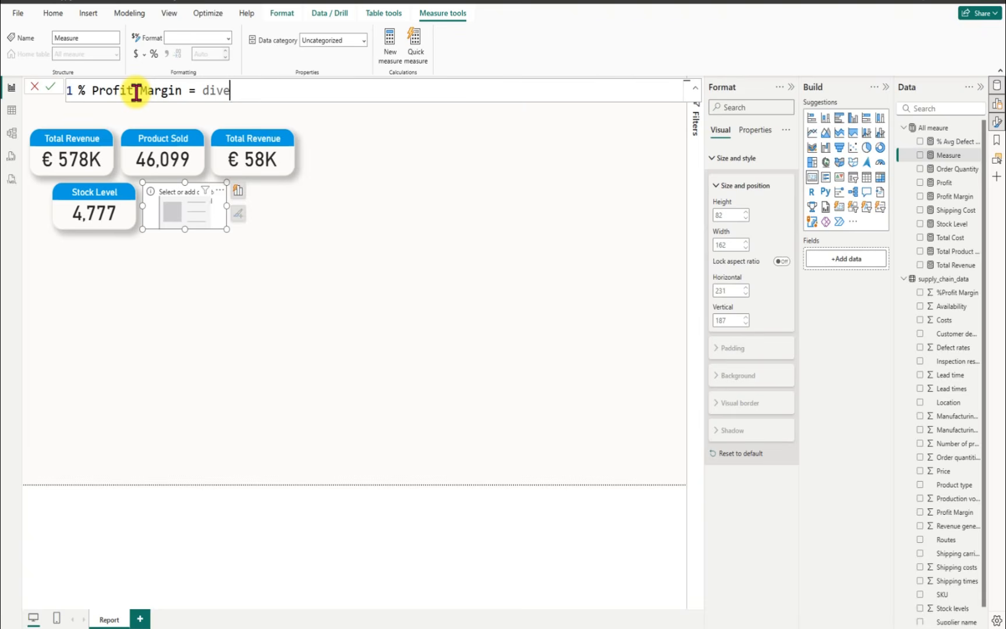
{"action": "key", "text": "Tab"}
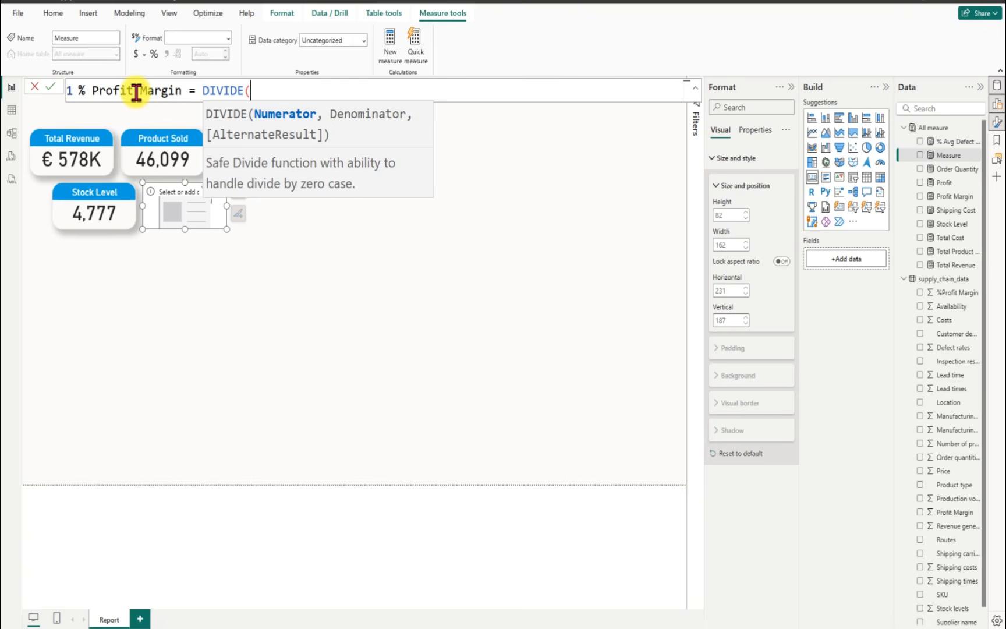
Step: Try to rename the existing Profit Margin measure to "% Profit Margin" in its formula
{"action": "left_click", "coordinate": [953, 197]}
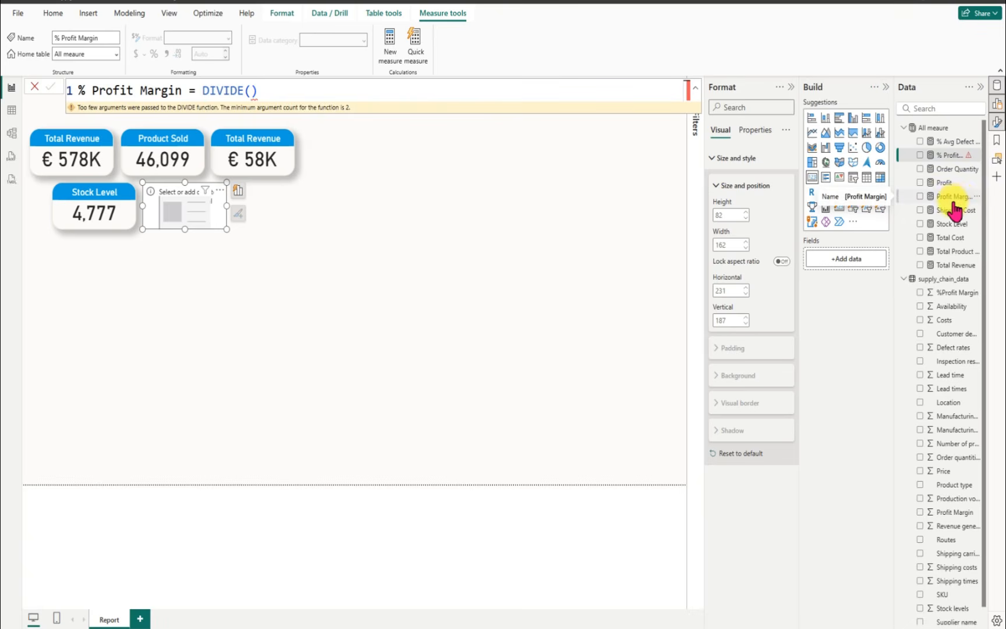
{"action": "left_click", "coordinate": [956, 198]}
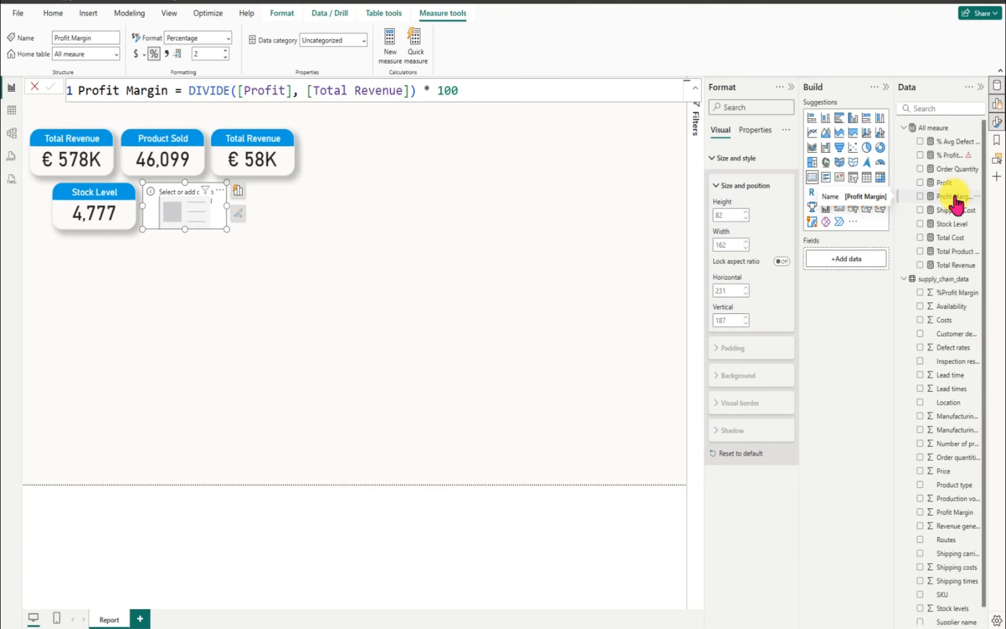
{"action": "left_click", "coordinate": [79, 89]}
{"action": "double_click", "coordinate": [80, 88]}
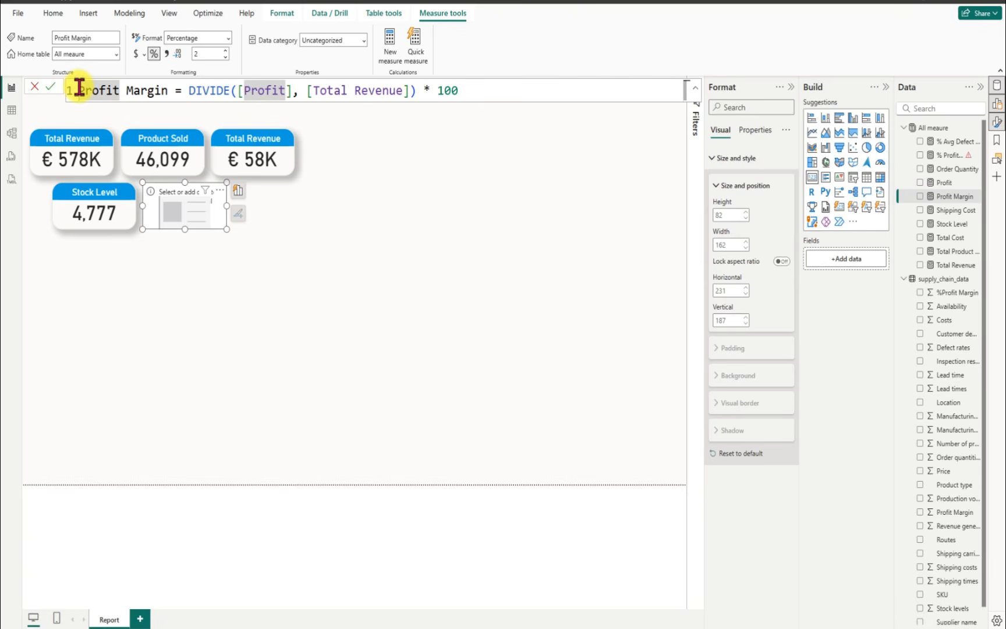
{"action": "type", "text": "%"}
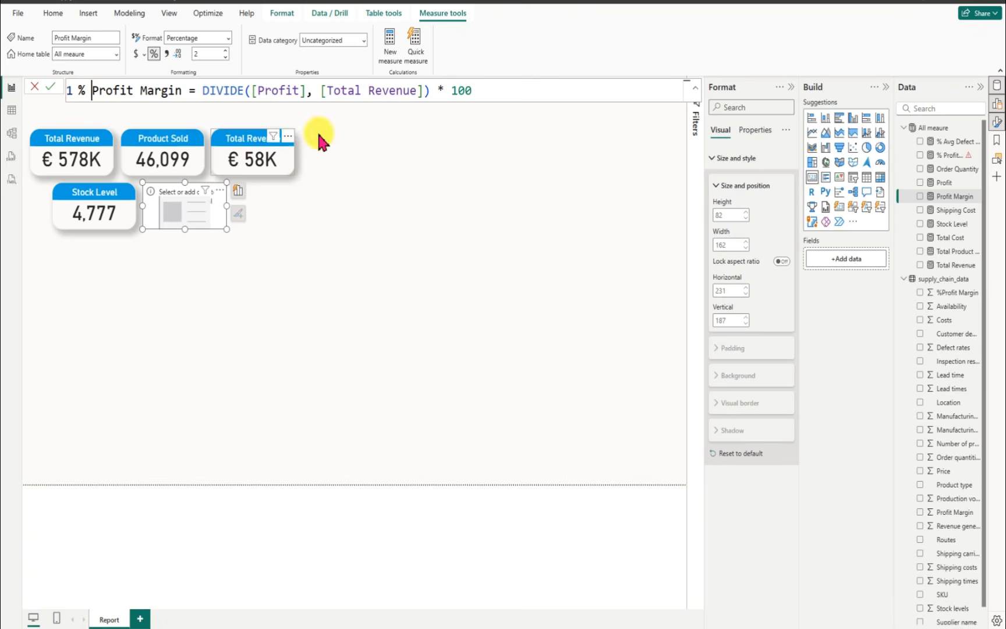
{"action": "left_click", "coordinate": [49, 87]}
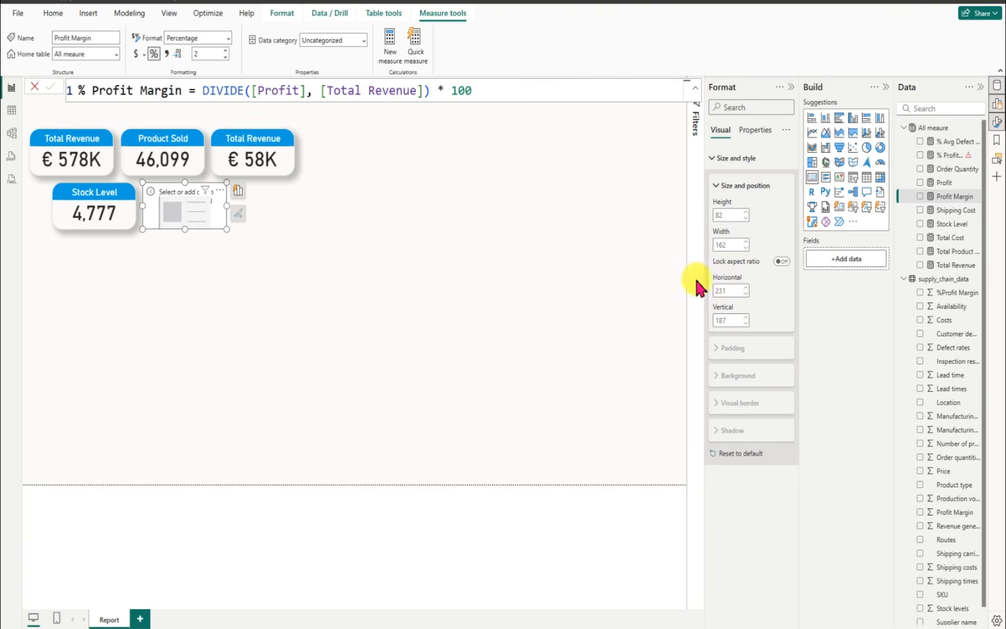
{"action": "left_click", "coordinate": [953, 209]}
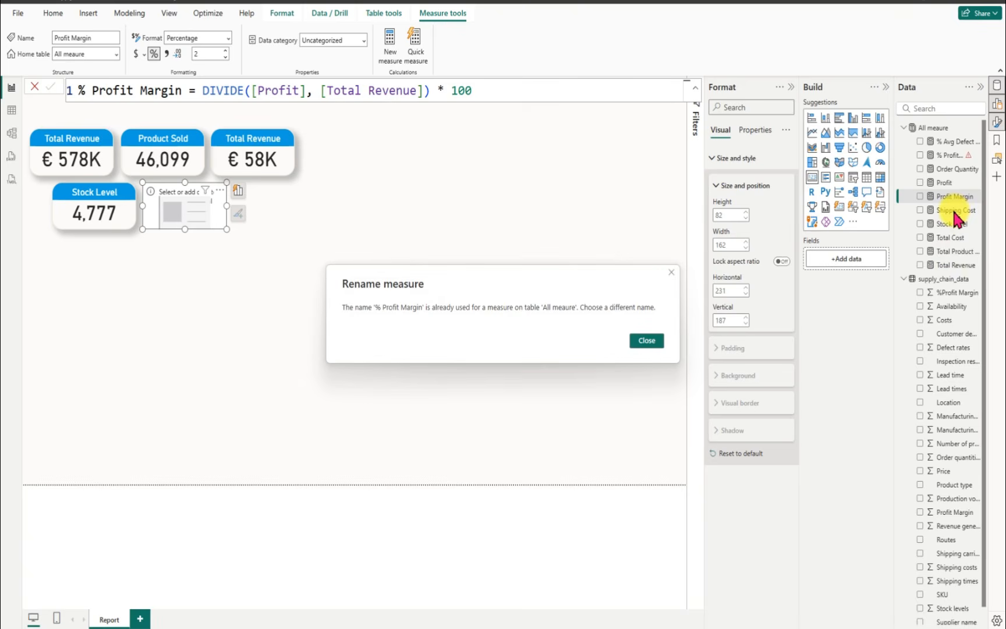
{"action": "left_click", "coordinate": [645, 341]}
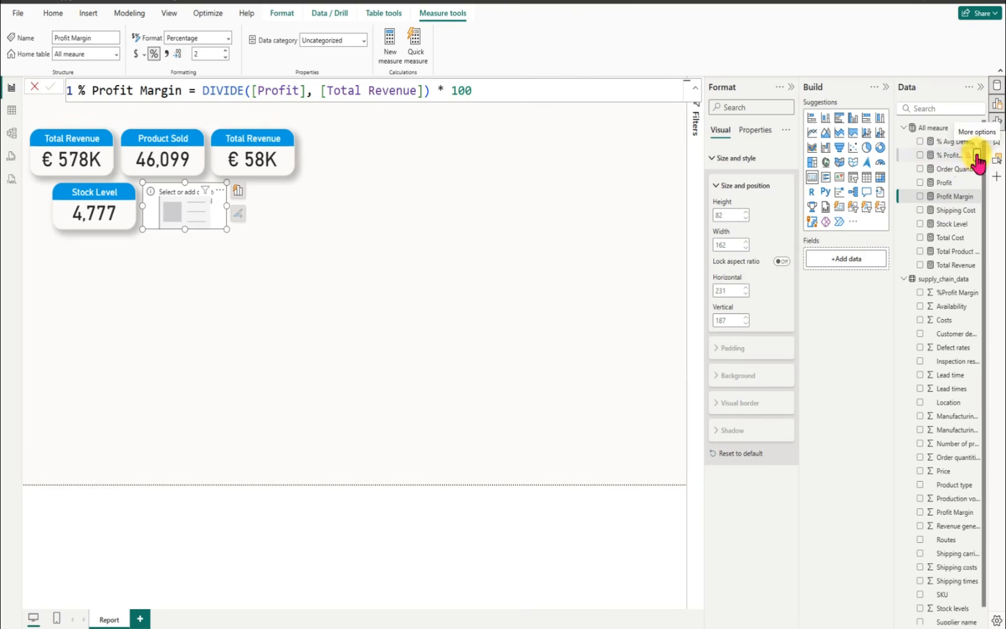
Step: Delete the incomplete "% Profit Margin" measure from the model
{"action": "left_click", "coordinate": [974, 152]}
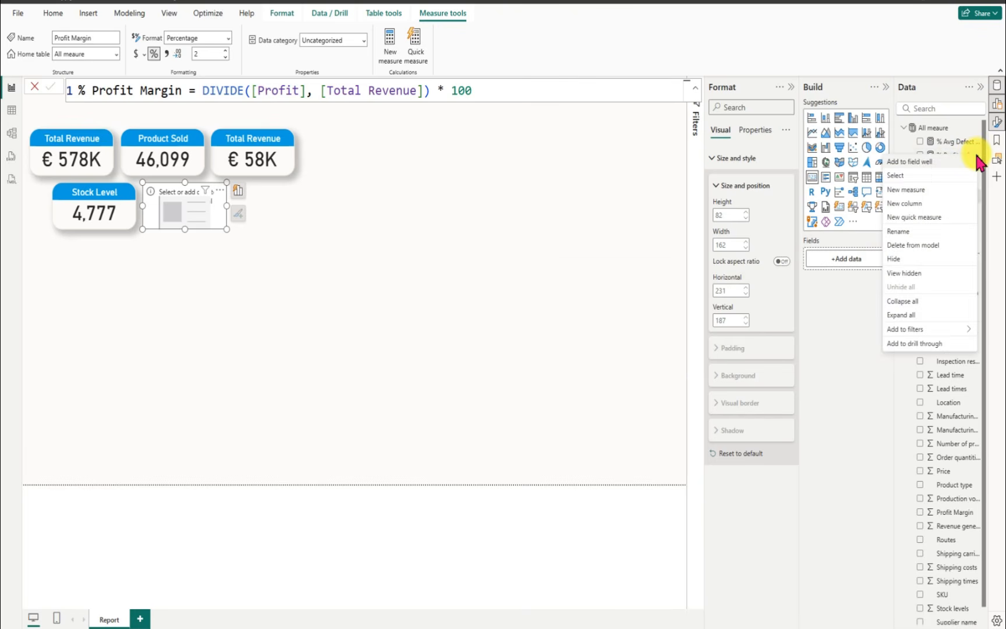
{"action": "left_click", "coordinate": [912, 247]}
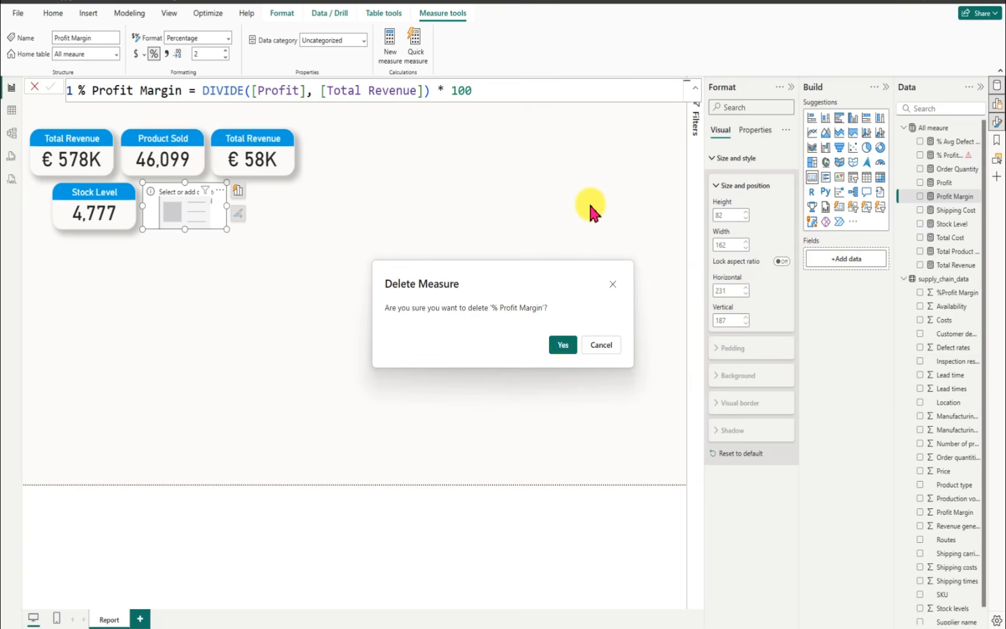
{"action": "left_click", "coordinate": [562, 345]}
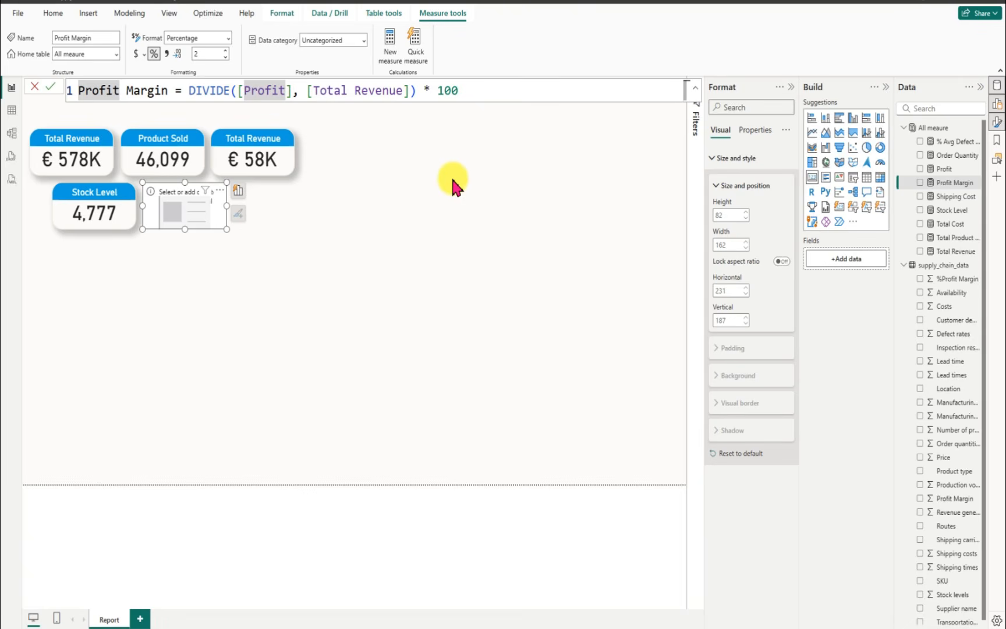
Step: Rename the existing Profit Margin measure to "% Profit Margin", keeping its DIVIDE formula
{"action": "left_click", "coordinate": [79, 86]}
{"action": "type", "text": "%"}
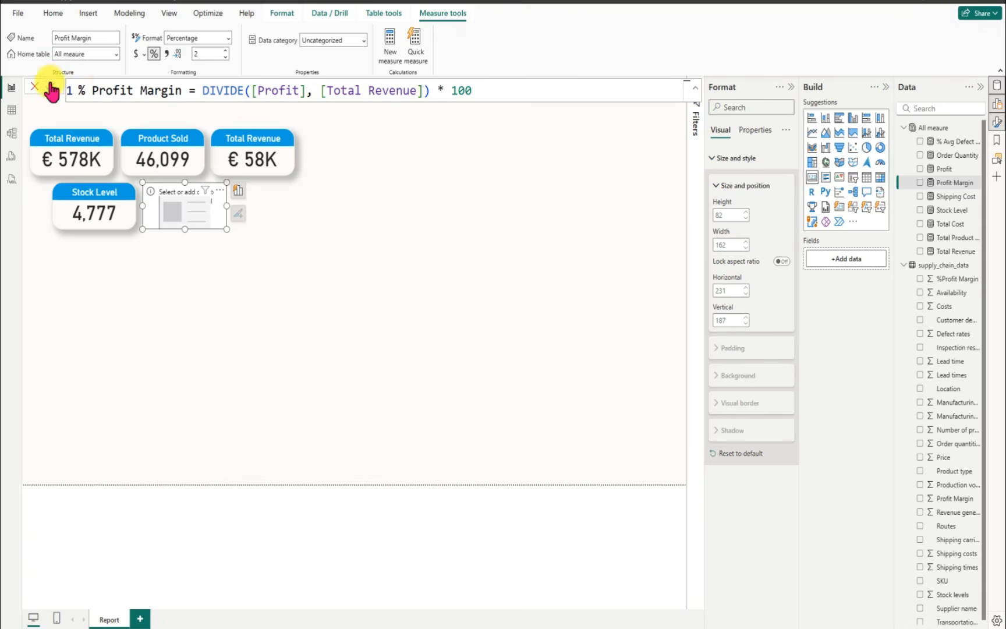
{"action": "key", "text": "Return"}
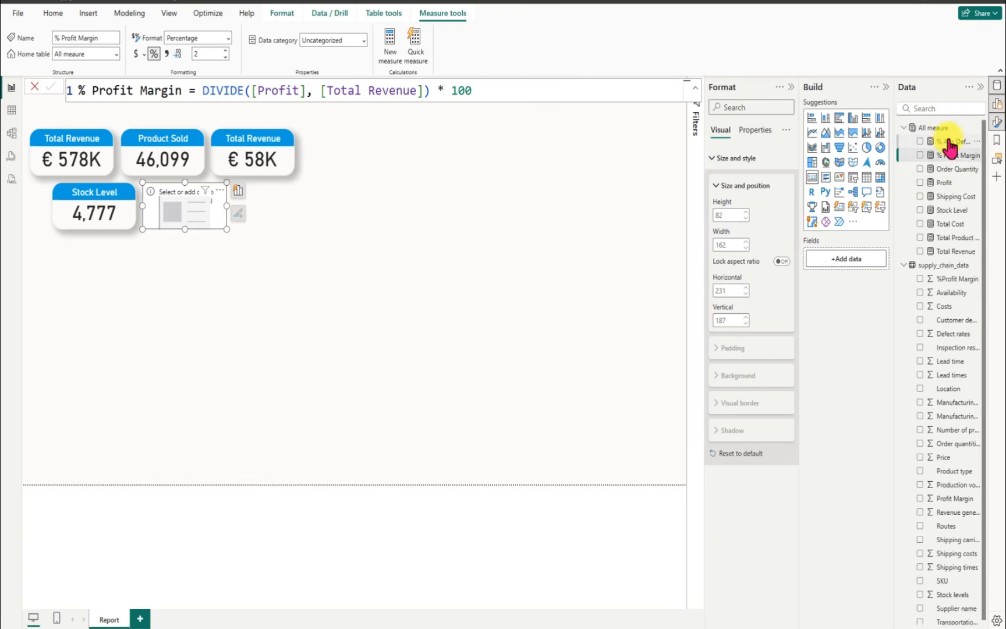
Step: Add the % Profit Margin measure to the empty second-row card and set the measure's format to General
{"action": "left_click", "coordinate": [920, 156]}
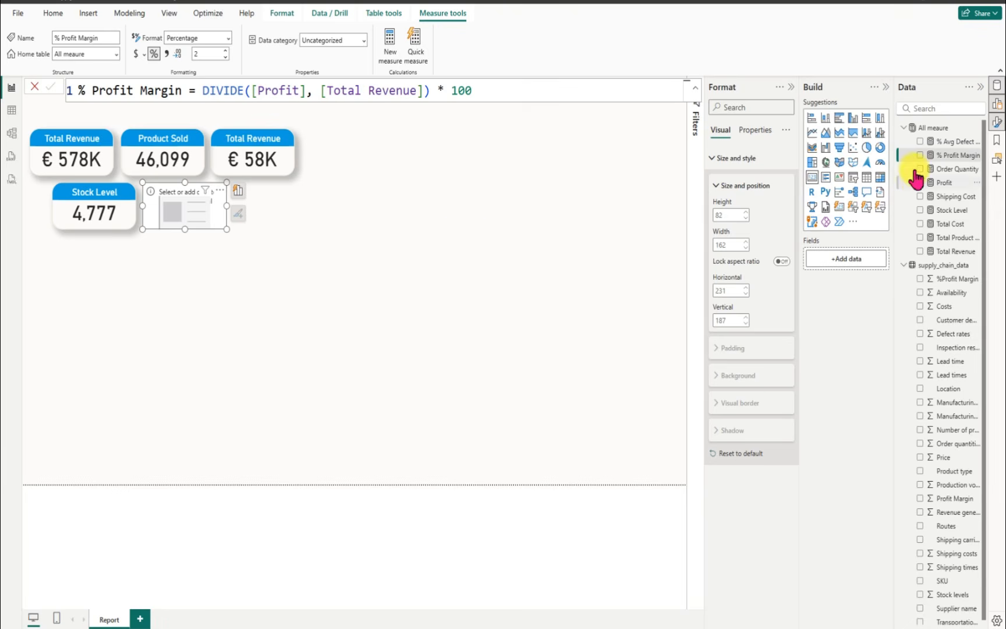
{"action": "left_click_drag", "start_coordinate": [790, 212], "coordinate": [528, 269]}
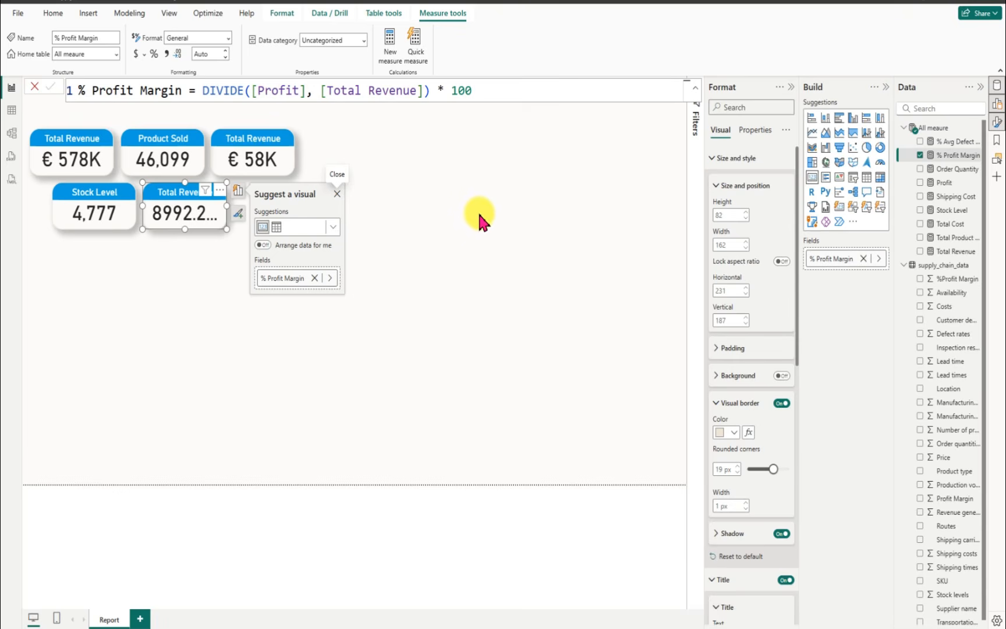
{"action": "left_click", "coordinate": [156, 53]}
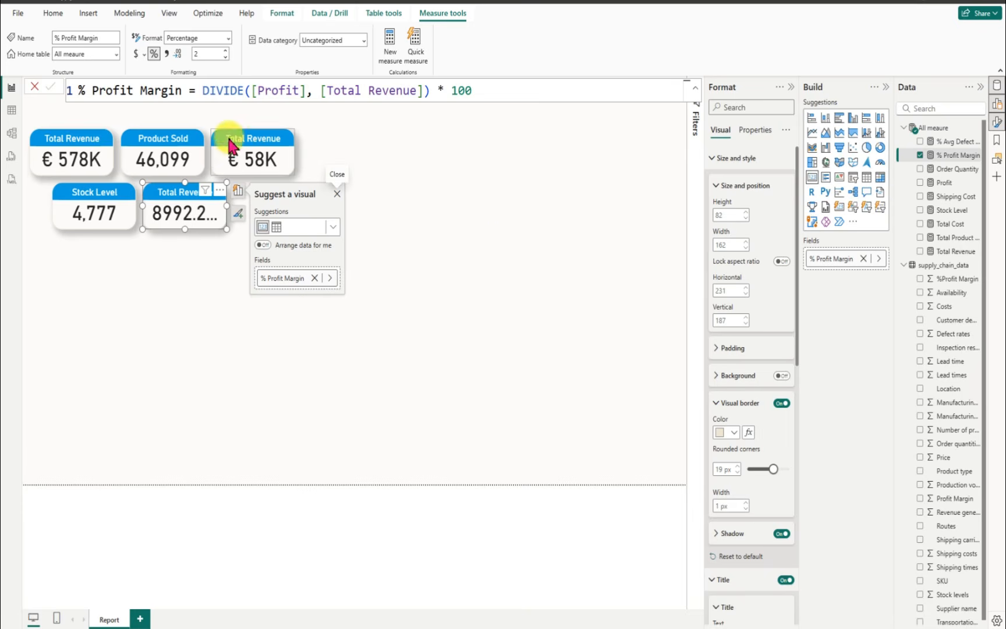
{"action": "left_click", "coordinate": [153, 57]}
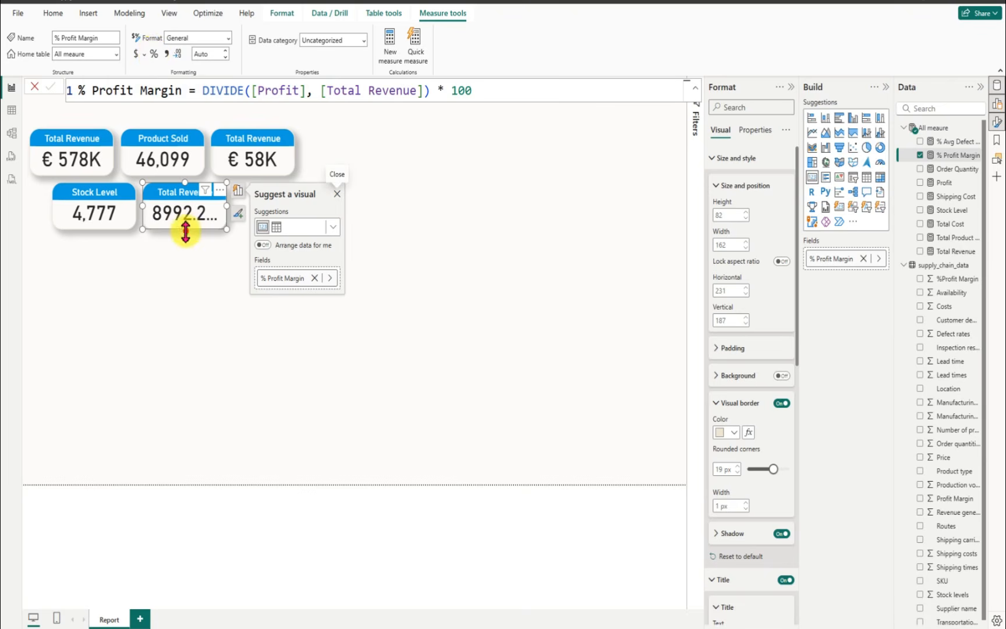
Step: Change the % Profit Margin measure's formula to DIVIDE([Profit], [Total Revenue])*100 and apply it
{"action": "left_click_drag", "start_coordinate": [185, 230], "coordinate": [191, 242]}
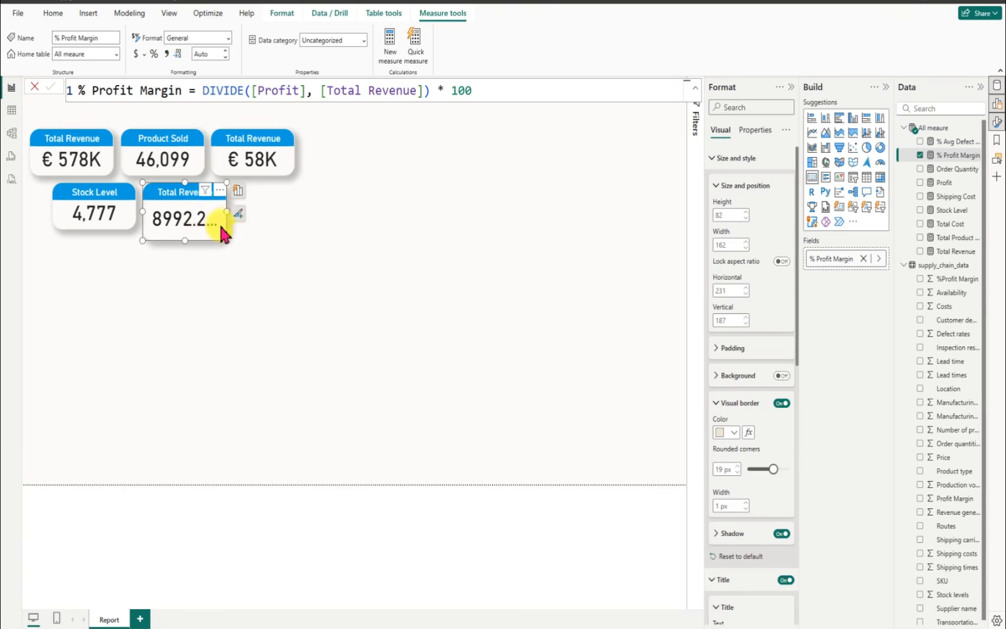
{"action": "left_click", "coordinate": [492, 93]}
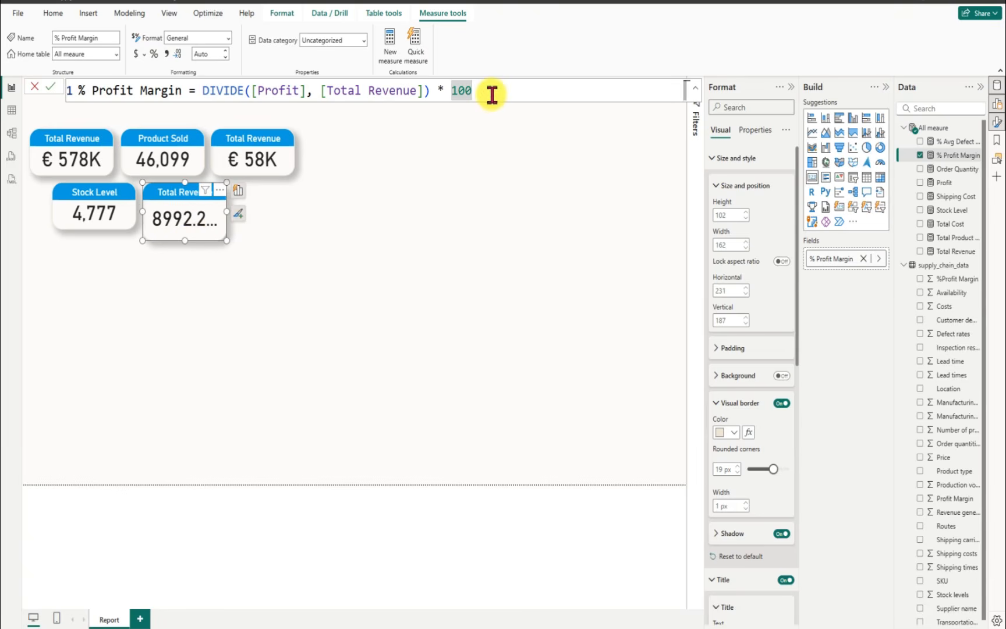
{"action": "left_click", "coordinate": [433, 91]}
{"action": "type", "text": "*"}
{"action": "key", "text": "Delete"}
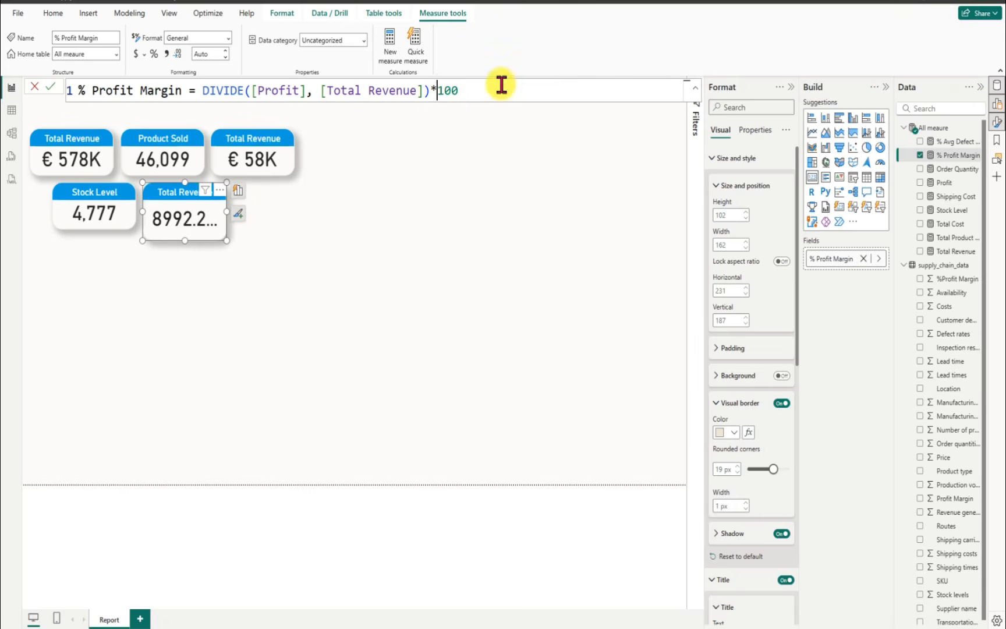
{"action": "left_click", "coordinate": [52, 88]}
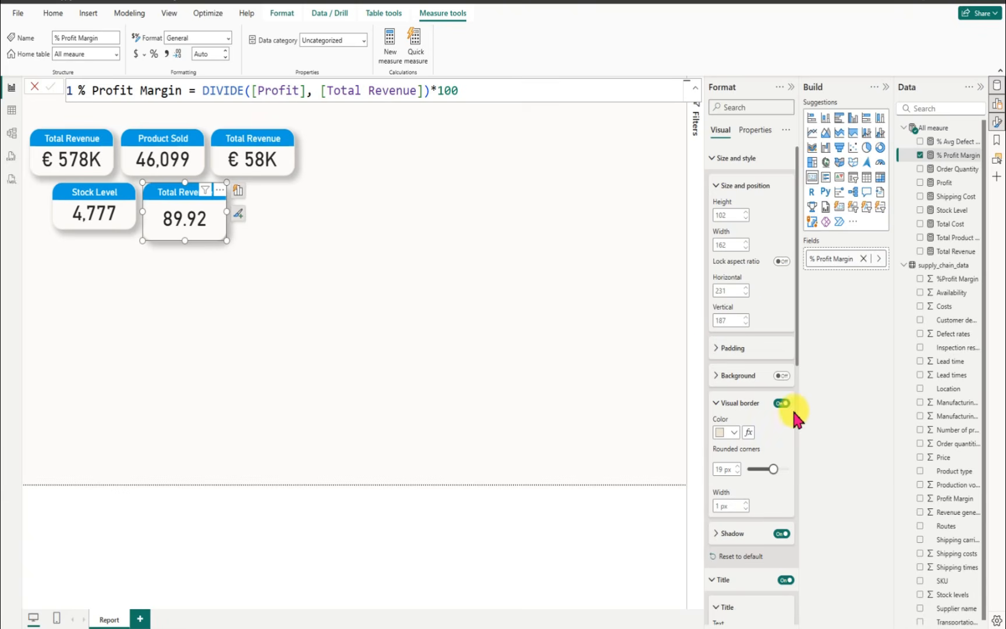
Step: Change the title of the enlarged profit margin card to "% Profit Margin"
{"action": "left_click_drag", "start_coordinate": [798, 354], "coordinate": [798, 533]}
{"action": "left_click_drag", "start_coordinate": [759, 224], "coordinate": [687, 222]}
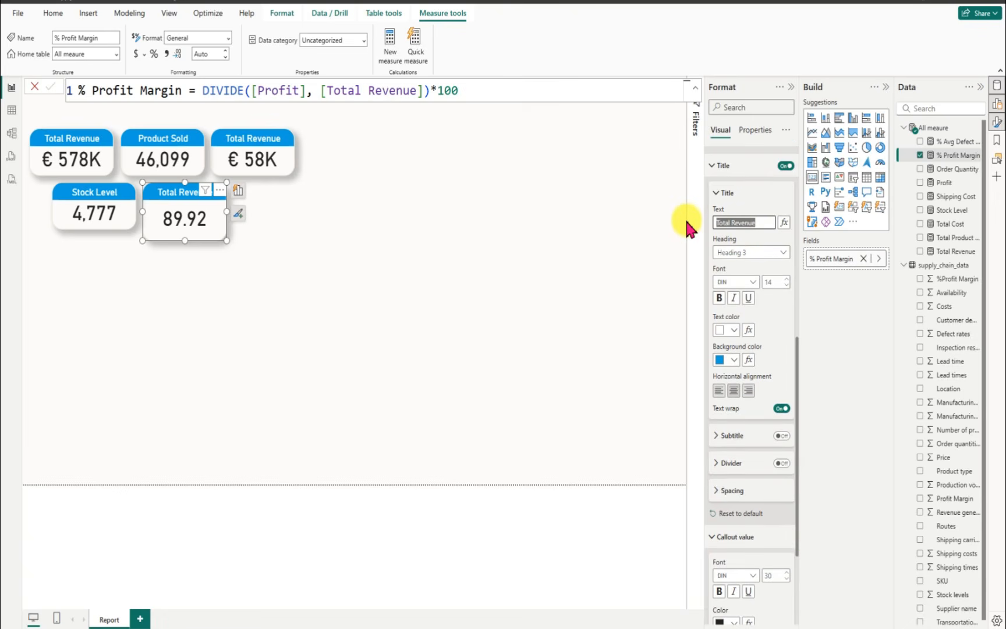
{"action": "type", "text": "% P"}
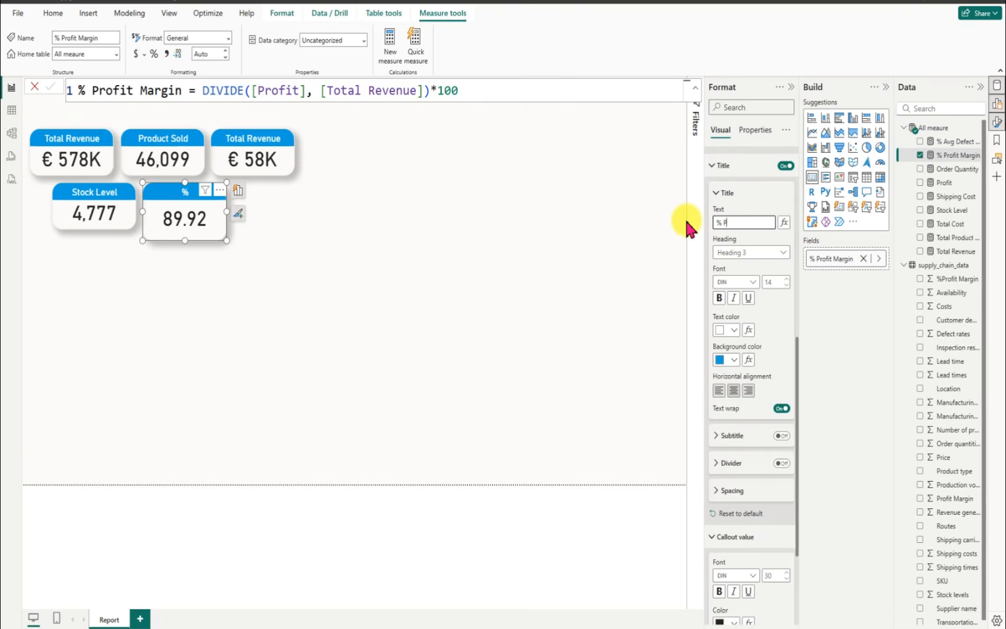
{"action": "type", "text": "rofit Margin"}
{"action": "left_click", "coordinate": [283, 274]}
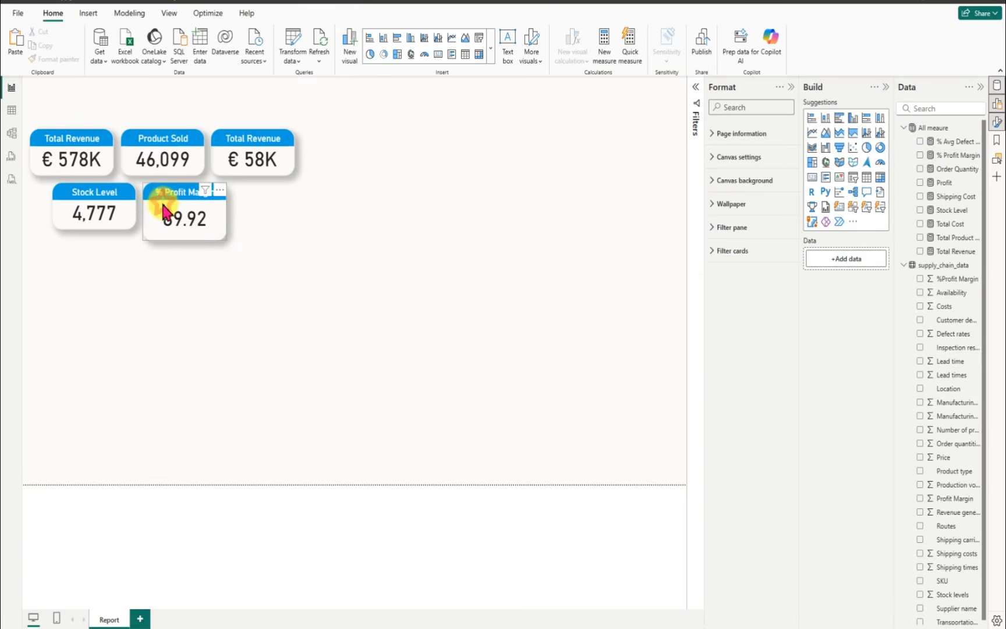
Step: Remove the oversized % Profit Margin card from the report page
{"action": "left_click", "coordinate": [220, 235]}
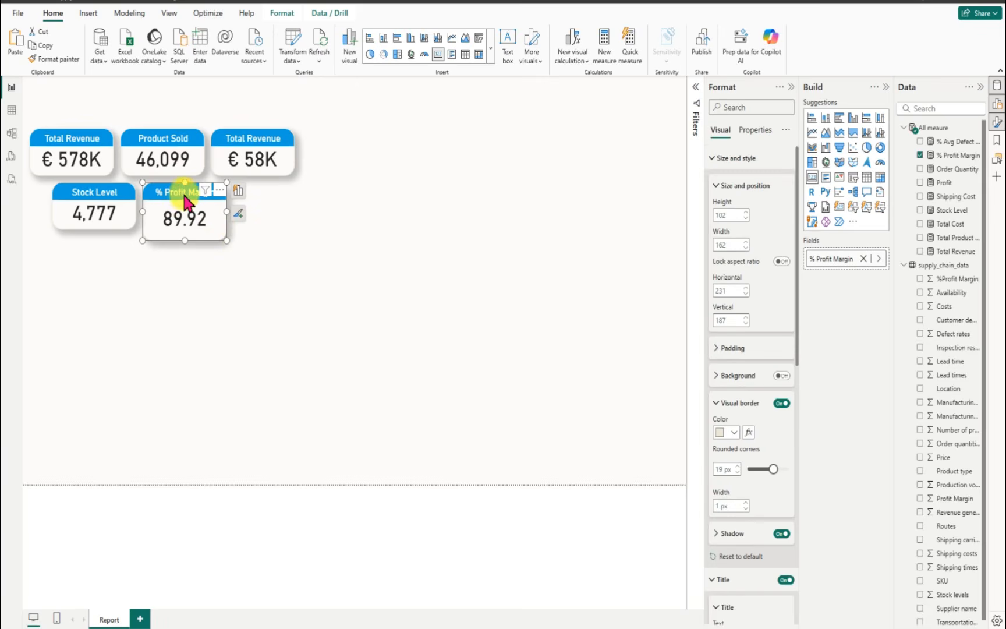
{"action": "left_click", "coordinate": [219, 191]}
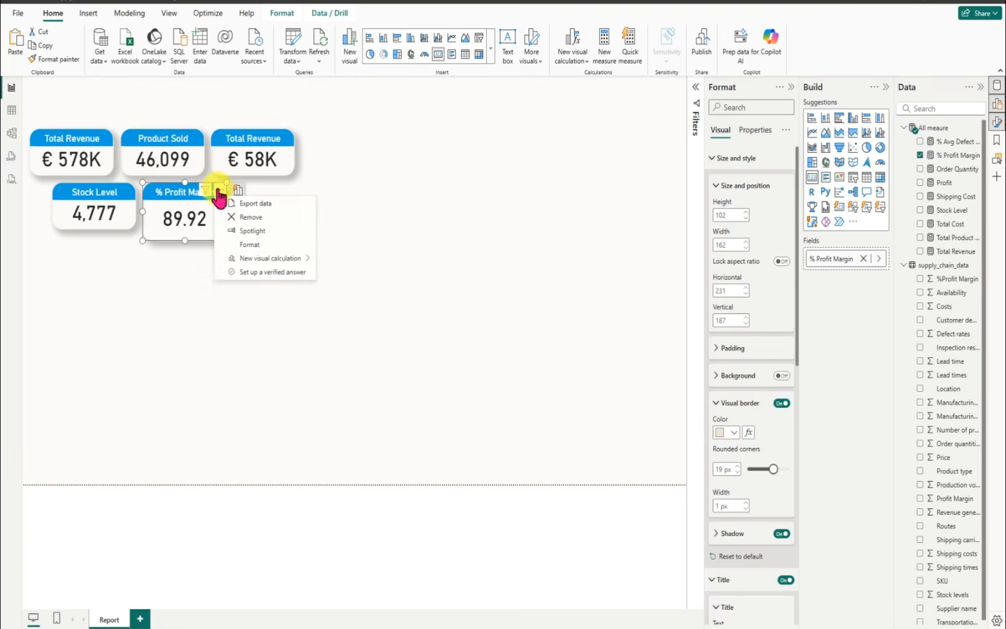
{"action": "left_click", "coordinate": [257, 218]}
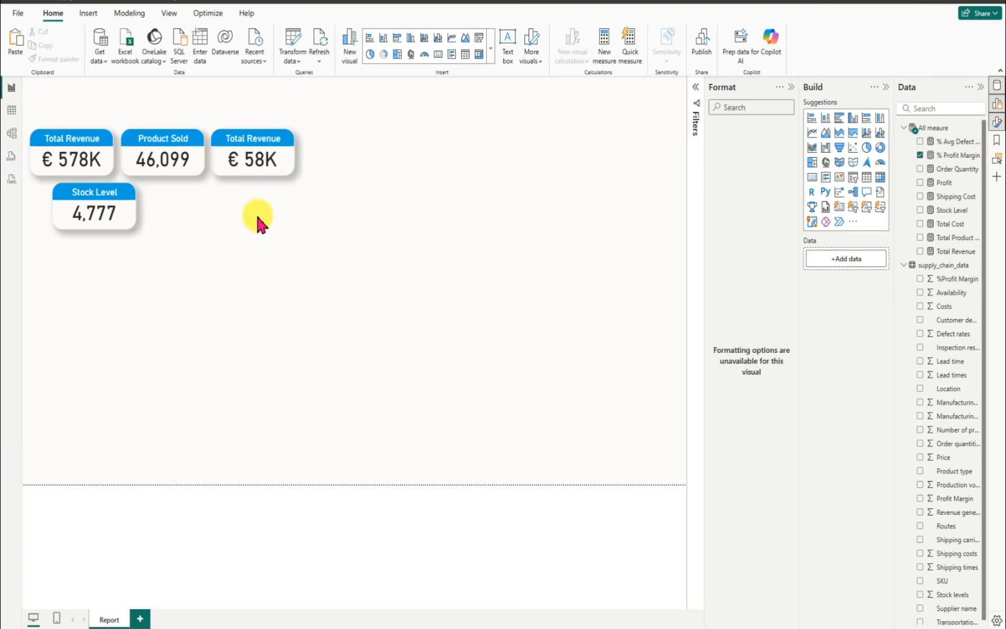
Step: Duplicate the Stock Level card beside the original and replace the copy's field with the % Profit Margin measure
{"action": "left_click", "coordinate": [71, 197]}
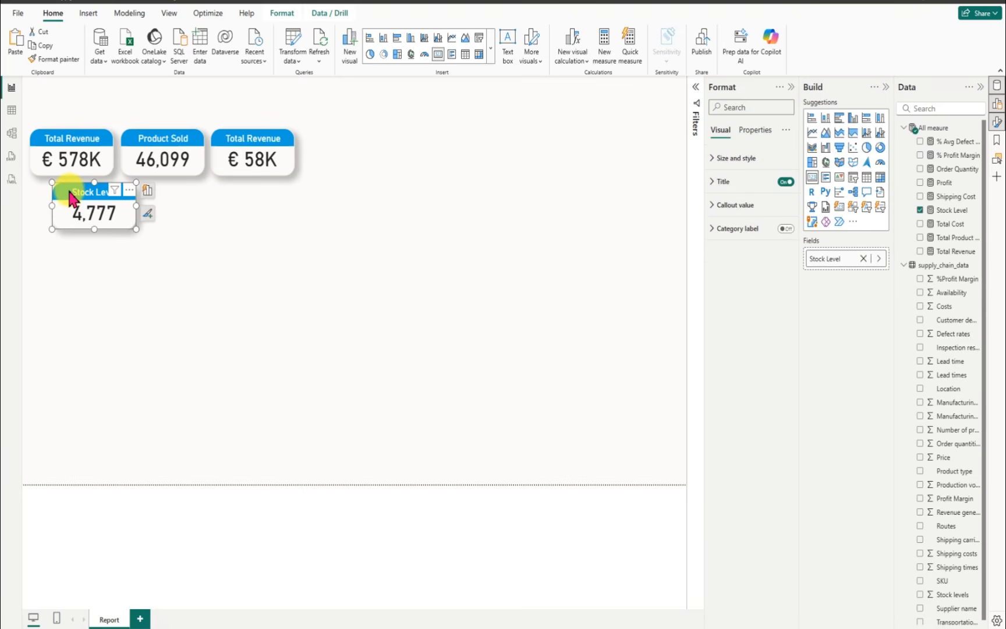
{"action": "left_click_drag", "start_coordinate": [71, 198], "coordinate": [151, 197]}
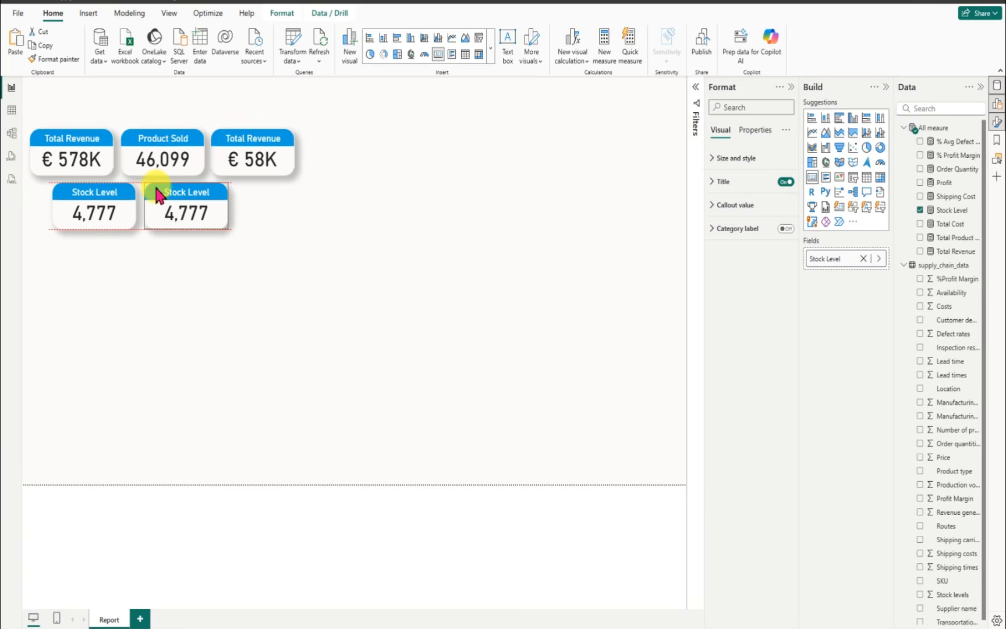
{"action": "left_click", "coordinate": [920, 209]}
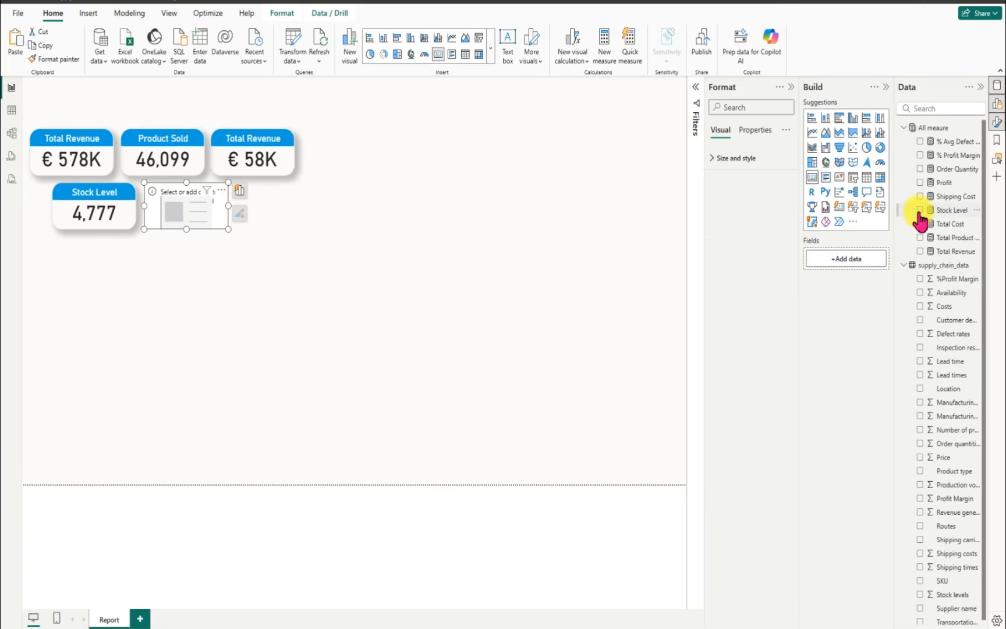
{"action": "left_click", "coordinate": [920, 156]}
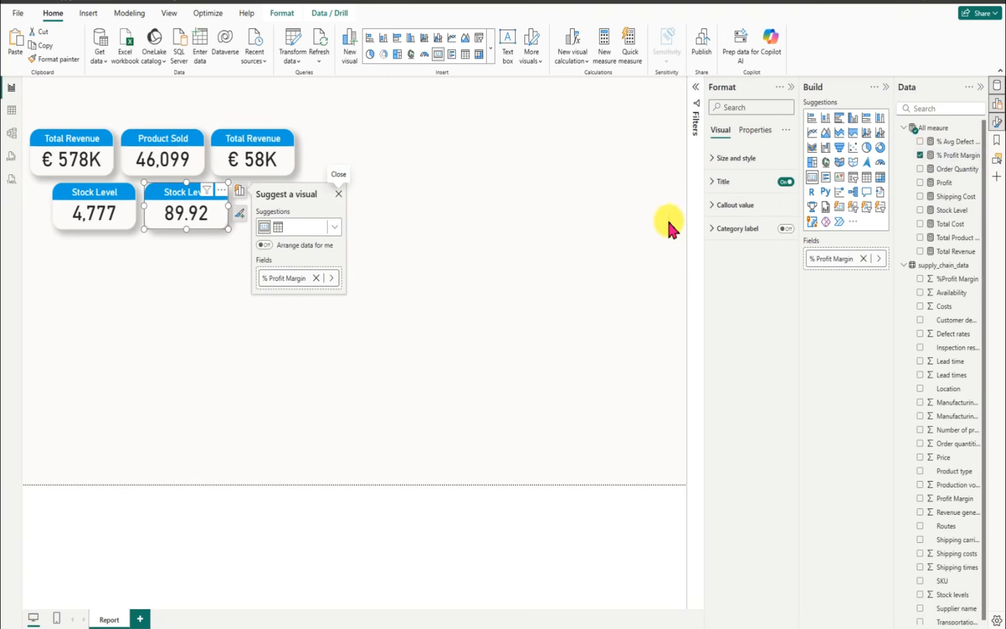
Step: Set the duplicated card's title text to "% Profit Margin"
{"action": "left_click", "coordinate": [719, 186]}
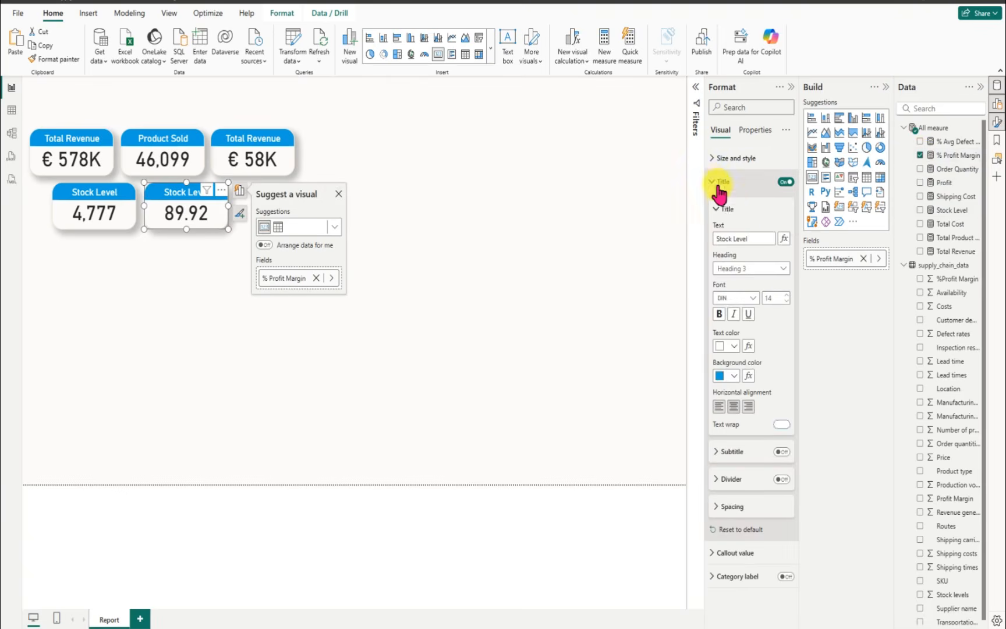
{"action": "left_click_drag", "start_coordinate": [760, 243], "coordinate": [684, 247]}
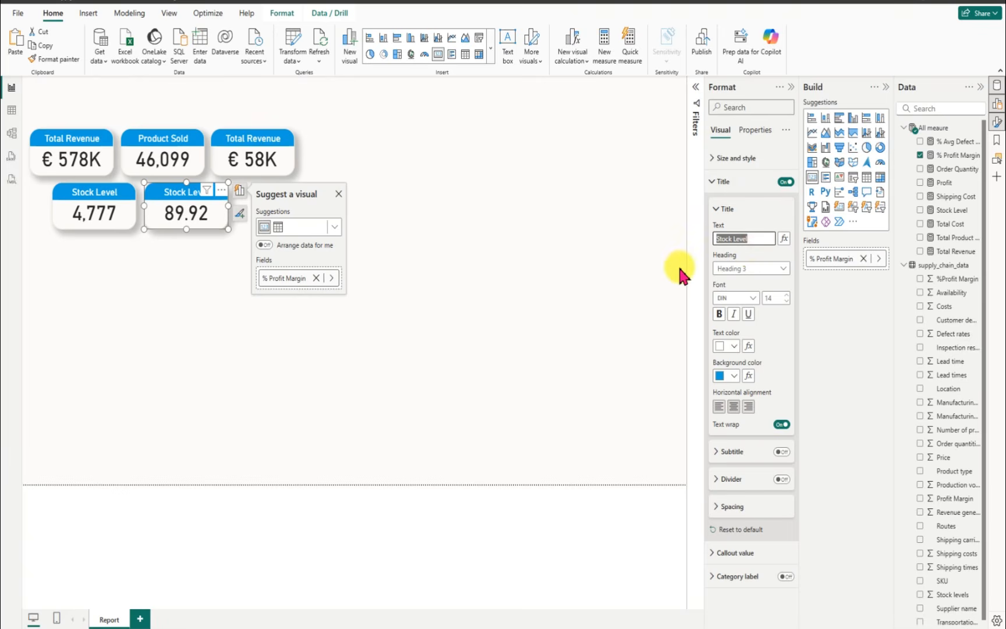
{"action": "key", "text": "BackSpace"}
{"action": "type", "text": "%"}
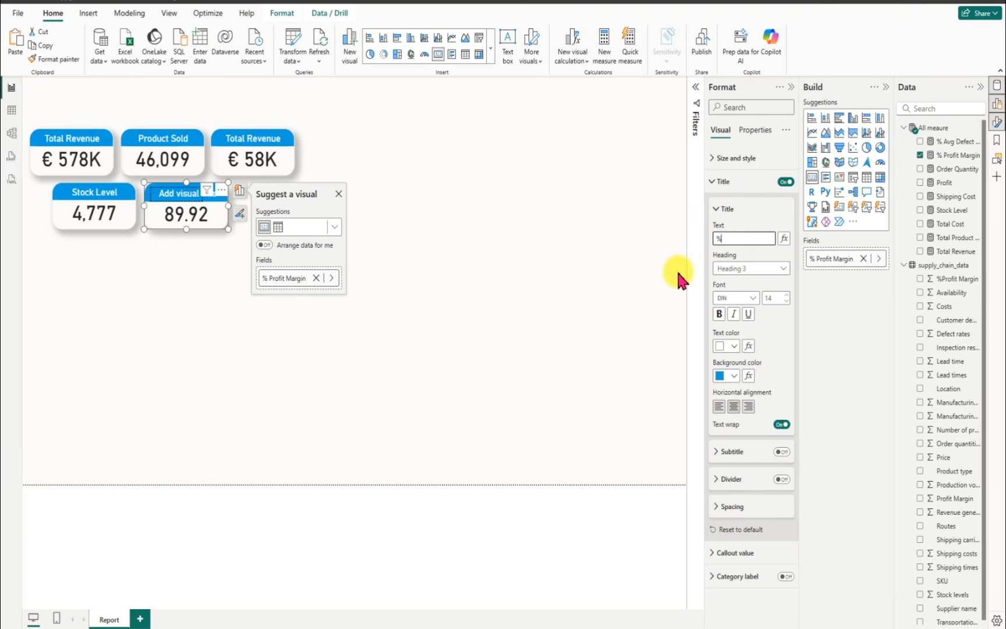
{"action": "type", "text": " Prof"}
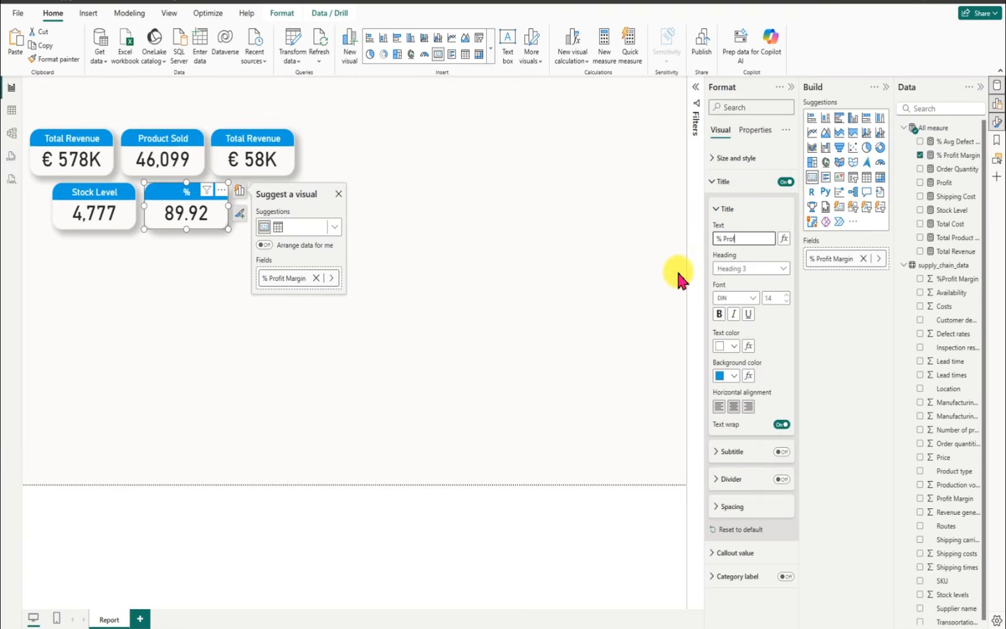
{"action": "type", "text": "it Margin"}
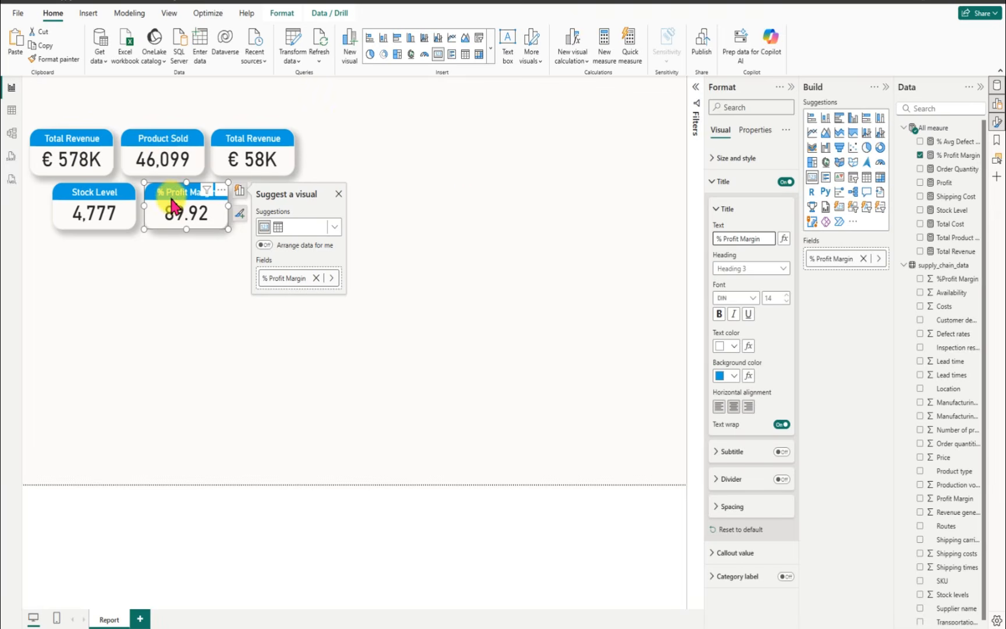
Step: Select all five KPI cards together and make their titles italic
{"action": "left_click", "coordinate": [81, 149], "text": "ctrl"}
{"action": "left_click", "coordinate": [86, 205], "text": "ctrl"}
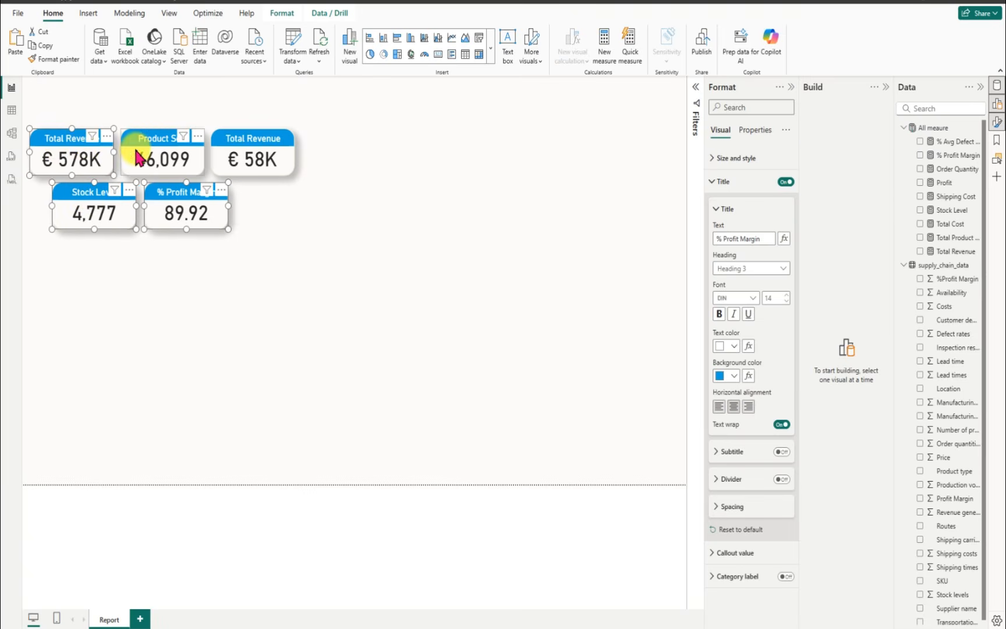
{"action": "left_click", "coordinate": [148, 144], "text": "ctrl"}
{"action": "left_click", "coordinate": [233, 143], "text": "ctrl"}
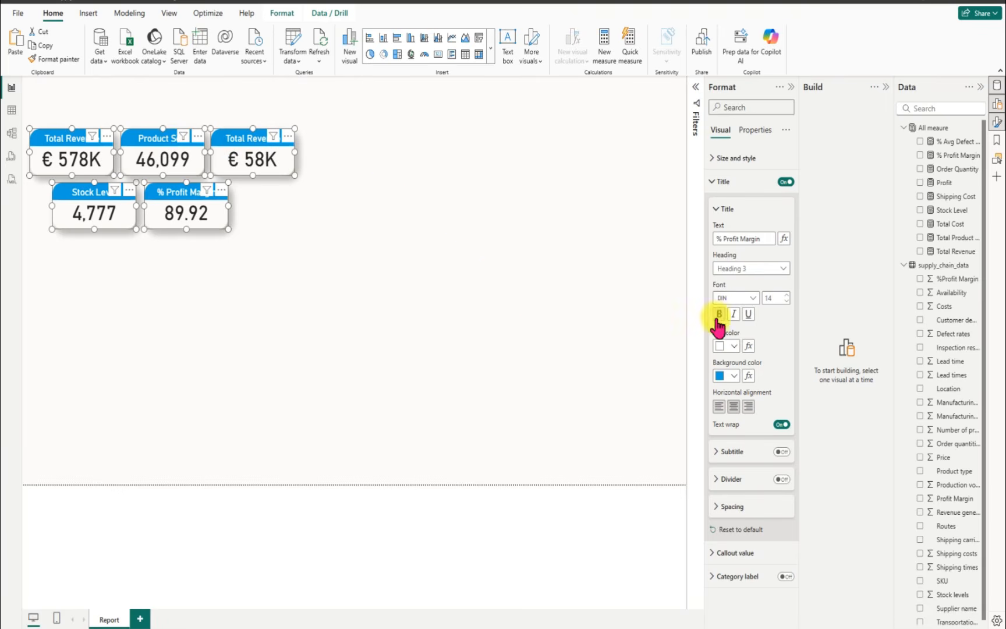
{"action": "left_click", "coordinate": [721, 316]}
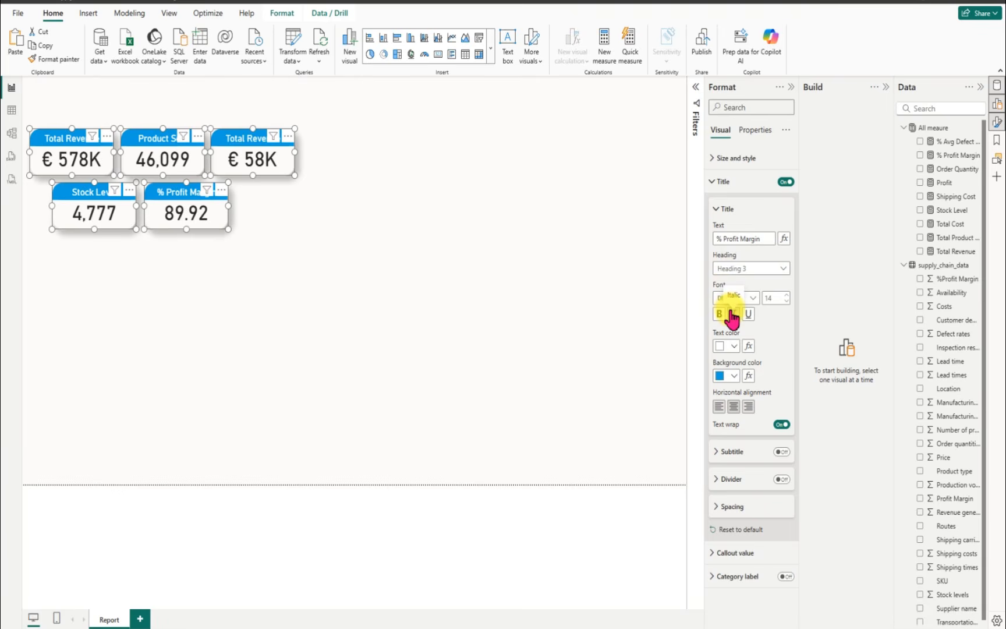
{"action": "left_click", "coordinate": [733, 316]}
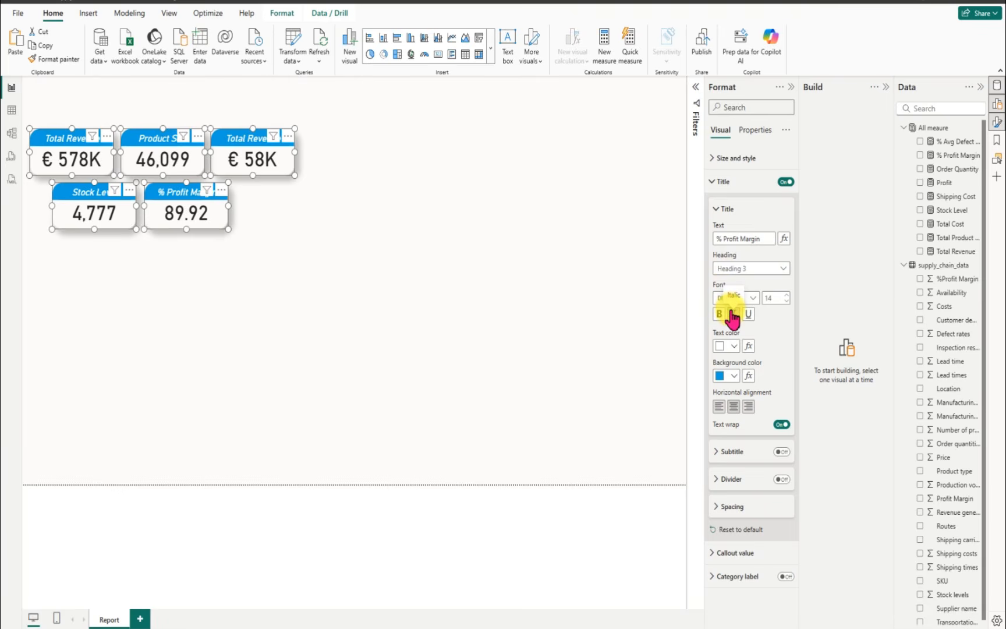
Step: Set the size of all five selected KPI cards to height 80 and width 160
{"action": "left_click", "coordinate": [711, 165]}
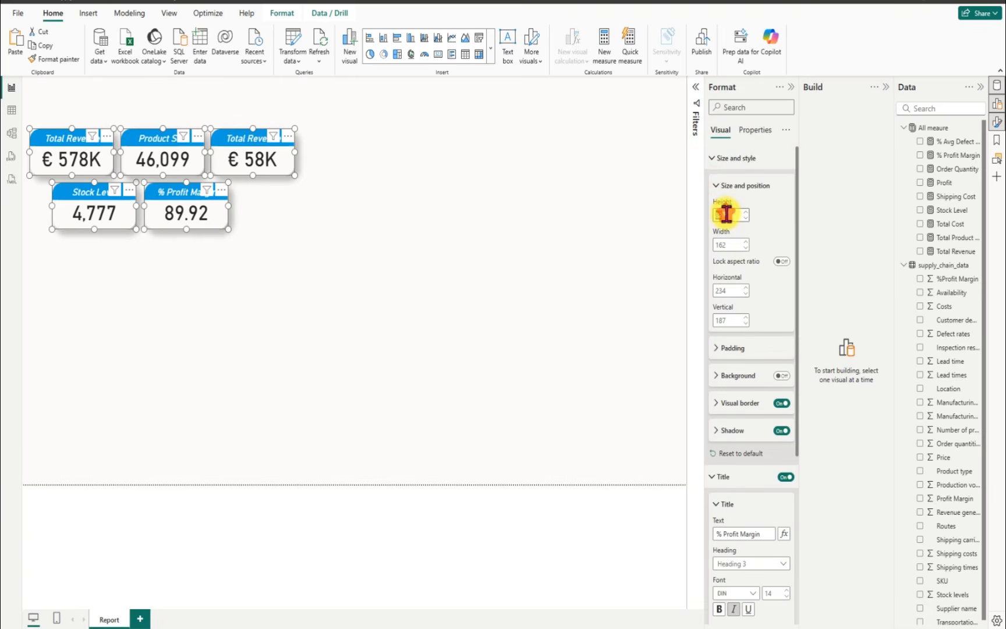
{"action": "key", "text": "BackSpace"}
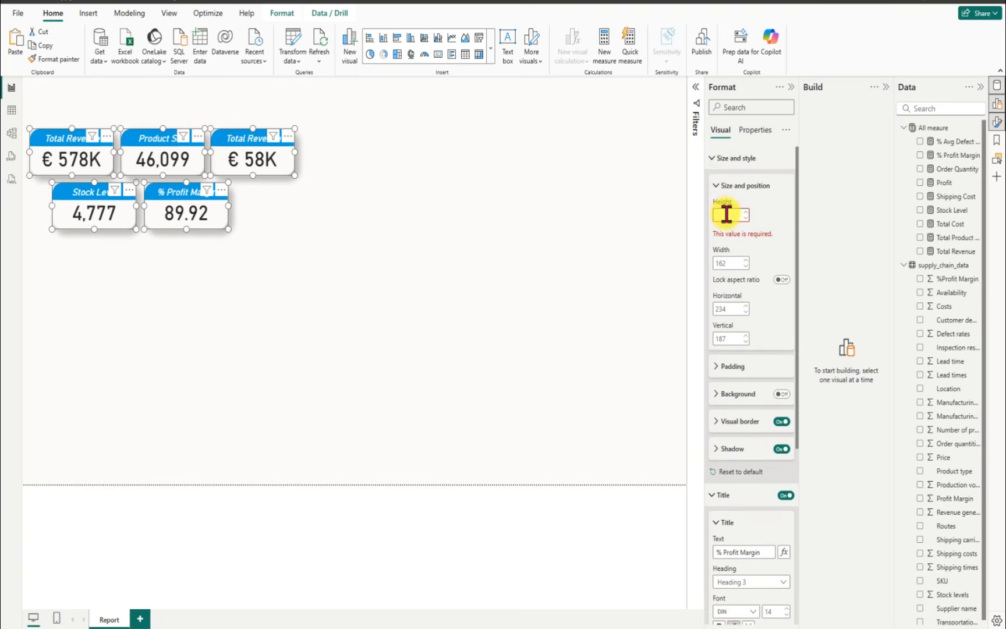
{"action": "type", "text": "80"}
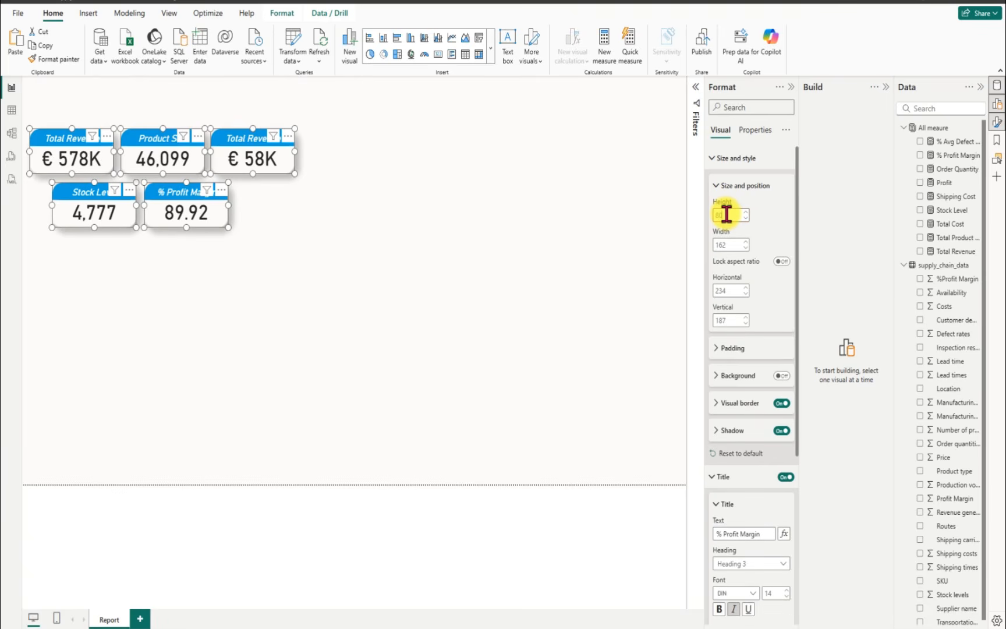
{"action": "double_click", "coordinate": [735, 244]}
{"action": "type", "text": "160"}
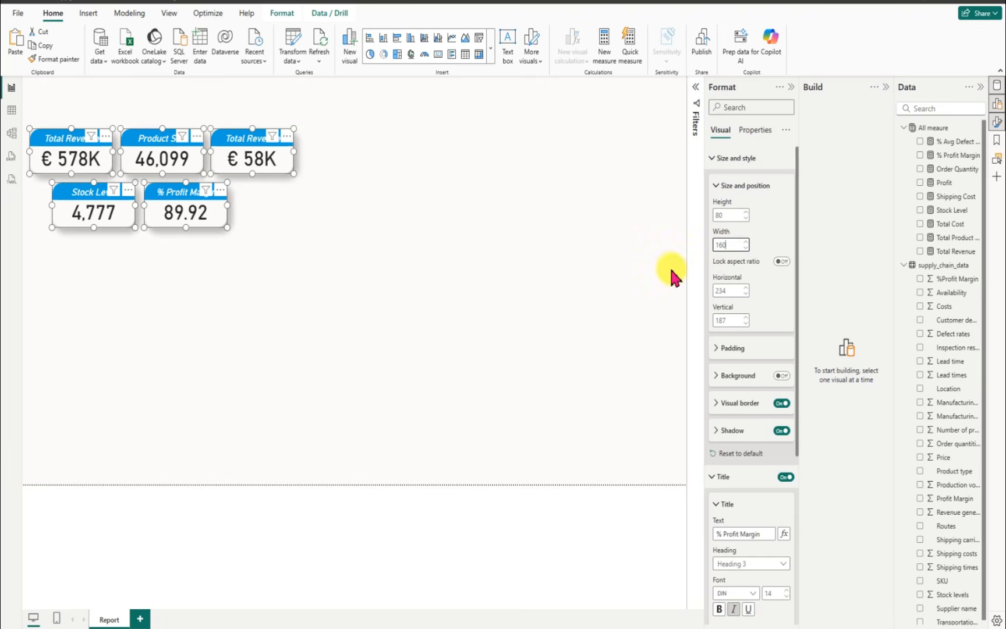
{"action": "left_click", "coordinate": [386, 192]}
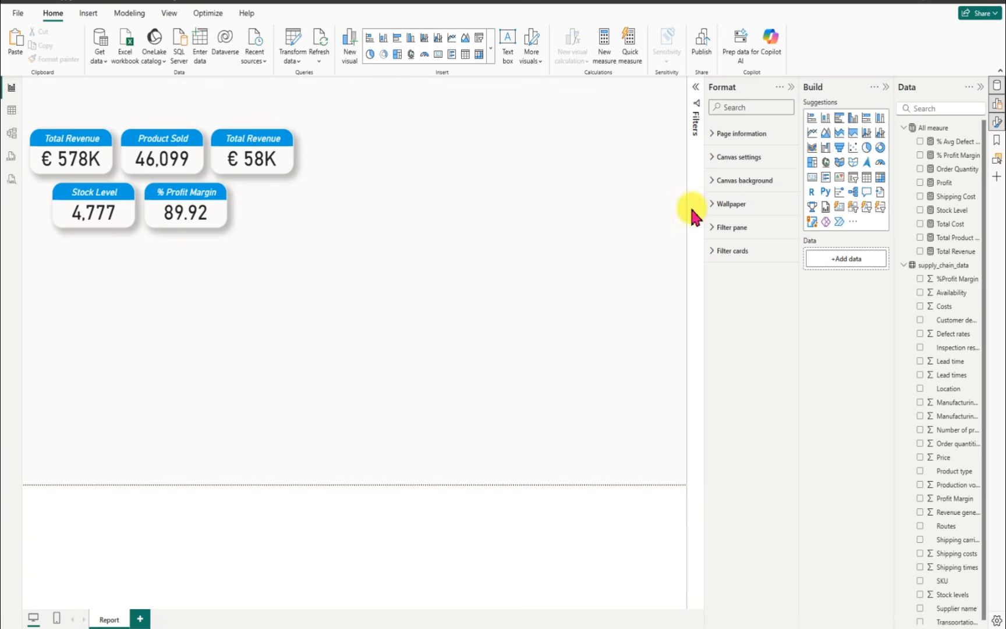
Step: Insert a stacked column chart beside the KPI cards, enlarge it to about twice a card's width, and plot Total Revenue on its Y-axis
{"action": "left_click", "coordinate": [791, 87]}
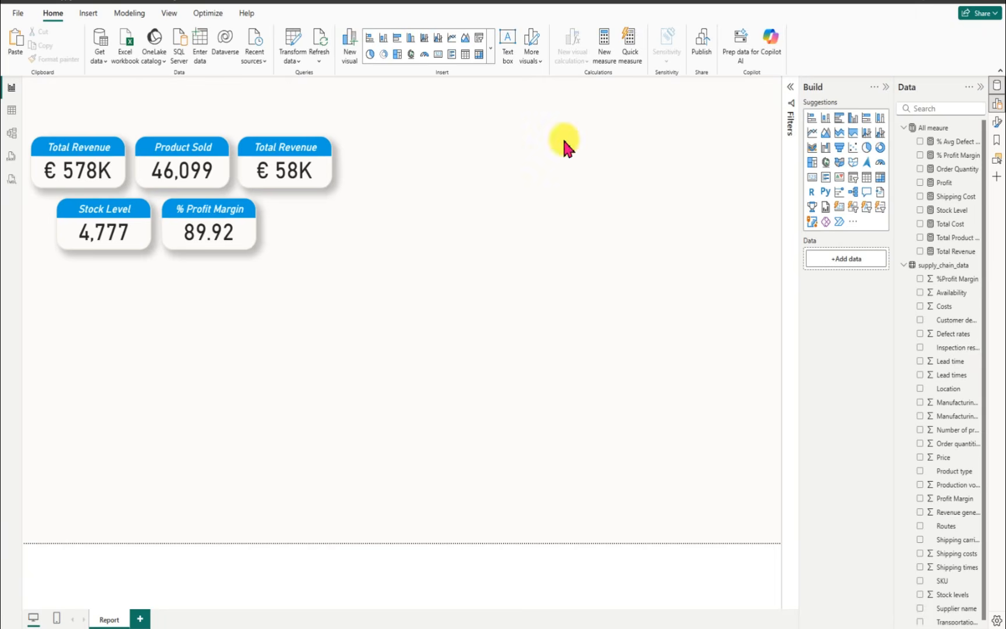
{"action": "left_click", "coordinate": [383, 38]}
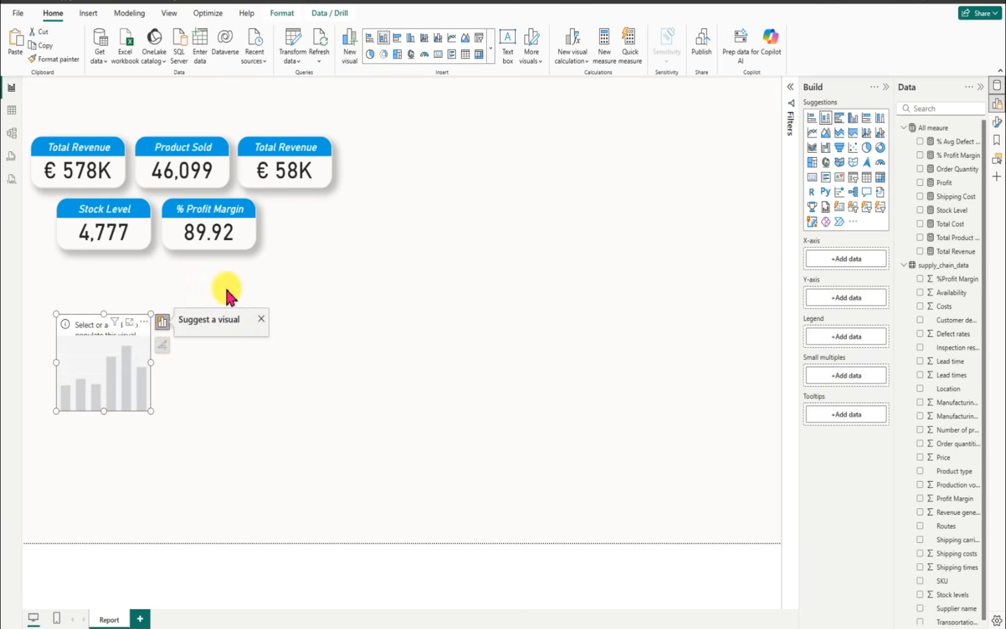
{"action": "left_click_drag", "start_coordinate": [113, 329], "coordinate": [411, 156]}
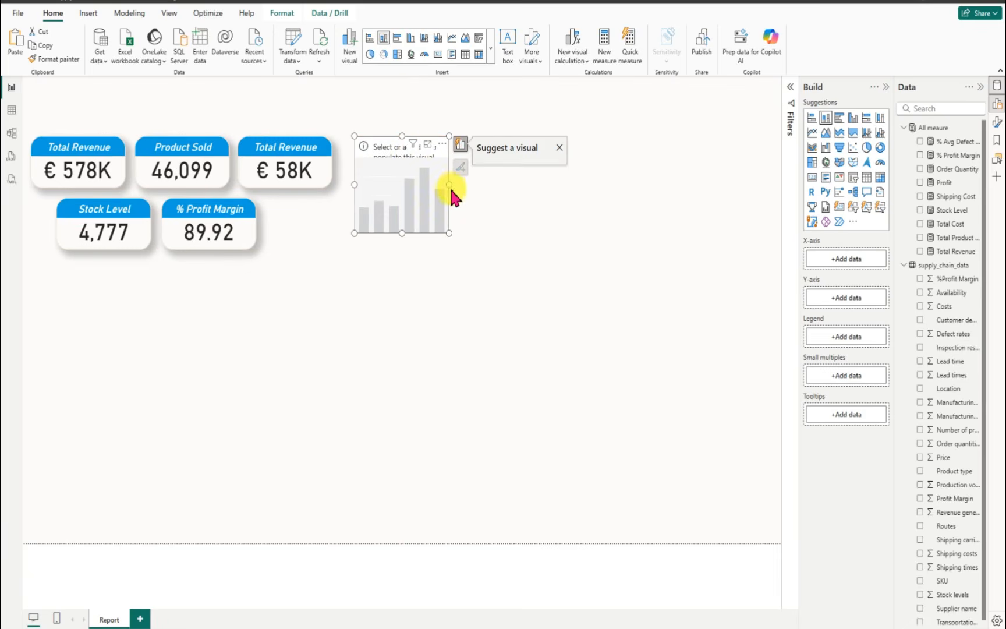
{"action": "left_click_drag", "start_coordinate": [449, 185], "coordinate": [531, 185]}
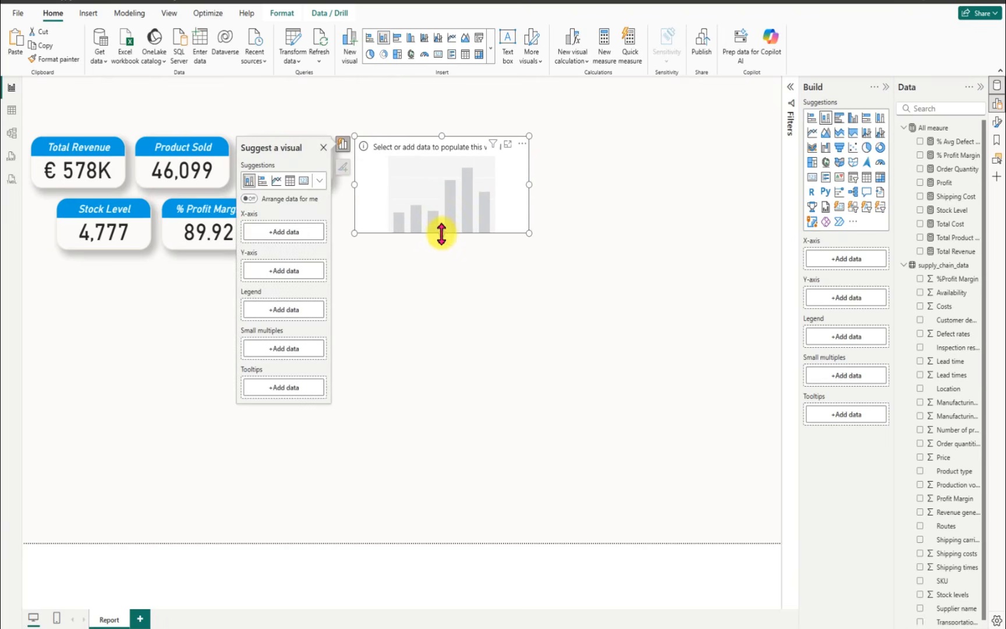
{"action": "left_click_drag", "start_coordinate": [442, 234], "coordinate": [441, 238]}
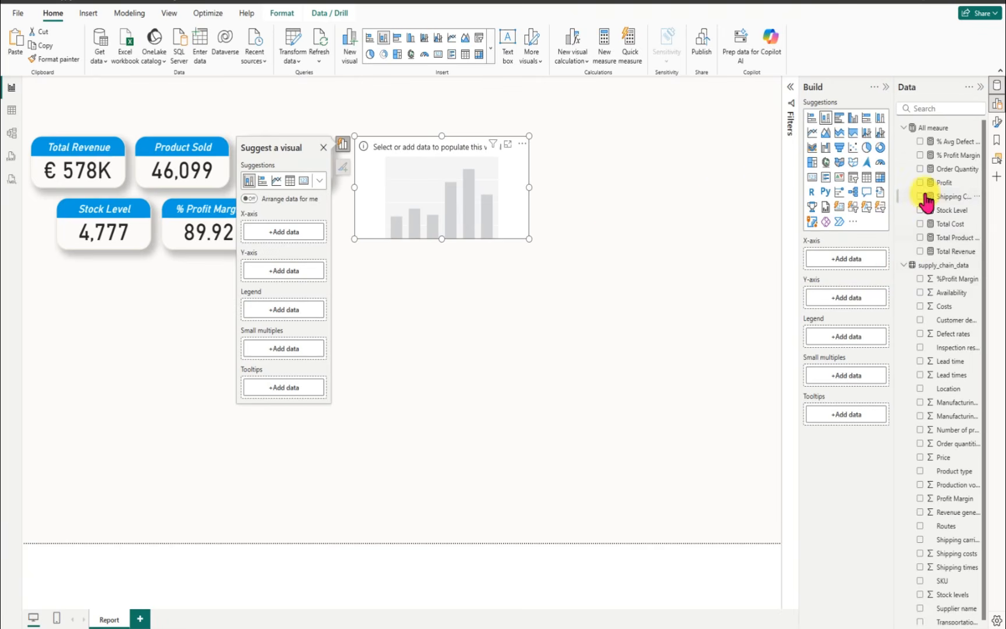
{"action": "left_click", "coordinate": [920, 252]}
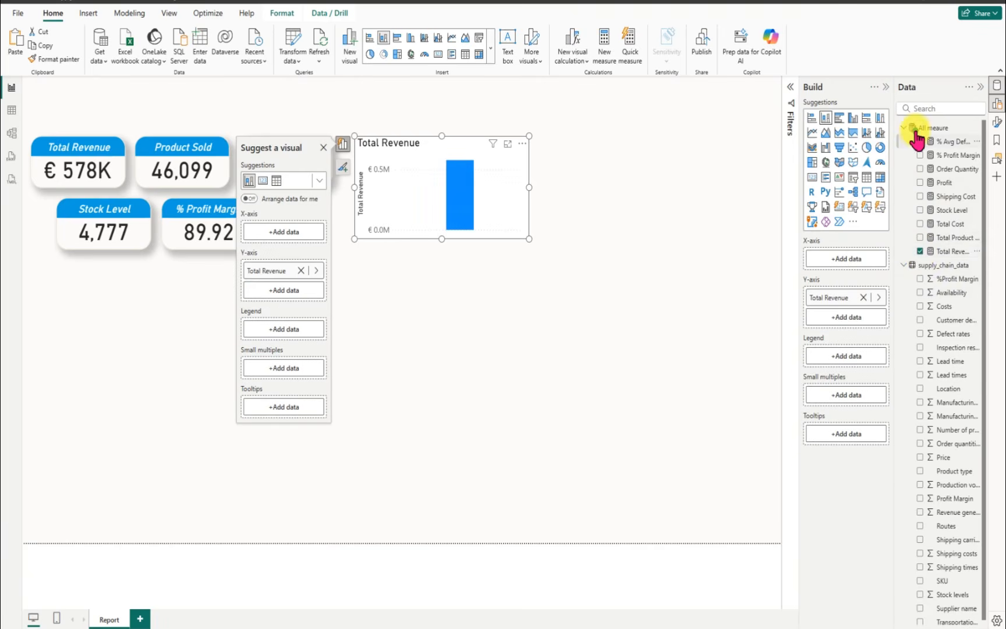
Step: Find the Shipping carriers field, add it to the column chart's X-axis, and widen the chart slightly
{"action": "left_click", "coordinate": [937, 106]}
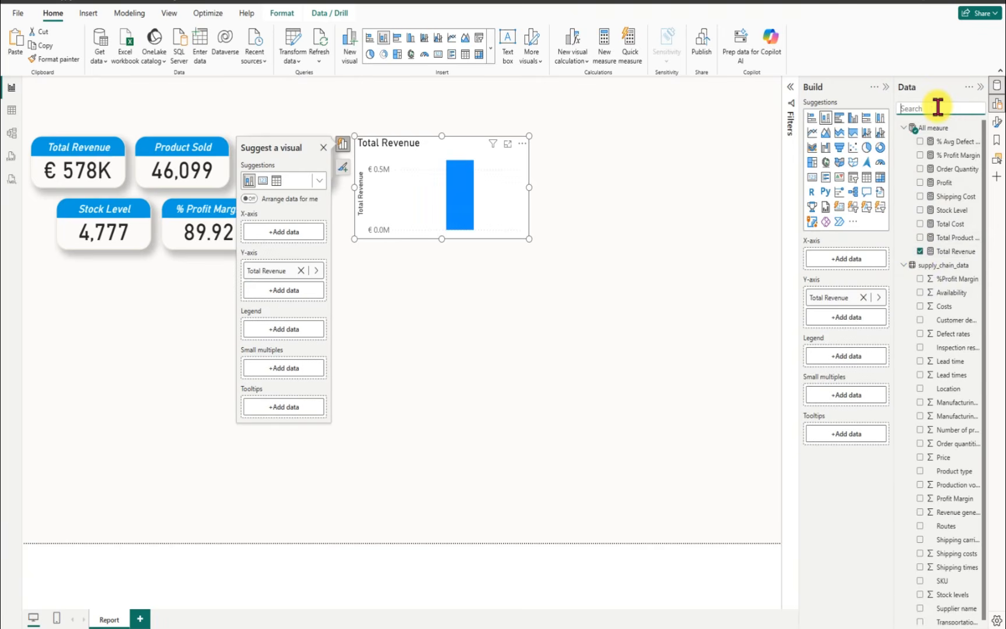
{"action": "type", "text": "shippin"}
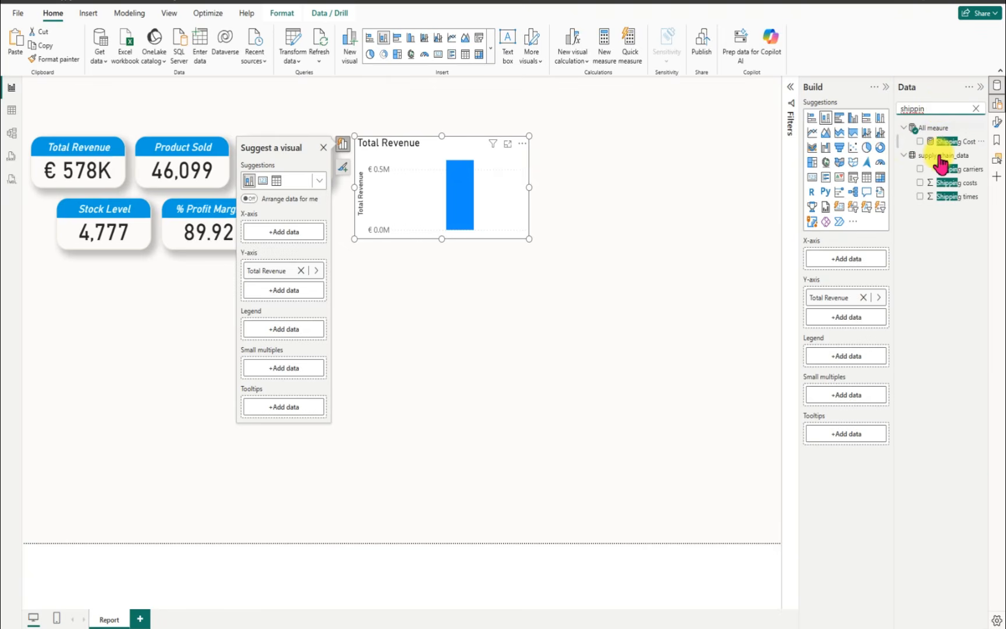
{"action": "left_click", "coordinate": [920, 169]}
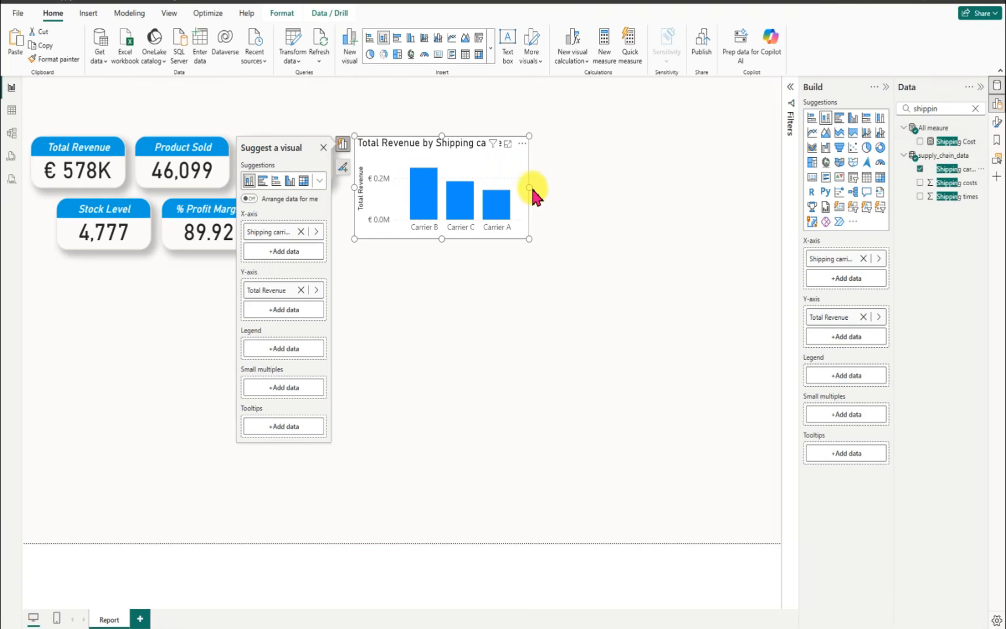
{"action": "left_click_drag", "start_coordinate": [529, 187], "coordinate": [549, 195]}
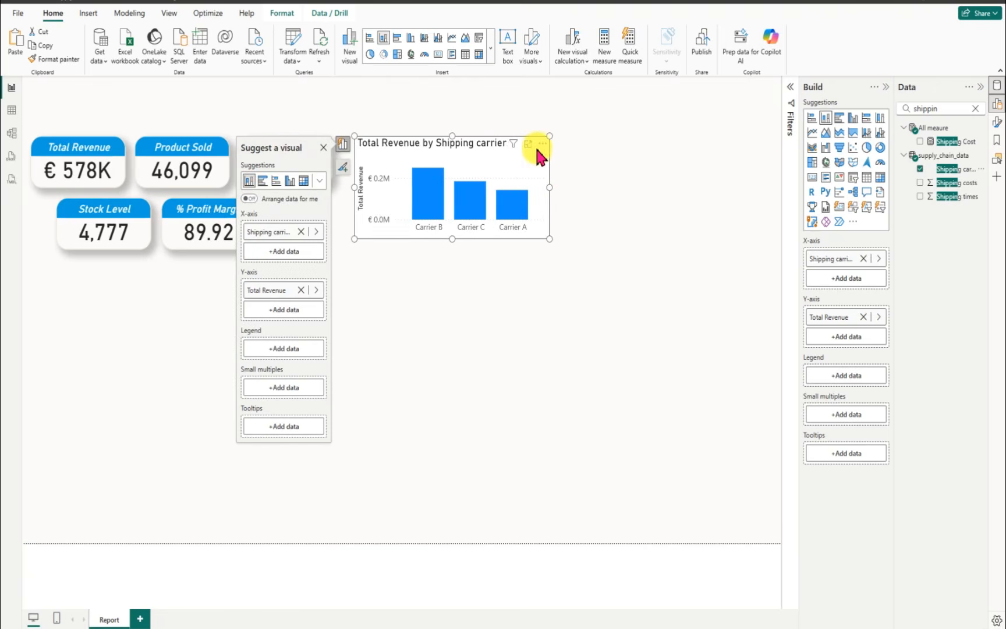
Step: Change the column chart's title text to "Revenue by Shipping carriers" and make it centered and italic
{"action": "left_click", "coordinate": [542, 144]}
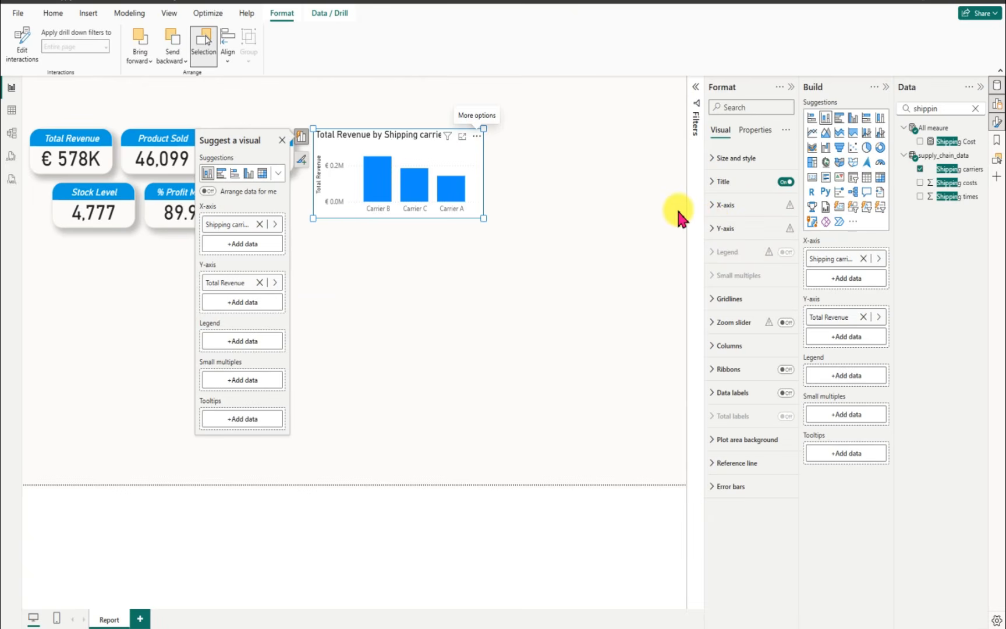
{"action": "left_click", "coordinate": [711, 185]}
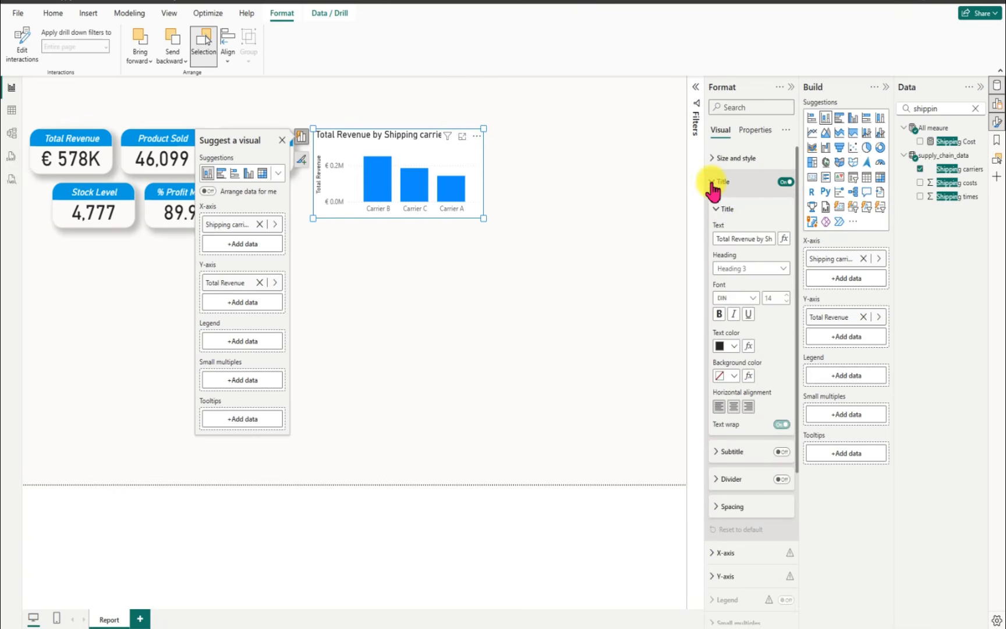
{"action": "double_click", "coordinate": [732, 239]}
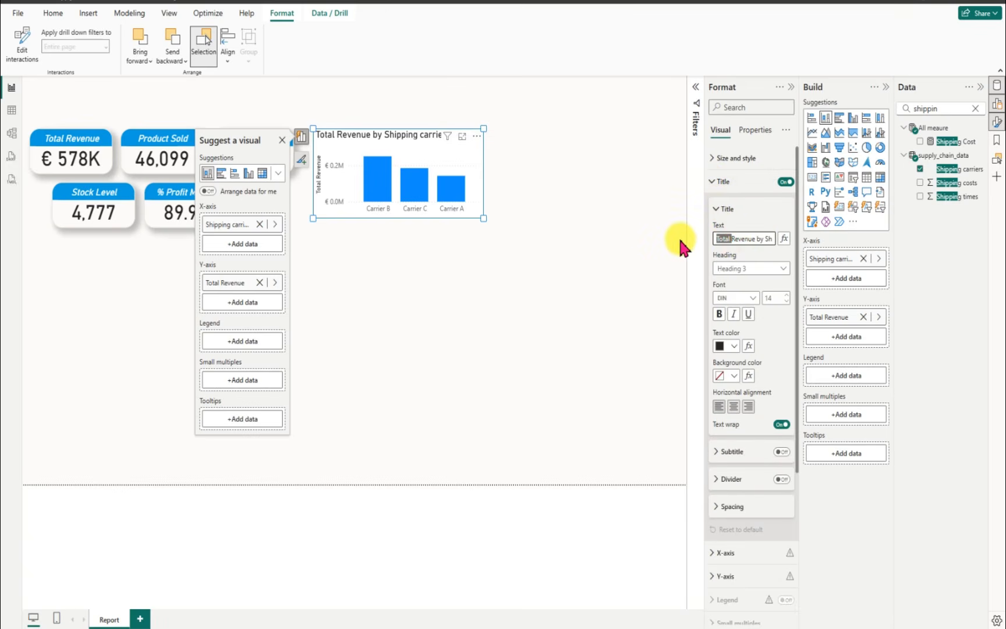
{"action": "key", "text": "BackSpace"}
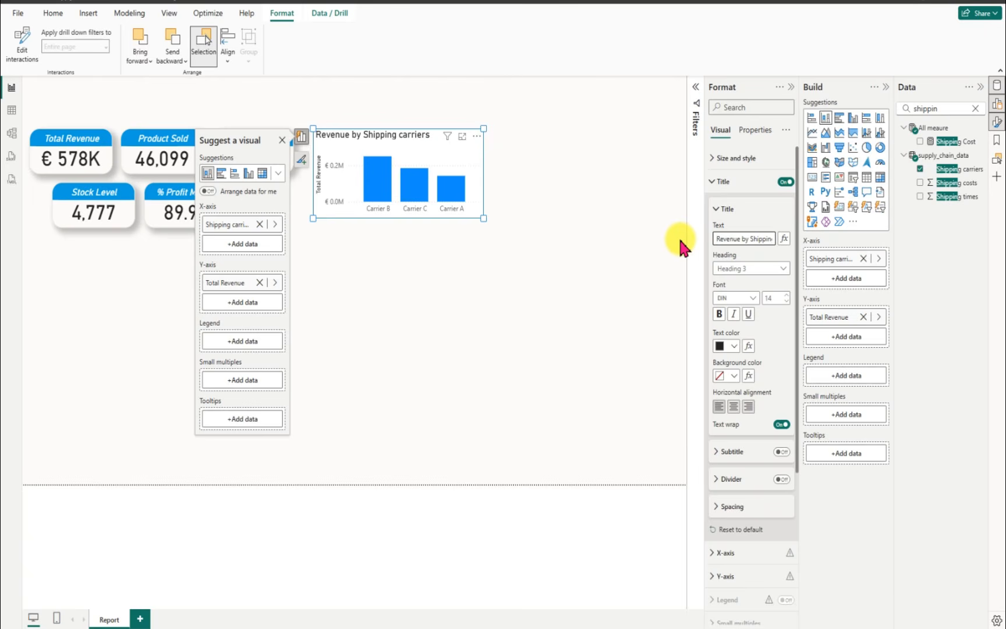
{"action": "left_click", "coordinate": [733, 406]}
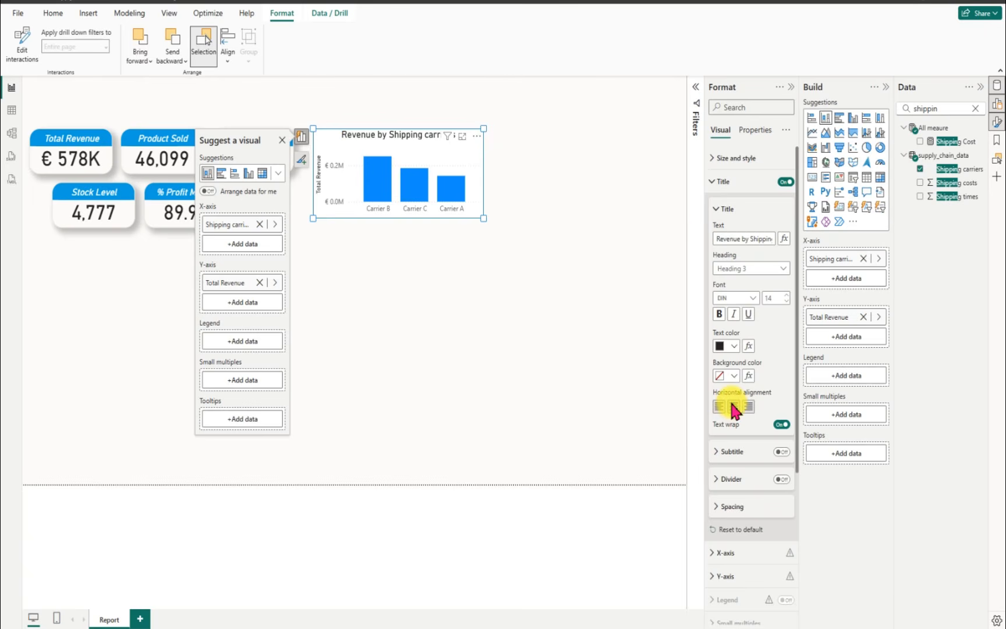
{"action": "left_click", "coordinate": [734, 317]}
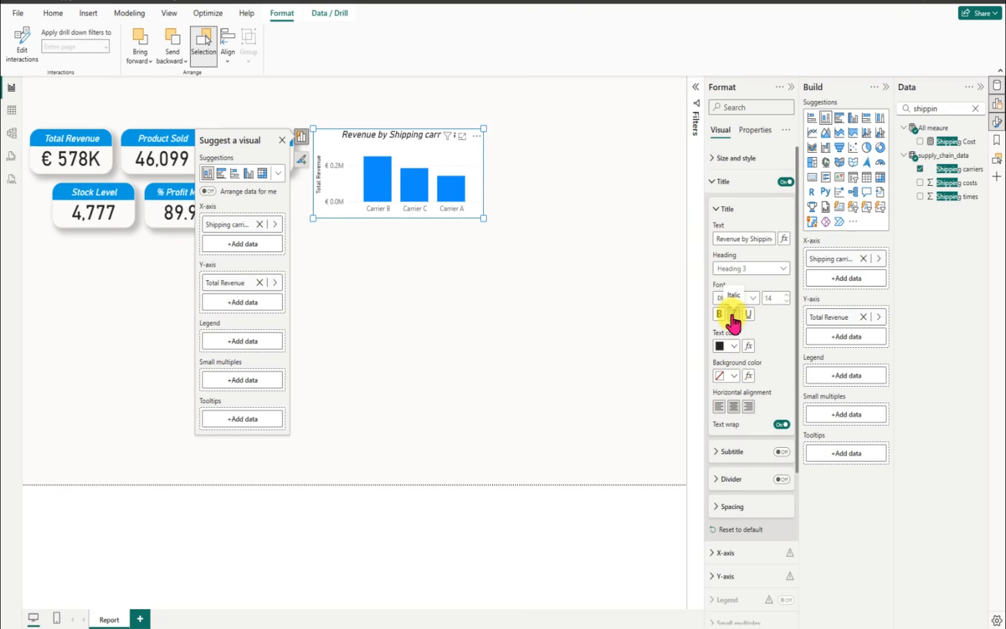
{"action": "left_click", "coordinate": [734, 376]}
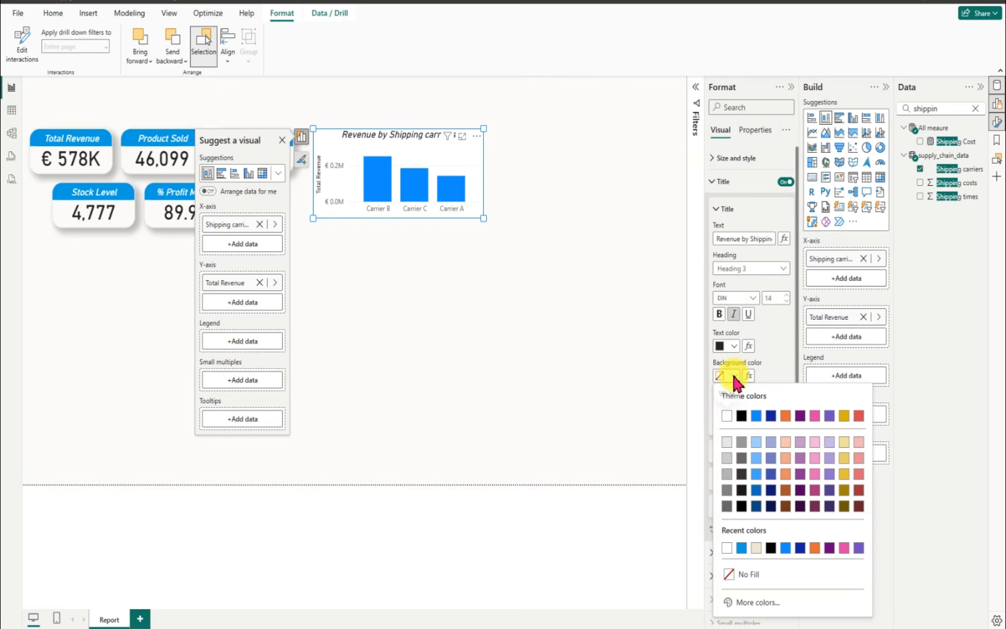
{"action": "left_click", "coordinate": [753, 603]}
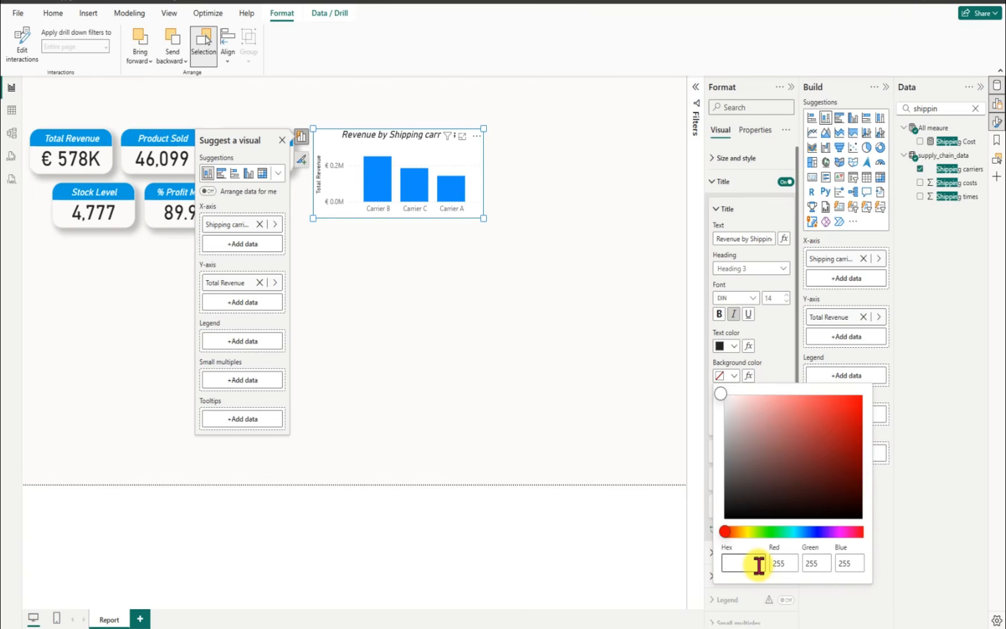
{"action": "left_click", "coordinate": [101, 141]}
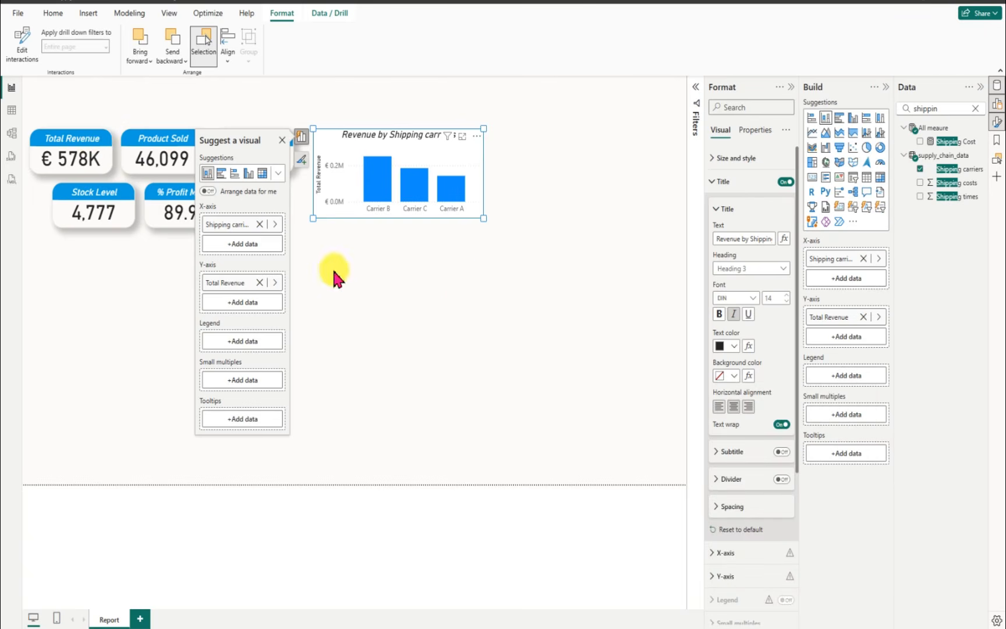
Step: Copy the title background color #059DE1 from the first Total Revenue card and apply it to the column chart's title background
{"action": "left_click", "coordinate": [58, 153]}
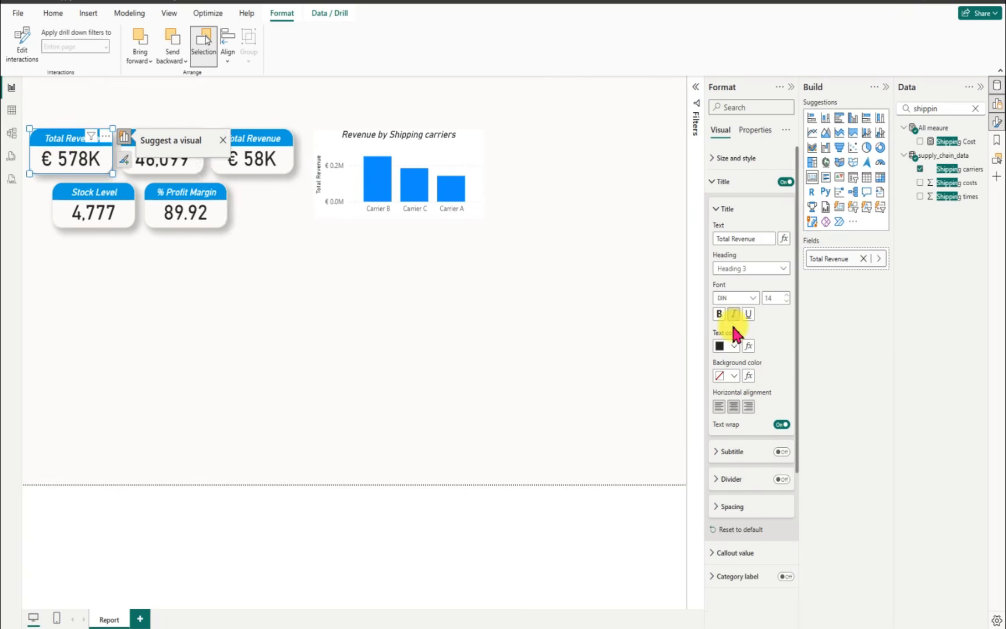
{"action": "left_click", "coordinate": [728, 376]}
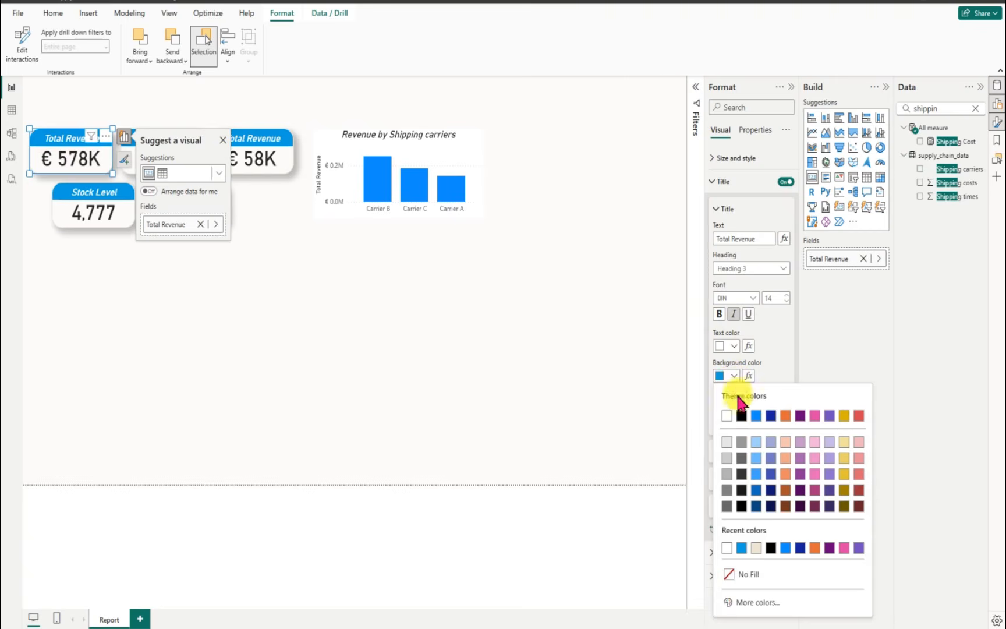
{"action": "left_click", "coordinate": [751, 602]}
{"action": "key", "text": "ctrl+c"}
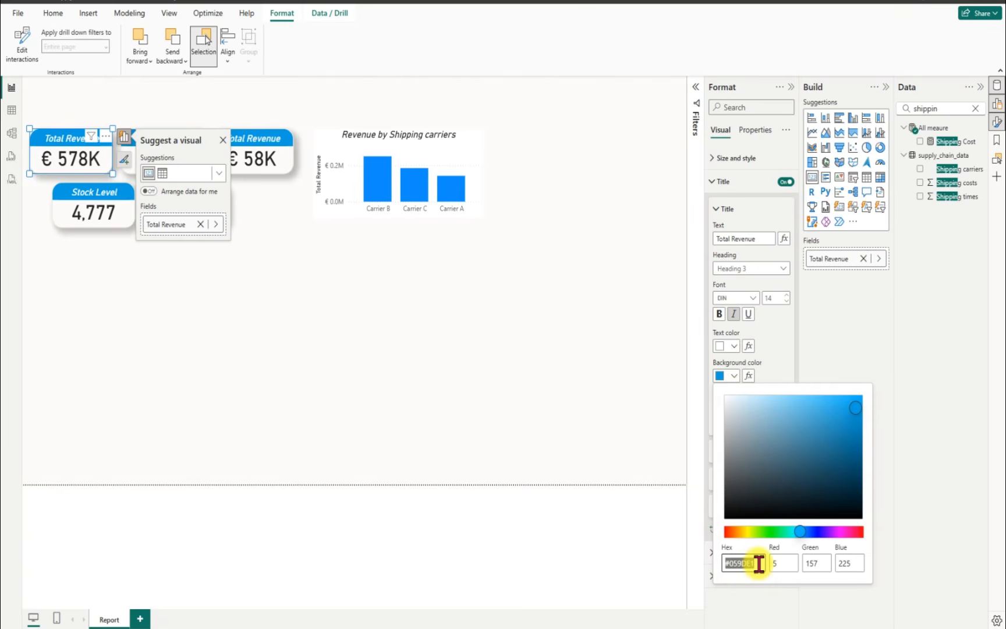
{"action": "left_click", "coordinate": [355, 136]}
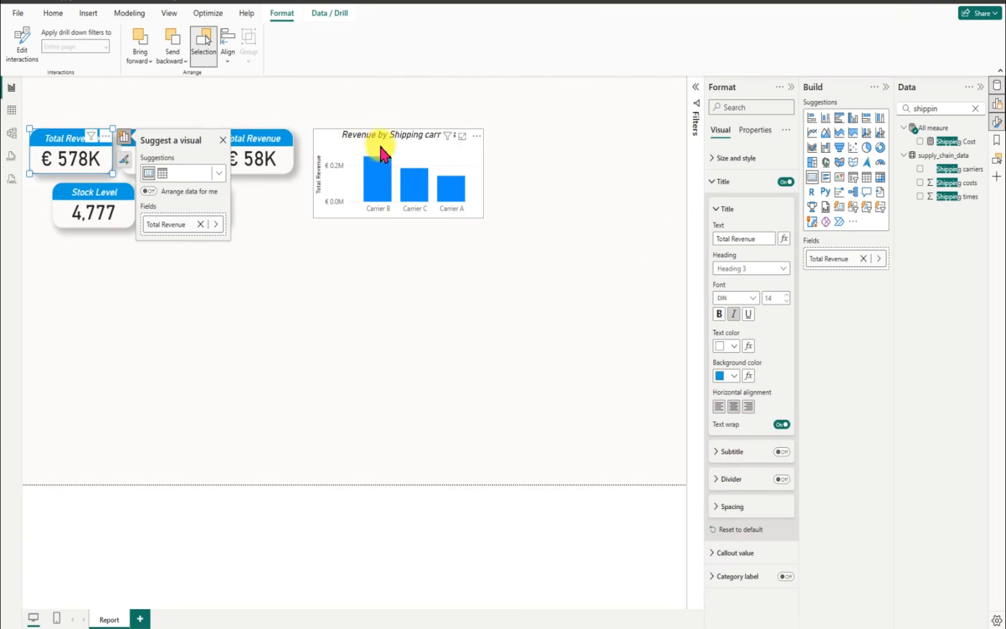
{"action": "left_click", "coordinate": [337, 135]}
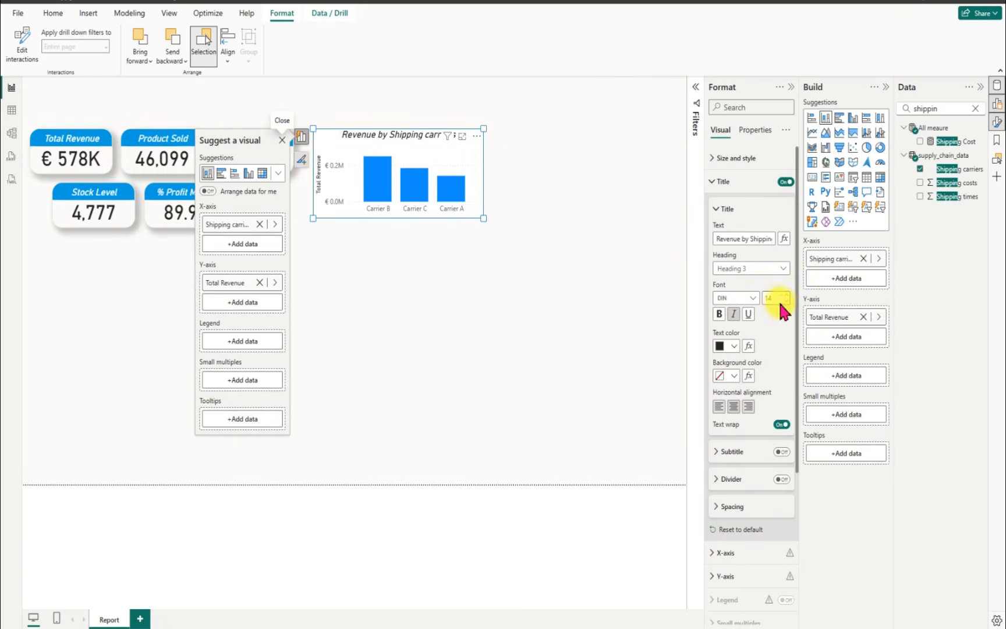
{"action": "left_click", "coordinate": [735, 375]}
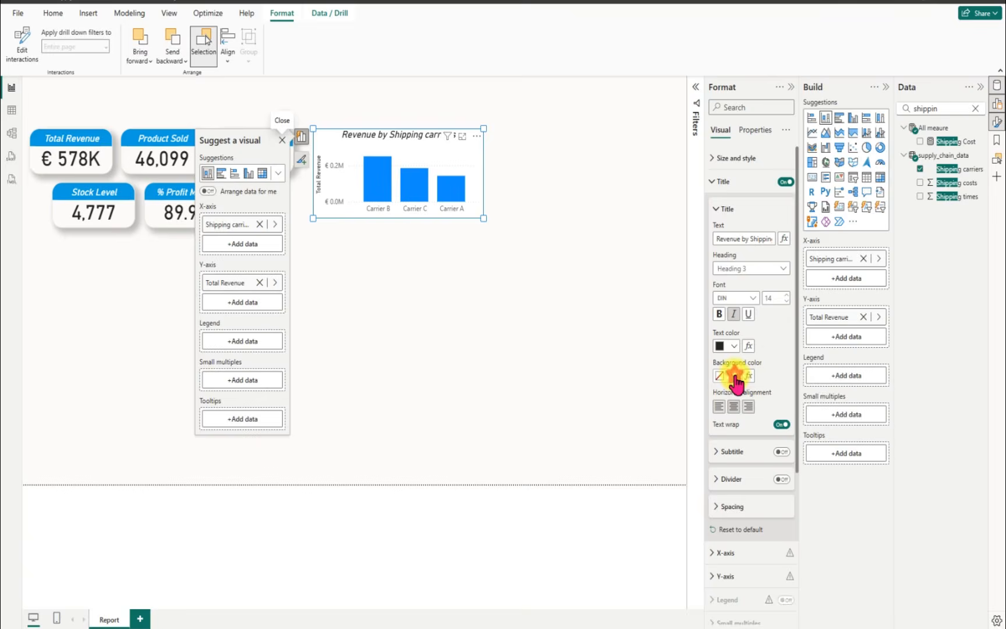
{"action": "left_click", "coordinate": [753, 602]}
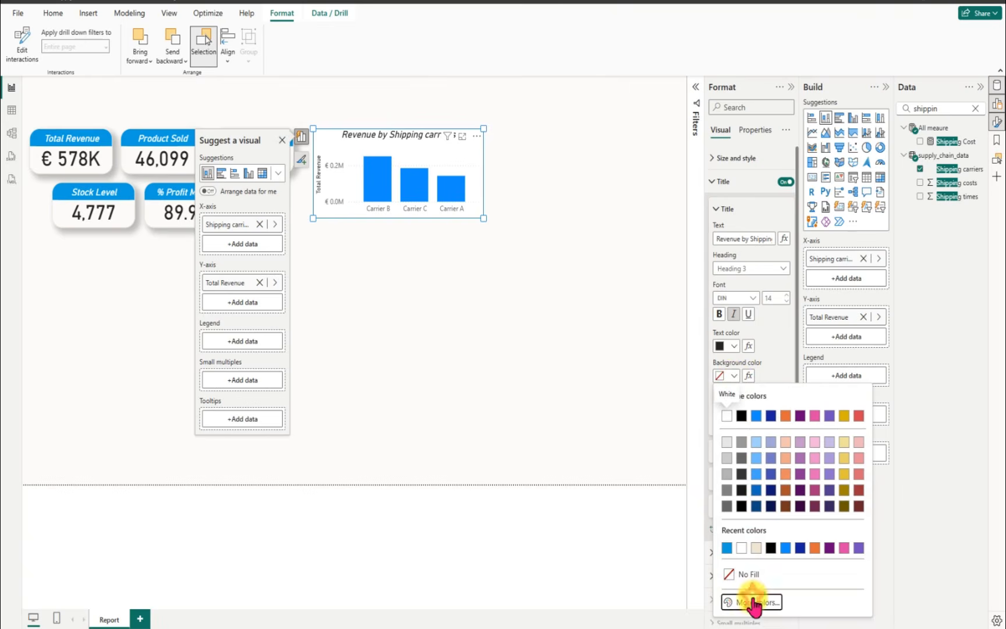
{"action": "left_click", "coordinate": [757, 563]}
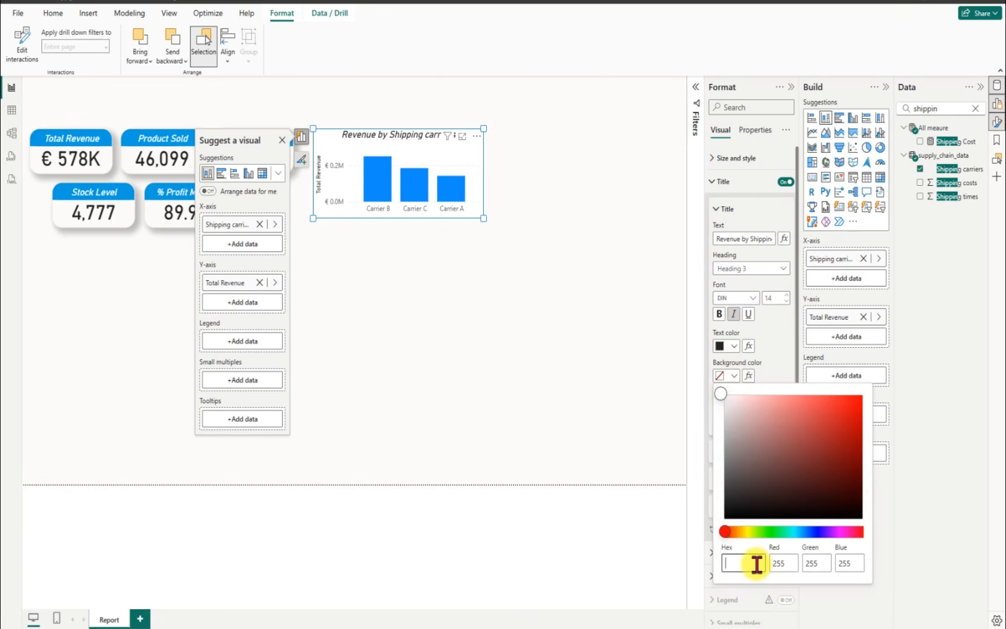
{"action": "key", "text": "ctrl+v"}
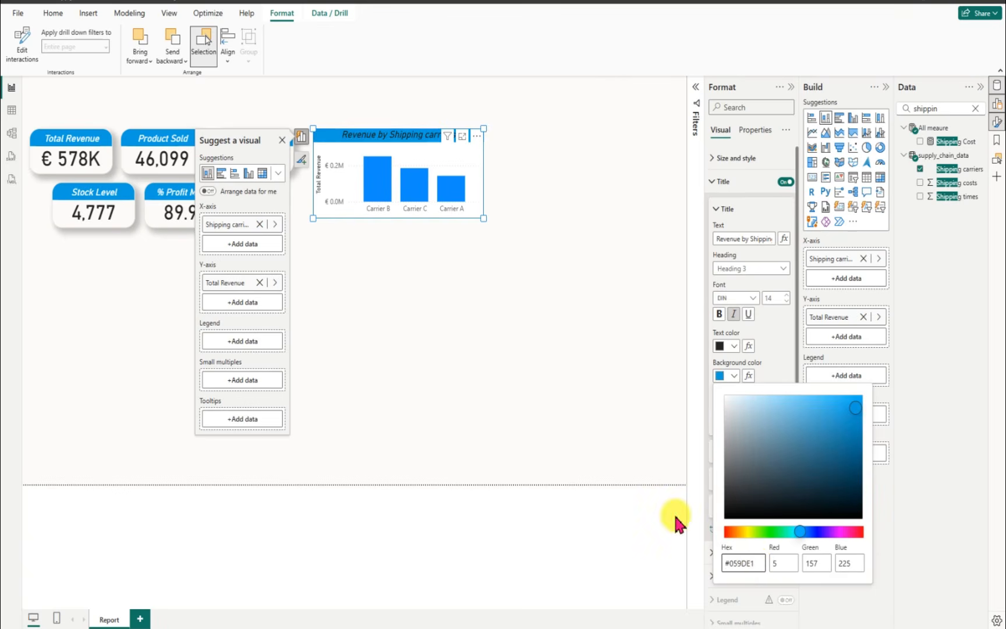
Step: Set the column chart's title text color to white
{"action": "left_click", "coordinate": [735, 348]}
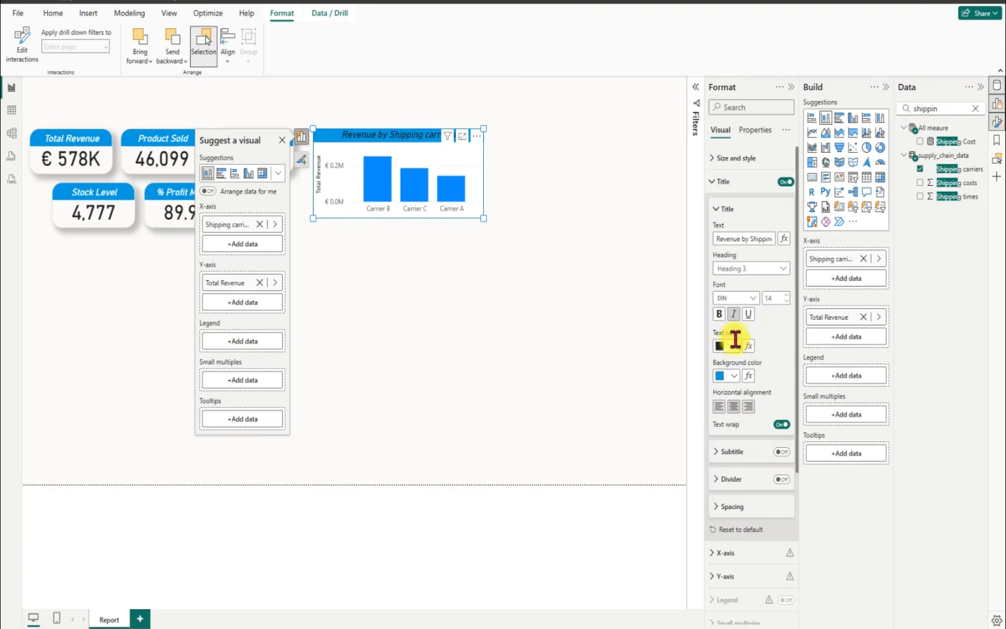
{"action": "left_click", "coordinate": [734, 347]}
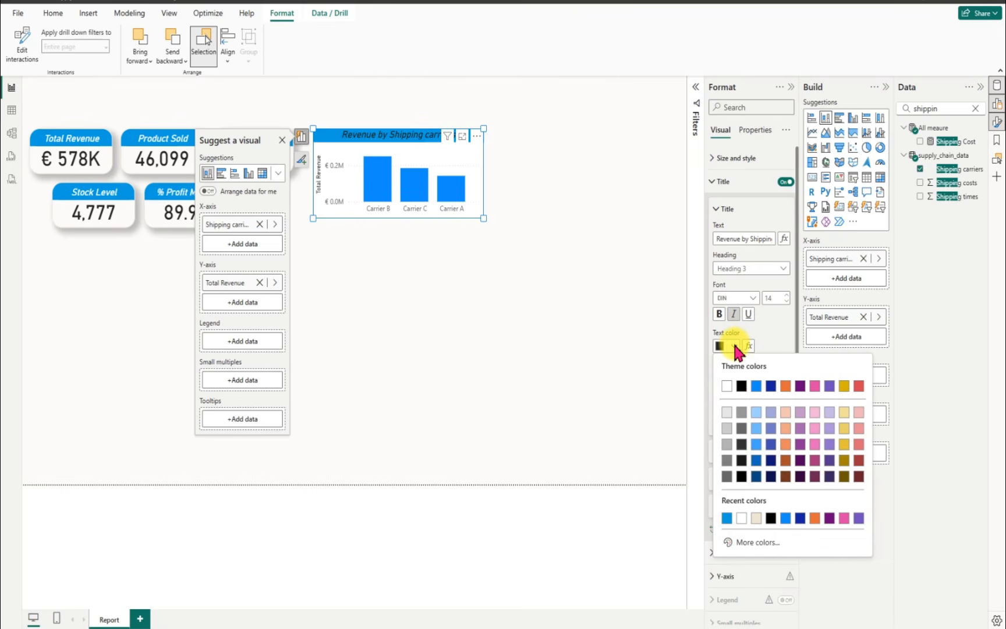
{"action": "left_click", "coordinate": [727, 385]}
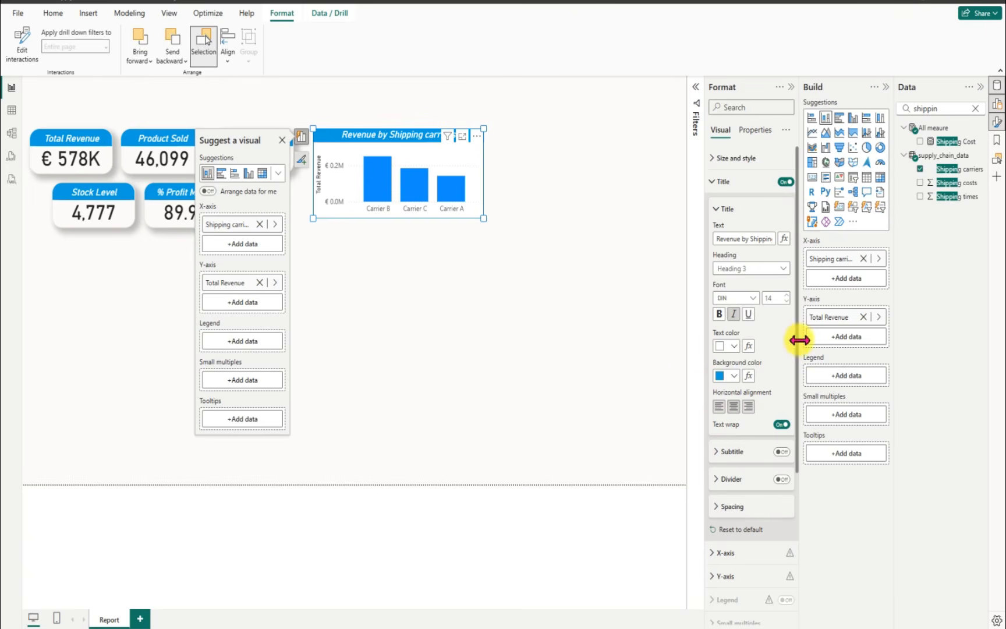
Step: Turn off the Y-axis title of the Revenue by Shipping carriers chart
{"action": "left_click_drag", "start_coordinate": [802, 298], "coordinate": [798, 534]}
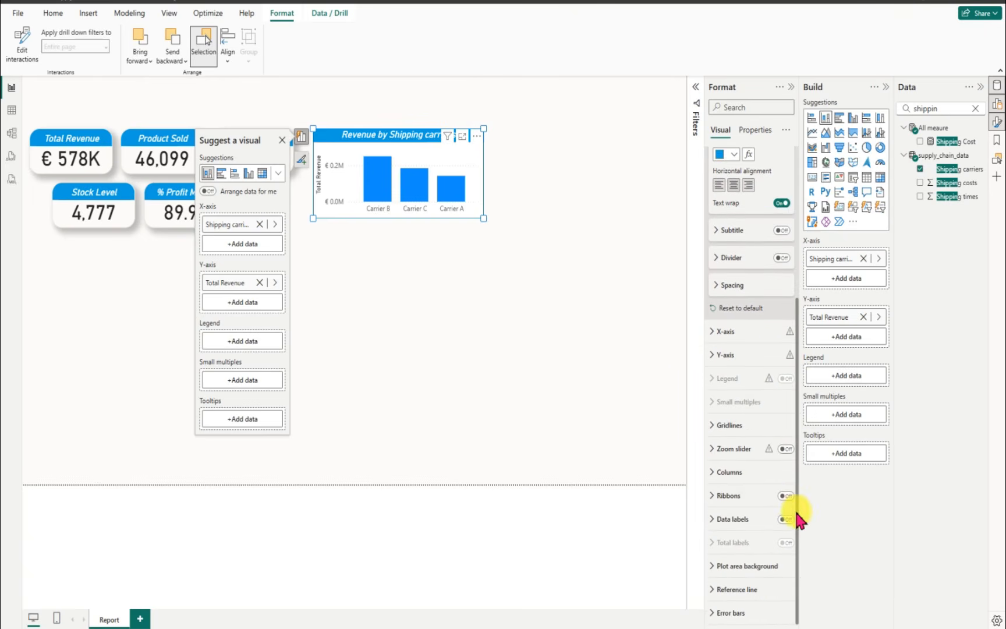
{"action": "left_click", "coordinate": [709, 337]}
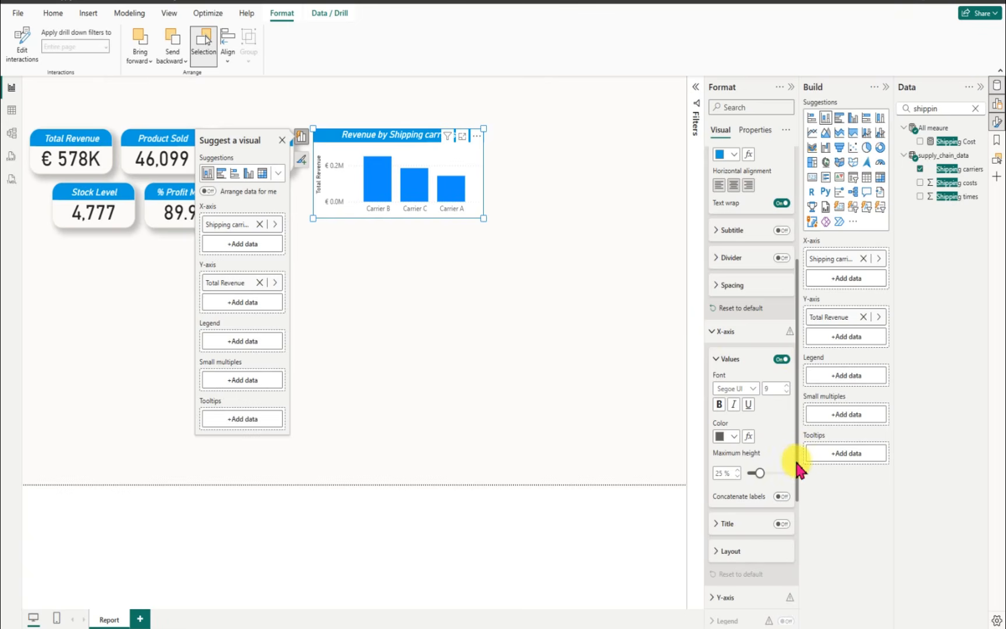
{"action": "left_click_drag", "start_coordinate": [797, 466], "coordinate": [790, 532]}
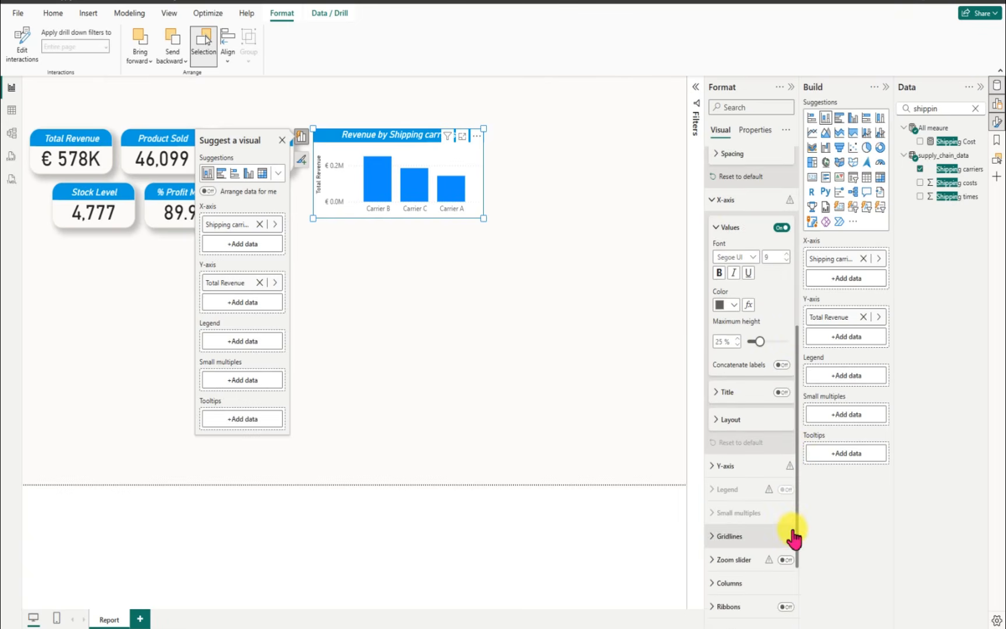
{"action": "left_click", "coordinate": [712, 470]}
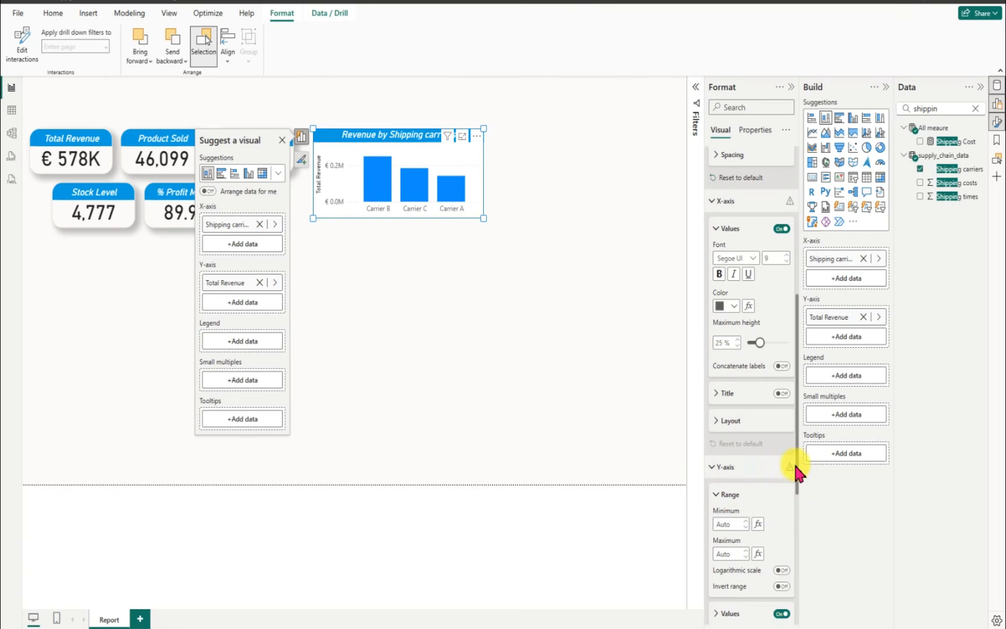
{"action": "scroll", "coordinate": [797, 576], "scroll_direction": "down", "scroll_amount": 5}
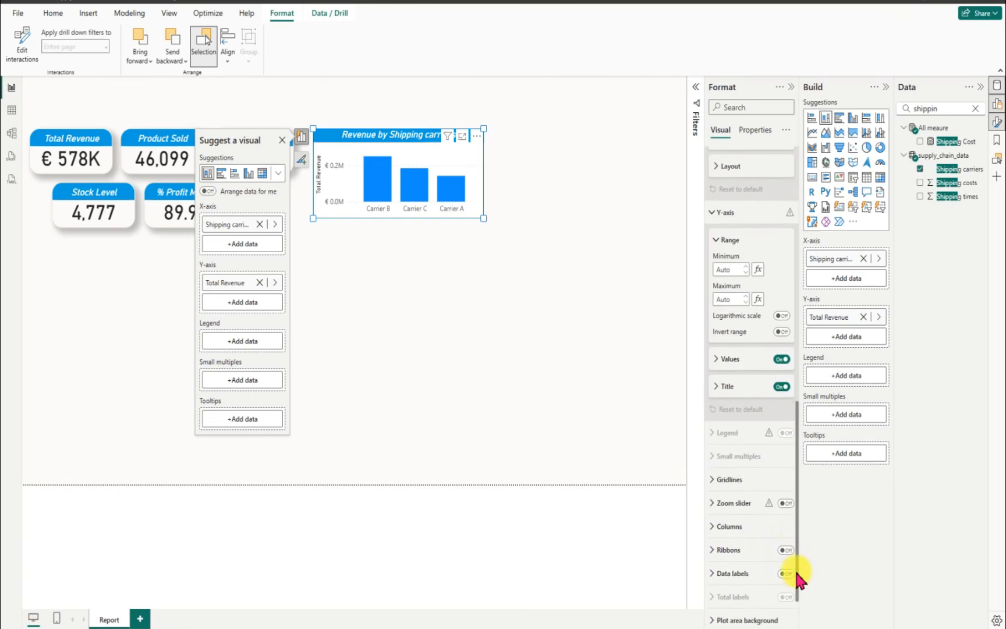
{"action": "left_click", "coordinate": [782, 388]}
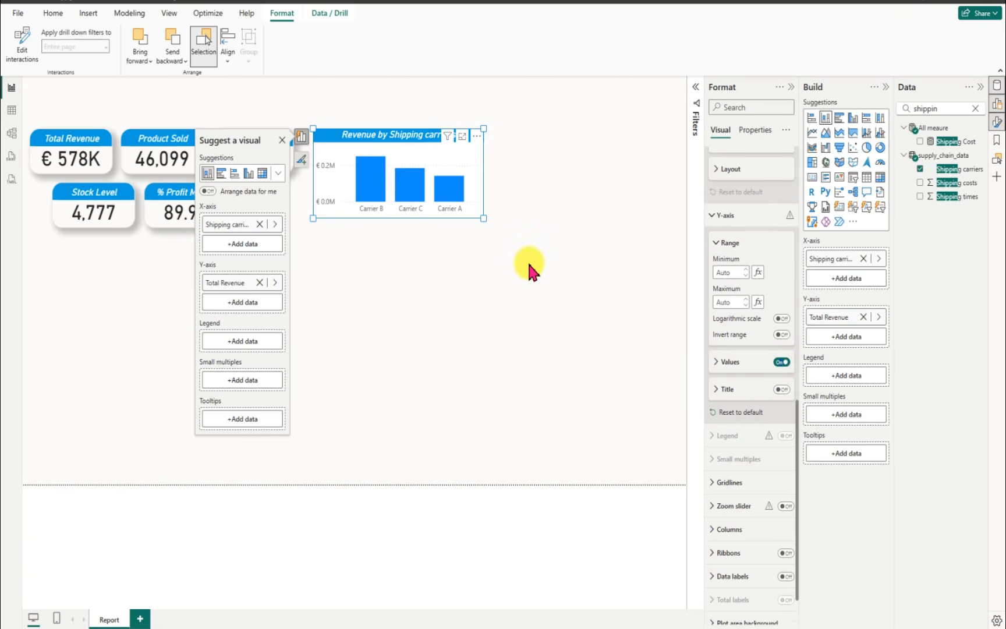
Step: Copy the hex code #EFE6D4 of the report page's canvas background color
{"action": "left_click", "coordinate": [647, 155]}
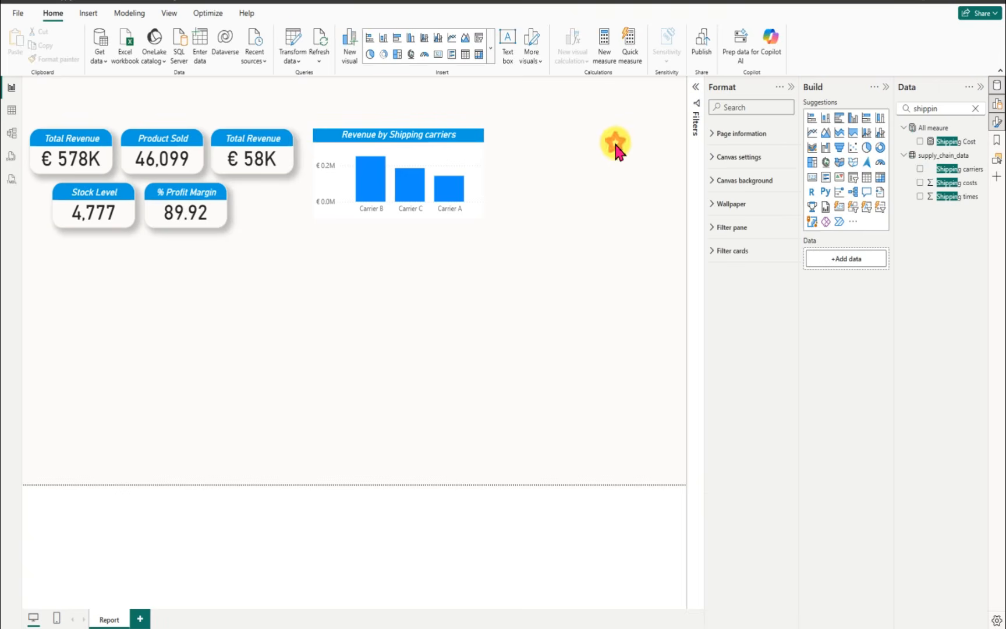
{"action": "left_click", "coordinate": [716, 182]}
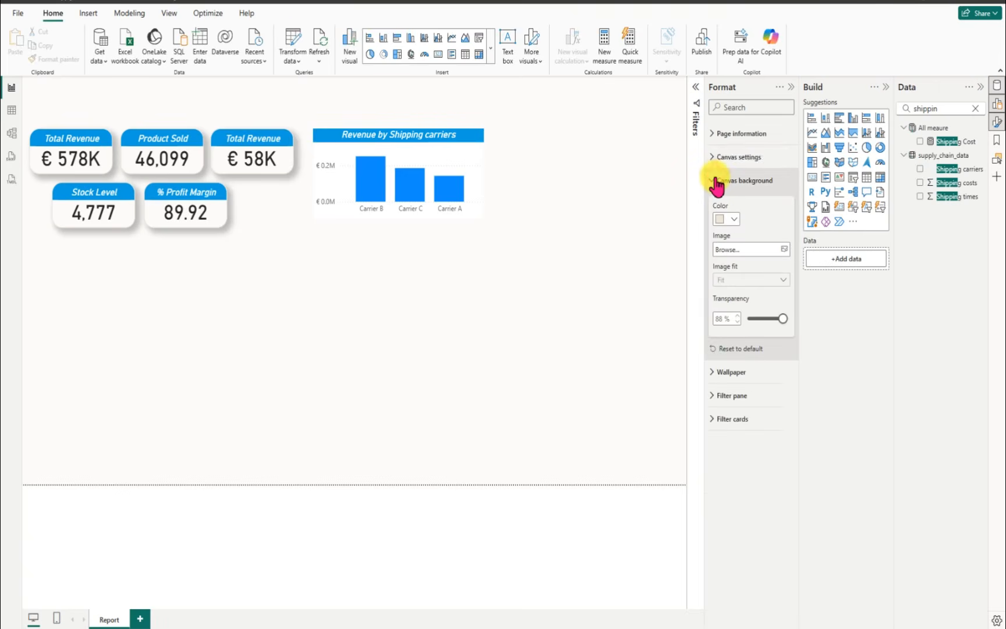
{"action": "left_click", "coordinate": [728, 218]}
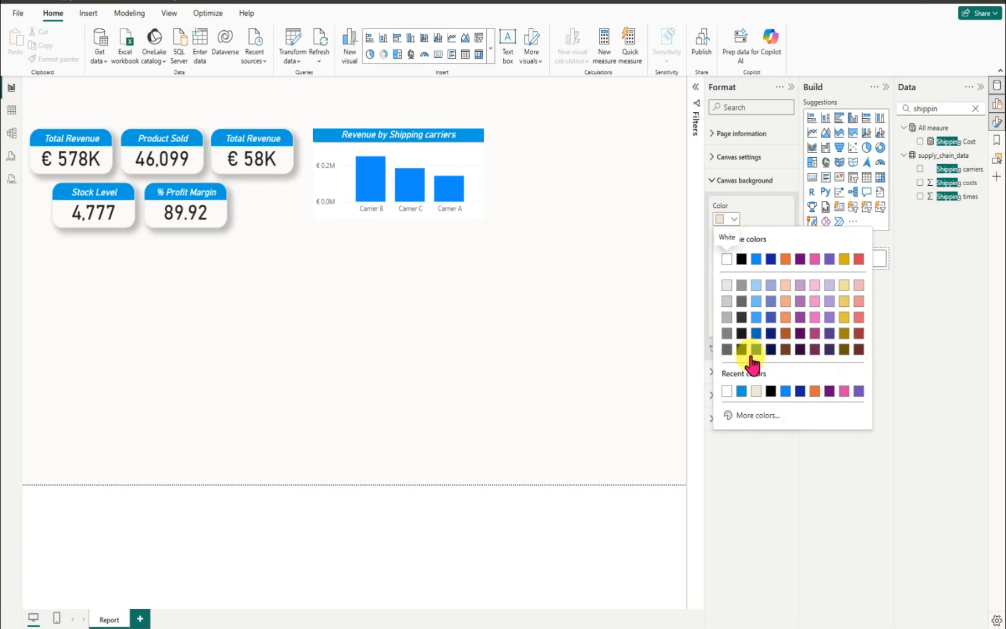
{"action": "left_click", "coordinate": [752, 416]}
{"action": "key", "text": "ctrl+c"}
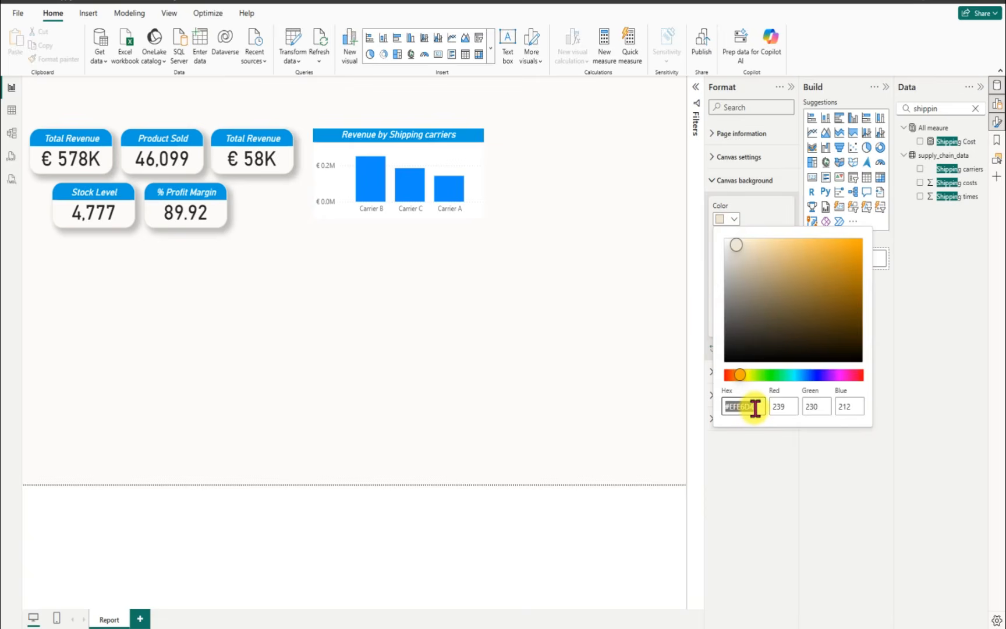
Step: Open the format settings of the Revenue by Shipping carriers chart and turn off its visual background
{"action": "left_click", "coordinate": [478, 147]}
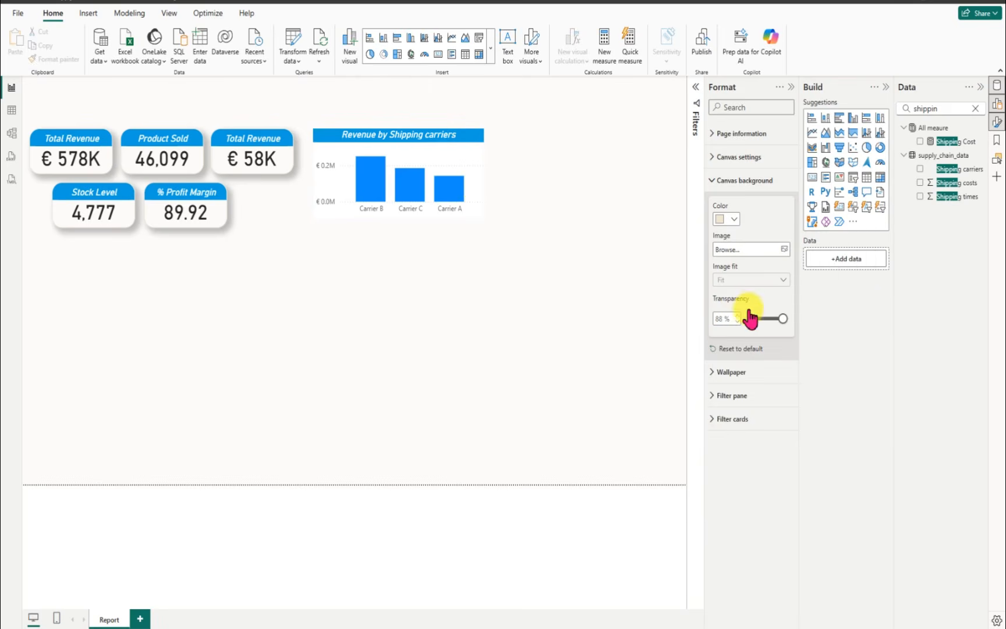
{"action": "left_click", "coordinate": [793, 89]}
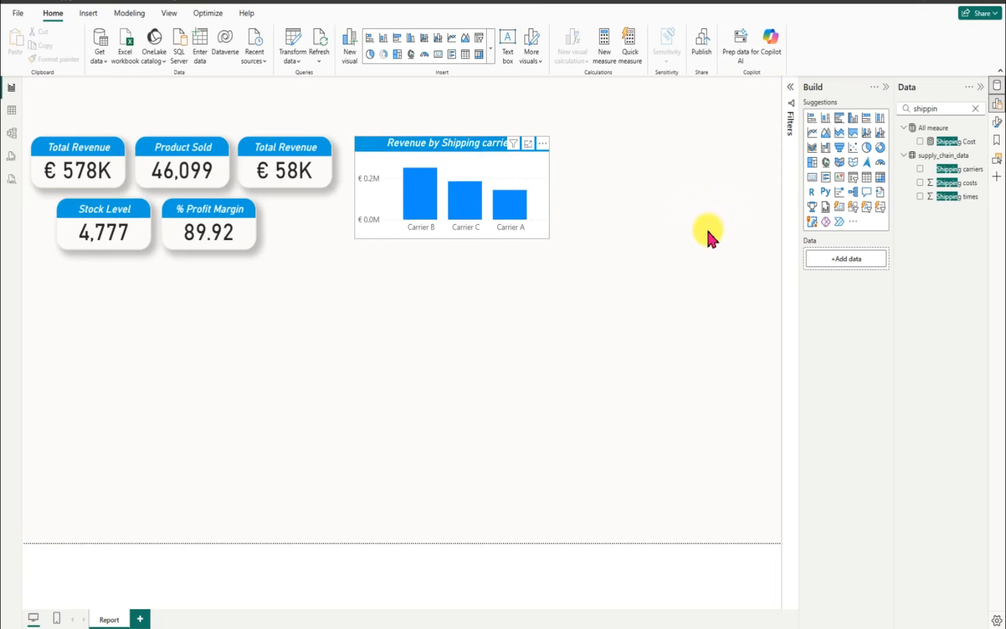
{"action": "left_click", "coordinate": [543, 143]}
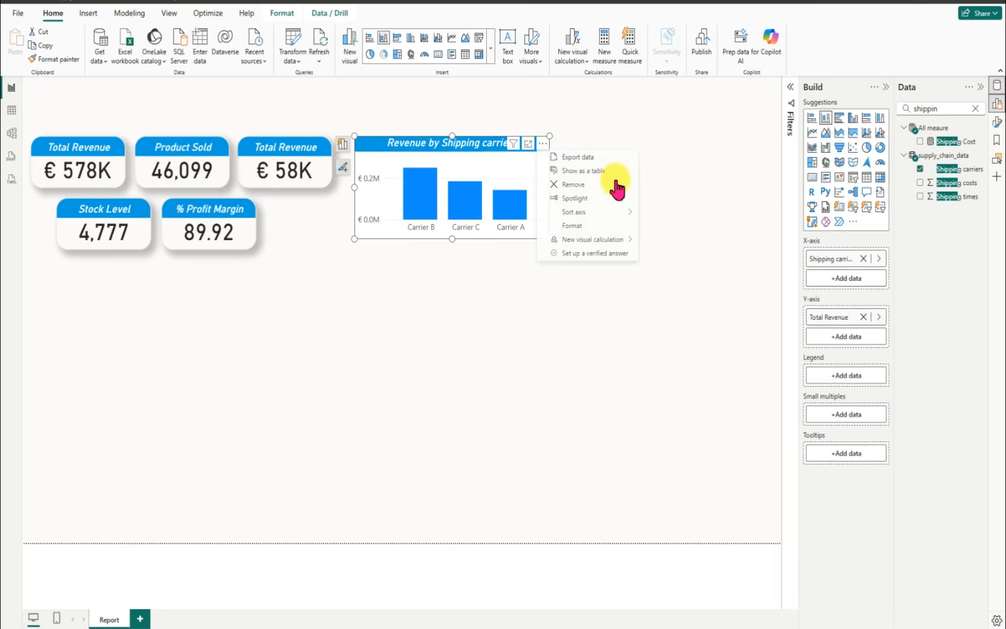
{"action": "left_click", "coordinate": [581, 226]}
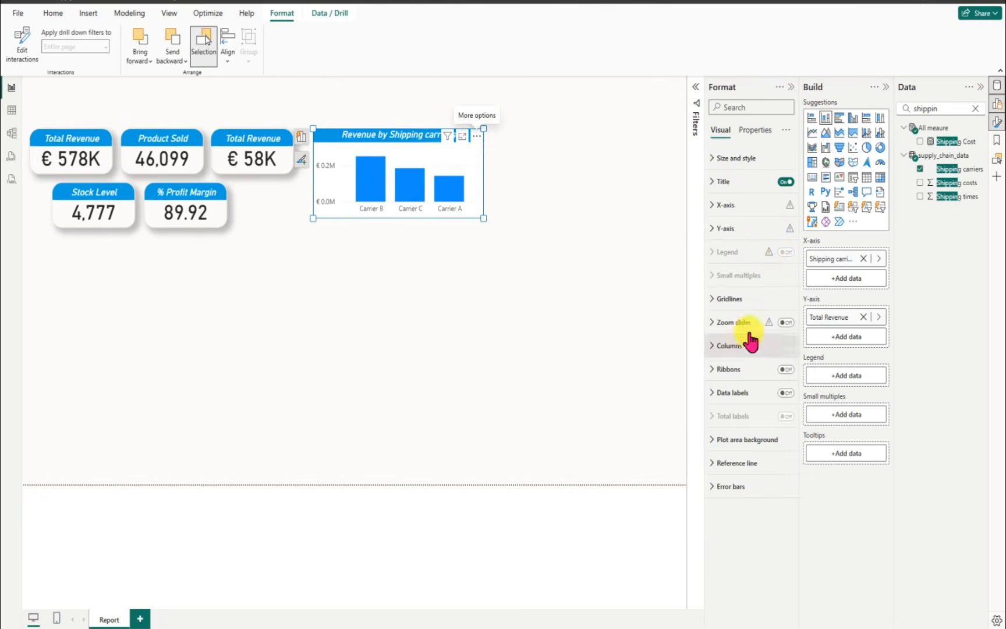
{"action": "left_click", "coordinate": [713, 168]}
{"action": "left_click", "coordinate": [789, 377]}
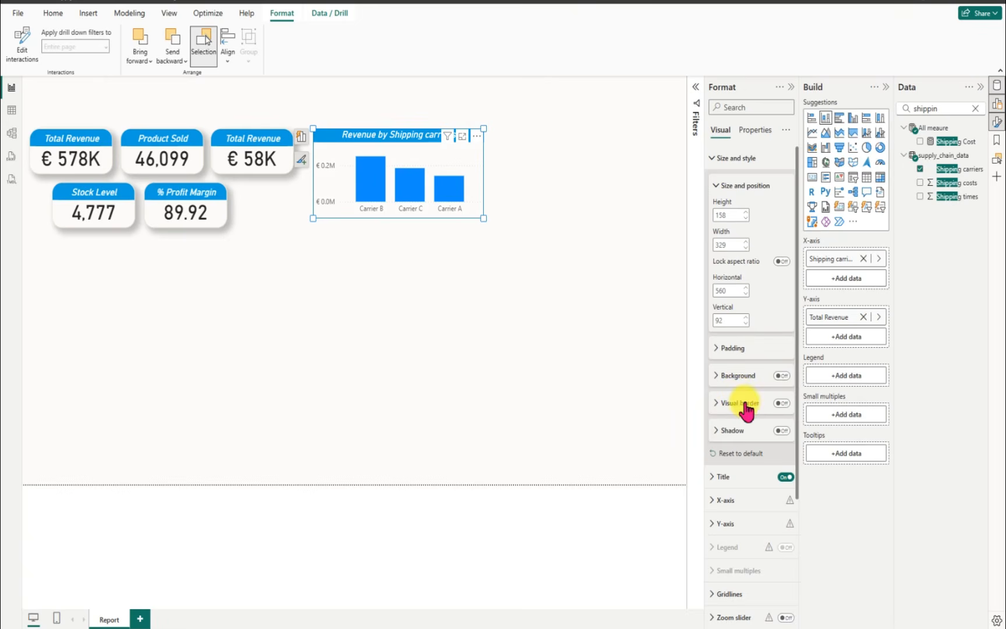
Step: Turn on the column chart's visual border and set its color to the copied #EFE6D4
{"action": "left_click", "coordinate": [780, 403]}
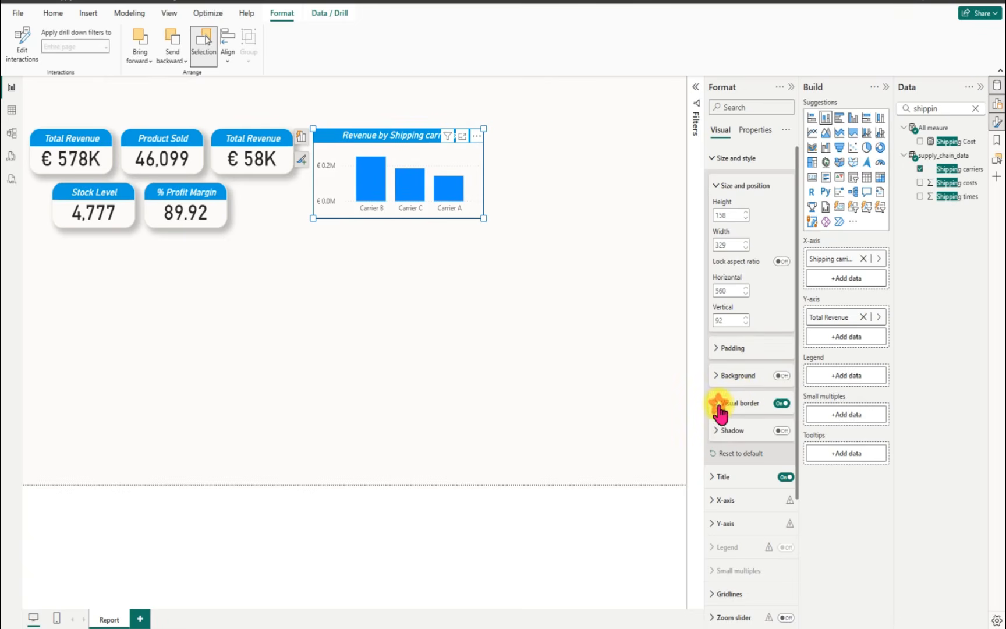
{"action": "left_click", "coordinate": [718, 403]}
{"action": "left_click", "coordinate": [733, 432]}
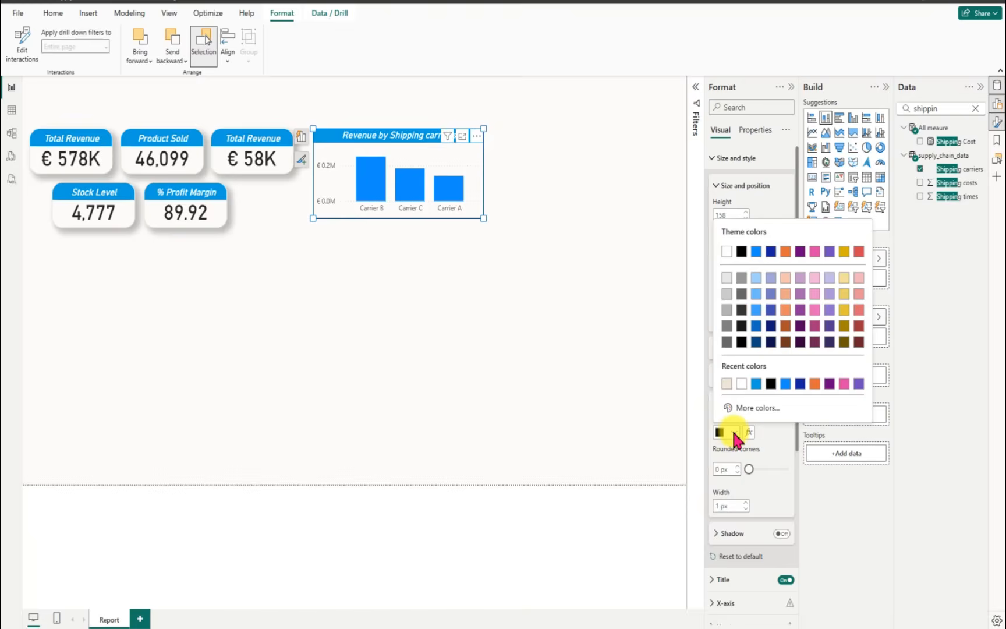
{"action": "left_click", "coordinate": [748, 407]}
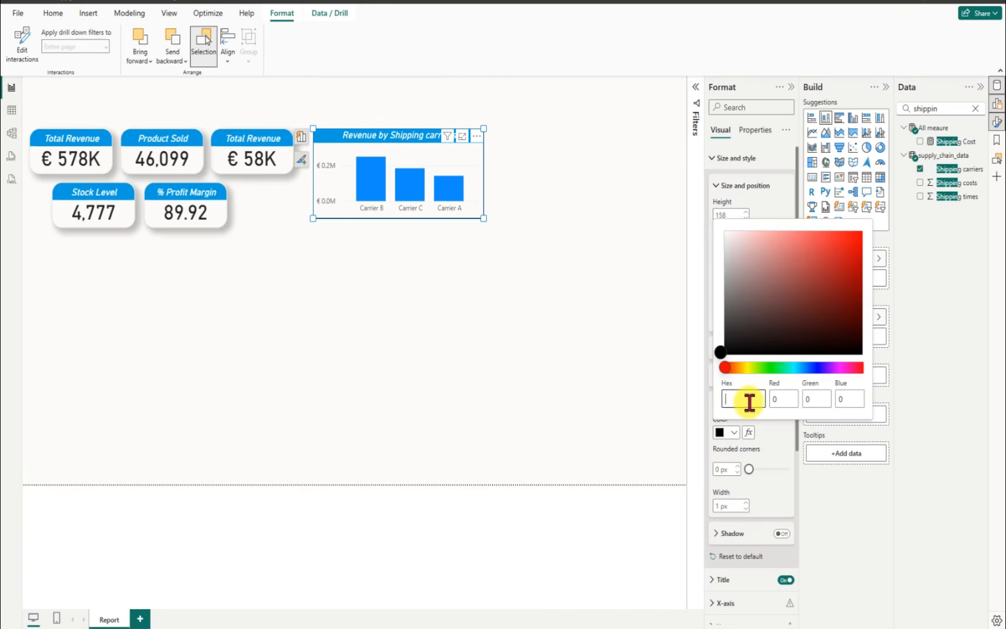
{"action": "key", "text": "ctrl+v"}
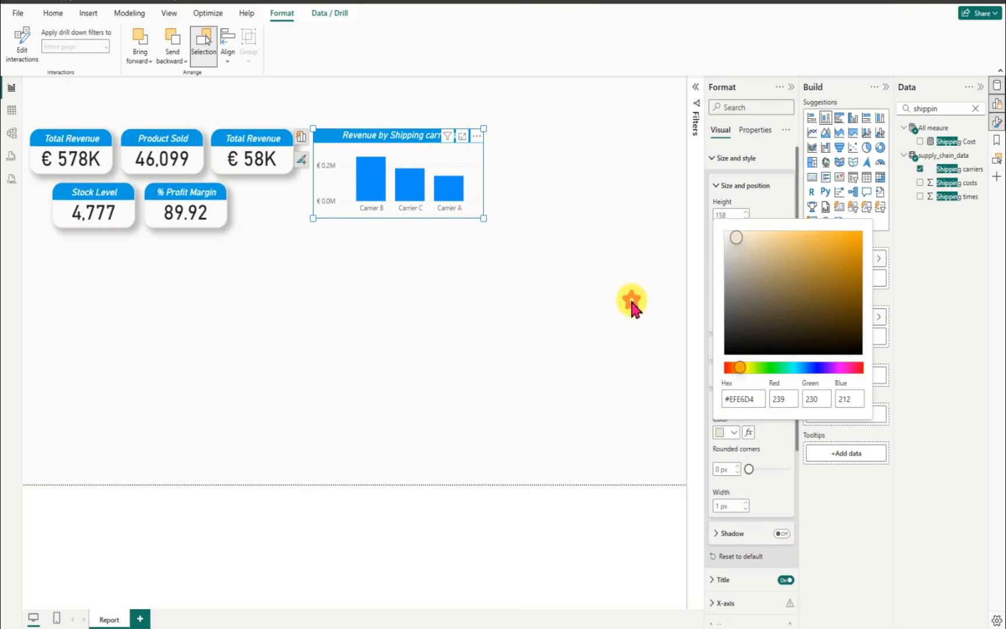
{"action": "left_click", "coordinate": [630, 308]}
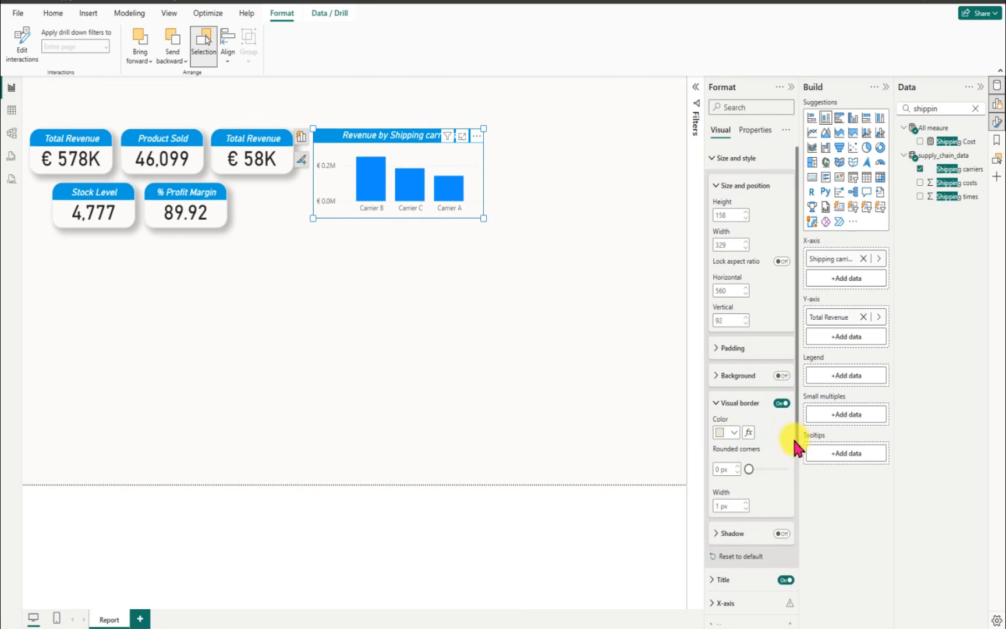
Step: Set the rounded corners of the column chart's visual border to 19 px
{"action": "left_click_drag", "start_coordinate": [797, 448], "coordinate": [791, 516]}
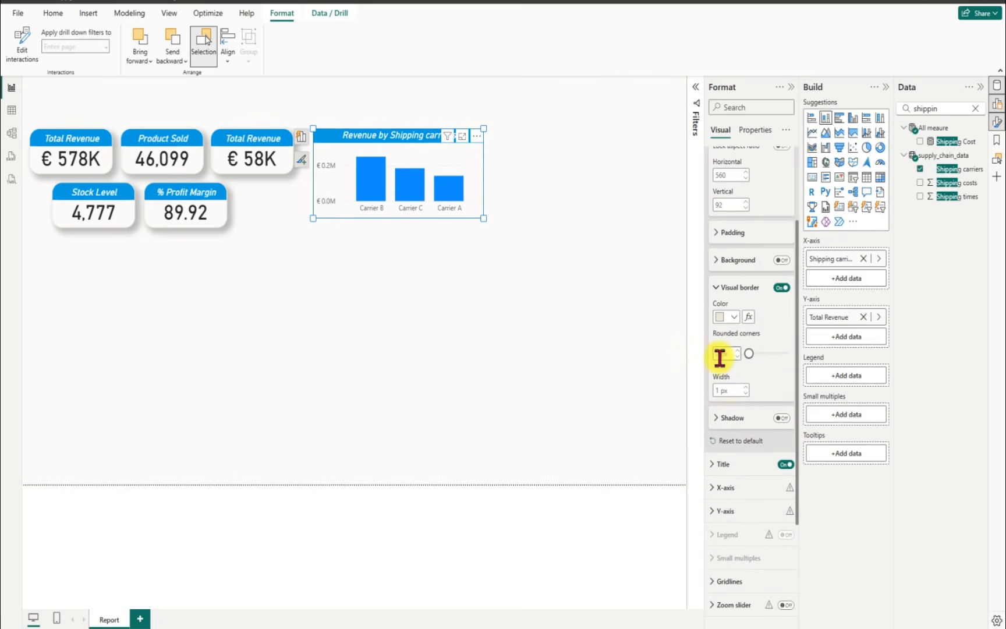
{"action": "type", "text": "19"}
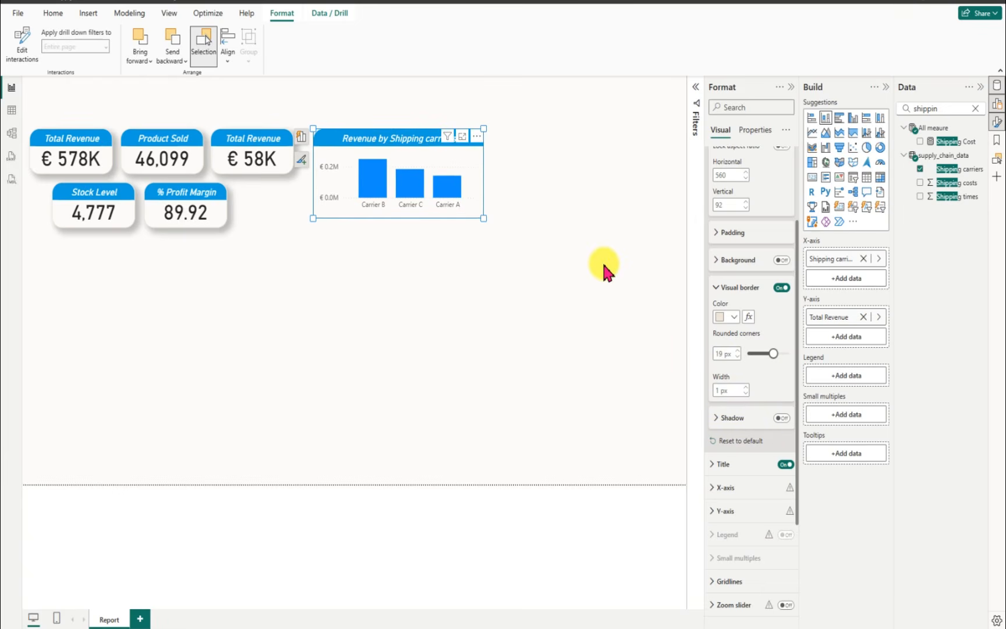
{"action": "left_click", "coordinate": [581, 220]}
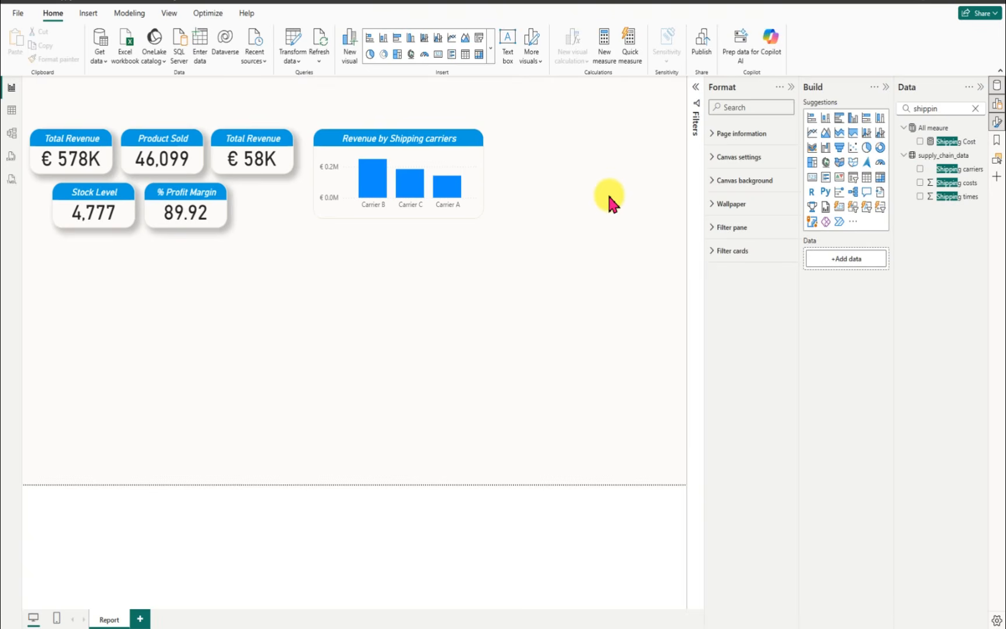
Step: Turn on data labels for the Revenue by Shipping carriers chart
{"action": "left_click", "coordinate": [370, 146]}
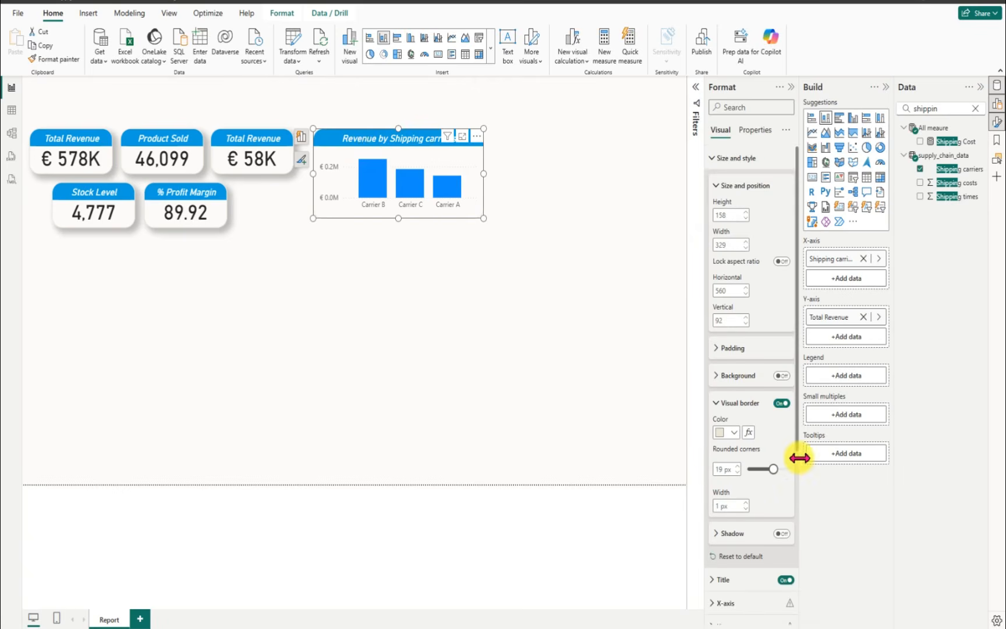
{"action": "left_click_drag", "start_coordinate": [795, 459], "coordinate": [802, 610]}
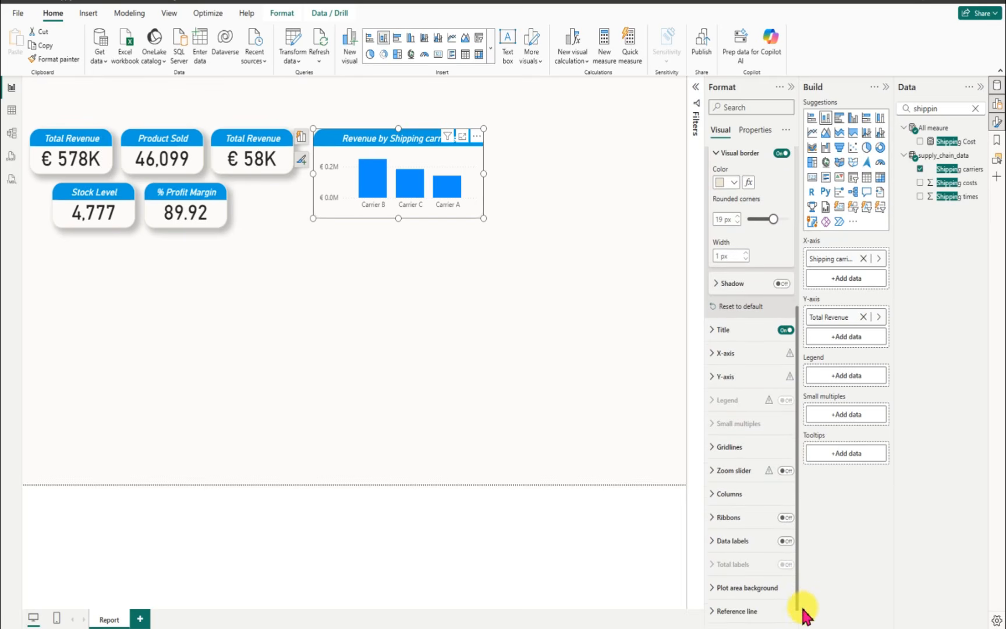
{"action": "left_click", "coordinate": [785, 542]}
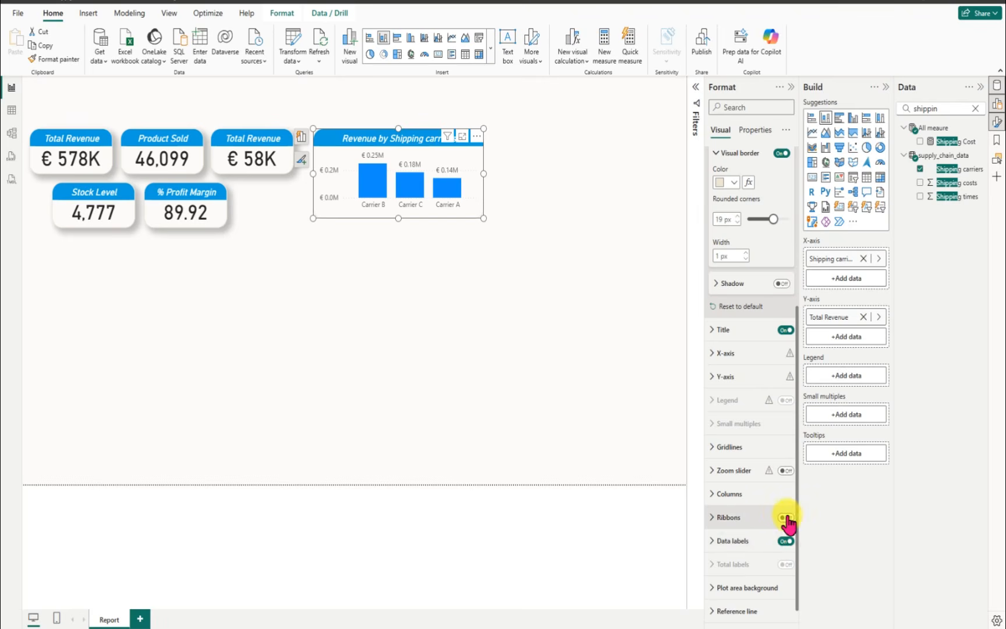
Step: Set the display units of the column chart's data label values to None
{"action": "left_click", "coordinate": [712, 540]}
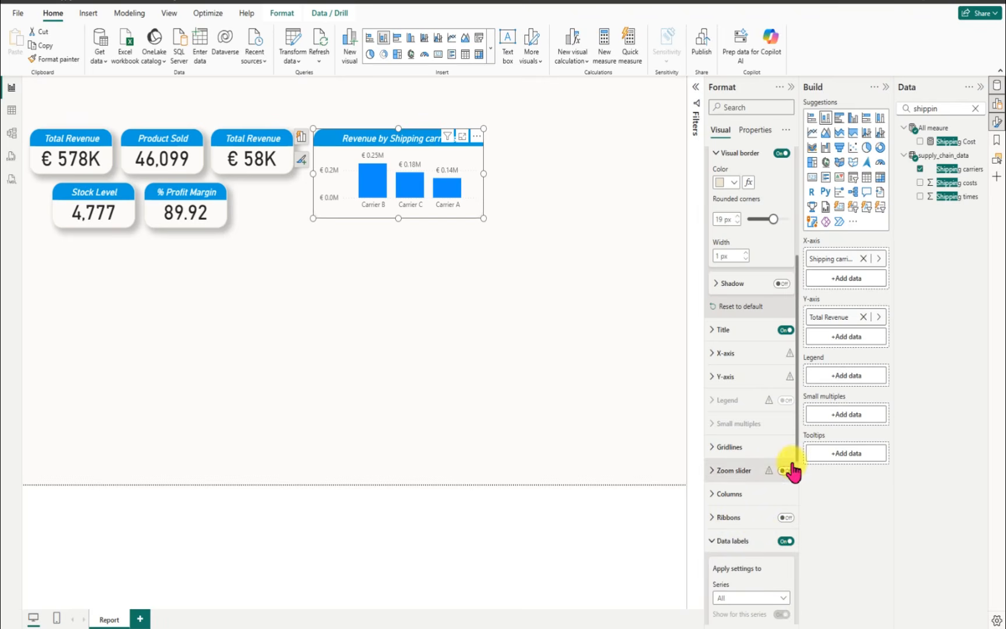
{"action": "scroll", "coordinate": [790, 467], "scroll_direction": "down", "scroll_amount": 5}
{"action": "scroll", "coordinate": [790, 559], "scroll_direction": "down", "scroll_amount": 3}
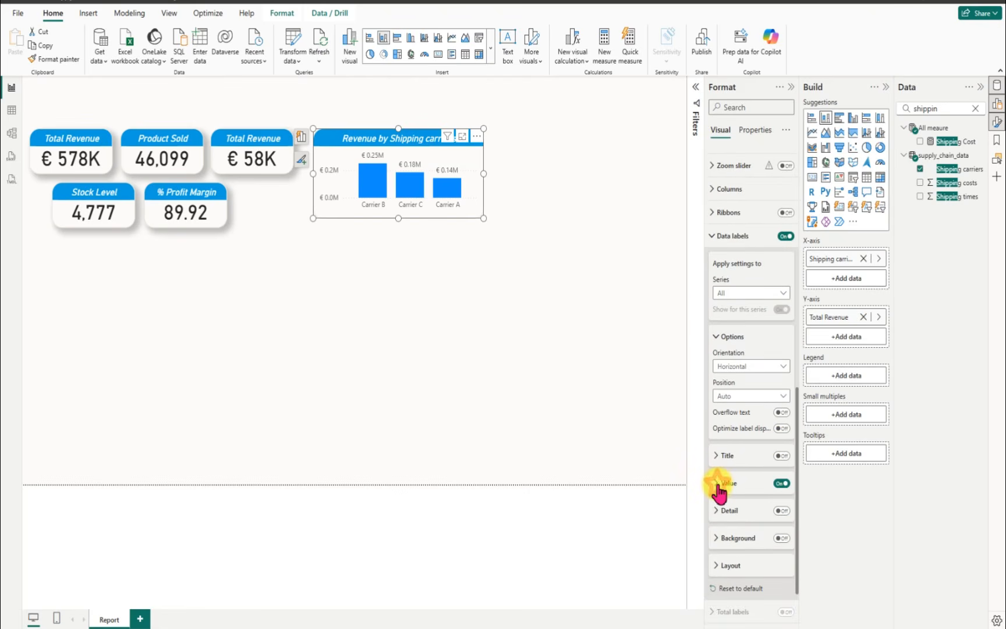
{"action": "left_click", "coordinate": [718, 486]}
{"action": "scroll", "coordinate": [798, 524], "scroll_direction": "down", "scroll_amount": 2}
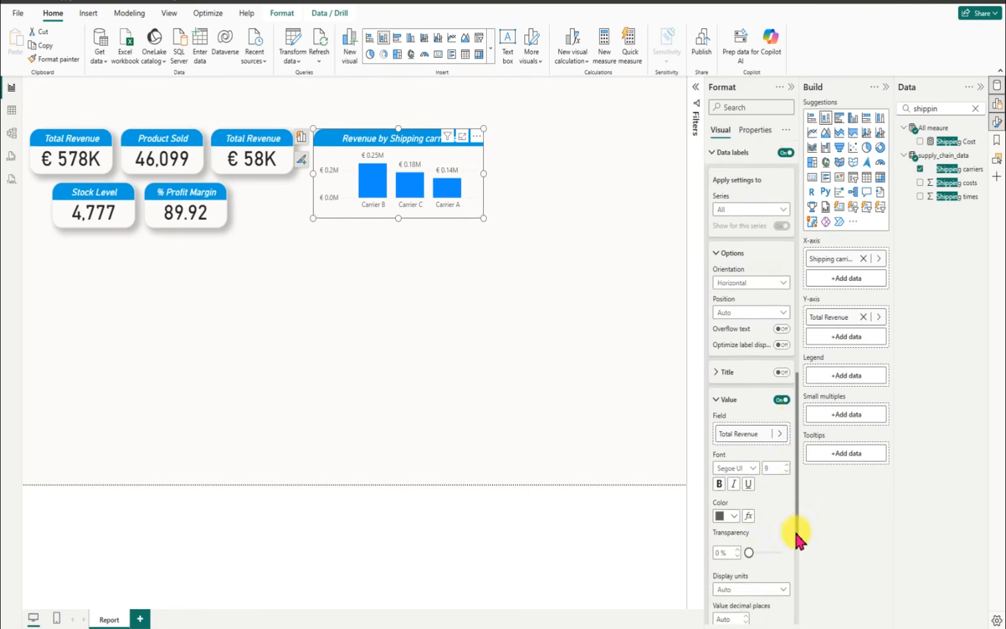
{"action": "scroll", "coordinate": [797, 539], "scroll_direction": "down", "scroll_amount": 3}
{"action": "left_click", "coordinate": [774, 434]}
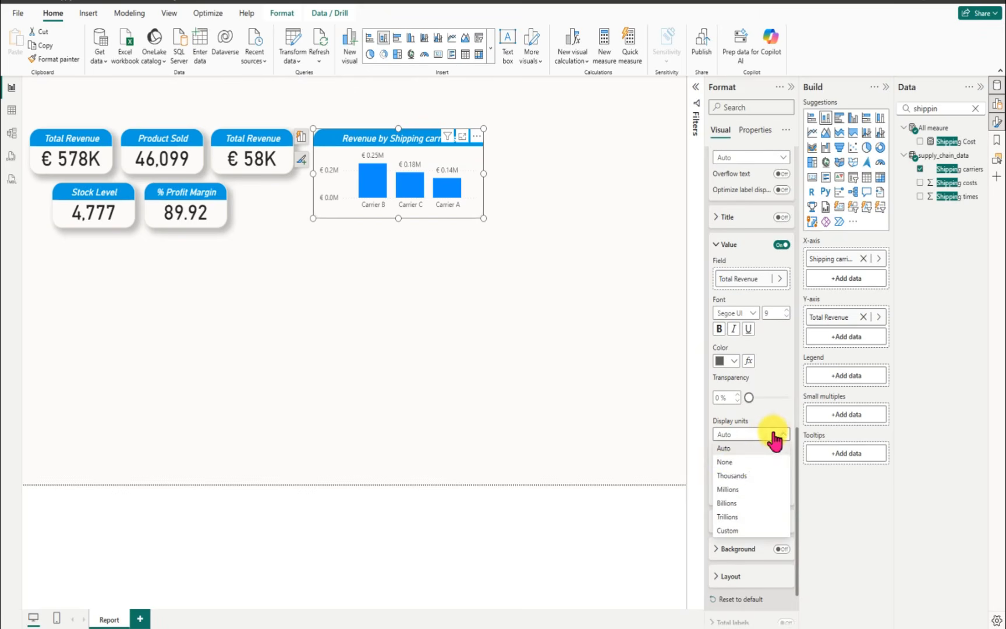
{"action": "left_click", "coordinate": [732, 461]}
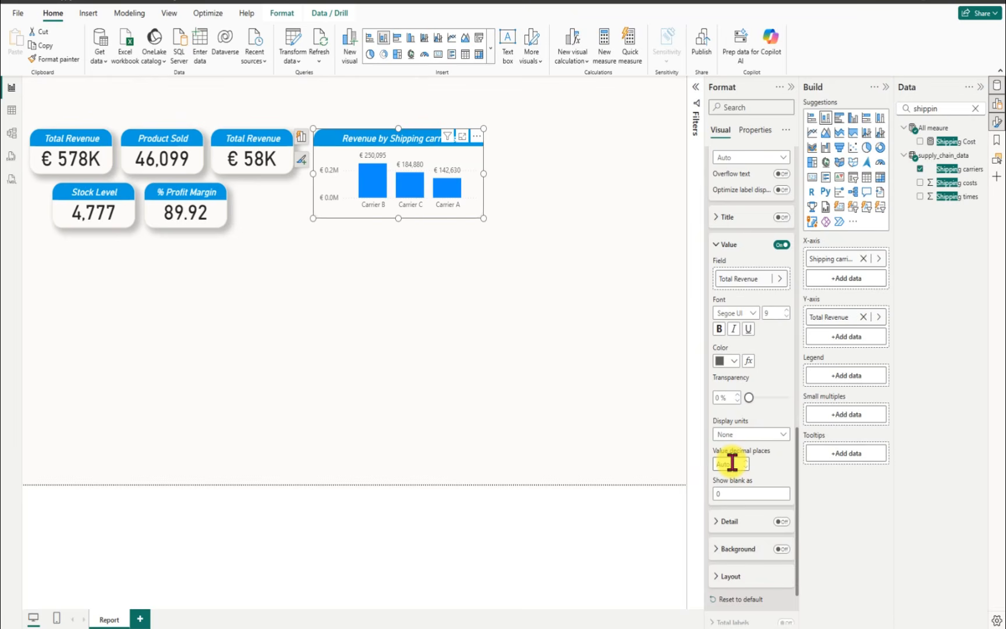
Step: Turn off the Y-axis values of the Revenue by Shipping carriers chart and check its gridline settings
{"action": "scroll", "coordinate": [757, 393], "scroll_direction": "up", "scroll_amount": 10}
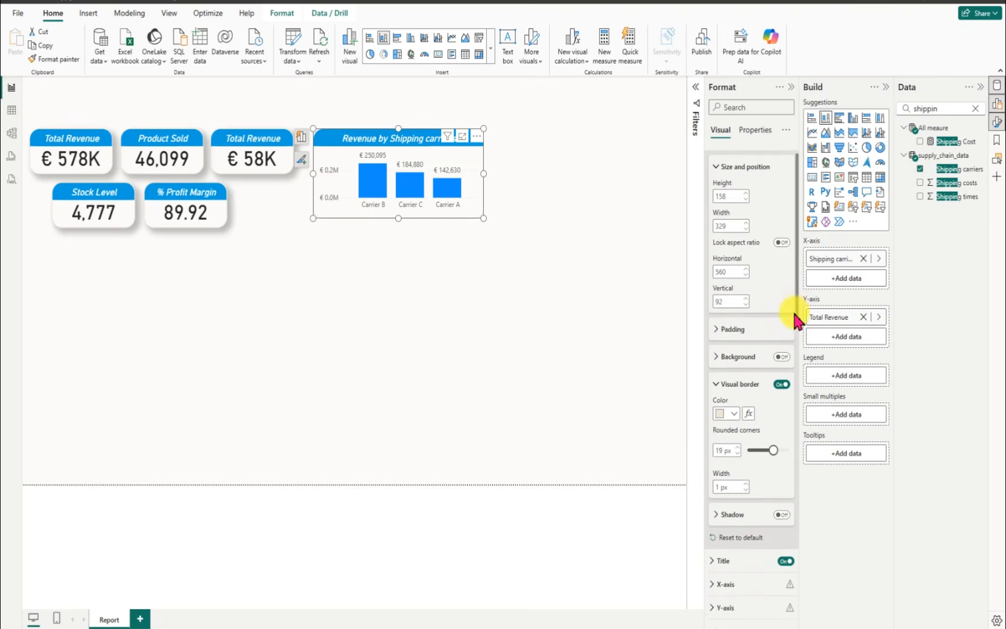
{"action": "left_click_drag", "start_coordinate": [795, 294], "coordinate": [795, 426]}
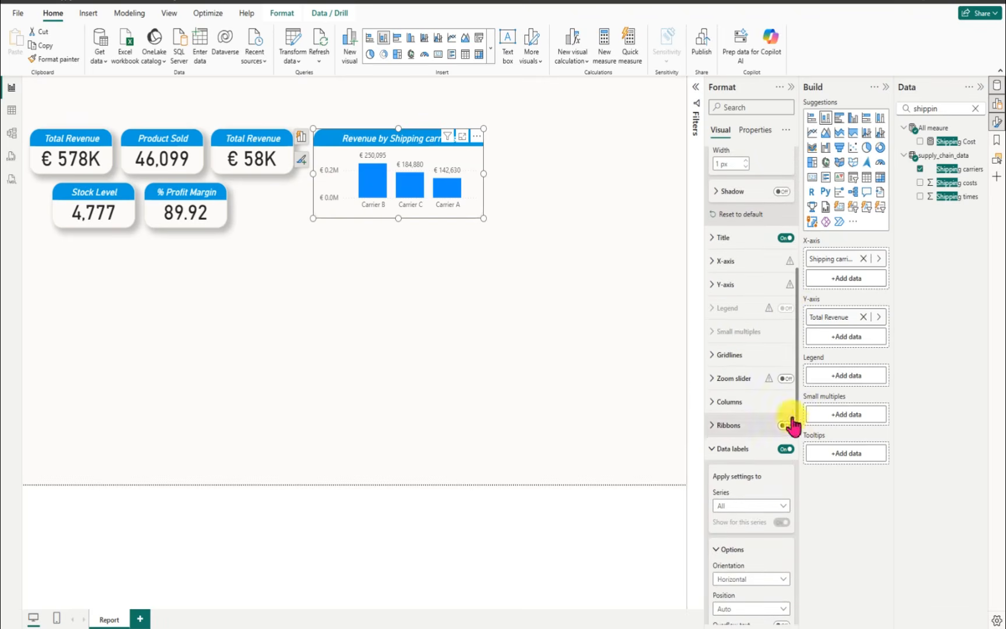
{"action": "left_click", "coordinate": [712, 285]}
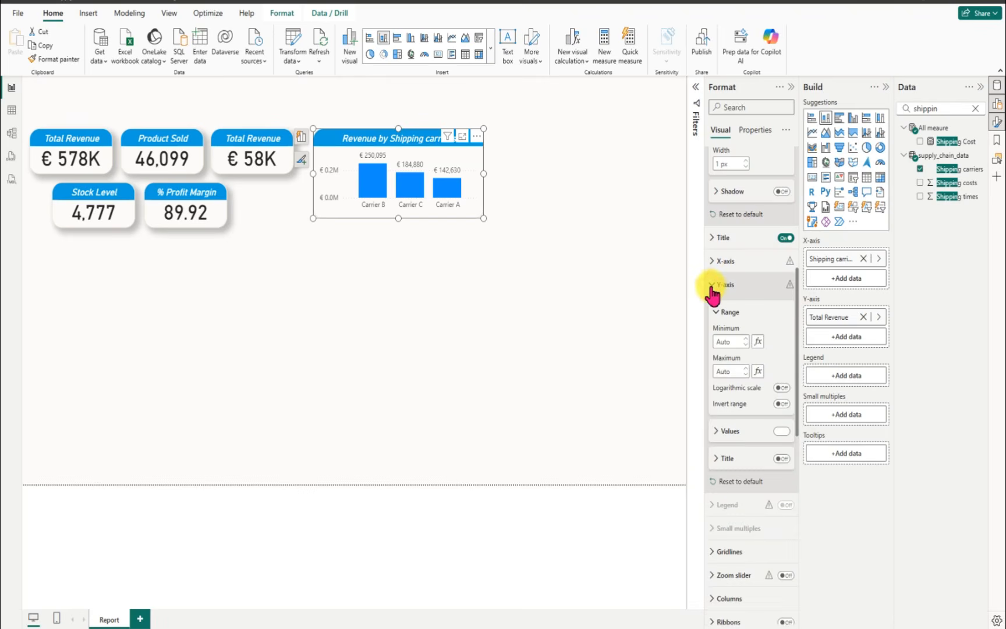
{"action": "left_click", "coordinate": [781, 432]}
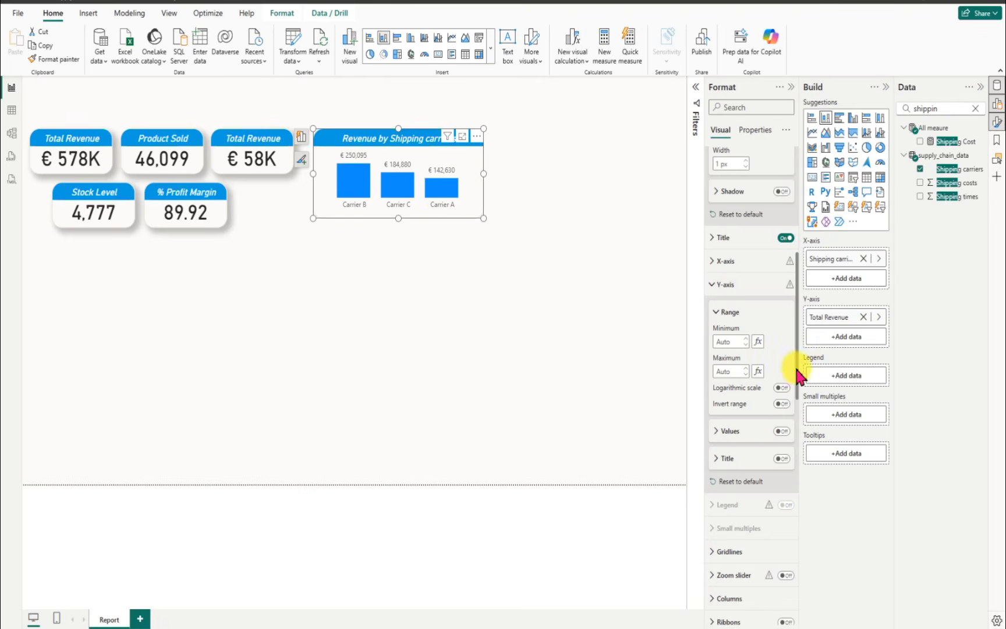
{"action": "scroll", "coordinate": [793, 373], "scroll_direction": "down", "scroll_amount": 3}
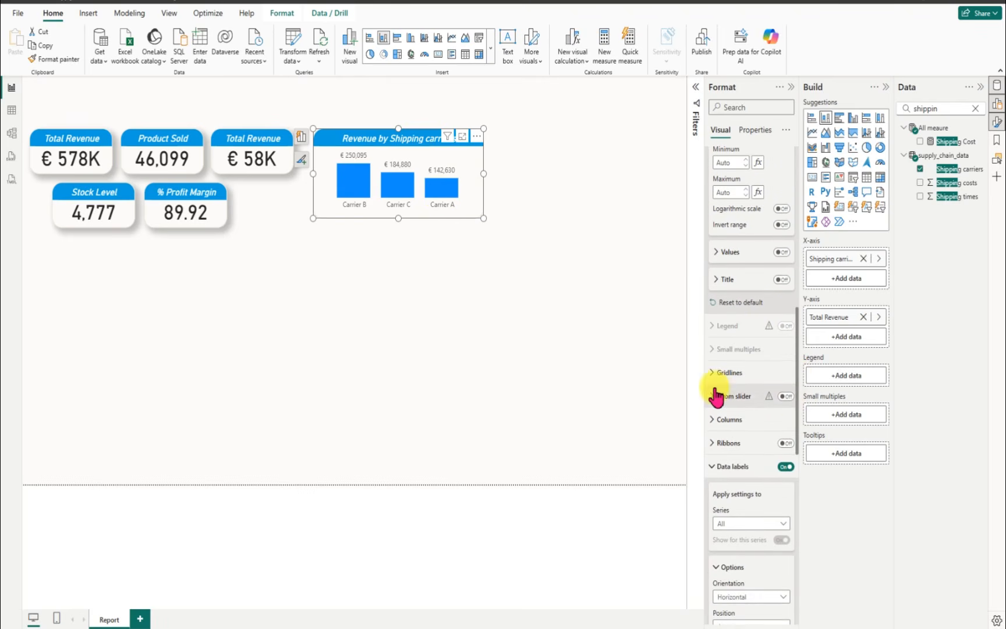
{"action": "left_click", "coordinate": [711, 374]}
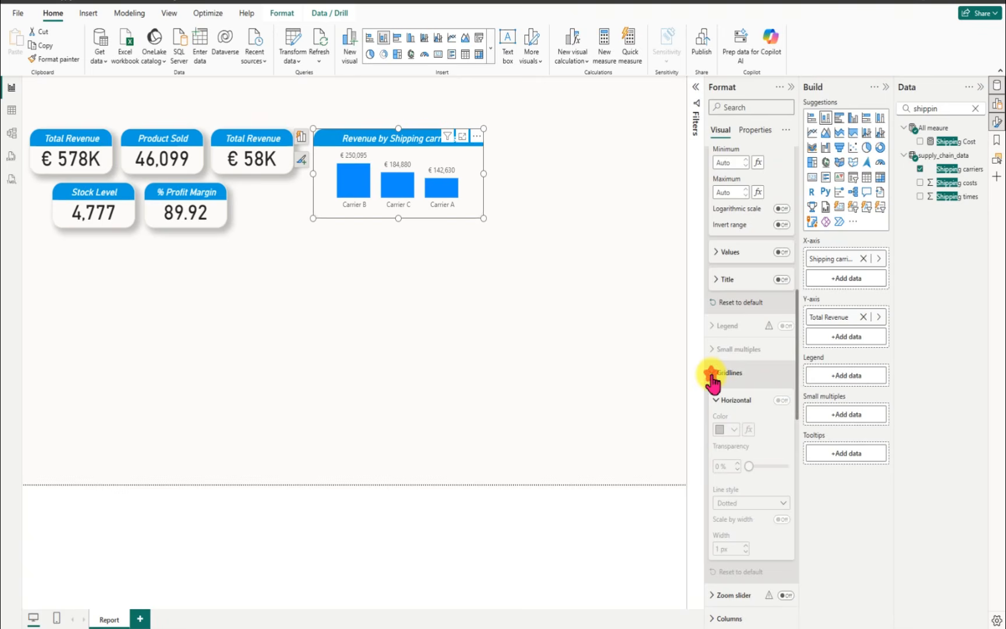
{"action": "left_click", "coordinate": [711, 373]}
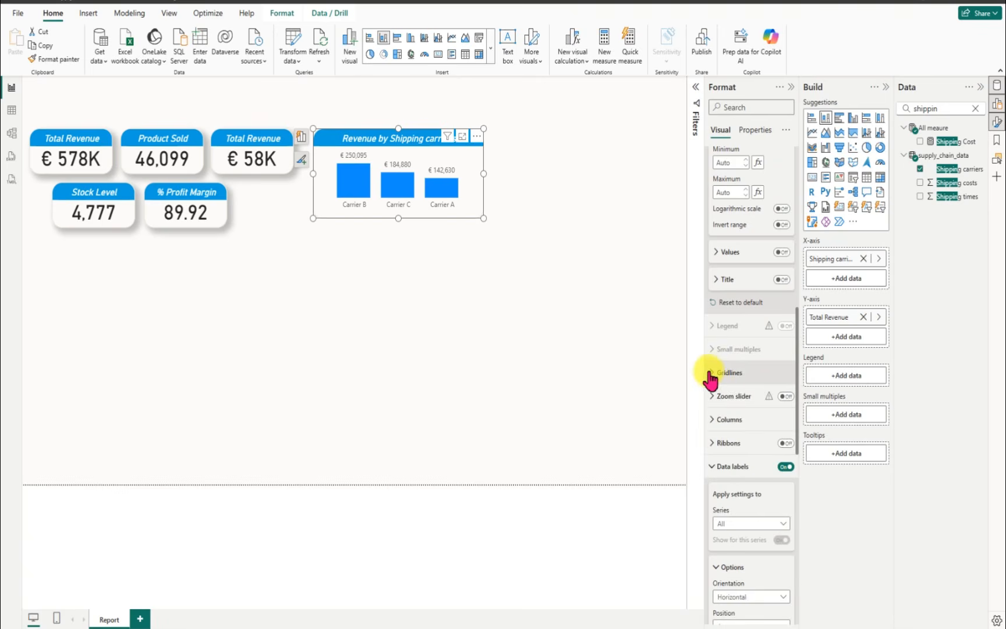
{"action": "left_click", "coordinate": [466, 269]}
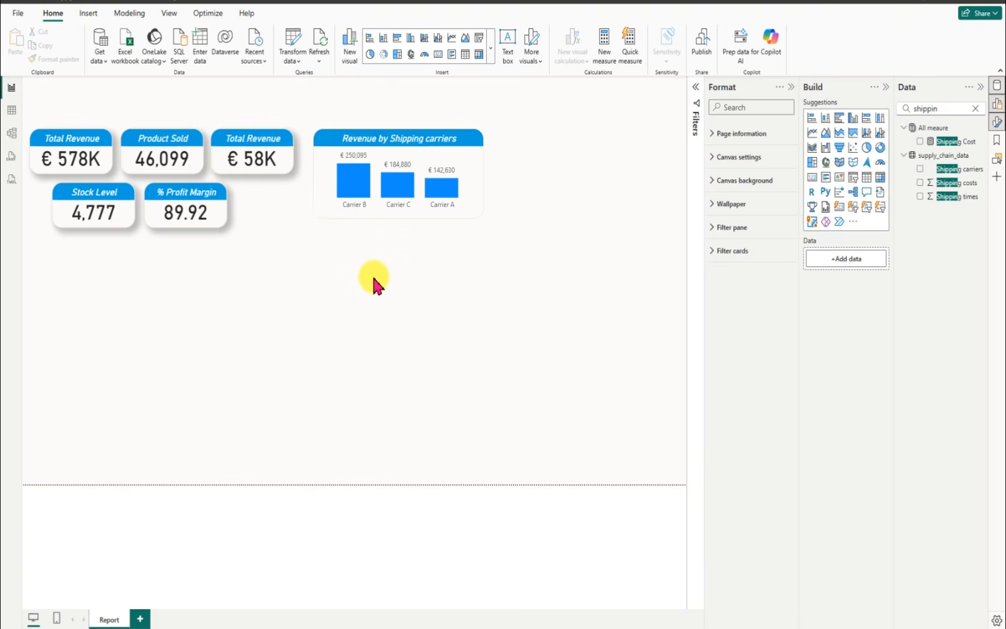
Step: Duplicate the Revenue by Shipping carriers chart, with both charts side by side, and convert the copy to a clustered bar chart
{"action": "left_click", "coordinate": [324, 142]}
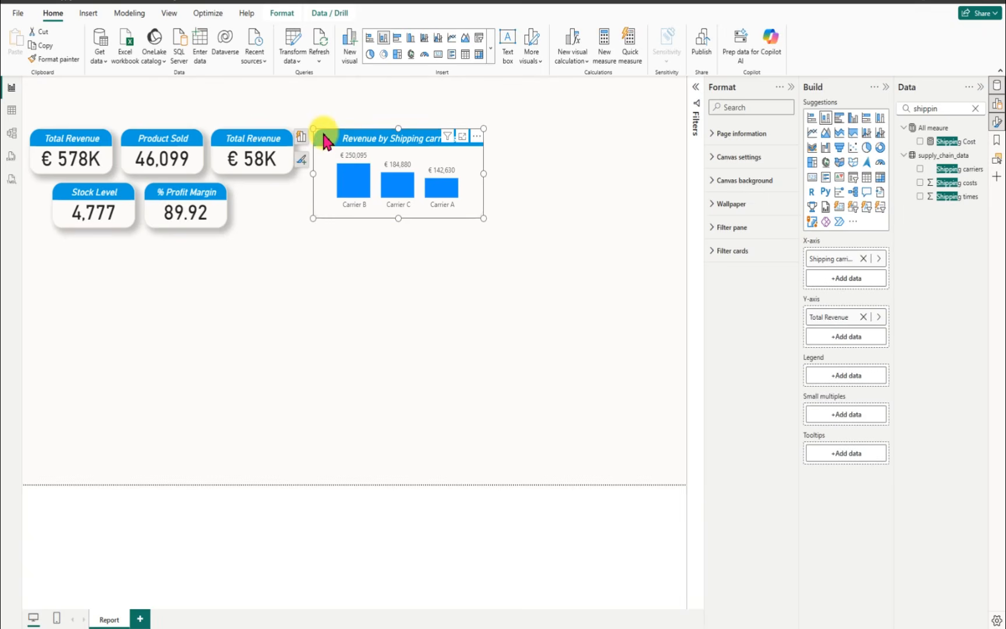
{"action": "key", "text": "ctrl+c"}
{"action": "left_click_drag", "start_coordinate": [324, 137], "coordinate": [501, 169]}
{"action": "key", "text": "ctrl+v"}
{"action": "left_click_drag", "start_coordinate": [370, 167], "coordinate": [508, 146]}
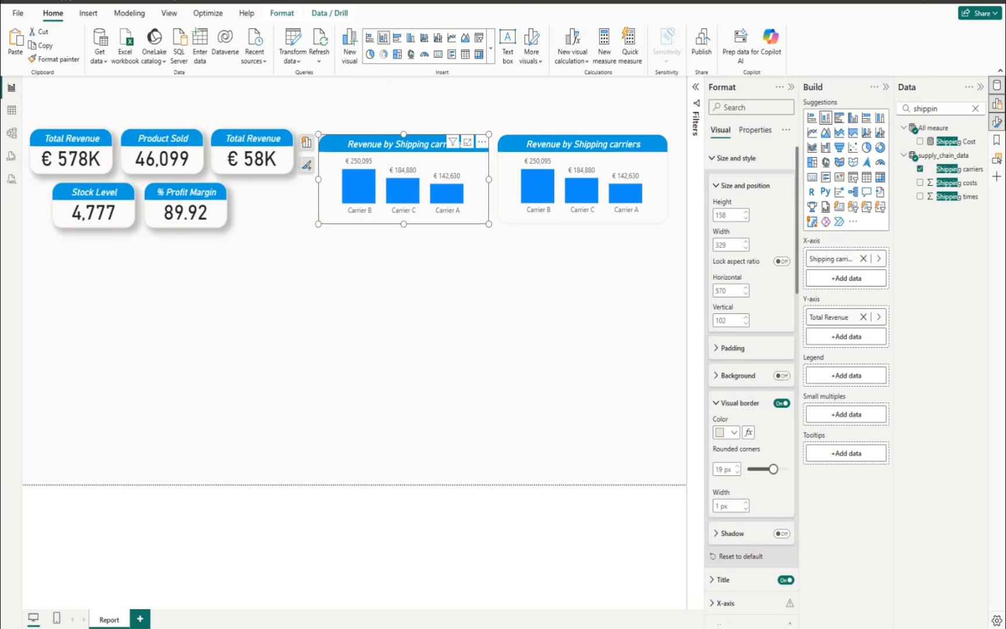
{"action": "left_click", "coordinate": [401, 40]}
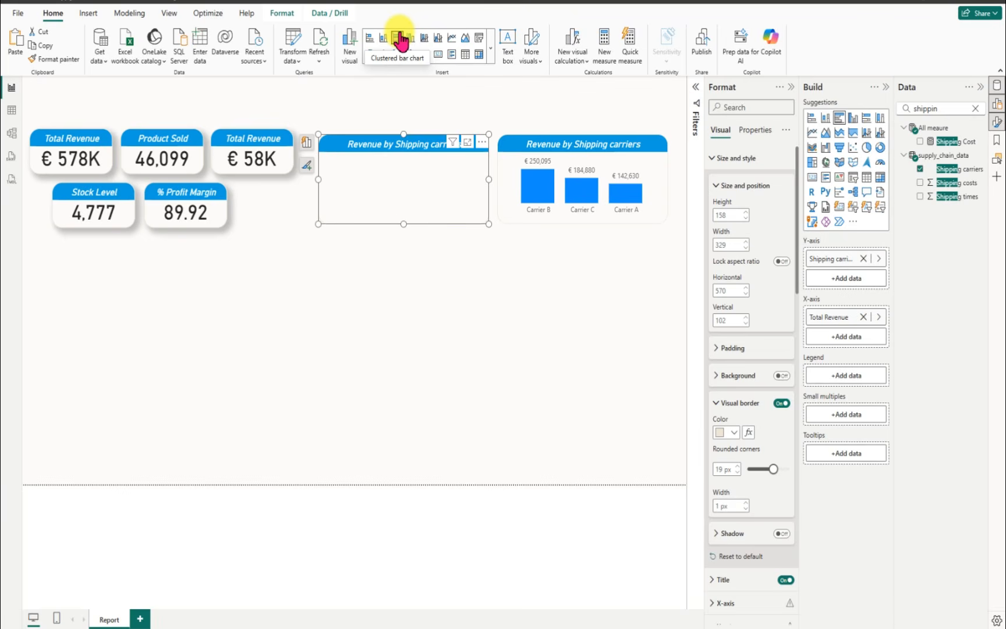
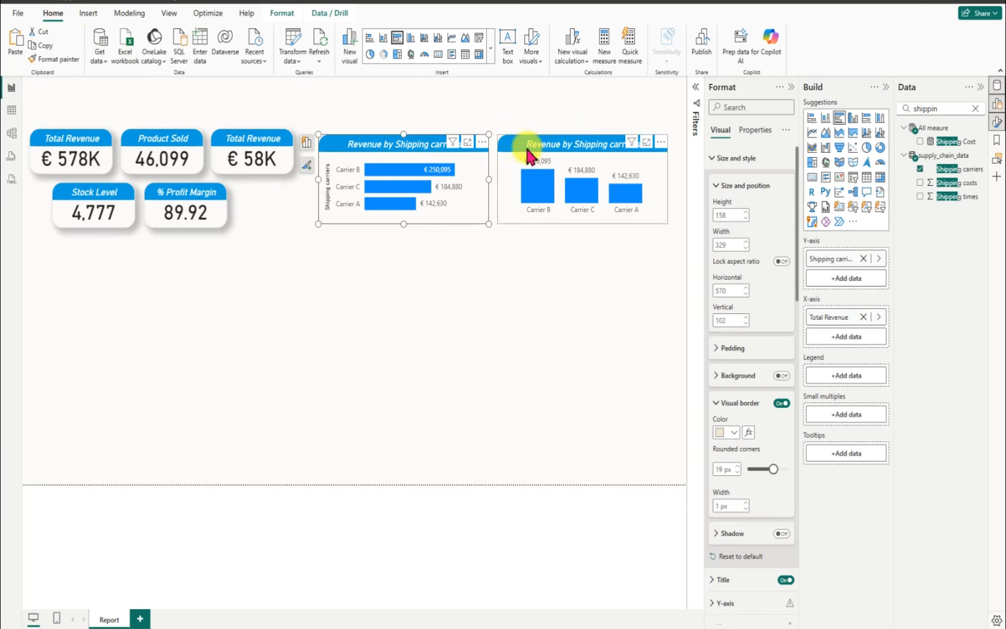
Step: Place the Revenue by Shipping carriers column chart beside the KPI cards and the bar chart level with it on its far side
{"action": "left_click_drag", "start_coordinate": [519, 144], "coordinate": [290, 214]}
{"action": "left_click_drag", "start_coordinate": [376, 154], "coordinate": [605, 160]}
{"action": "left_click_drag", "start_coordinate": [303, 220], "coordinate": [350, 145]}
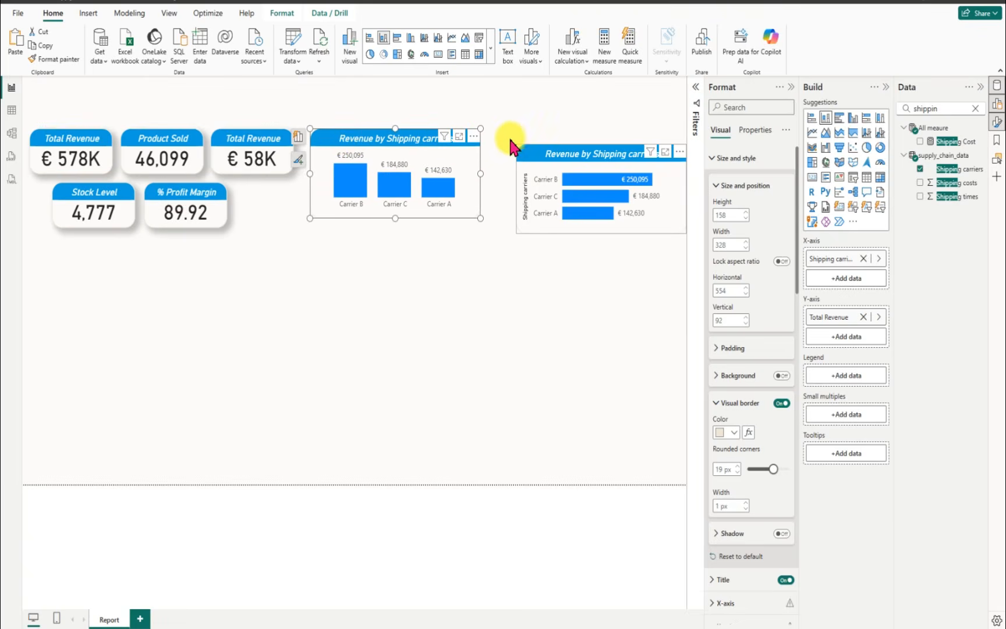
{"action": "left_click_drag", "start_coordinate": [510, 147], "coordinate": [507, 141]}
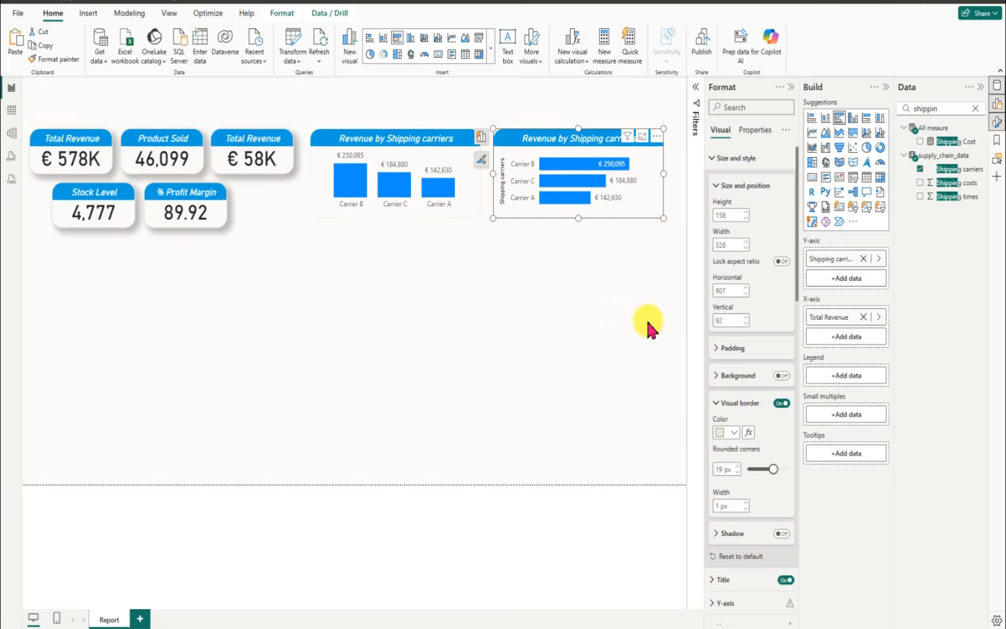
Step: Replace Shipping carriers with Product type on the bar chart's Y-axis, keeping Total Revenue on the X-axis
{"action": "left_click", "coordinate": [975, 108]}
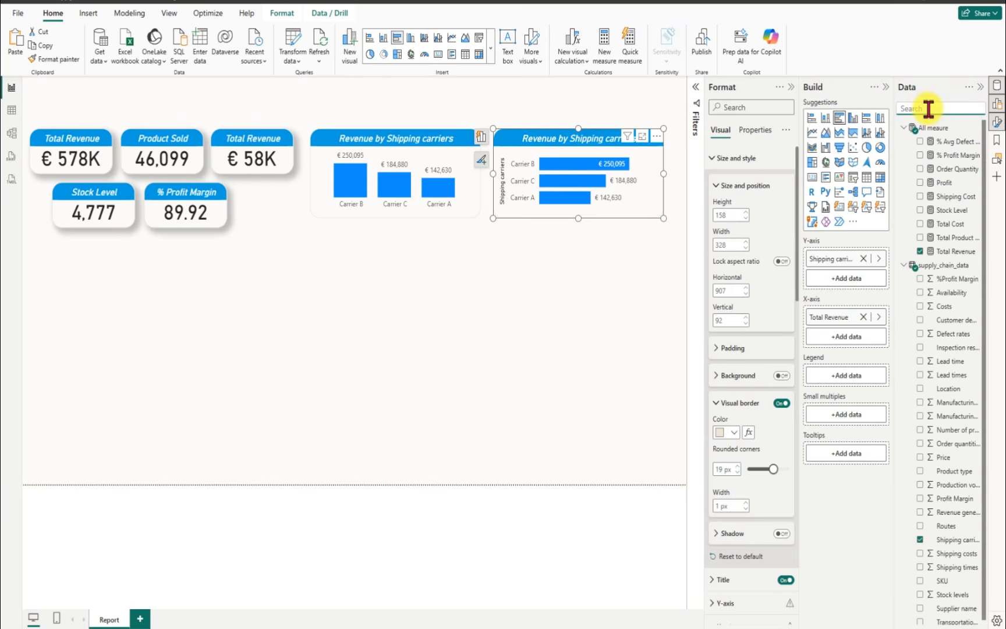
{"action": "type", "text": "product"}
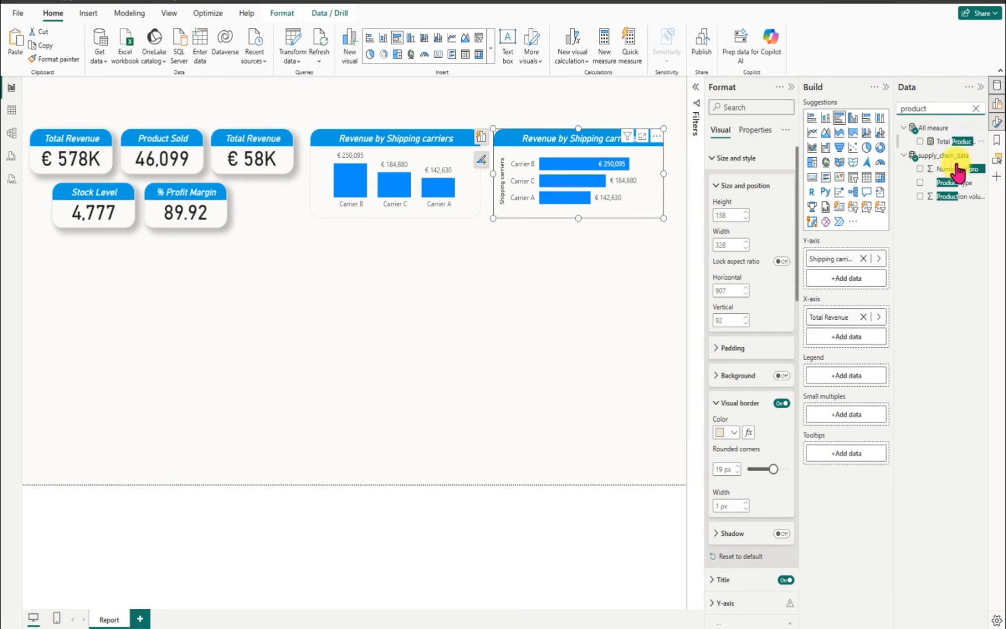
{"action": "left_click", "coordinate": [920, 183]}
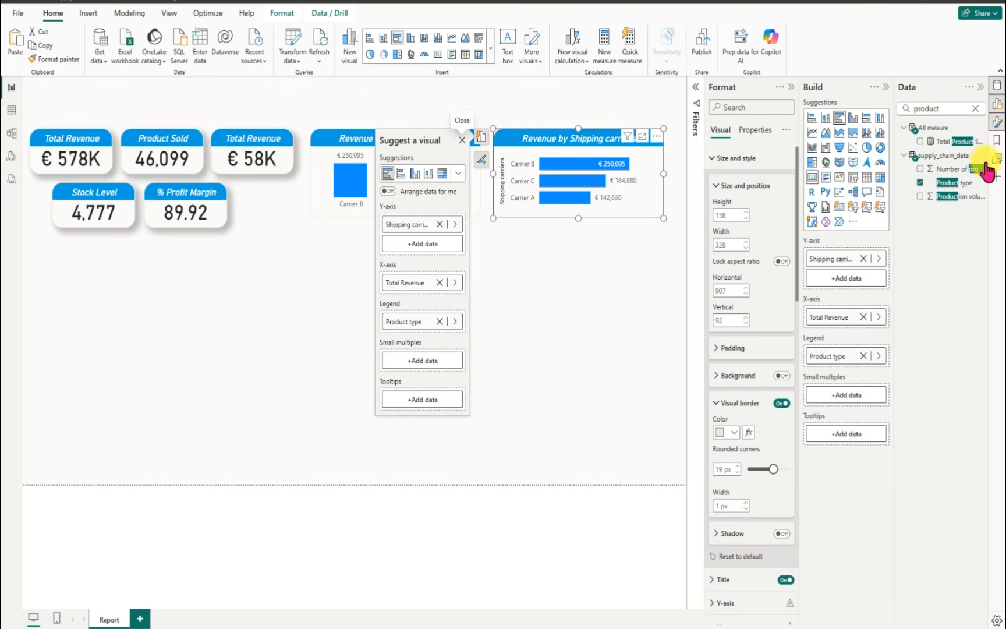
{"action": "left_click", "coordinate": [976, 108]}
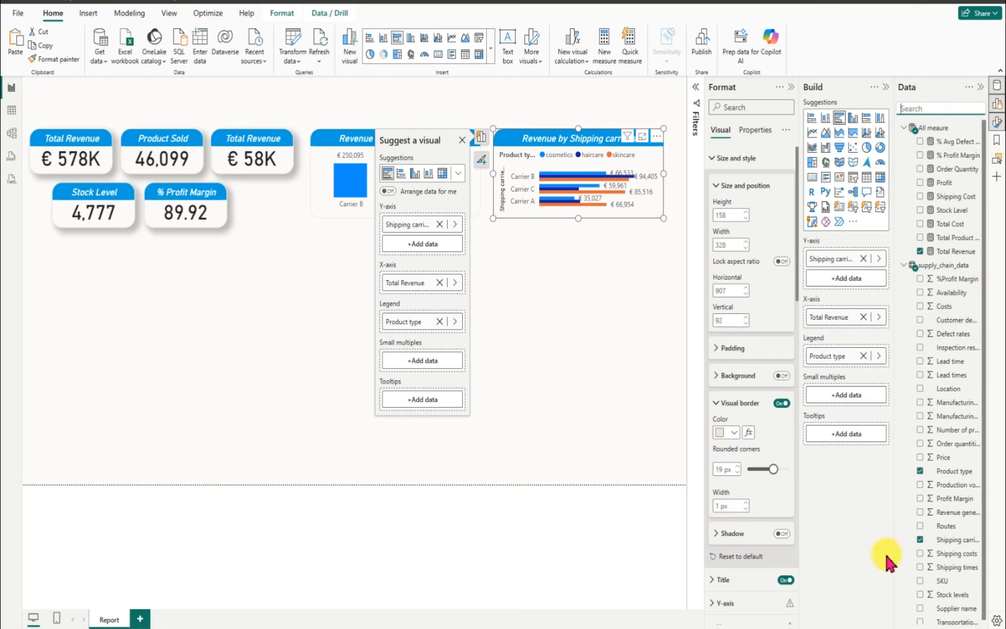
{"action": "left_click", "coordinate": [919, 540]}
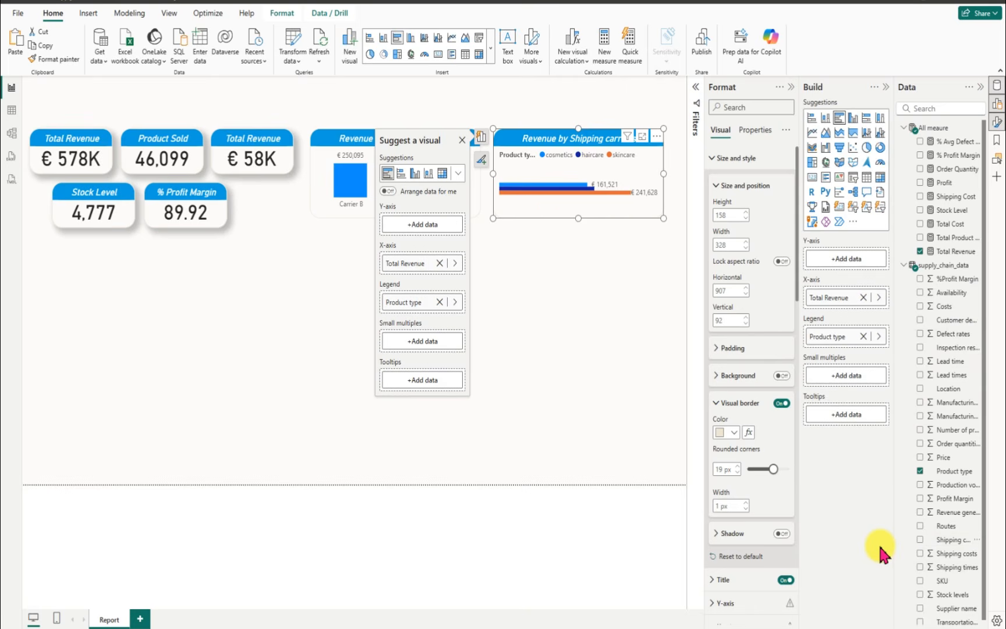
{"action": "left_click", "coordinate": [919, 471]}
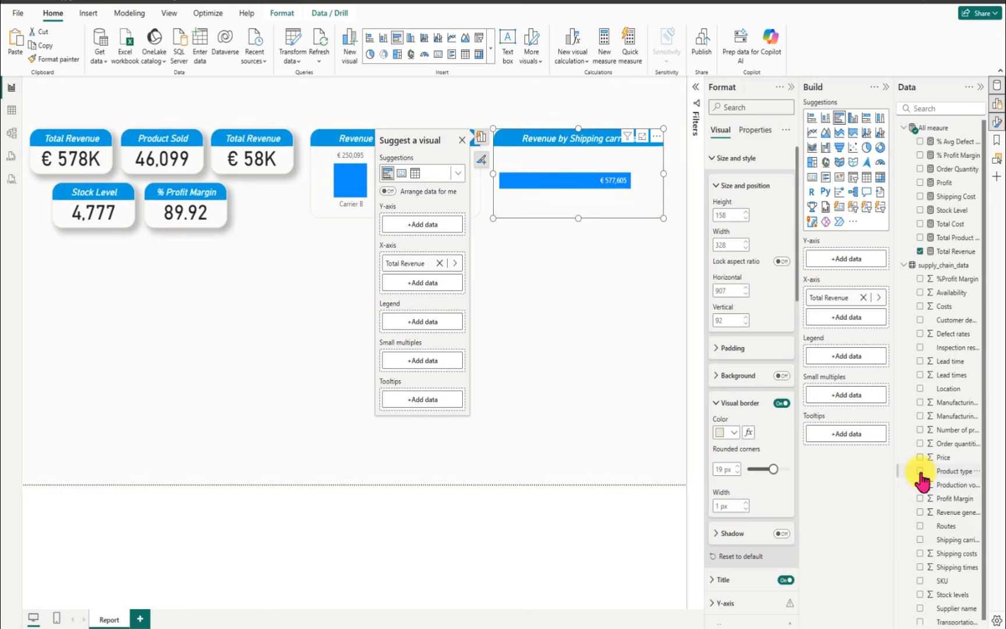
{"action": "left_click", "coordinate": [920, 471]}
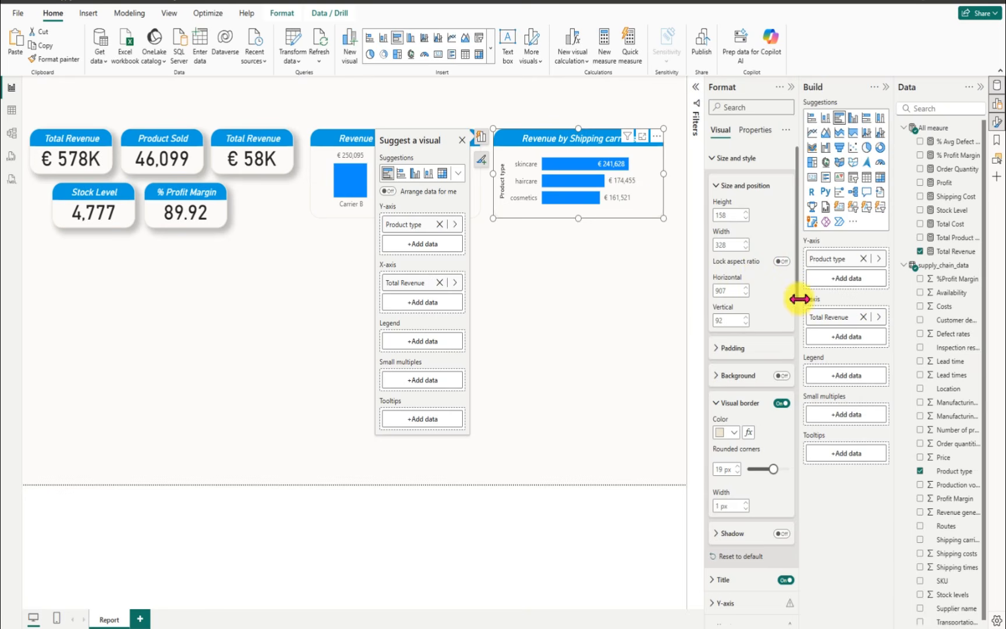
Step: Set the bar chart's data label position to Outside end
{"action": "left_click_drag", "start_coordinate": [793, 292], "coordinate": [791, 617]}
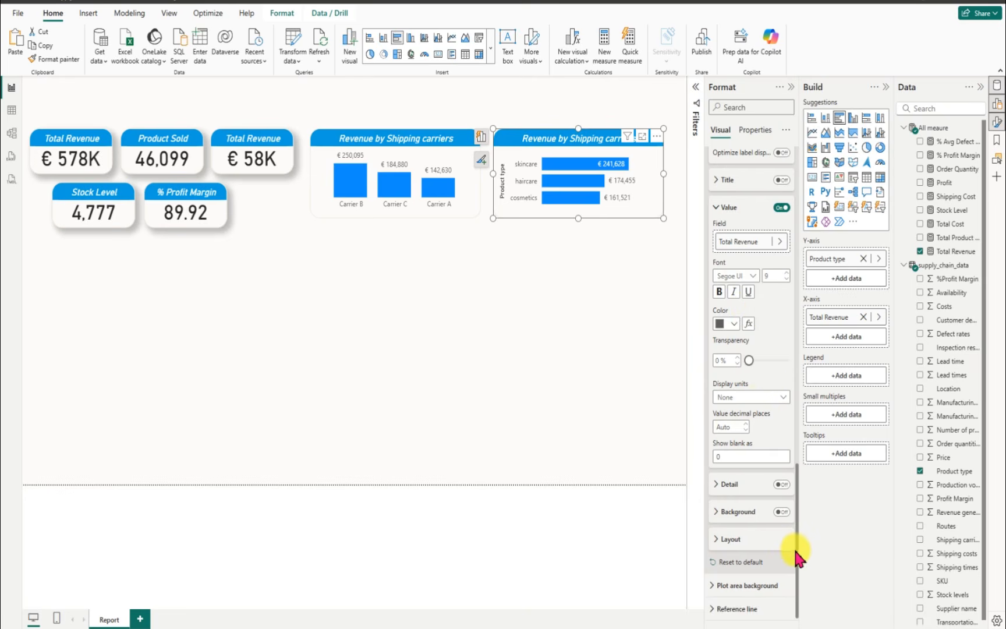
{"action": "left_click_drag", "start_coordinate": [797, 548], "coordinate": [781, 464]}
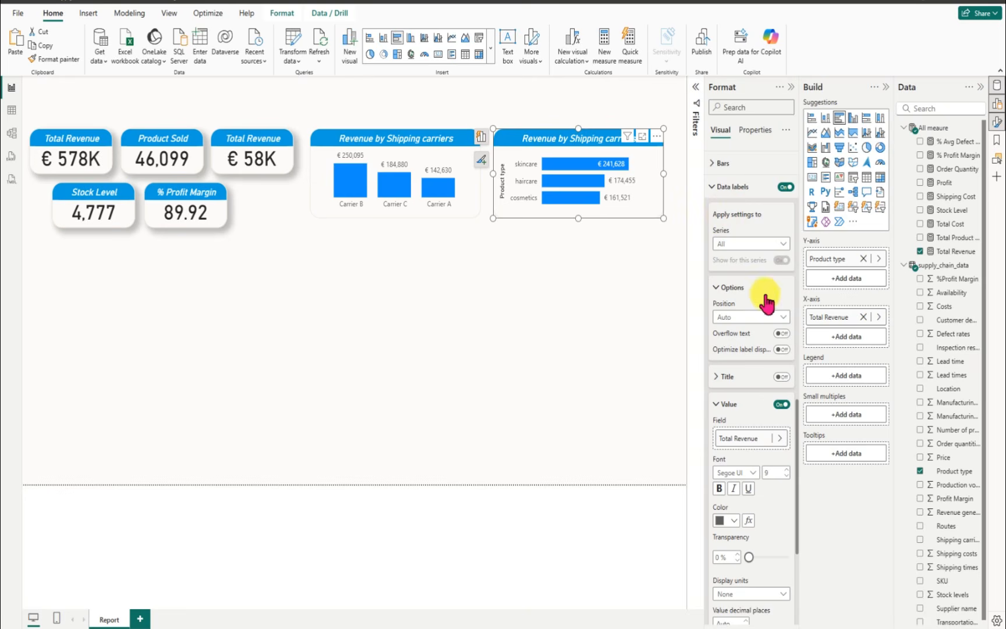
{"action": "left_click", "coordinate": [780, 317]}
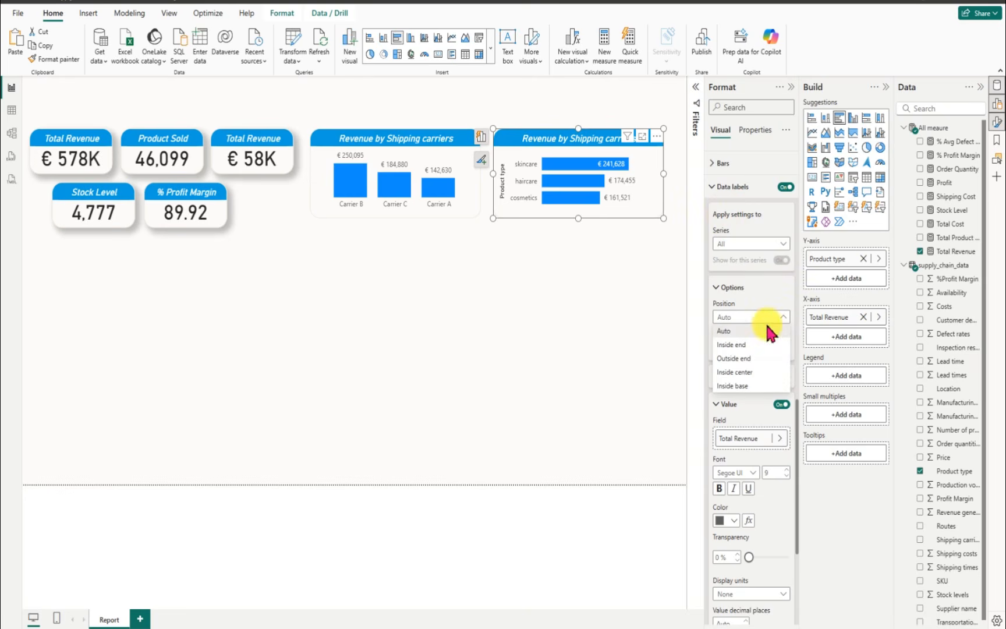
{"action": "left_click", "coordinate": [742, 358]}
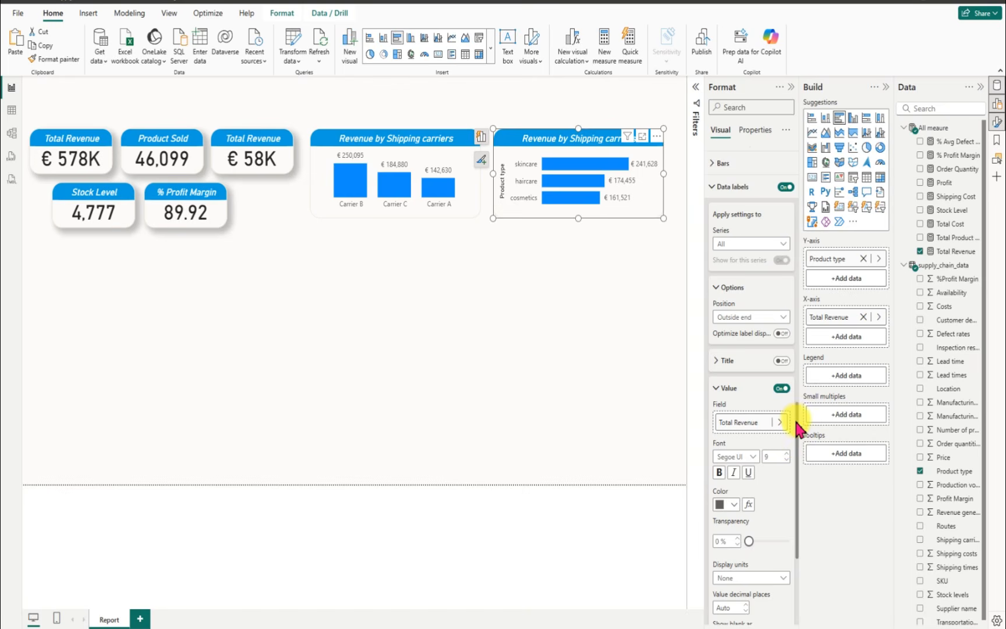
Step: Turn off the Y-axis title of the bar chart
{"action": "left_click_drag", "start_coordinate": [798, 427], "coordinate": [806, 298]}
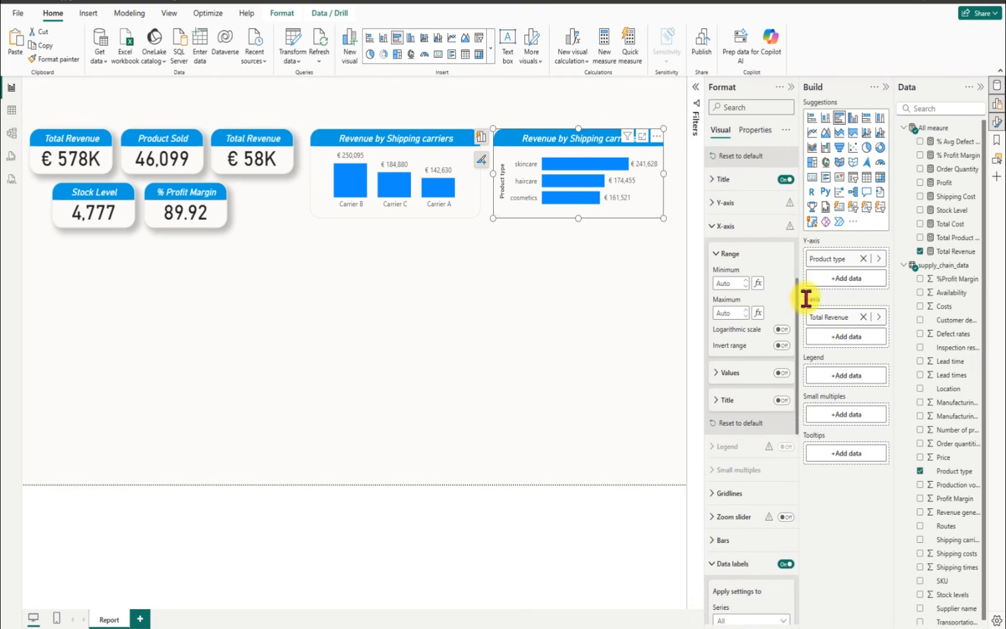
{"action": "left_click", "coordinate": [713, 204]}
{"action": "left_click", "coordinate": [782, 230]}
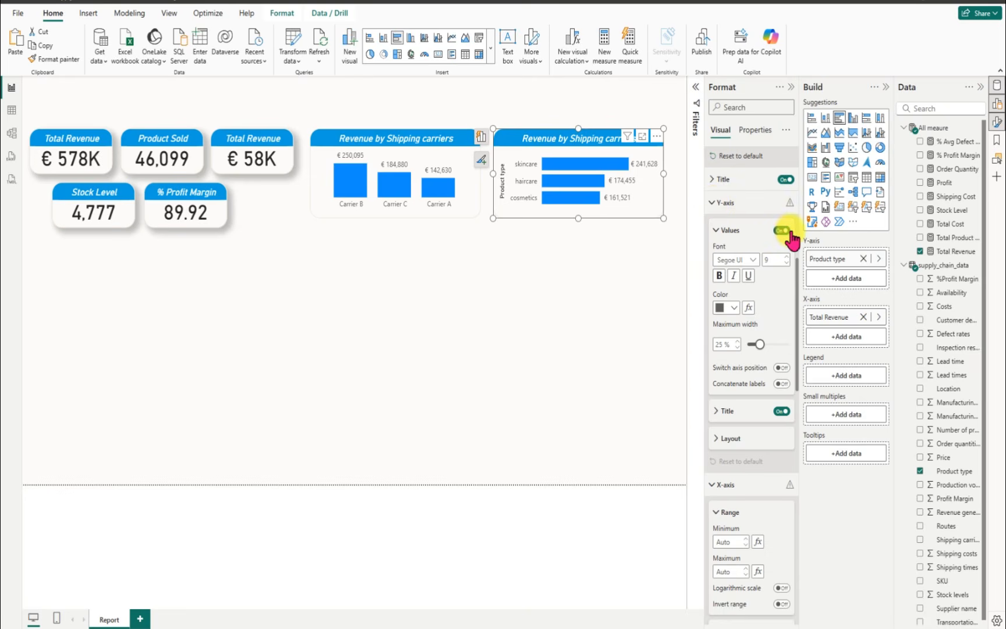
{"action": "left_click", "coordinate": [781, 411]}
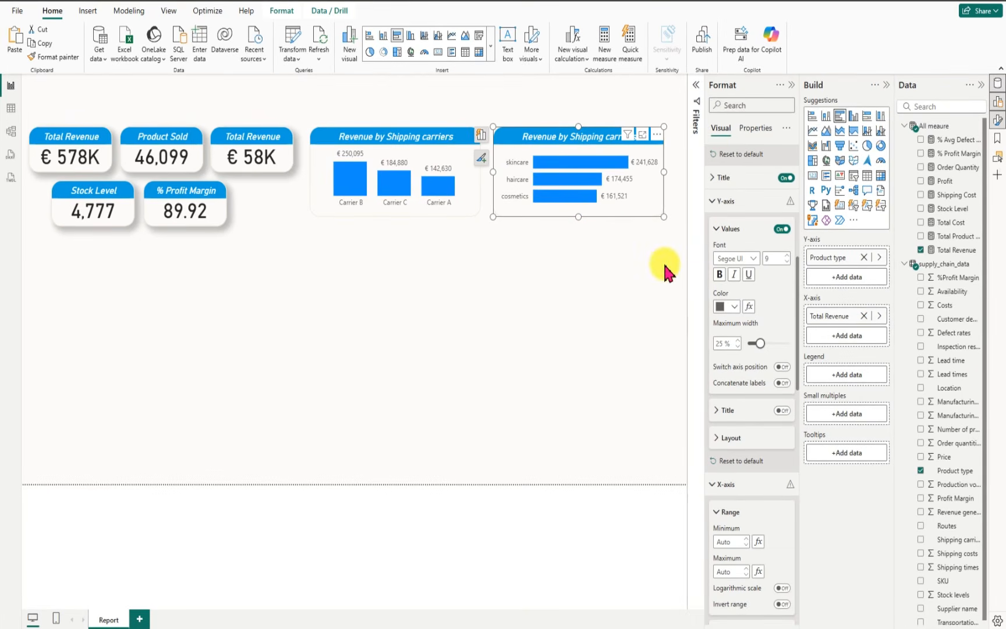
Step: Change the bar chart's title to "Revenue by Product Type"
{"action": "left_click", "coordinate": [714, 181]}
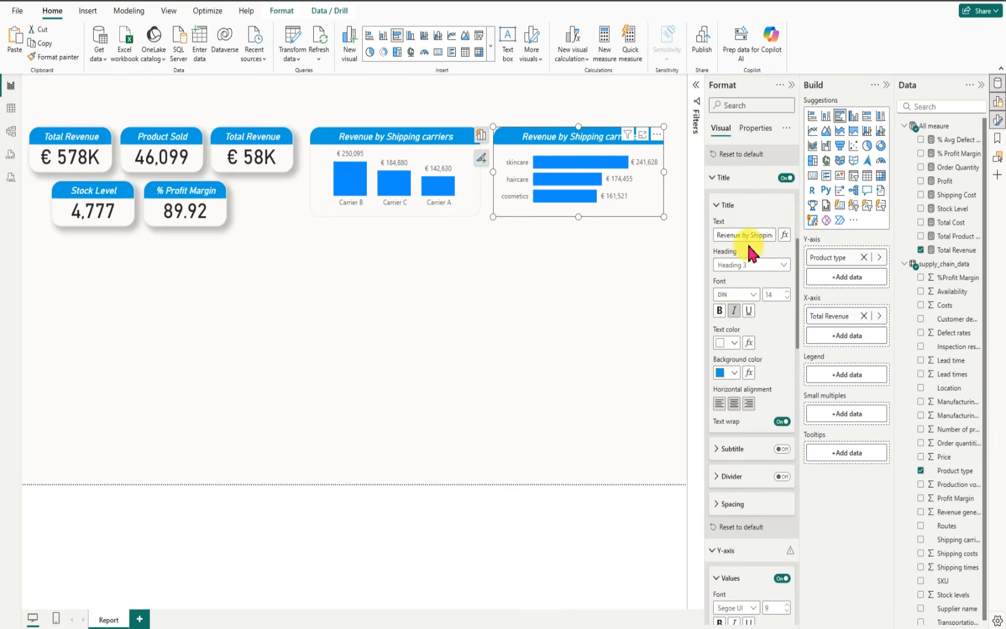
{"action": "left_click_drag", "start_coordinate": [749, 235], "coordinate": [778, 240]}
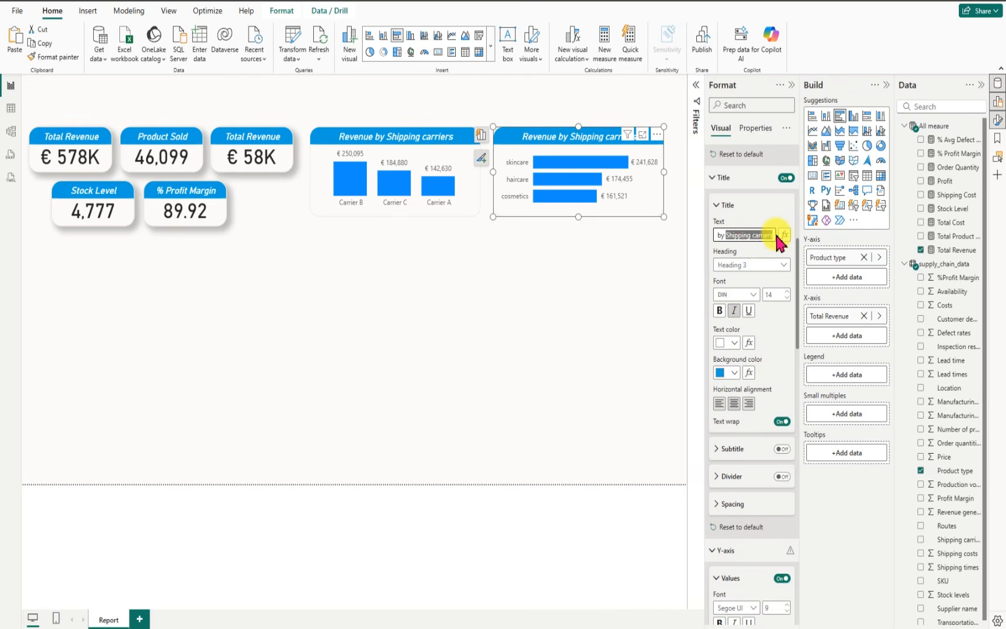
{"action": "key", "text": "BackSpace"}
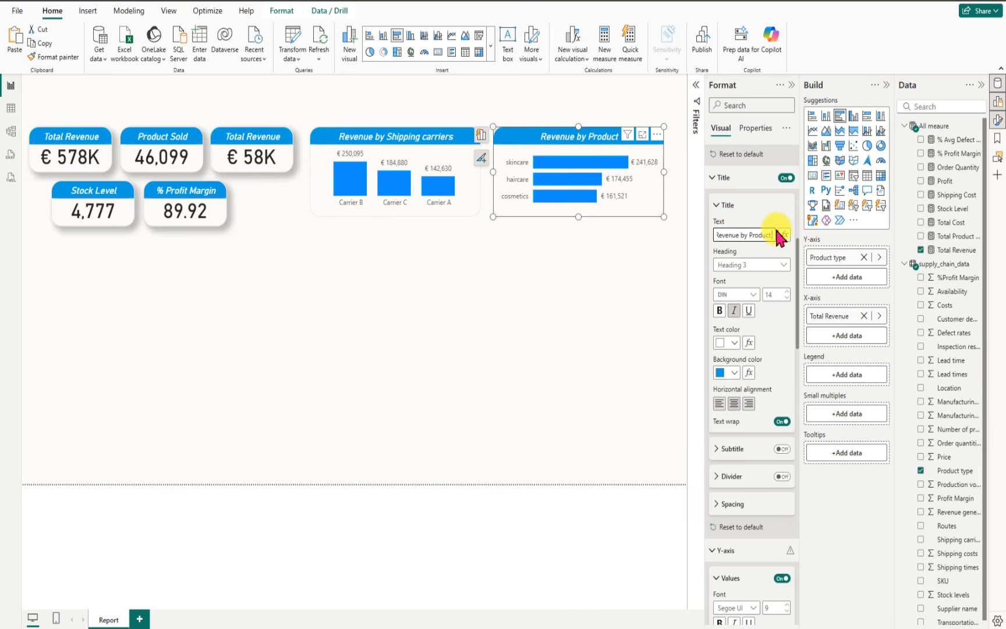
{"action": "type", "text": "Type"}
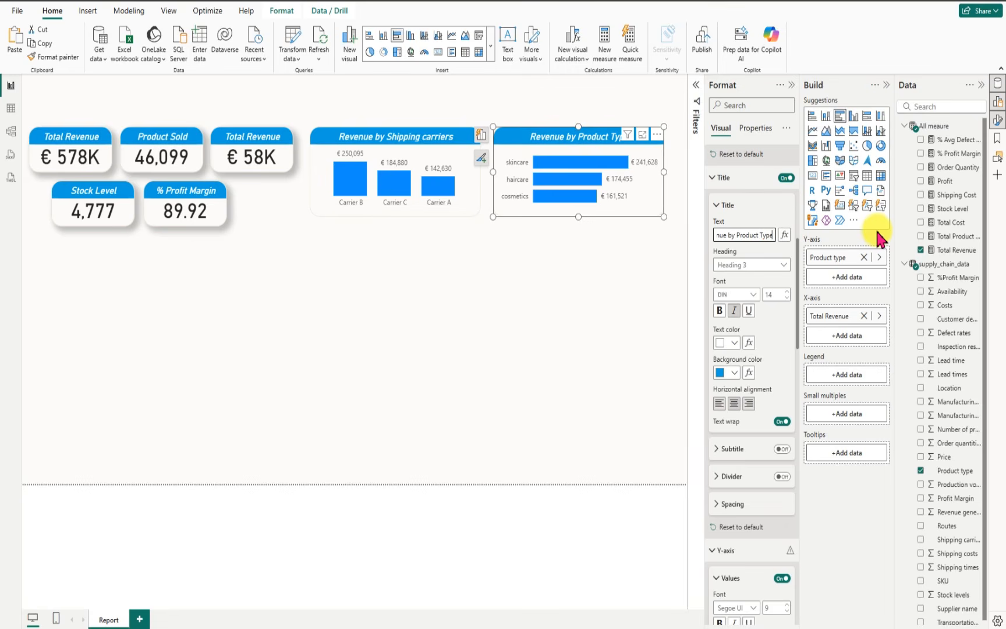
{"action": "left_click", "coordinate": [515, 291]}
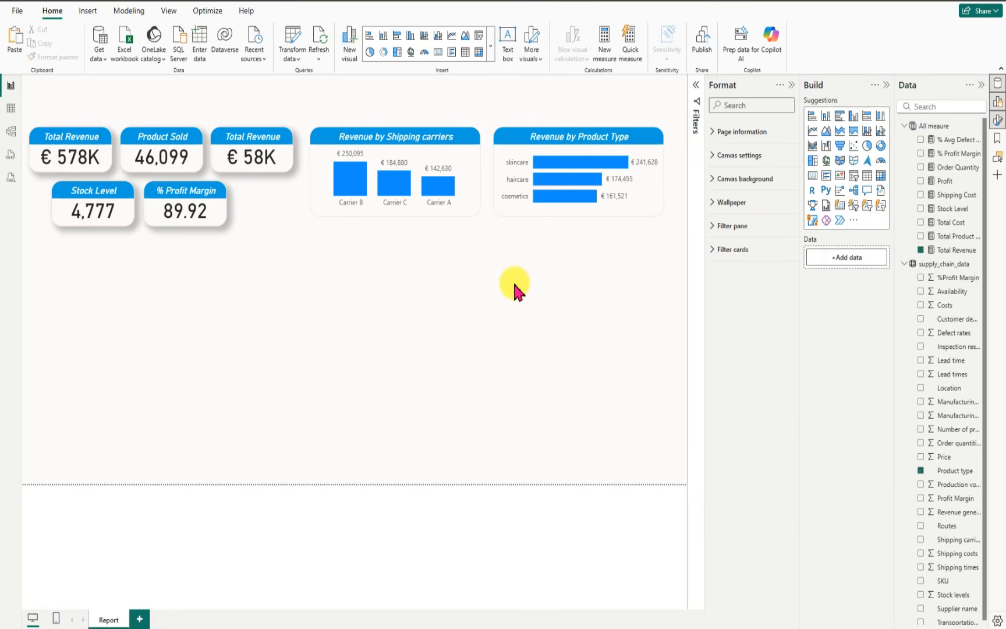
Step: Look up the hex code of the title background color in the Revenue by Shipping carriers chart
{"action": "left_click", "coordinate": [340, 174]}
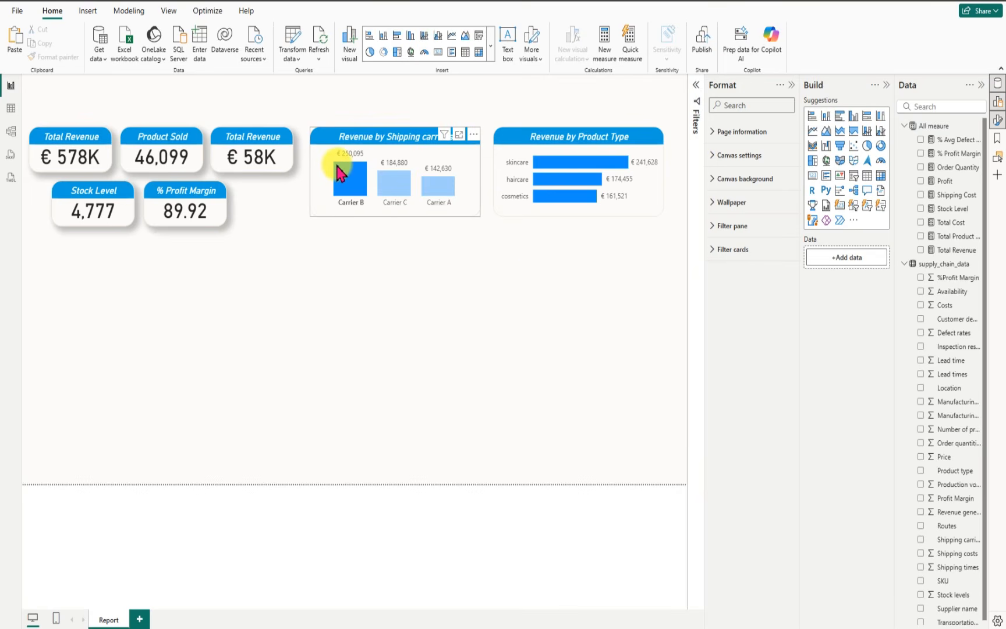
{"action": "left_click", "coordinate": [340, 173]}
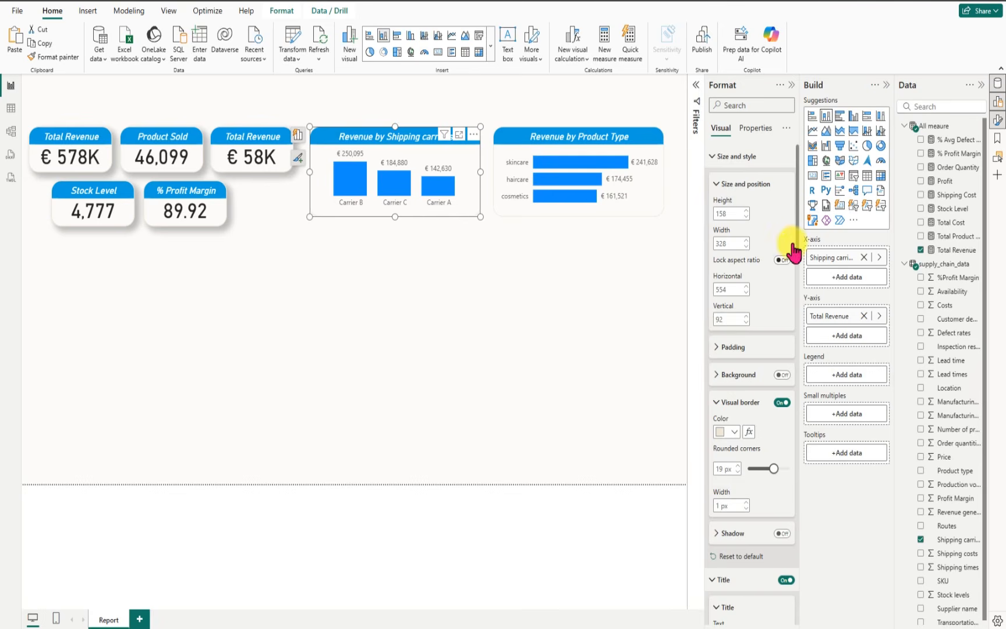
{"action": "left_click_drag", "start_coordinate": [795, 242], "coordinate": [796, 361]}
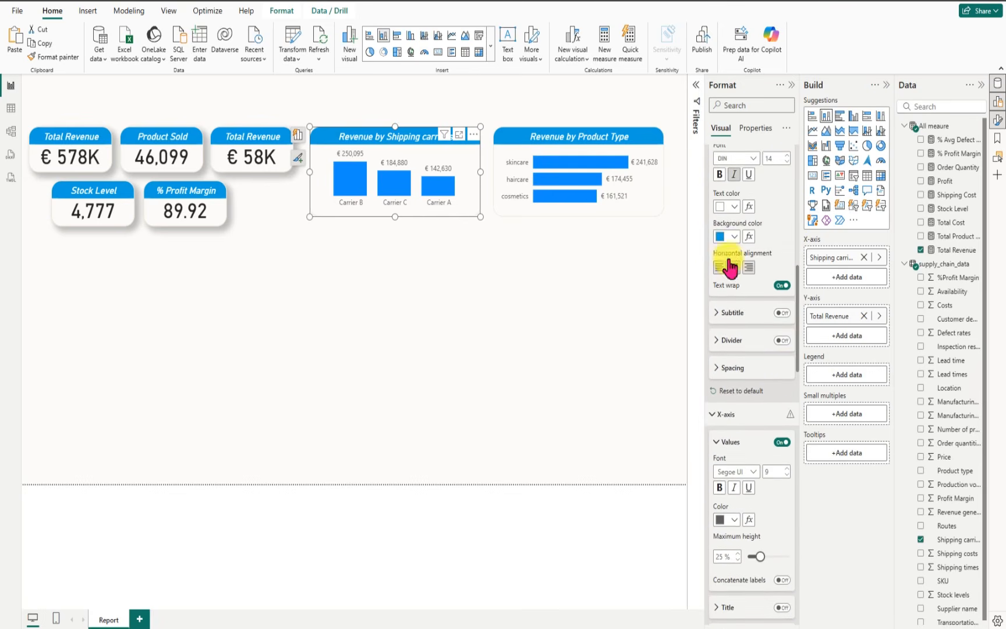
{"action": "left_click", "coordinate": [733, 237]}
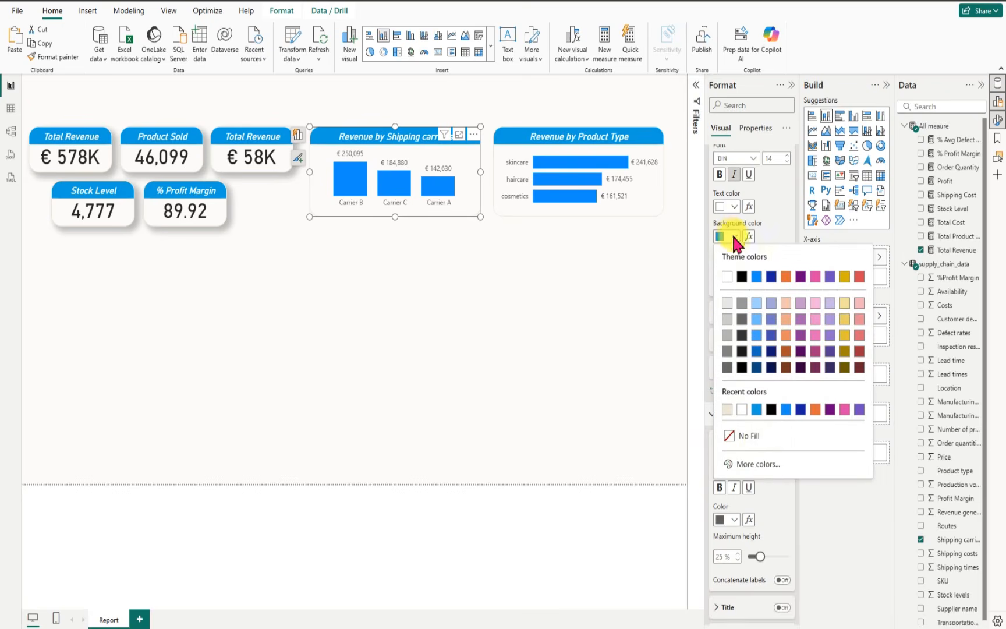
{"action": "left_click", "coordinate": [757, 436]}
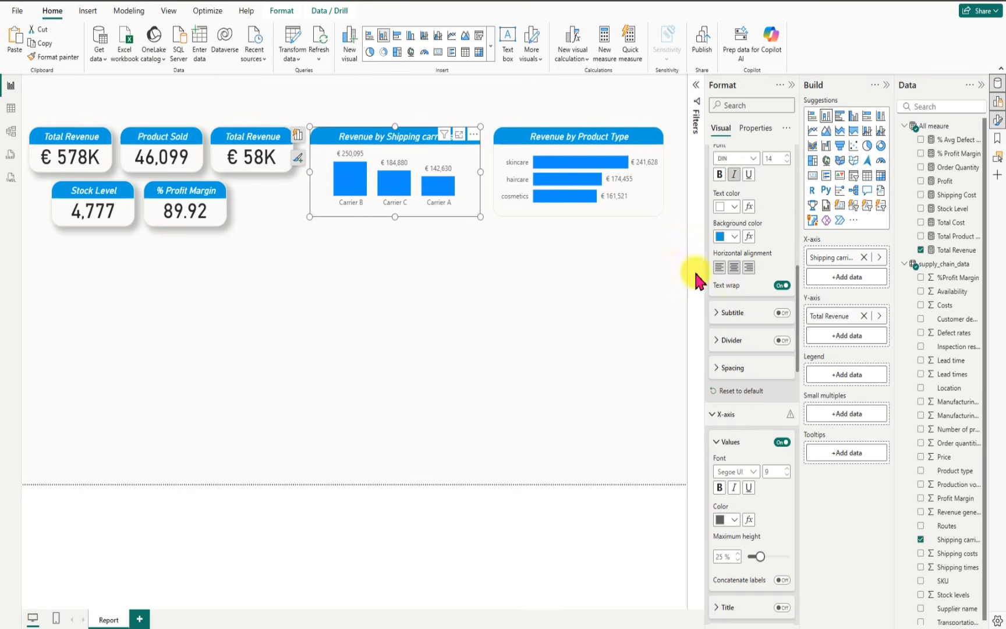
{"action": "left_click", "coordinate": [735, 236]}
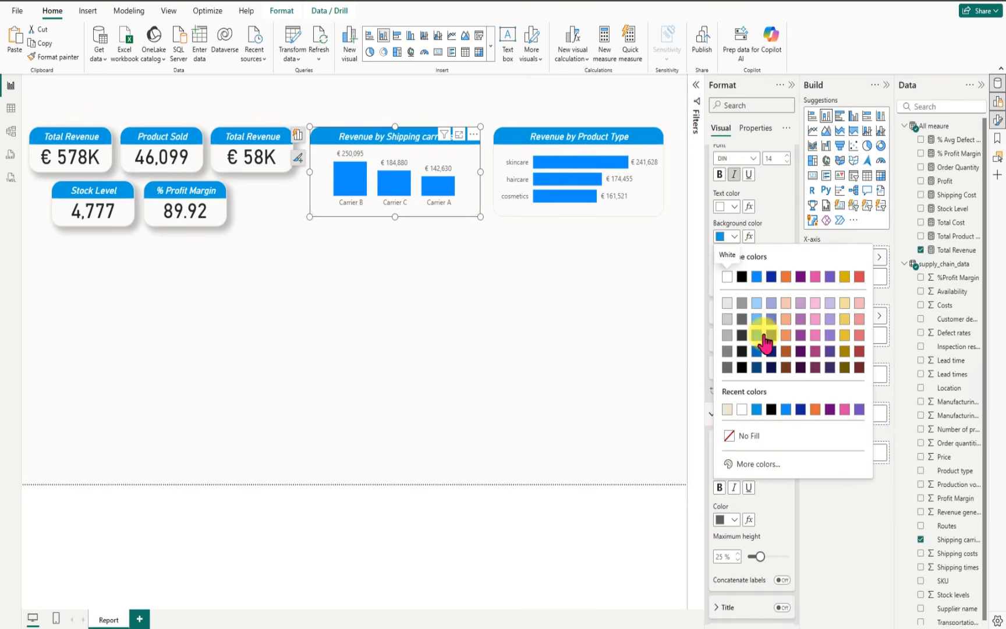
{"action": "left_click", "coordinate": [757, 464]}
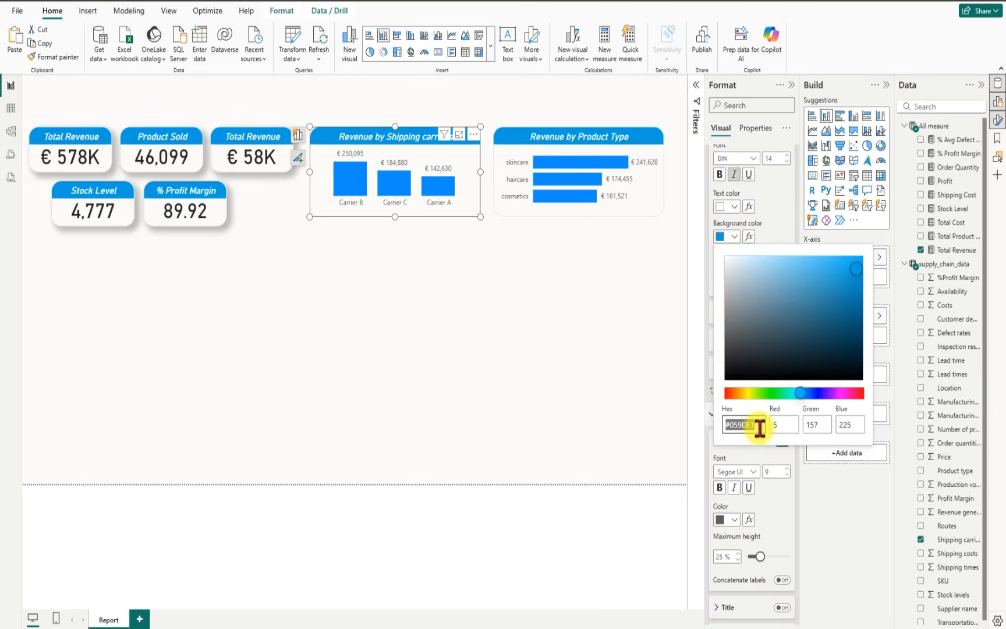
{"action": "left_click", "coordinate": [660, 360]}
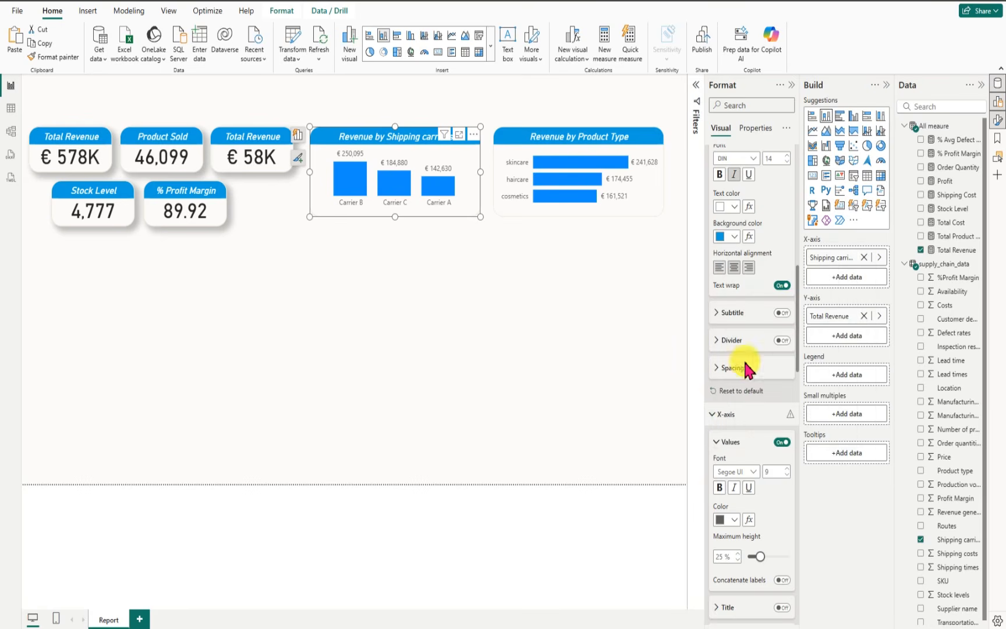
Step: Select both revenue charts together and examine the formatting options they share, with Size and style collapsed
{"action": "left_click_drag", "start_coordinate": [797, 364], "coordinate": [793, 475]}
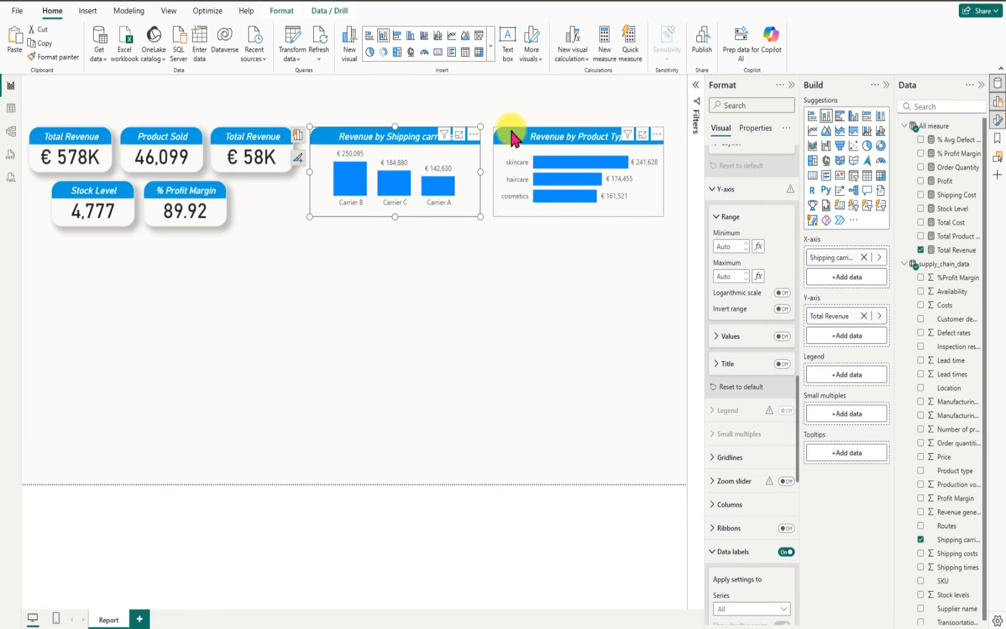
{"action": "left_click", "coordinate": [512, 137], "text": "ctrl"}
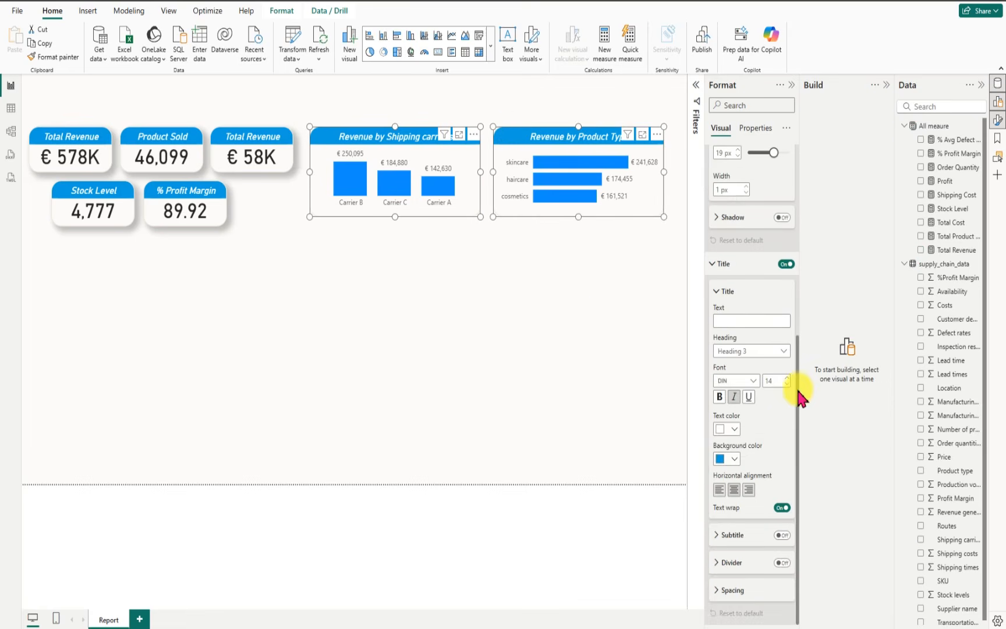
{"action": "scroll", "coordinate": [801, 371], "scroll_direction": "up", "scroll_amount": 1}
{"action": "scroll", "coordinate": [806, 349], "scroll_direction": "down", "scroll_amount": 1}
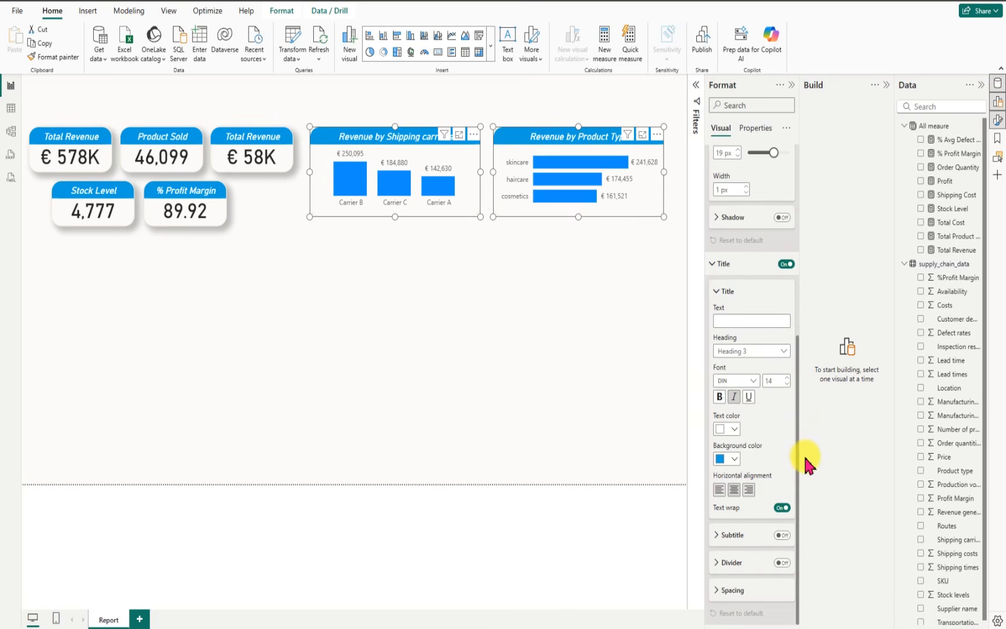
{"action": "scroll", "coordinate": [800, 337], "scroll_direction": "up", "scroll_amount": 7}
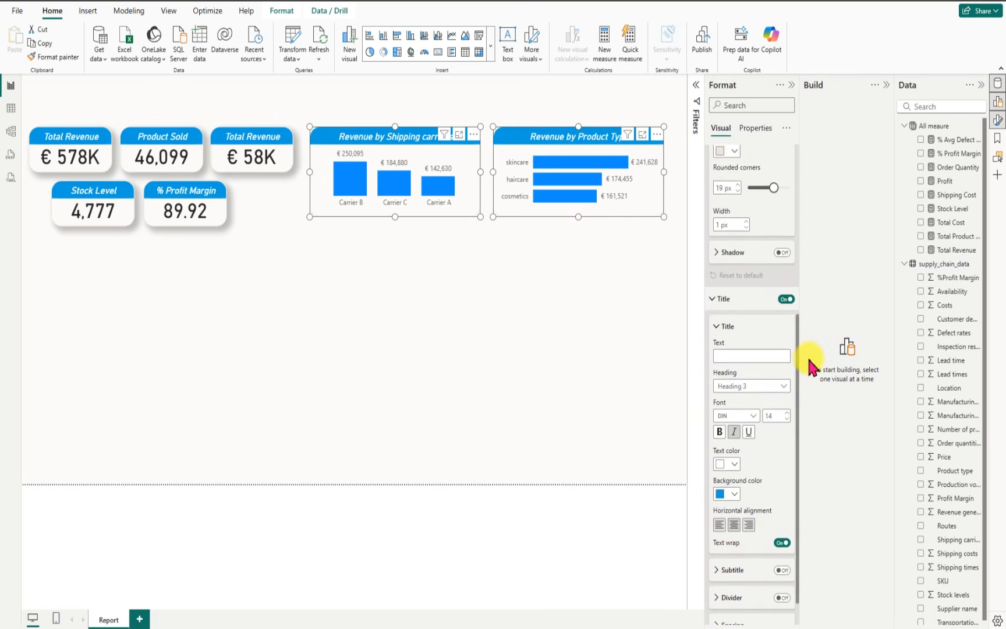
{"action": "scroll", "coordinate": [804, 221], "scroll_direction": "up", "scroll_amount": 3}
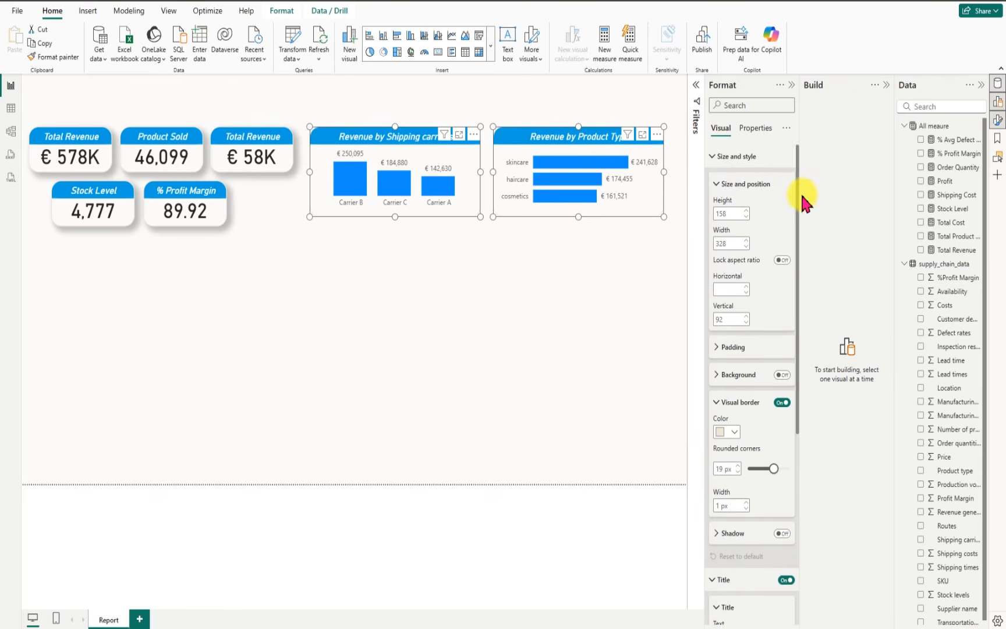
{"action": "left_click", "coordinate": [718, 157]}
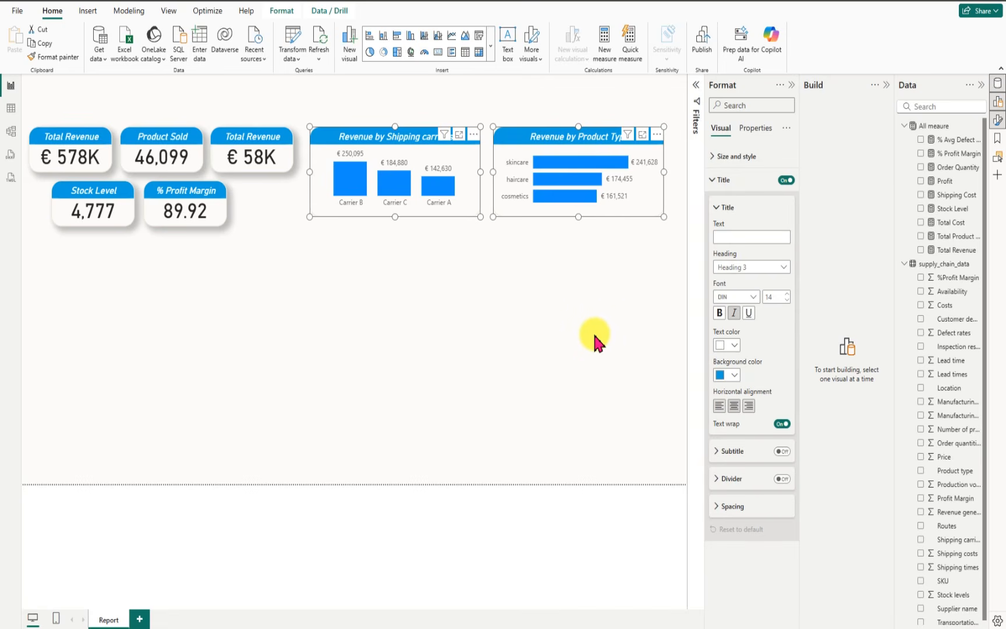
Step: Set the bar color of the Revenue by Product Type chart to hex #059DE1
{"action": "left_click", "coordinate": [502, 140]}
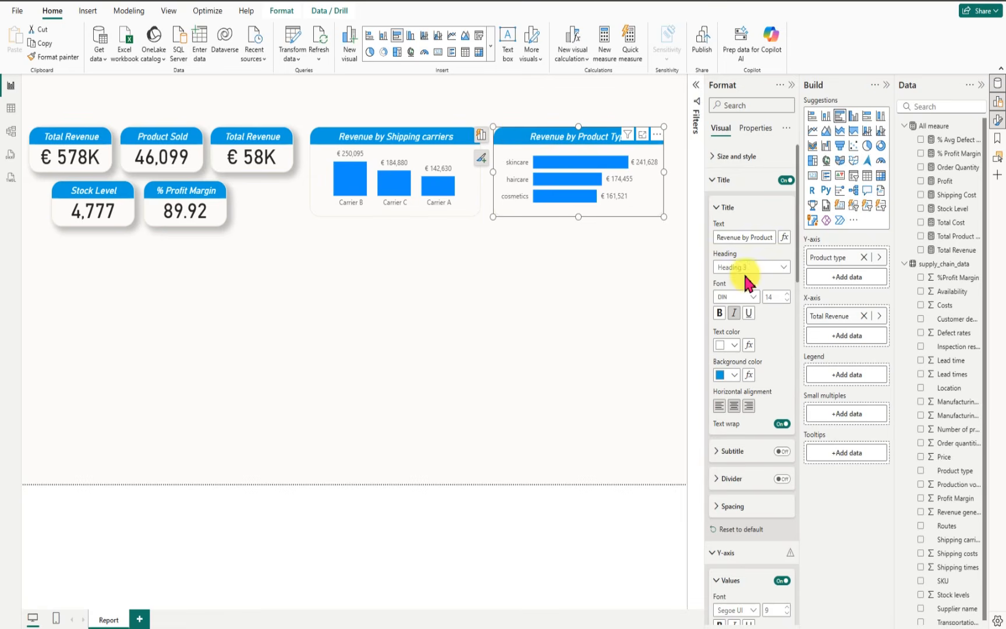
{"action": "left_click_drag", "start_coordinate": [796, 269], "coordinate": [792, 472]}
{"action": "left_click", "coordinate": [715, 414]}
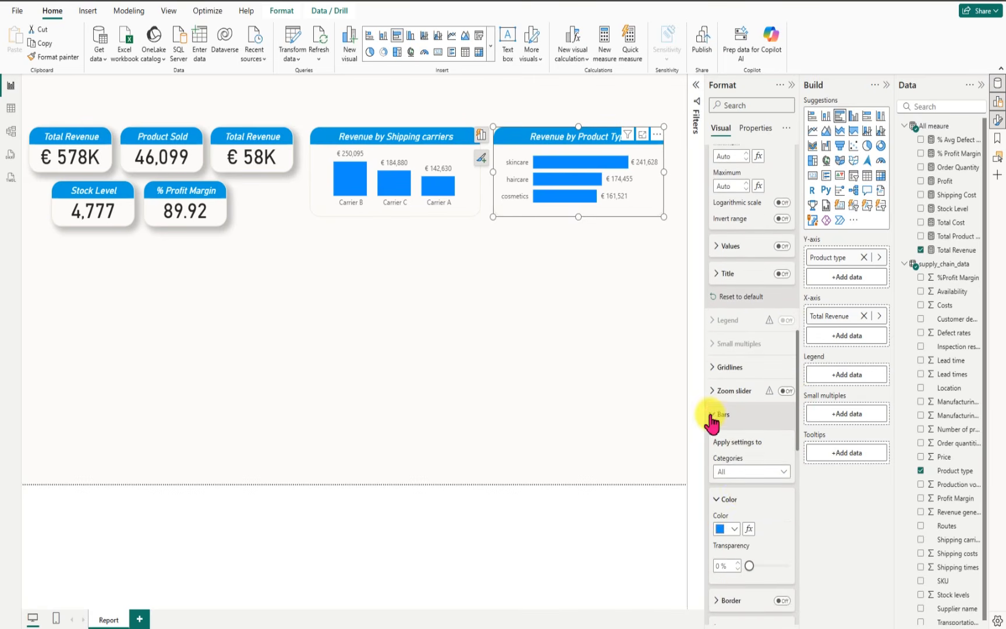
{"action": "left_click", "coordinate": [733, 531]}
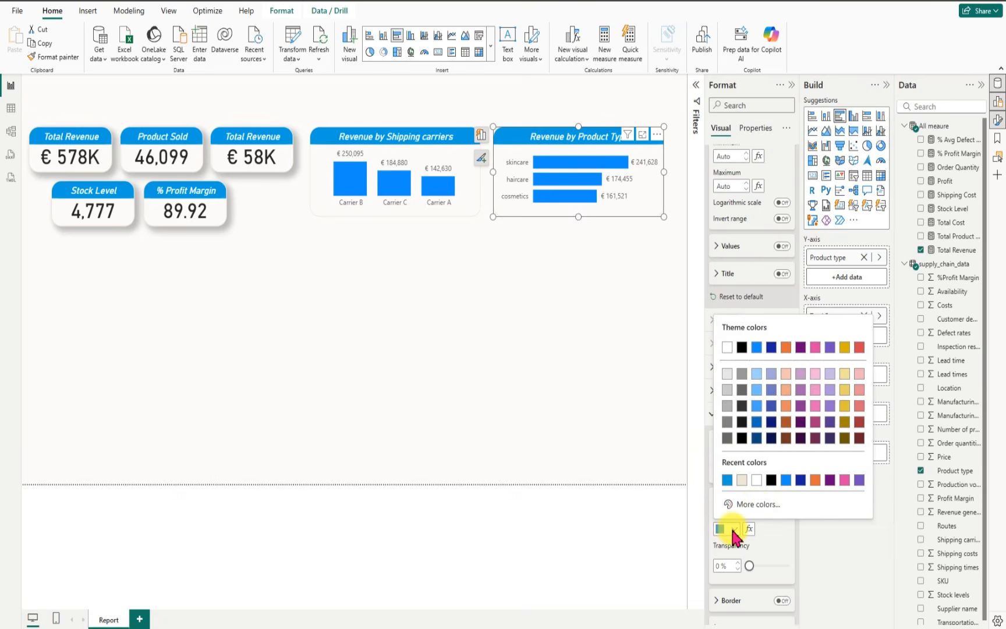
{"action": "left_click", "coordinate": [763, 565]}
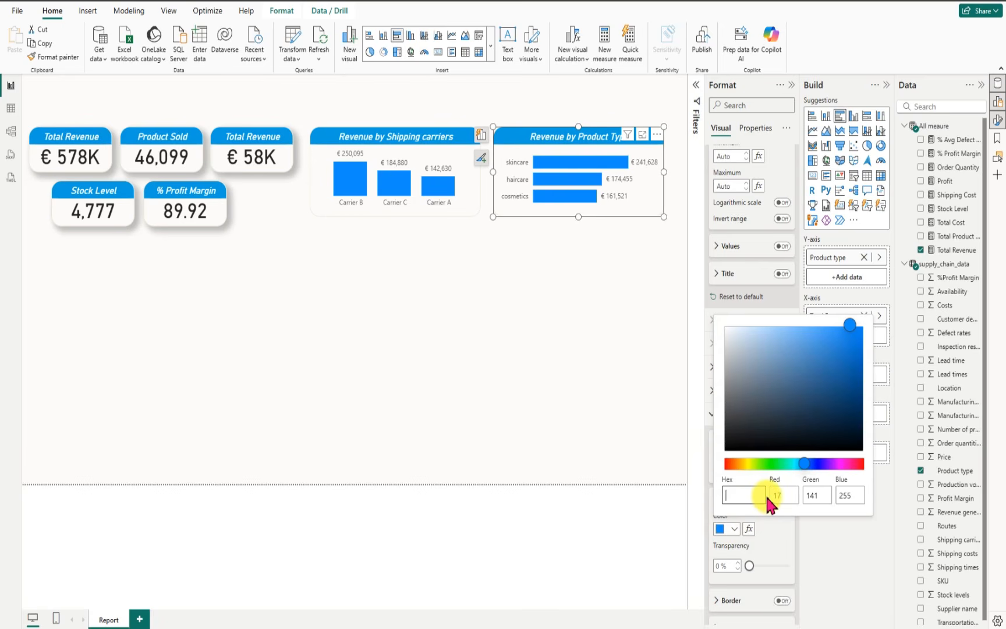
{"action": "type", "text": "#059DE1"}
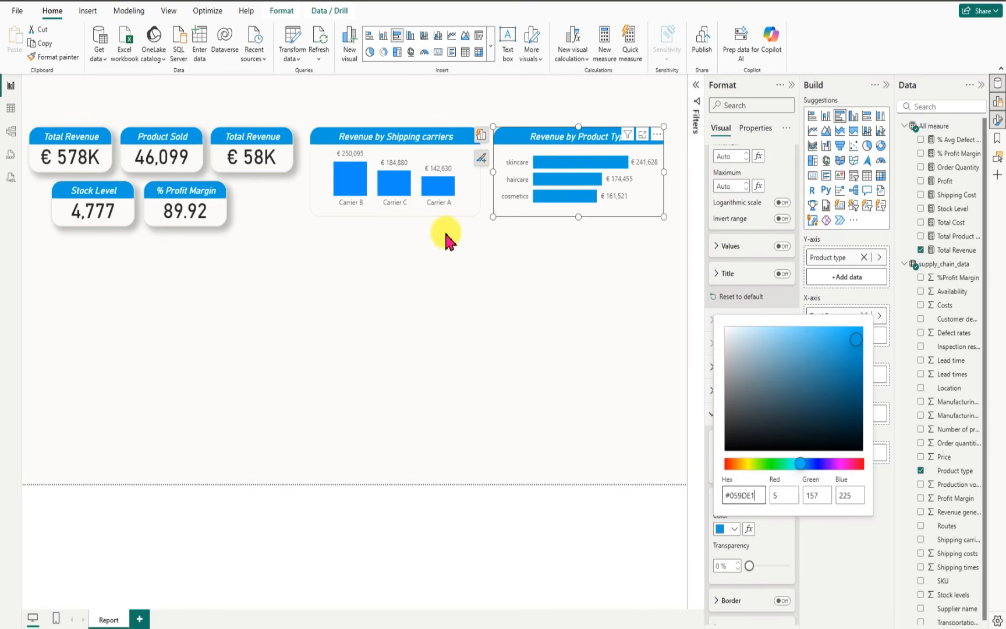
Step: Set the column color of the Revenue by Shipping carriers chart to hex #059DE1 and close the formatting options
{"action": "left_click", "coordinate": [328, 133]}
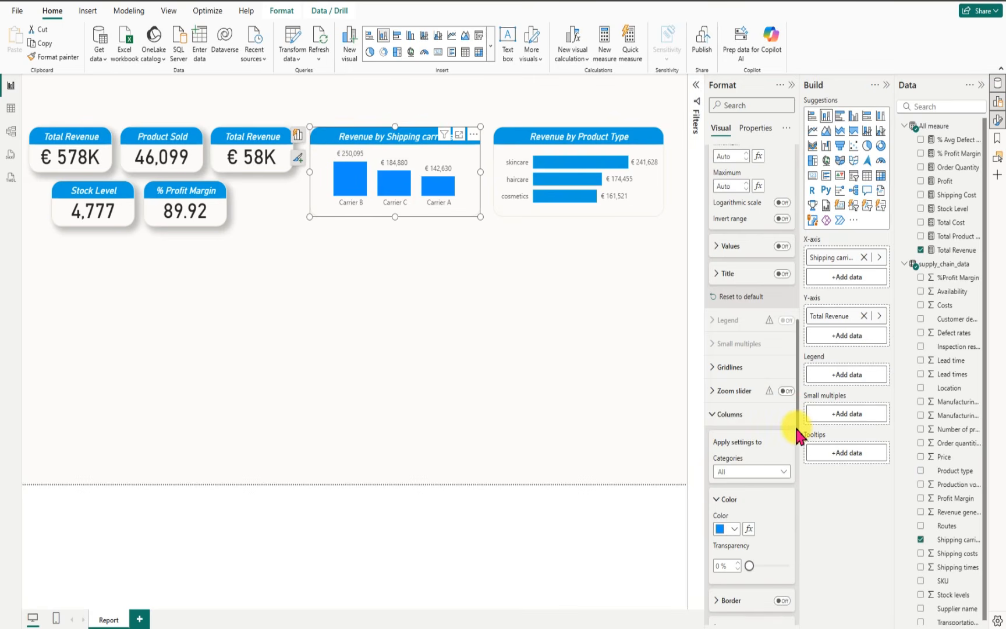
{"action": "left_click_drag", "start_coordinate": [797, 430], "coordinate": [797, 468]}
{"action": "left_click", "coordinate": [736, 367]}
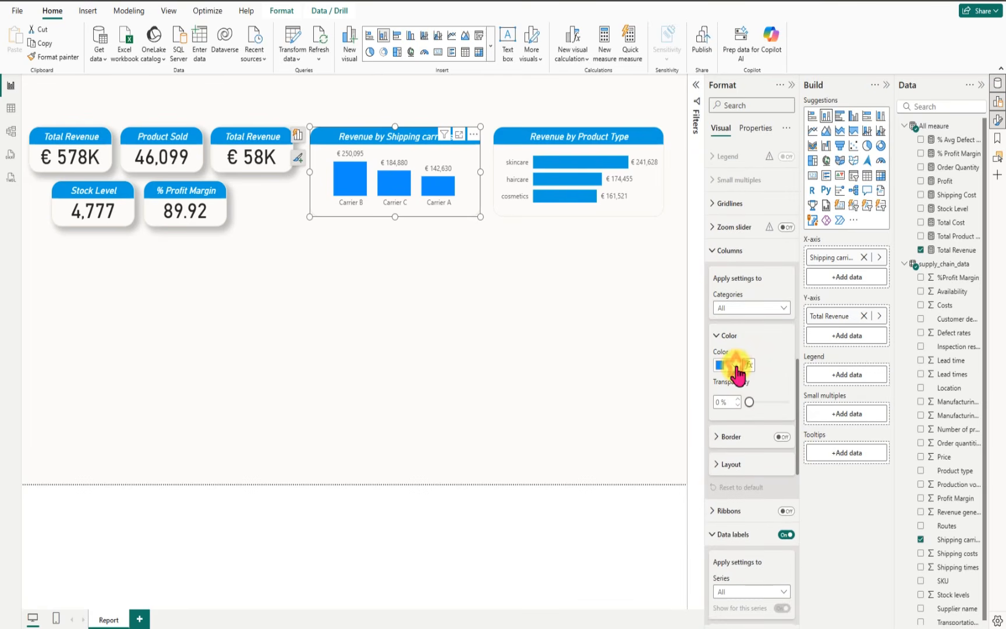
{"action": "left_click", "coordinate": [763, 564]}
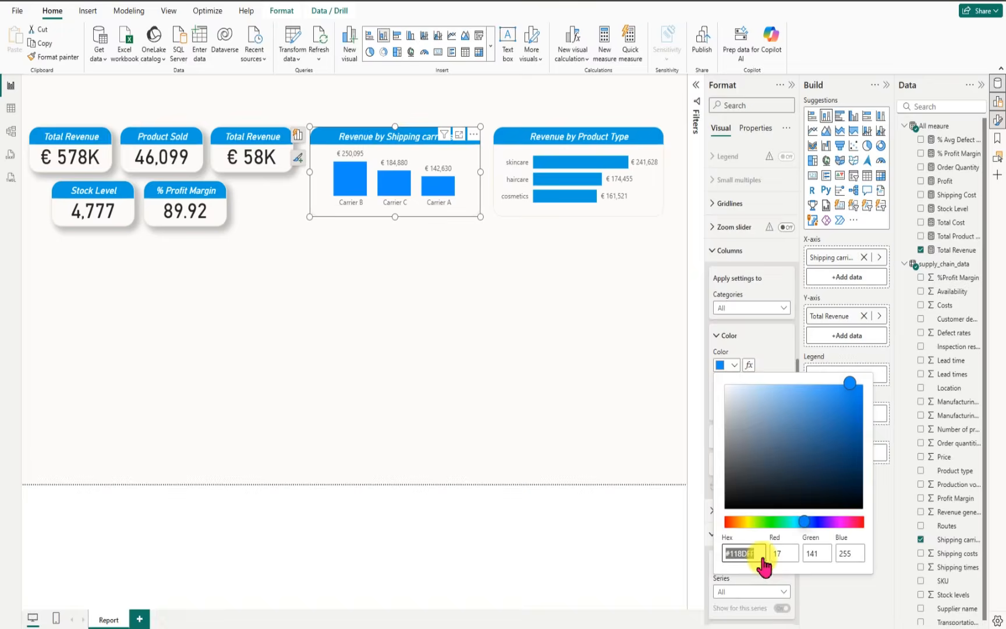
{"action": "type", "text": "#059DE1"}
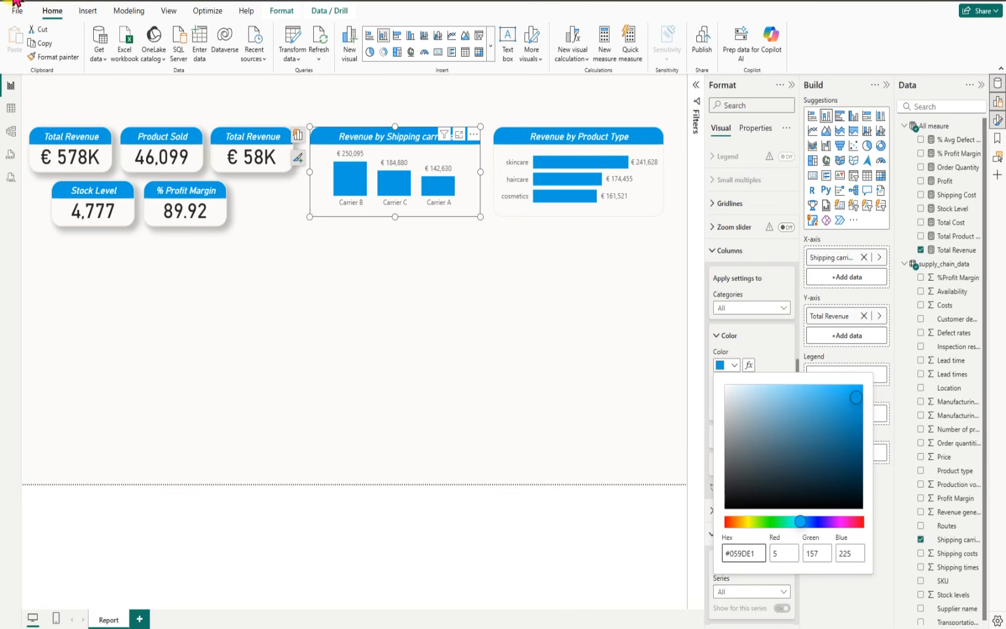
{"action": "left_click", "coordinate": [631, 296]}
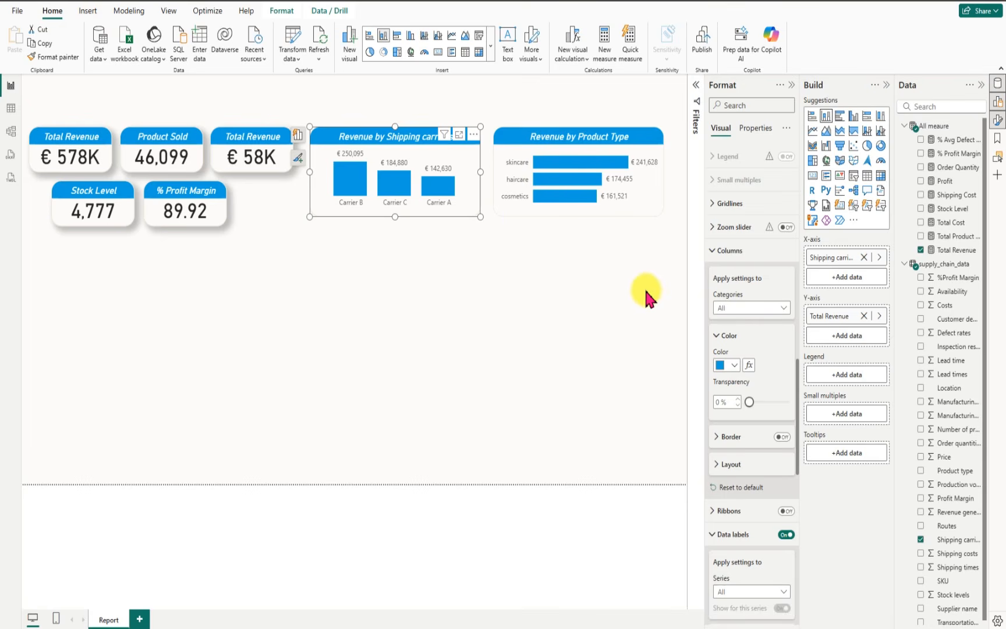
{"action": "left_click", "coordinate": [596, 282]}
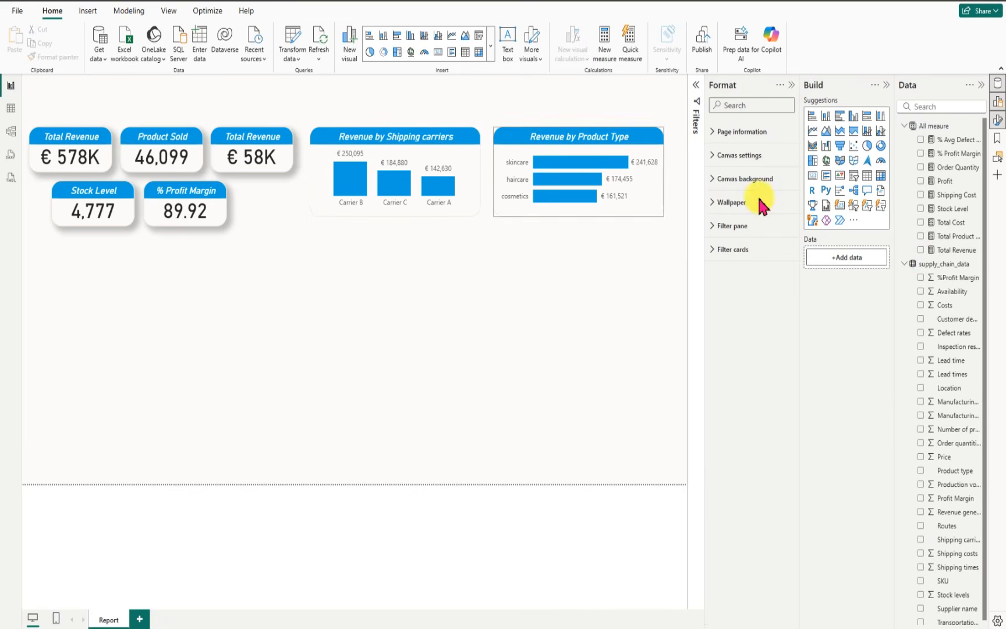
{"action": "left_click", "coordinate": [790, 86]}
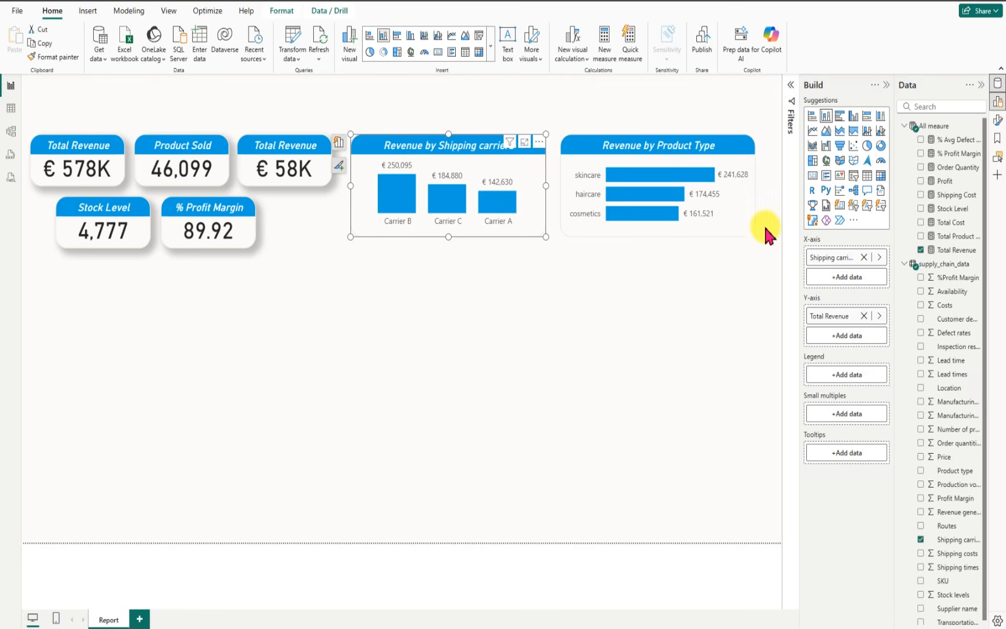
Step: Turn on the shadow for both the Revenue by Shipping carriers and Revenue by Product Type charts
{"action": "left_click", "coordinate": [539, 143]}
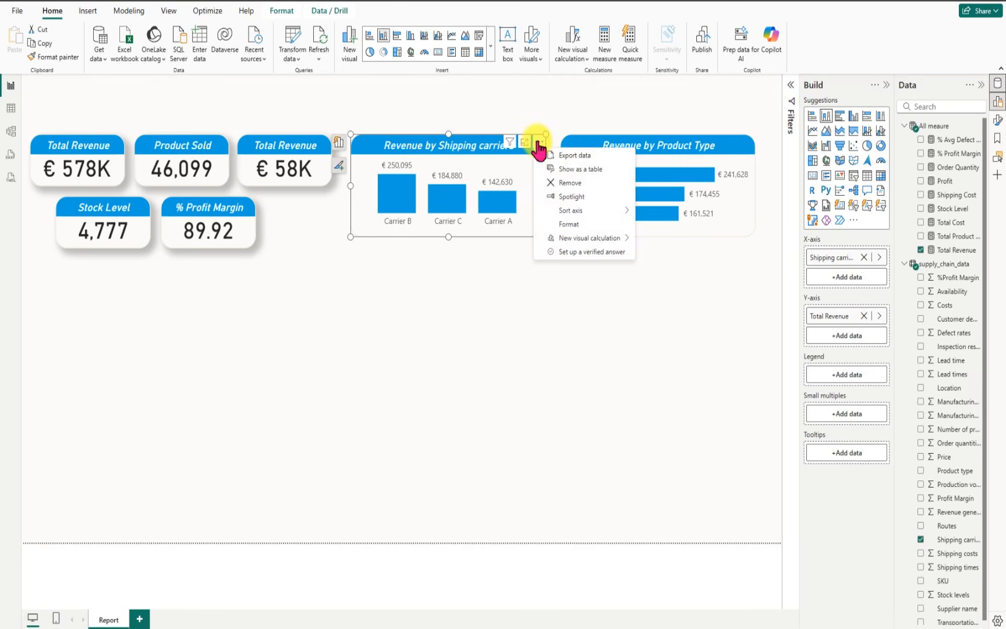
{"action": "left_click", "coordinate": [574, 223]}
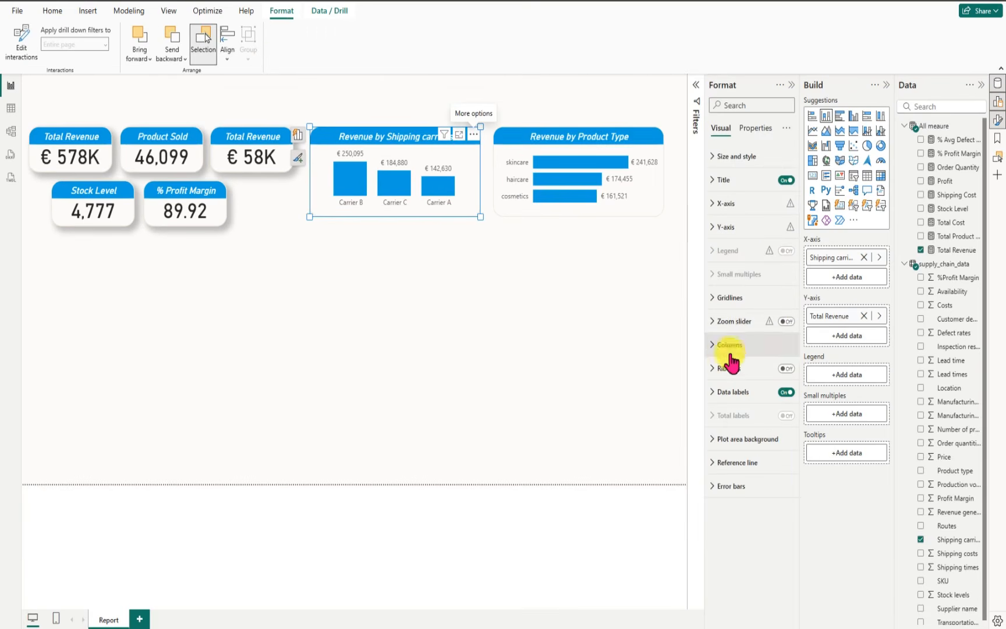
{"action": "left_click", "coordinate": [709, 158]}
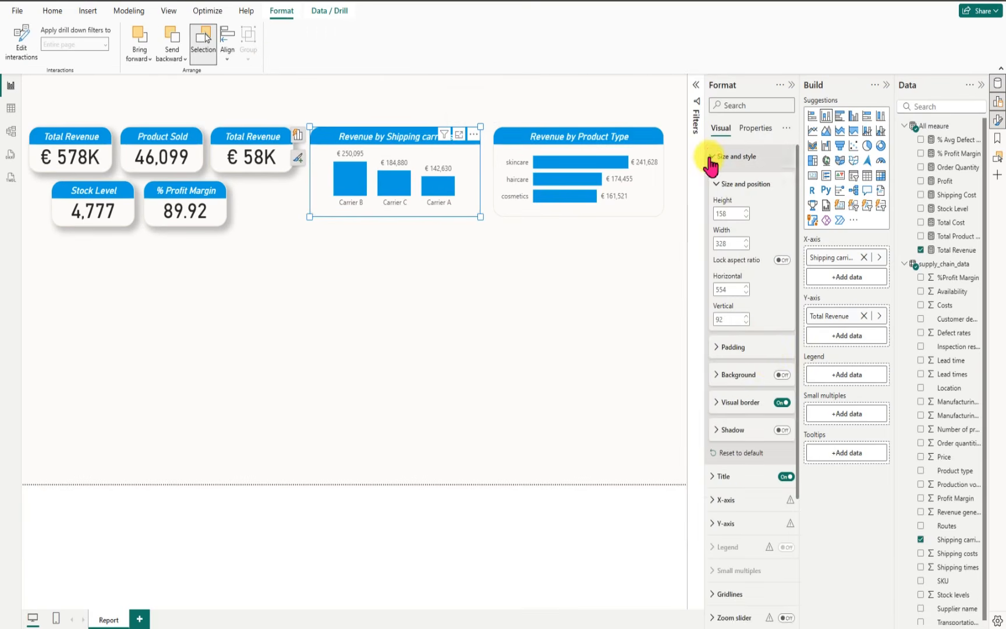
{"action": "left_click", "coordinate": [782, 430]}
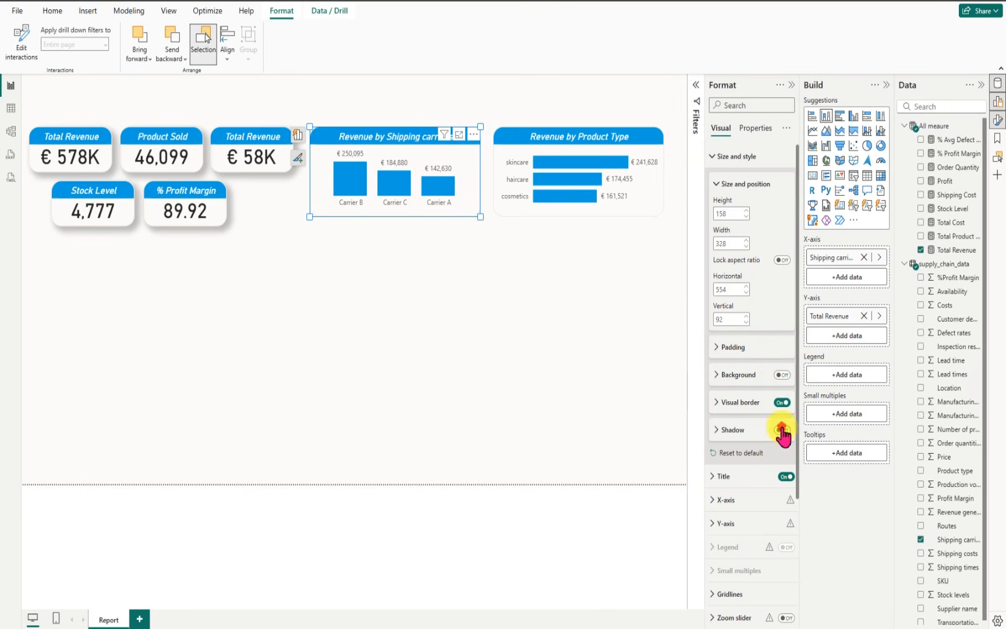
{"action": "left_click", "coordinate": [510, 142]}
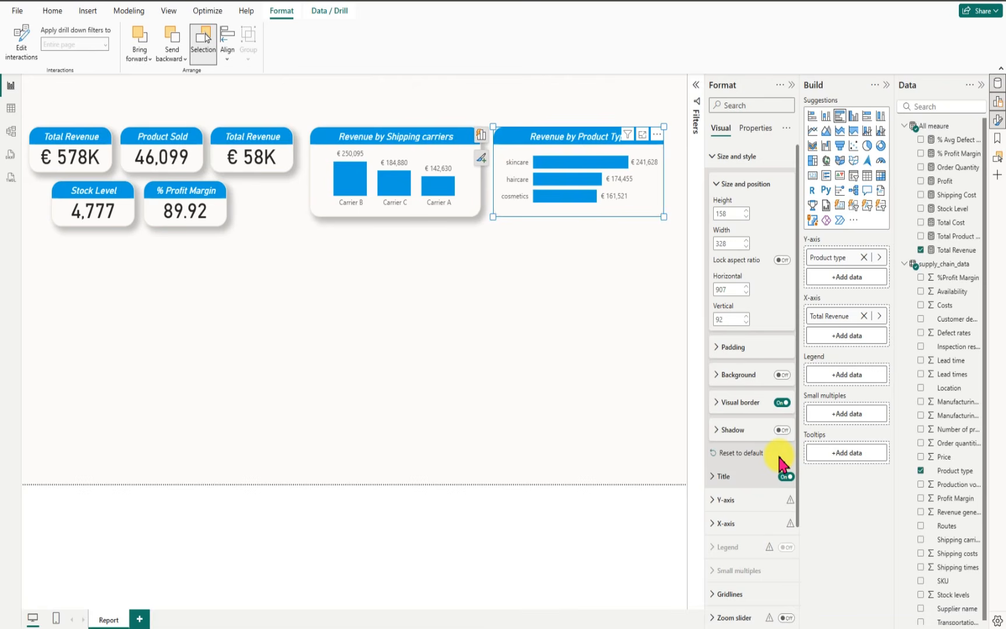
{"action": "left_click", "coordinate": [782, 430]}
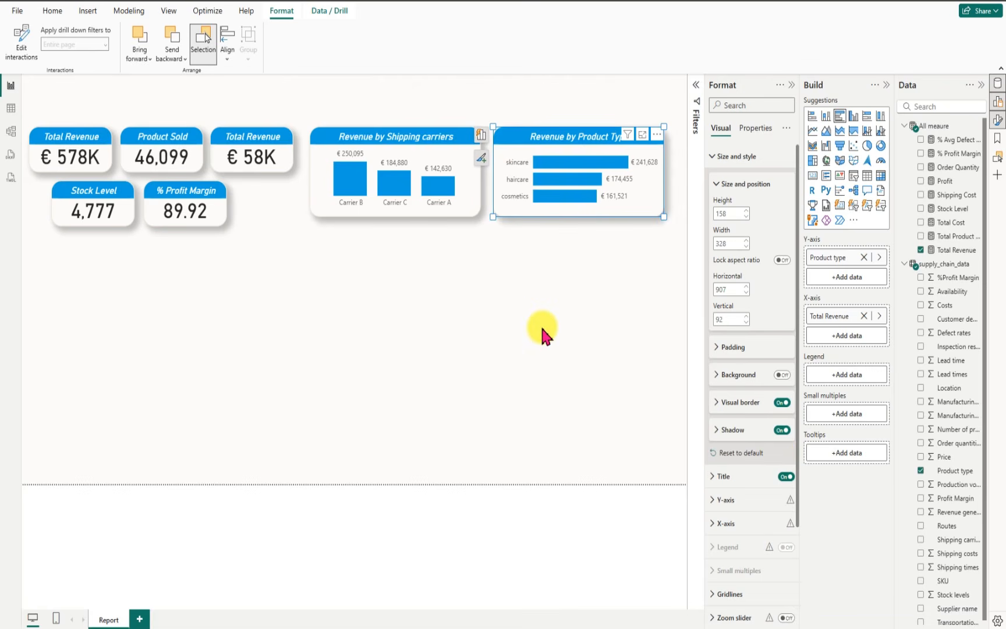
{"action": "left_click", "coordinate": [541, 335]}
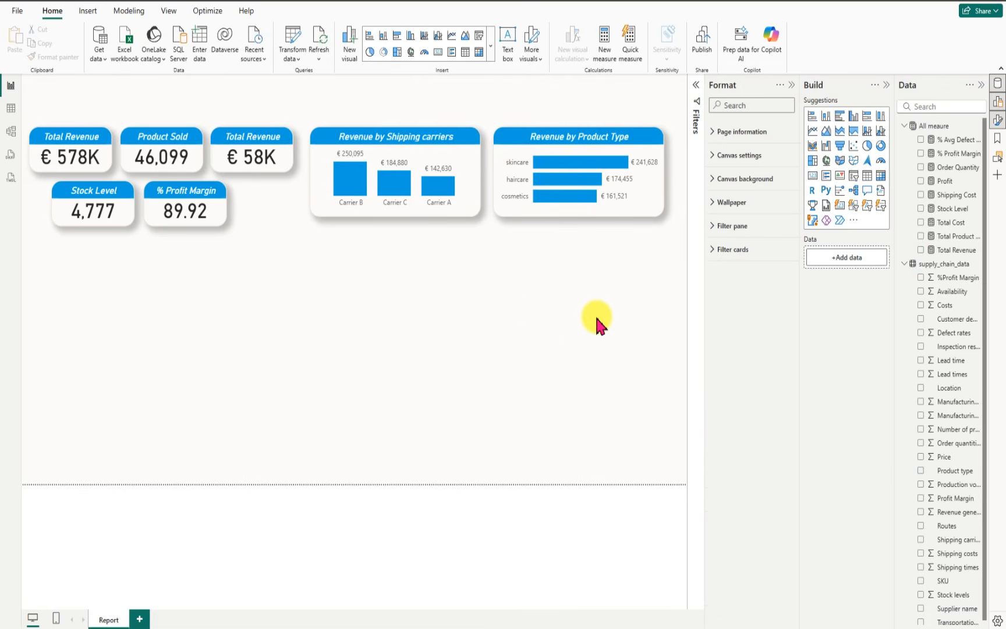
{"action": "left_click", "coordinate": [789, 85]}
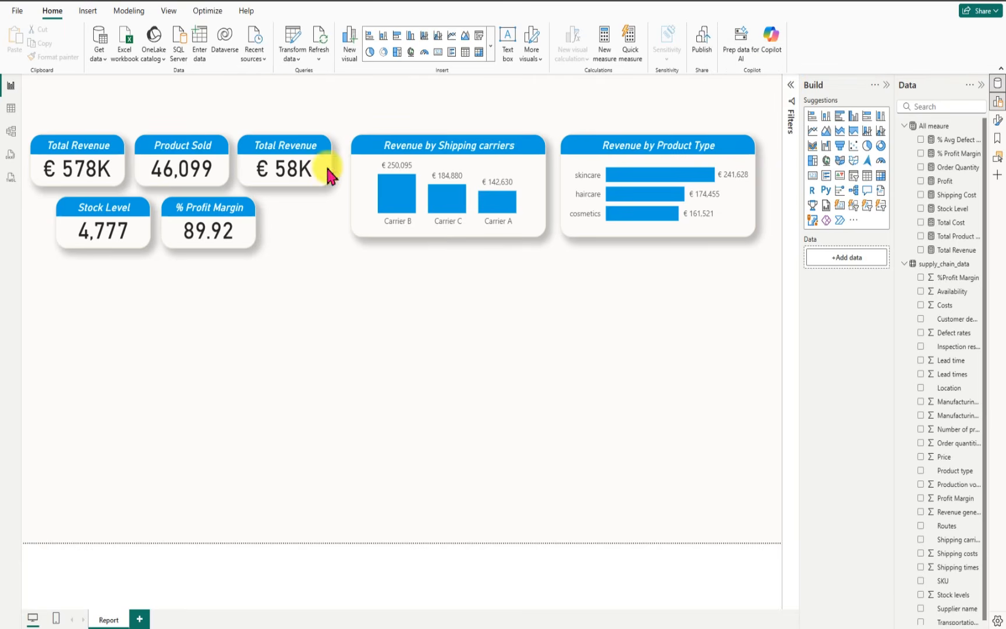
Step: Insert a widened donut chart below the KPI cards showing % Avg Defect Rate by Product type
{"action": "left_click", "coordinate": [383, 54]}
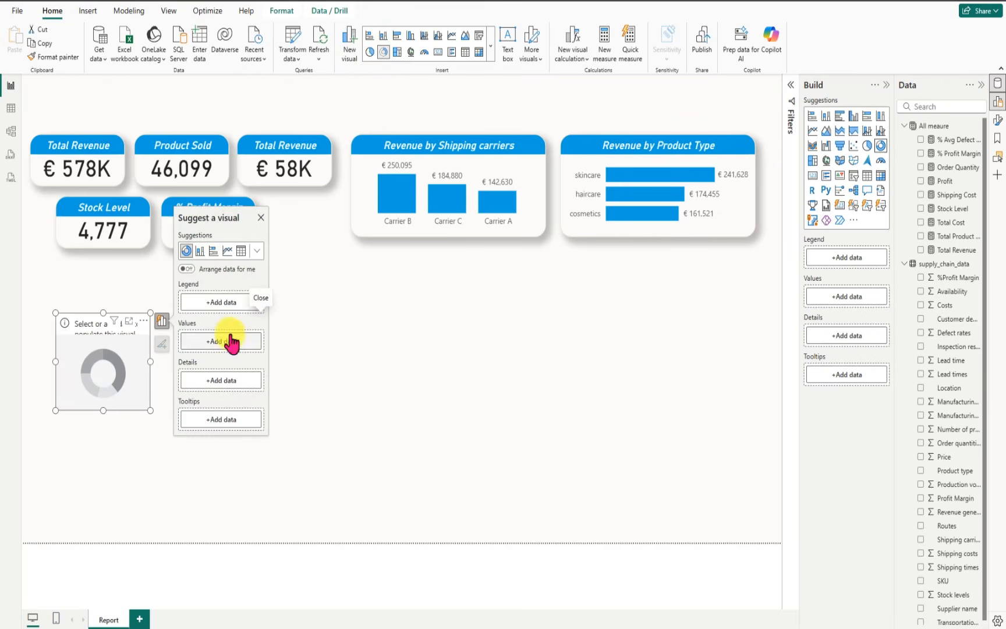
{"action": "left_click_drag", "start_coordinate": [153, 364], "coordinate": [256, 350]}
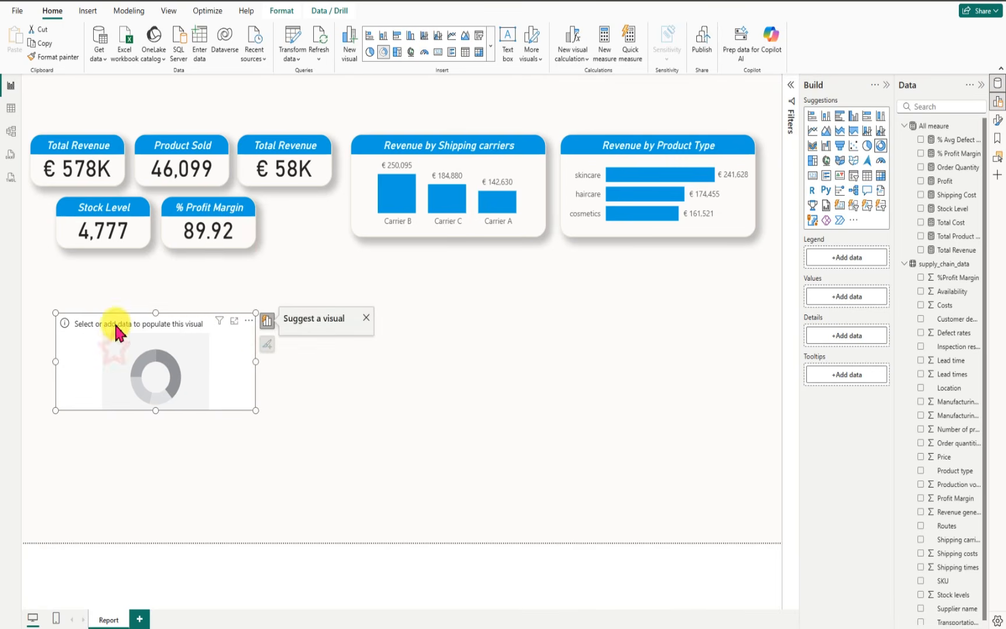
{"action": "mouse_move", "coordinate": [116, 325]}
{"action": "left_mouse_down"}
{"action": "mouse_move", "coordinate": [123, 321]}
{"action": "mouse_move", "coordinate": [92, 317]}
{"action": "mouse_move", "coordinate": [100, 315]}
{"action": "left_mouse_up"}
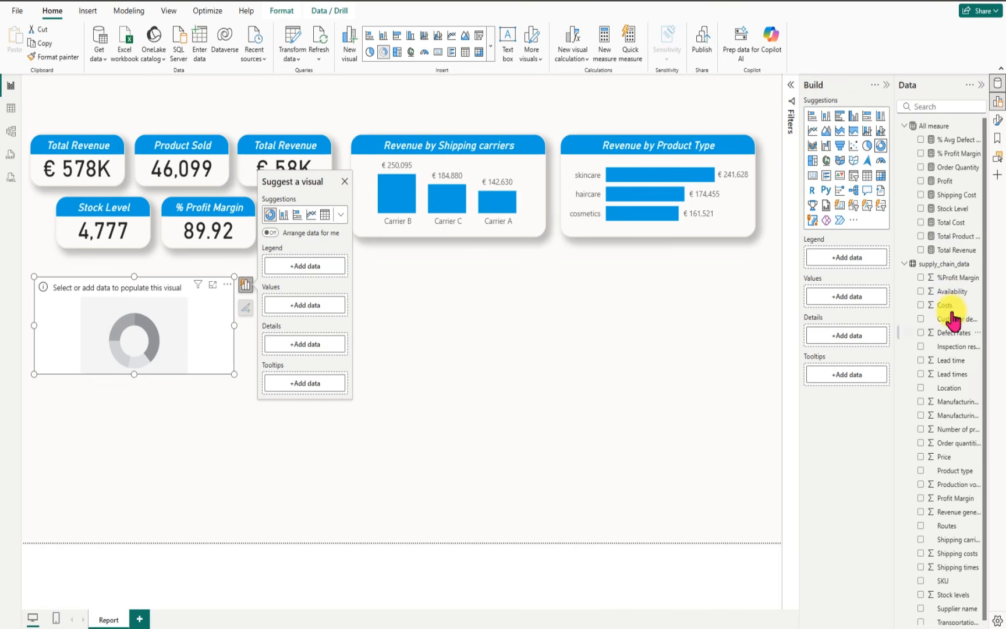
{"action": "left_click", "coordinate": [921, 139]}
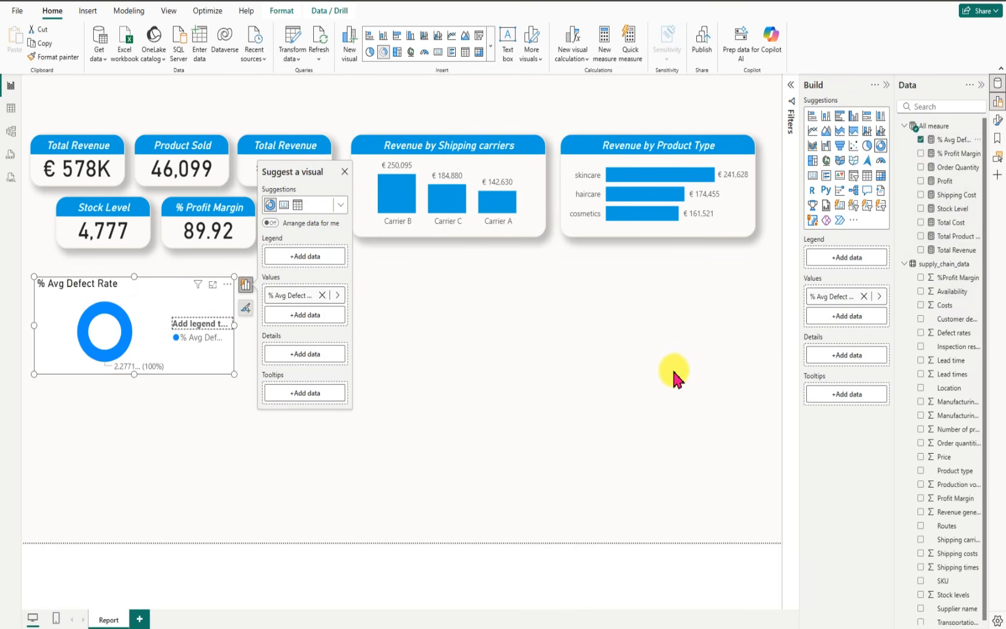
{"action": "left_click", "coordinate": [921, 470]}
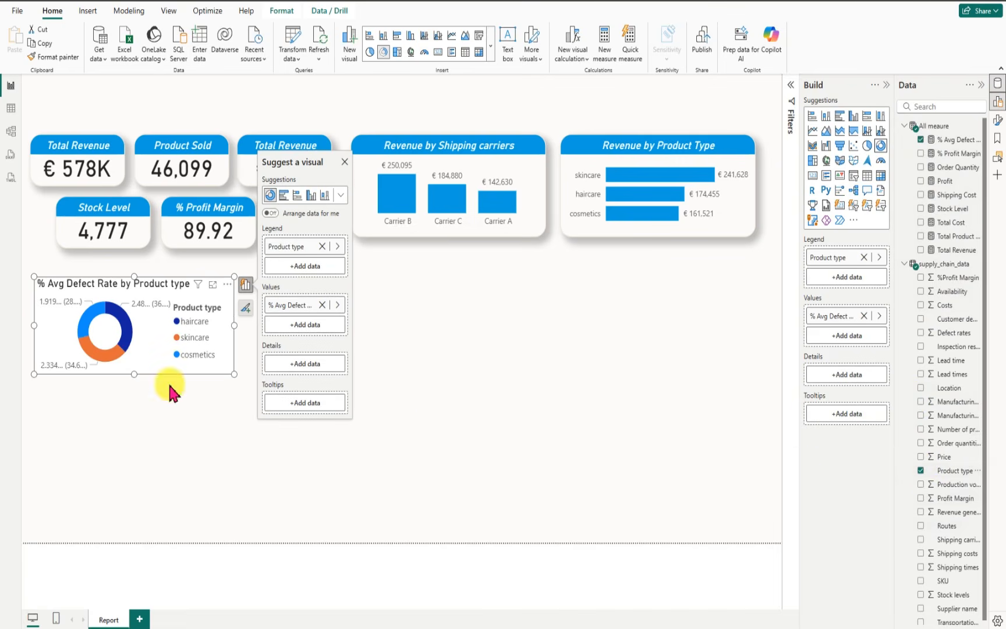
Step: Format the donut chart's title as italic, centered, white text
{"action": "left_click", "coordinate": [227, 284]}
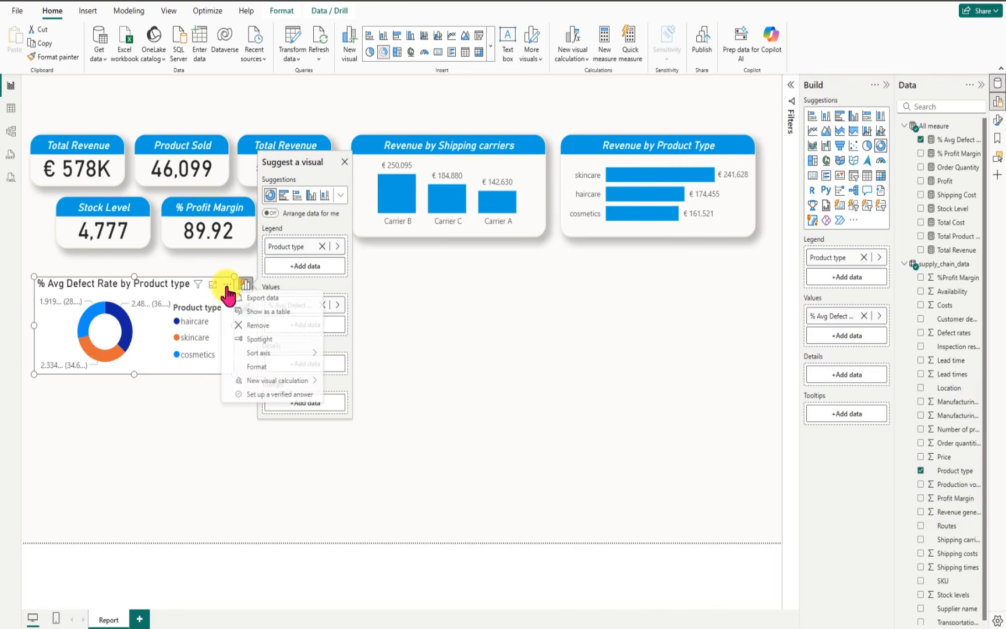
{"action": "left_click", "coordinate": [259, 368]}
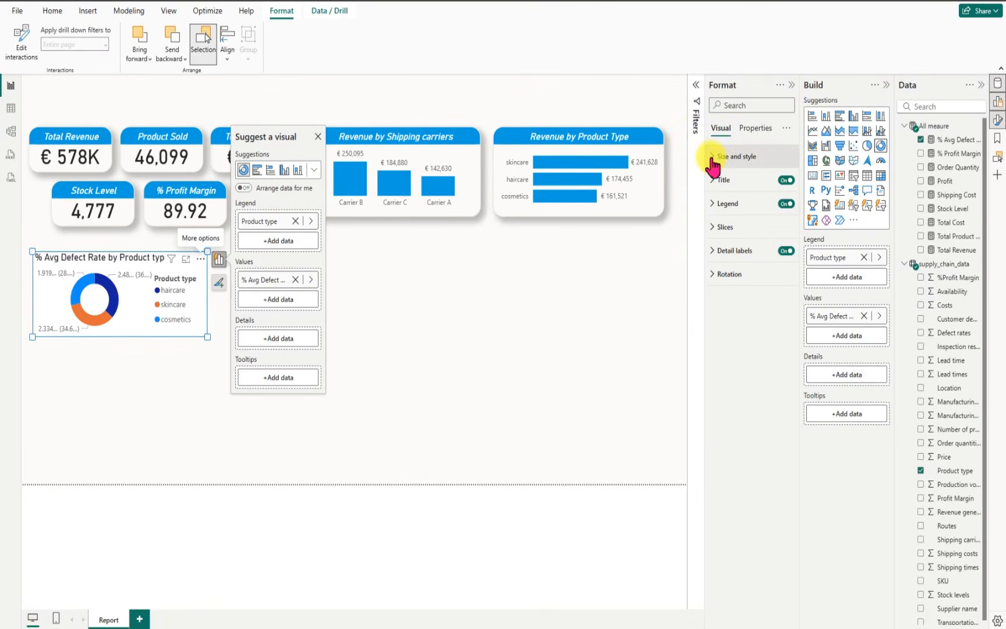
{"action": "left_click", "coordinate": [715, 182]}
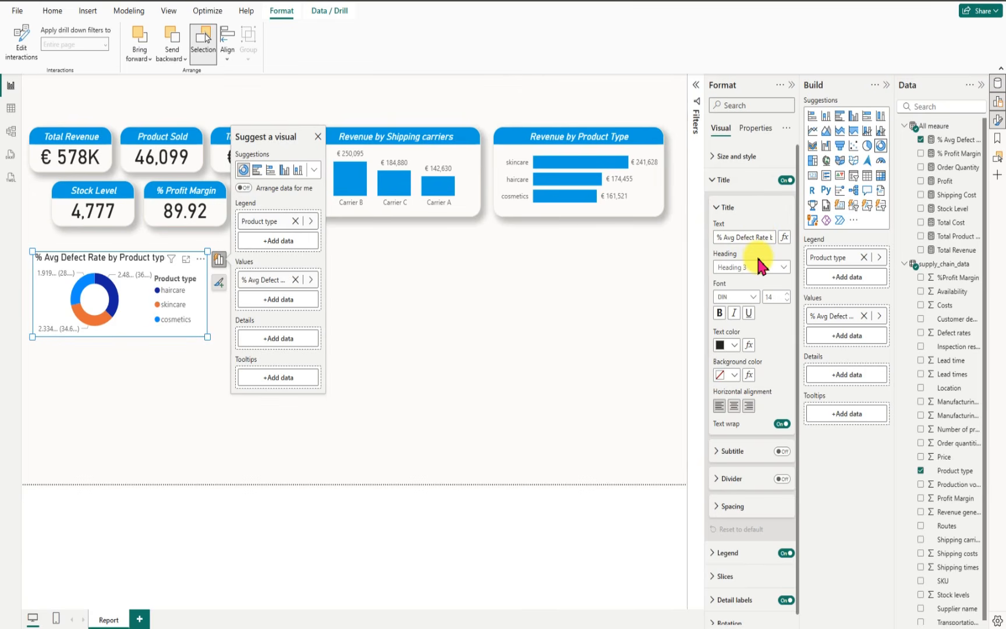
{"action": "left_click", "coordinate": [733, 313]}
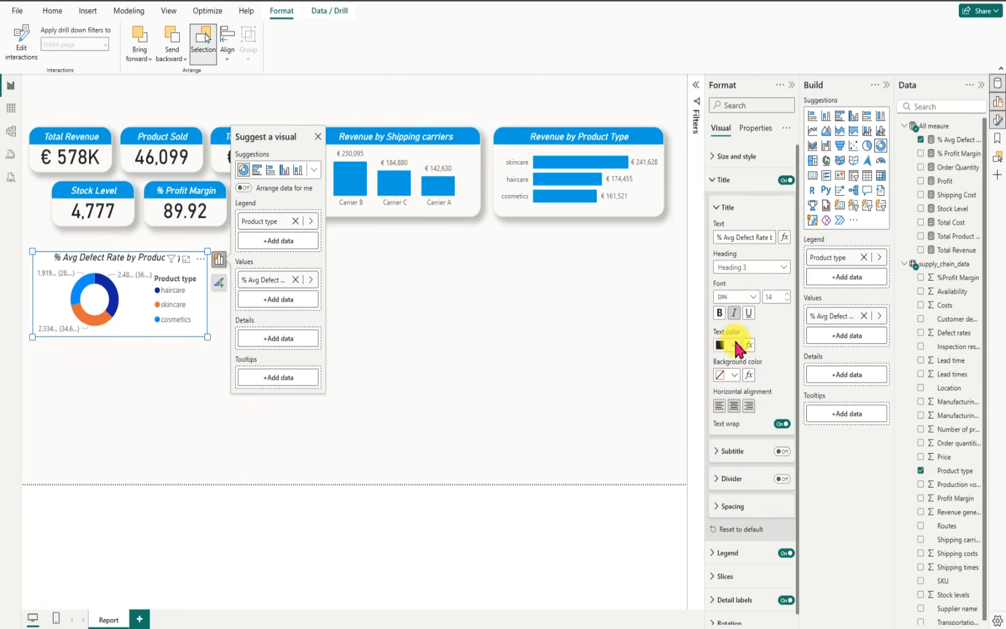
{"action": "left_click", "coordinate": [735, 345]}
{"action": "left_click", "coordinate": [727, 385]}
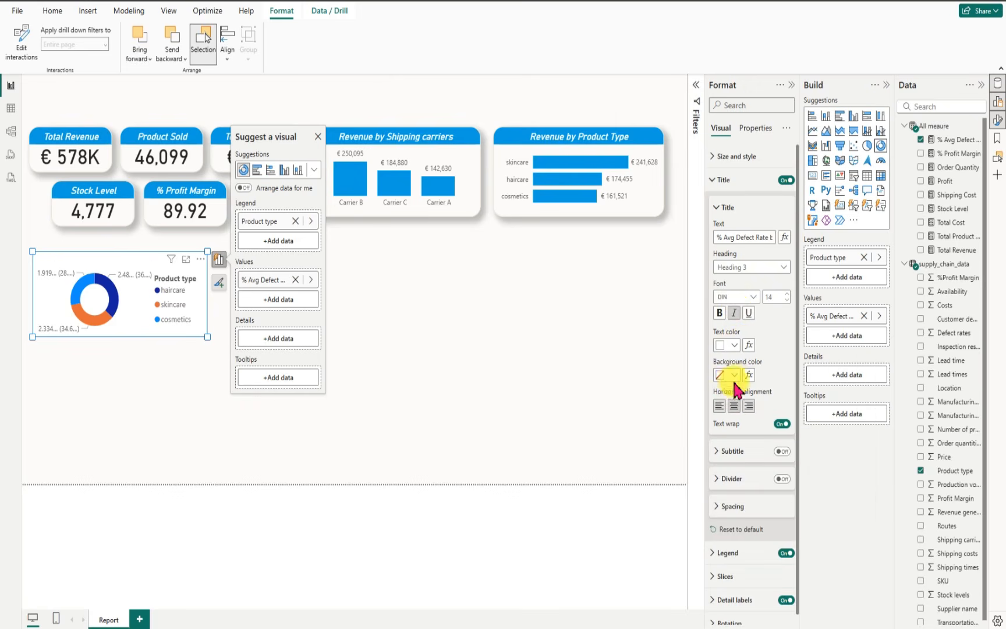
Step: Set the background color of the donut chart's title to hex #059DE1
{"action": "left_click", "coordinate": [733, 376]}
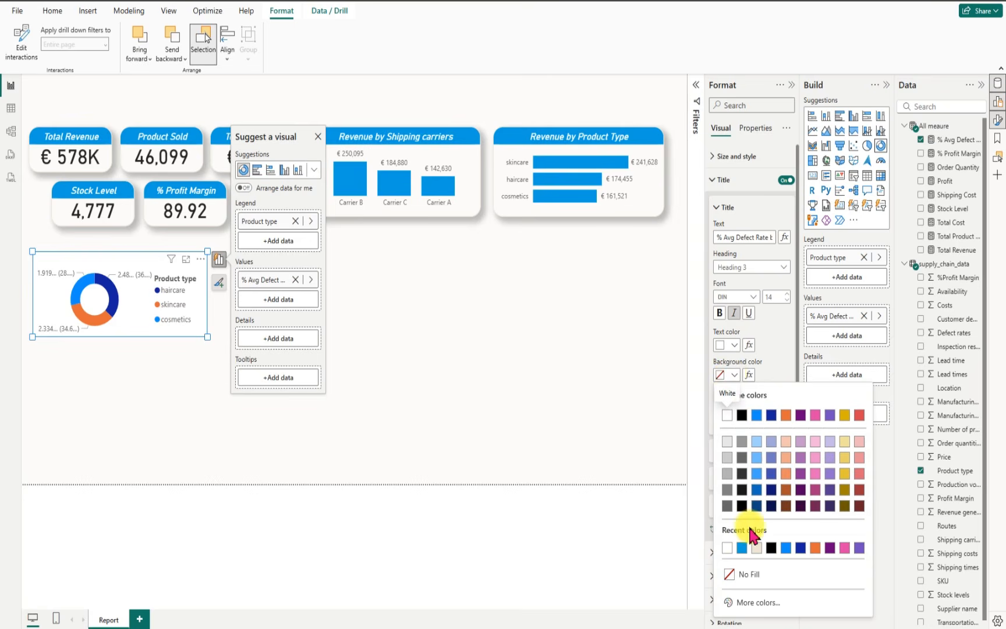
{"action": "left_click", "coordinate": [757, 604]}
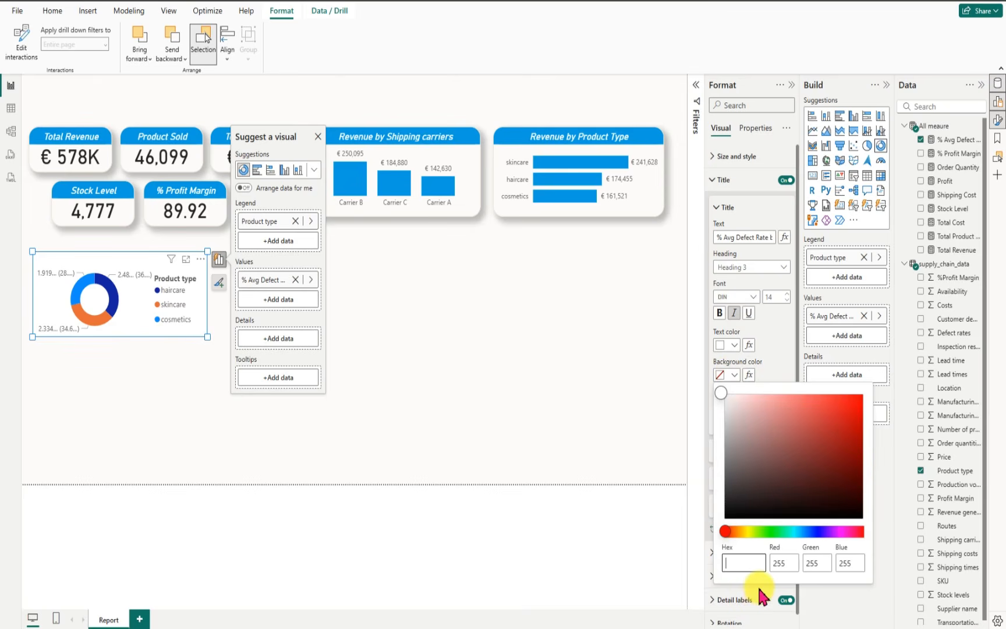
{"action": "type", "text": "#059DE1"}
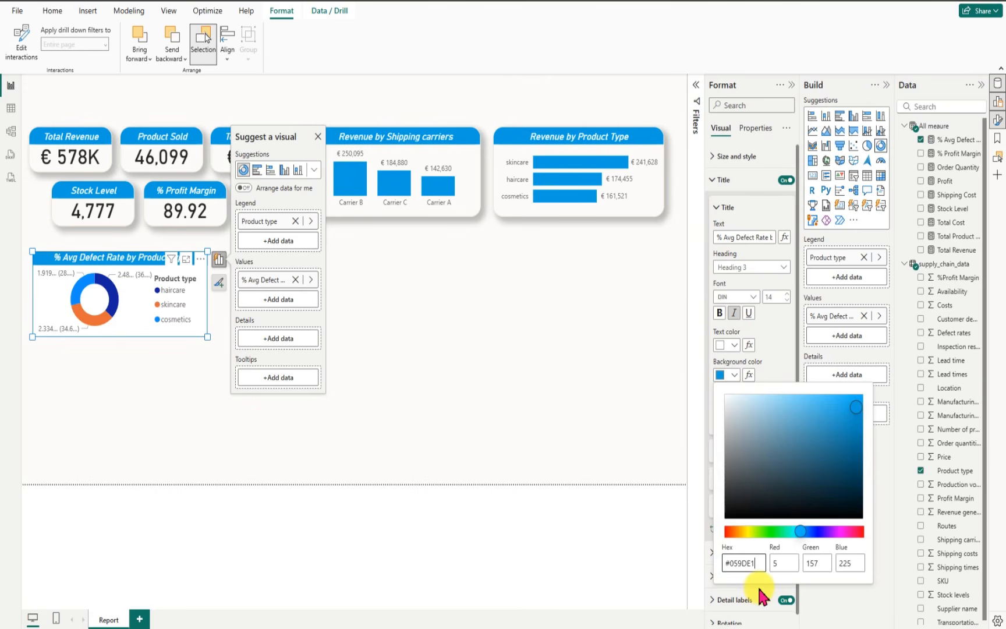
{"action": "left_click", "coordinate": [688, 337]}
Step: Turn off the legend of the % Avg Defect Rate donut chart
{"action": "scroll", "coordinate": [794, 414], "scroll_direction": "down", "scroll_amount": 1}
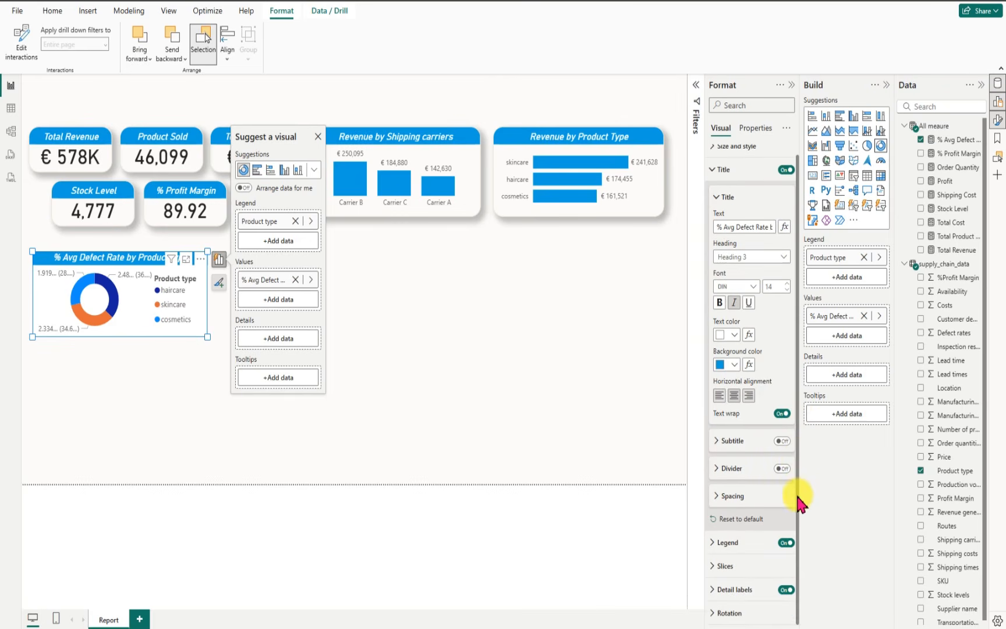
{"action": "left_click", "coordinate": [785, 543]}
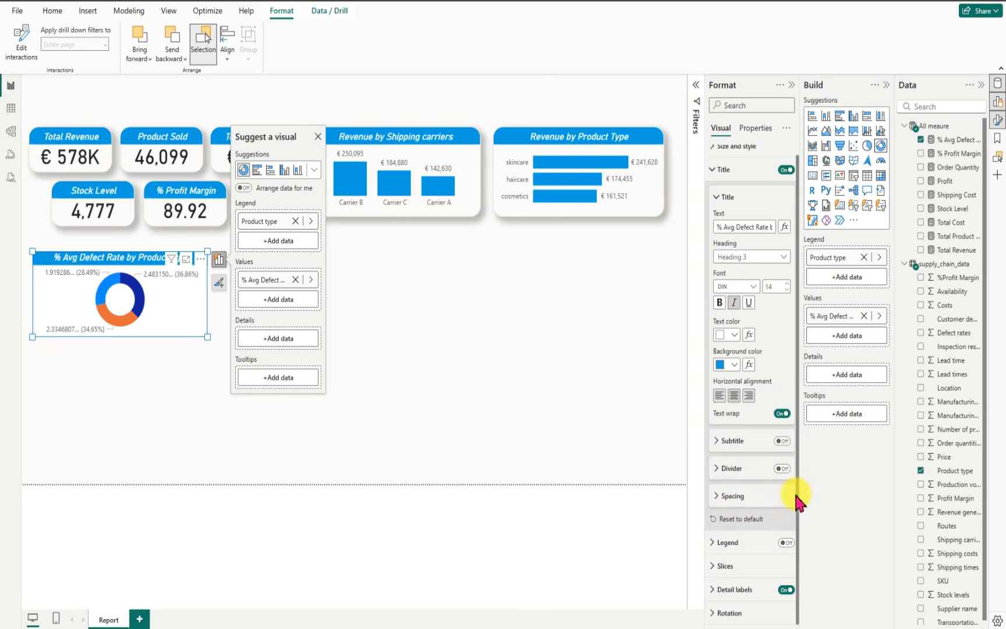
Step: Set the defect rate donut chart's detail labels to show category and percent of total
{"action": "left_click", "coordinate": [712, 590]}
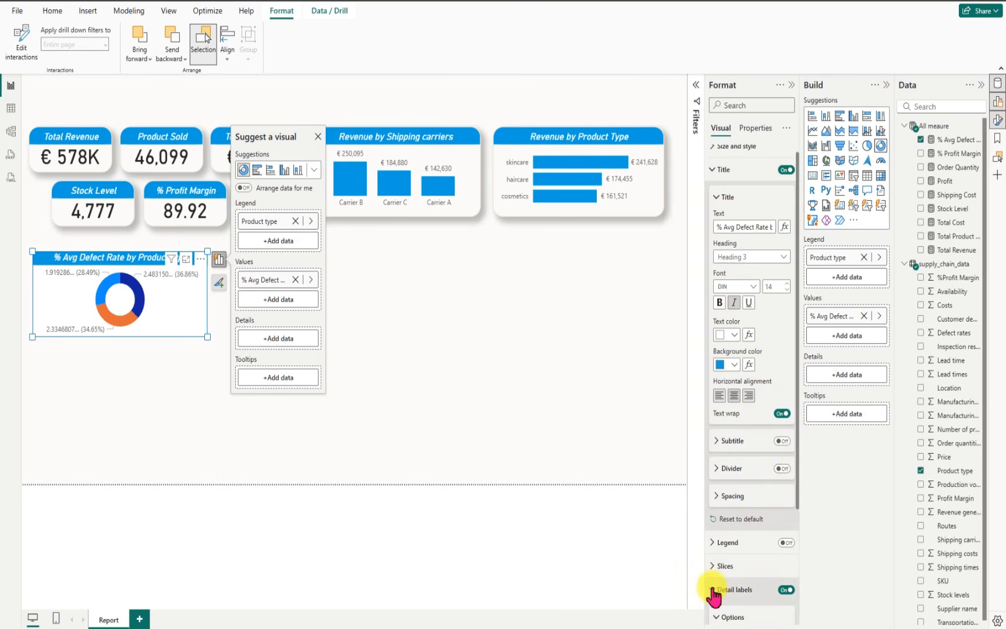
{"action": "scroll", "coordinate": [797, 498], "scroll_direction": "down", "scroll_amount": 5}
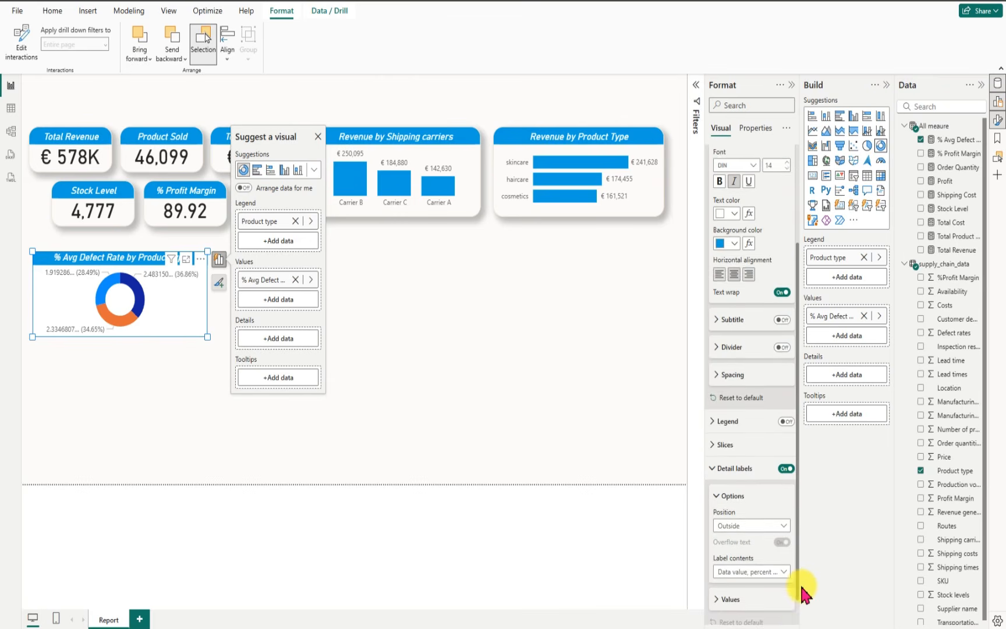
{"action": "left_click", "coordinate": [784, 540]}
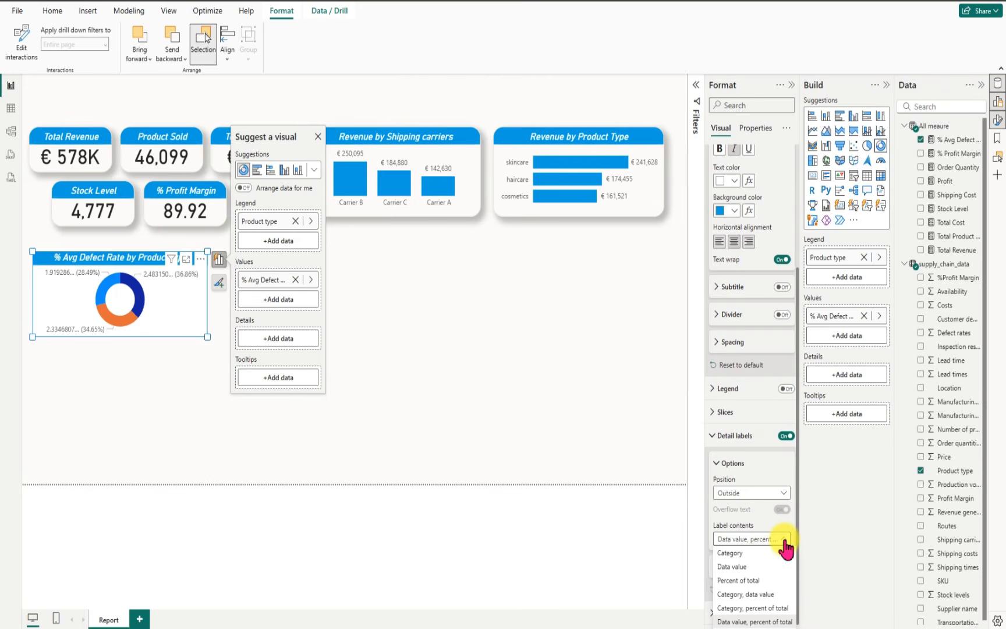
{"action": "left_click", "coordinate": [763, 609]}
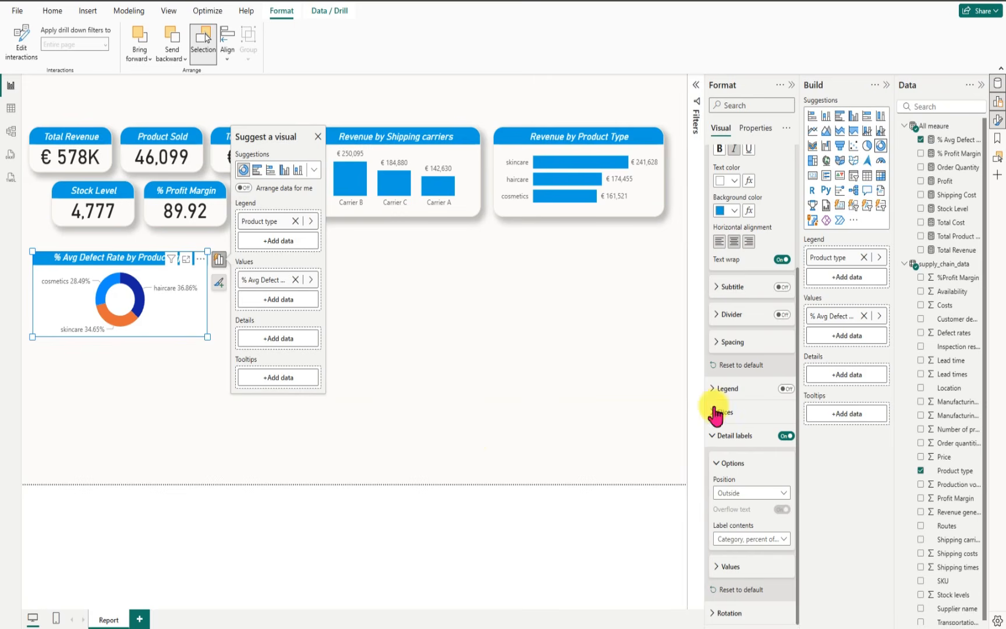
{"action": "left_click", "coordinate": [623, 282]}
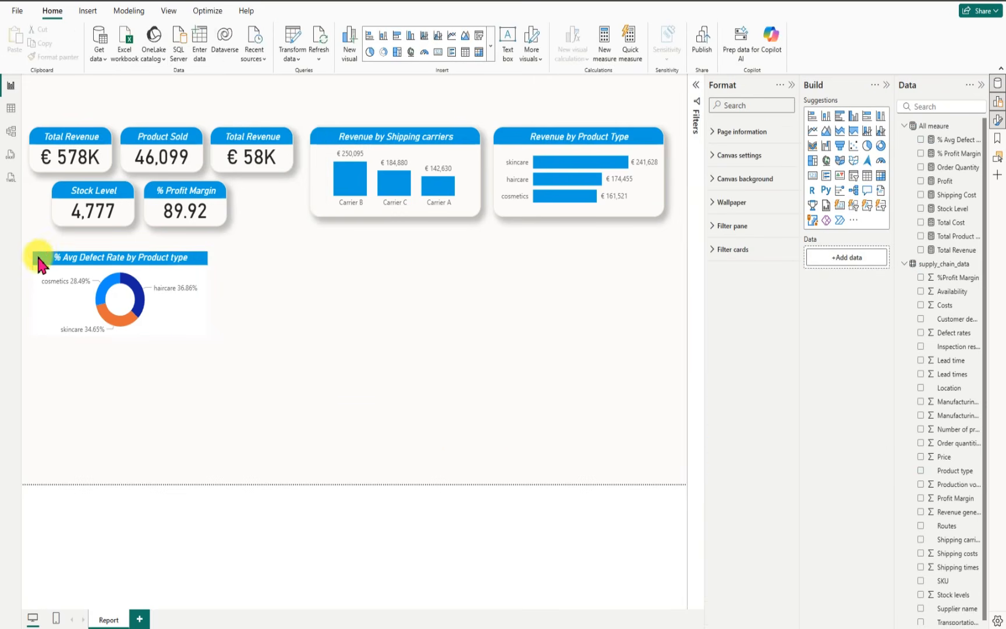
Step: Turn off the defect rate donut chart's background and give it a visual border in the recent light beige color
{"action": "left_click", "coordinate": [38, 264]}
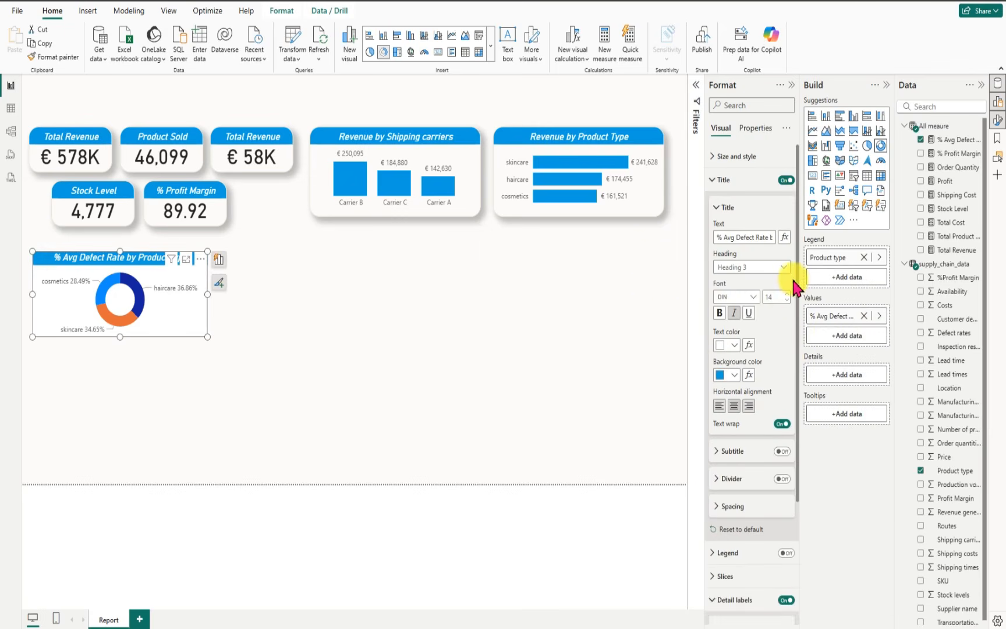
{"action": "left_click", "coordinate": [712, 157]}
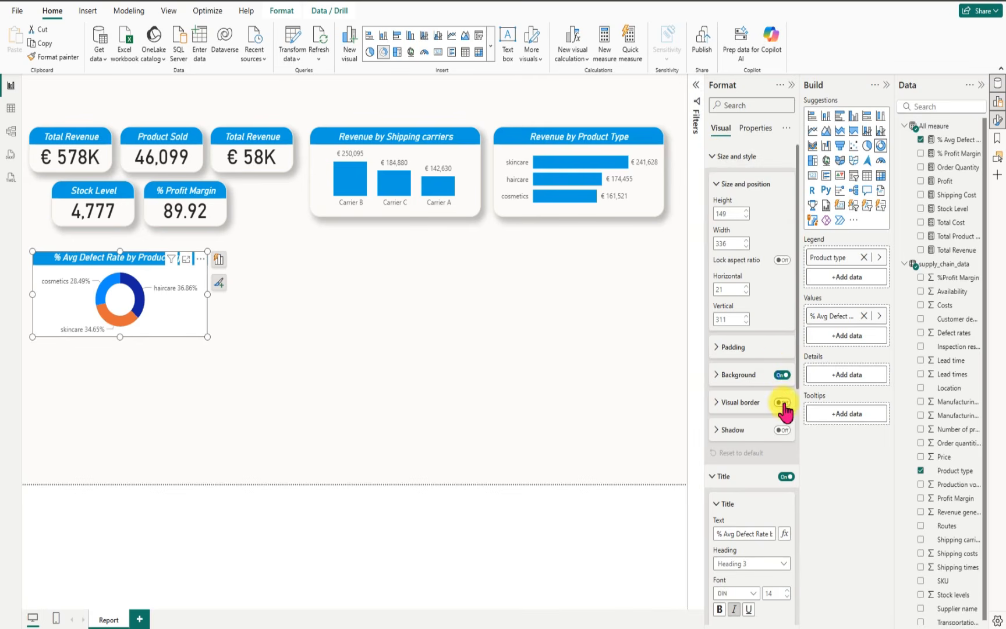
{"action": "left_click", "coordinate": [782, 375]}
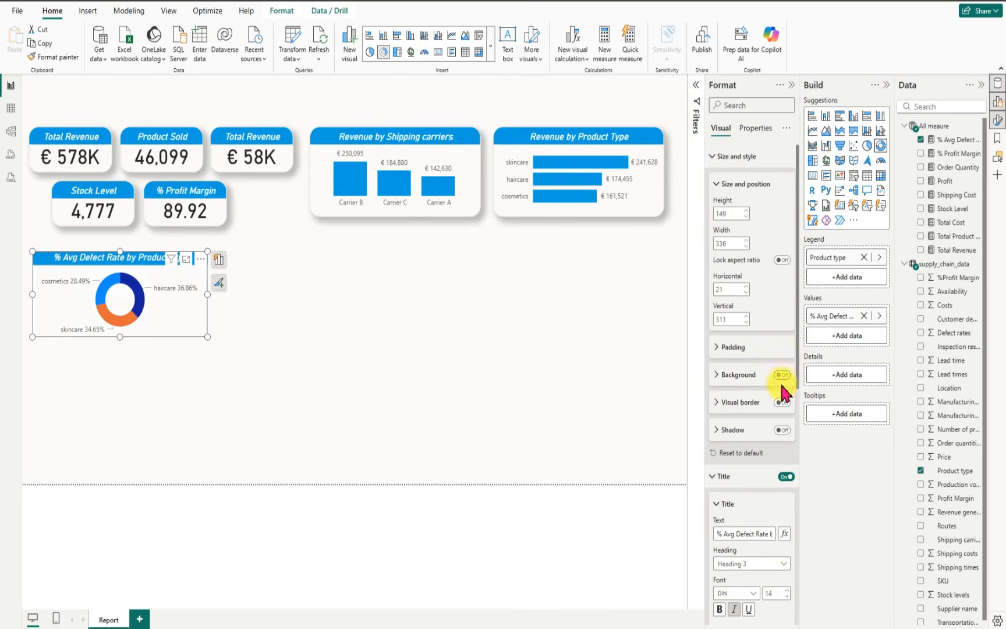
{"action": "left_click", "coordinate": [782, 403]}
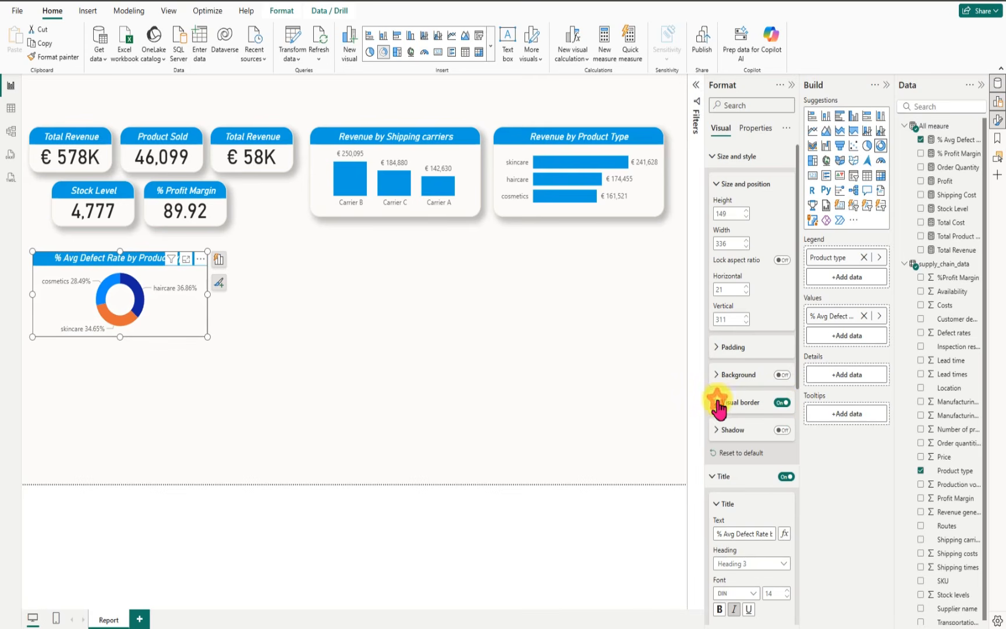
{"action": "left_click", "coordinate": [716, 403]}
{"action": "left_click", "coordinate": [733, 433]}
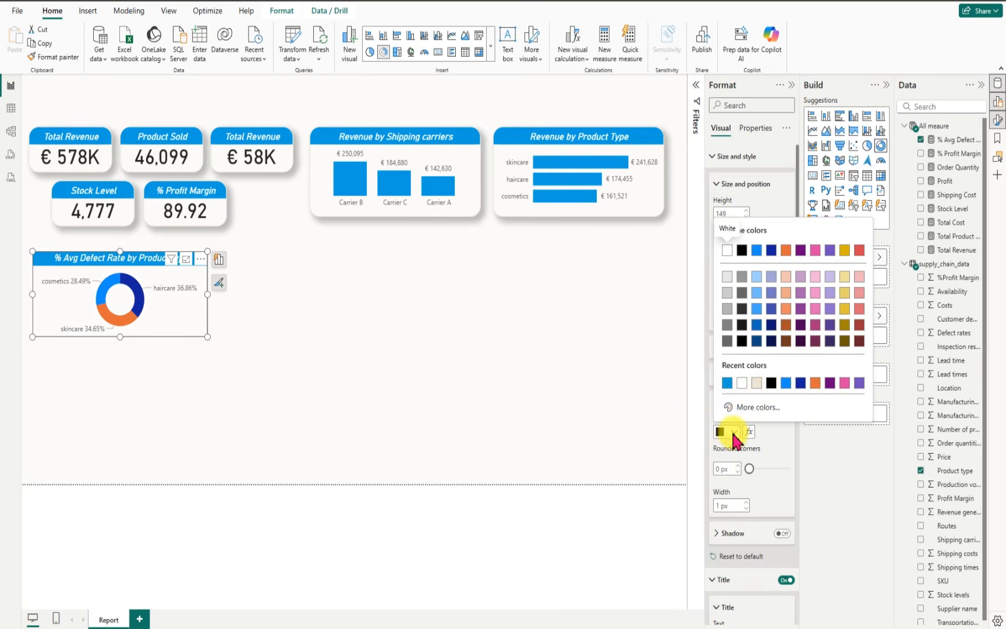
{"action": "left_click", "coordinate": [756, 384]}
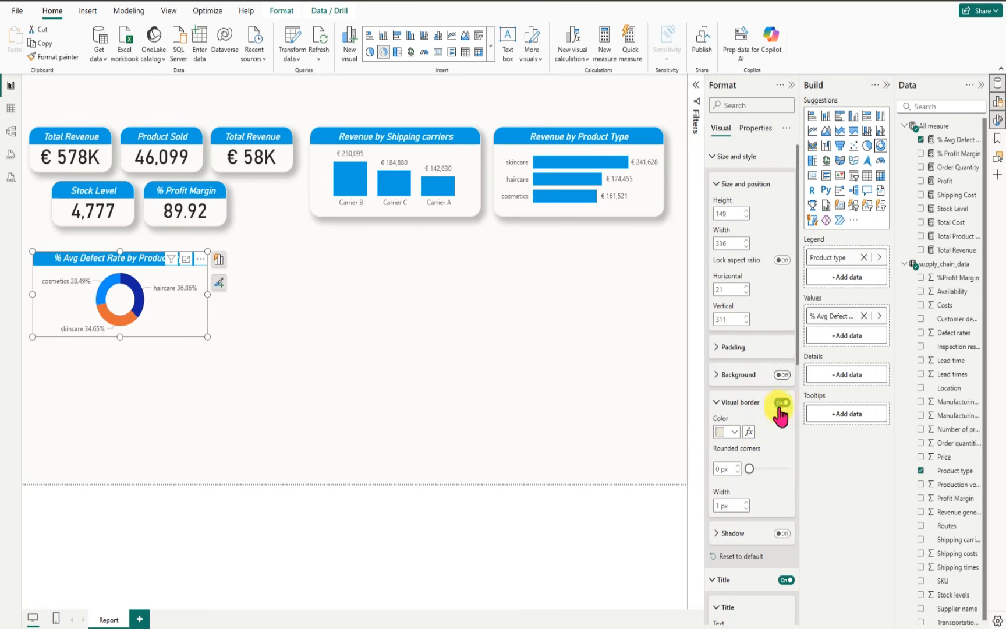
Step: Round the defect rate donut chart's border corners to 19 px and turn on its shadow
{"action": "left_click", "coordinate": [719, 467]}
{"action": "type", "text": "19"}
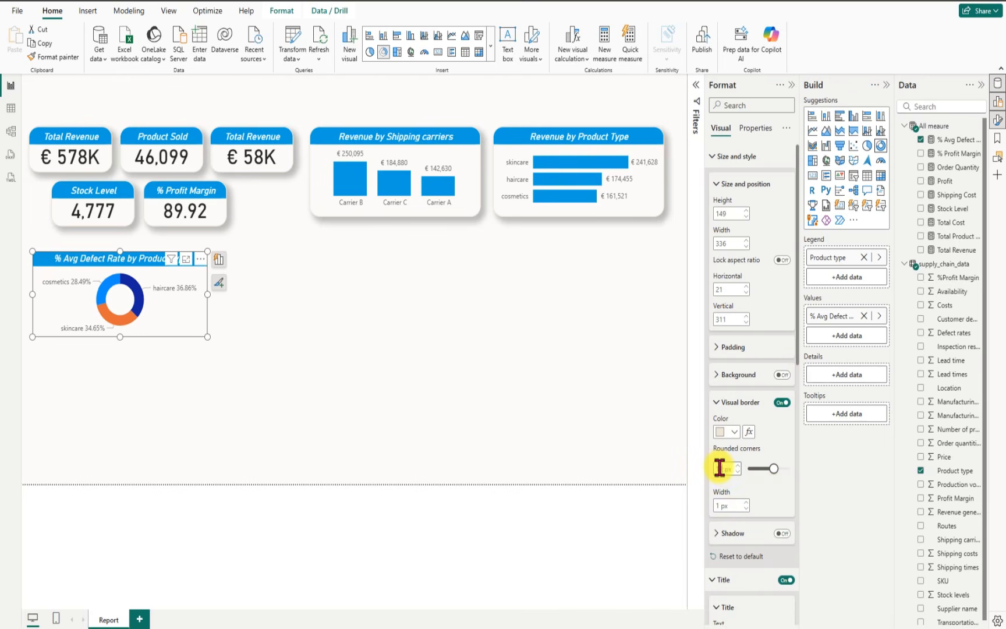
{"action": "left_click", "coordinate": [782, 534]}
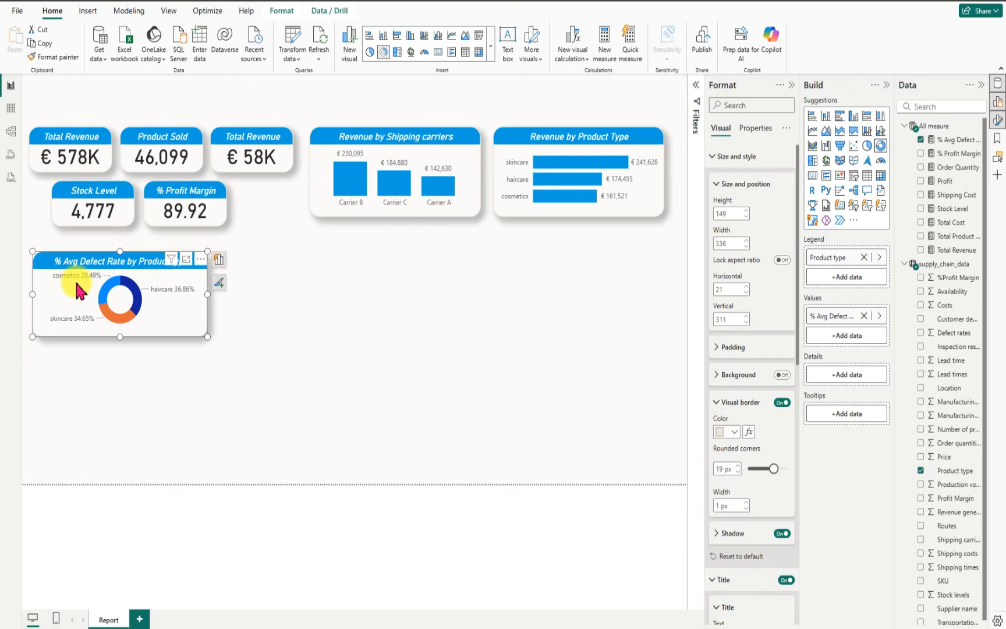
{"action": "mouse_move", "coordinate": [98, 284]}
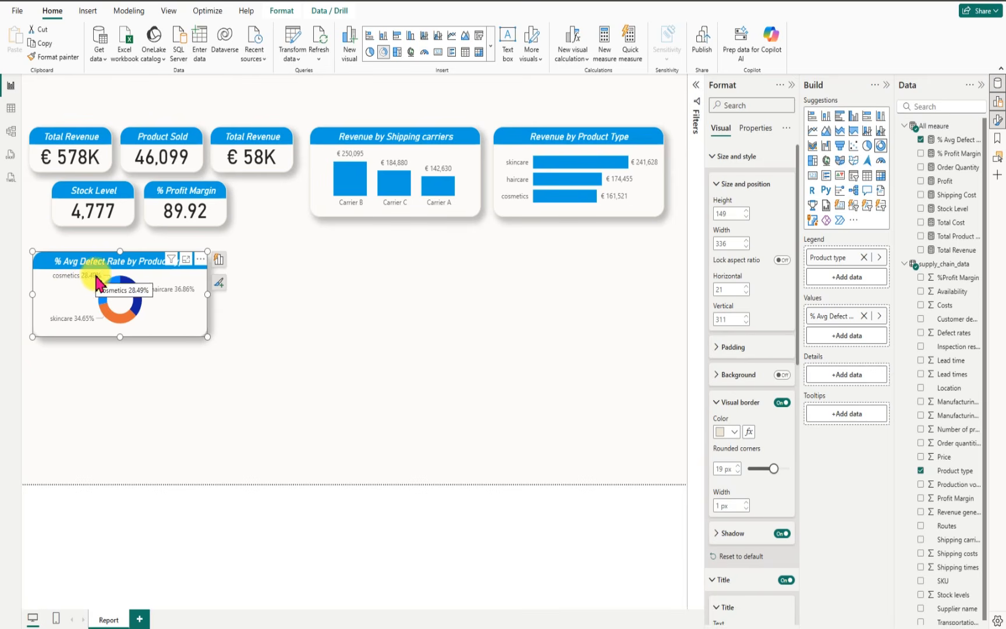
{"action": "left_click", "coordinate": [301, 342]}
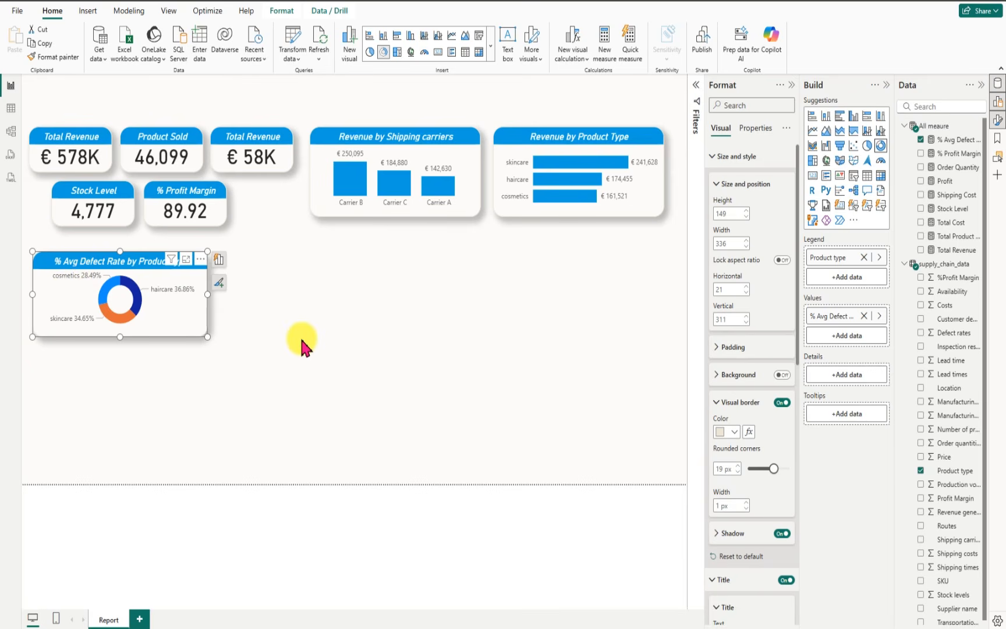
Step: Duplicate the defect rate donut chart and place the copy directly to the right of the original
{"action": "left_click", "coordinate": [47, 269]}
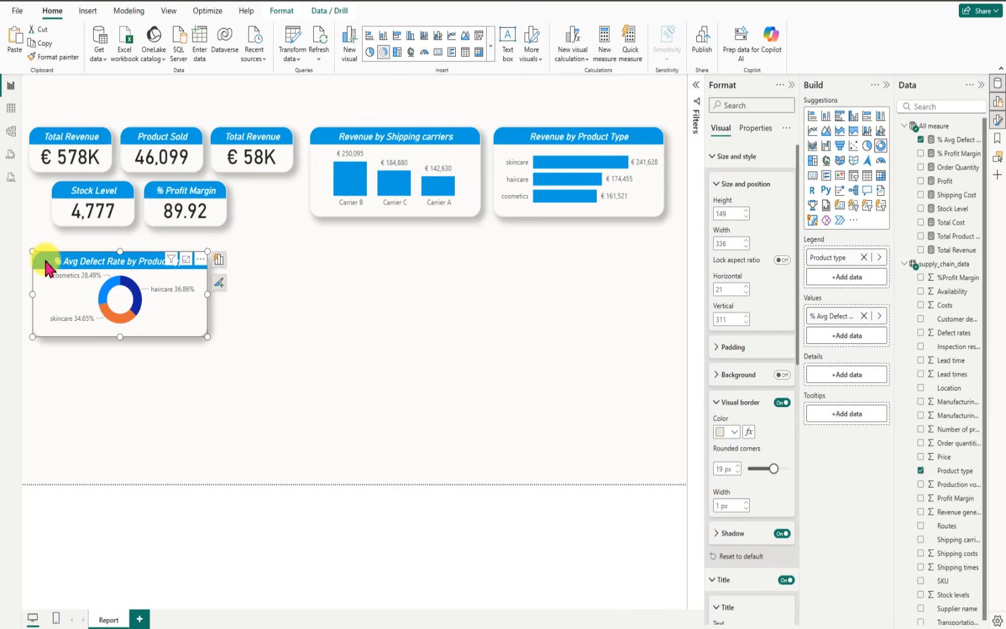
{"action": "key", "text": "ctrl+c"}
{"action": "key", "text": "ctrl+v"}
{"action": "left_click_drag", "start_coordinate": [54, 265], "coordinate": [238, 264]}
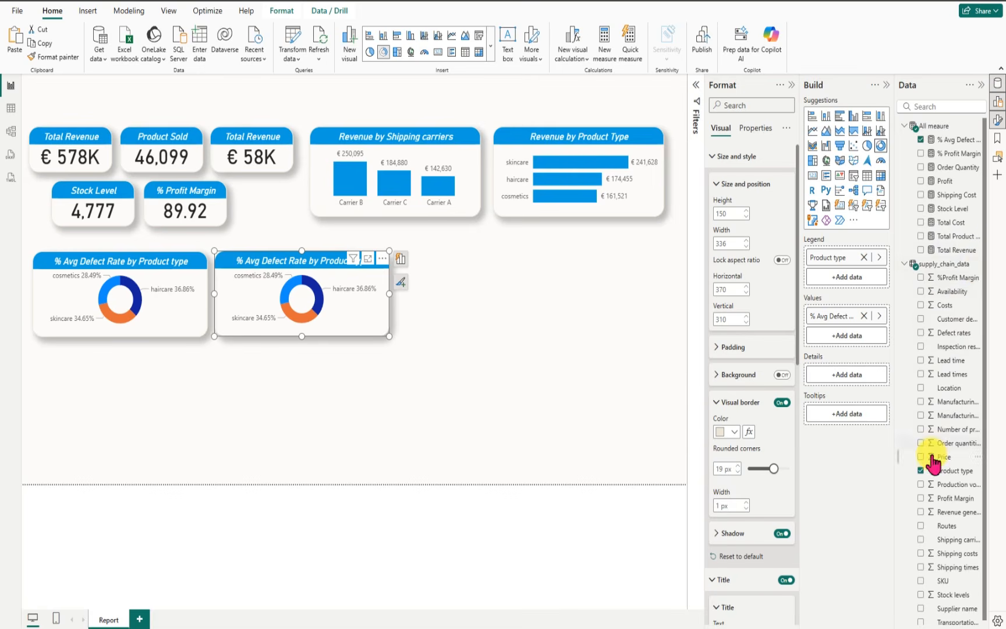
Step: Replace the copied donut chart's fields so it shows Total Revenue by Customer demographics
{"action": "left_click", "coordinate": [921, 140]}
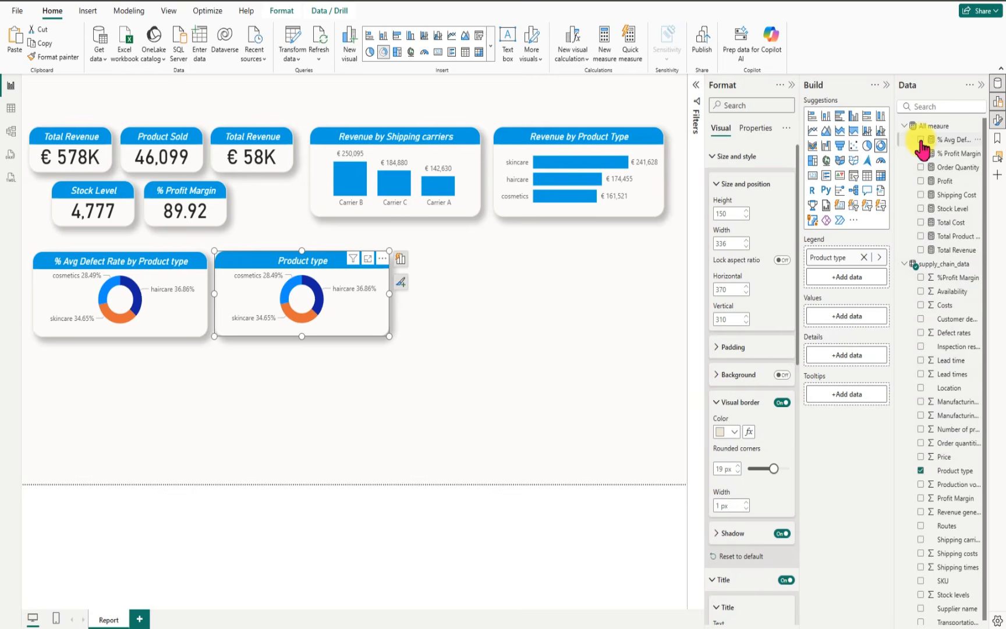
{"action": "left_click", "coordinate": [920, 250]}
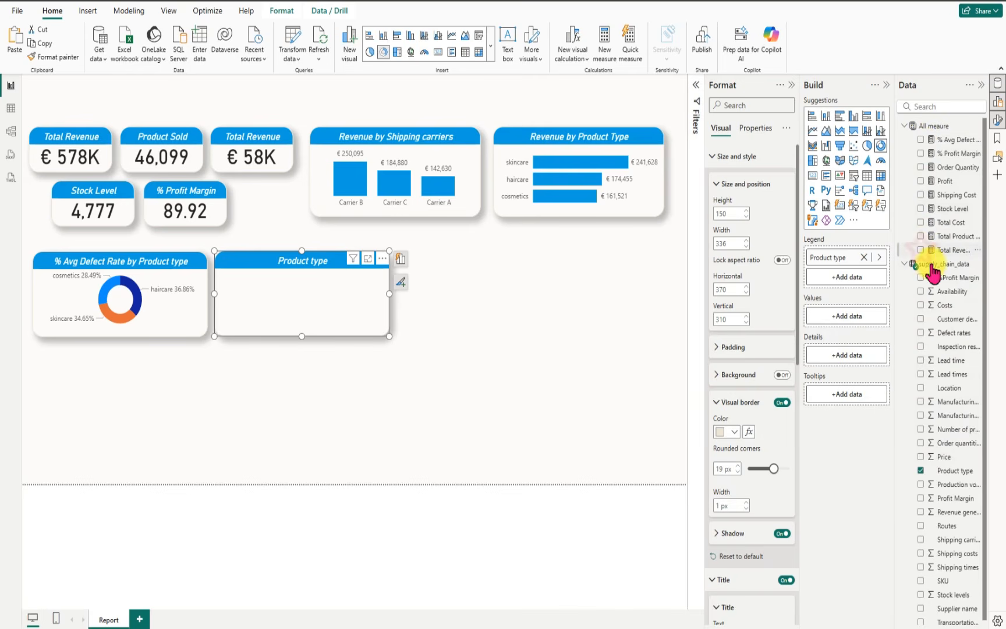
{"action": "left_click", "coordinate": [921, 471]}
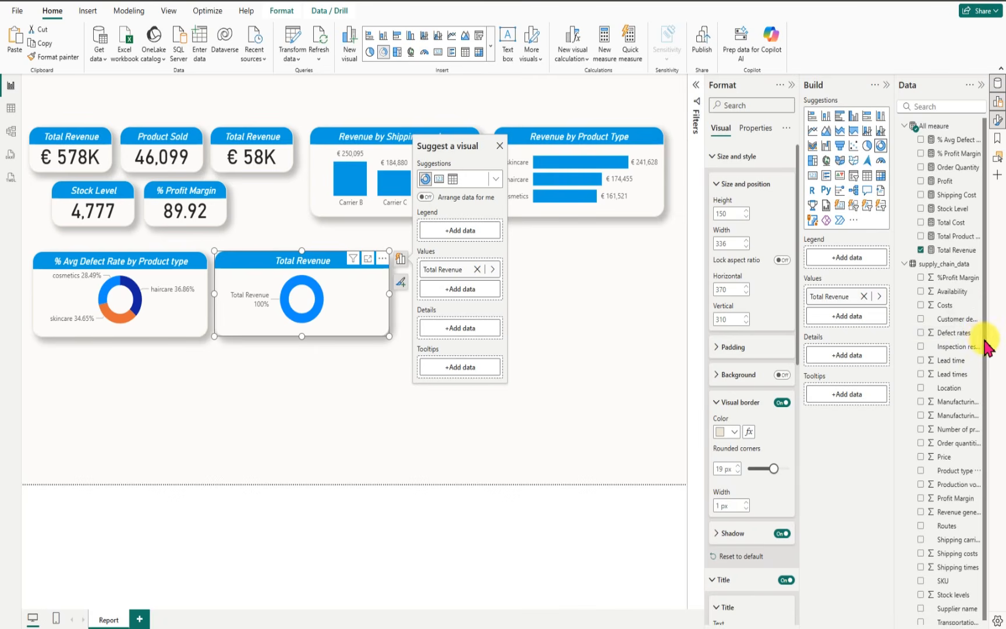
{"action": "left_click_drag", "start_coordinate": [984, 339], "coordinate": [984, 414]}
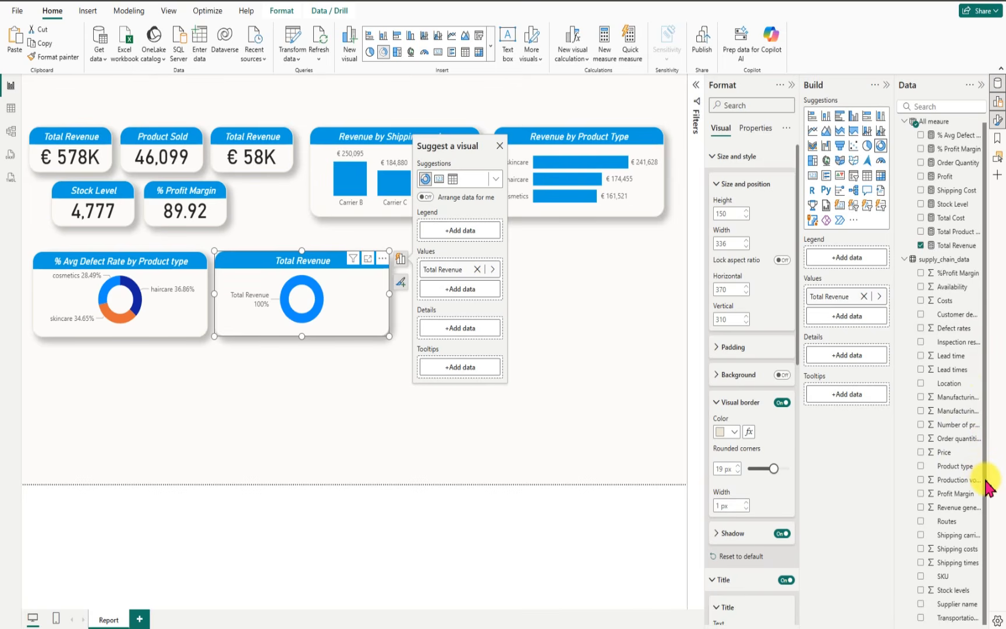
{"action": "left_click", "coordinate": [955, 108]}
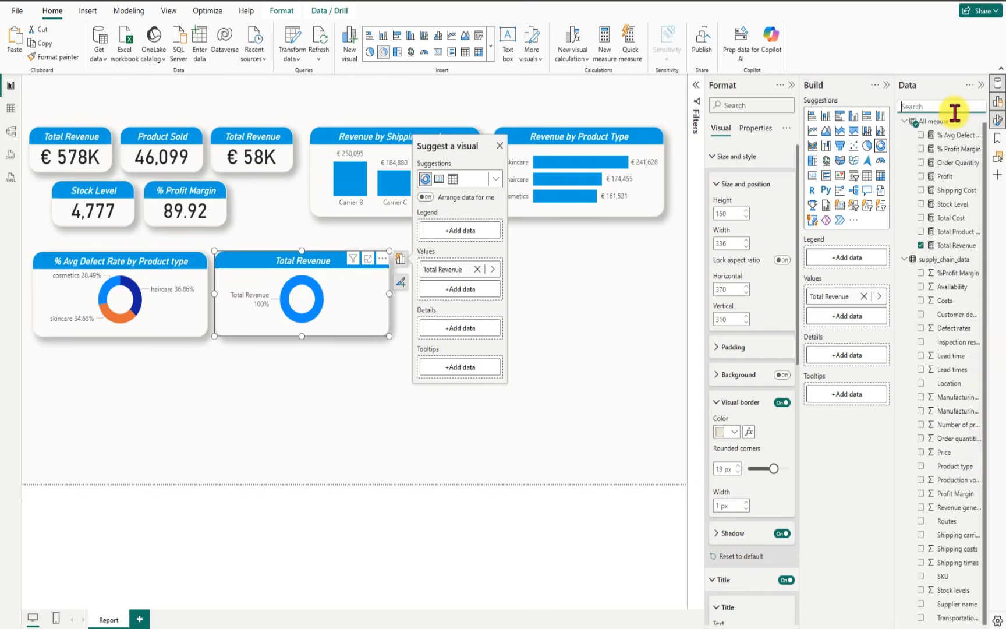
{"action": "type", "text": "customer"}
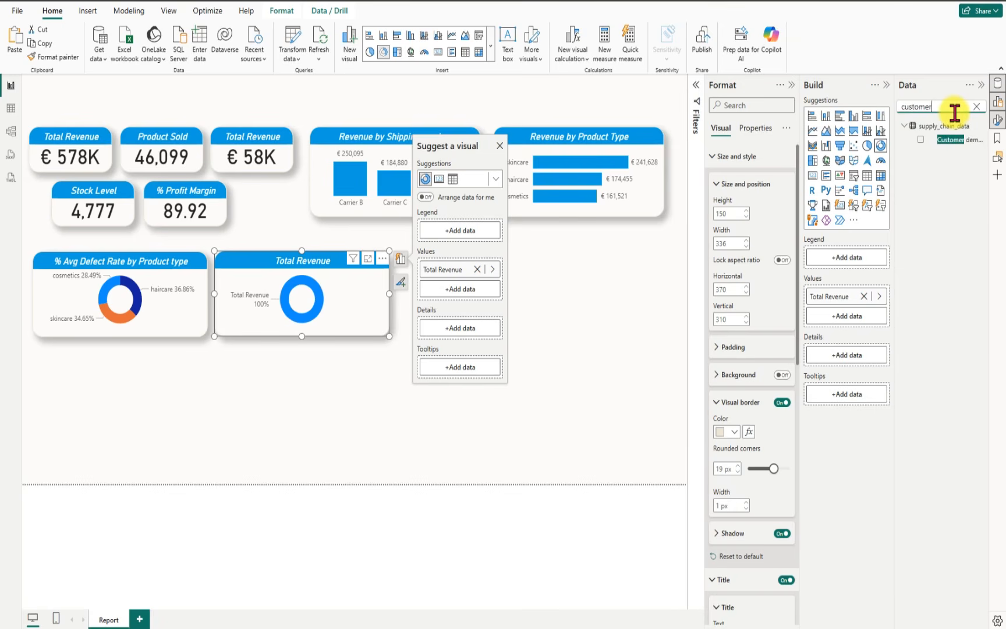
{"action": "left_click", "coordinate": [921, 141]}
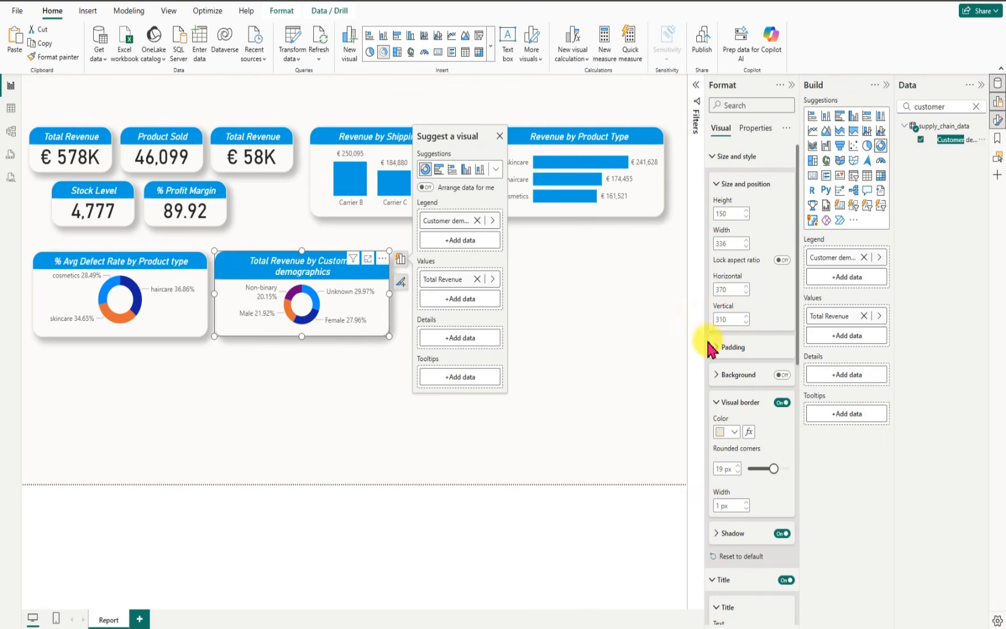
Step: Shorten the copied donut chart's title to "Revenue by Customer demographics"
{"action": "mouse_move", "coordinate": [797, 337]}
{"action": "left_mouse_down"}
{"action": "mouse_move", "coordinate": [797, 386]}
{"action": "mouse_move", "coordinate": [794, 333]}
{"action": "mouse_move", "coordinate": [786, 344]}
{"action": "mouse_move", "coordinate": [810, 460]}
{"action": "left_mouse_up"}
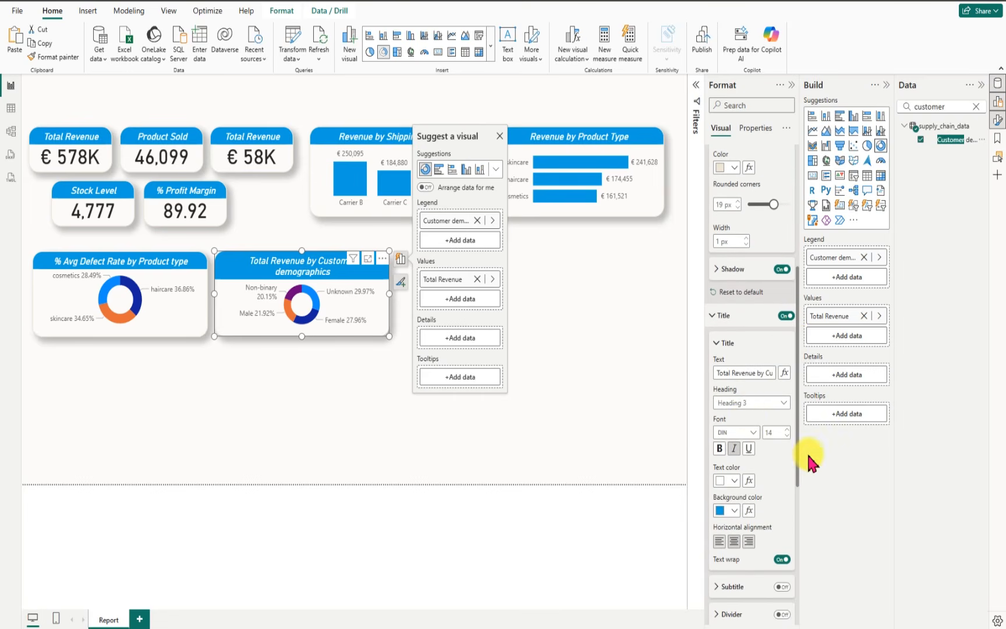
{"action": "left_click", "coordinate": [730, 371]}
{"action": "left_click_drag", "start_coordinate": [699, 373], "coordinate": [687, 373]}
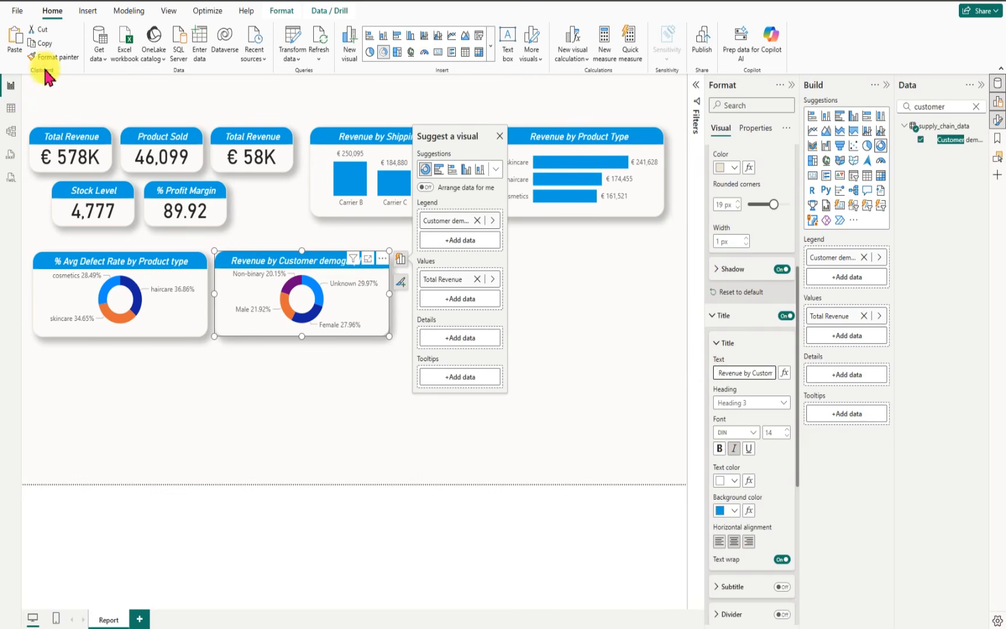
{"action": "left_click", "coordinate": [566, 356]}
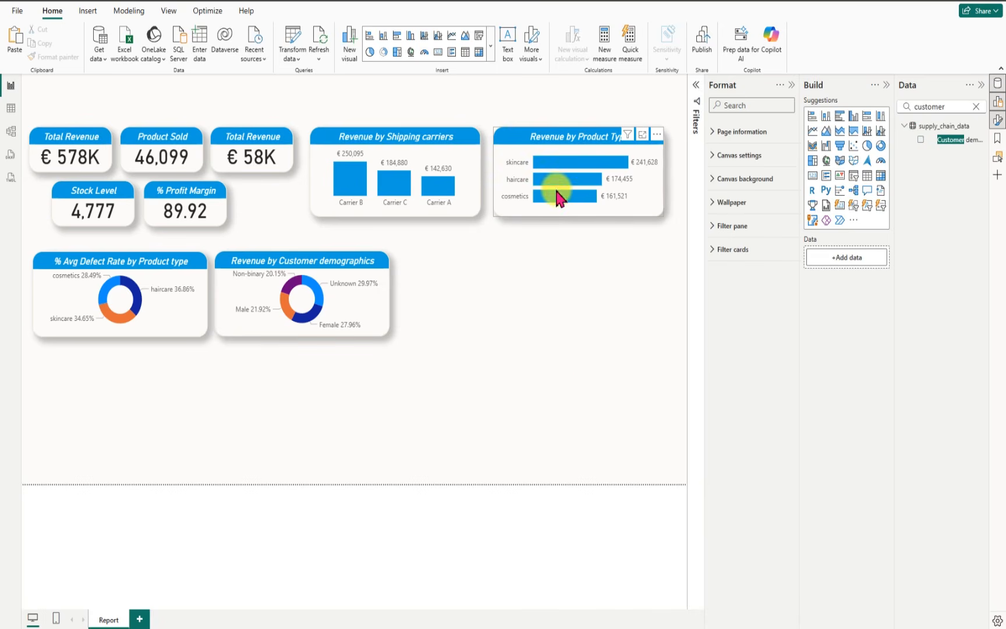
Step: Duplicate the Revenue by Product Type bar chart, place the copy right of the donut charts and widen it to about 396
{"action": "left_click", "coordinate": [526, 140]}
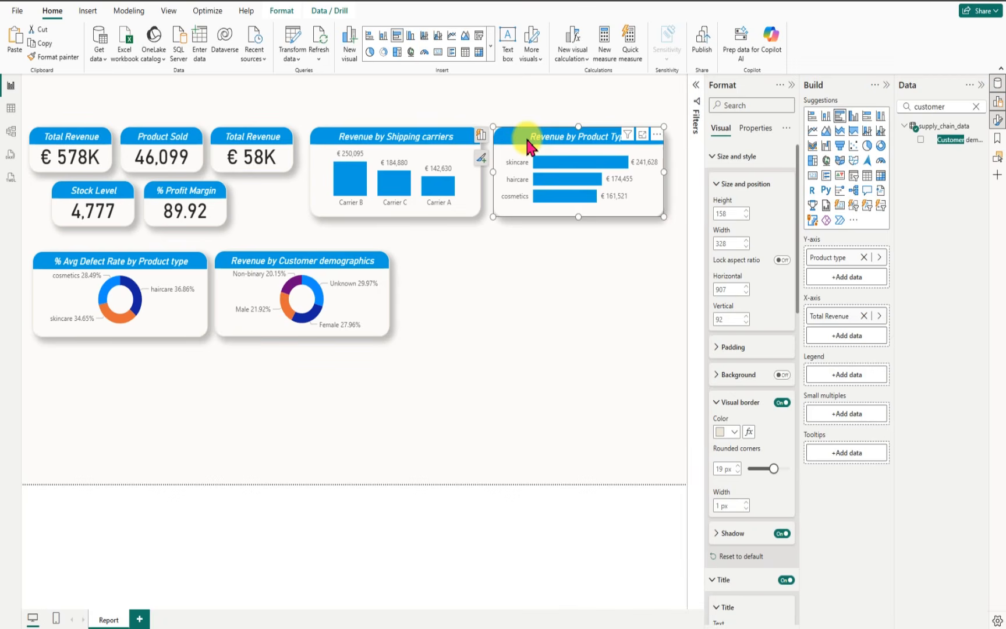
{"action": "key", "text": "ctrl+c"}
{"action": "key", "text": "ctrl+v"}
{"action": "left_click_drag", "start_coordinate": [525, 136], "coordinate": [434, 315]}
{"action": "left_click_drag", "start_coordinate": [582, 304], "coordinate": [618, 296]}
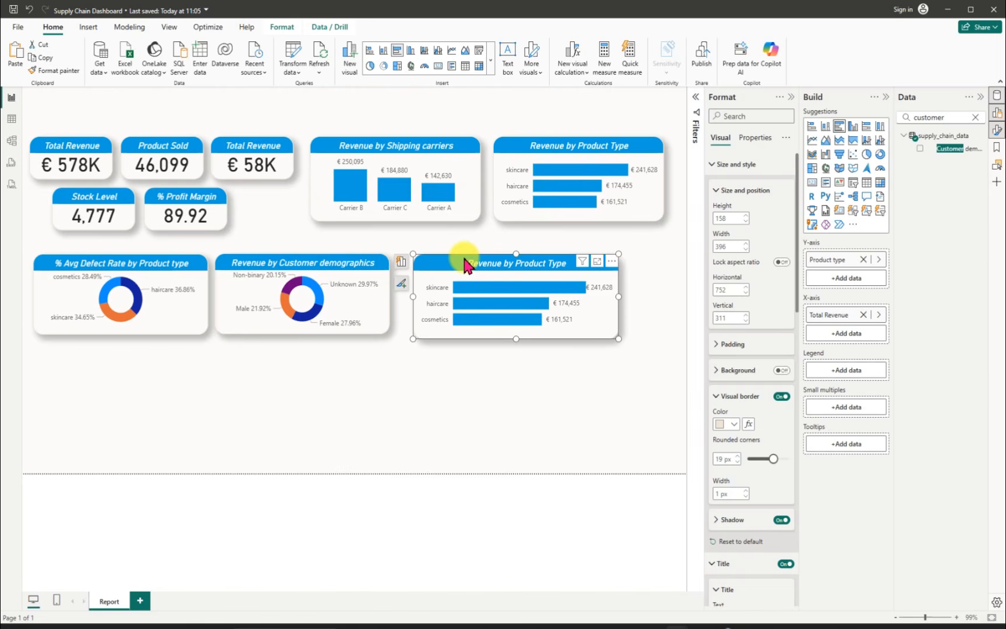
Step: Replace Total Revenue with the Order Quantity measure in the copied bar chart
{"action": "left_click", "coordinate": [975, 117]}
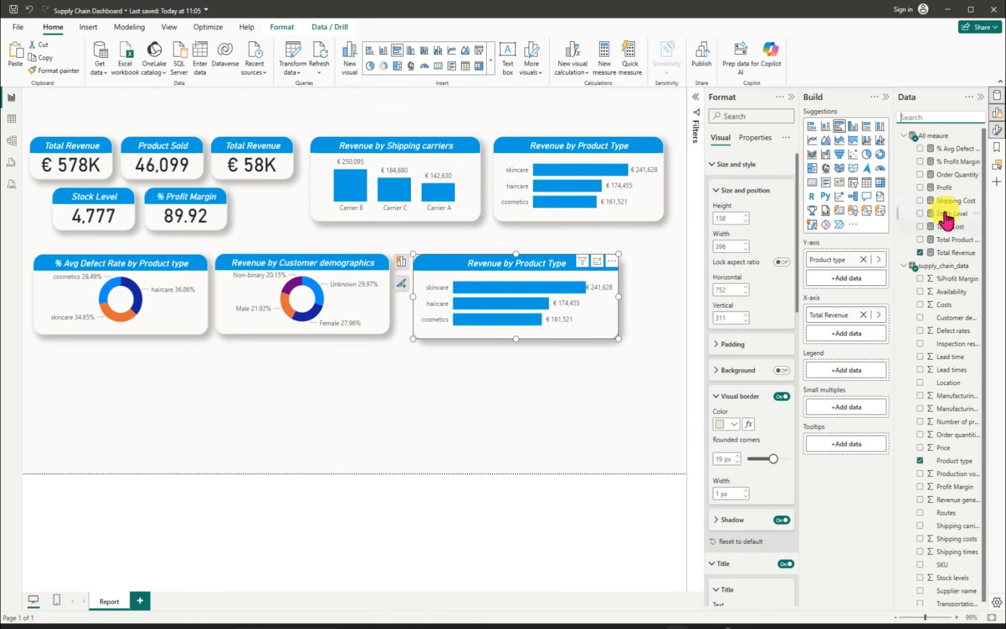
{"action": "left_click", "coordinate": [921, 253]}
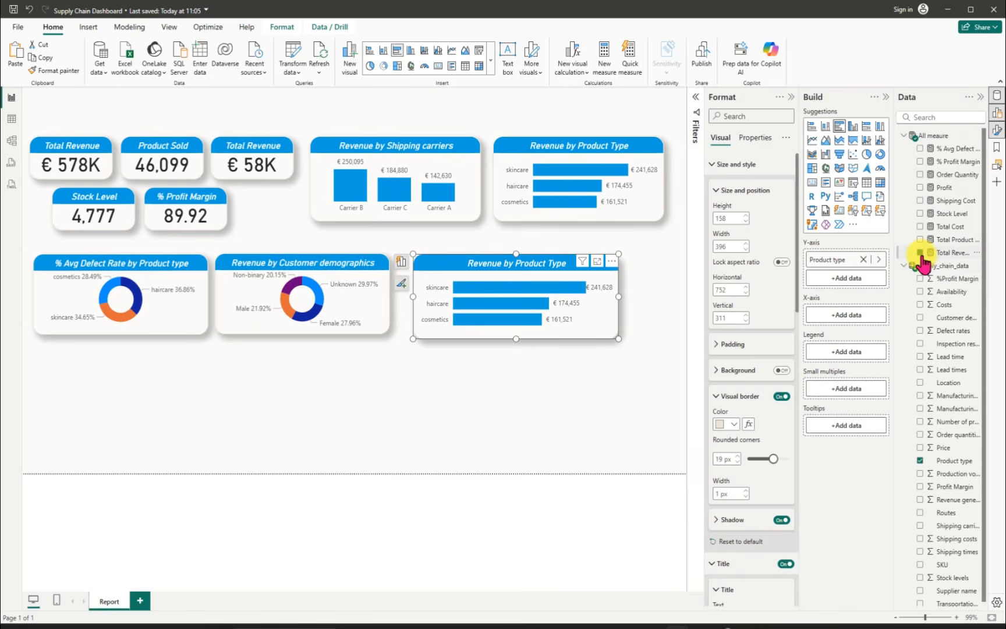
{"action": "left_click", "coordinate": [920, 174]}
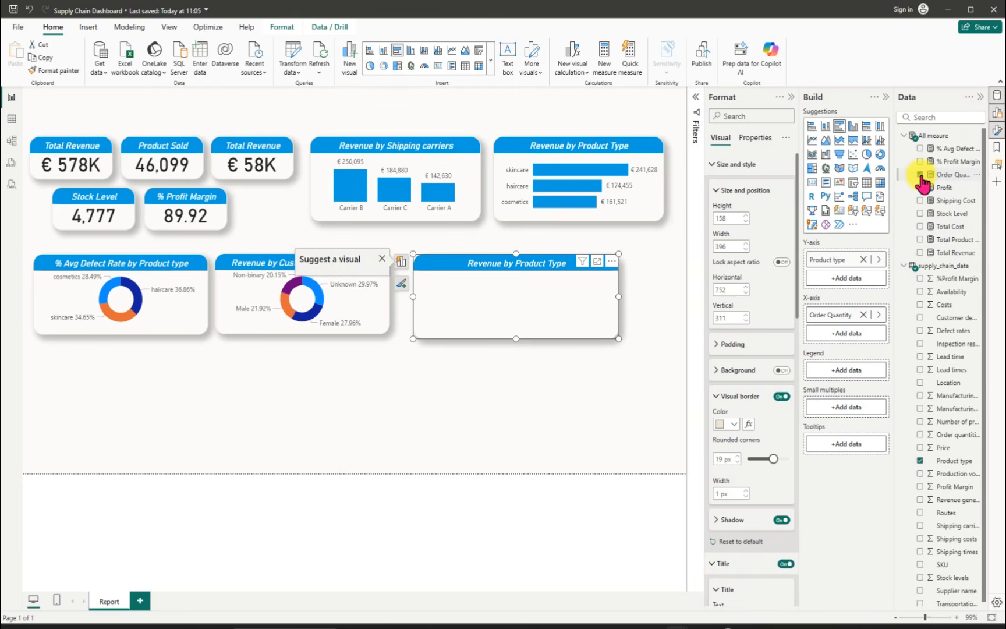
Step: Find the SKU field with a search for "sku", add it to the copied bar chart and clear the search
{"action": "left_click", "coordinate": [943, 119]}
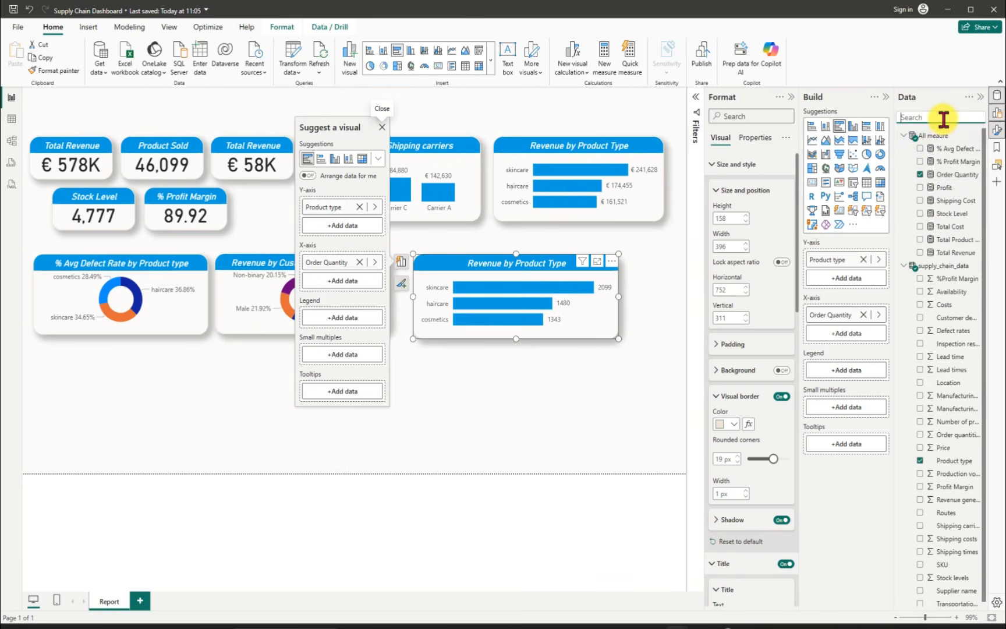
{"action": "type", "text": "sku"}
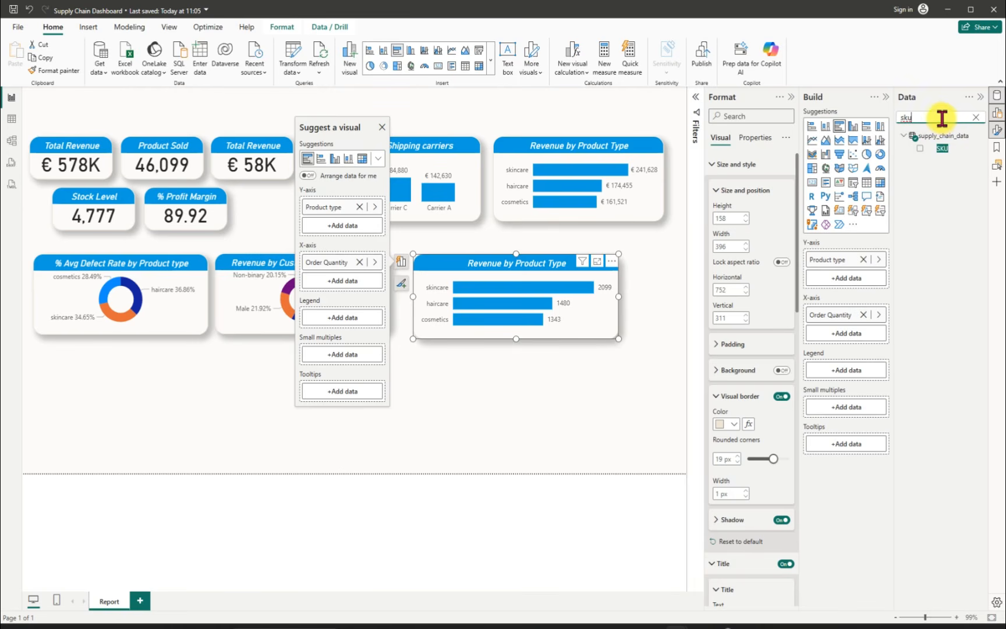
{"action": "left_click", "coordinate": [918, 148]}
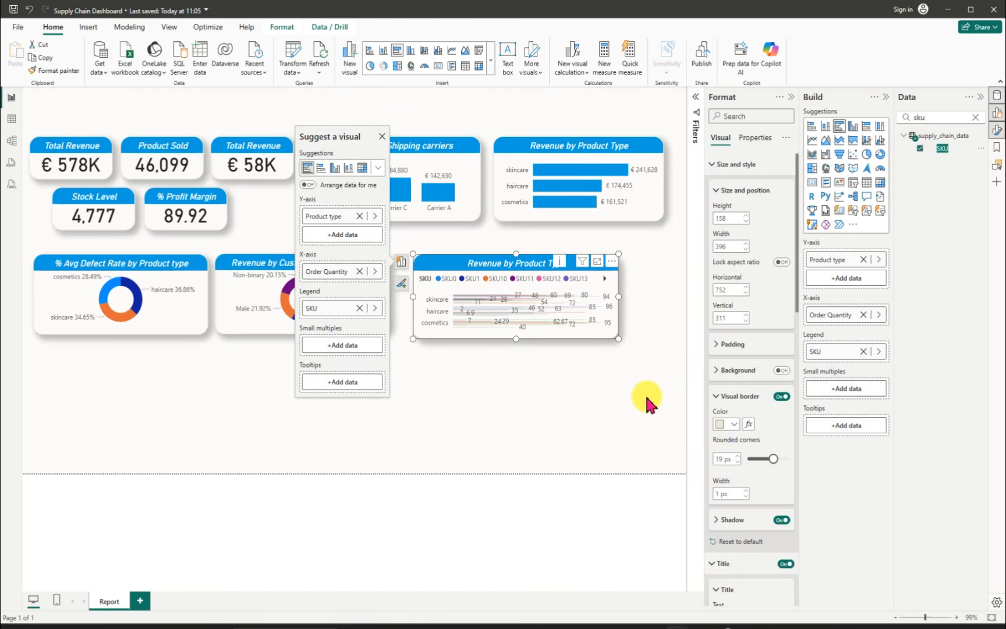
{"action": "left_click", "coordinate": [976, 115]}
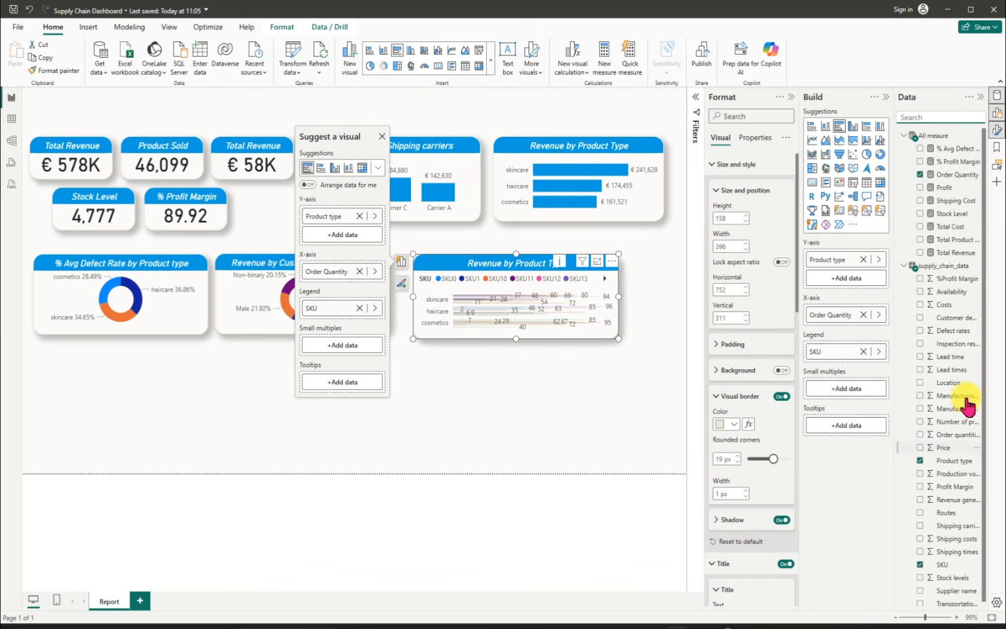
Step: Replace Product type with SKU on the copied bar chart's Y-axis and heighten the chart to about 318
{"action": "left_click", "coordinate": [920, 461]}
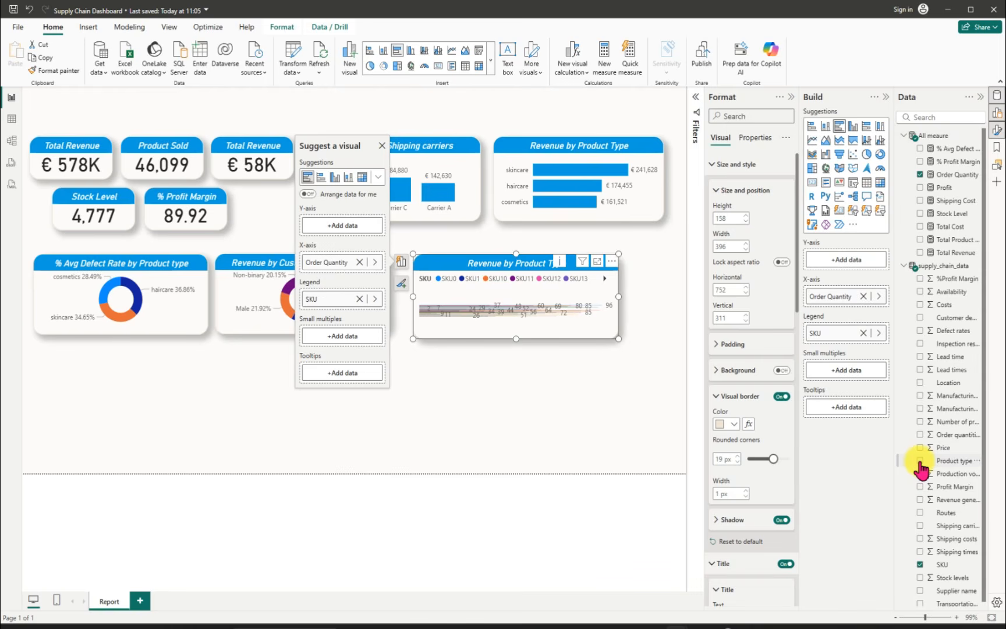
{"action": "left_click", "coordinate": [920, 564]}
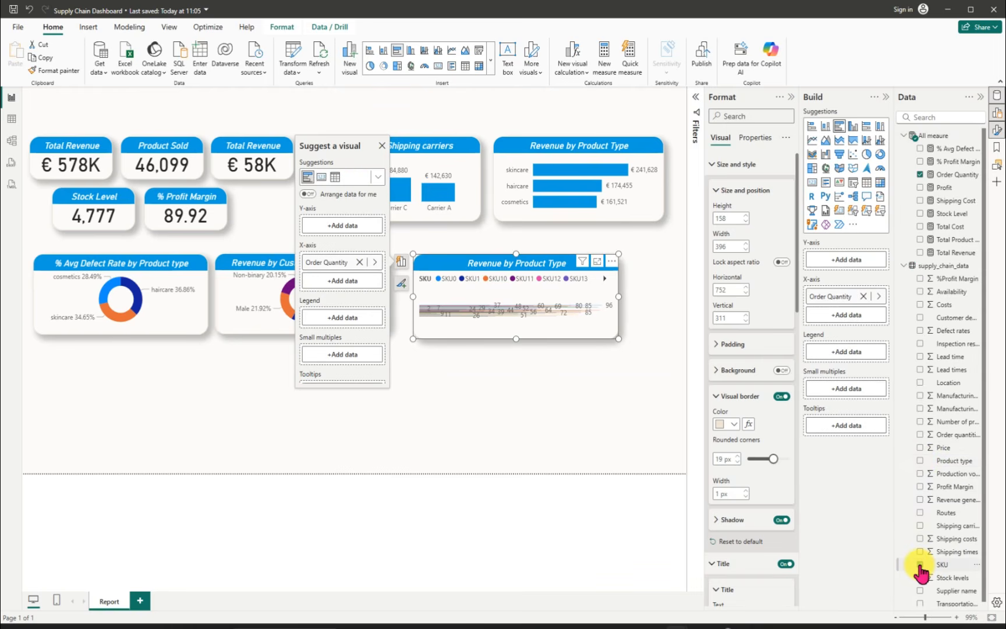
{"action": "left_click", "coordinate": [920, 564]}
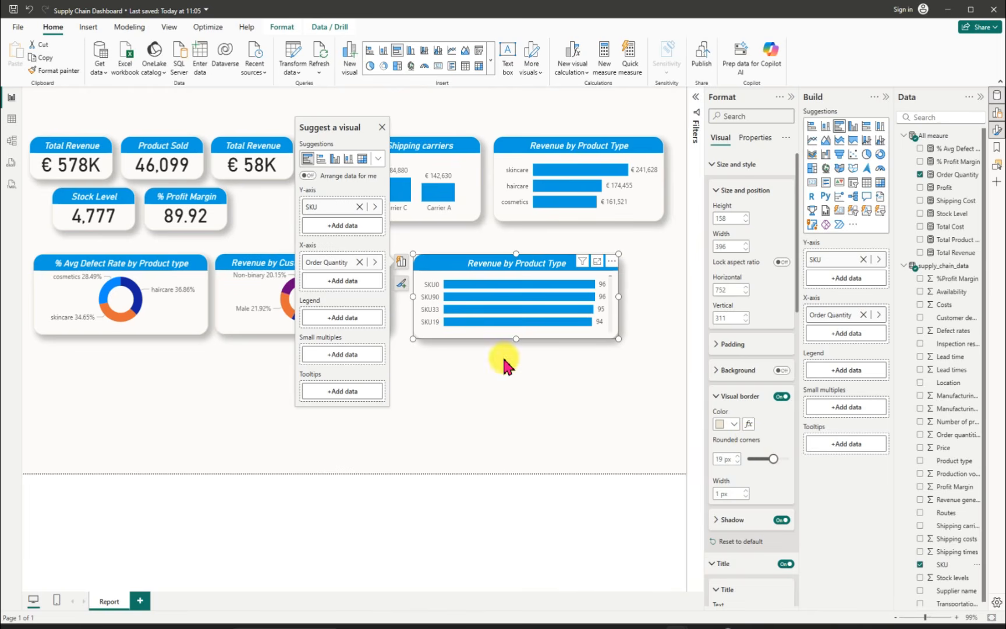
{"action": "left_click_drag", "start_coordinate": [516, 341], "coordinate": [522, 429]}
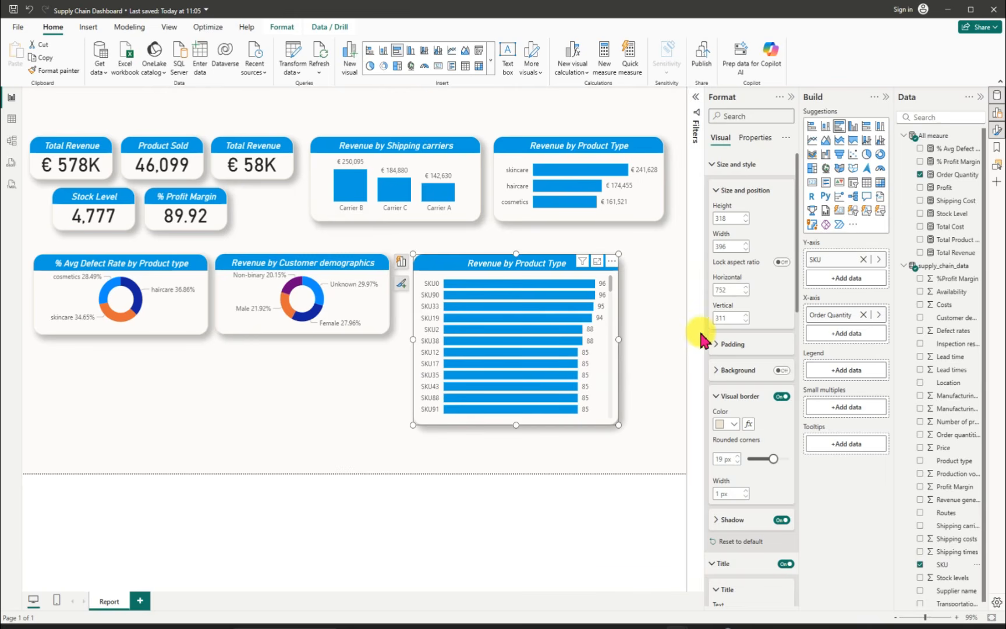
Step: Filter SKU in the copied bar chart with a Top N filter showing the top 5 by Order Quantity
{"action": "left_click", "coordinate": [695, 102]}
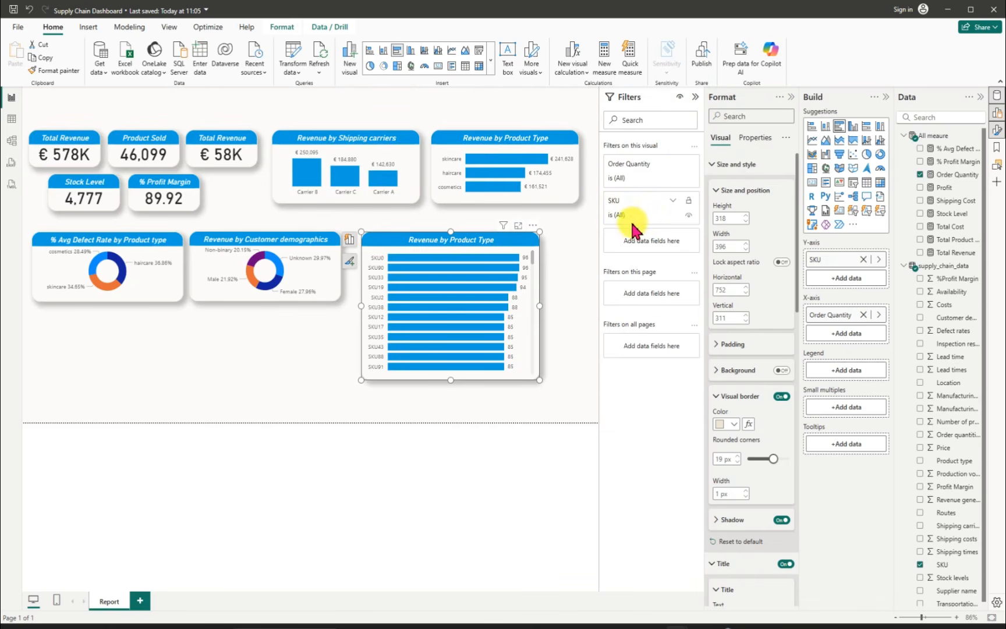
{"action": "left_click", "coordinate": [675, 204]}
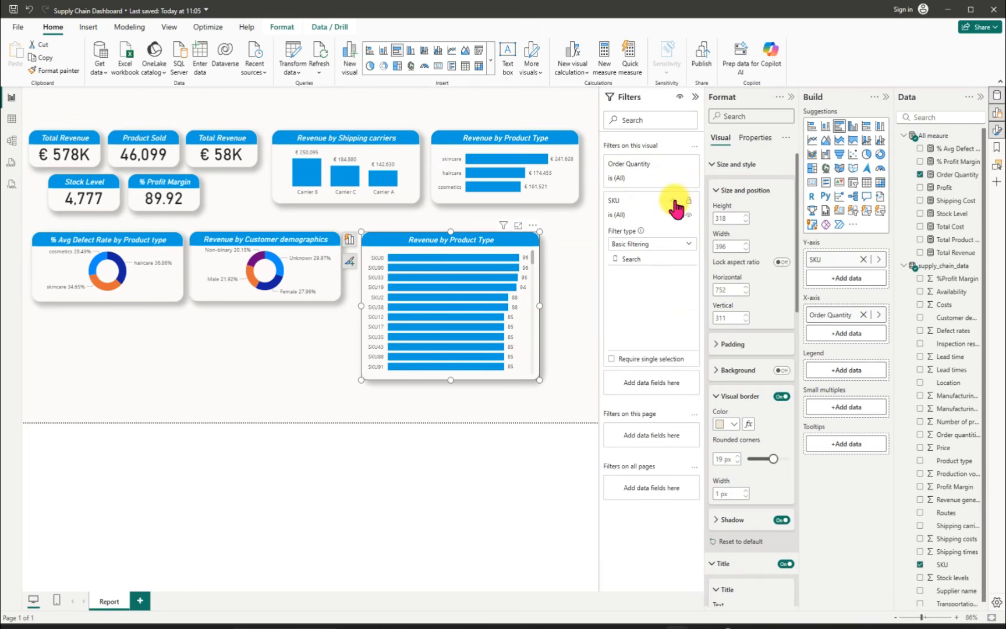
{"action": "left_click", "coordinate": [687, 244]}
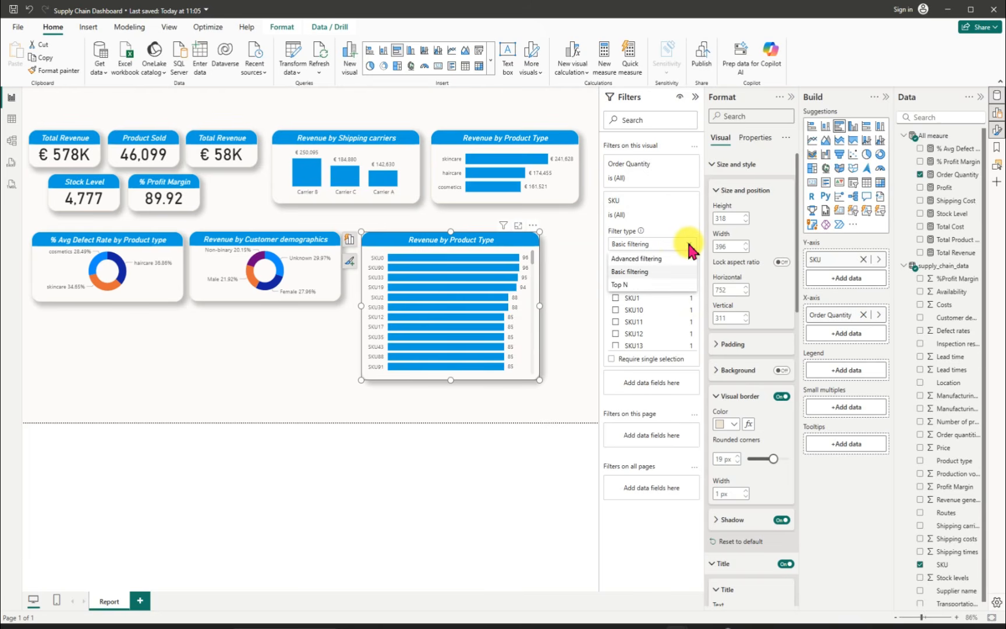
{"action": "left_click", "coordinate": [632, 284]}
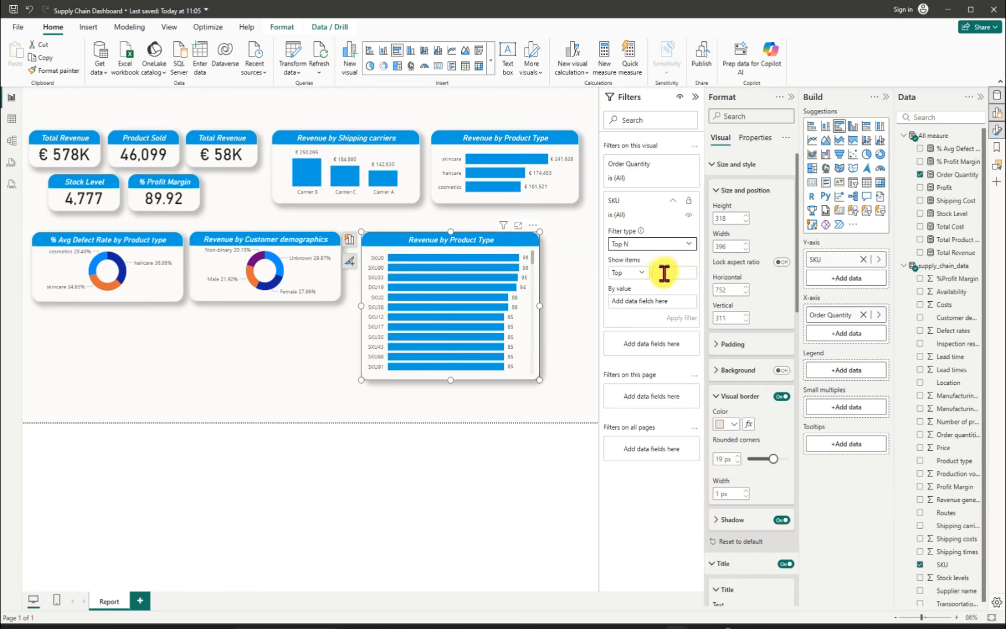
{"action": "left_click", "coordinate": [670, 271]}
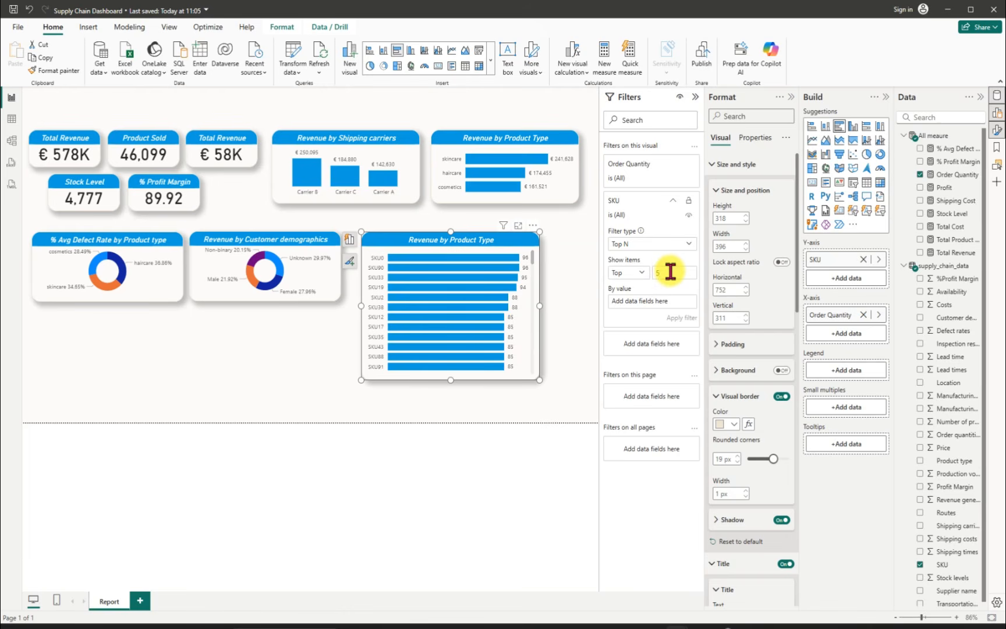
{"action": "left_click_drag", "start_coordinate": [955, 174], "coordinate": [651, 300]}
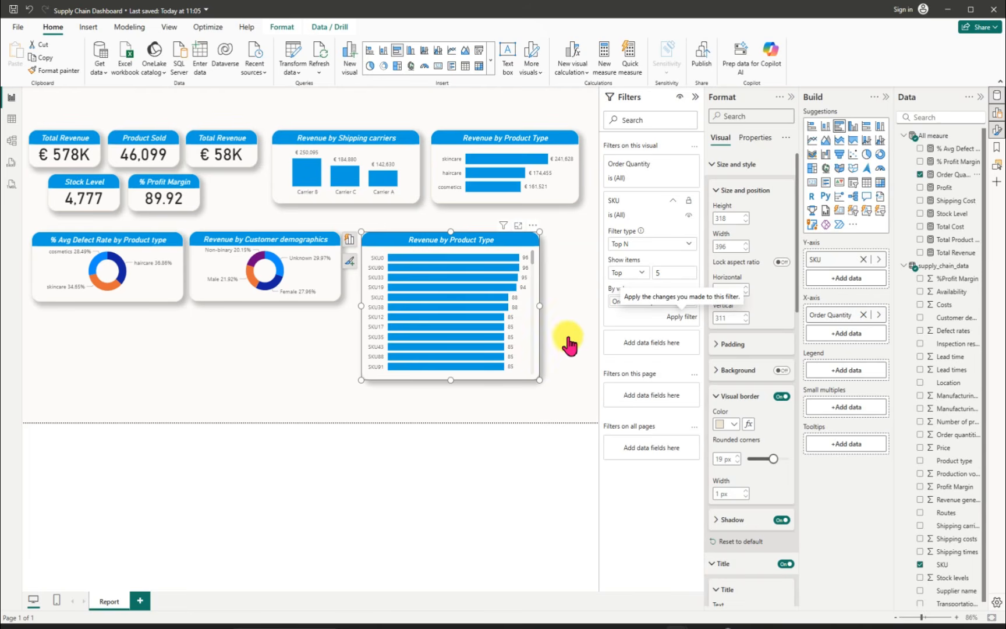
{"action": "left_click", "coordinate": [683, 316]}
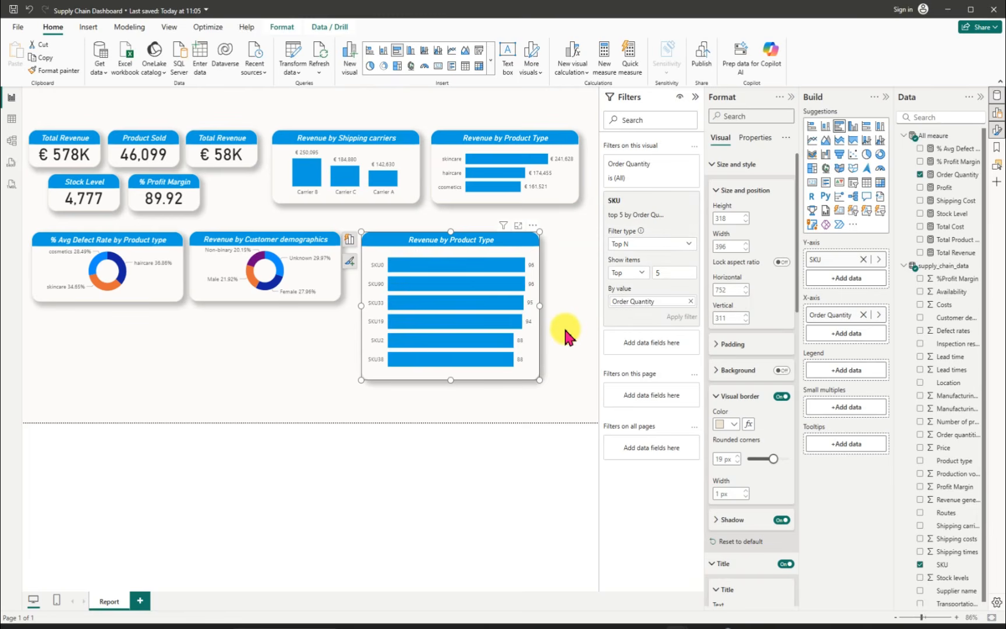
Step: Resize the SKU bar chart to about 446 wide and 205 high, with its upper edge at about 288
{"action": "left_click_drag", "start_coordinate": [450, 380], "coordinate": [478, 343]}
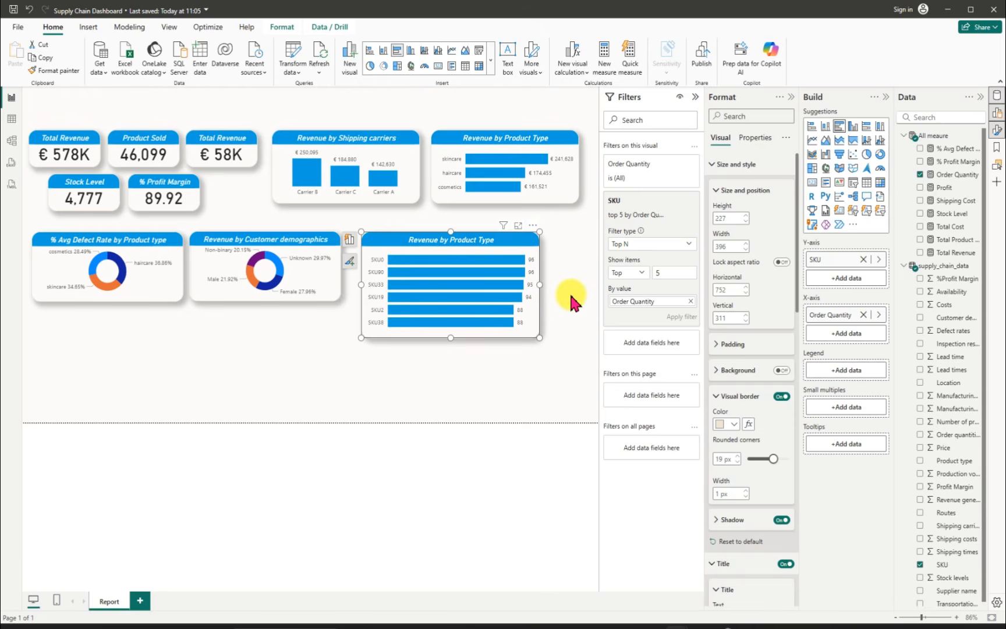
{"action": "left_click", "coordinate": [695, 97]}
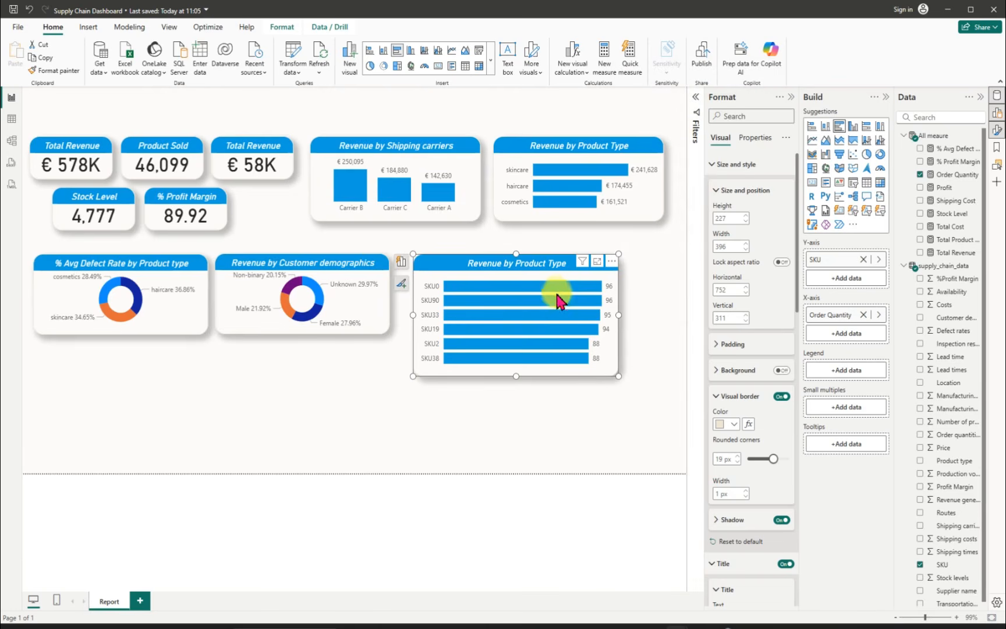
{"action": "left_click_drag", "start_coordinate": [619, 315], "coordinate": [645, 314]}
{"action": "left_click_drag", "start_coordinate": [528, 379], "coordinate": [540, 351]}
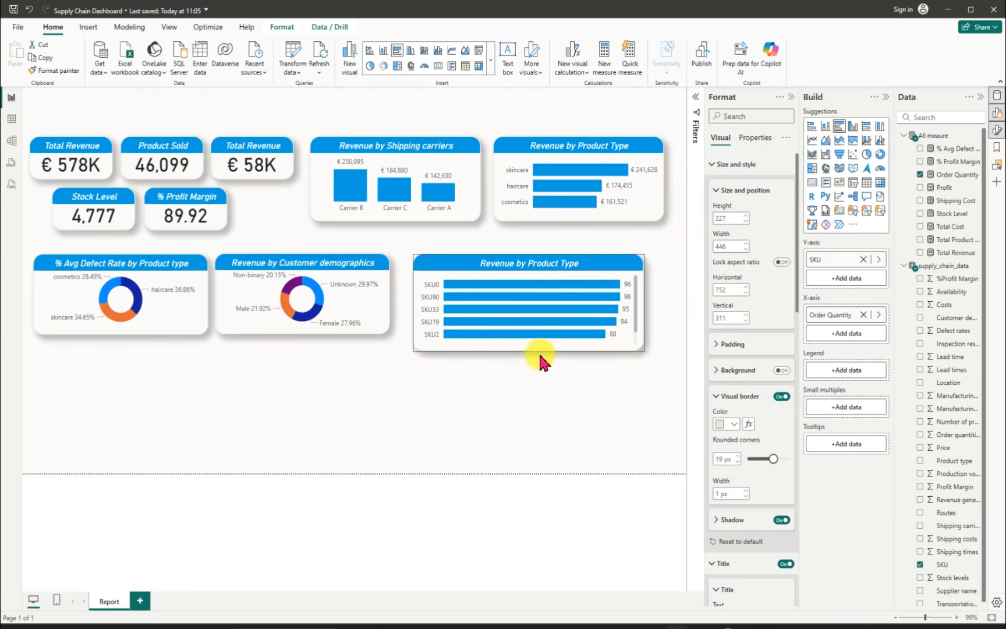
{"action": "left_click_drag", "start_coordinate": [530, 253], "coordinate": [532, 241]}
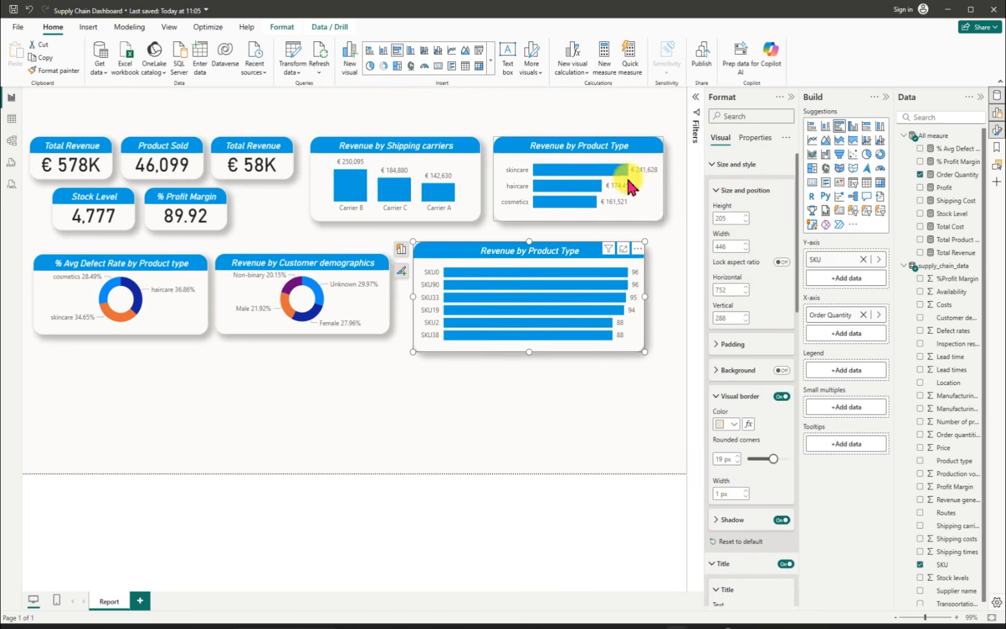
Step: Try to reapply the top 5 filter on SKU in the copied bar chart
{"action": "left_click", "coordinate": [696, 99]}
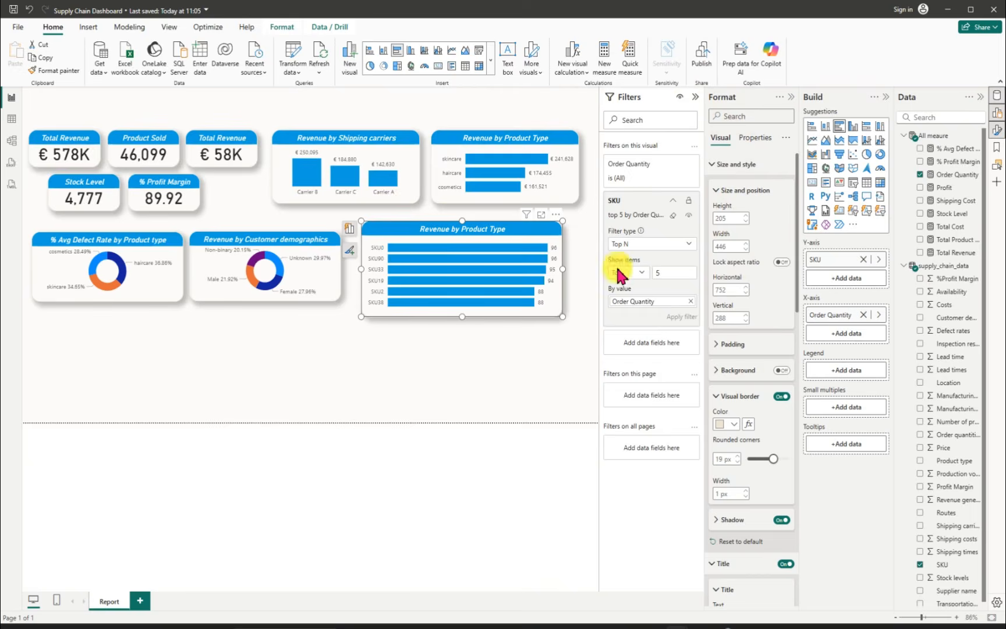
{"action": "left_click", "coordinate": [669, 272]}
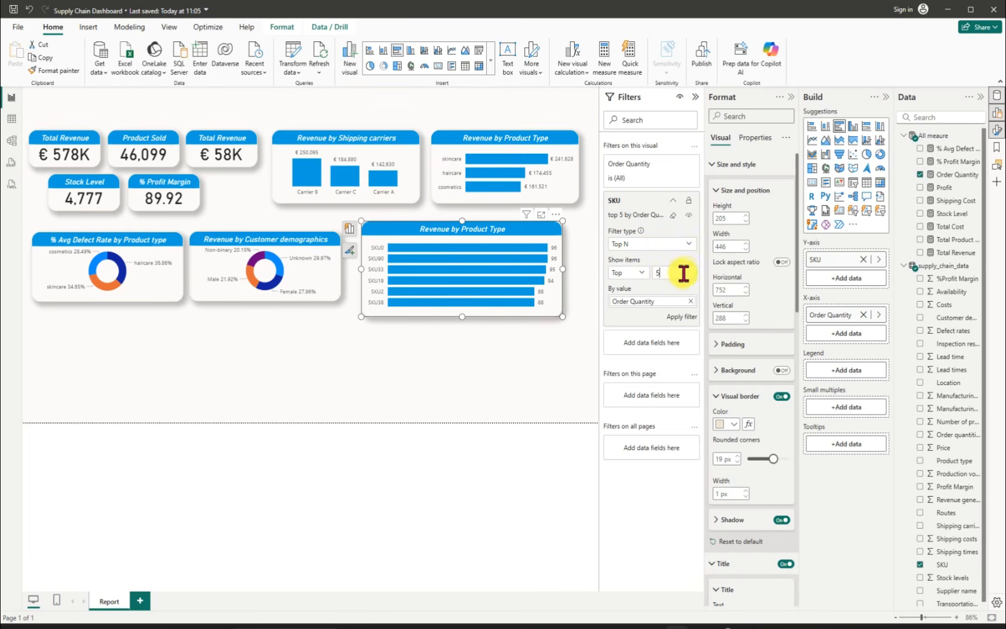
{"action": "left_click", "coordinate": [682, 316]}
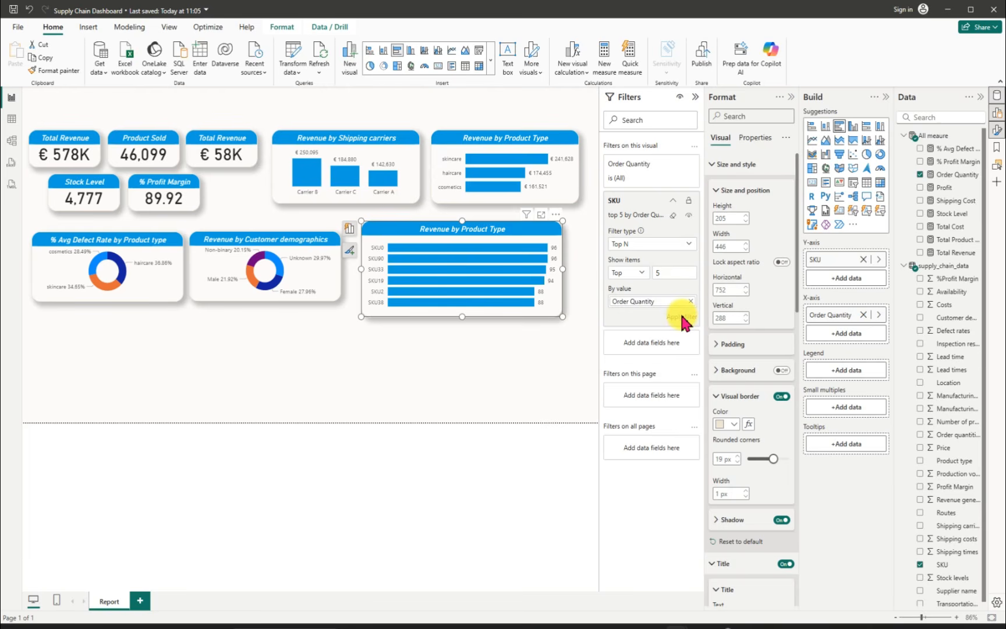
{"action": "left_click", "coordinate": [557, 343]}
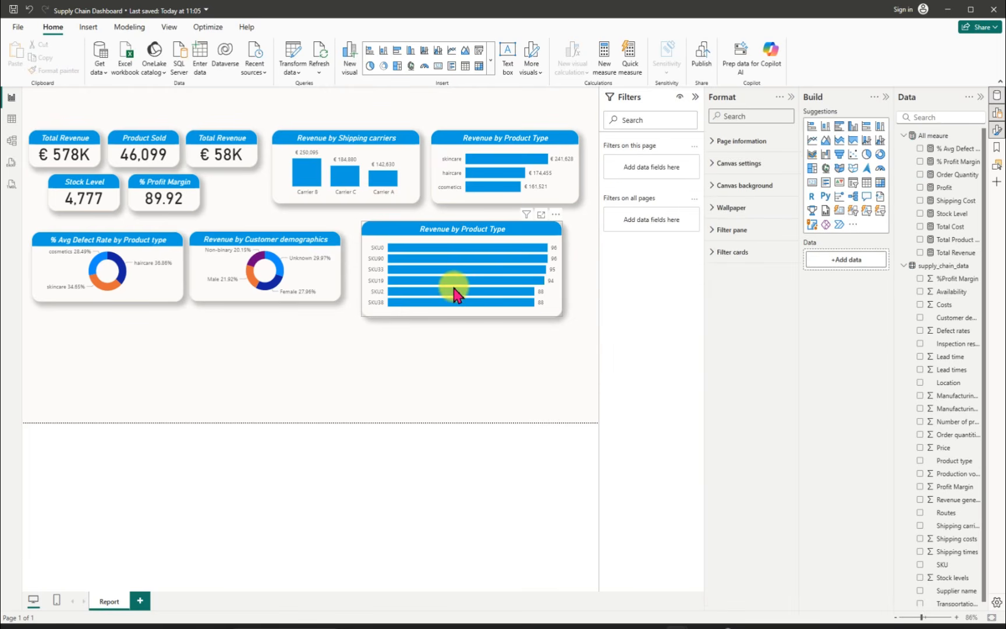
{"action": "left_click", "coordinate": [693, 96]}
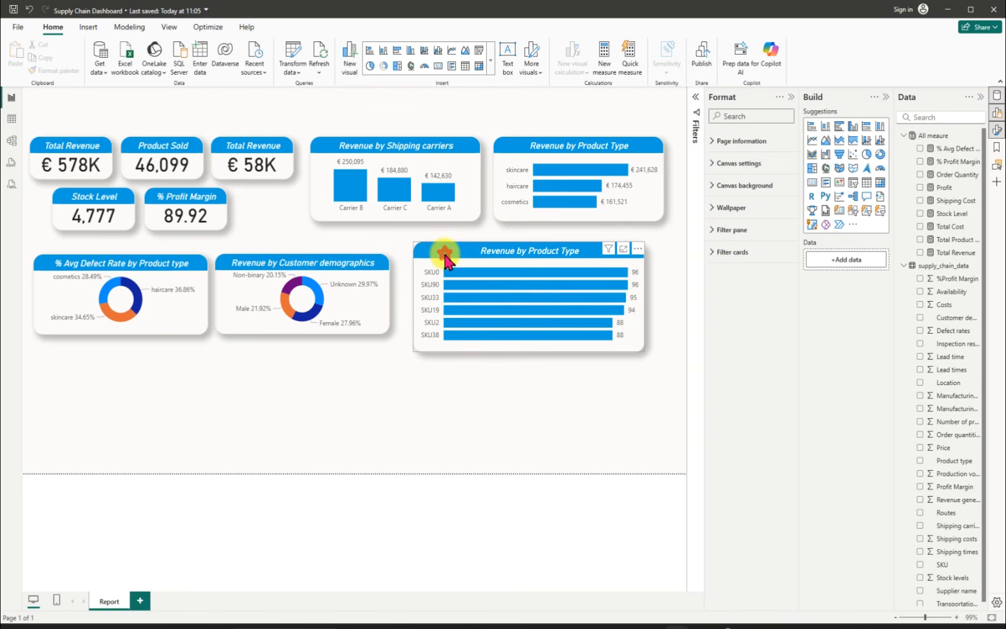
Step: Extend both donut charts upward to a vertical position of 288 and widen the Customer demographics one to about 368
{"action": "left_click", "coordinate": [275, 262]}
{"action": "left_click_drag", "start_coordinate": [299, 251], "coordinate": [307, 241]}
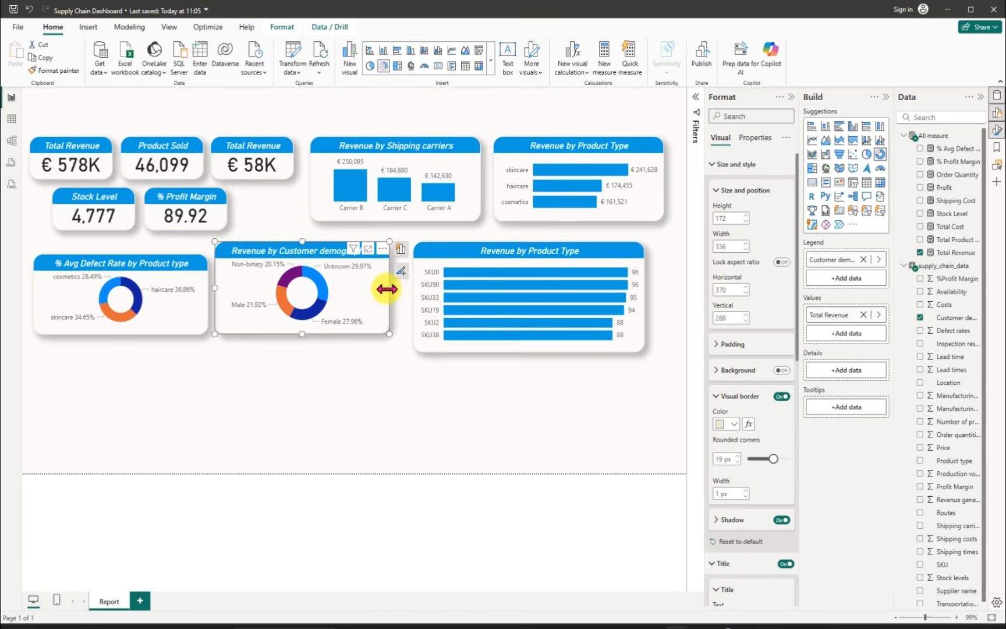
{"action": "left_click_drag", "start_coordinate": [389, 287], "coordinate": [405, 285]}
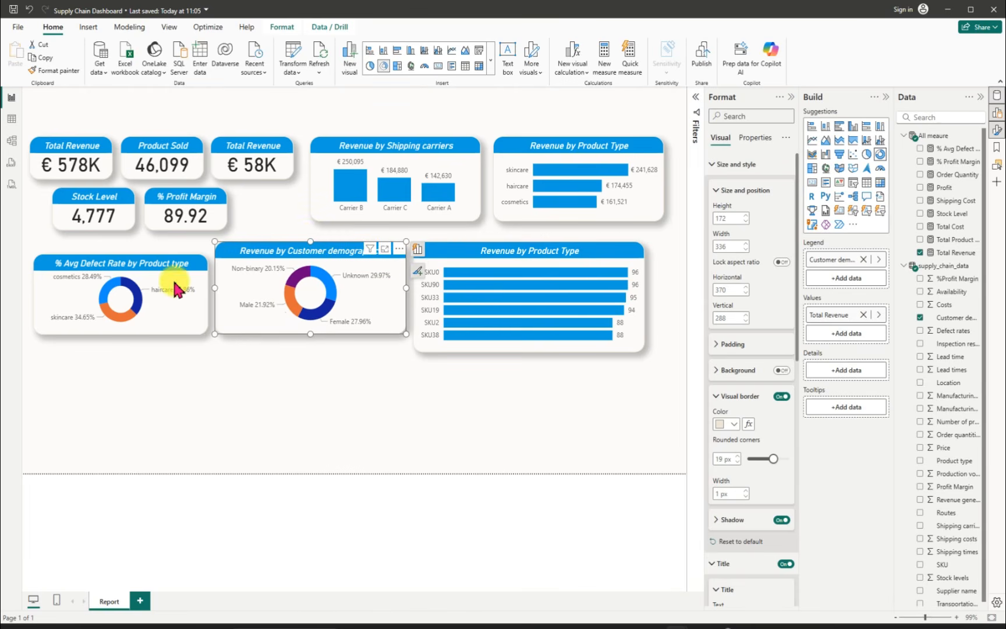
{"action": "left_click", "coordinate": [83, 265]}
{"action": "left_click_drag", "start_coordinate": [124, 262], "coordinate": [124, 247]}
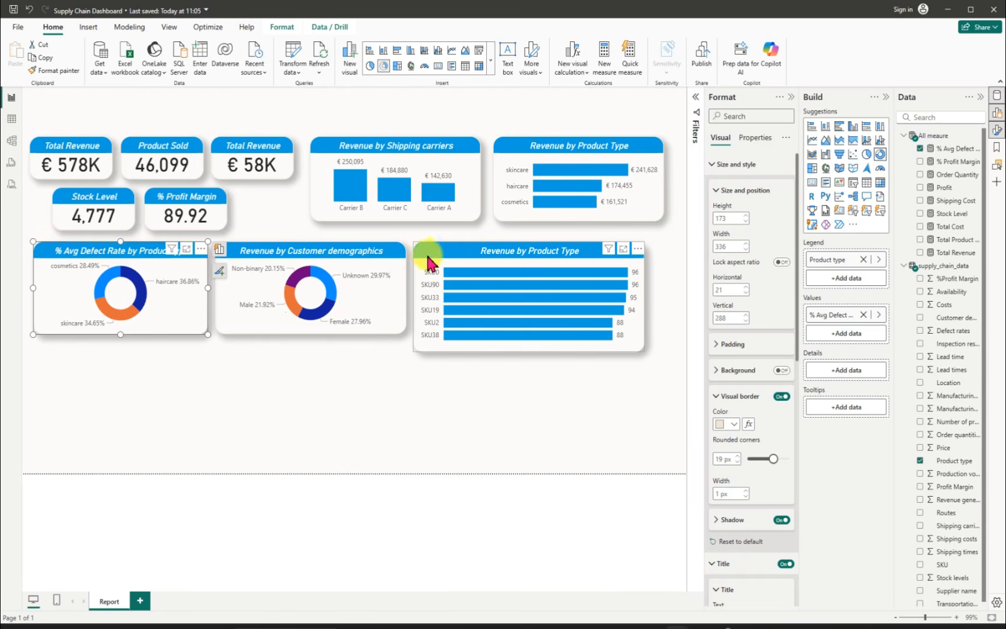
Step: Move the SKU bar chart right to a horizontal position of about 810 and heighten it to about 320
{"action": "mouse_move", "coordinate": [477, 256]}
{"action": "left_mouse_down"}
{"action": "mouse_move", "coordinate": [465, 254]}
{"action": "mouse_move", "coordinate": [463, 271]}
{"action": "left_mouse_up"}
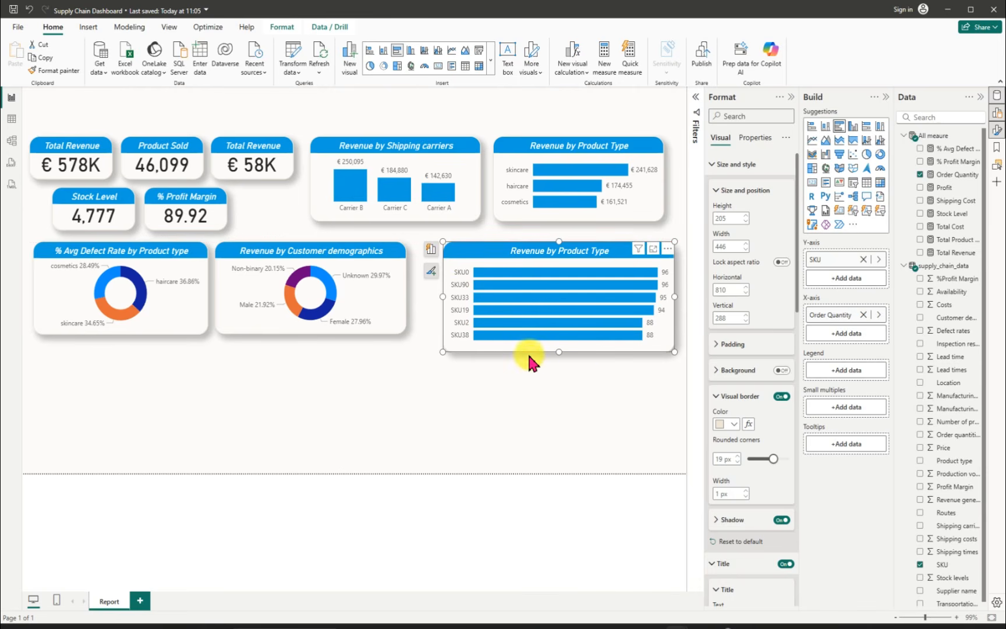
{"action": "left_click_drag", "start_coordinate": [559, 351], "coordinate": [560, 343]}
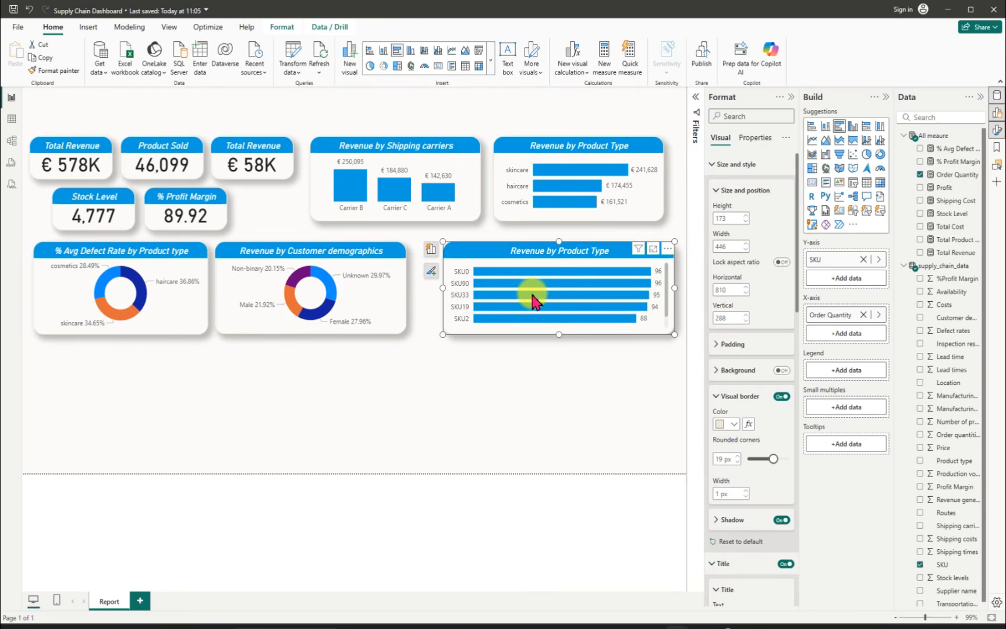
{"action": "mouse_move", "coordinate": [666, 290]}
{"action": "left_mouse_down"}
{"action": "mouse_move", "coordinate": [668, 315]}
{"action": "mouse_move", "coordinate": [662, 274]}
{"action": "left_mouse_up"}
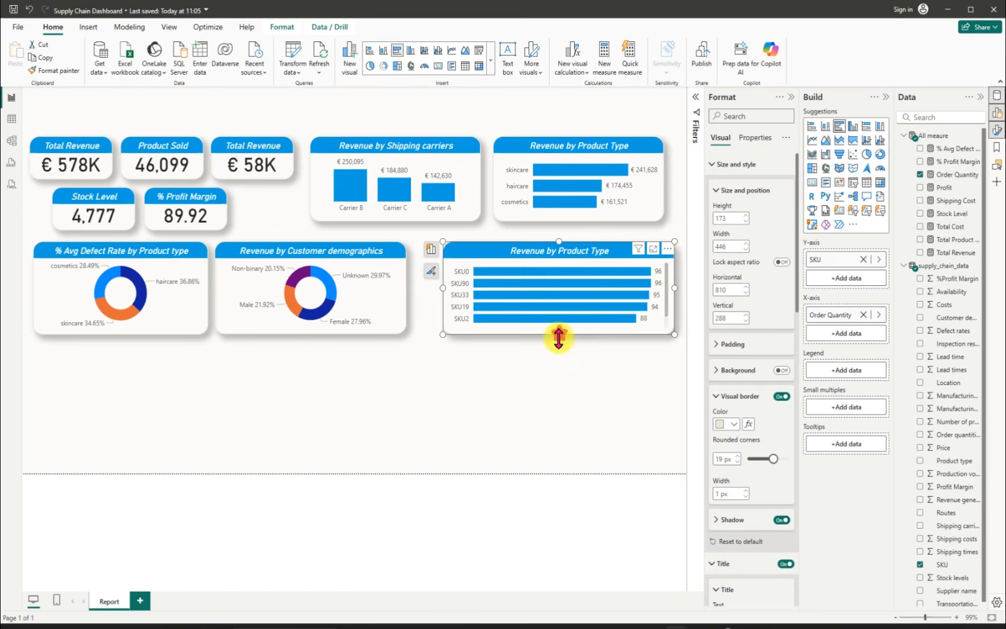
{"action": "left_click_drag", "start_coordinate": [558, 336], "coordinate": [554, 413]}
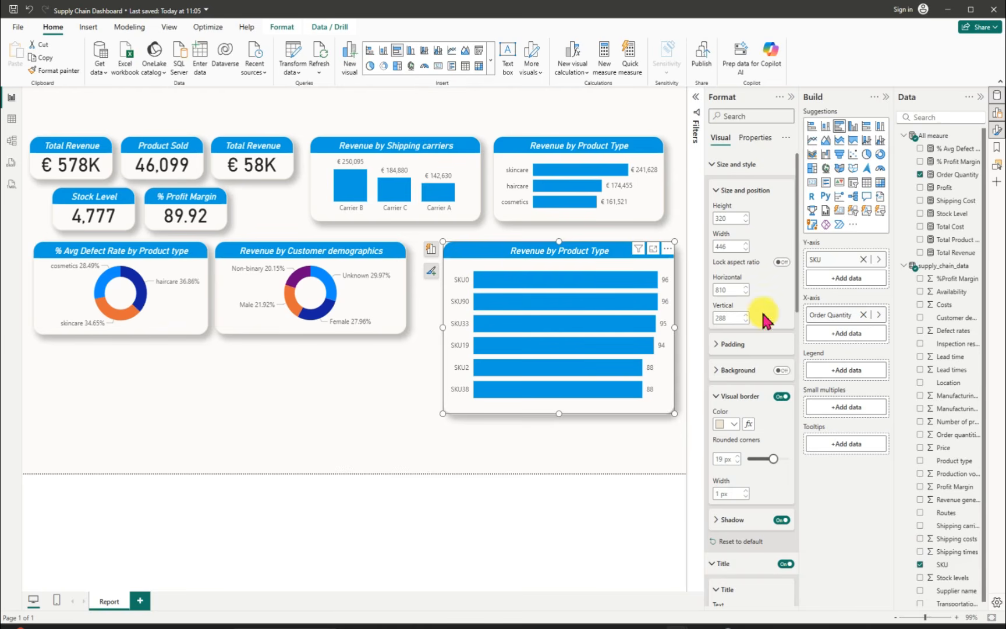
Step: Try to reapply the top 5 filter on SKU with Order Quantity as the ranking value
{"action": "left_click", "coordinate": [694, 102]}
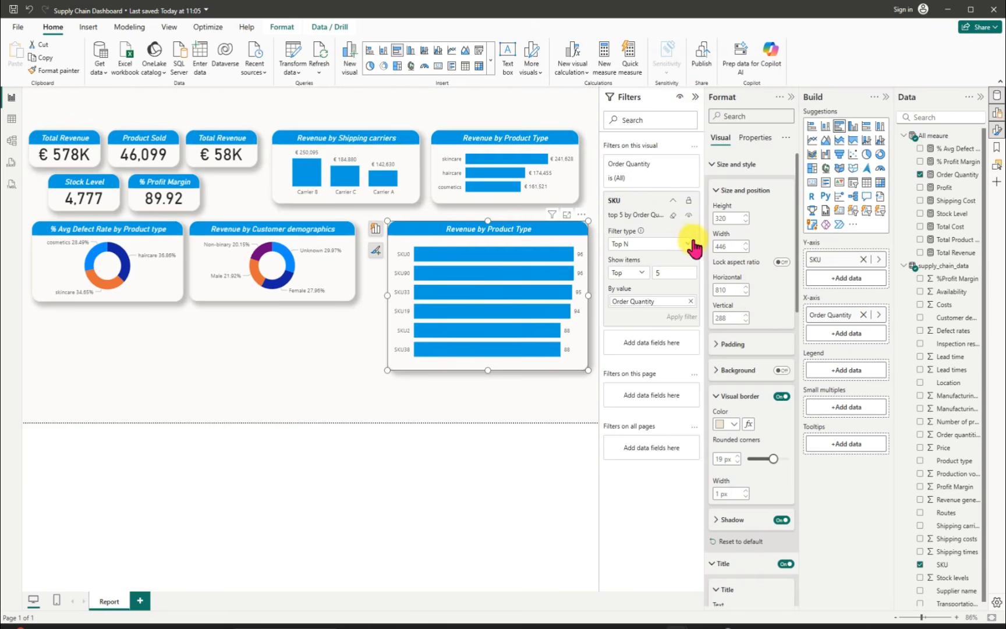
{"action": "left_click", "coordinate": [674, 165]}
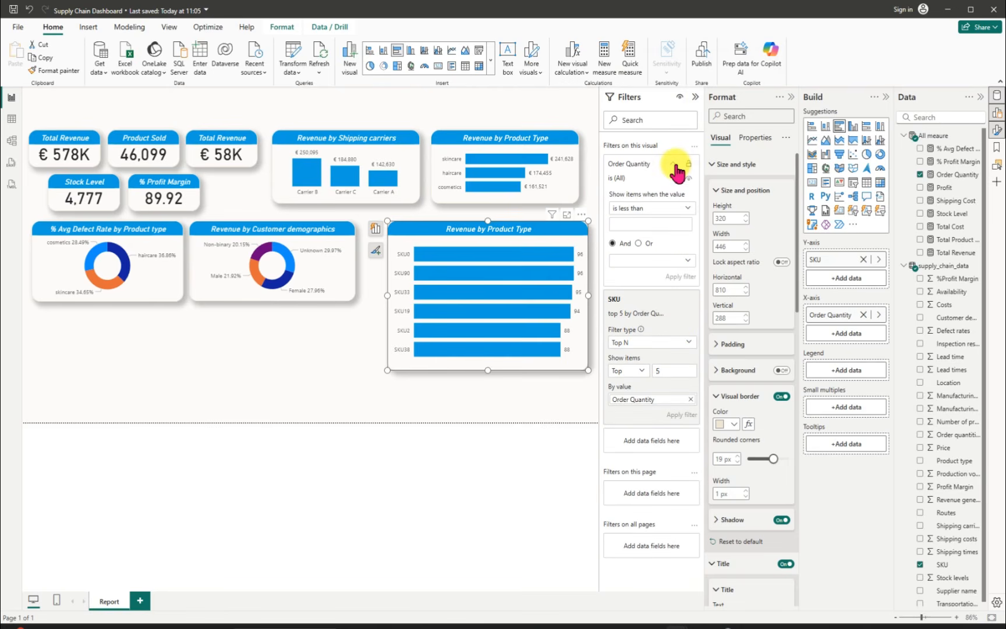
{"action": "left_click", "coordinate": [675, 167]}
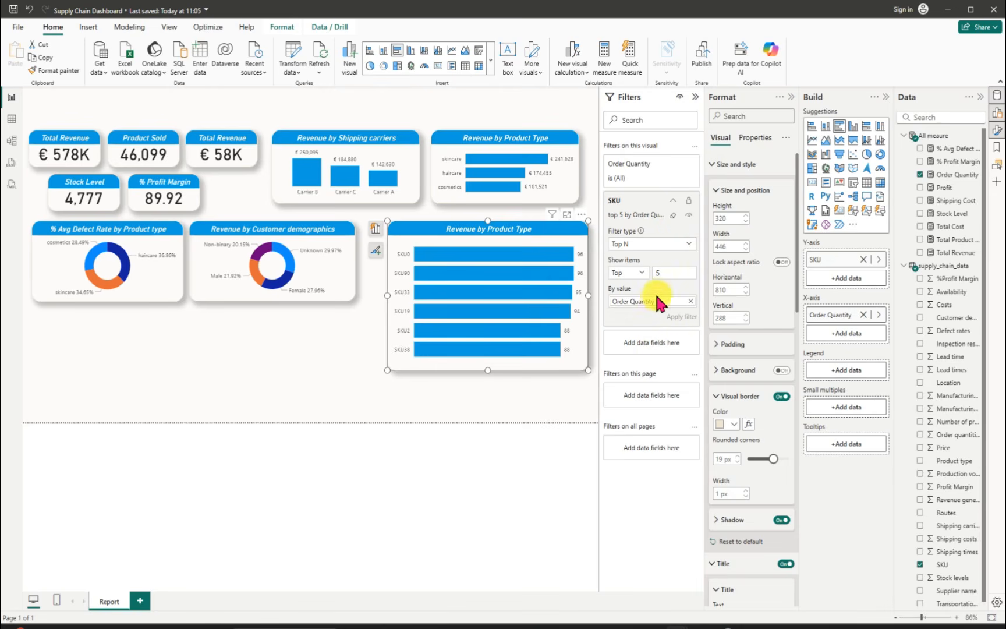
{"action": "left_click", "coordinate": [690, 301]}
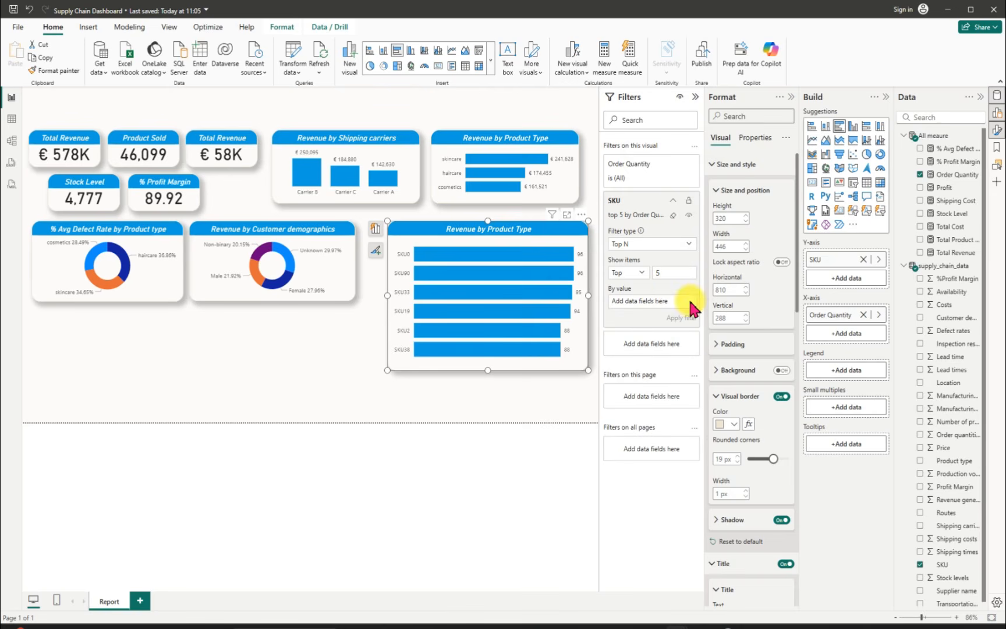
{"action": "left_click", "coordinate": [689, 245]}
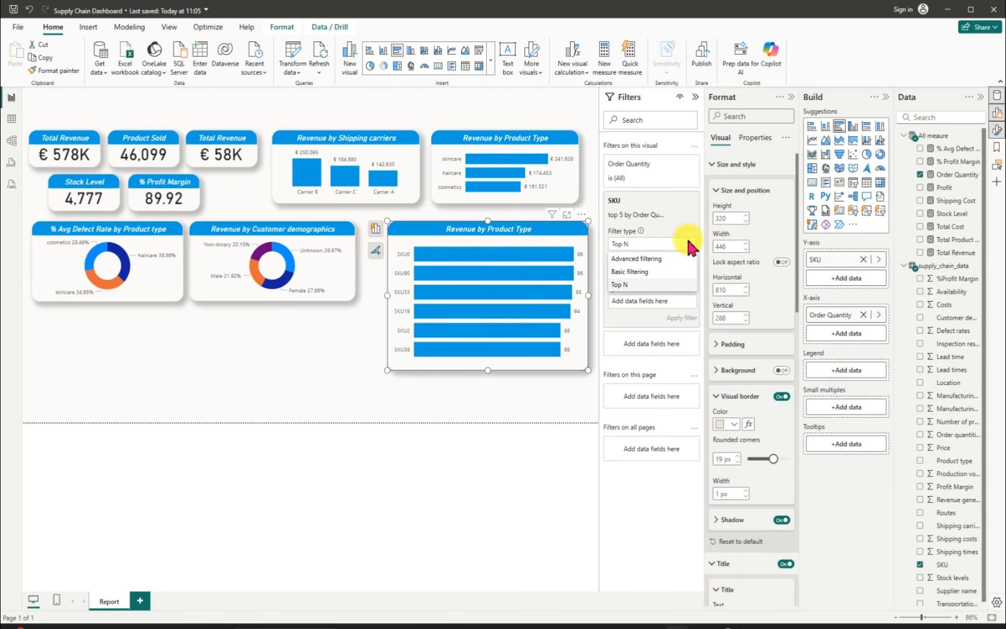
{"action": "left_click", "coordinate": [632, 285]}
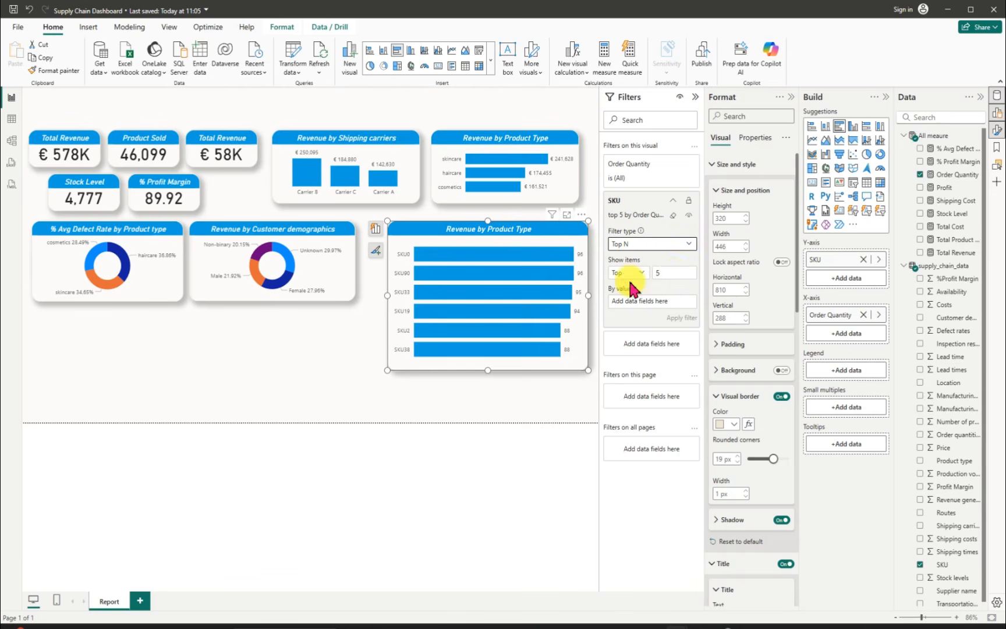
{"action": "left_click", "coordinate": [673, 272]}
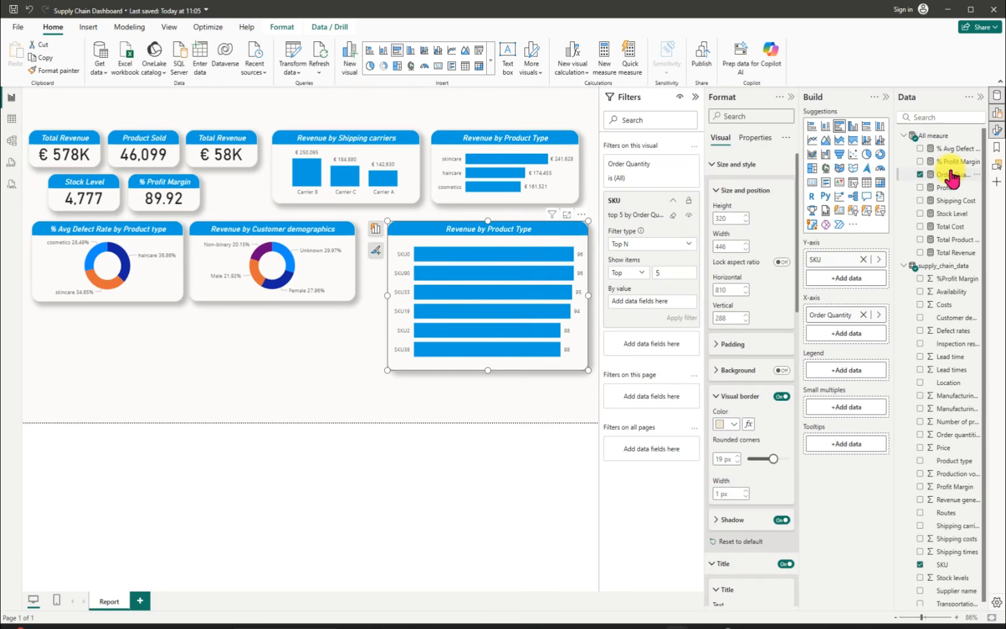
{"action": "left_click_drag", "start_coordinate": [951, 178], "coordinate": [655, 299]}
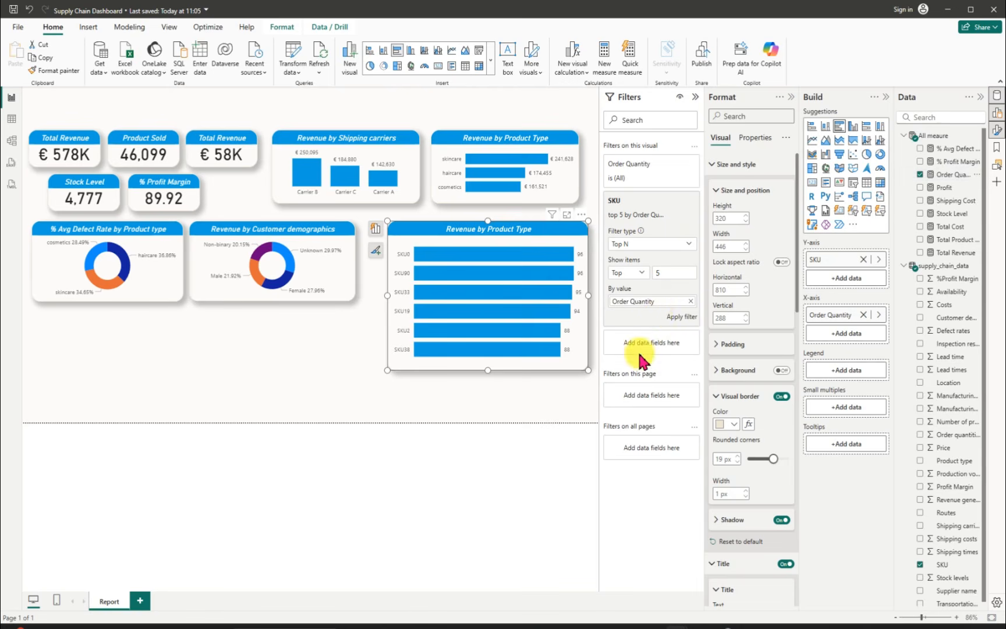
{"action": "left_click", "coordinate": [681, 318]}
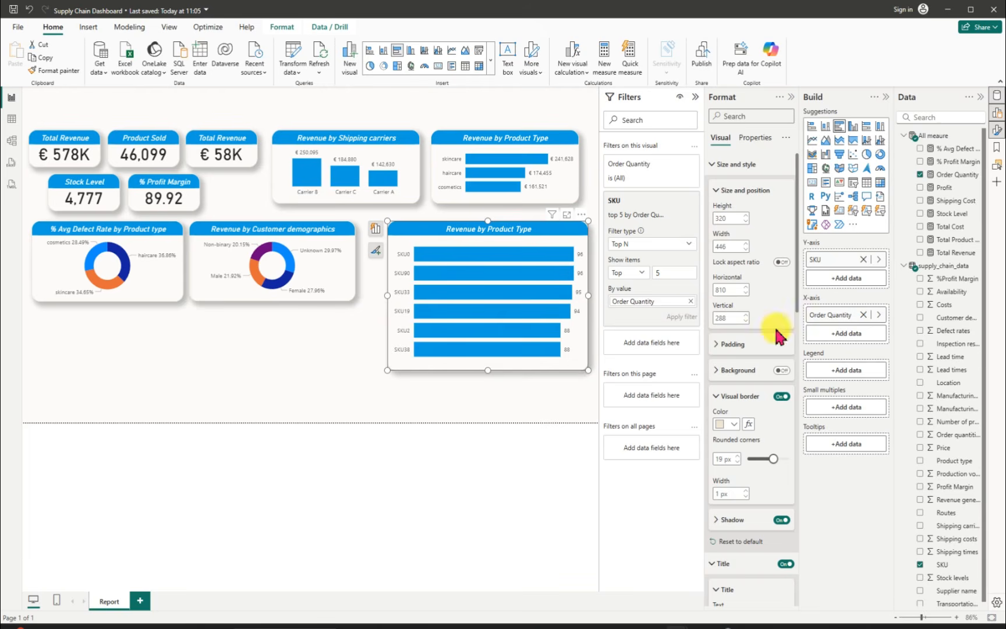
Step: Replace the ranking value of the SKU top 5 filter with Total Revenue and apply the filter
{"action": "left_click", "coordinate": [690, 304]}
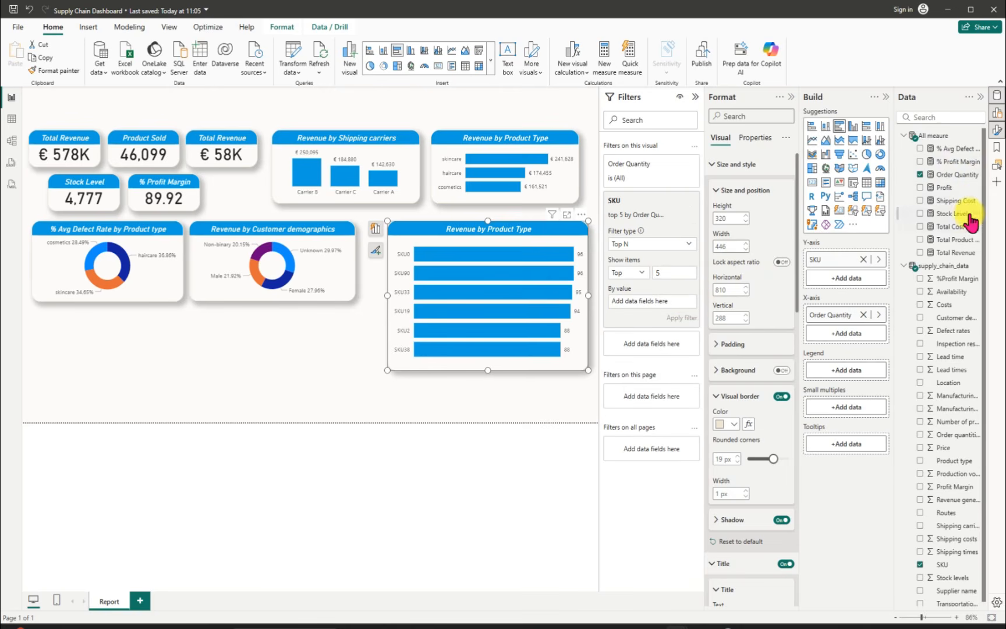
{"action": "left_click_drag", "start_coordinate": [958, 253], "coordinate": [657, 307]}
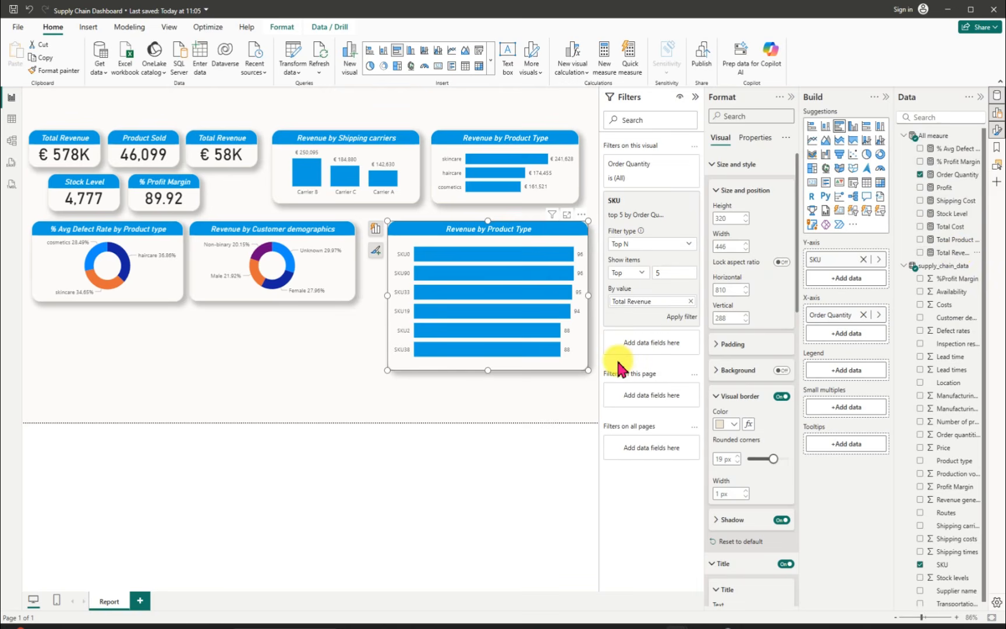
{"action": "left_click", "coordinate": [682, 318]}
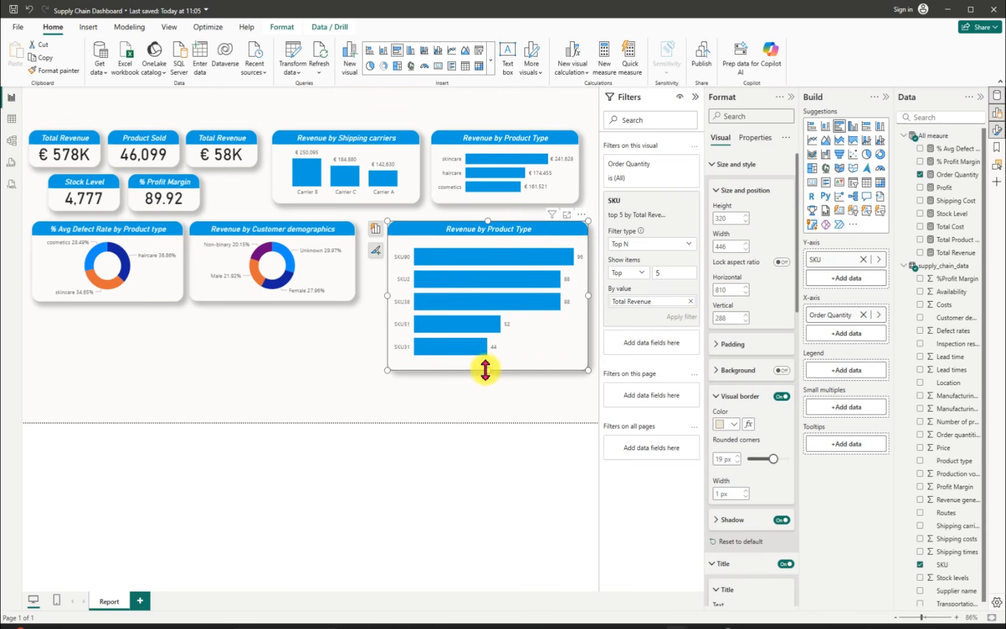
Step: Shrink the SKU bar chart to about 182 high and 389 wide
{"action": "left_click_drag", "start_coordinate": [488, 370], "coordinate": [489, 303]}
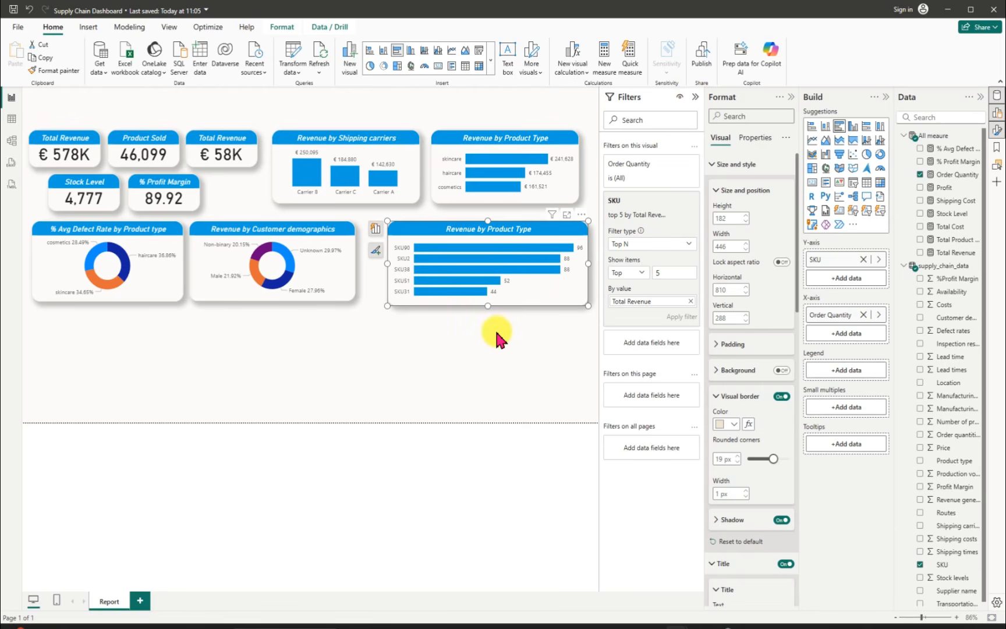
{"action": "left_click", "coordinate": [695, 98]}
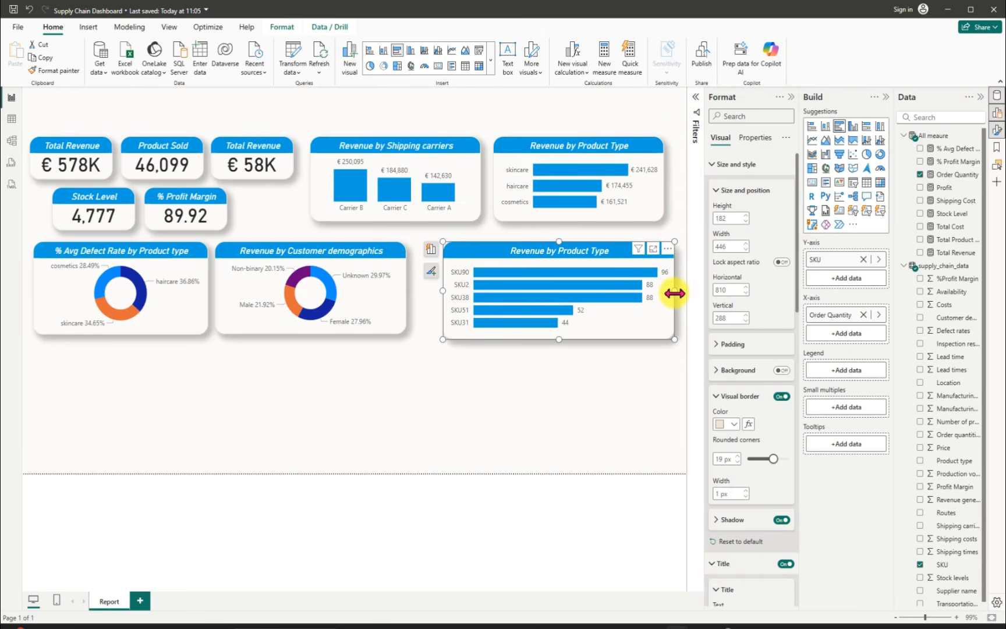
{"action": "left_click_drag", "start_coordinate": [675, 293], "coordinate": [642, 281]}
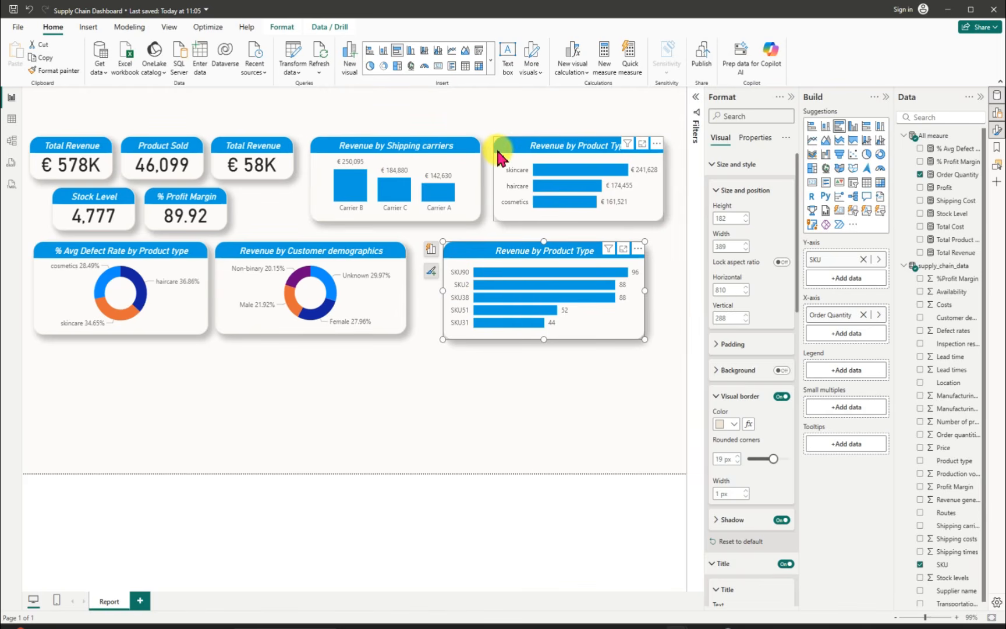
Step: Widen the upper Revenue by Product Type chart to about 352 and the Revenue by Shipping carriers chart to about 342
{"action": "left_click", "coordinate": [661, 181]}
{"action": "left_click_drag", "start_coordinate": [661, 181], "coordinate": [675, 180]}
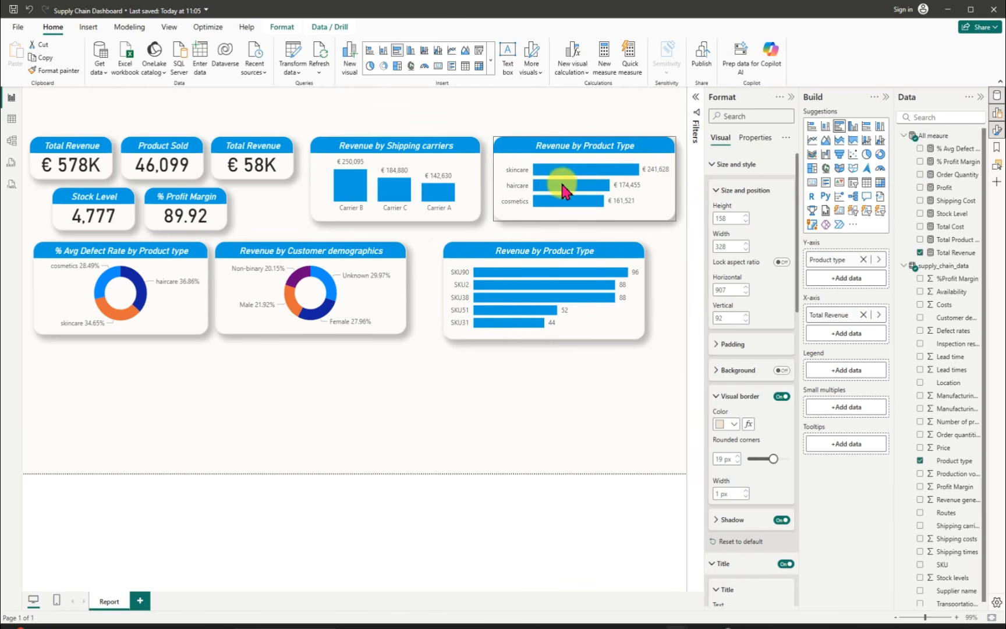
{"action": "left_click", "coordinate": [326, 146]}
{"action": "left_click_drag", "start_coordinate": [480, 177], "coordinate": [488, 181]}
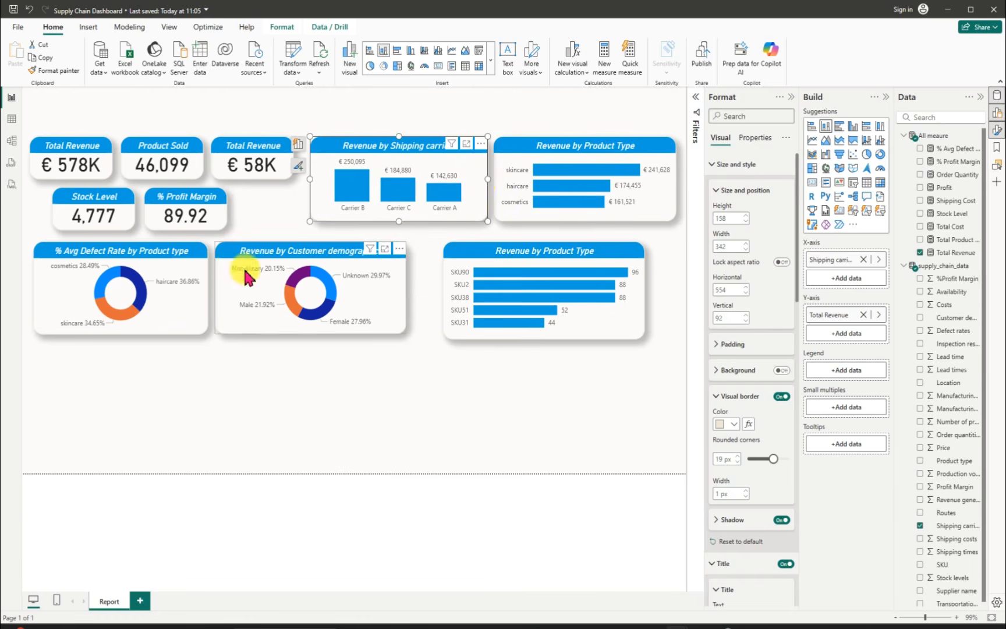
Step: Move the Customer demographics donut chart to a horizontal position of about 410 and widen the SKU bar chart to about 431
{"action": "left_click_drag", "start_coordinate": [234, 262], "coordinate": [254, 258]}
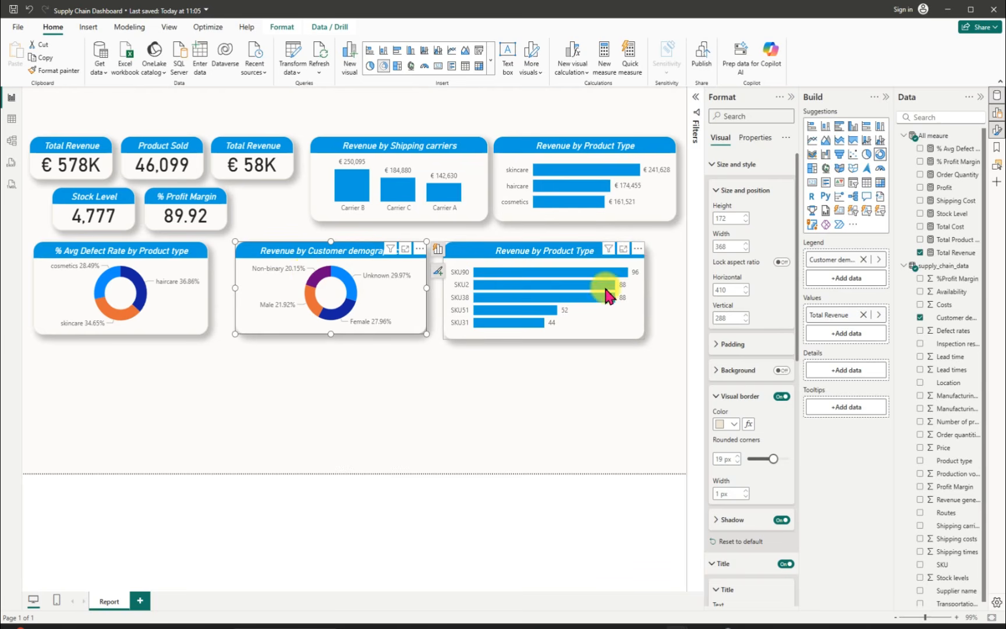
{"action": "left_click", "coordinate": [642, 293]}
{"action": "left_click_drag", "start_coordinate": [645, 288], "coordinate": [669, 290]}
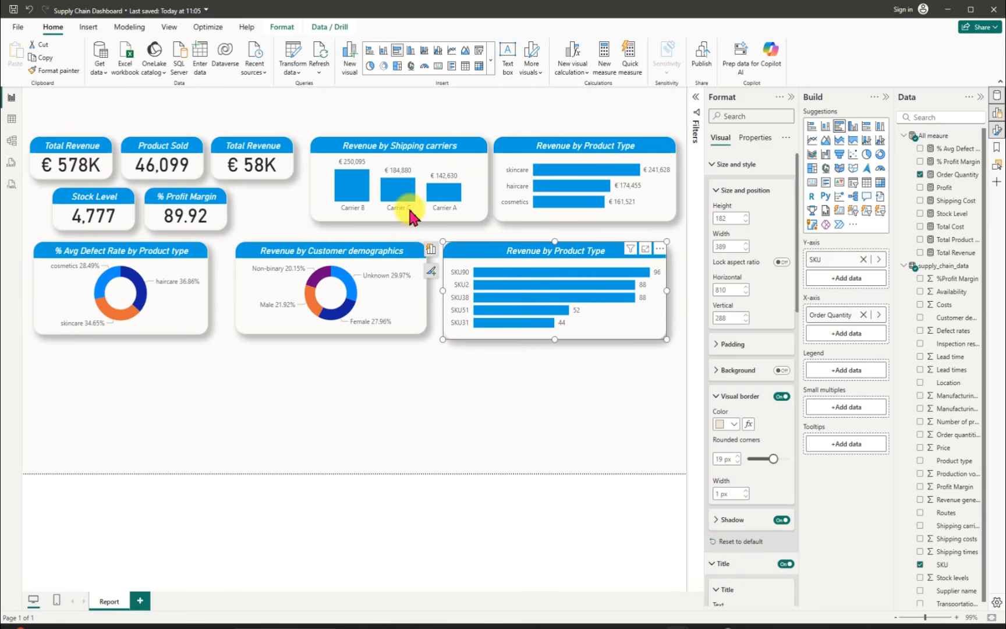
Step: Shift the Shipping carriers chart to a horizontal position of about 541 and narrow the SKU chart to about 408, starting at 833
{"action": "left_click_drag", "start_coordinate": [324, 160], "coordinate": [322, 159]}
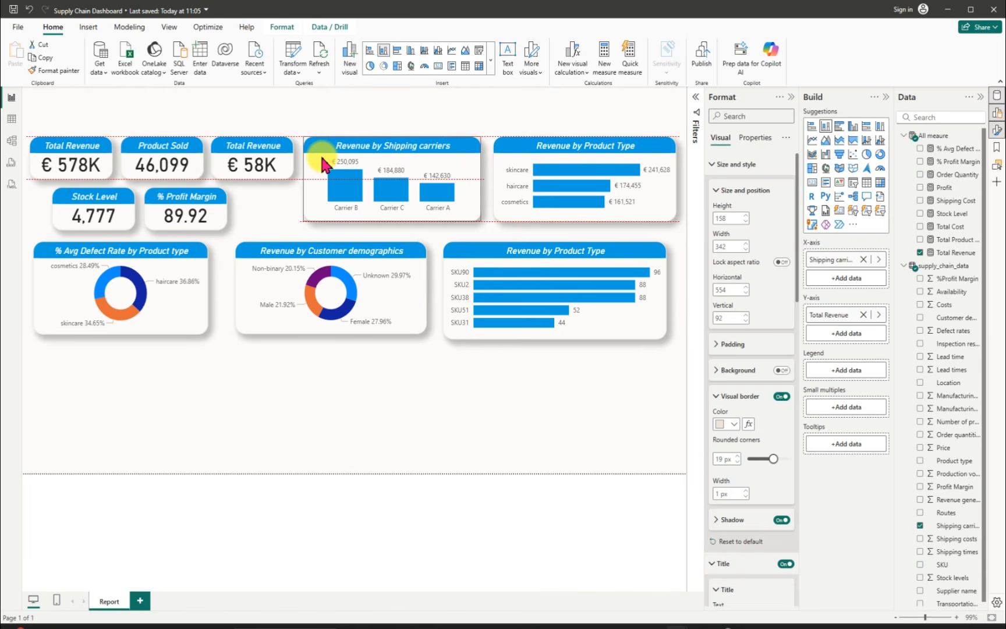
{"action": "left_click_drag", "start_coordinate": [324, 165], "coordinate": [322, 166]}
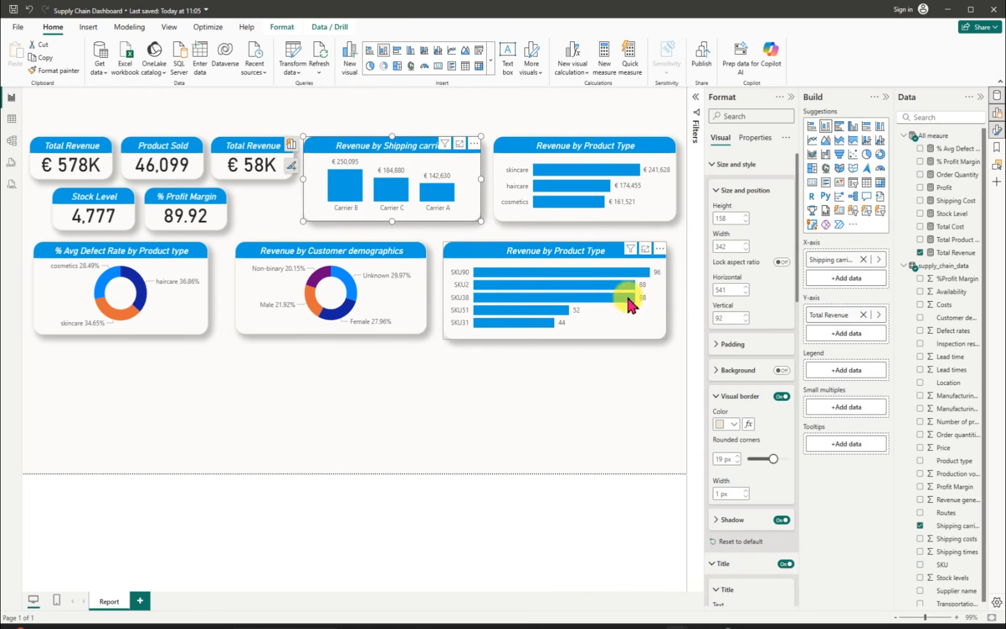
{"action": "left_click", "coordinate": [471, 307]}
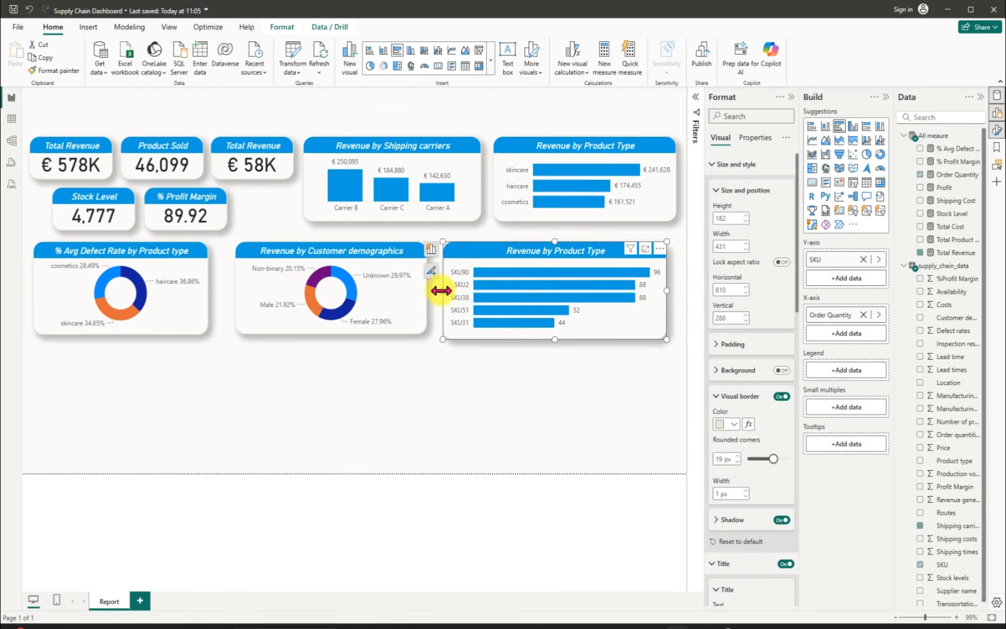
{"action": "left_click_drag", "start_coordinate": [441, 287], "coordinate": [453, 289]}
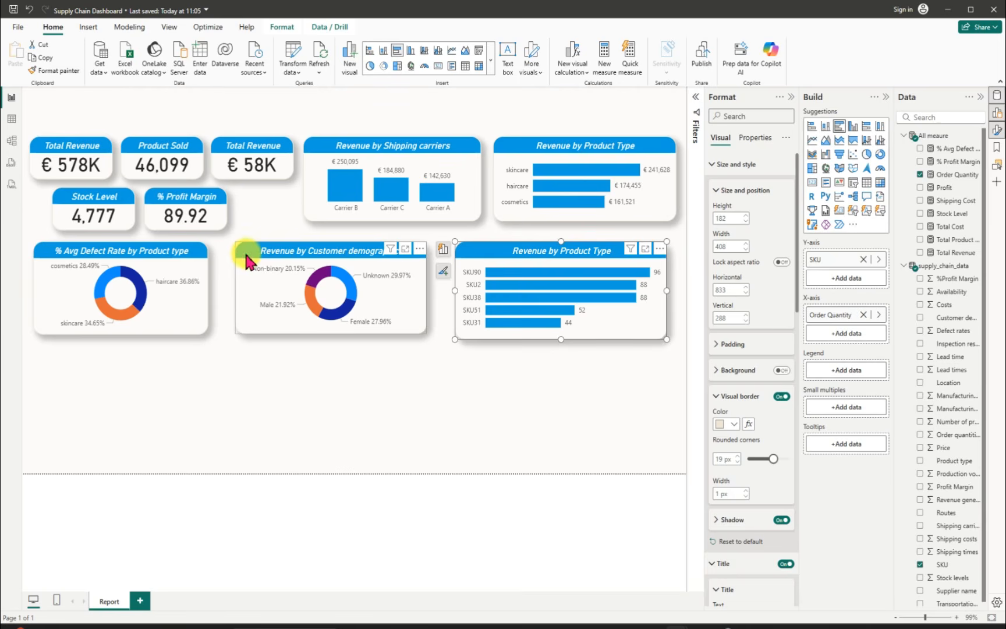
Step: Align the SKU chart's lower edge with the donut charts and its right edge with the Product Type chart above, and save the report
{"action": "left_click", "coordinate": [337, 331]}
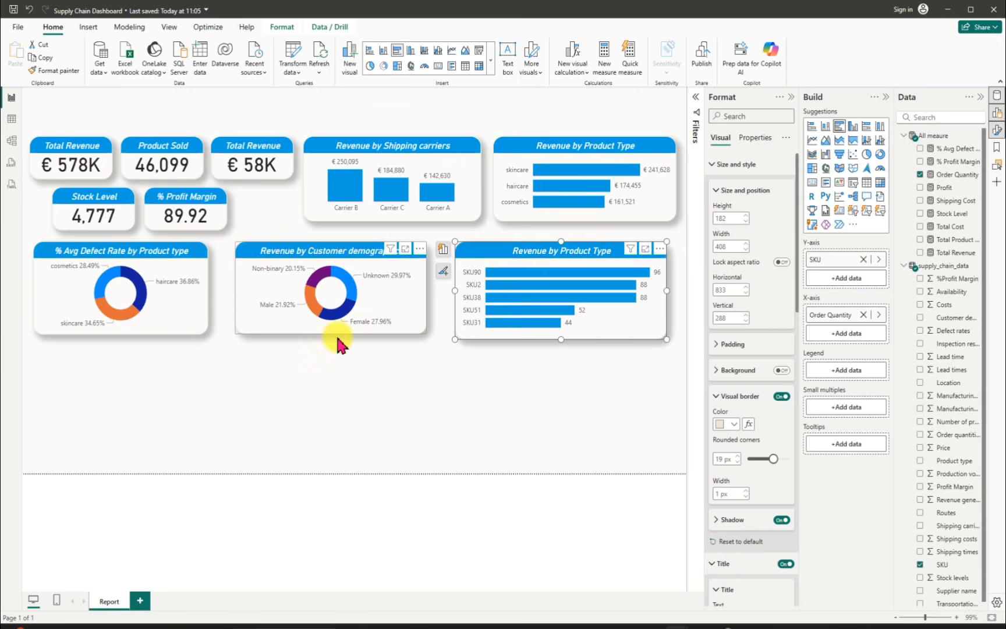
{"action": "left_click", "coordinate": [423, 390]}
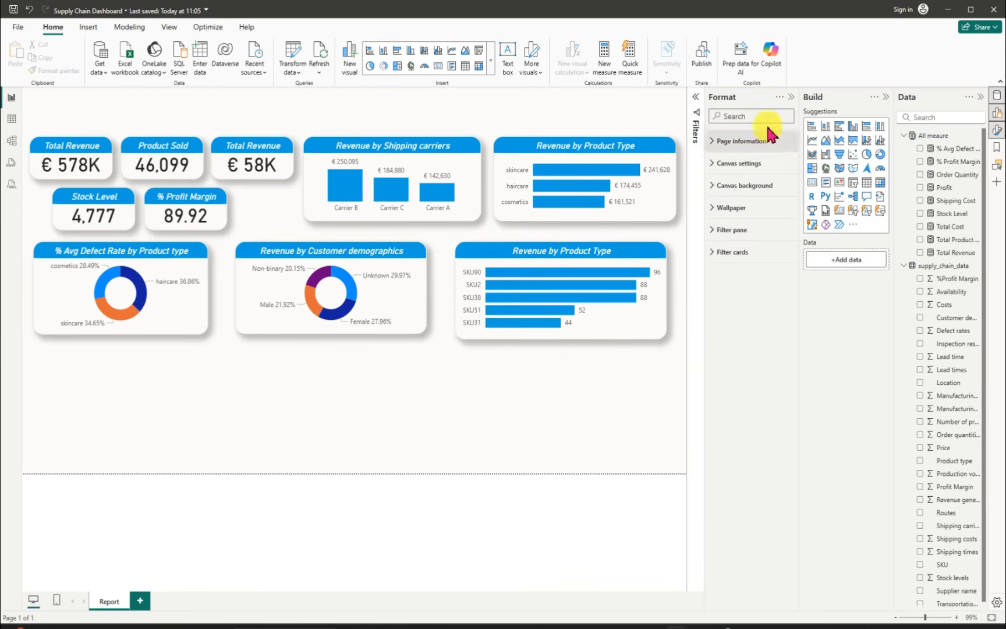
{"action": "left_click", "coordinate": [791, 97]}
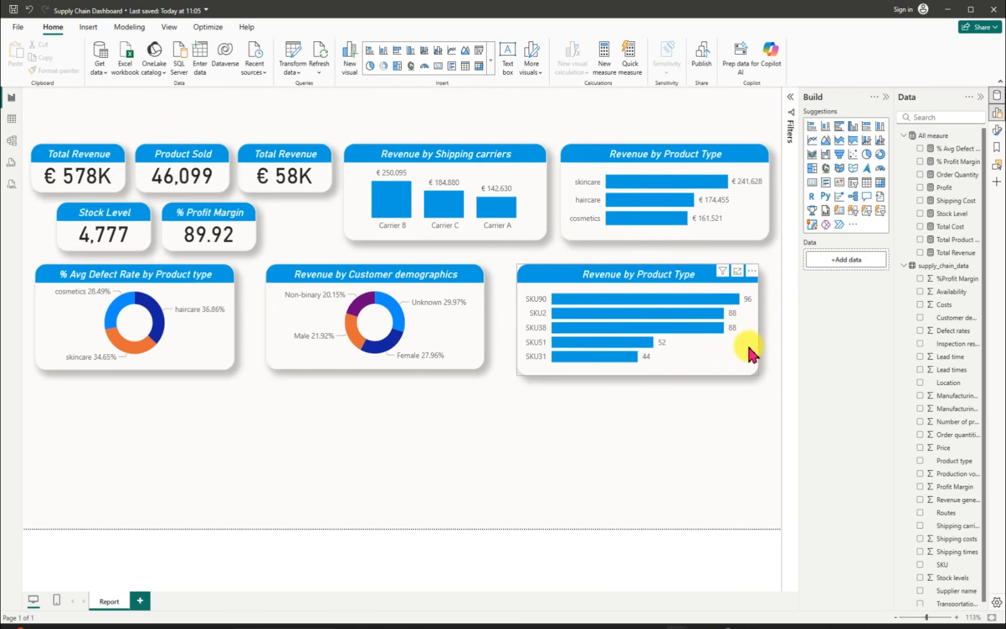
{"action": "left_click", "coordinate": [640, 369]}
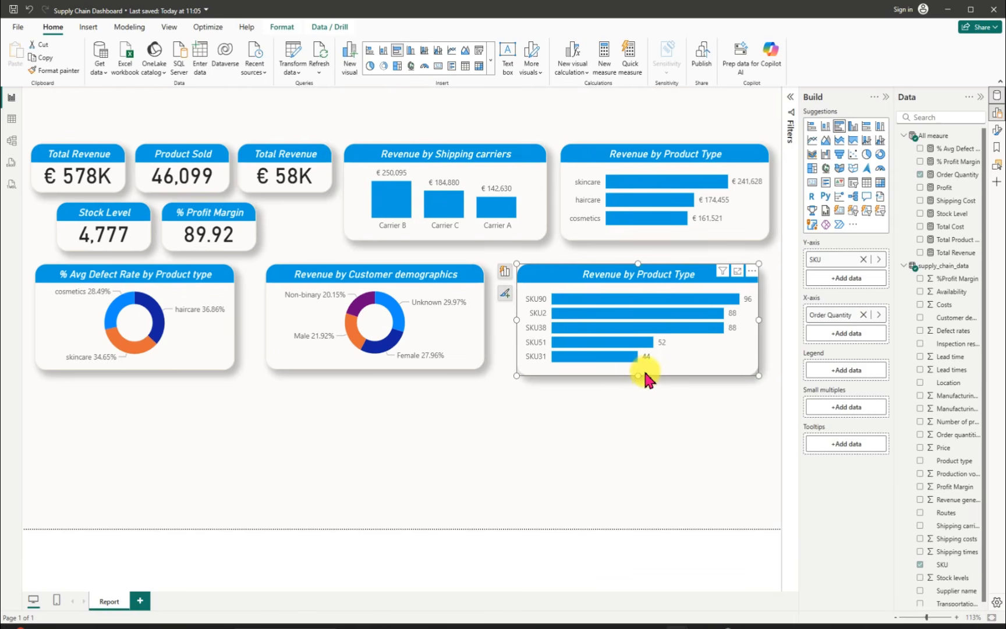
{"action": "left_click_drag", "start_coordinate": [640, 376], "coordinate": [644, 369]}
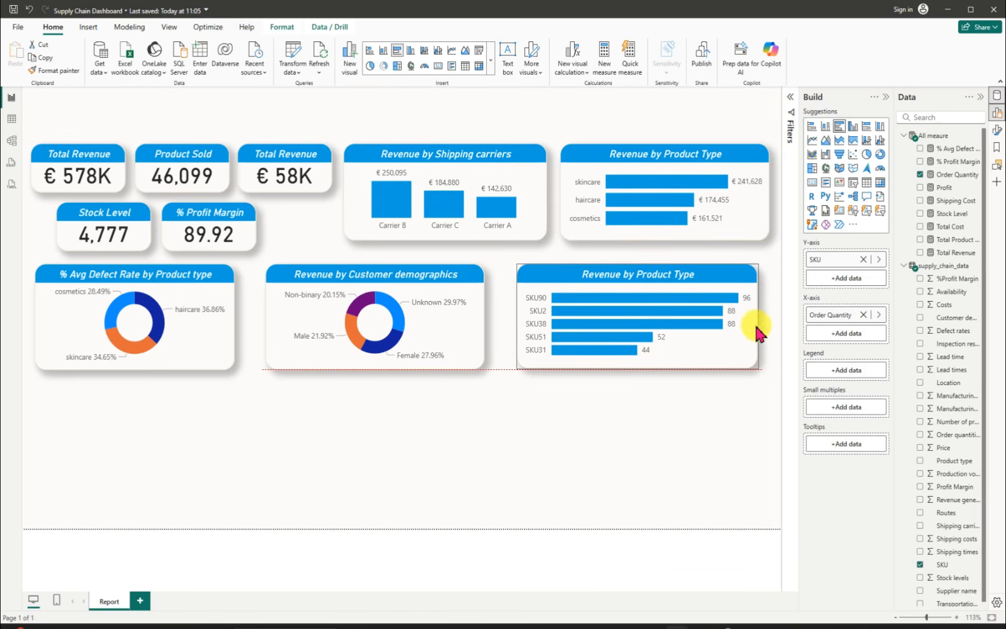
{"action": "left_click_drag", "start_coordinate": [758, 319], "coordinate": [768, 319]}
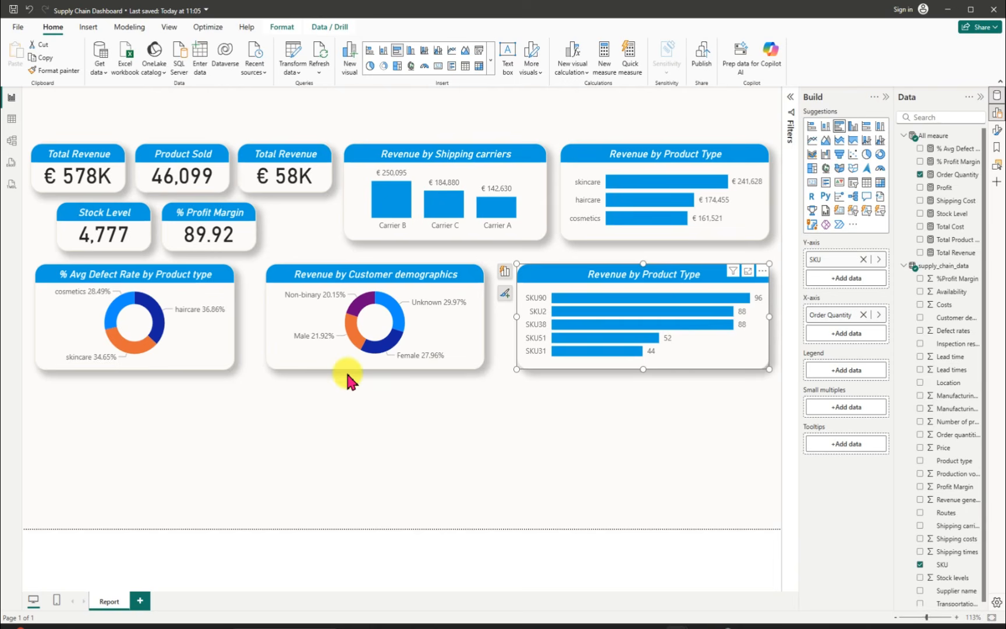
{"action": "left_click", "coordinate": [14, 9]}
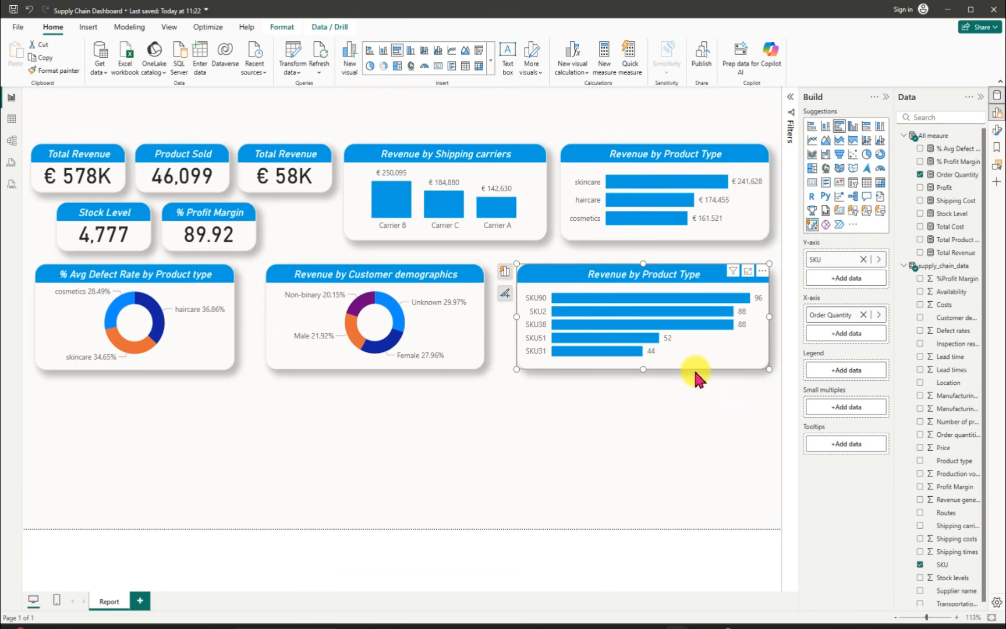
Step: Insert a scatter chart beneath the % Avg Defect Rate donut chart and fit it to nearly the donut chart's width
{"action": "left_click", "coordinate": [647, 395]}
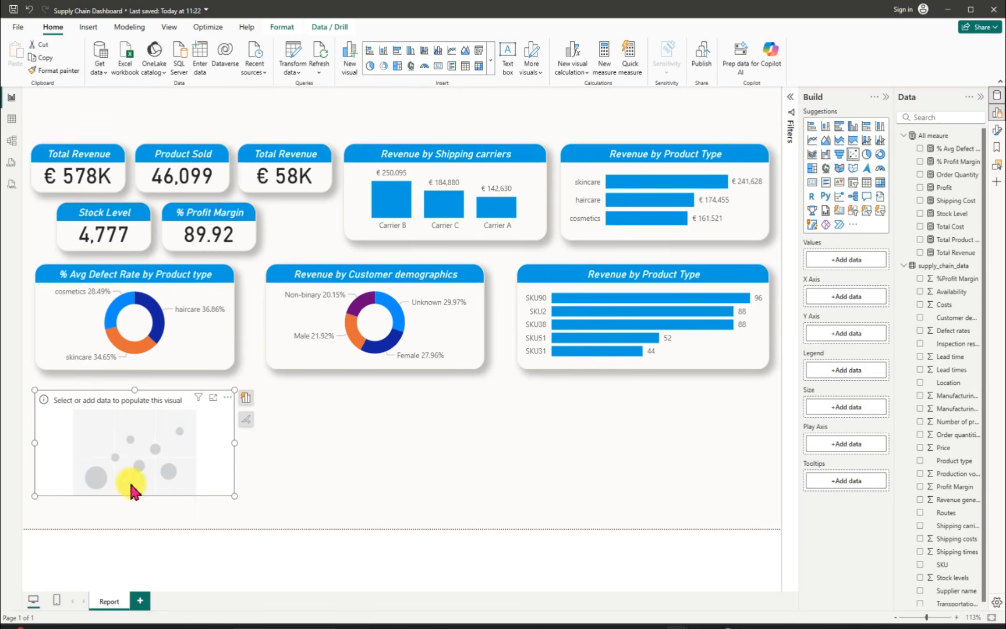
{"action": "left_click_drag", "start_coordinate": [134, 496], "coordinate": [135, 504]}
{"action": "mouse_move", "coordinate": [114, 463]}
{"action": "left_mouse_down"}
{"action": "mouse_move", "coordinate": [115, 443]}
{"action": "mouse_move", "coordinate": [117, 455]}
{"action": "left_mouse_up"}
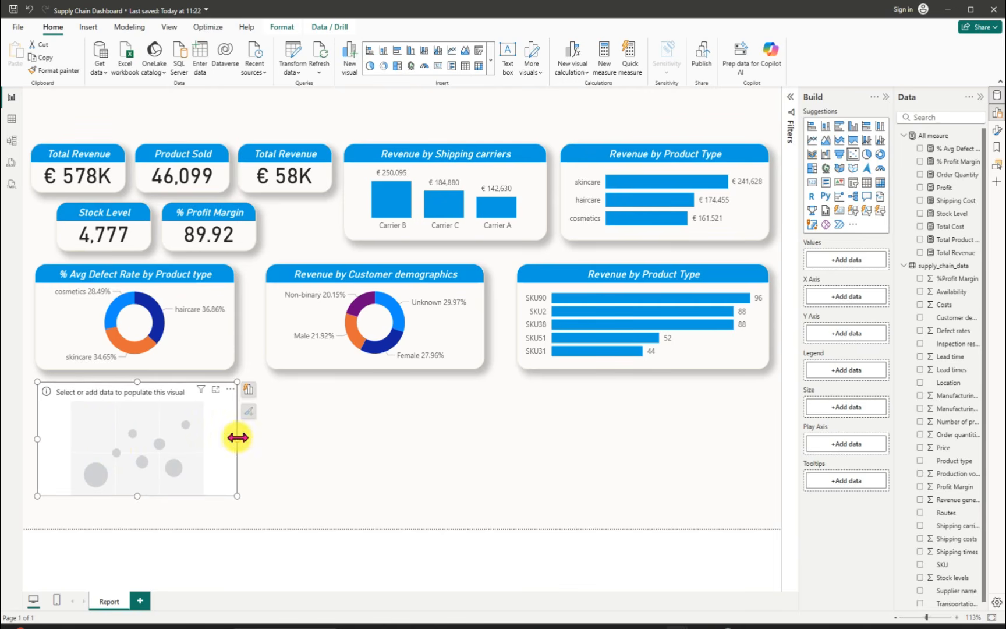
{"action": "left_click_drag", "start_coordinate": [236, 439], "coordinate": [230, 439]}
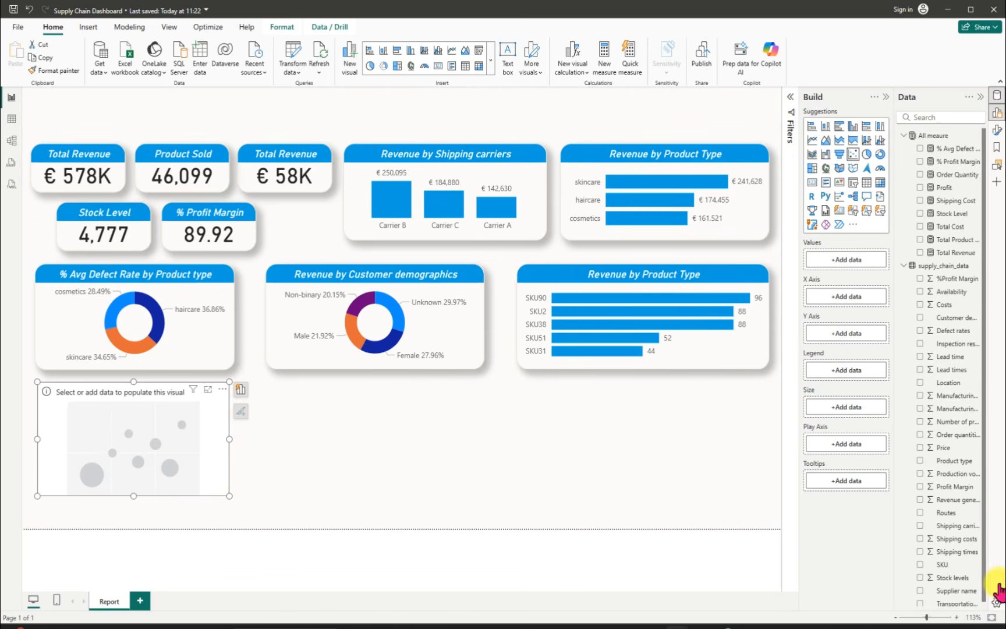
Step: Assign Total Product Sold to the empty scatter chart's X axis and Price from supply_chain_data to its Y axis
{"action": "left_click", "coordinate": [920, 240]}
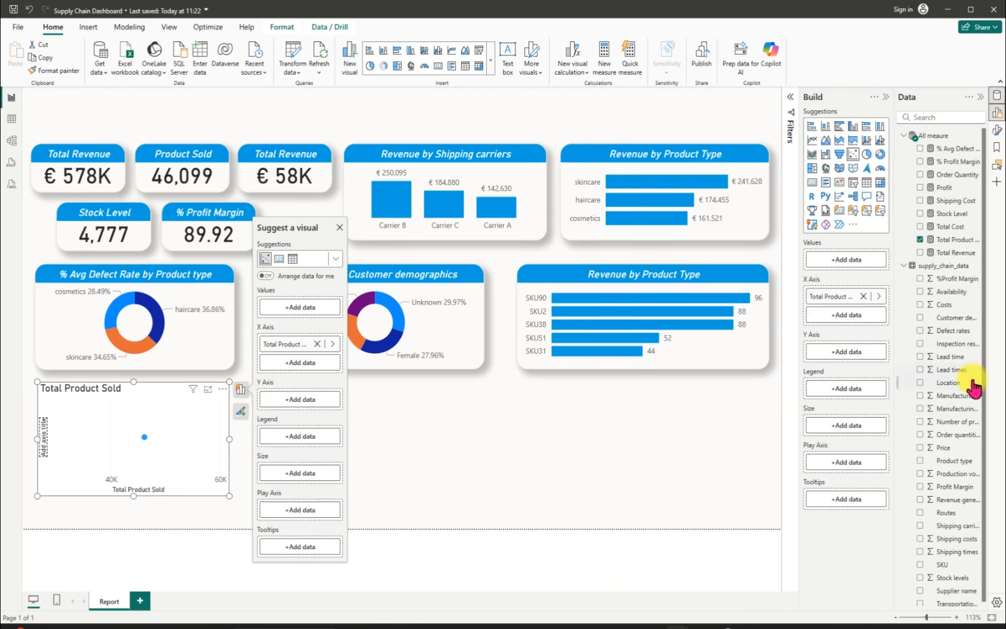
{"action": "scroll", "coordinate": [984, 402], "scroll_direction": "down", "scroll_amount": 1}
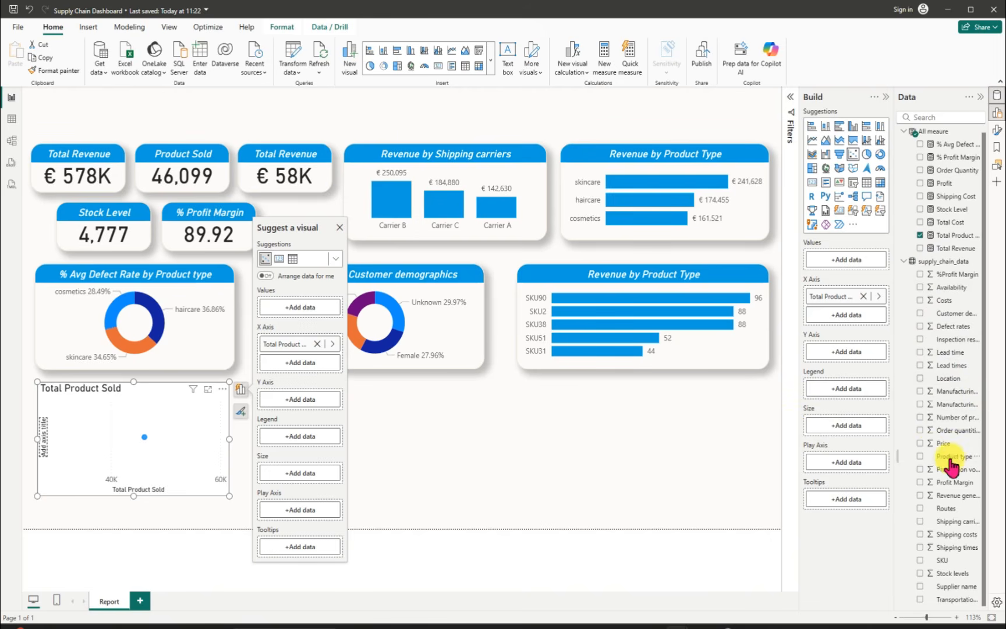
{"action": "left_click", "coordinate": [920, 444]}
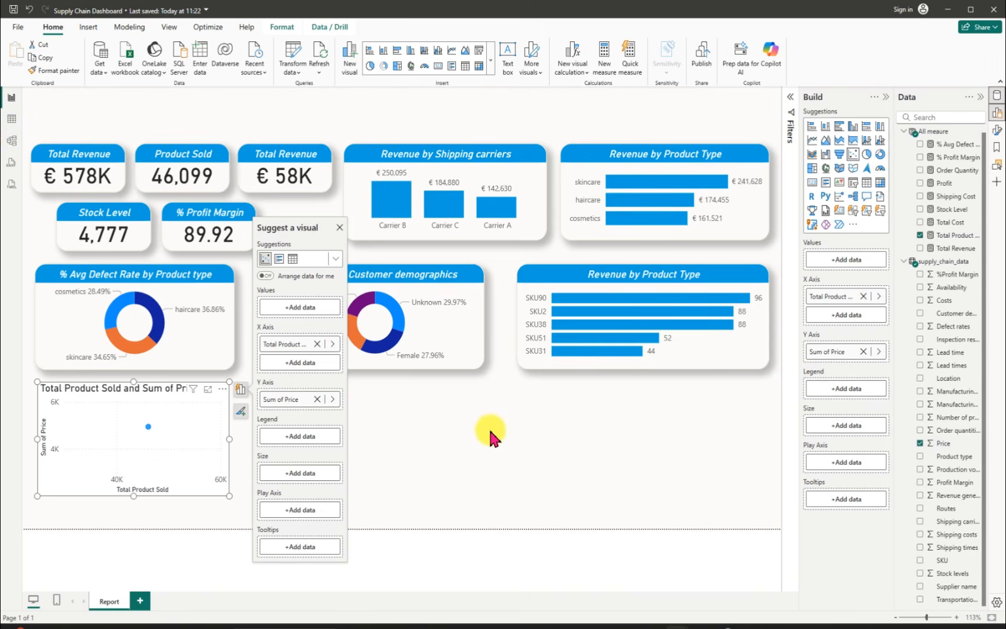
Step: Add the SKU field from supply_chain_data to the scatter chart's Values
{"action": "left_click", "coordinate": [299, 307]}
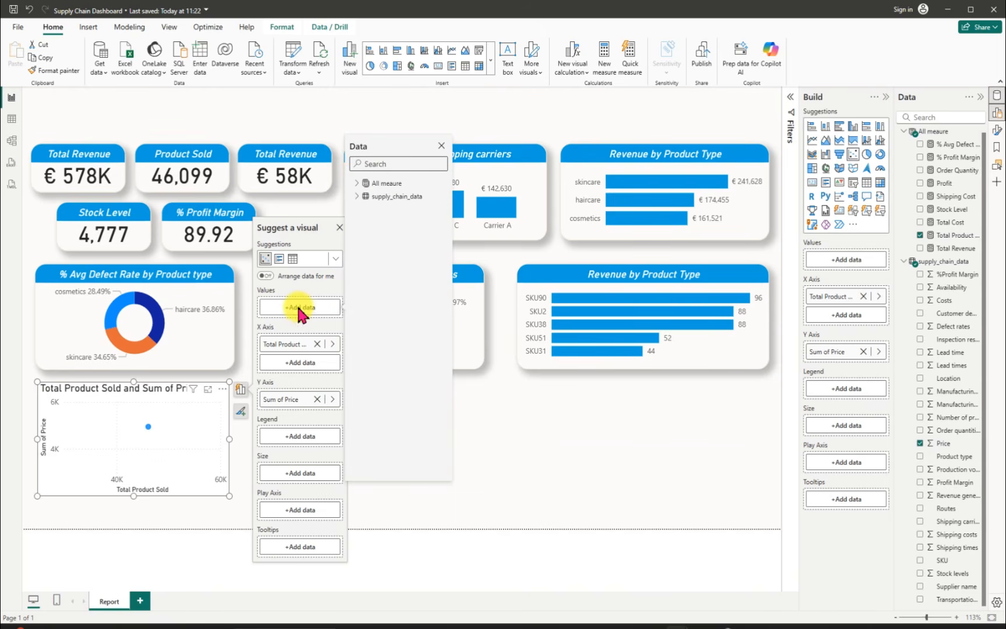
{"action": "left_click", "coordinate": [357, 197]}
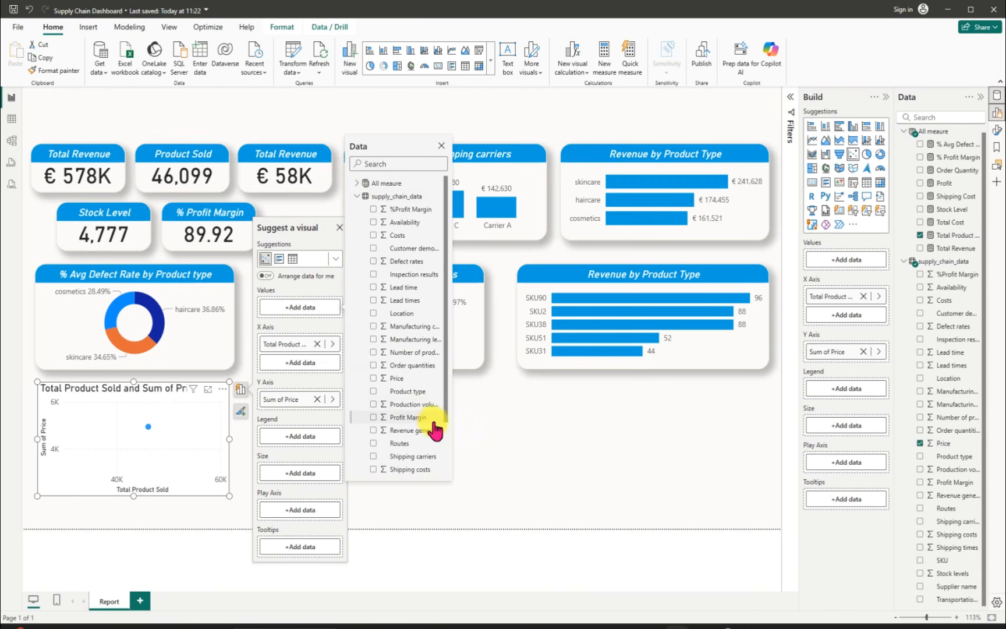
{"action": "scroll", "coordinate": [445, 446], "scroll_direction": "down", "scroll_amount": 1}
{"action": "scroll", "coordinate": [446, 446], "scroll_direction": "down", "scroll_amount": 3}
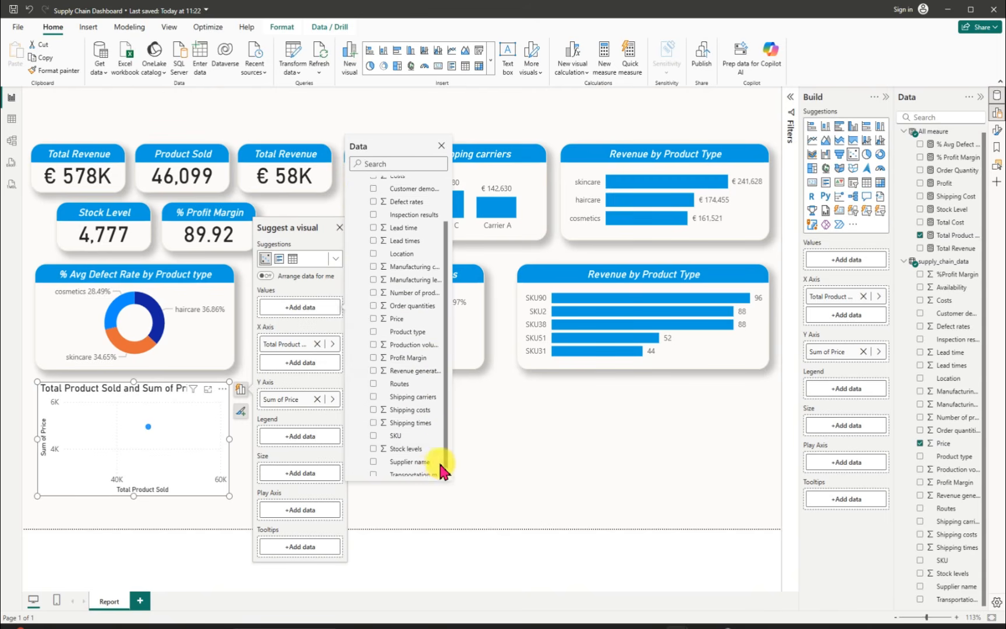
{"action": "left_click", "coordinate": [488, 469]}
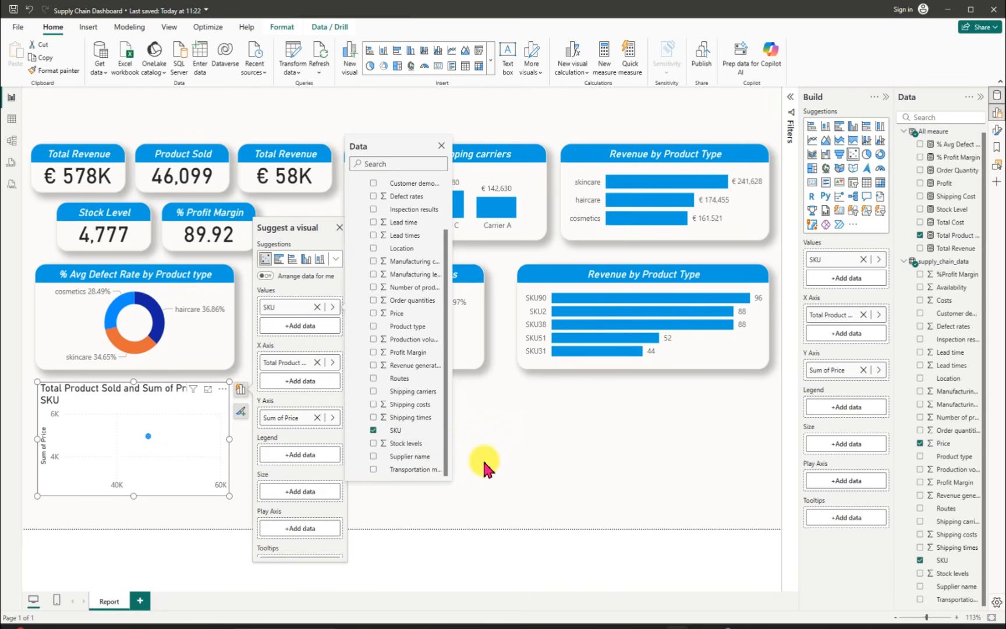
{"action": "left_click", "coordinate": [534, 463]}
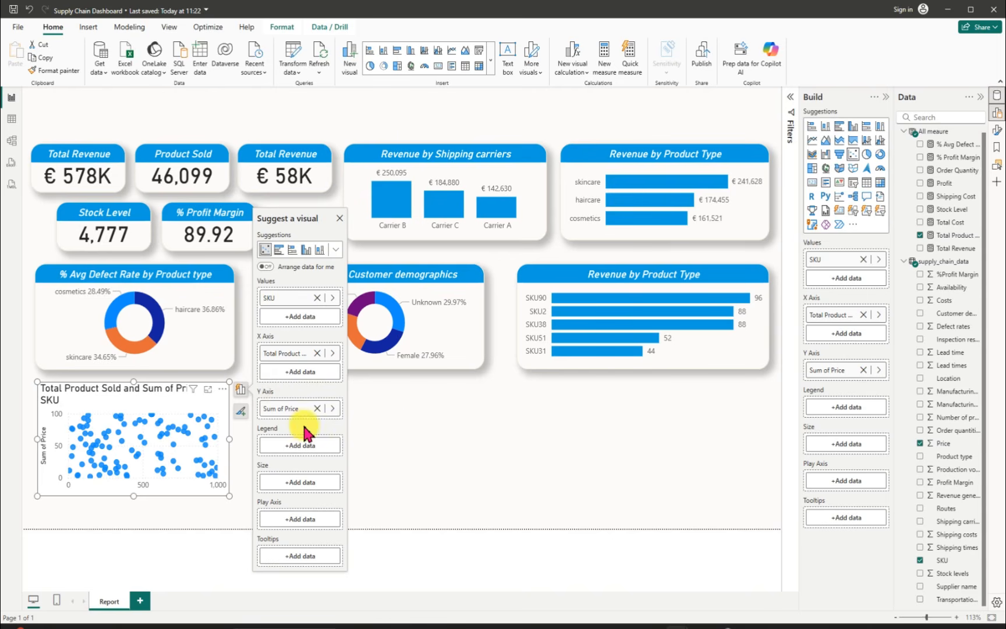
Step: Replace Total Product Sold with Price from supply_chain_data on the scatter chart's X axis
{"action": "left_click", "coordinate": [315, 353]}
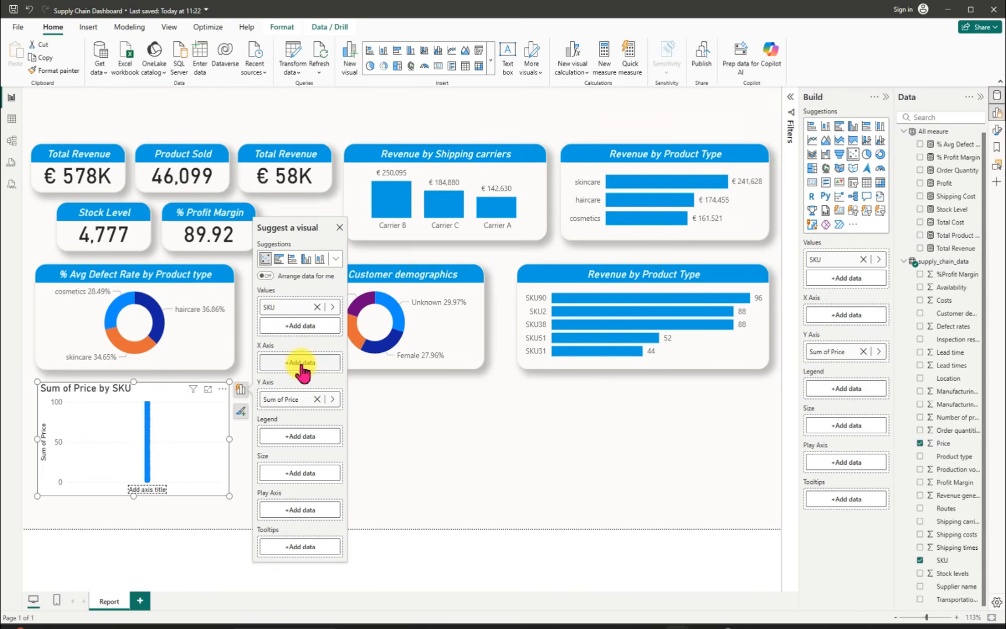
{"action": "left_click", "coordinate": [300, 364]}
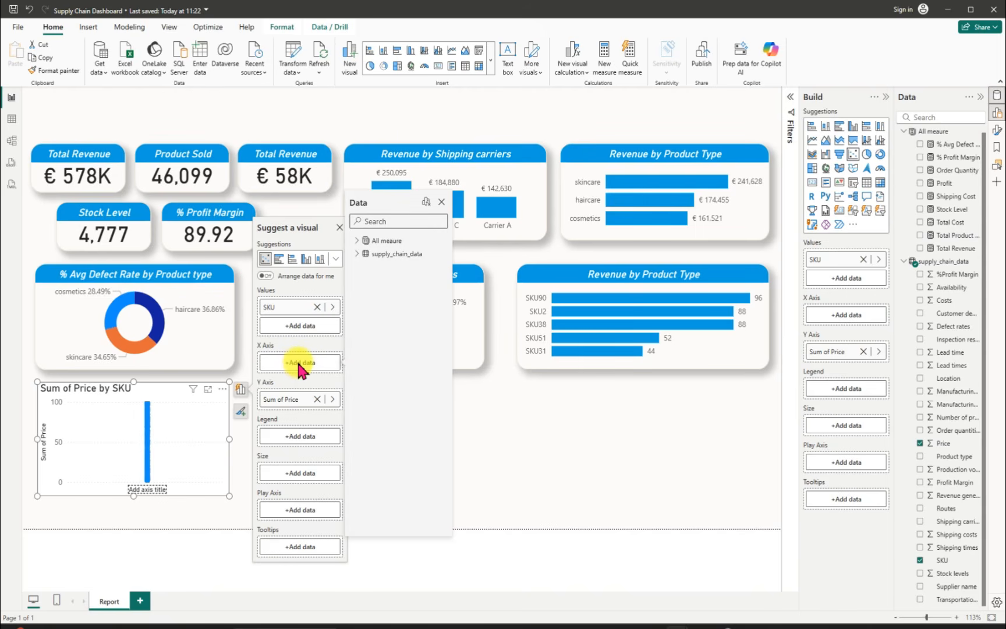
{"action": "left_click", "coordinate": [358, 243]}
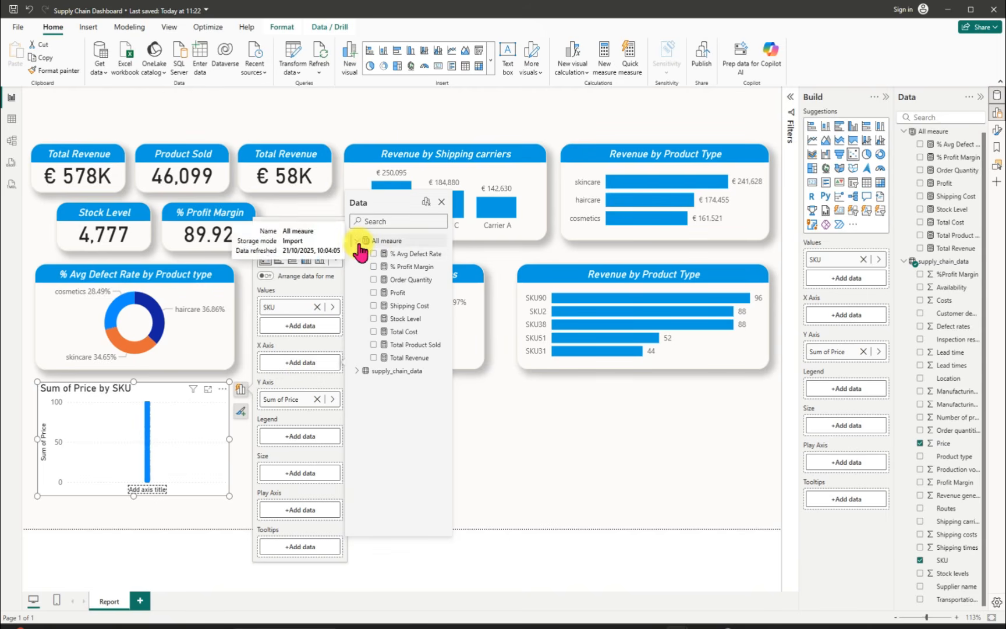
{"action": "left_click", "coordinate": [359, 372]}
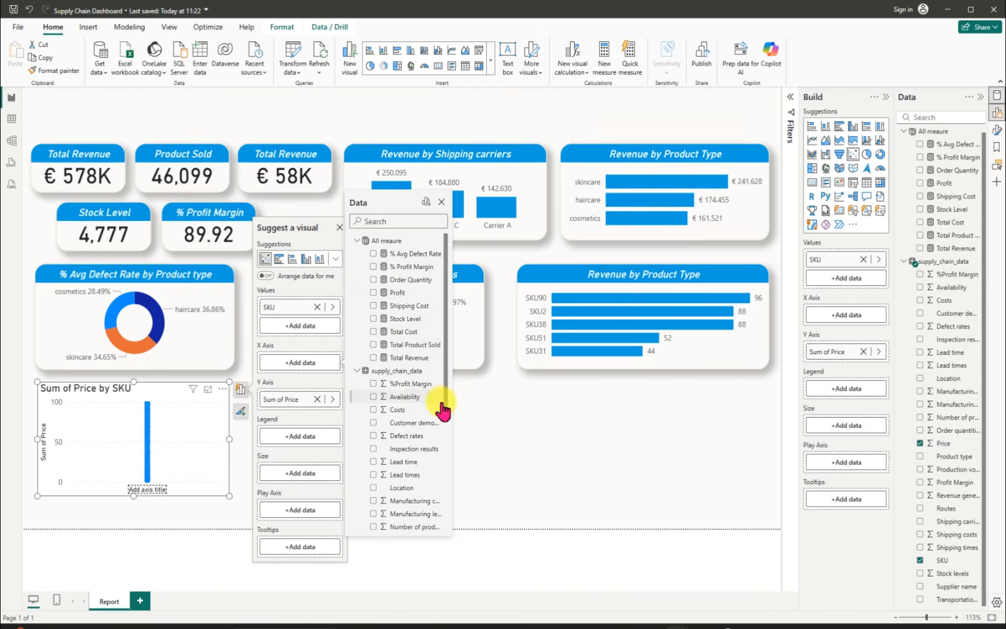
{"action": "left_click_drag", "start_coordinate": [446, 402], "coordinate": [444, 527]}
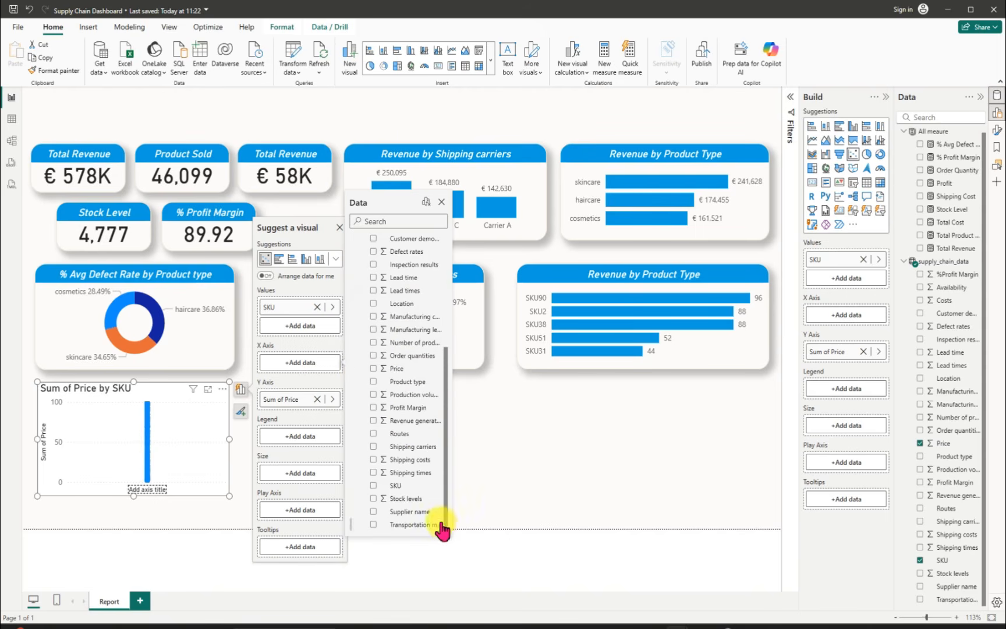
{"action": "left_click", "coordinate": [374, 369]}
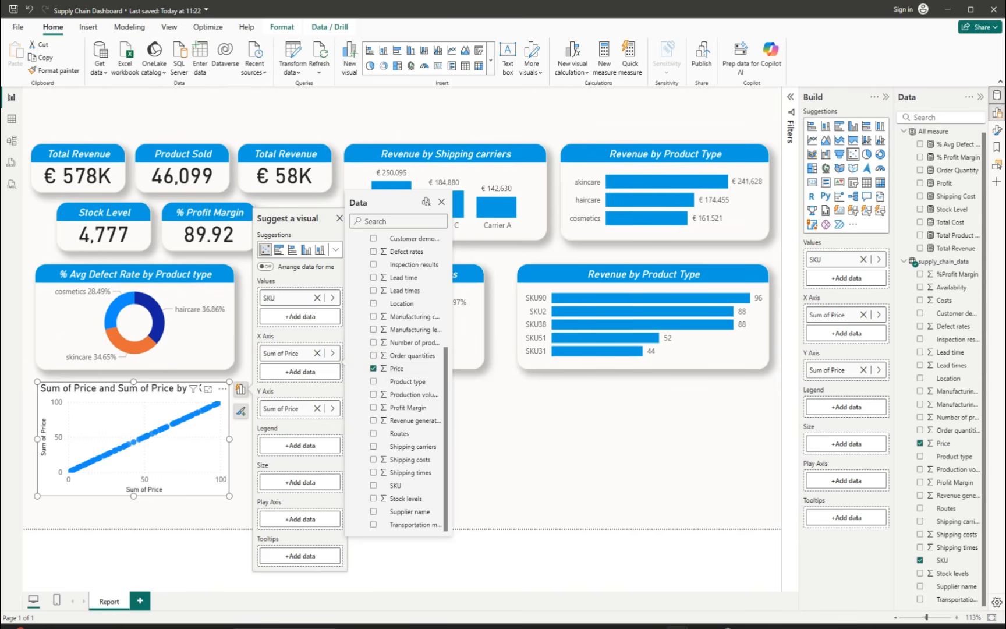
Step: Replace Price with Total Product Sold on the scatter chart's Y axis and assign Product type to its Legend
{"action": "left_click", "coordinate": [316, 408]}
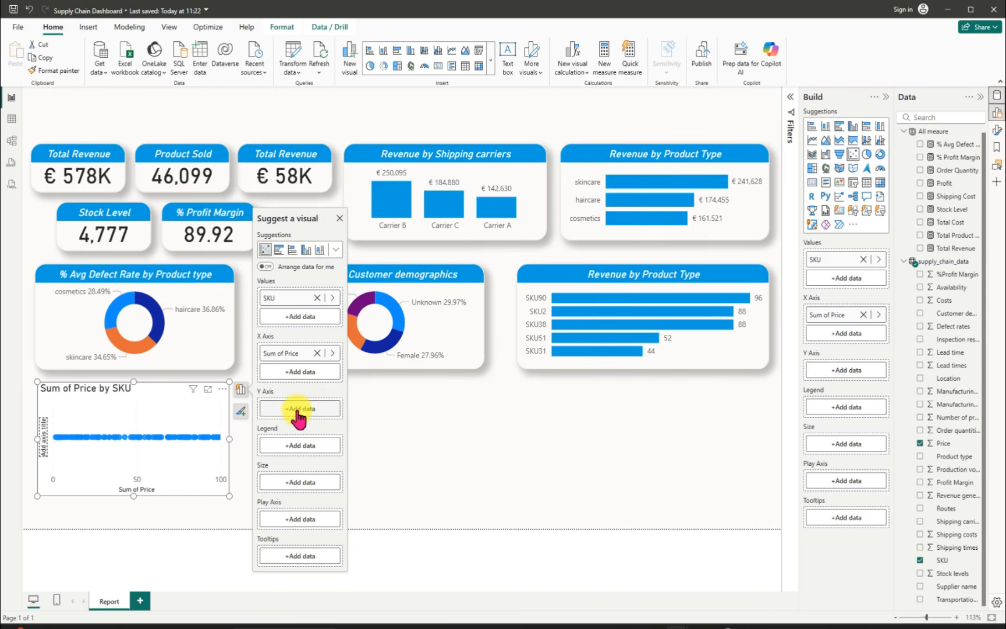
{"action": "left_click", "coordinate": [300, 410]}
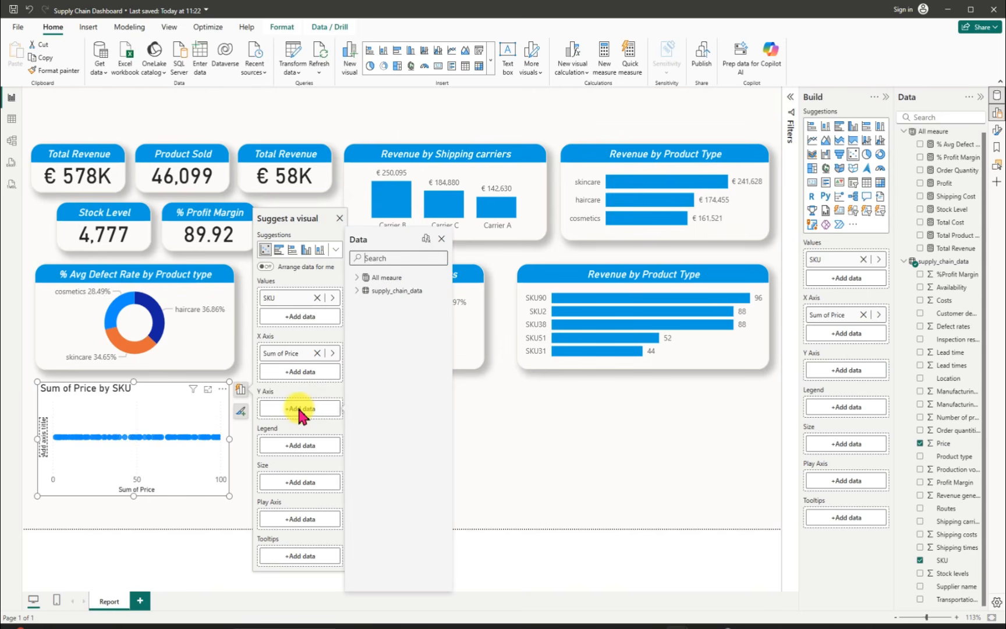
{"action": "left_click", "coordinate": [357, 278]}
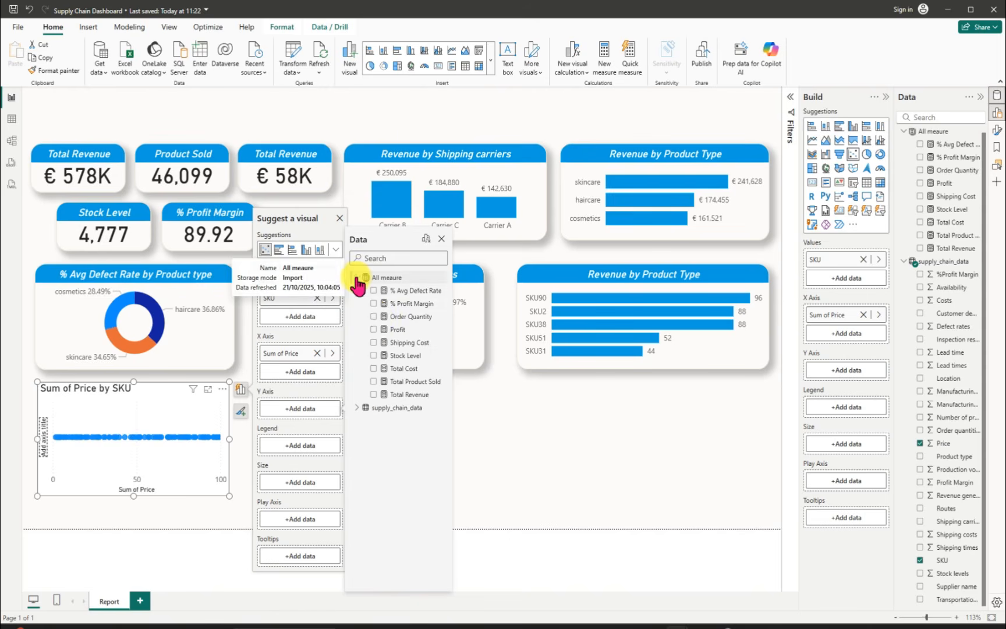
{"action": "left_click", "coordinate": [373, 381]}
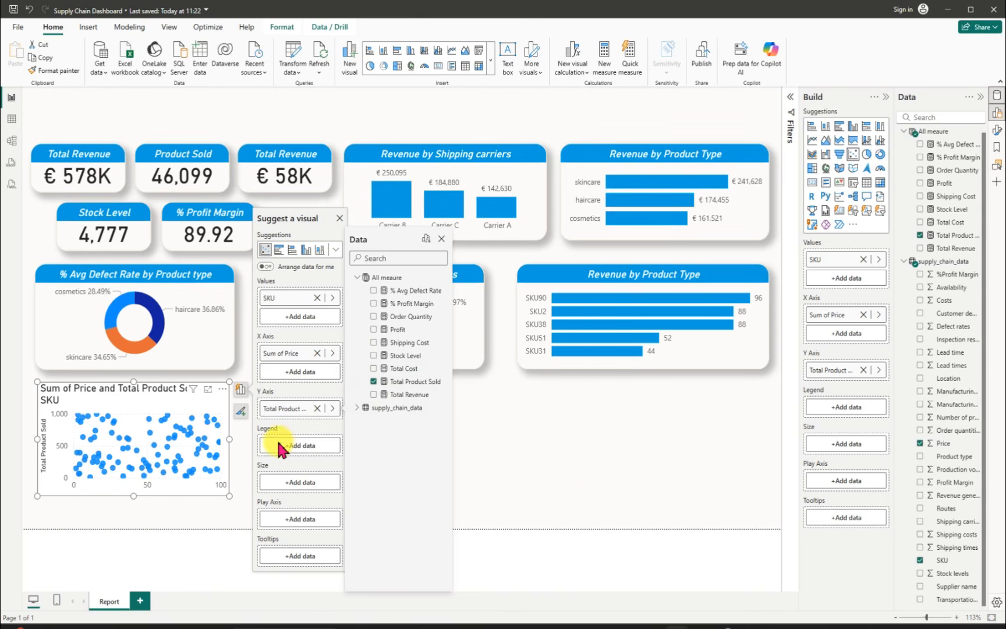
{"action": "left_click", "coordinate": [297, 447]}
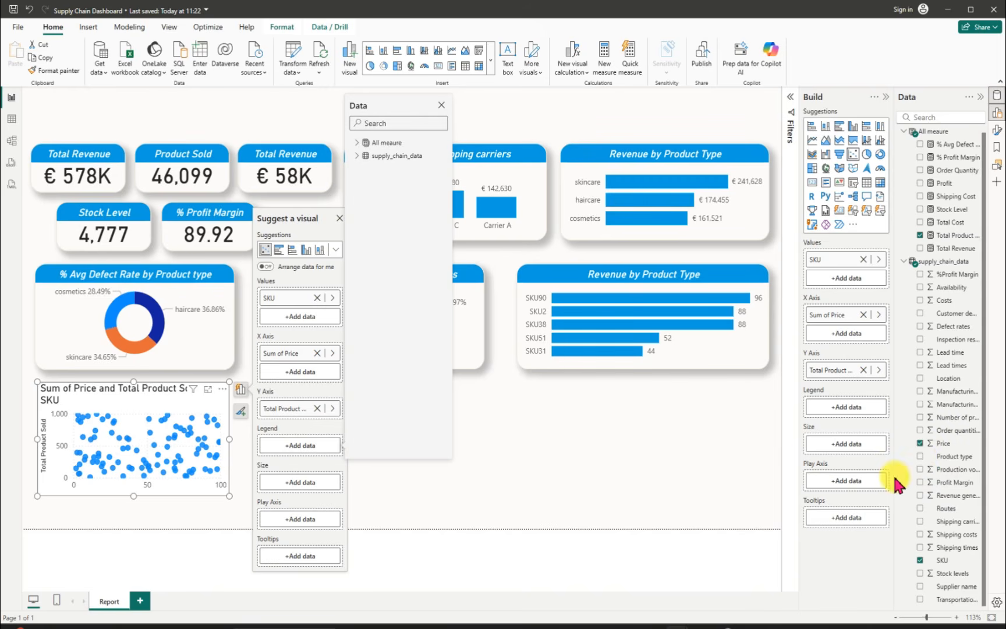
{"action": "left_click", "coordinate": [920, 456]}
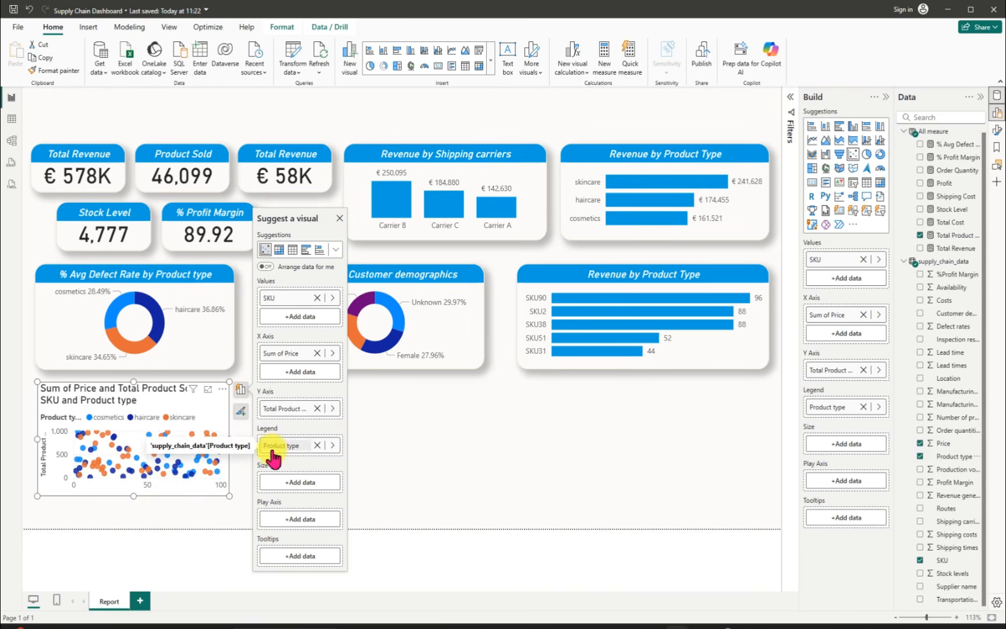
Step: Widen the scatter chart to end beneath the middle of the Customer demographics donut and extend its lower edge slightly downward
{"action": "left_click_drag", "start_coordinate": [136, 495], "coordinate": [135, 501]}
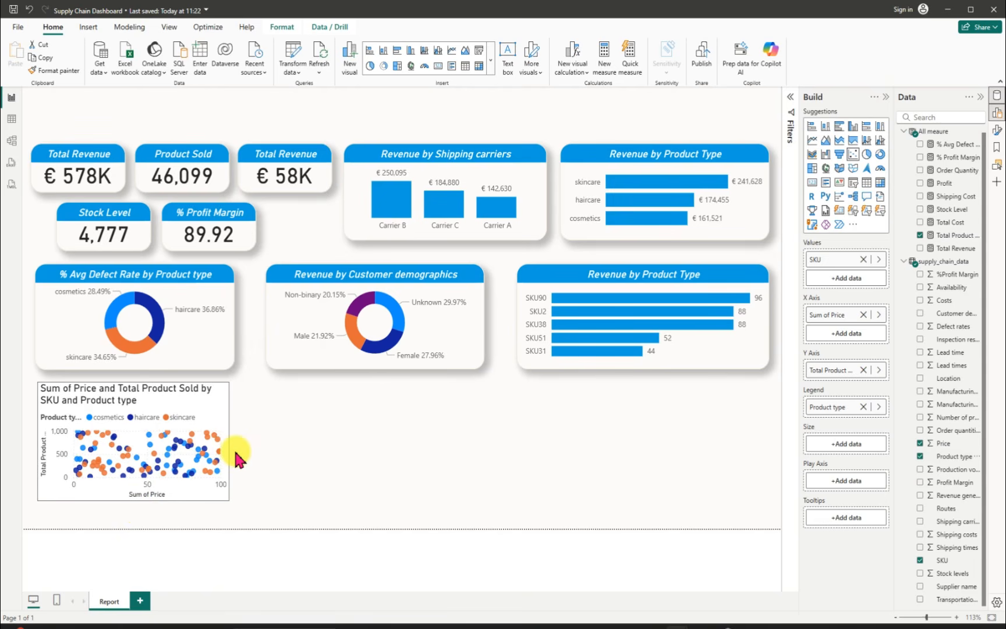
{"action": "left_click_drag", "start_coordinate": [238, 445], "coordinate": [408, 427]}
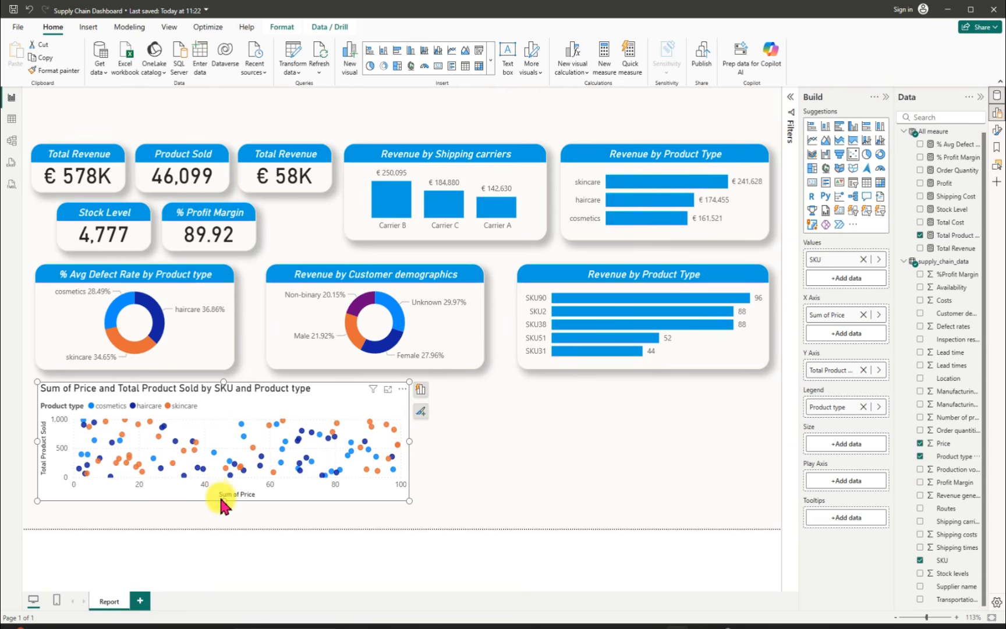
{"action": "left_click_drag", "start_coordinate": [223, 500], "coordinate": [224, 507]}
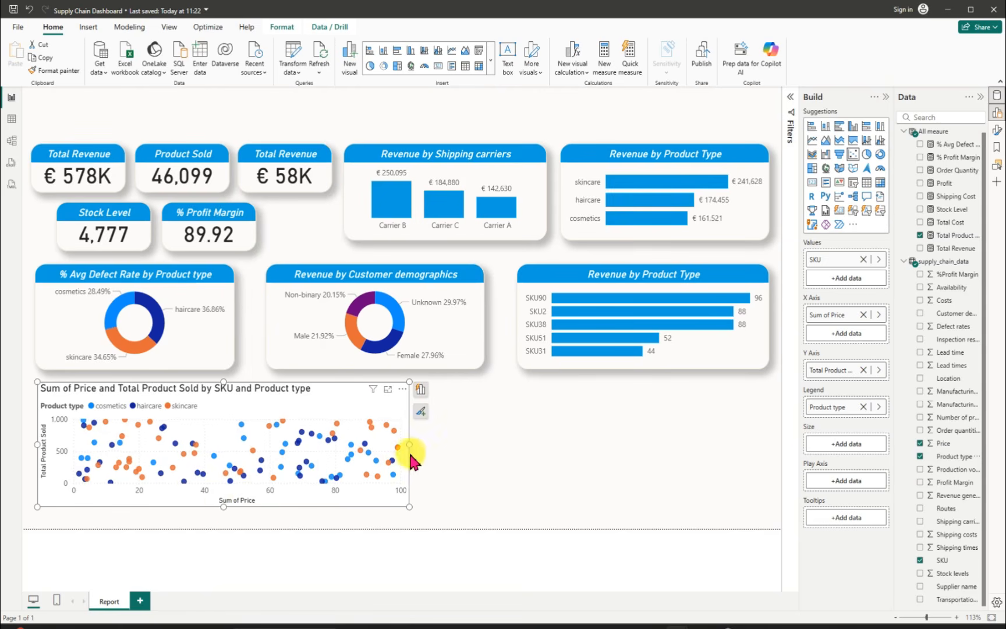
{"action": "left_click_drag", "start_coordinate": [409, 445], "coordinate": [375, 448]}
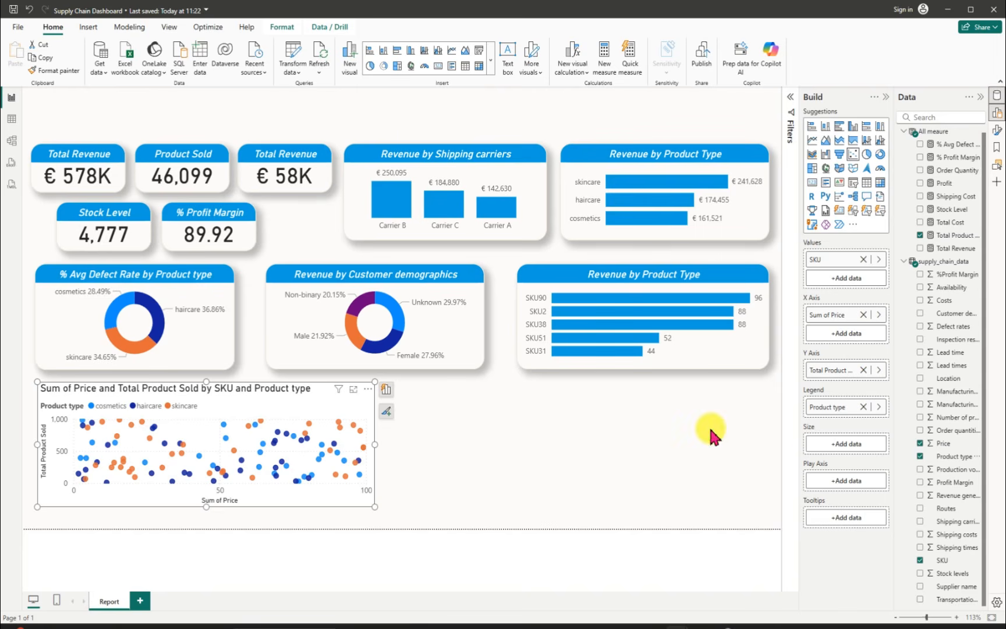
Step: Shorten the scatter chart's title to "Price and Total Product Sold by SKU and Product type"
{"action": "left_click", "coordinate": [368, 389]}
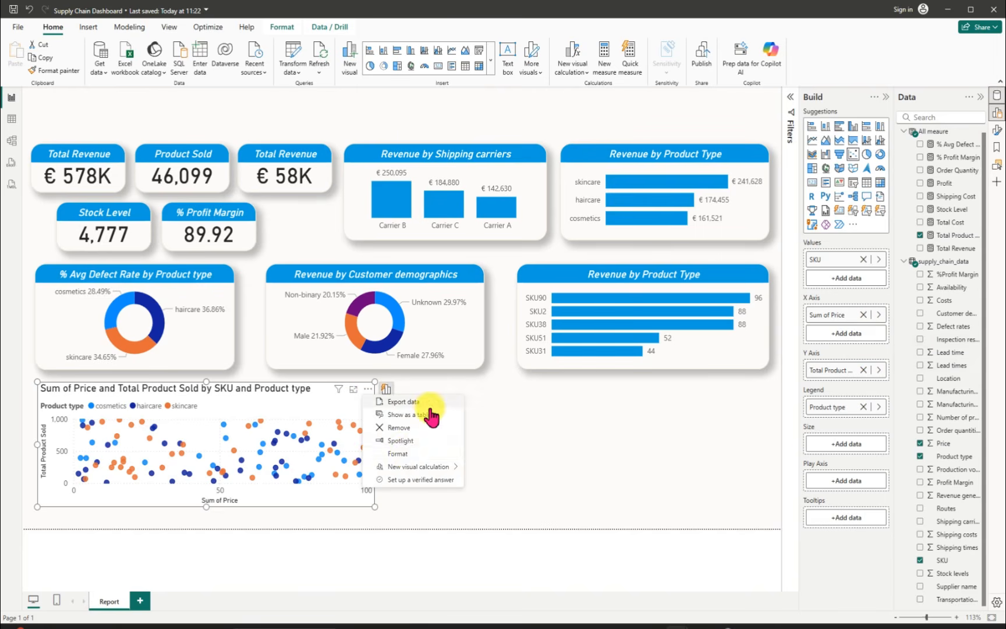
{"action": "left_click", "coordinate": [406, 454]}
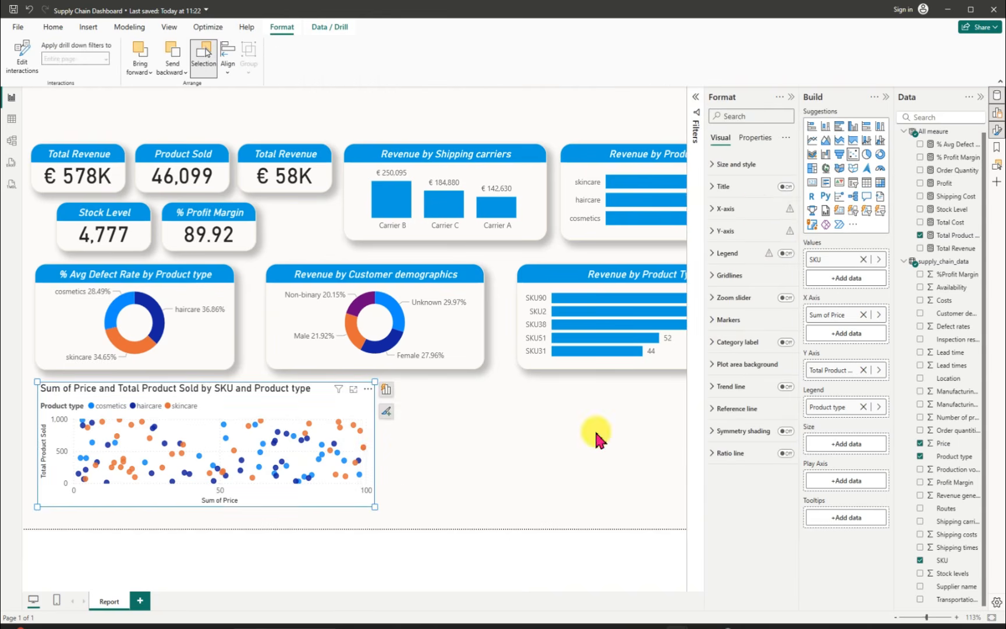
{"action": "left_click", "coordinate": [712, 187]}
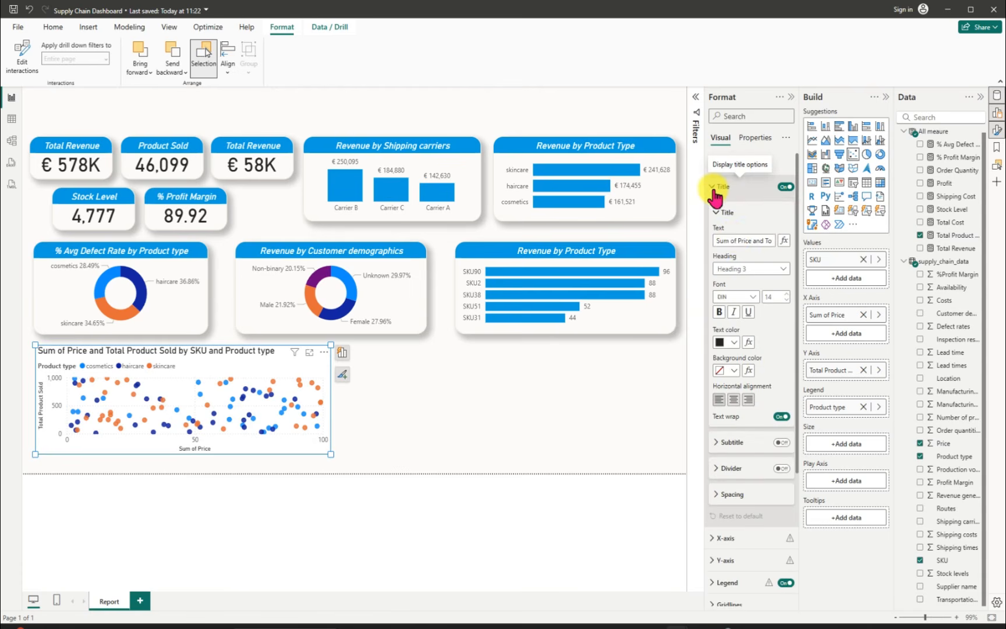
{"action": "left_click", "coordinate": [737, 240]}
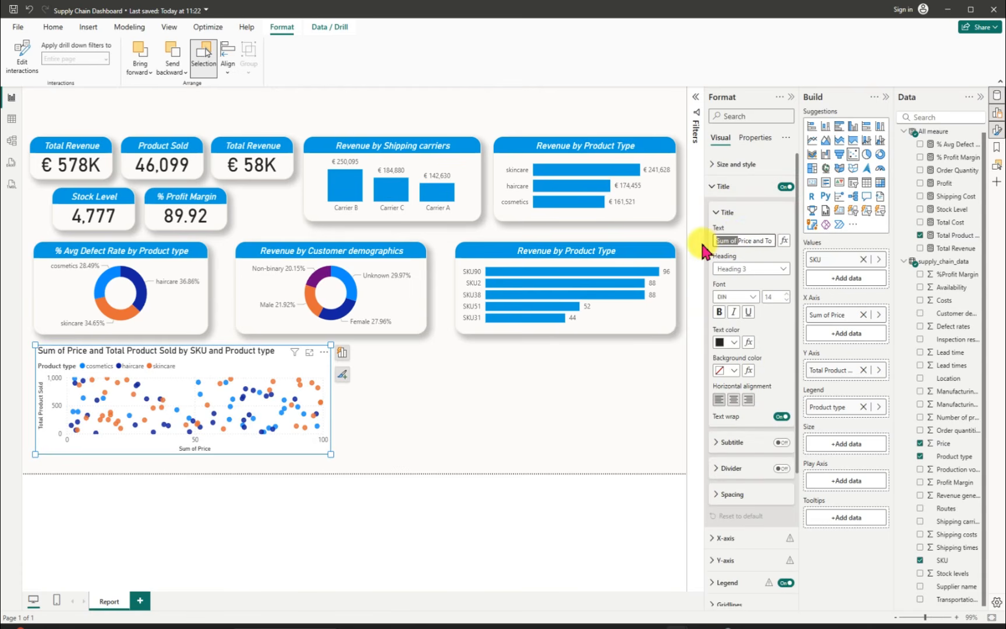
{"action": "key", "text": "BackSpace"}
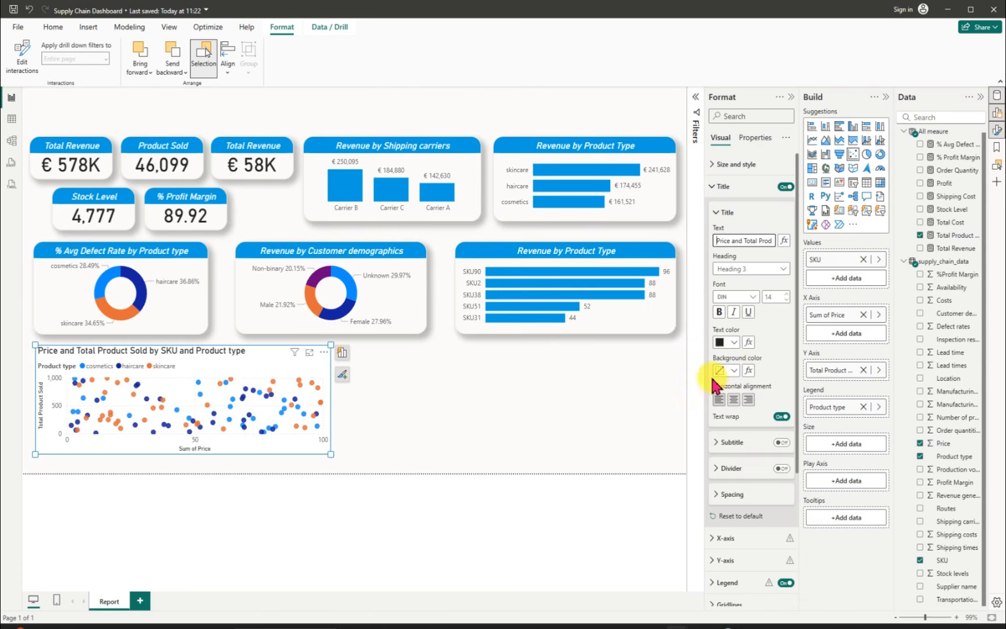
Step: Style the scatter chart's title as centred, italic white text on a #059DE1 blue background
{"action": "left_click", "coordinate": [733, 399]}
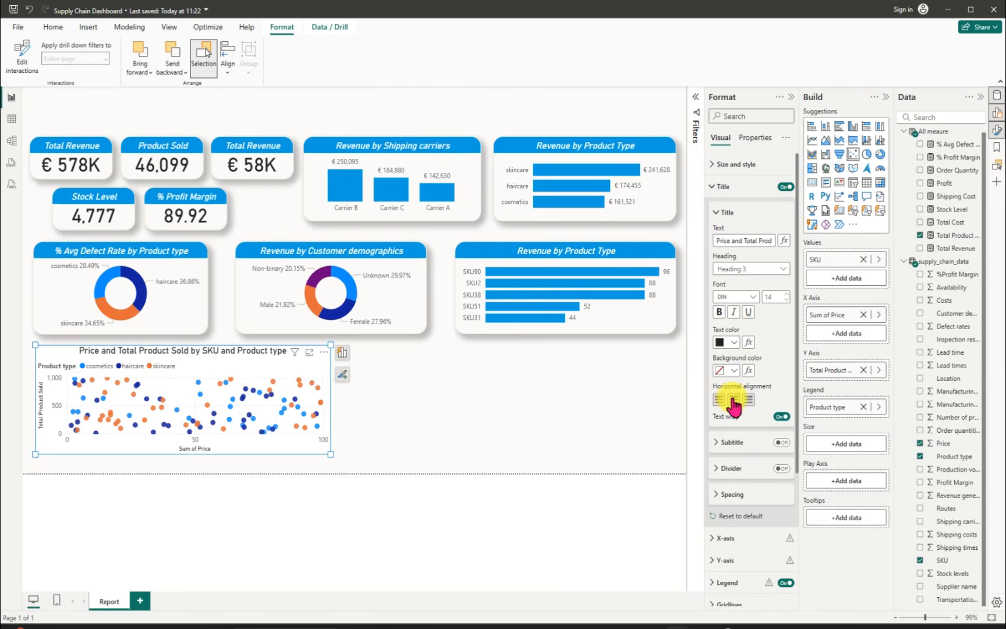
{"action": "left_click", "coordinate": [735, 371]}
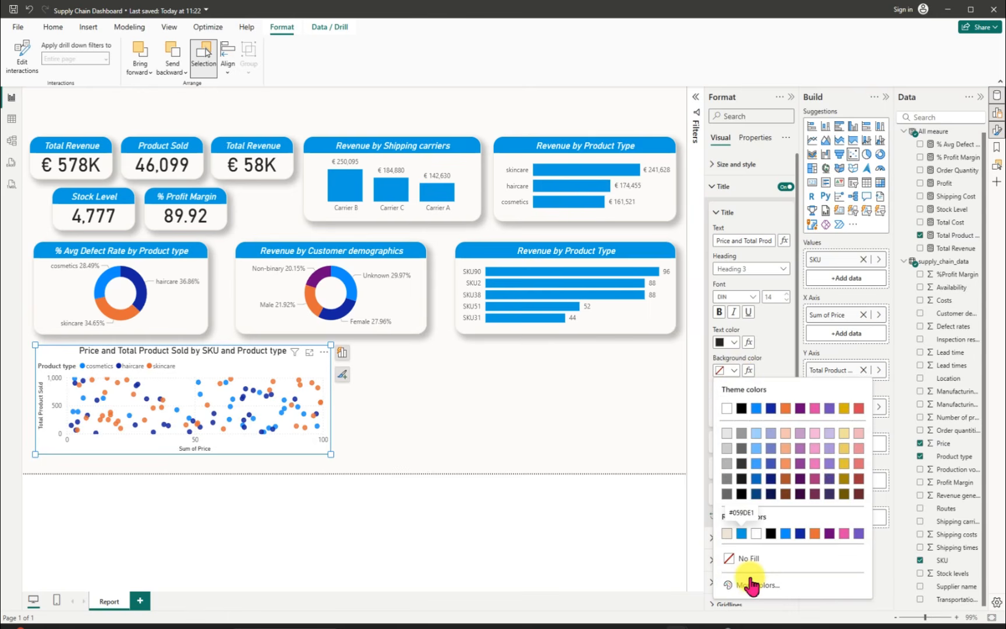
{"action": "left_click", "coordinate": [742, 534]}
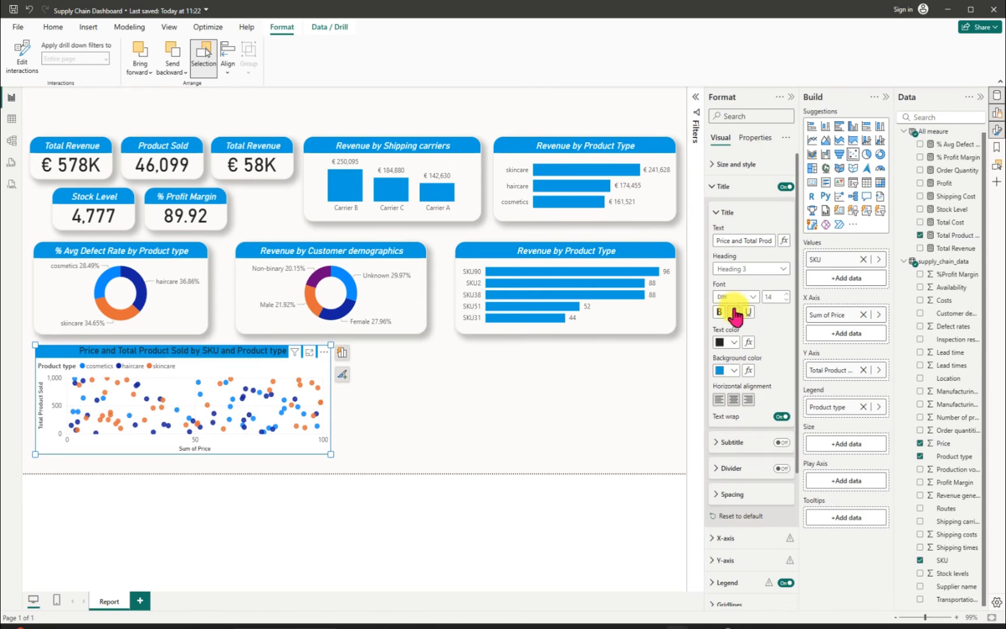
{"action": "left_click", "coordinate": [735, 313]}
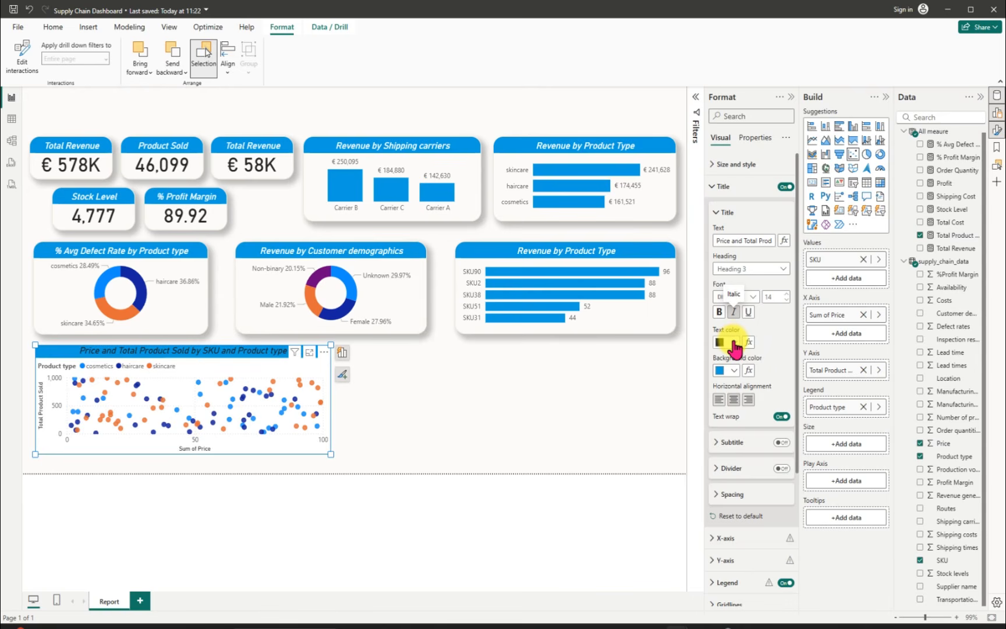
{"action": "left_click", "coordinate": [734, 343]}
{"action": "left_click", "coordinate": [728, 381]}
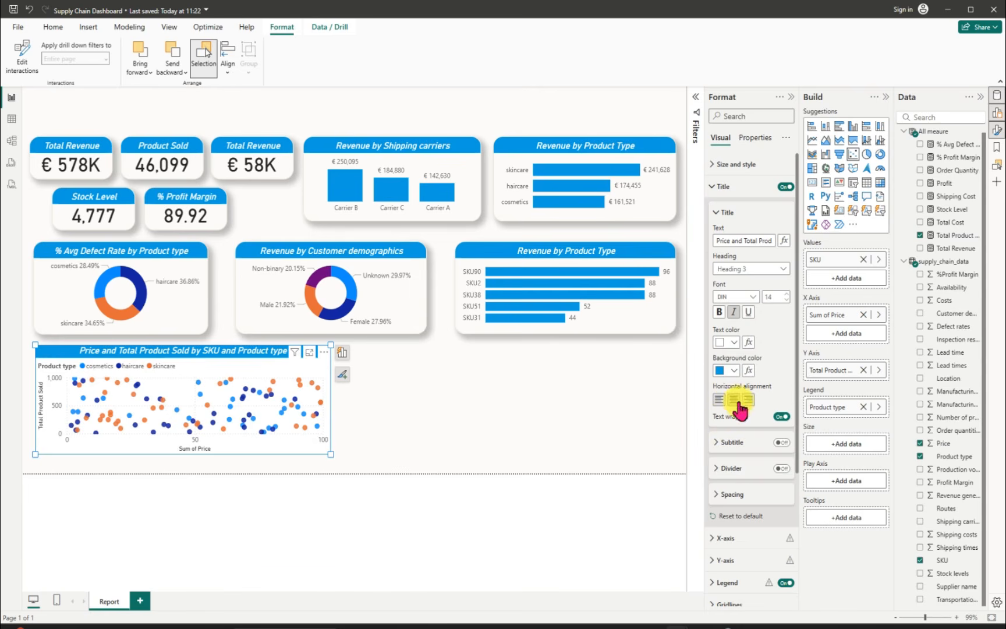
Step: Hide the scatter chart's X-axis and Y-axis values and titles, along with its legend title
{"action": "left_click_drag", "start_coordinate": [799, 368], "coordinate": [800, 494]}
{"action": "left_click", "coordinate": [715, 351]}
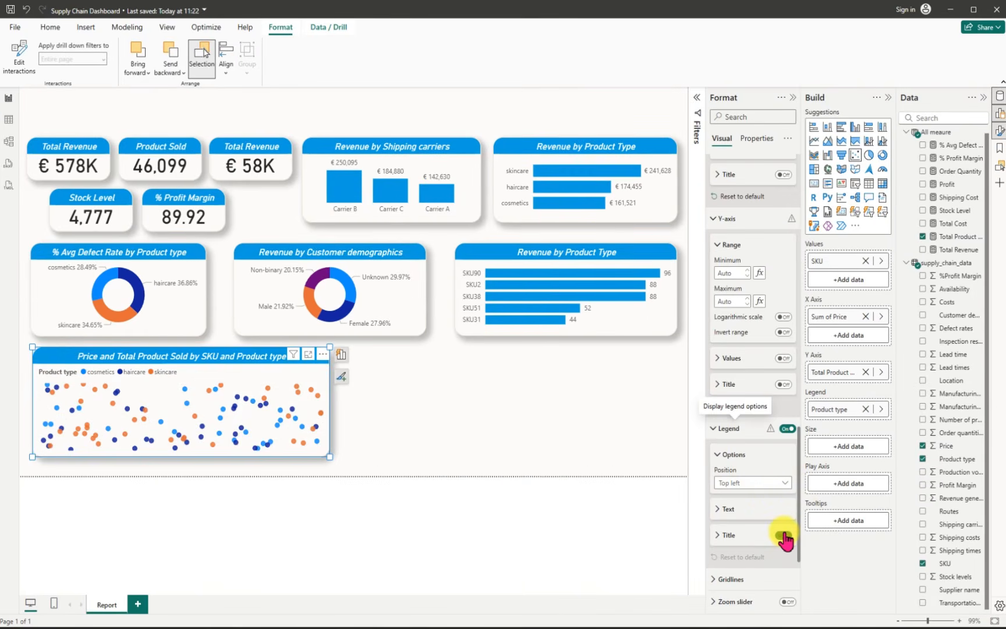
{"action": "left_click", "coordinate": [783, 535]}
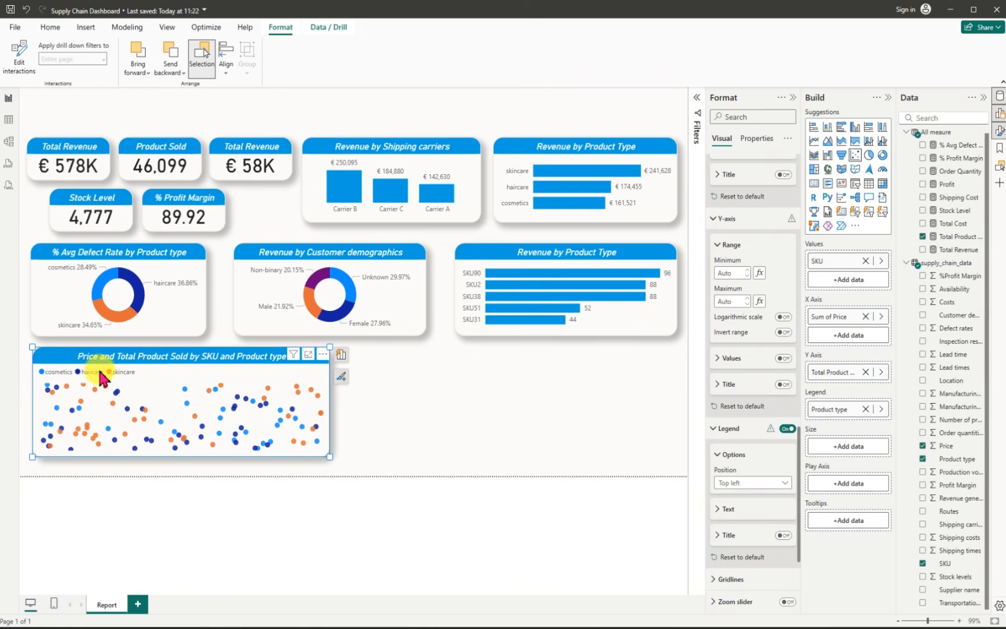
Step: Set the scatter chart's legend position to Bottom center and deselect the chart
{"action": "left_click", "coordinate": [785, 484]}
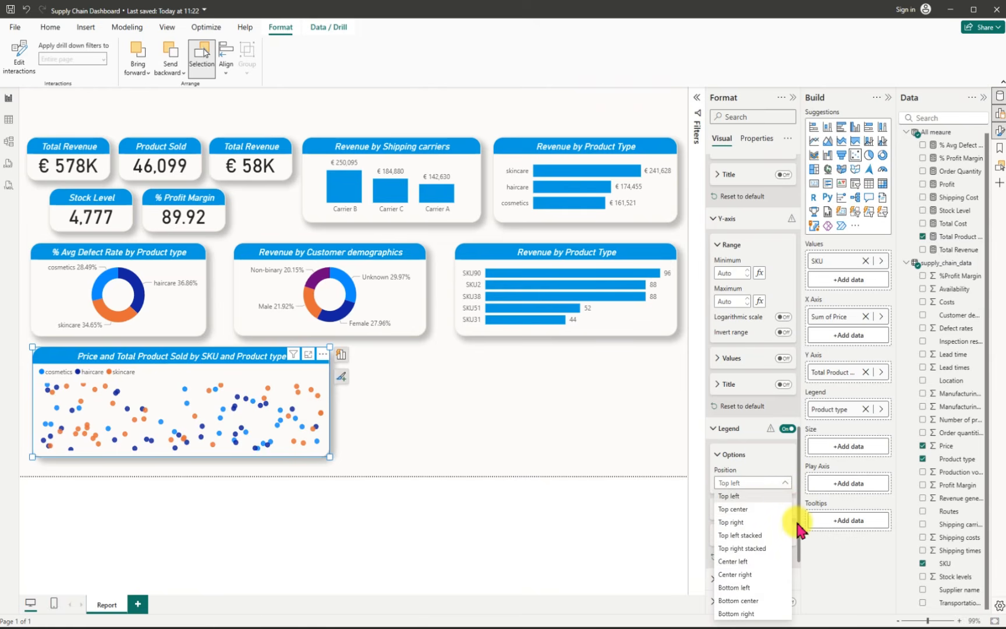
{"action": "left_click", "coordinate": [797, 561]}
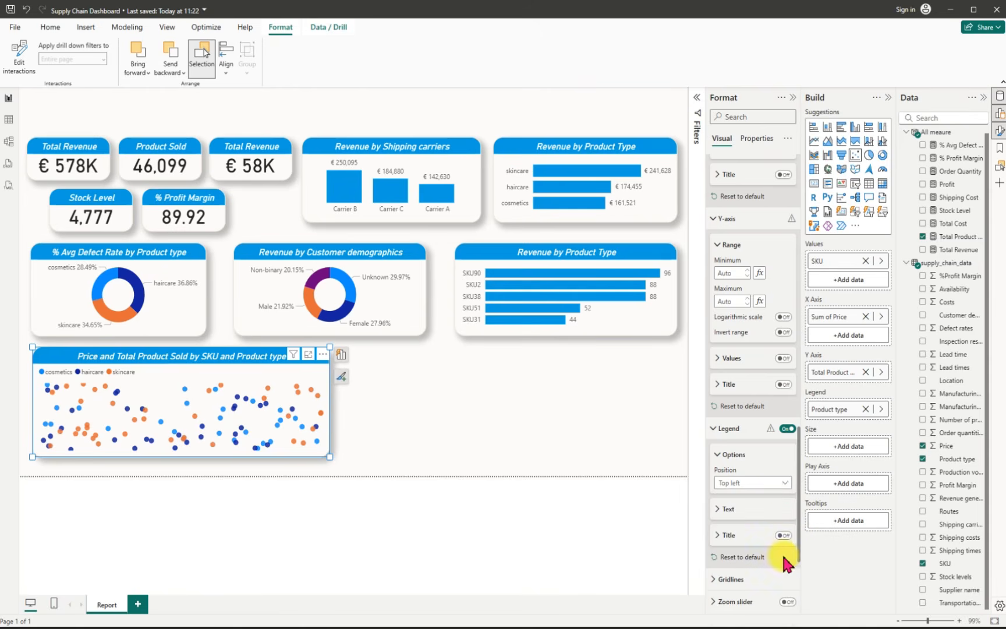
{"action": "left_click", "coordinate": [783, 483]}
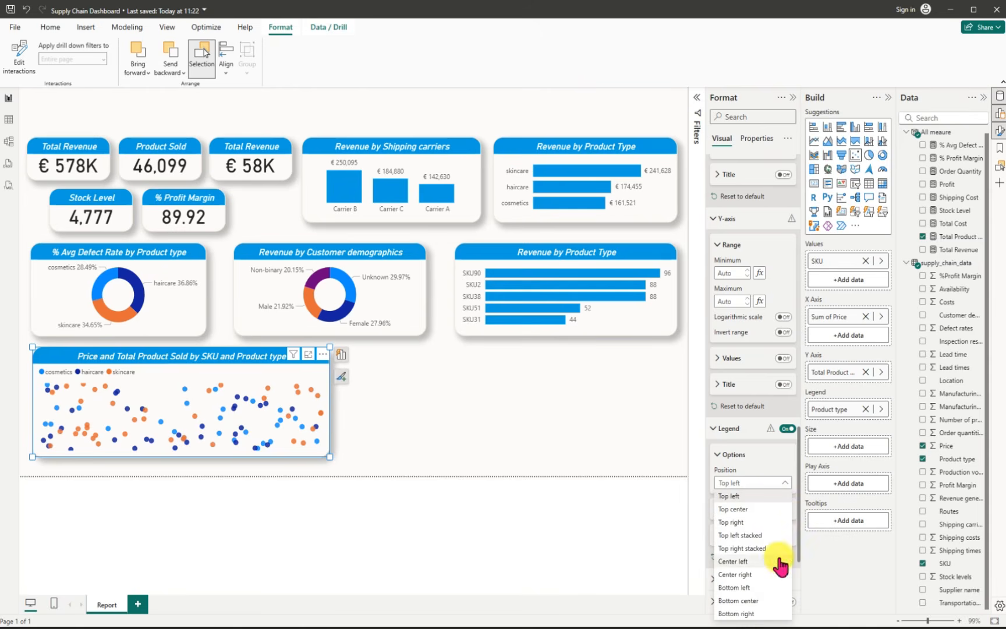
{"action": "left_click", "coordinate": [744, 600]}
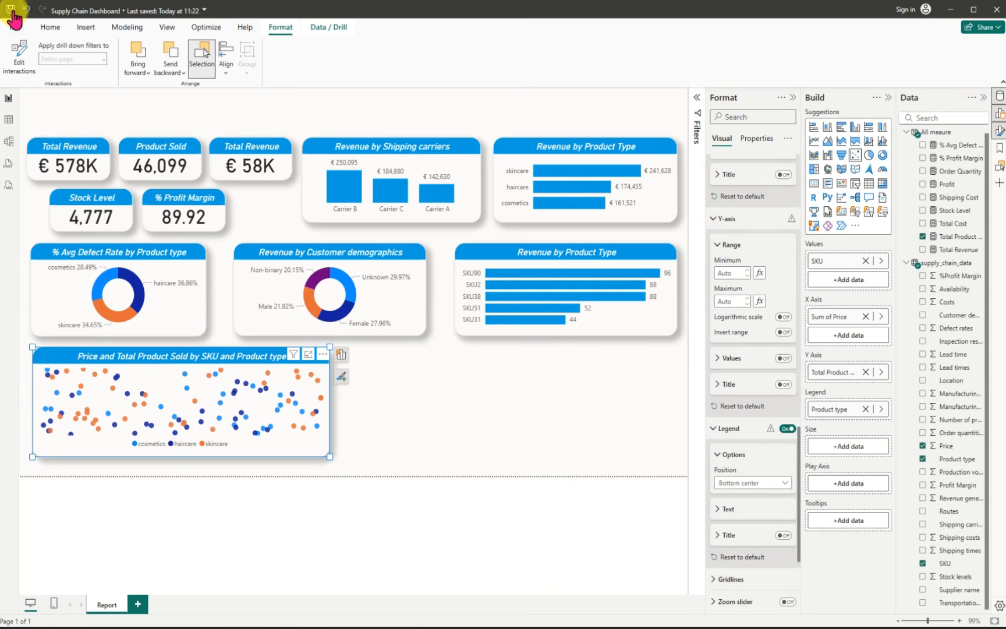
{"action": "left_click", "coordinate": [460, 388]}
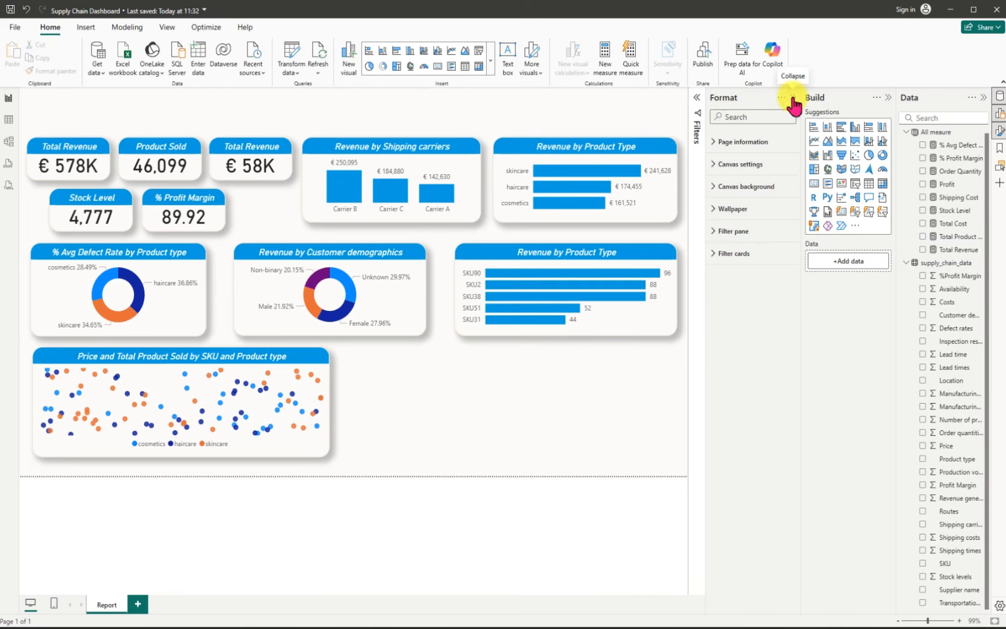
Step: Insert a table visual beside the scatter chart, sized to fill the space beneath the Customer demographics donut and the SKU bar chart
{"action": "left_click", "coordinate": [792, 98]}
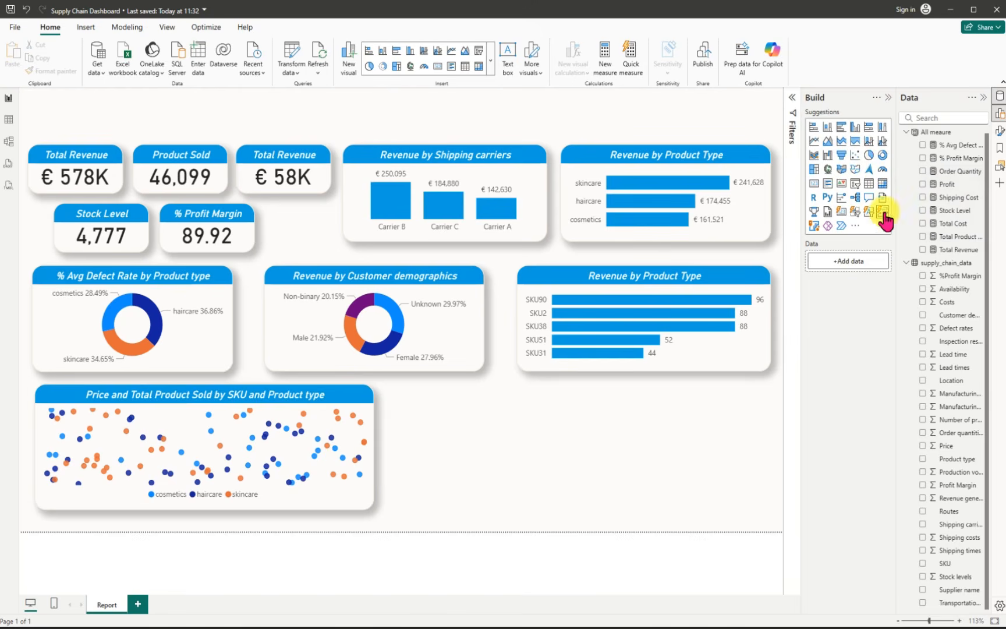
{"action": "left_click_drag", "start_coordinate": [870, 192], "coordinate": [724, 434]}
{"action": "left_click_drag", "start_coordinate": [454, 451], "coordinate": [385, 451]}
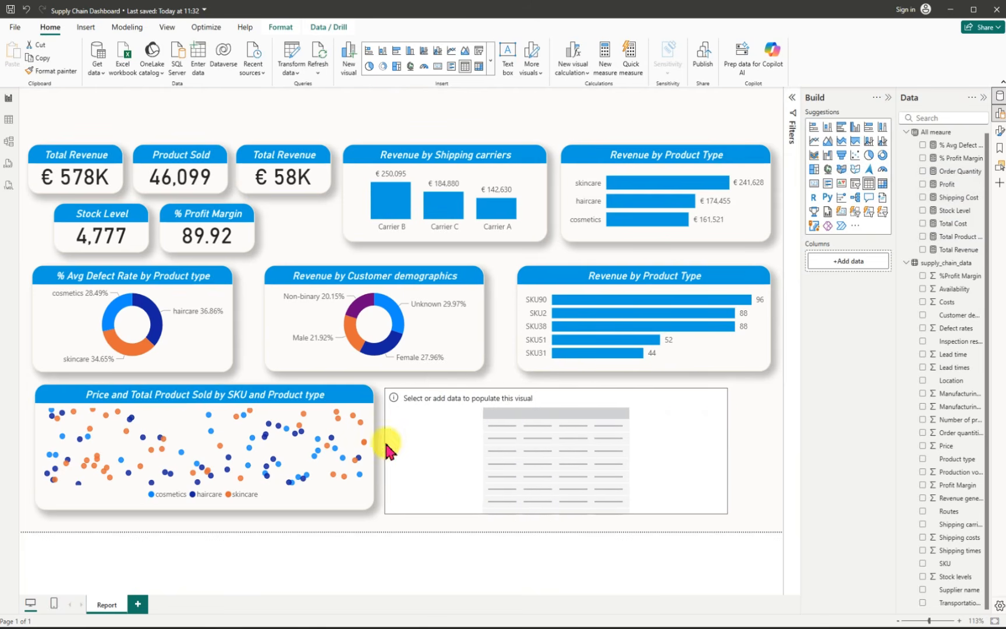
{"action": "left_click_drag", "start_coordinate": [556, 514], "coordinate": [558, 503]}
{"action": "left_click_drag", "start_coordinate": [539, 460], "coordinate": [556, 475]}
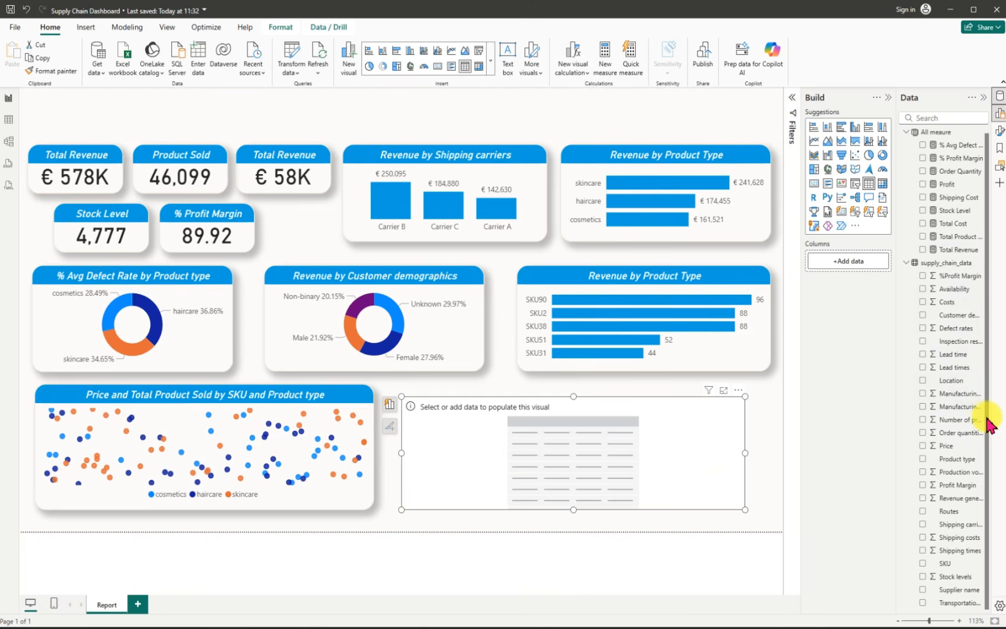
Step: Add Product type, Total Product Sold, Stock Level, Total Revenue, Profit and % Profit Margin as table columns and slightly adjust the table's frame
{"action": "left_click", "coordinate": [924, 459]}
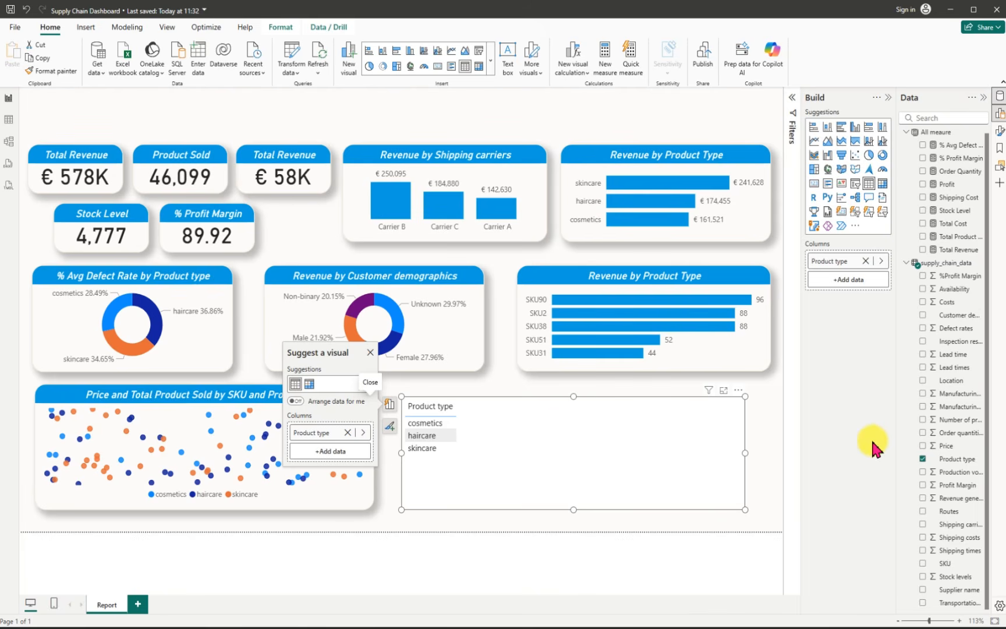
{"action": "left_click", "coordinate": [923, 237]}
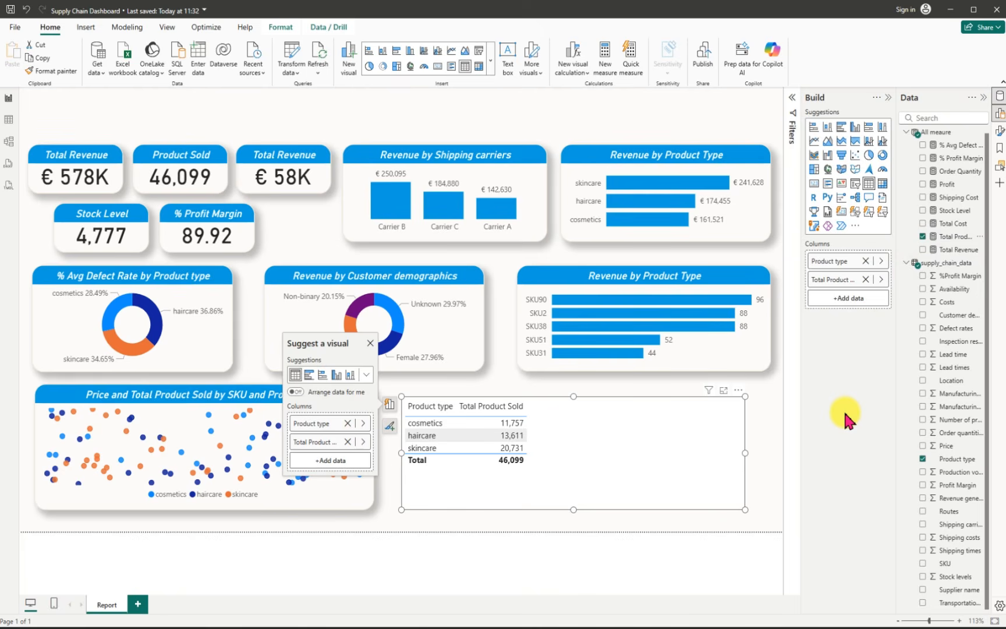
{"action": "left_click", "coordinate": [924, 211]}
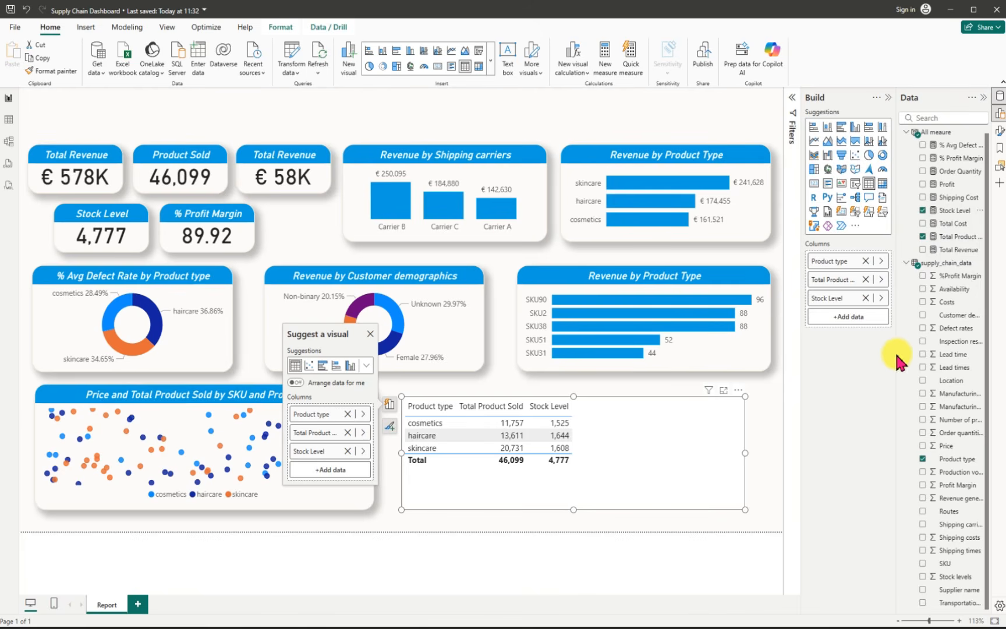
{"action": "left_click", "coordinate": [924, 250]}
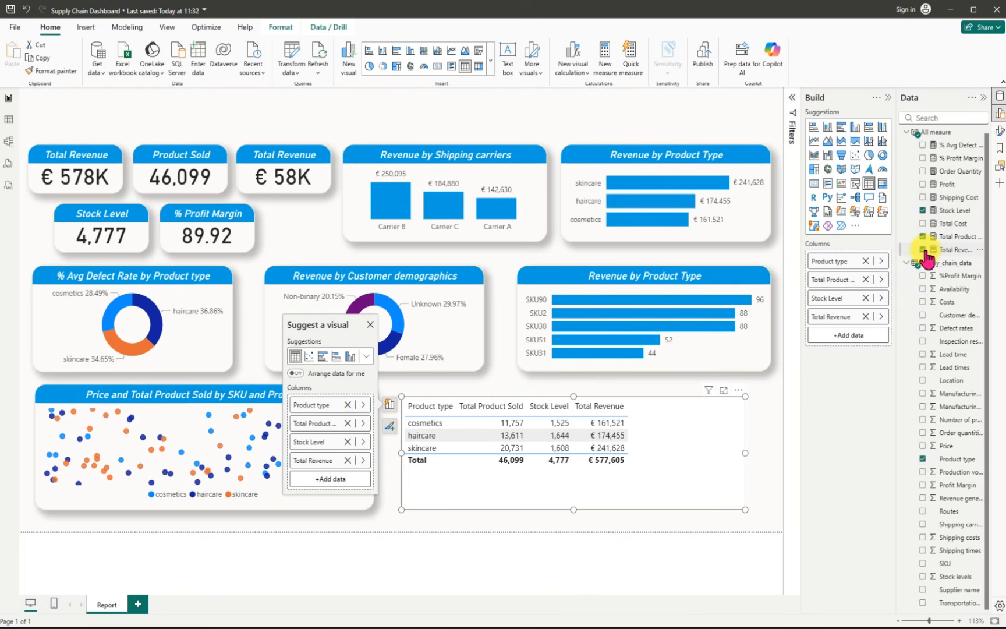
{"action": "left_click", "coordinate": [923, 185]}
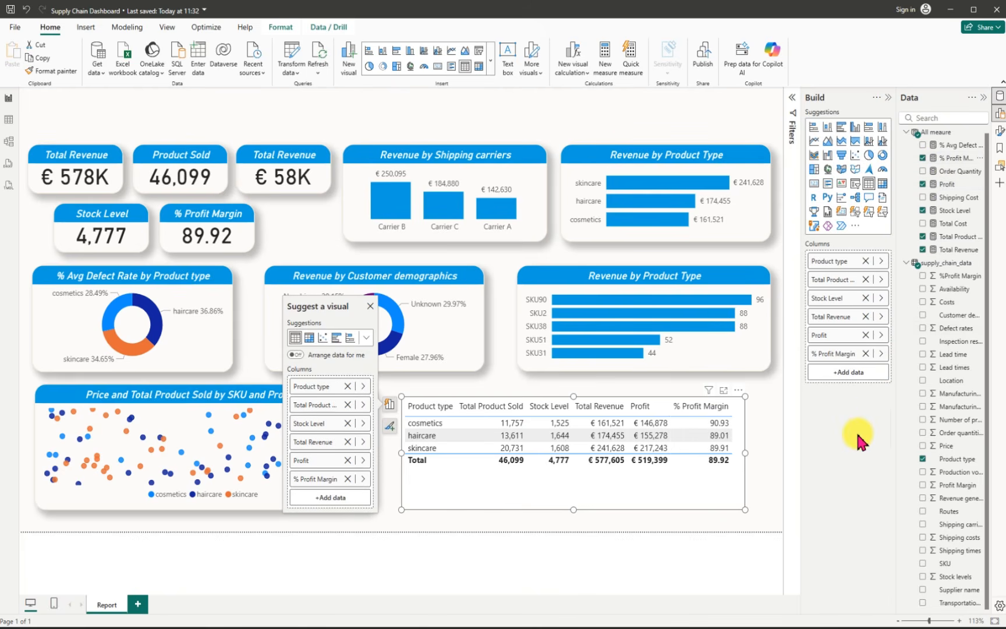
{"action": "mouse_move", "coordinate": [747, 510]}
{"action": "left_mouse_down"}
{"action": "mouse_move", "coordinate": [744, 520]}
{"action": "mouse_move", "coordinate": [739, 499]}
{"action": "left_mouse_up"}
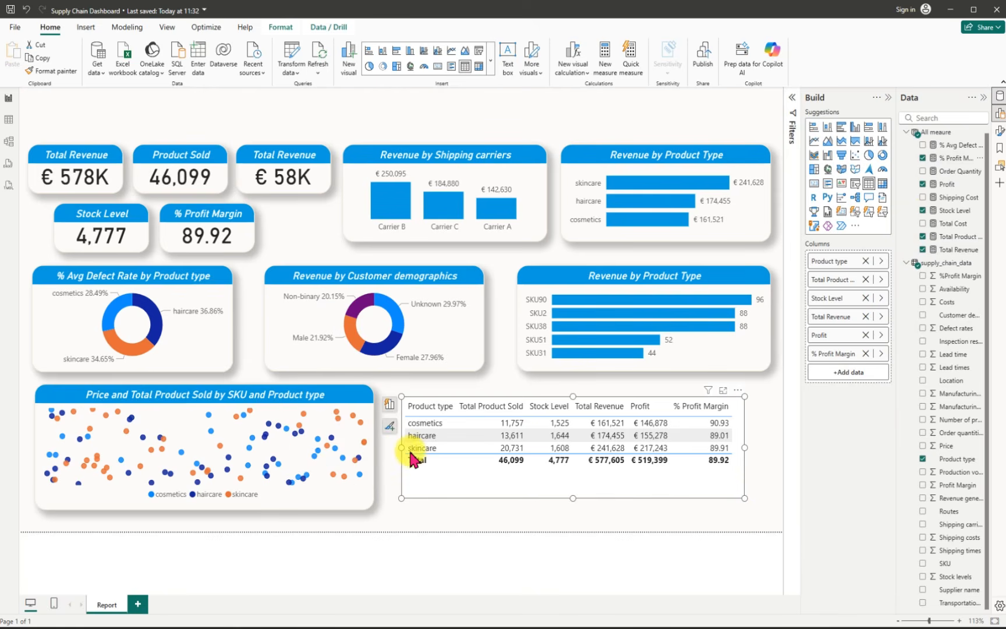
{"action": "left_click_drag", "start_coordinate": [405, 452], "coordinate": [397, 453]}
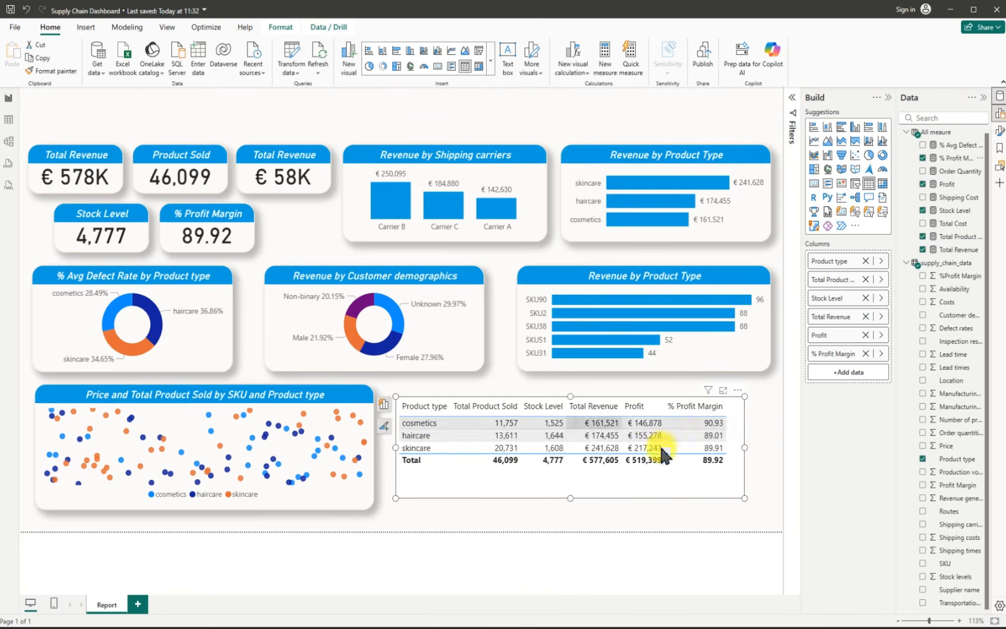
Step: Rename the table's Total Product Sold column to "Product Sold" for this visual and save the report
{"action": "right_click", "coordinate": [831, 281]}
{"action": "left_click", "coordinate": [877, 294]}
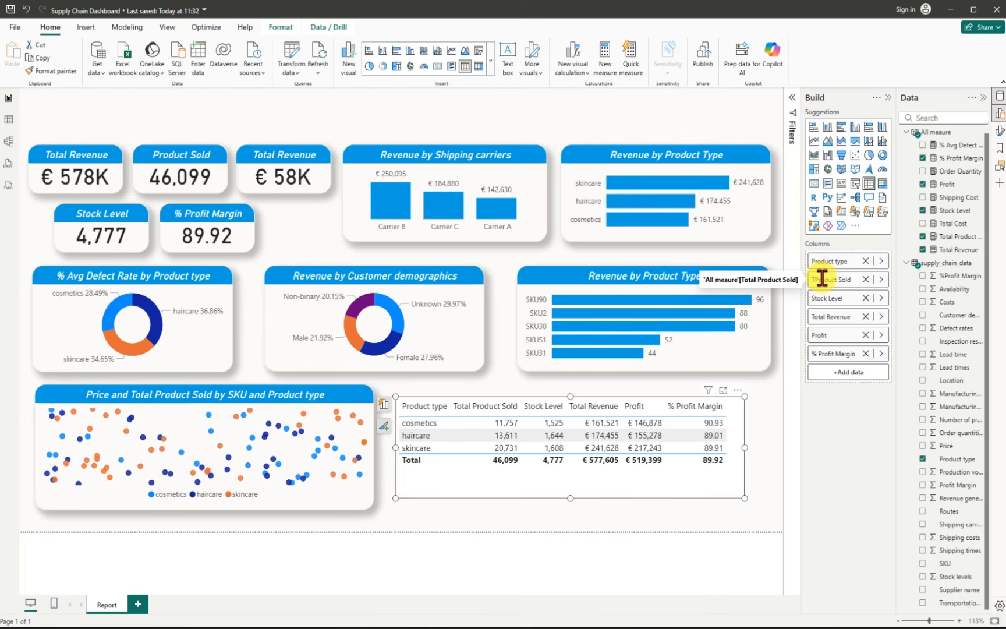
{"action": "key", "text": "Return"}
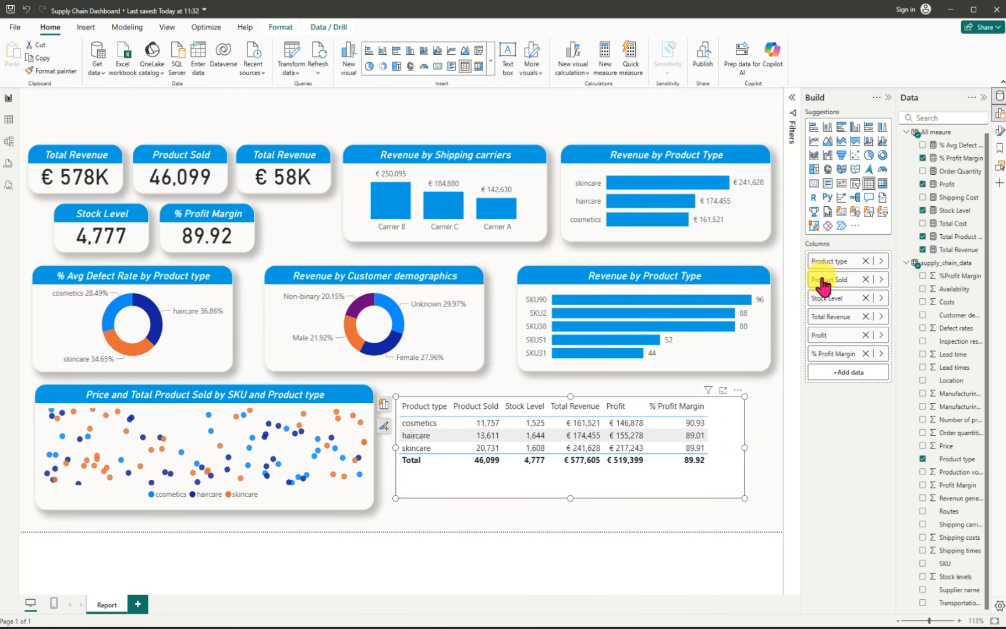
{"action": "key", "text": "ctrl+s"}
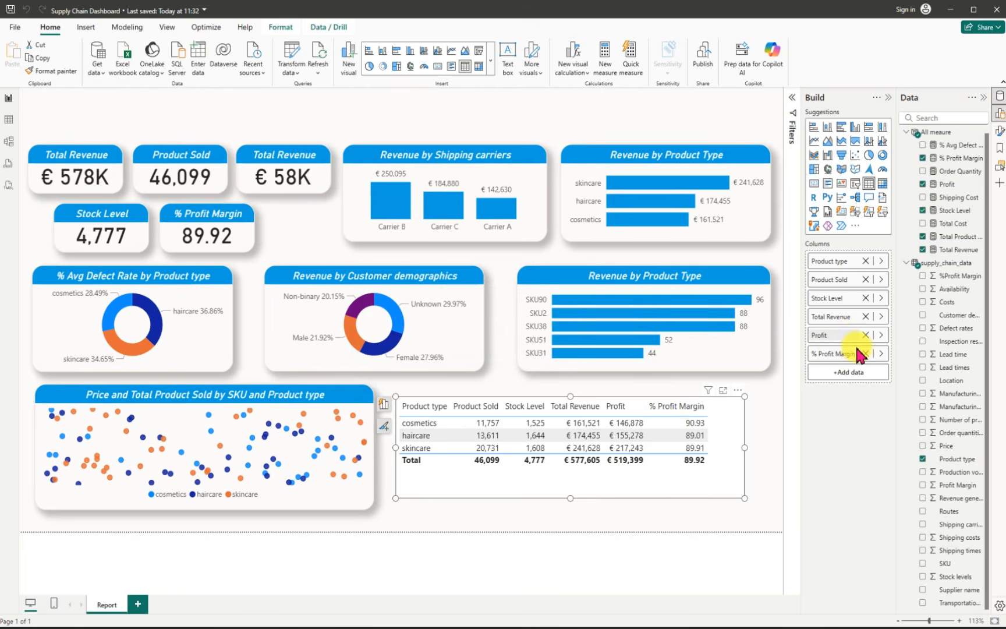
Step: Rename the table's Total Revenue column to "Revenue Generated" for this visual
{"action": "right_click", "coordinate": [837, 326]}
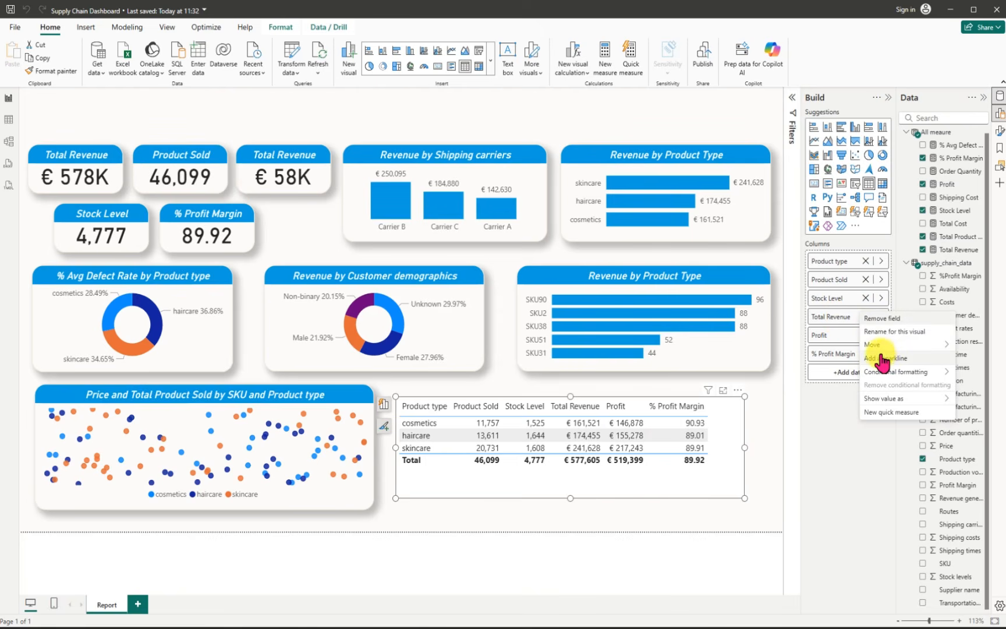
{"action": "left_click", "coordinate": [881, 332]}
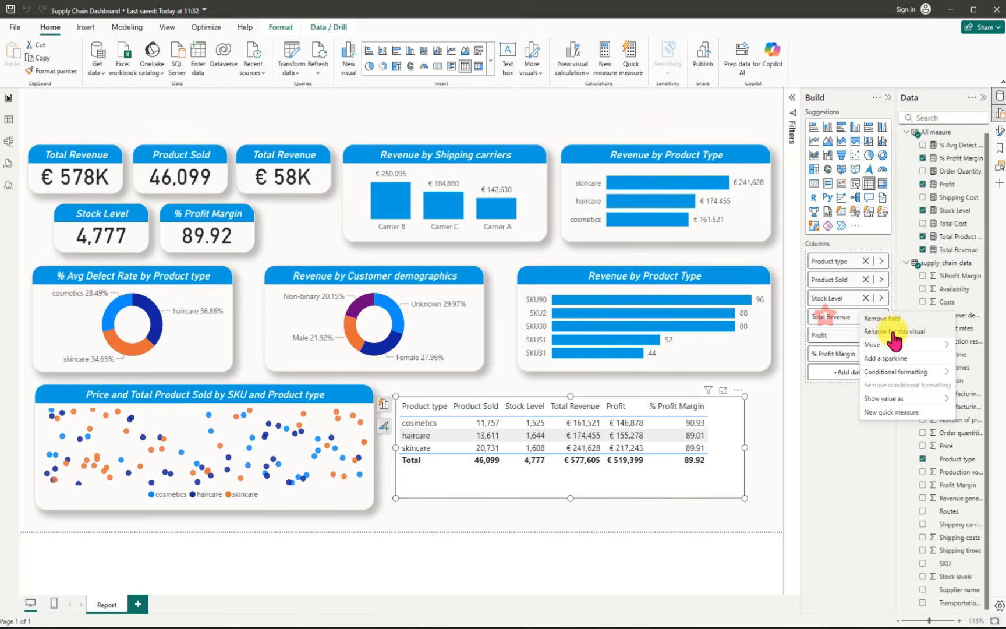
{"action": "left_click", "coordinate": [893, 332]}
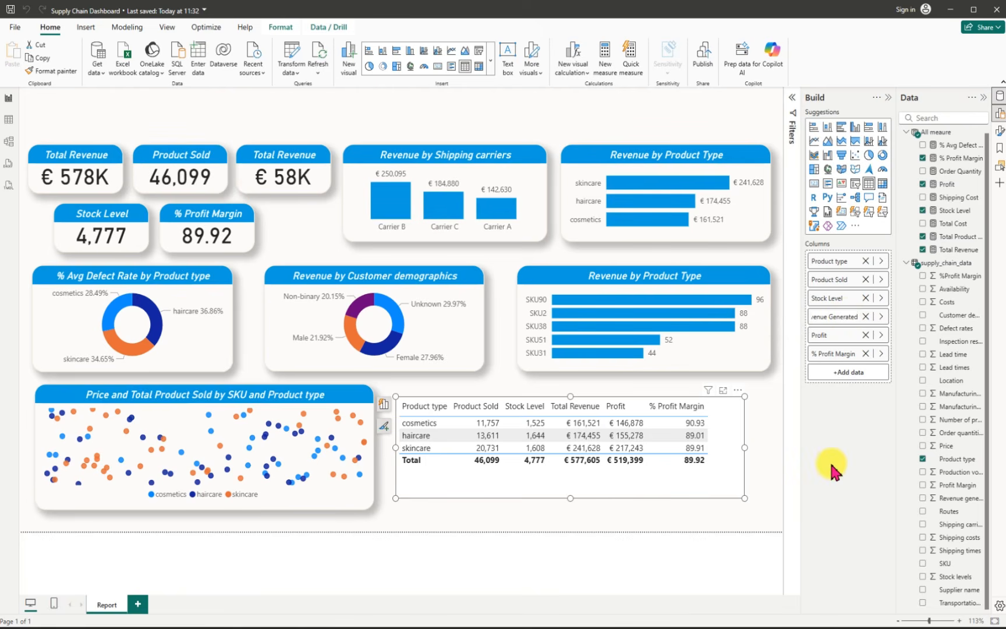
{"action": "key", "text": "Return"}
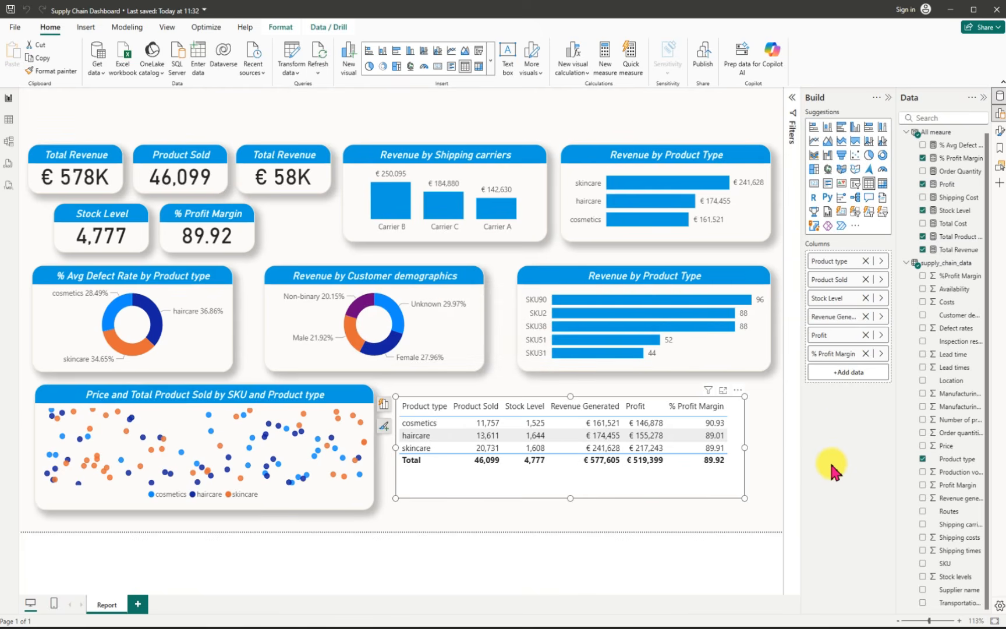
Step: Shorten the table's revenue column name to "Revenue" and extend the table's frame to match the scatter chart's height
{"action": "right_click", "coordinate": [841, 321]}
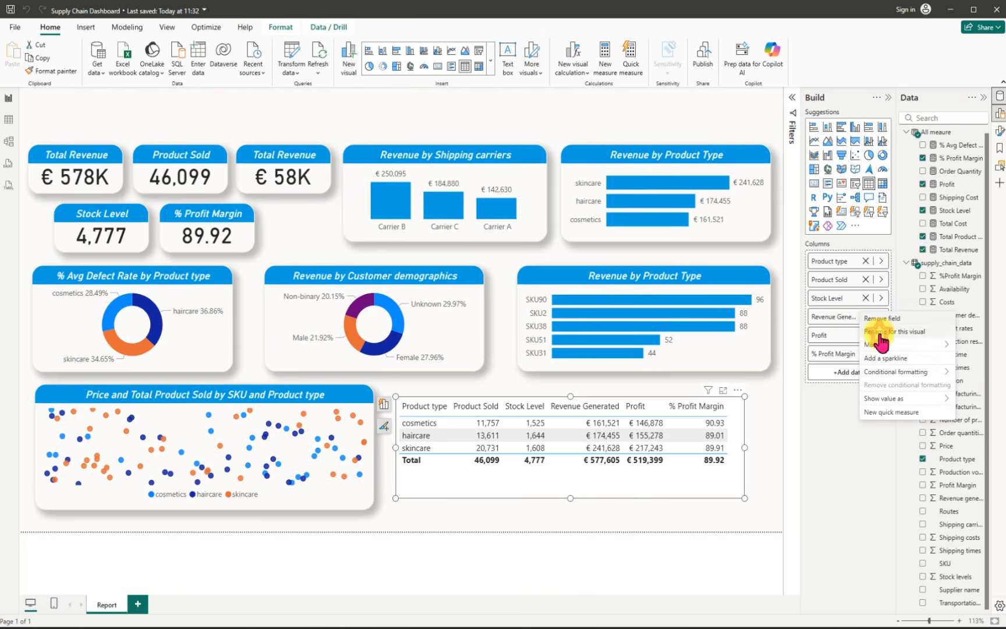
{"action": "left_click", "coordinate": [873, 331]}
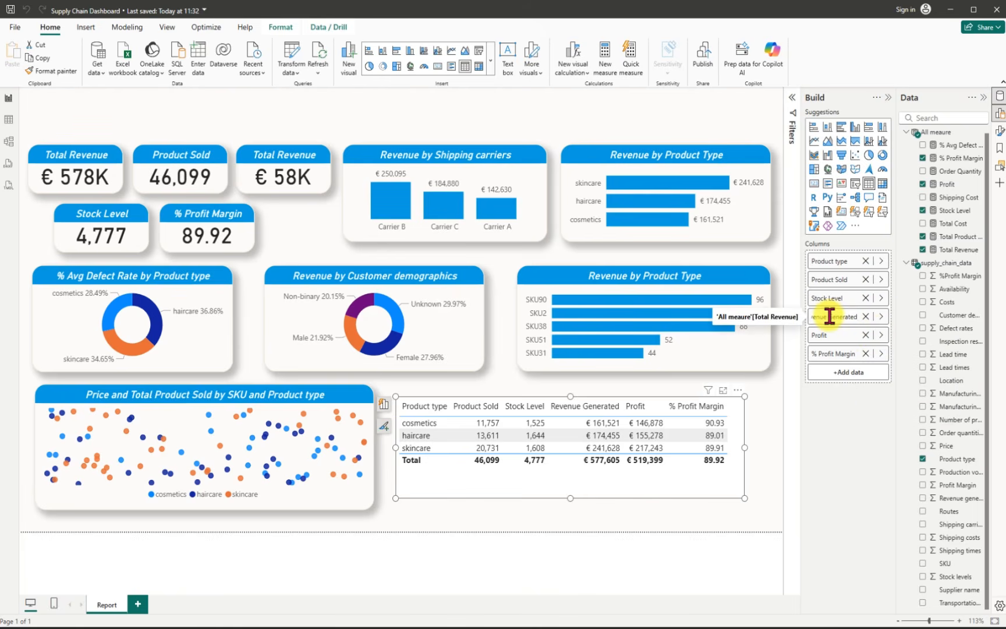
{"action": "left_click_drag", "start_coordinate": [830, 316], "coordinate": [861, 318]}
{"action": "key", "text": "BackSpace"}
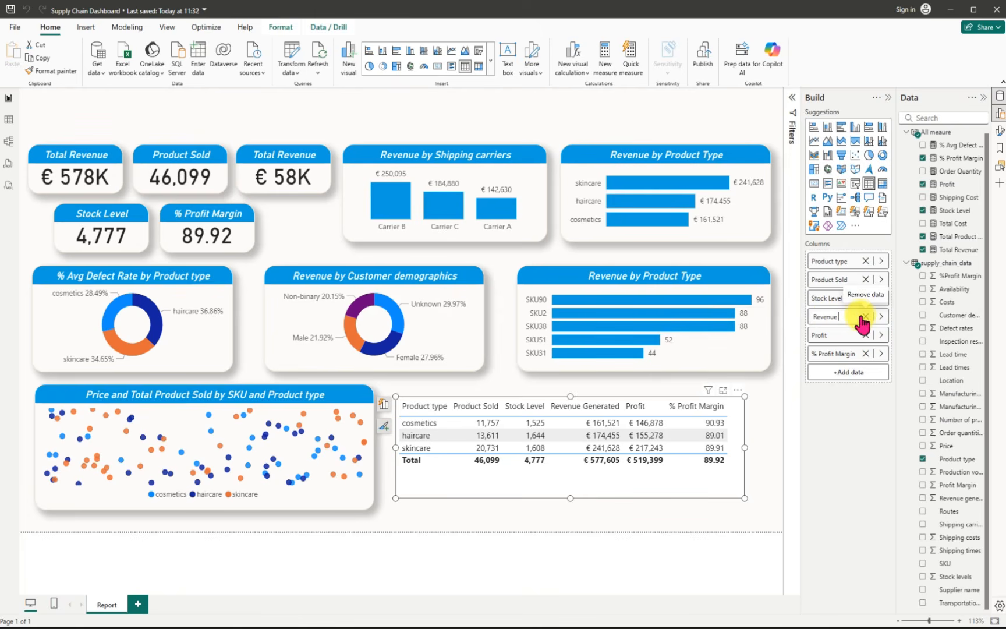
{"action": "key", "text": "Return"}
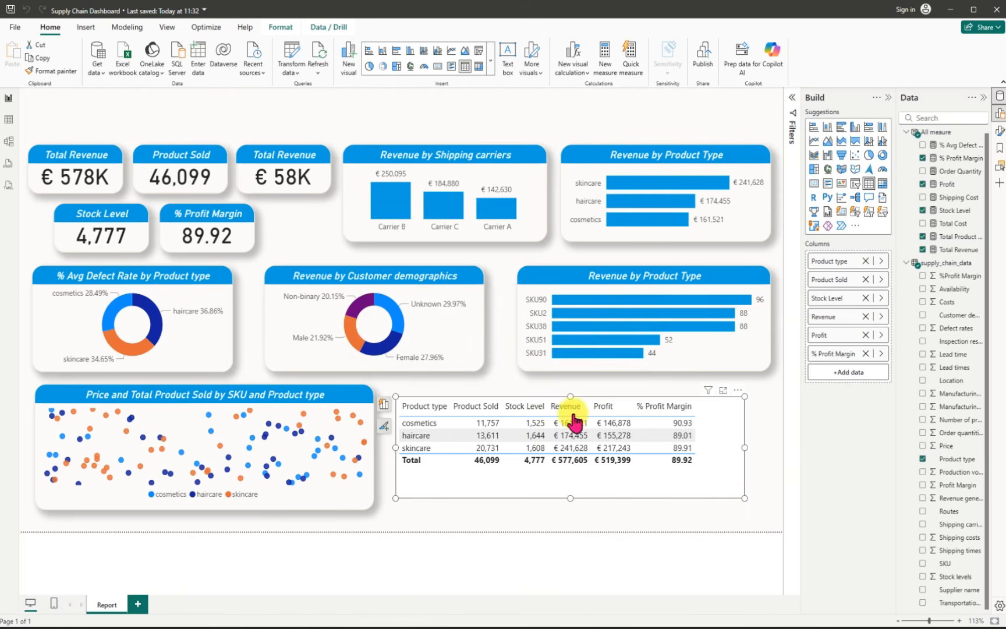
{"action": "left_click_drag", "start_coordinate": [570, 396], "coordinate": [571, 388]}
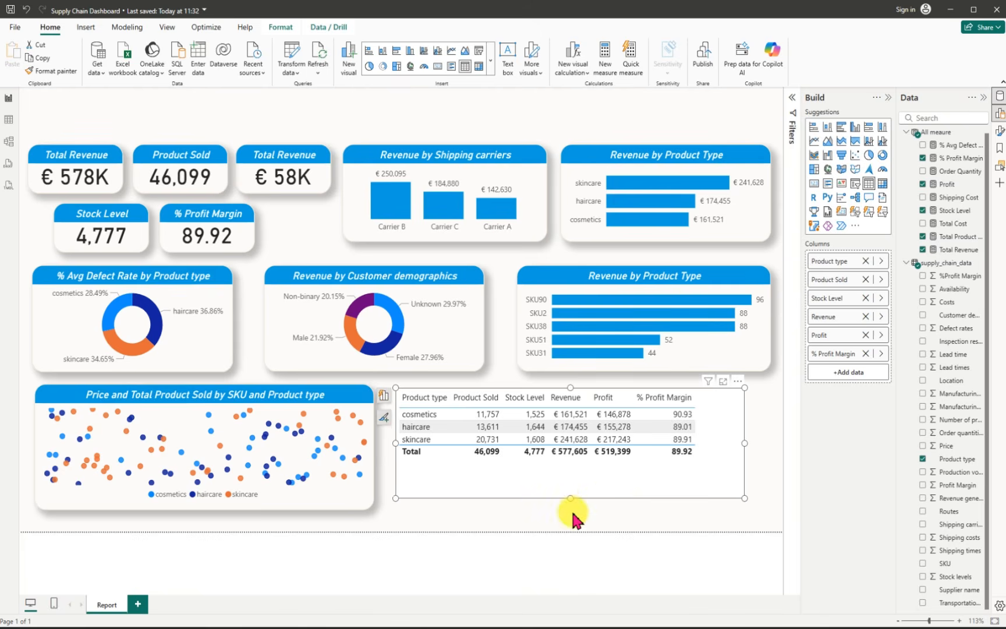
{"action": "left_click_drag", "start_coordinate": [573, 513], "coordinate": [572, 511]}
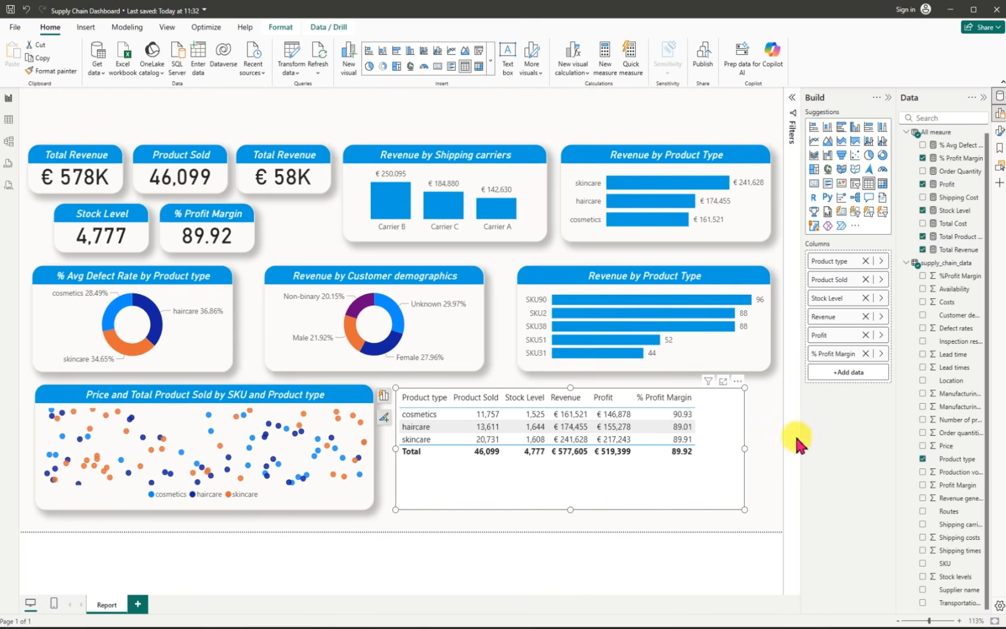
Step: Turn on the table's title and set its text to "Product-Wise"
{"action": "left_click", "coordinate": [737, 382]}
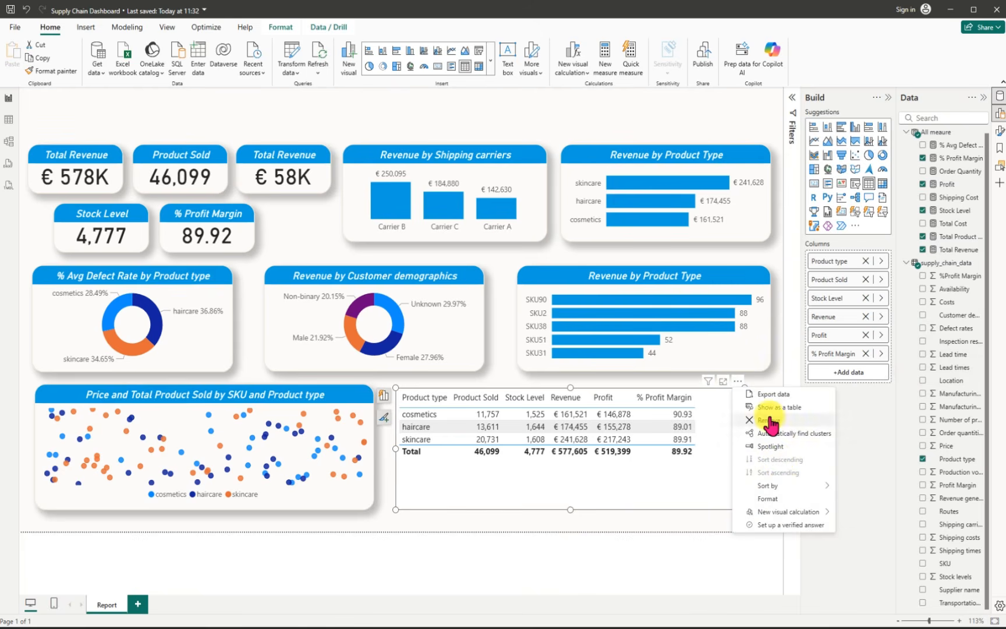
{"action": "left_click", "coordinate": [767, 499]}
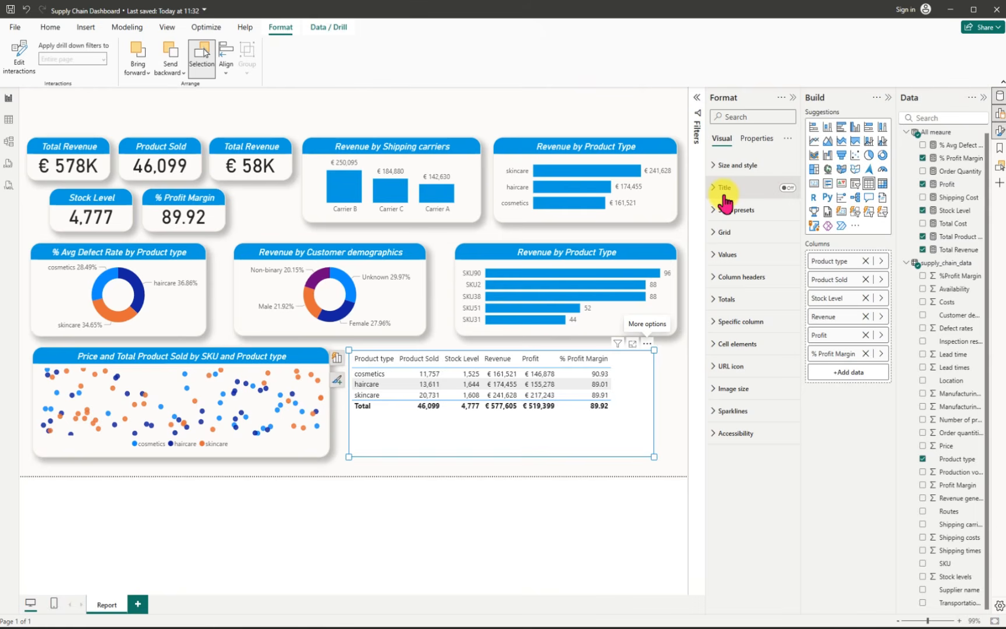
{"action": "left_click", "coordinate": [787, 187]}
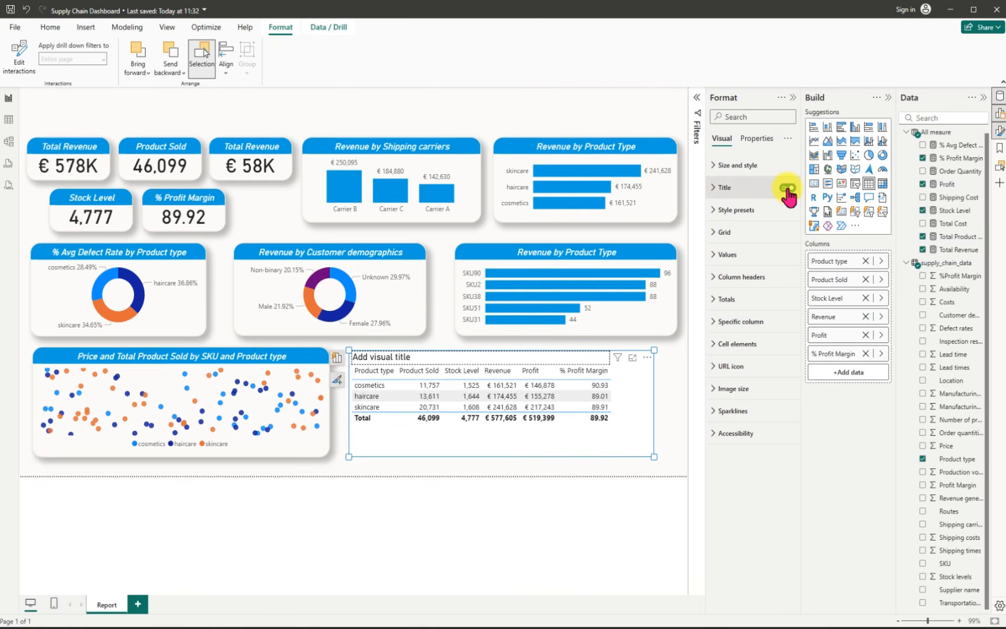
{"action": "left_click", "coordinate": [724, 188]}
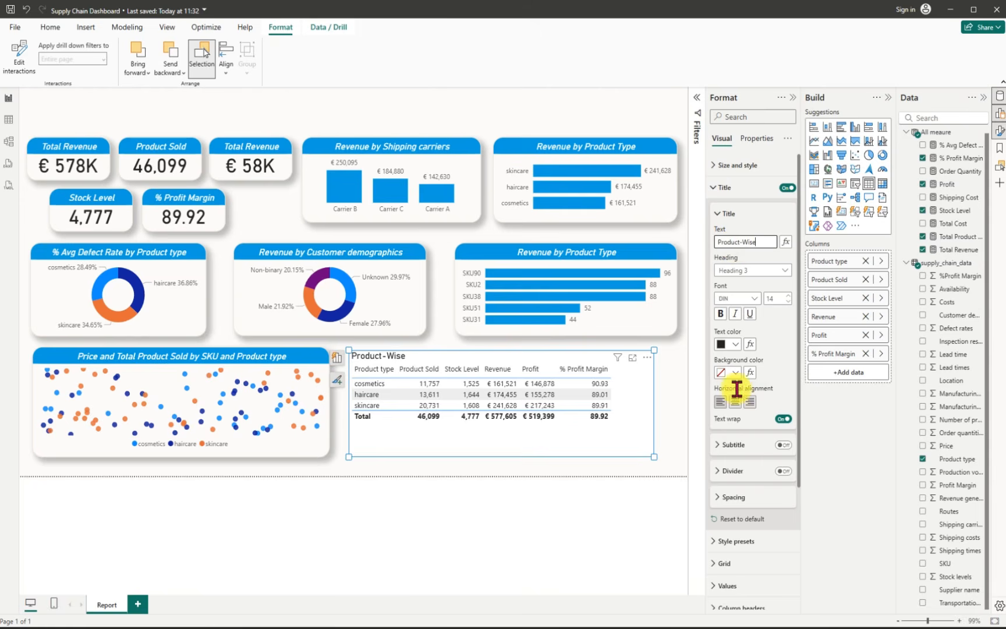
Step: Style the table's title as italic white text on the blue background used by the other visuals
{"action": "left_click", "coordinate": [736, 373]}
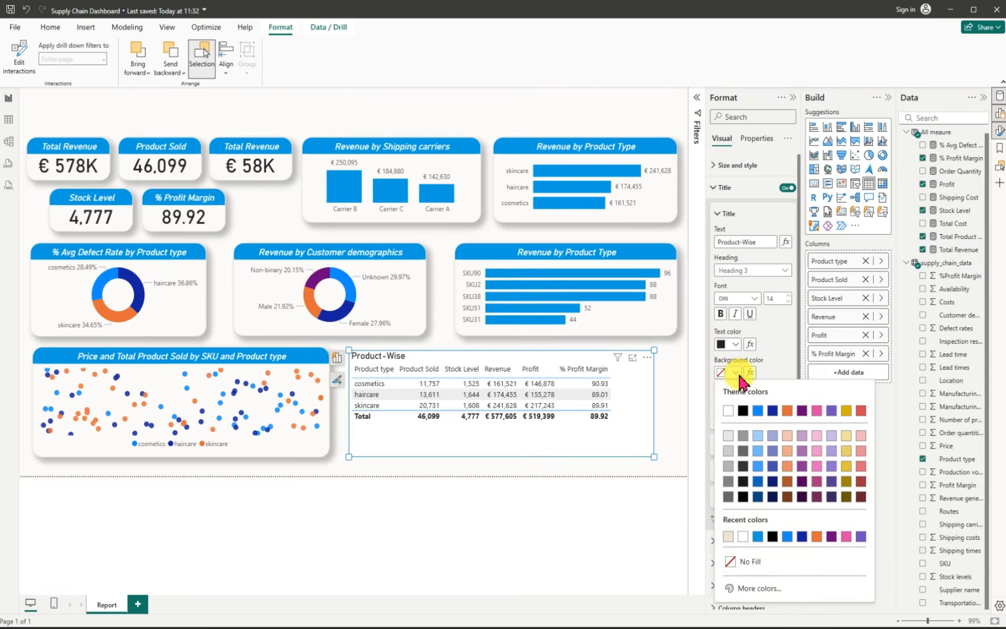
{"action": "left_click", "coordinate": [759, 537]}
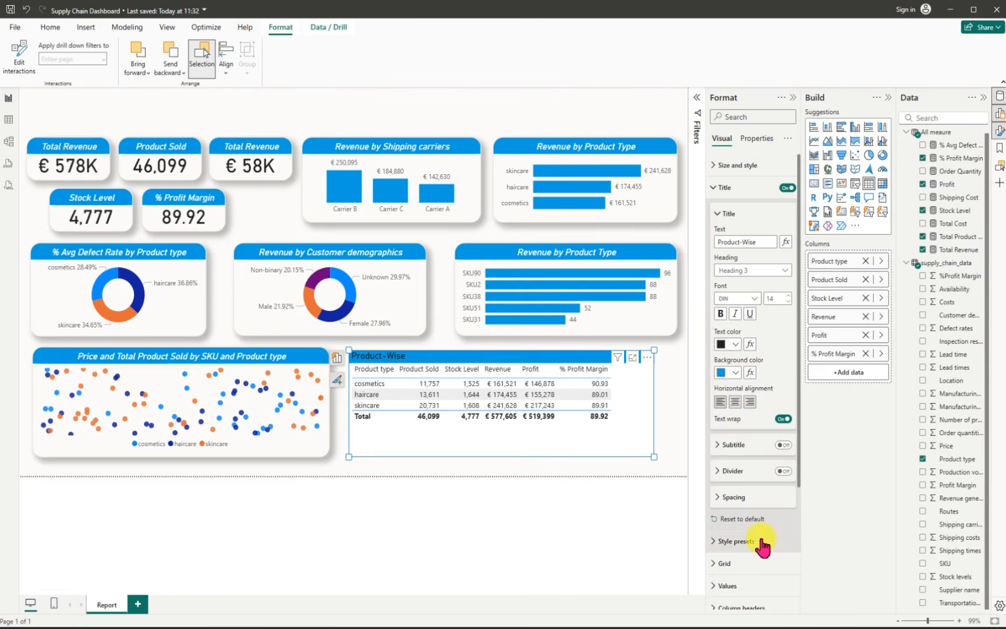
{"action": "left_click", "coordinate": [735, 315]}
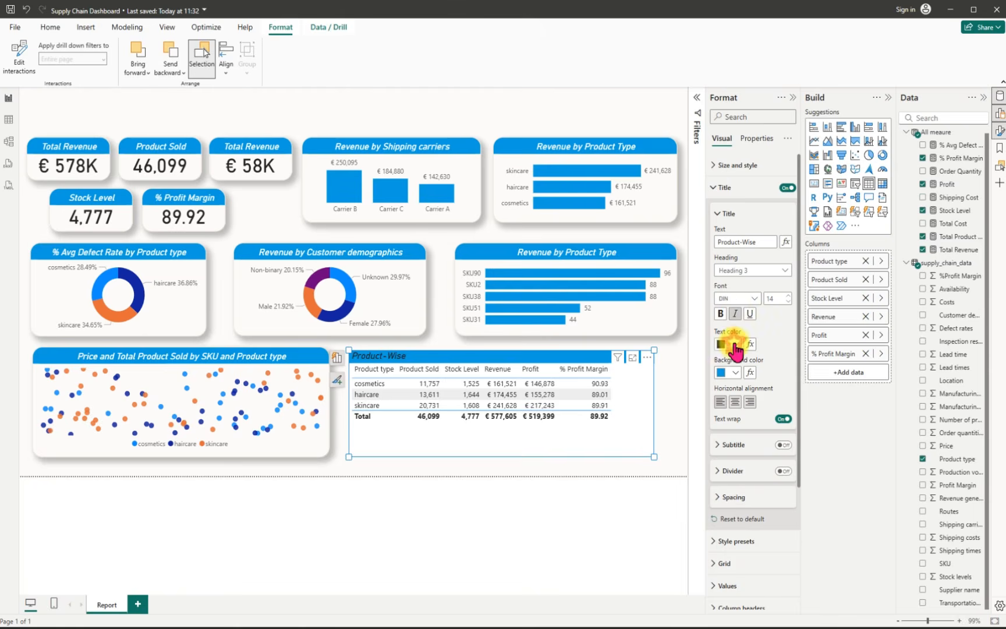
{"action": "left_click", "coordinate": [734, 344]}
{"action": "left_click", "coordinate": [728, 382]}
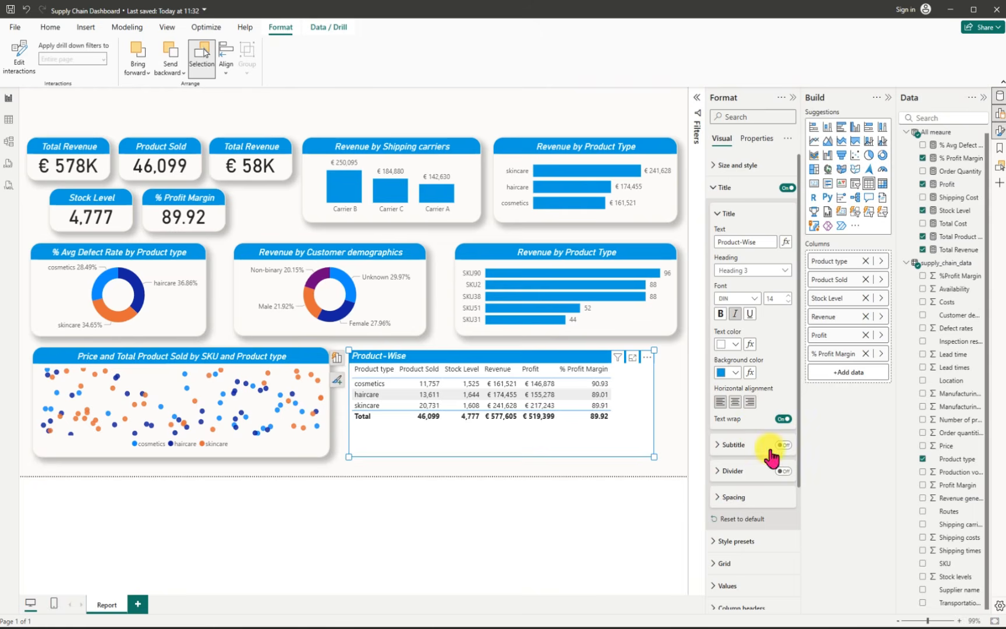
Step: Increase the font size of the table's column headers
{"action": "left_click_drag", "start_coordinate": [800, 449], "coordinate": [802, 580]}
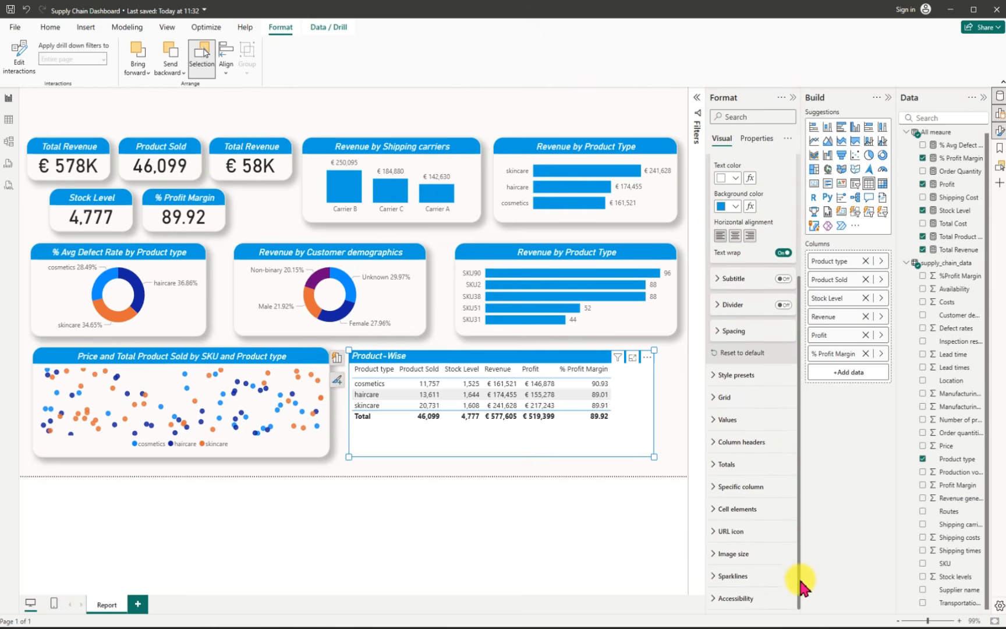
{"action": "left_click", "coordinate": [717, 444]}
{"action": "left_click", "coordinate": [788, 493]}
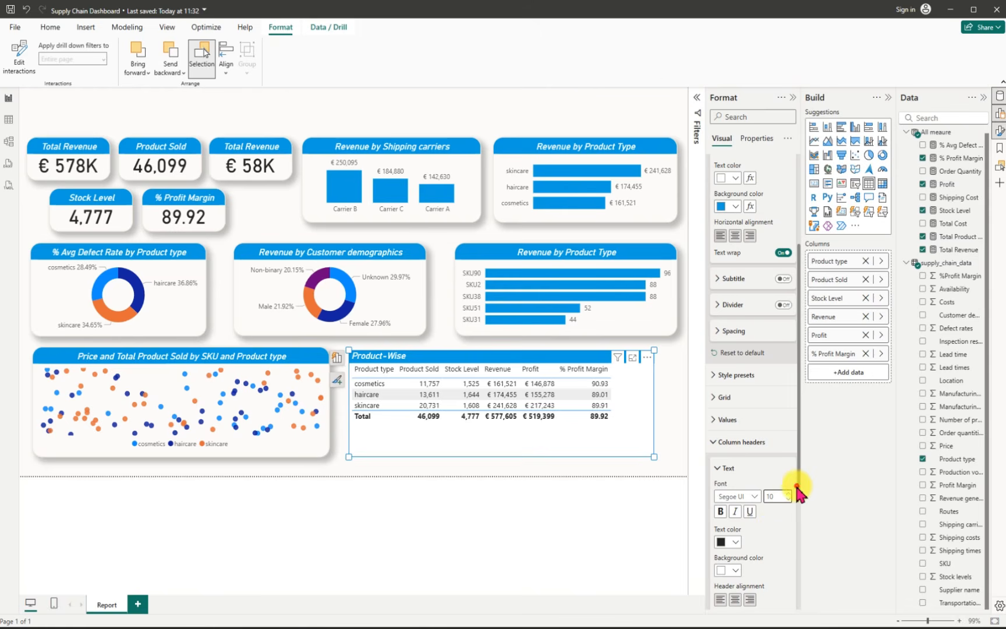
Step: Center the text of the table's column headers and open the formatting options for its totals row
{"action": "left_click", "coordinate": [736, 599]}
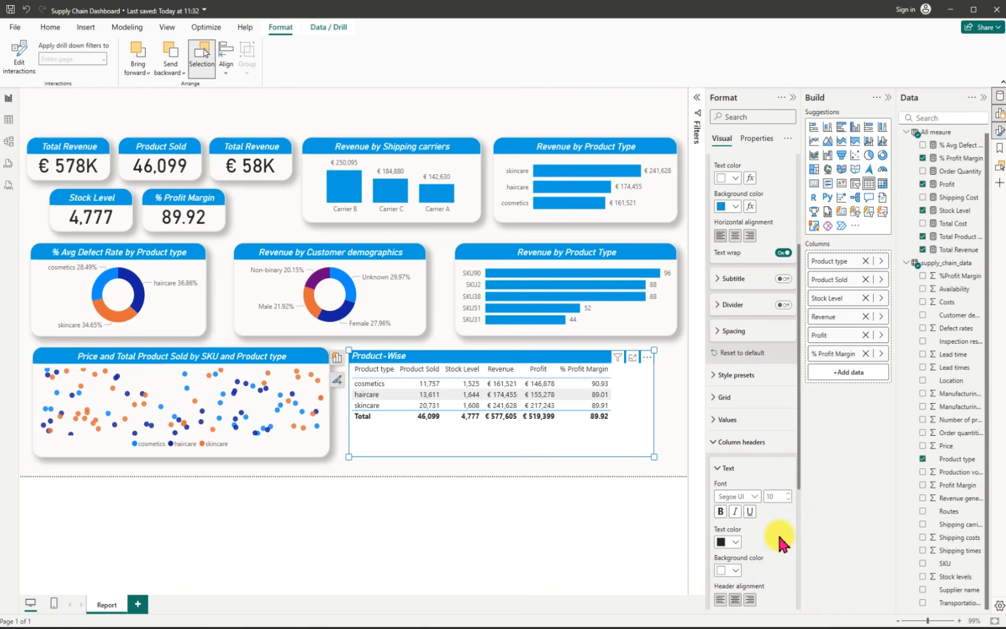
{"action": "left_click_drag", "start_coordinate": [797, 498], "coordinate": [798, 603]}
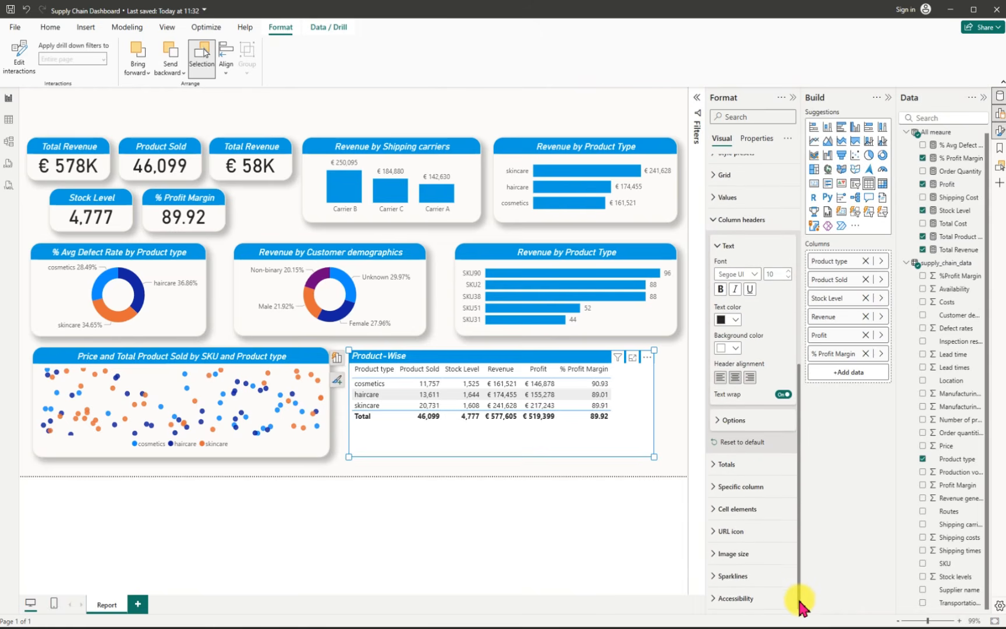
{"action": "left_click", "coordinate": [720, 464]}
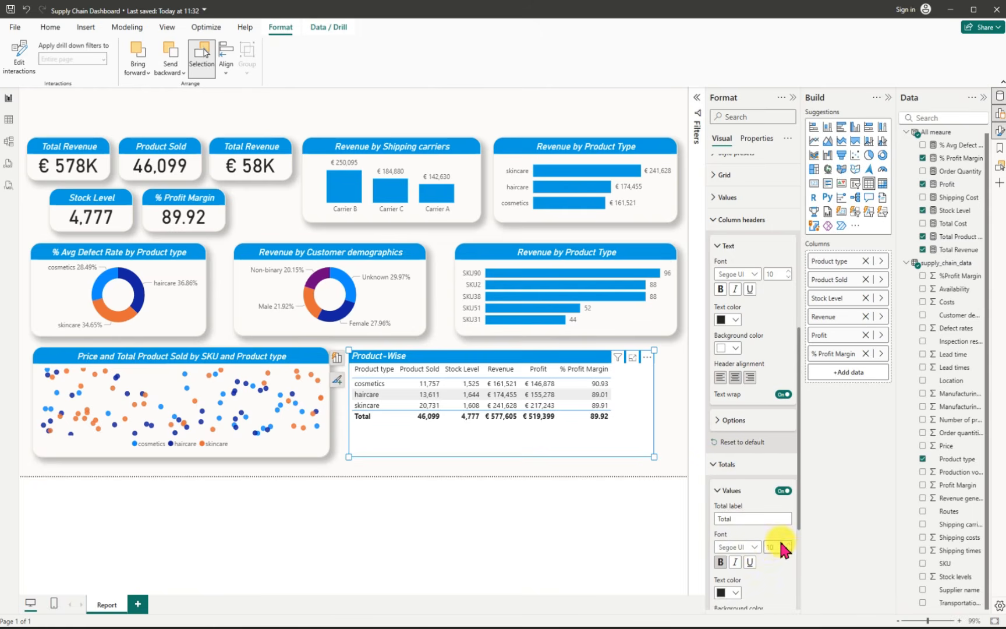
{"action": "left_click", "coordinate": [721, 562]}
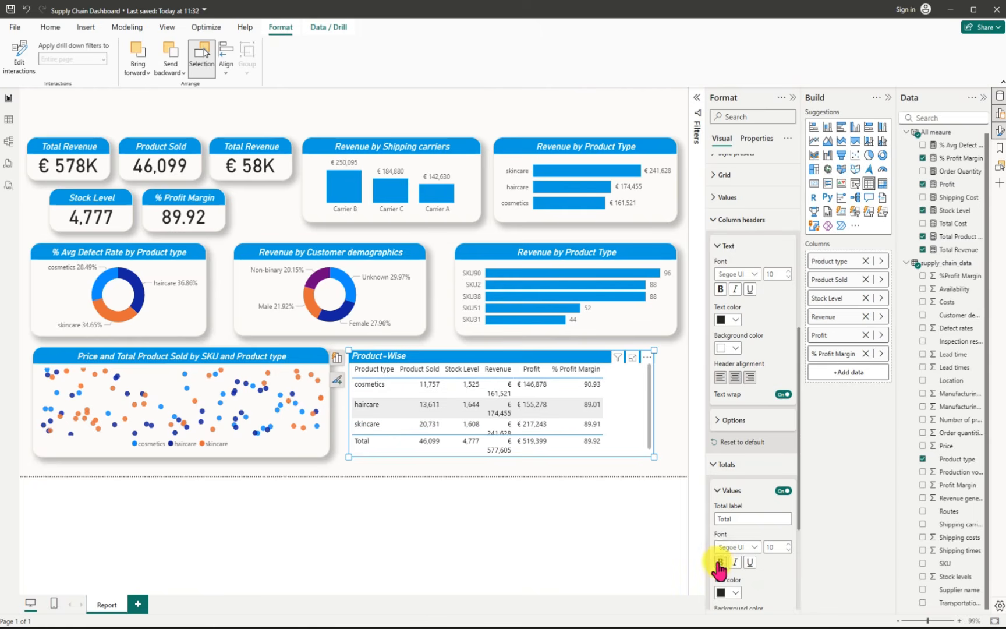
{"action": "left_click", "coordinate": [718, 561]}
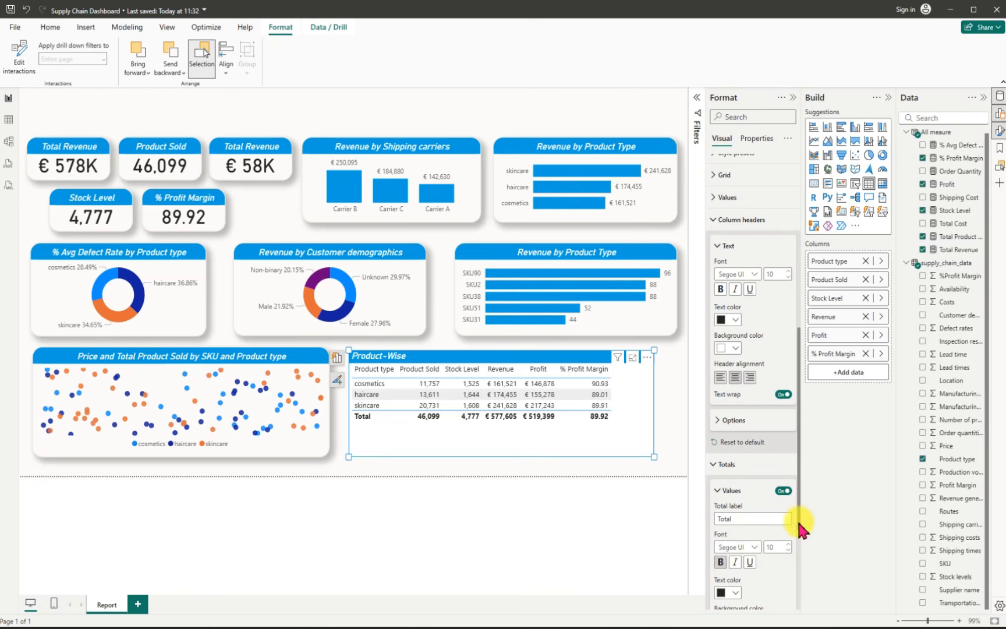
{"action": "scroll", "coordinate": [800, 524], "scroll_direction": "down", "scroll_amount": 1}
{"action": "left_click_drag", "start_coordinate": [799, 538], "coordinate": [799, 573]}
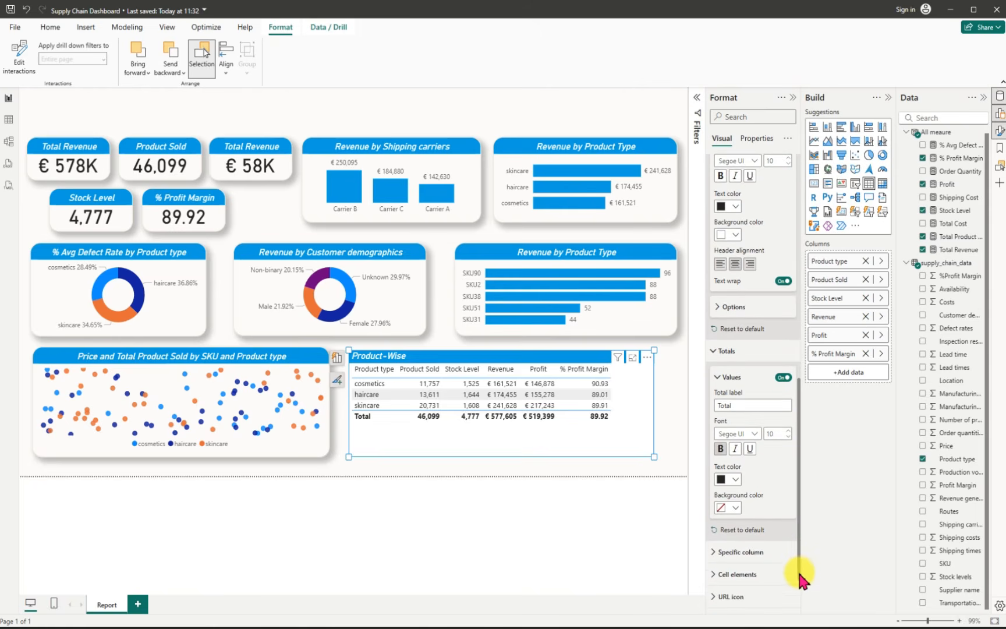
{"action": "left_click", "coordinate": [788, 439]}
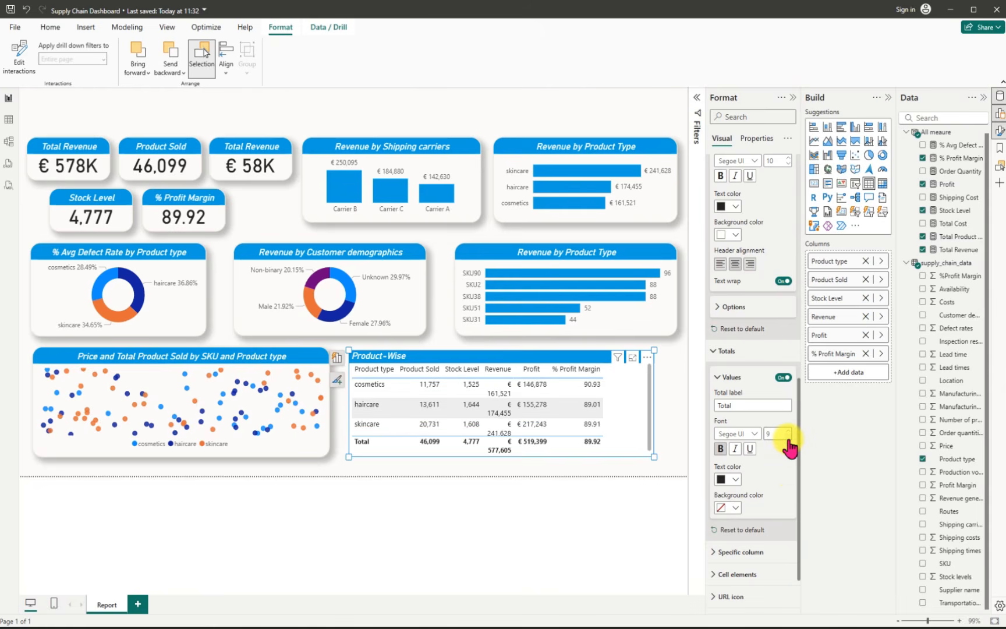
{"action": "left_click", "coordinate": [789, 430]}
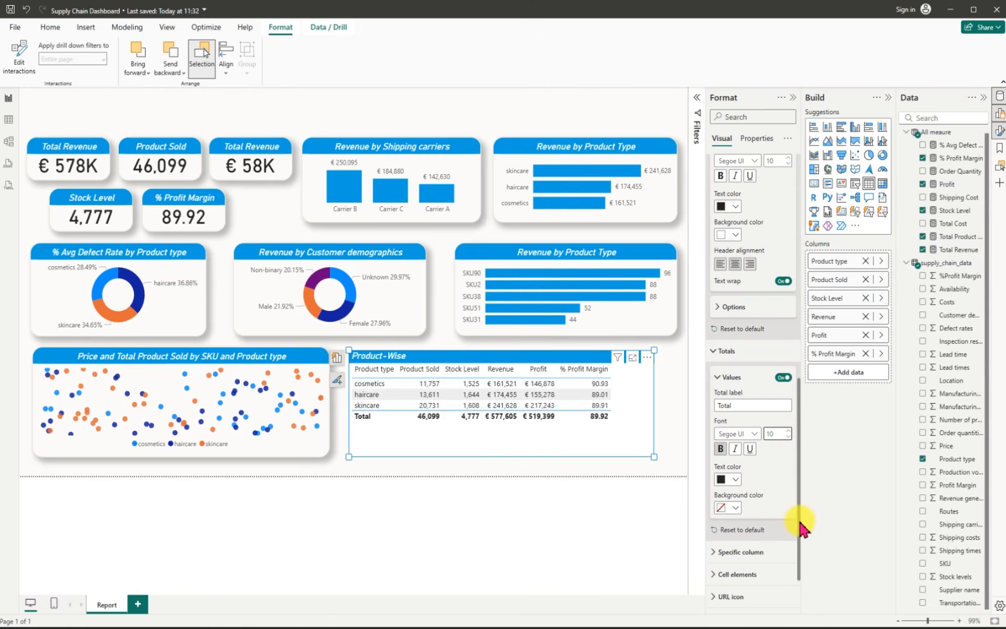
Step: Set the font of the table's totals row to Segoe UI Semibold
{"action": "scroll", "coordinate": [801, 527], "scroll_direction": "down", "scroll_amount": 3}
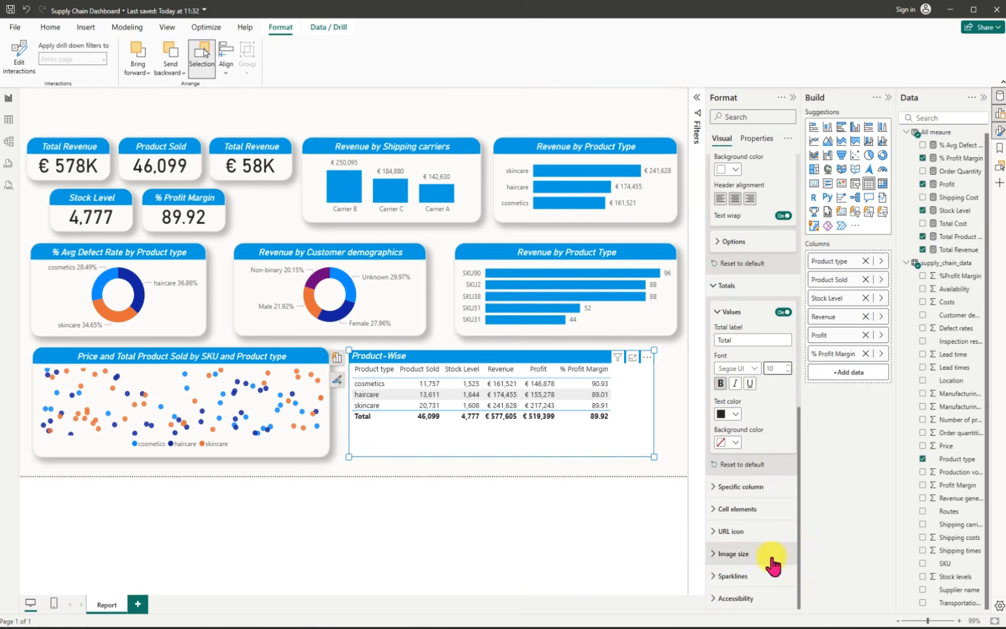
{"action": "left_click", "coordinate": [714, 510]}
{"action": "scroll", "coordinate": [801, 542], "scroll_direction": "down", "scroll_amount": 2}
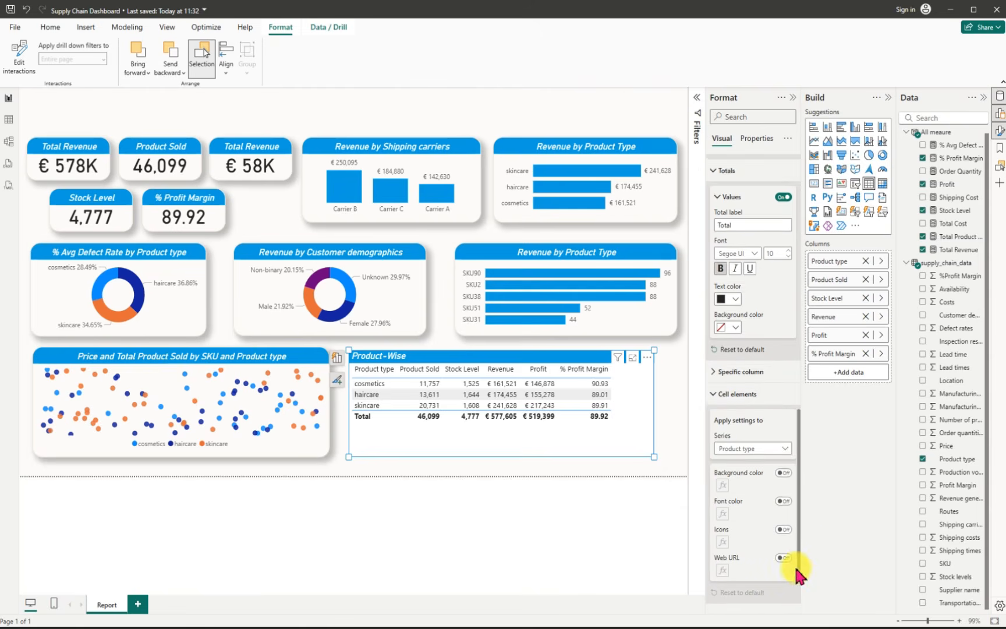
{"action": "left_click_drag", "start_coordinate": [804, 533], "coordinate": [796, 488]}
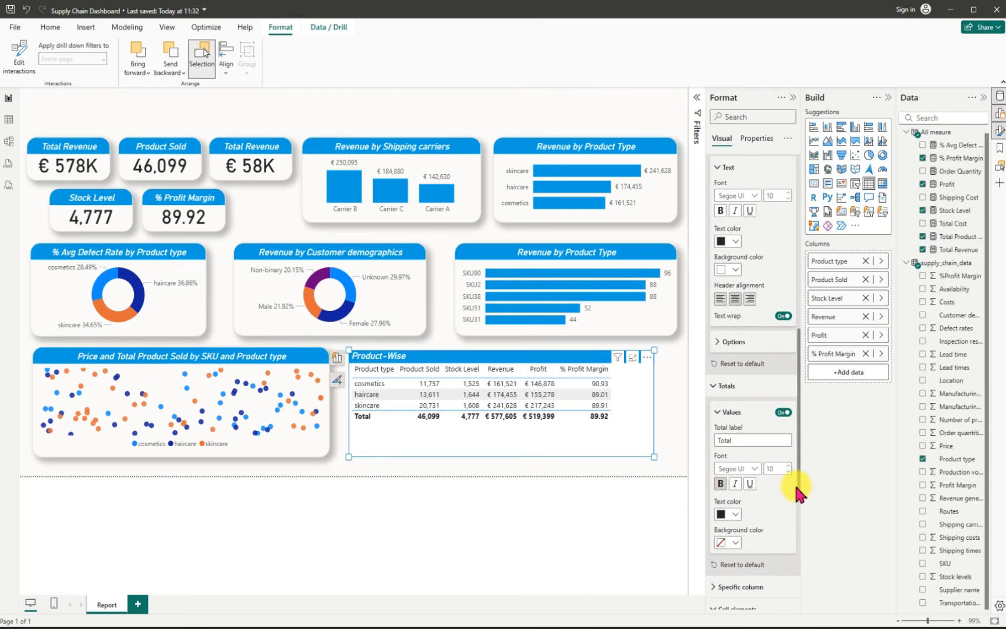
{"action": "left_click", "coordinate": [755, 473]}
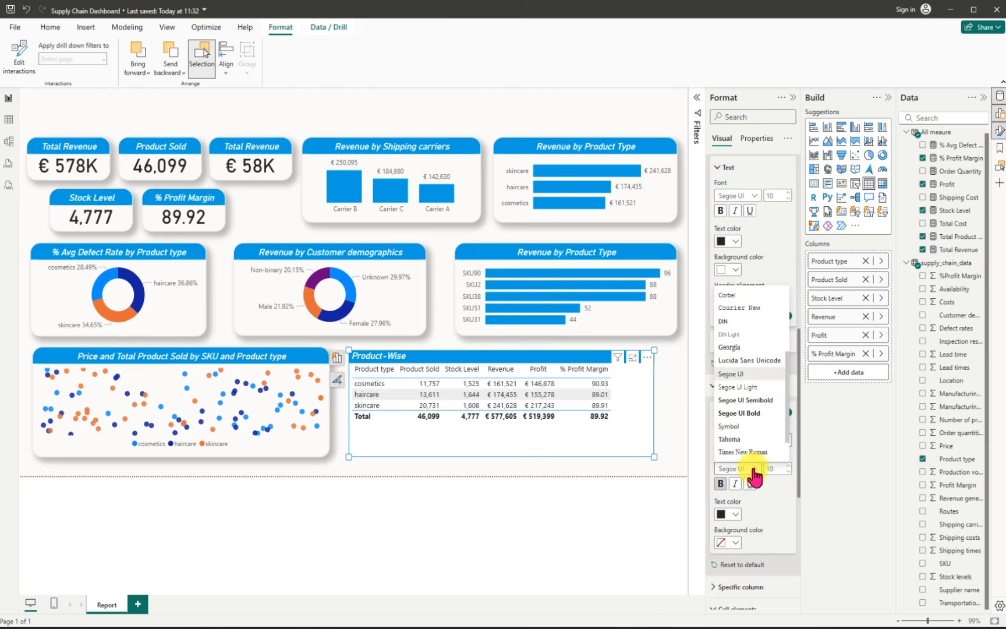
{"action": "left_click", "coordinate": [753, 400]}
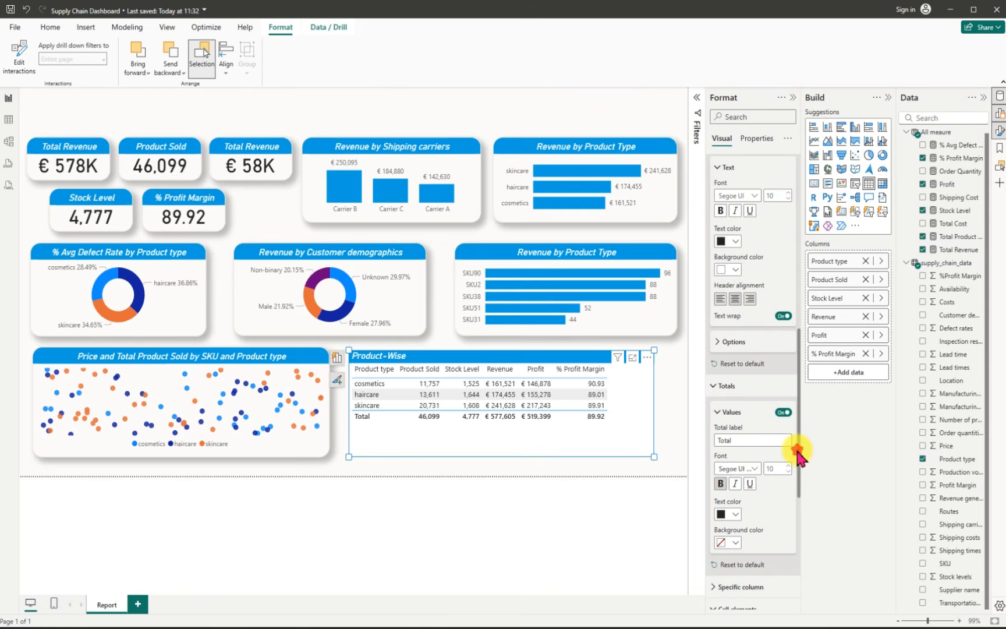
{"action": "left_click_drag", "start_coordinate": [797, 452], "coordinate": [793, 499]}
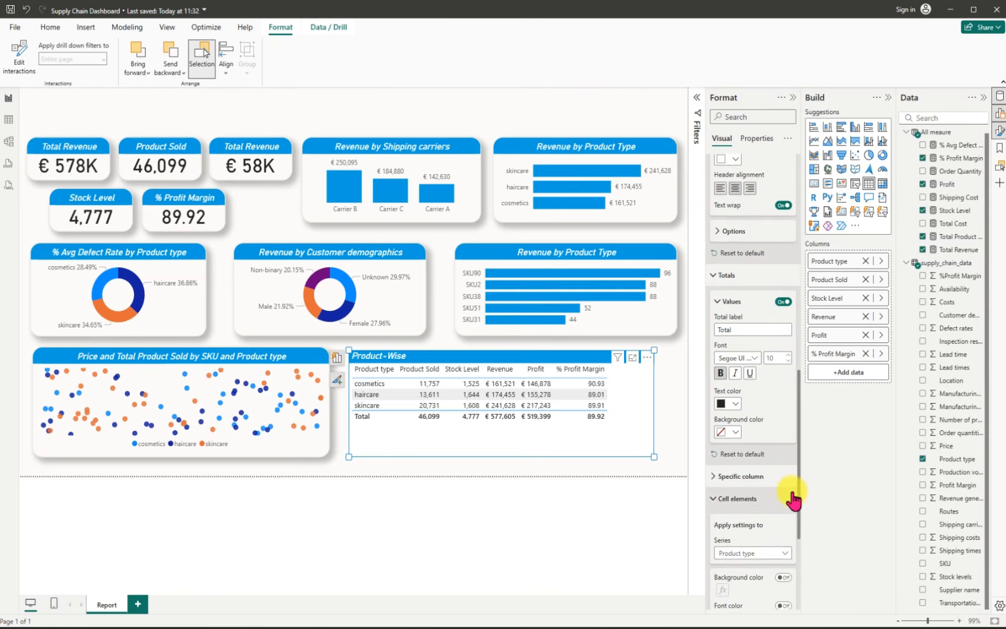
{"action": "scroll", "coordinate": [793, 504], "scroll_direction": "down", "scroll_amount": 1}
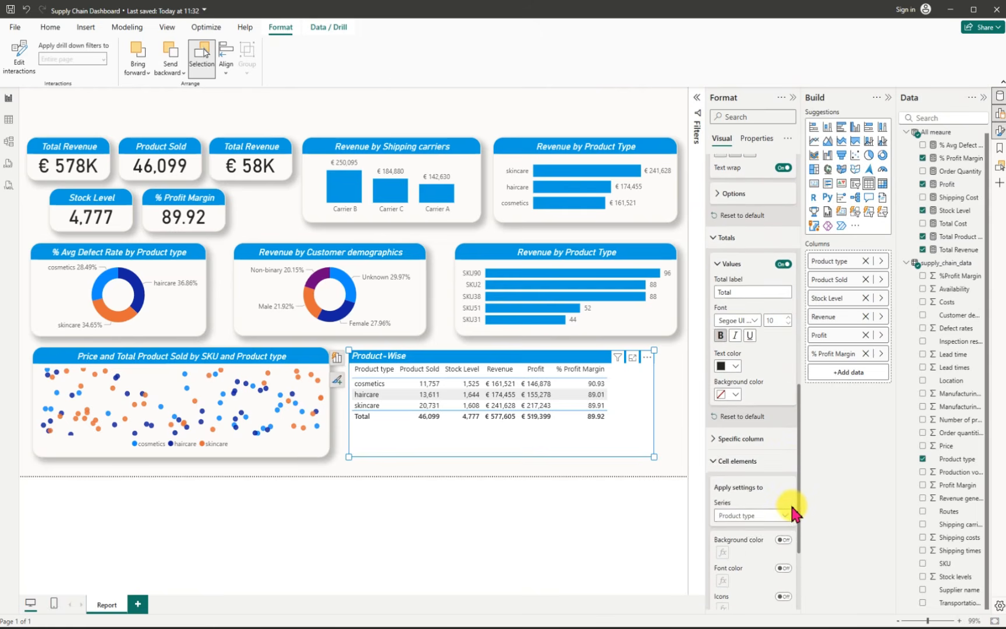
{"action": "scroll", "coordinate": [793, 512], "scroll_direction": "down", "scroll_amount": 1}
{"action": "scroll", "coordinate": [787, 523], "scroll_direction": "down", "scroll_amount": 5}
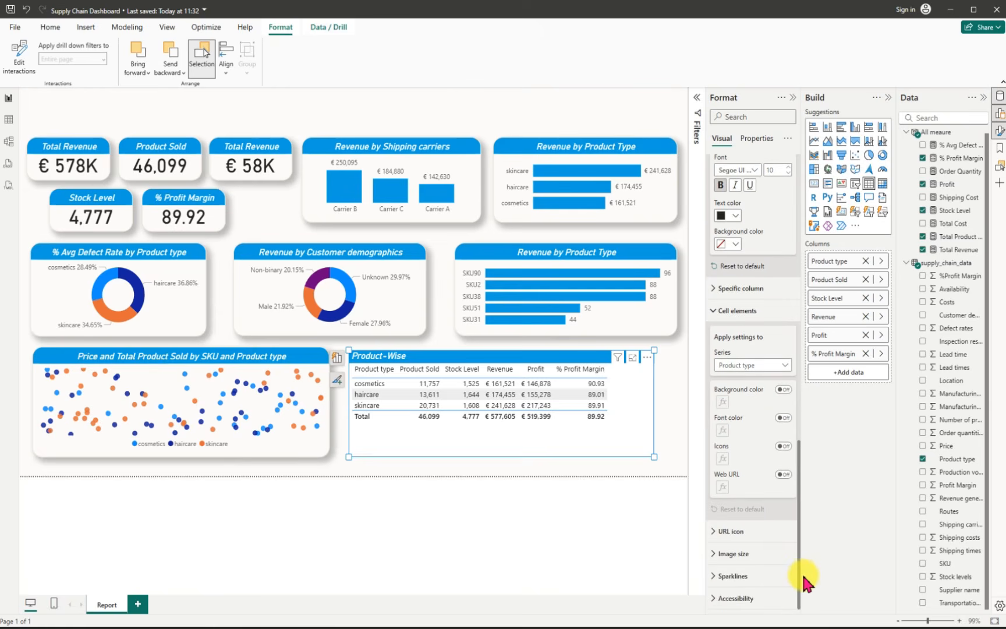
{"action": "left_click_drag", "start_coordinate": [803, 577], "coordinate": [797, 328]}
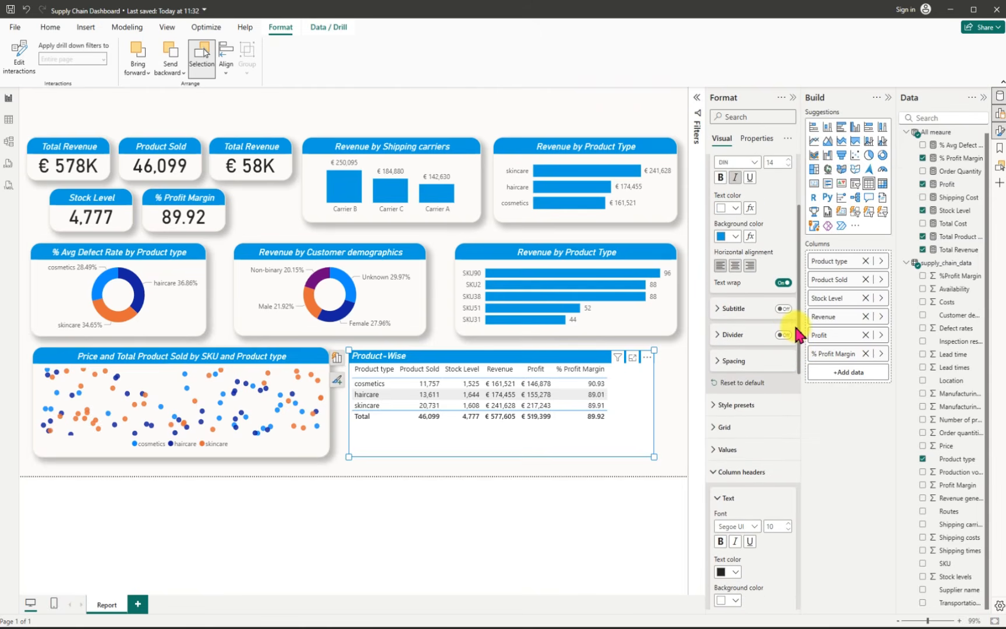
{"action": "left_click", "coordinate": [718, 427]}
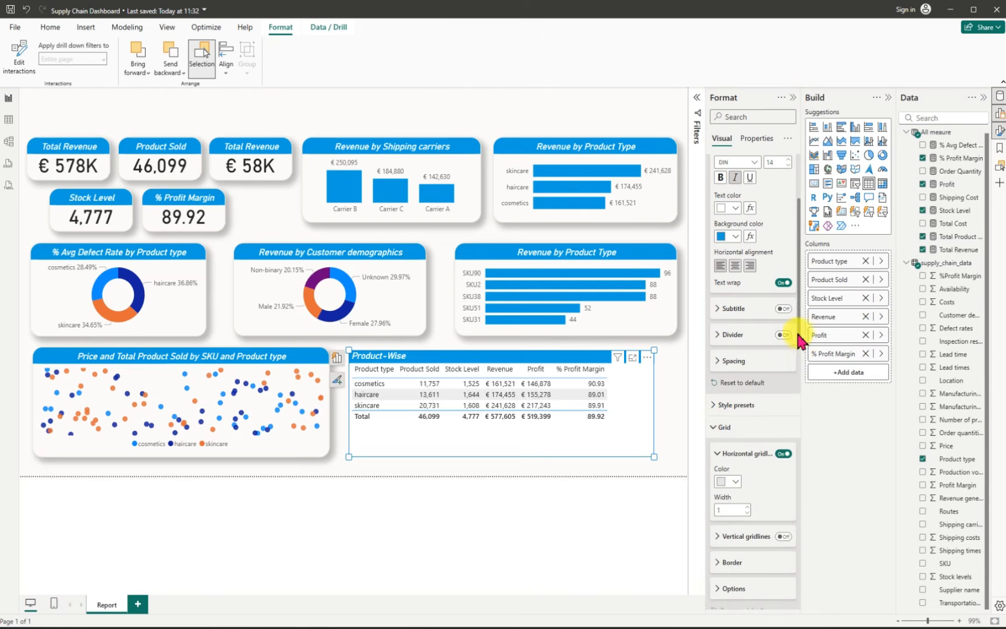
{"action": "left_click_drag", "start_coordinate": [801, 337], "coordinate": [797, 267]}
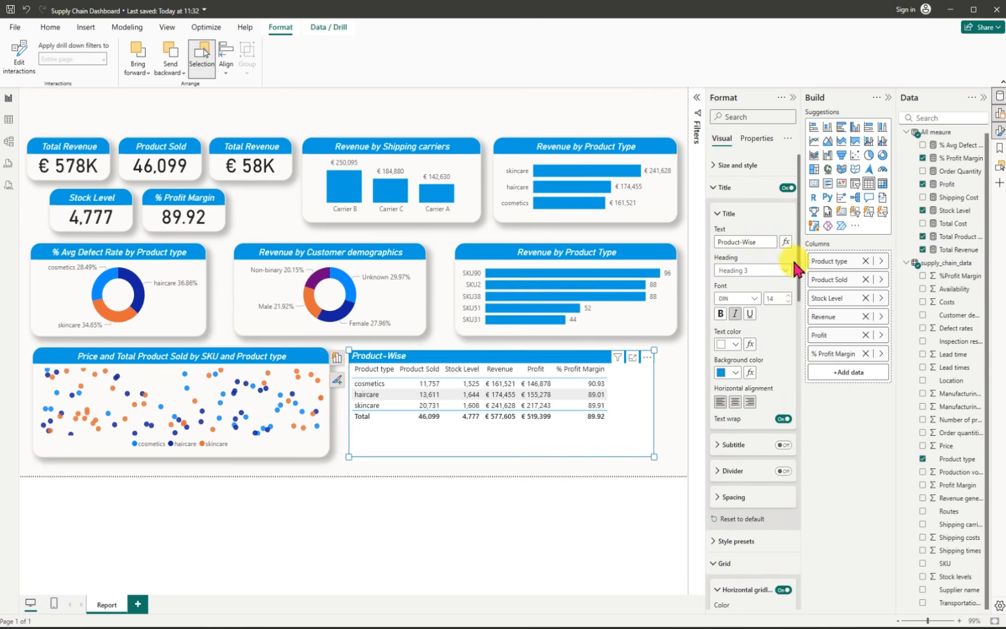
Step: Turn off the table's background and give it a #EFE6D4 visual border with 19 px rounded corners
{"action": "left_click", "coordinate": [714, 167]}
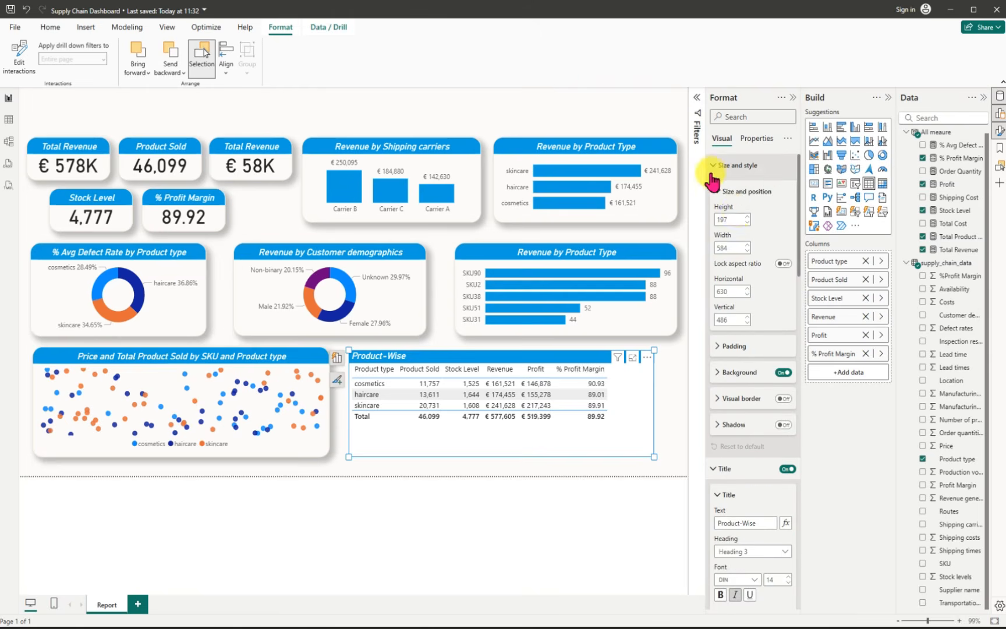
{"action": "left_click", "coordinate": [782, 374]}
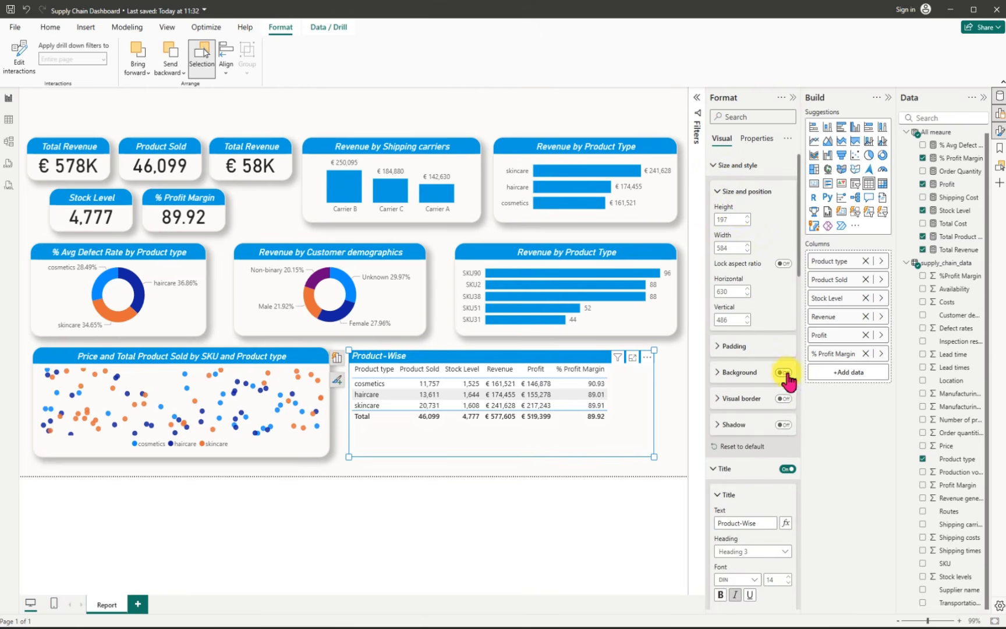
{"action": "left_click", "coordinate": [783, 399]}
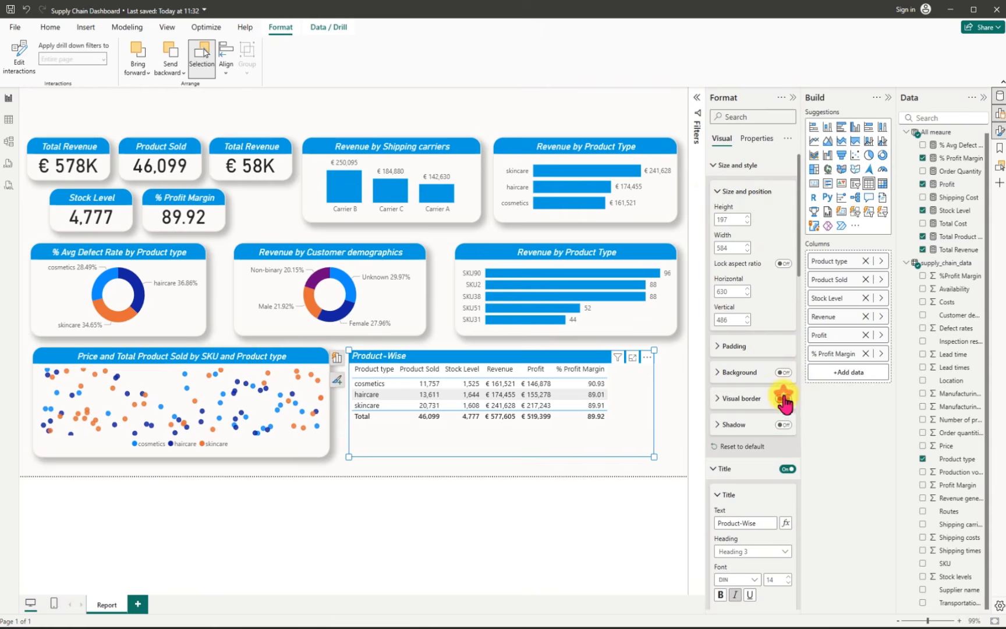
{"action": "left_click", "coordinate": [719, 400]}
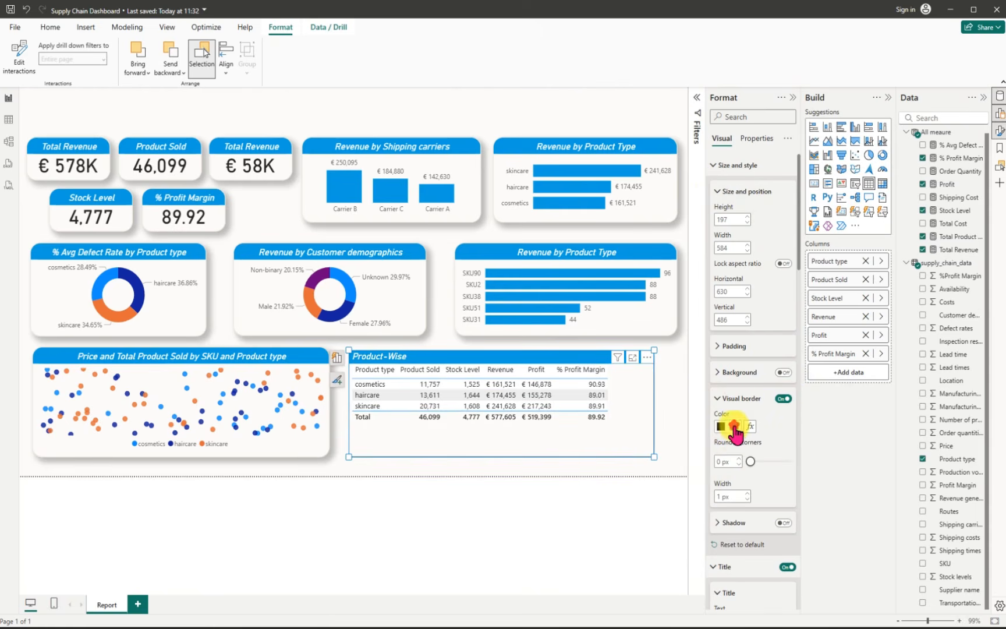
{"action": "left_click", "coordinate": [736, 428]}
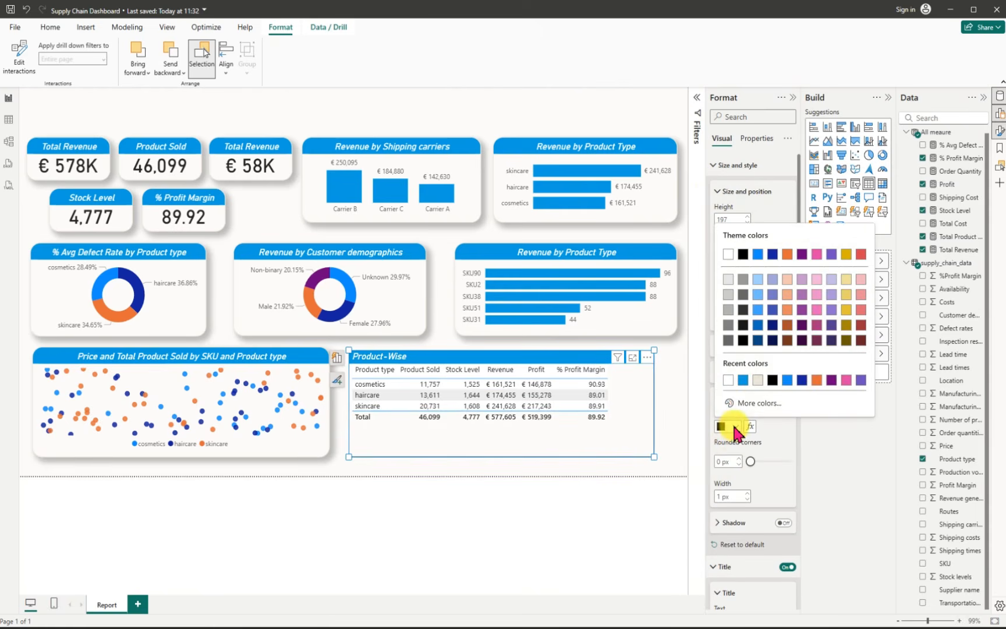
{"action": "left_click", "coordinate": [758, 382]}
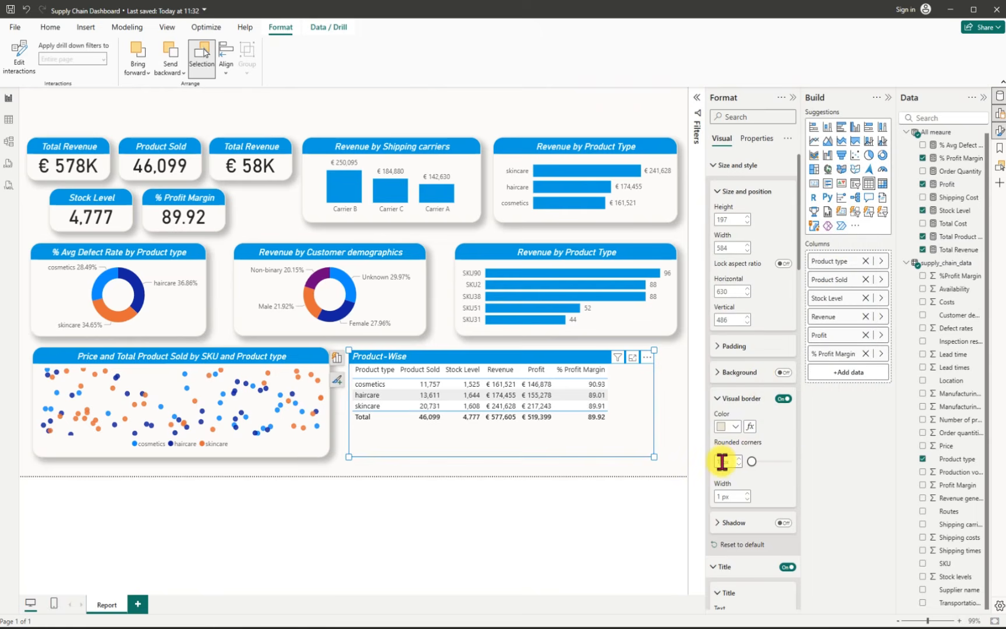
{"action": "type", "text": "19"}
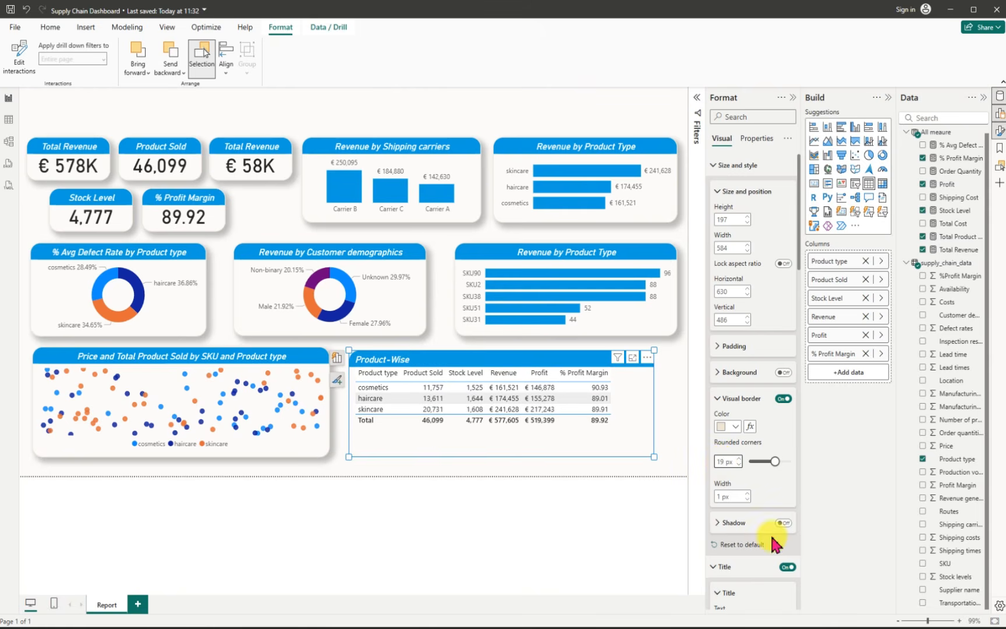
Step: Turn on the table's shadow and center its "Product-Wise" title horizontally
{"action": "left_click", "coordinate": [783, 523]}
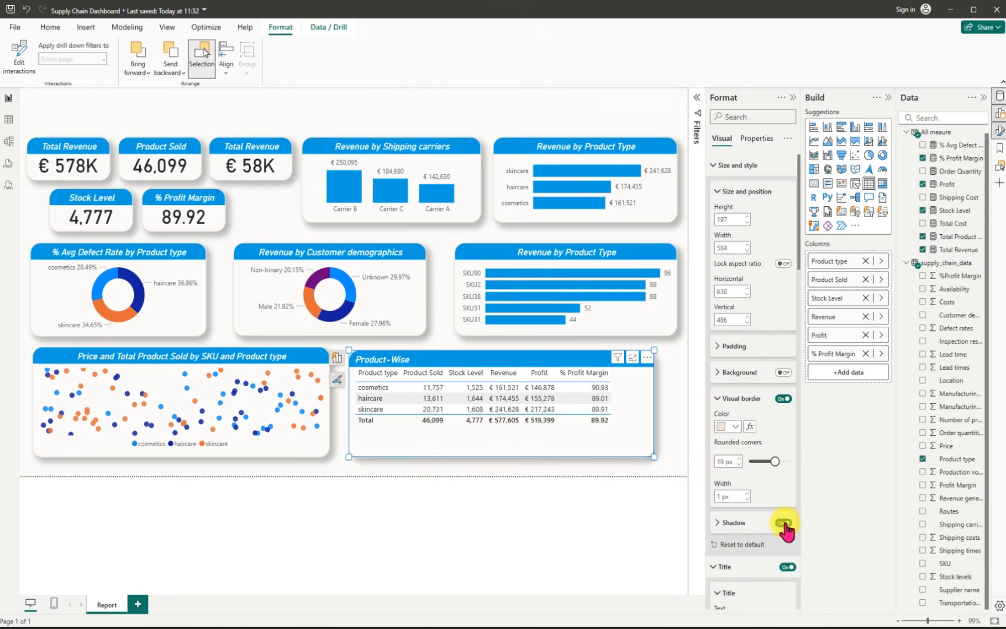
{"action": "left_click_drag", "start_coordinate": [800, 266], "coordinate": [802, 329]}
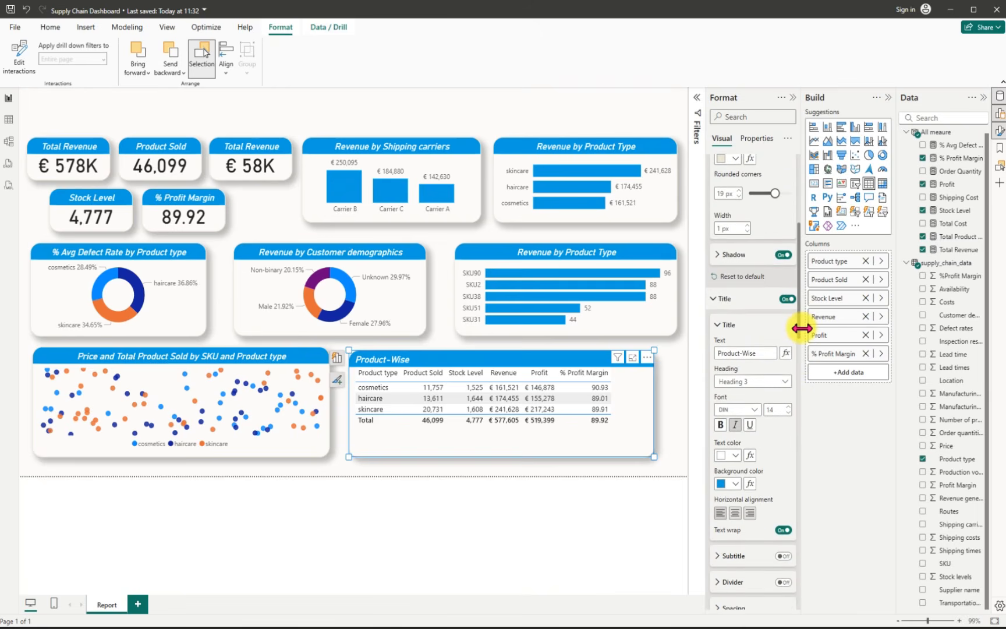
{"action": "left_click", "coordinate": [735, 512]}
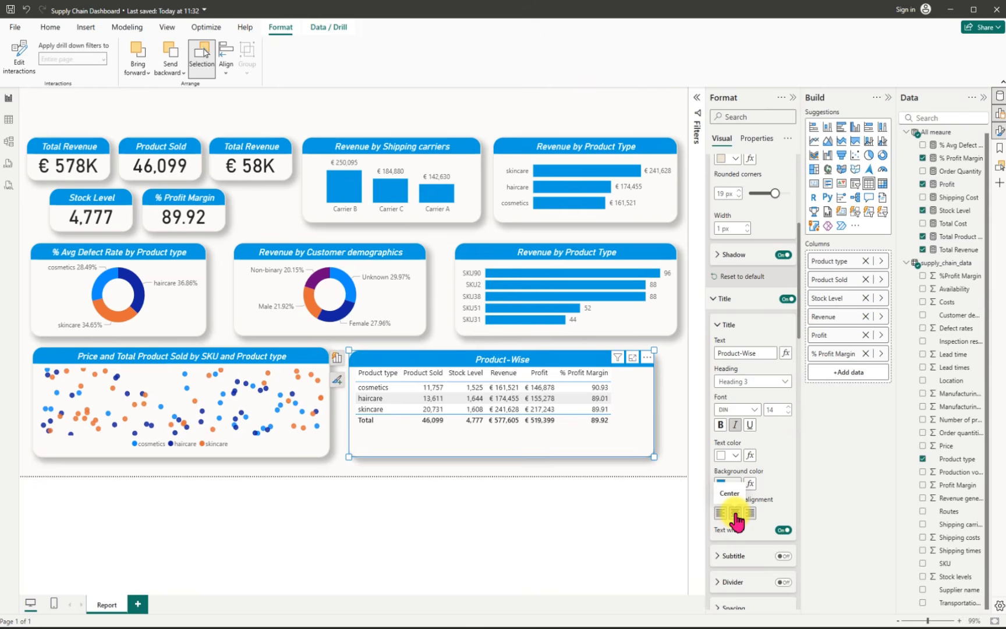
Step: Collapse the formatting, build and data panes to give the report canvas more room
{"action": "left_click", "coordinate": [792, 103]}
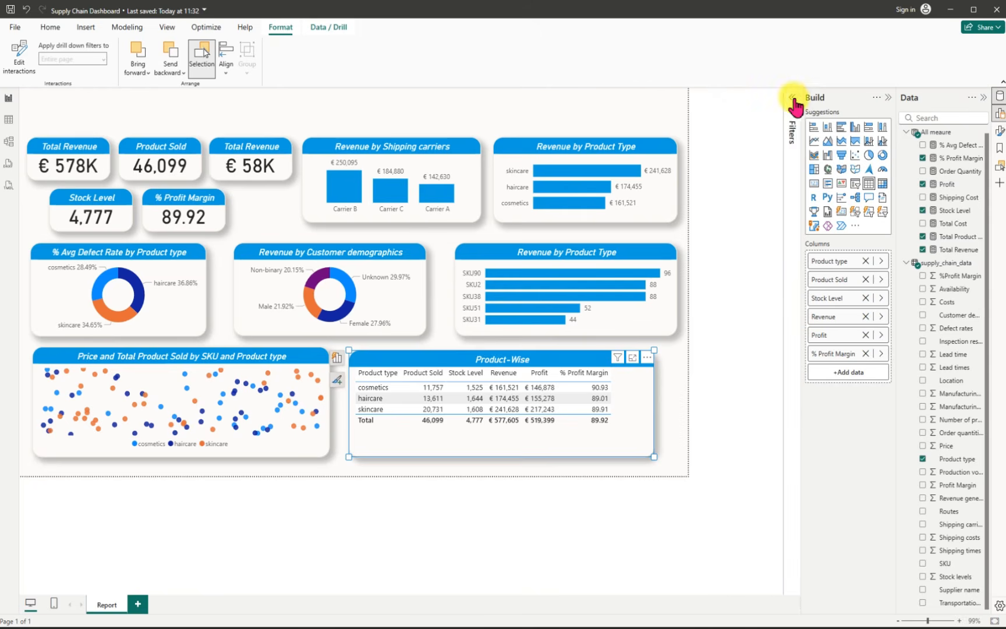
{"action": "left_click", "coordinate": [888, 98]}
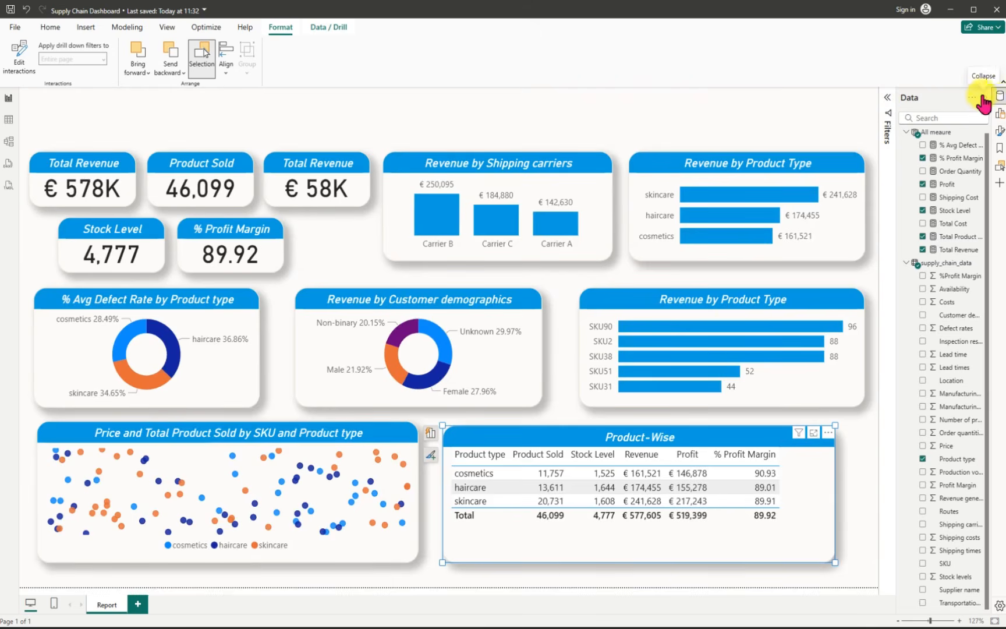
{"action": "left_click", "coordinate": [982, 98]}
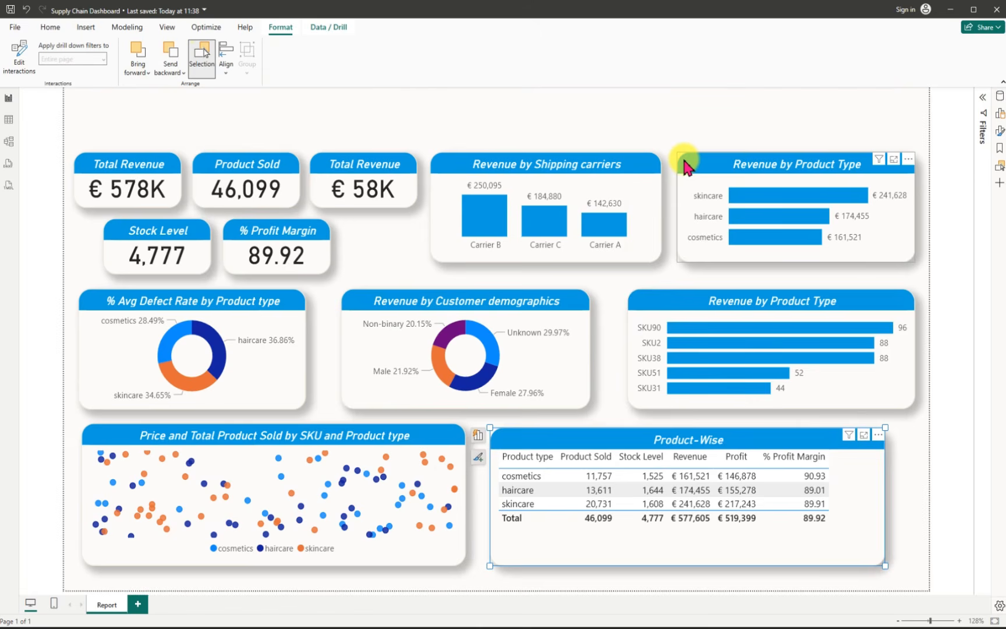
Step: Resize the SKU bar chart by its lower-left corner, making it slightly narrower and taller
{"action": "left_click", "coordinate": [686, 167]}
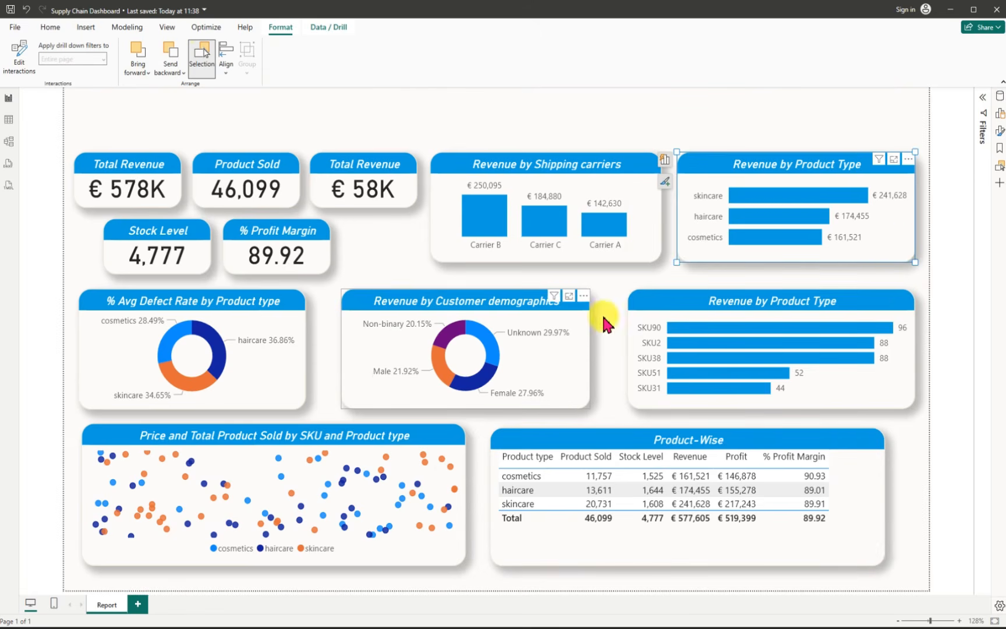
{"action": "left_click", "coordinate": [629, 351]}
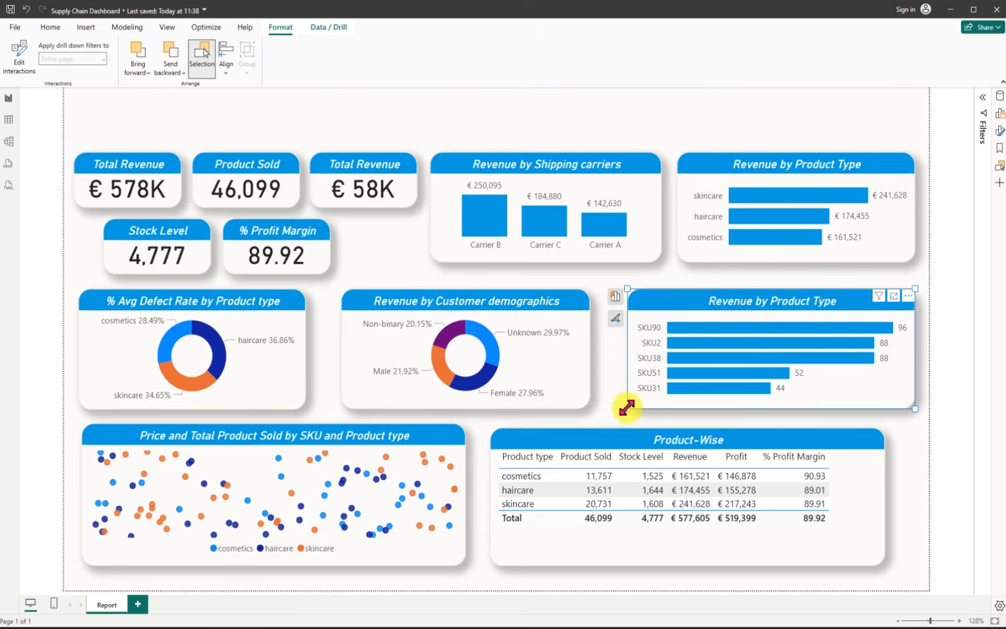
{"action": "mouse_move", "coordinate": [627, 408]}
{"action": "left_mouse_down"}
{"action": "mouse_move", "coordinate": [638, 407]}
{"action": "mouse_move", "coordinate": [631, 413]}
{"action": "left_mouse_up"}
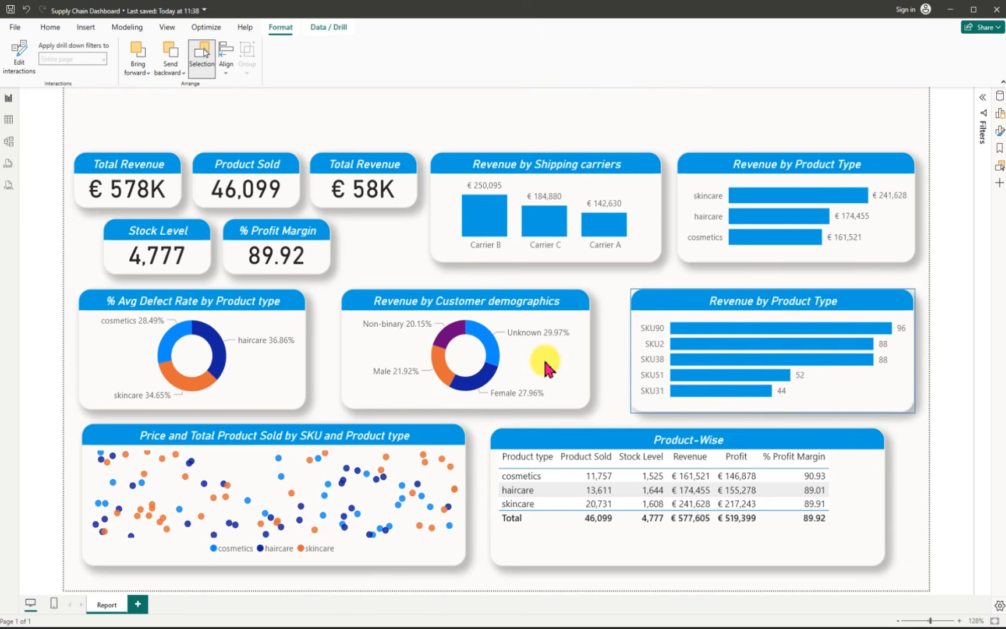
Step: Widen the defect rate and customer demographics donut charts by extending each one's right edge toward its neighbouring chart
{"action": "left_click", "coordinate": [585, 361]}
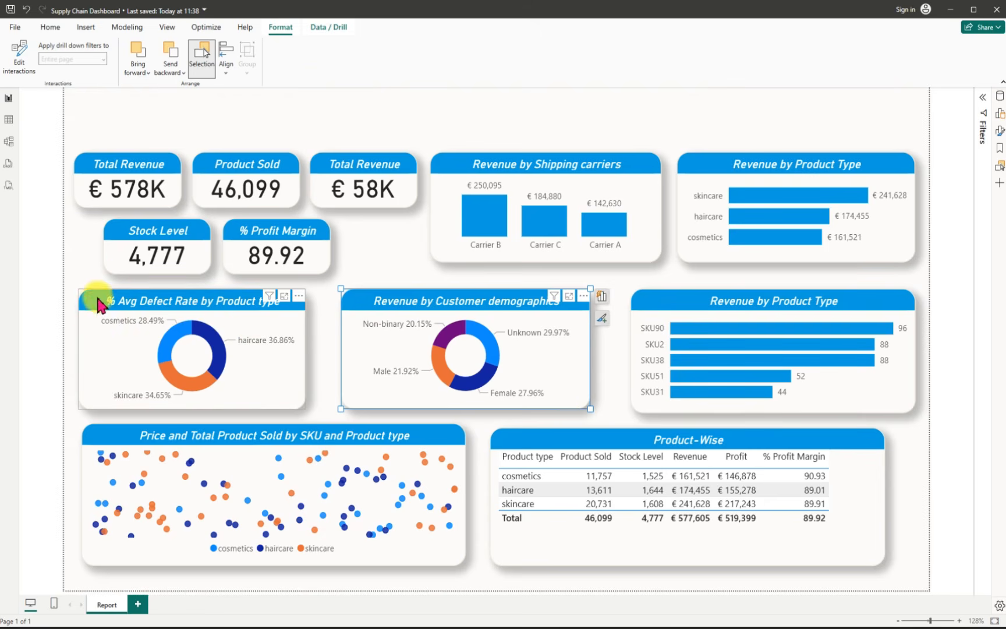
{"action": "left_click", "coordinate": [245, 355]}
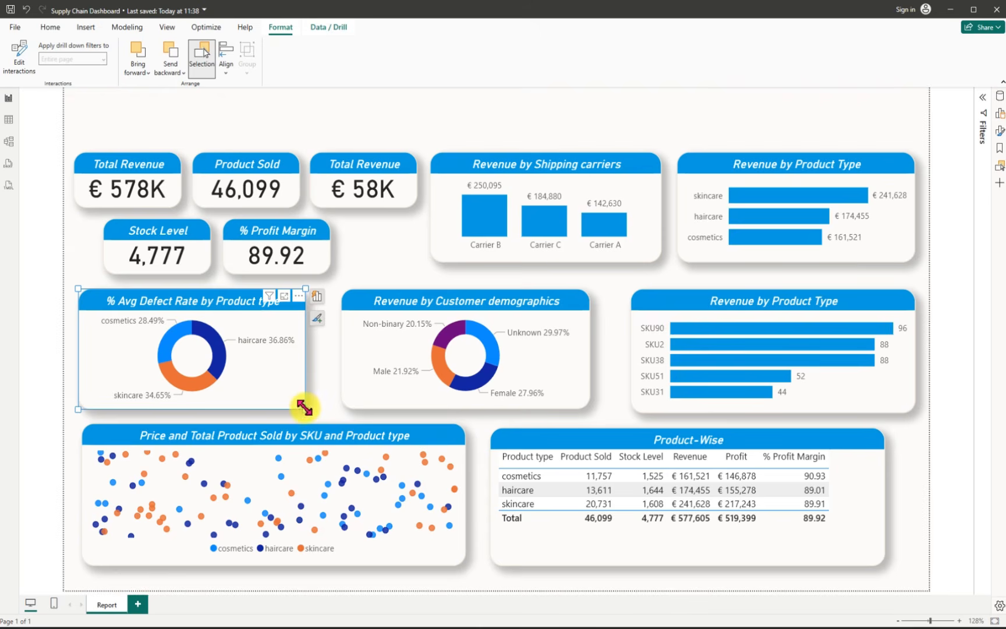
{"action": "left_click_drag", "start_coordinate": [305, 407], "coordinate": [327, 411]}
{"action": "left_click", "coordinate": [481, 332]}
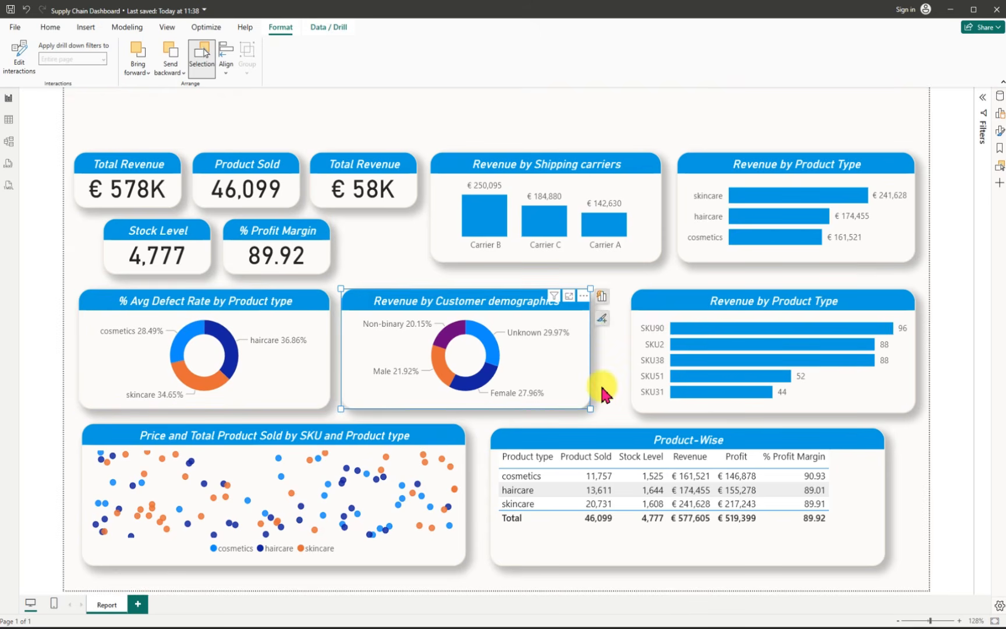
{"action": "left_click_drag", "start_coordinate": [589, 408], "coordinate": [614, 408]}
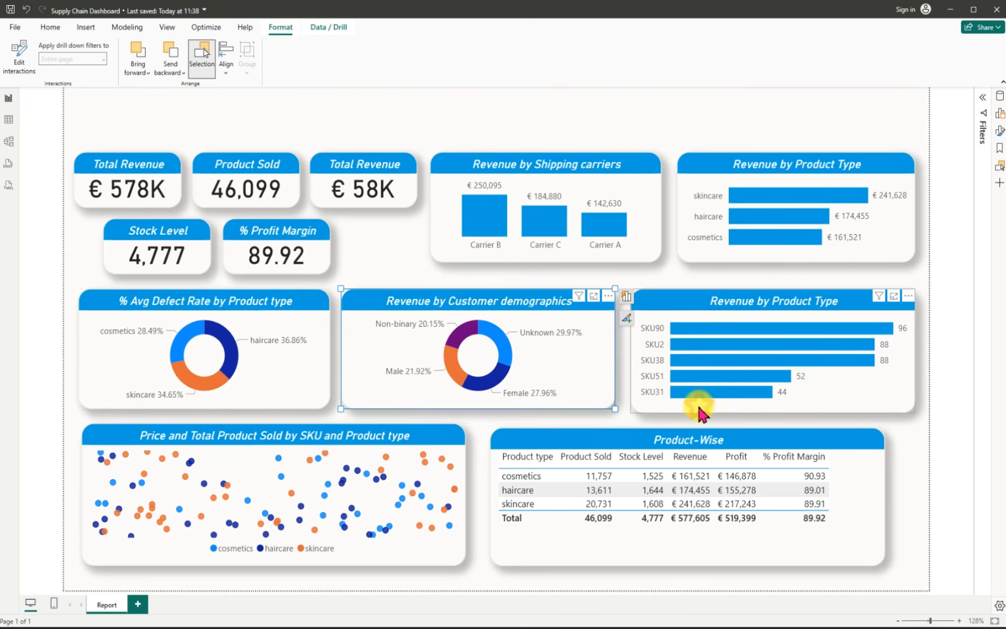
Step: Shorten the SKU bar chart to match the bottom edge of the donut charts and save the report
{"action": "left_click", "coordinate": [698, 408]}
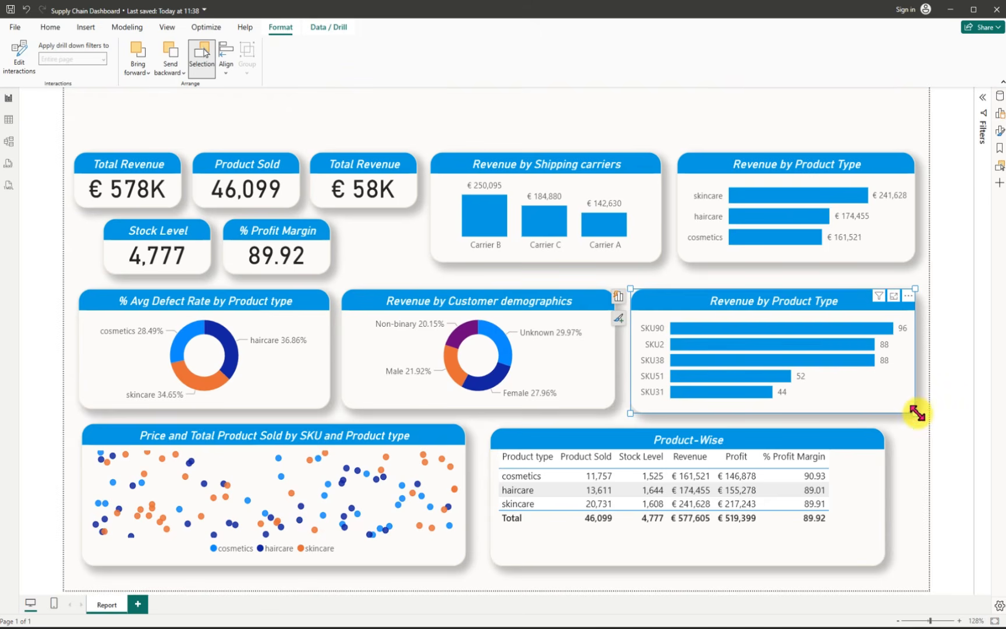
{"action": "left_click_drag", "start_coordinate": [917, 413], "coordinate": [916, 411]}
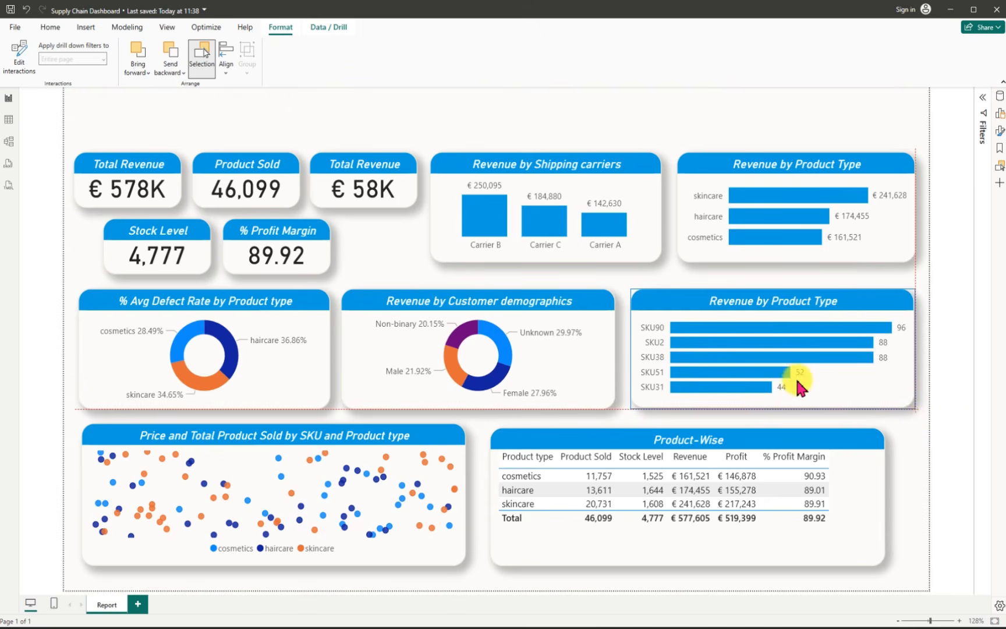
{"action": "left_click", "coordinate": [11, 10]}
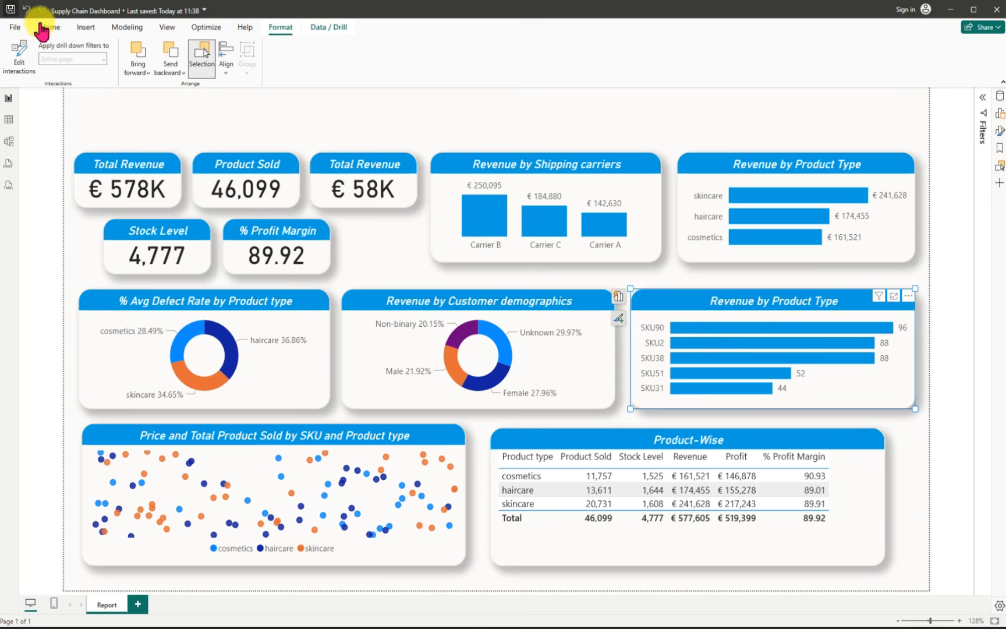
Step: Narrow the Product-Wise table to fit its columns, reduce its height slightly, and move it right, away from the scatter chart
{"action": "left_click", "coordinate": [511, 472]}
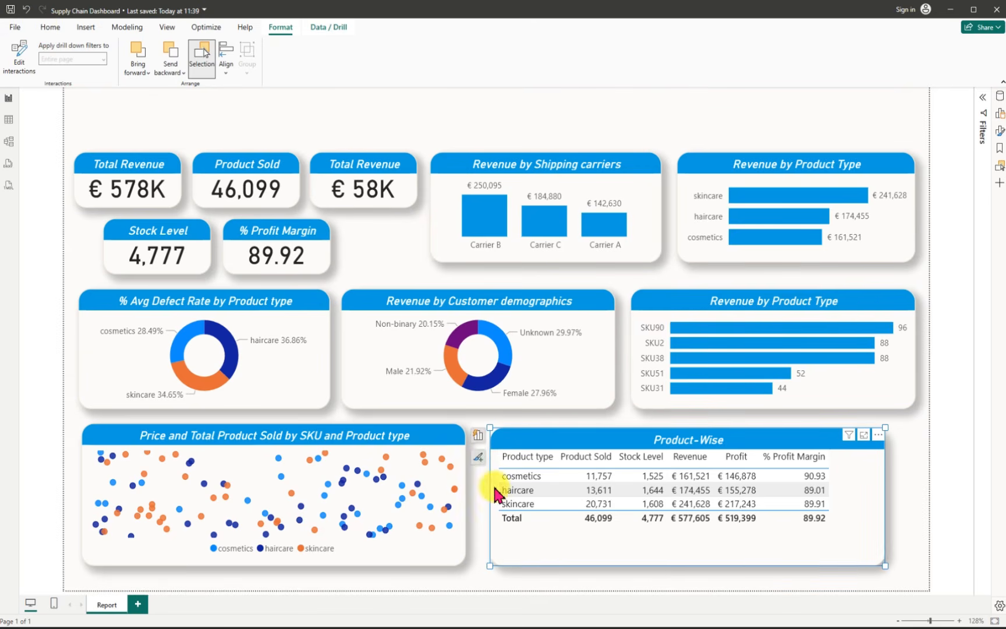
{"action": "mouse_move", "coordinate": [487, 564]}
{"action": "left_mouse_down"}
{"action": "mouse_move", "coordinate": [471, 552]}
{"action": "mouse_move", "coordinate": [474, 563]}
{"action": "left_mouse_up"}
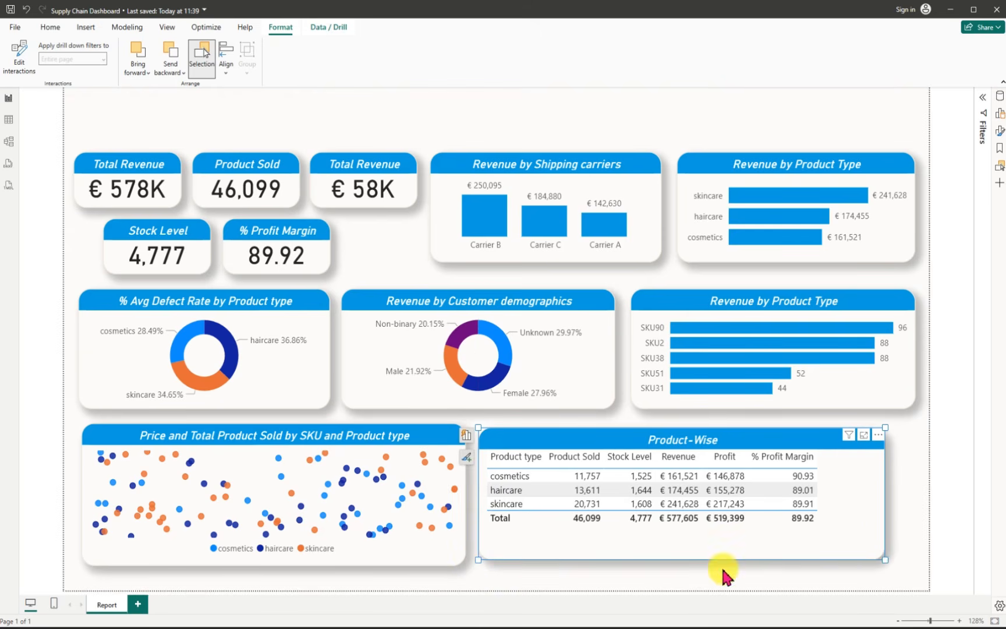
{"action": "left_click_drag", "start_coordinate": [886, 560], "coordinate": [886, 566]}
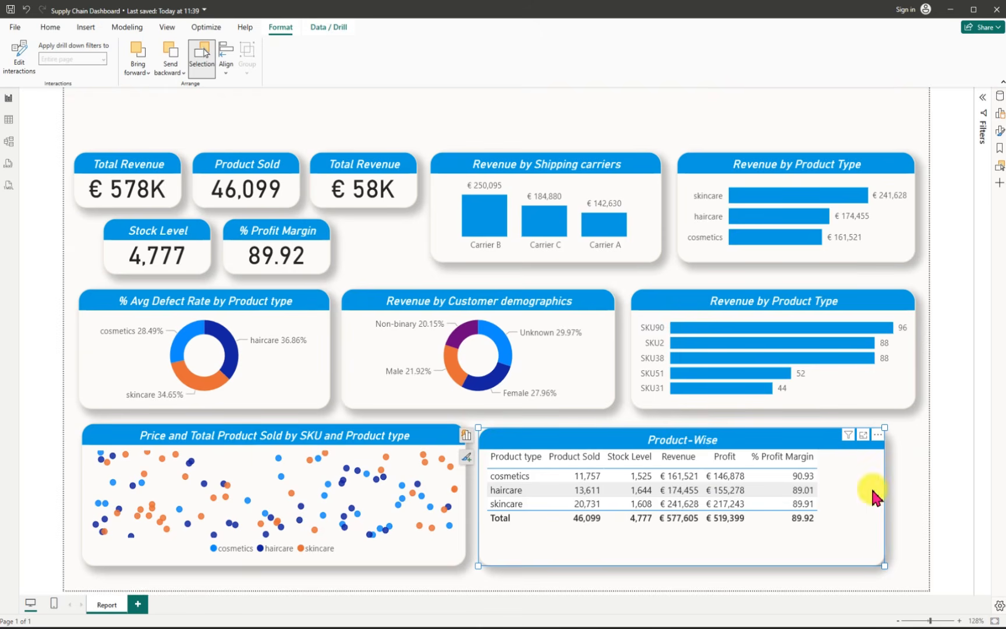
{"action": "left_click_drag", "start_coordinate": [885, 566], "coordinate": [827, 559]}
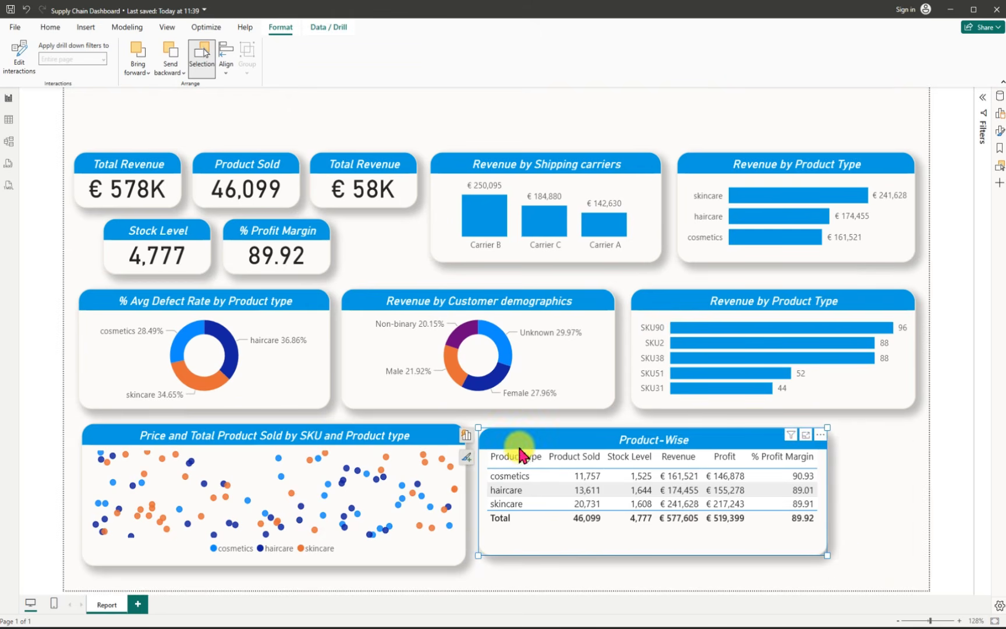
{"action": "left_click_drag", "start_coordinate": [524, 439], "coordinate": [581, 450]}
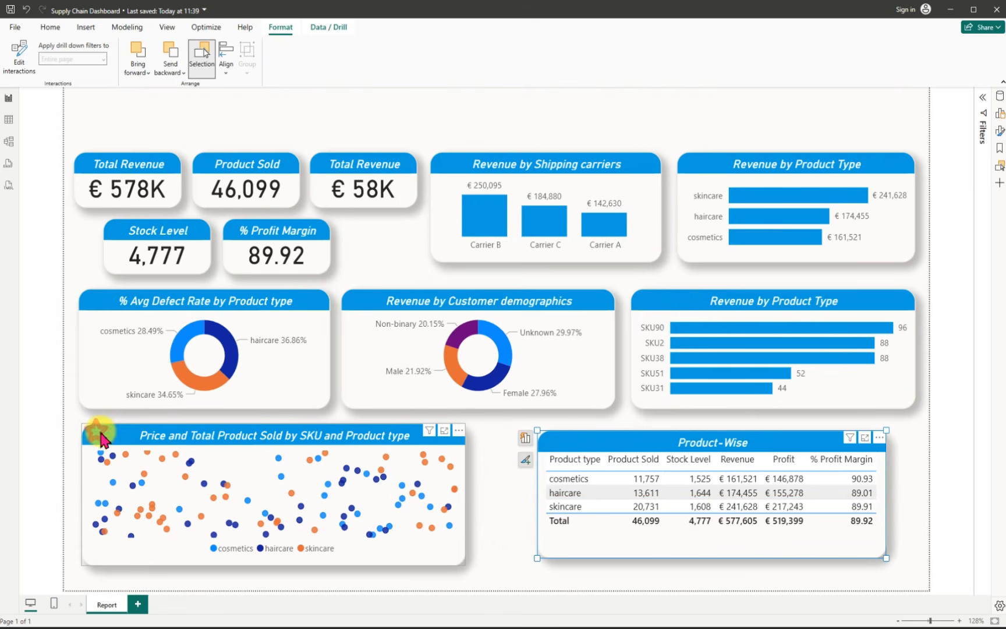
Step: Widen the scatter chart toward the Product-Wise table, and shift the table right while reducing its height
{"action": "left_click", "coordinate": [465, 561]}
{"action": "left_click_drag", "start_coordinate": [464, 563], "coordinate": [523, 558]}
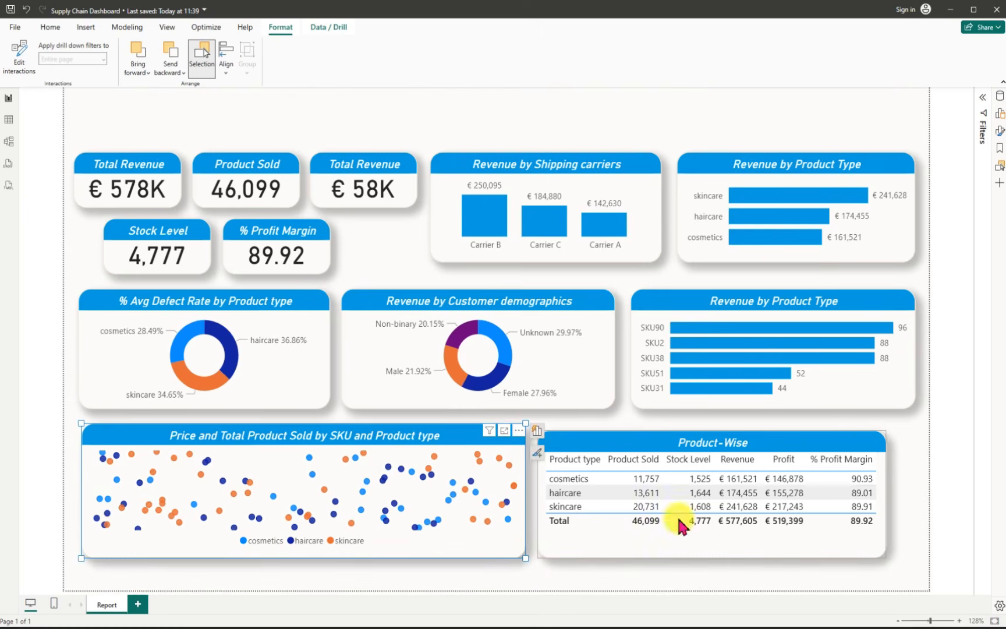
{"action": "left_click", "coordinate": [644, 448]}
{"action": "left_click_drag", "start_coordinate": [643, 448], "coordinate": [650, 443]}
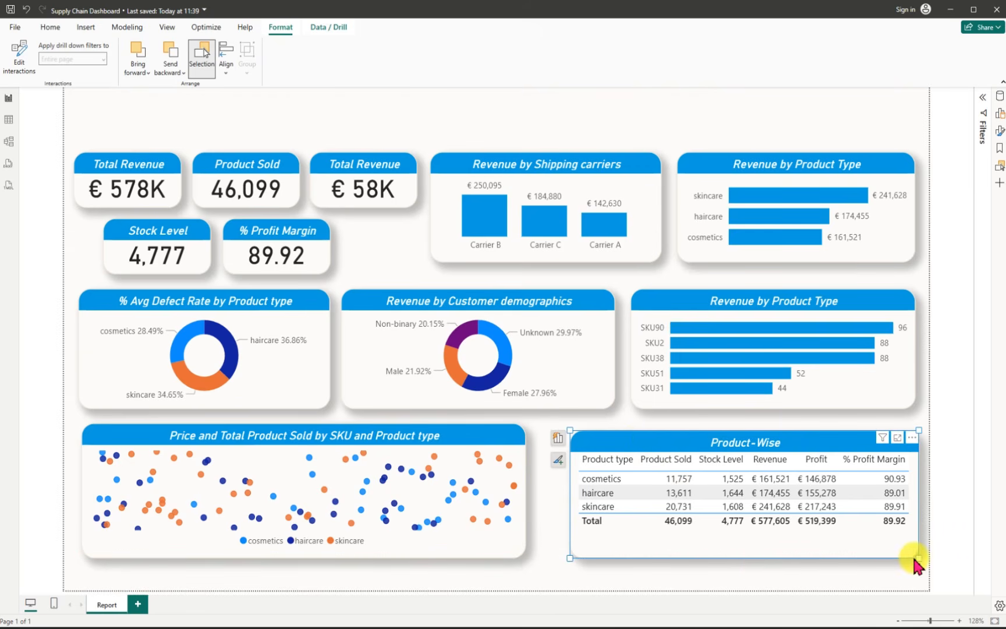
{"action": "mouse_move", "coordinate": [917, 545]}
{"action": "left_mouse_down"}
{"action": "mouse_move", "coordinate": [918, 535]}
{"action": "mouse_move", "coordinate": [922, 547]}
{"action": "left_mouse_up"}
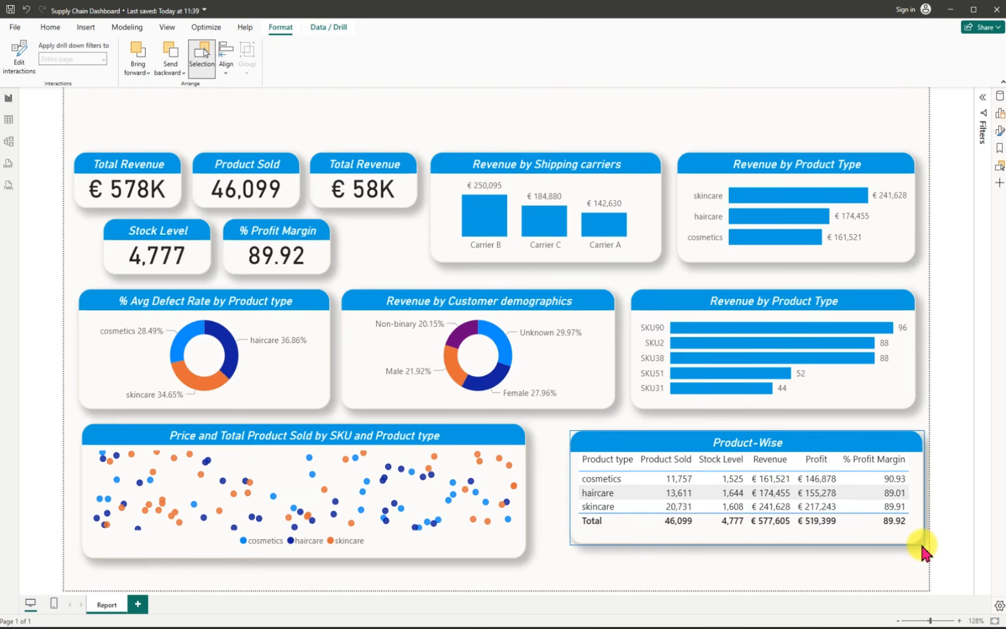
Step: Make the scatter chart slightly wider and shorter, and move it down near the page's lower-left corner
{"action": "left_click", "coordinate": [371, 550]}
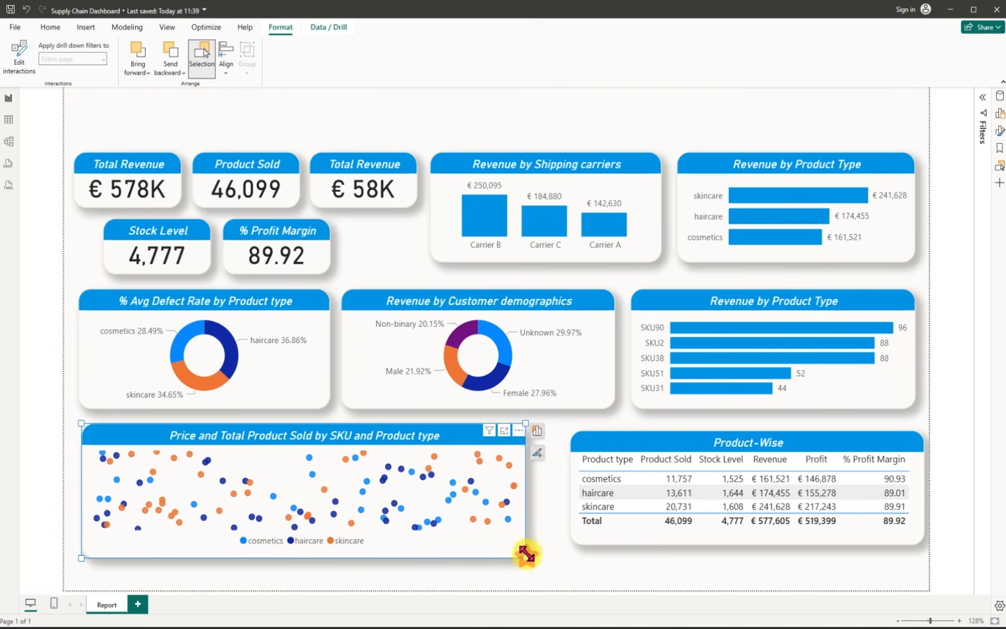
{"action": "mouse_move", "coordinate": [526, 556]}
{"action": "left_mouse_down"}
{"action": "mouse_move", "coordinate": [529, 546]}
{"action": "mouse_move", "coordinate": [533, 558]}
{"action": "left_mouse_up"}
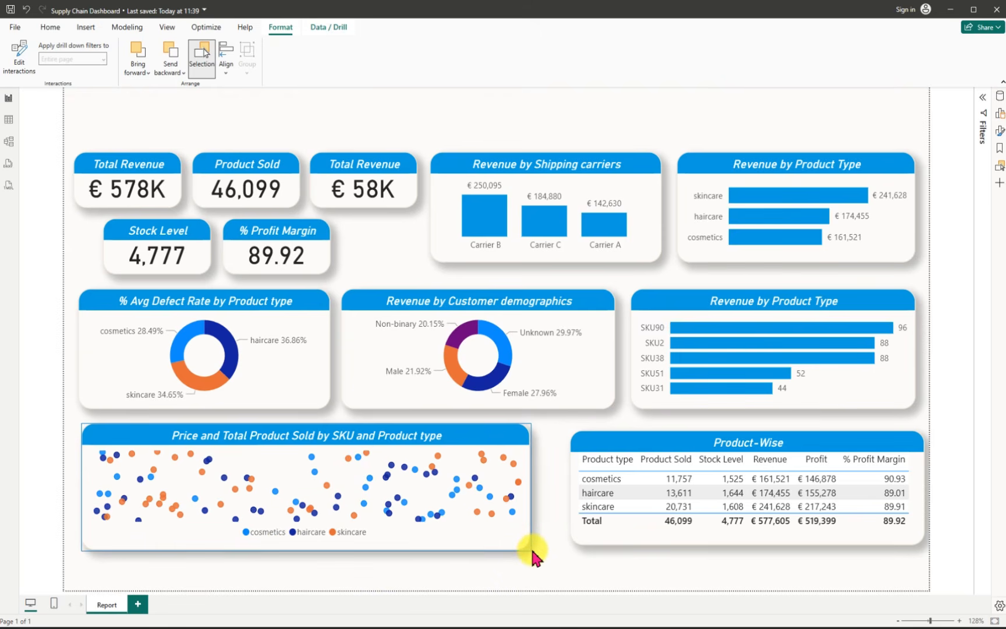
{"action": "left_click_drag", "start_coordinate": [192, 441], "coordinate": [184, 469]}
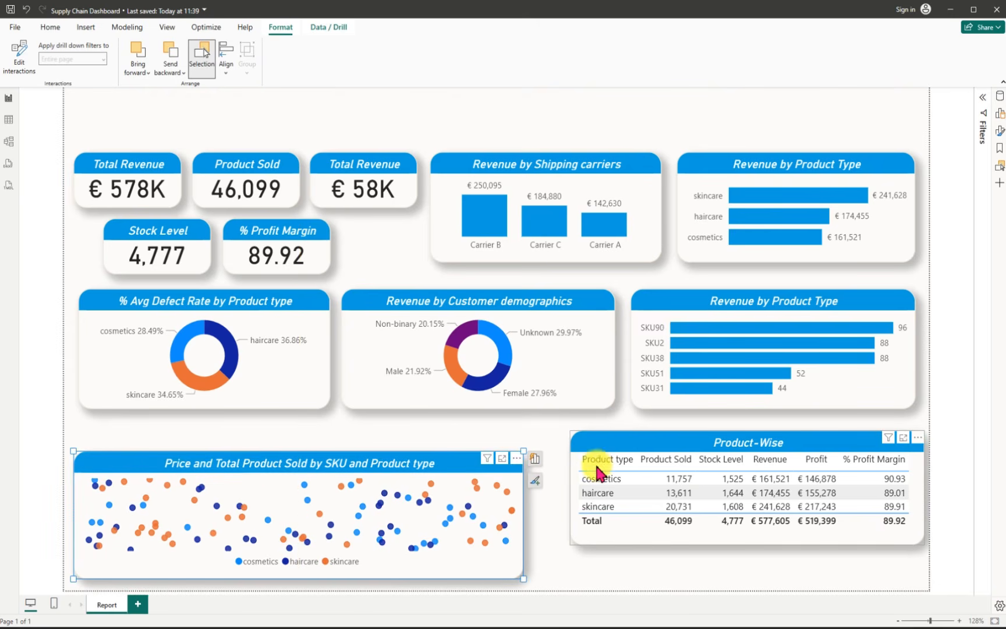
Step: Move the Product-Wise table down beside the scatter chart with their top edges level, and enlarge it slightly
{"action": "left_click_drag", "start_coordinate": [600, 451], "coordinate": [565, 467]}
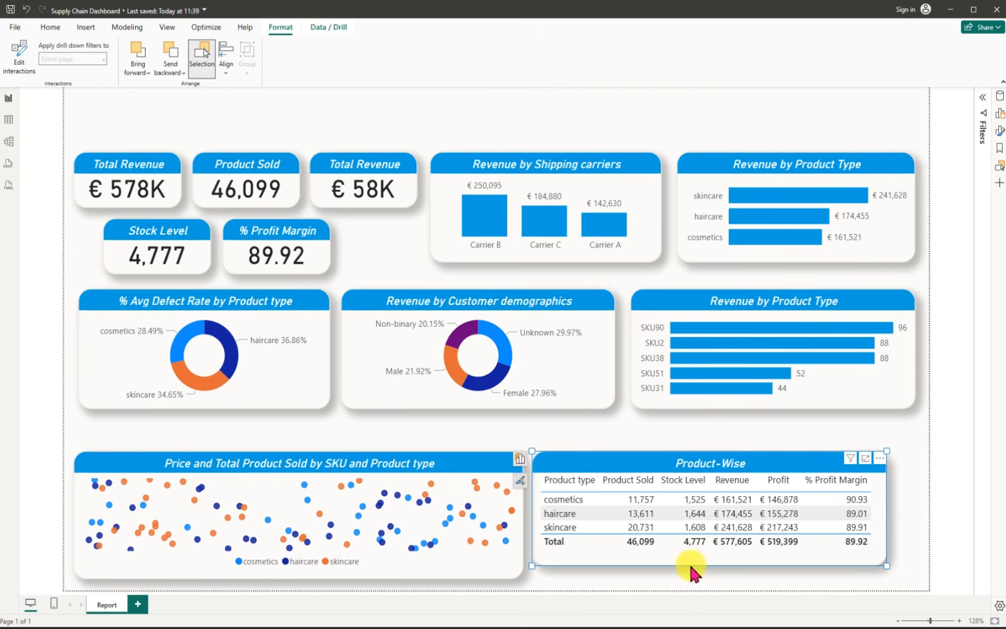
{"action": "left_click_drag", "start_coordinate": [888, 565], "coordinate": [896, 573]}
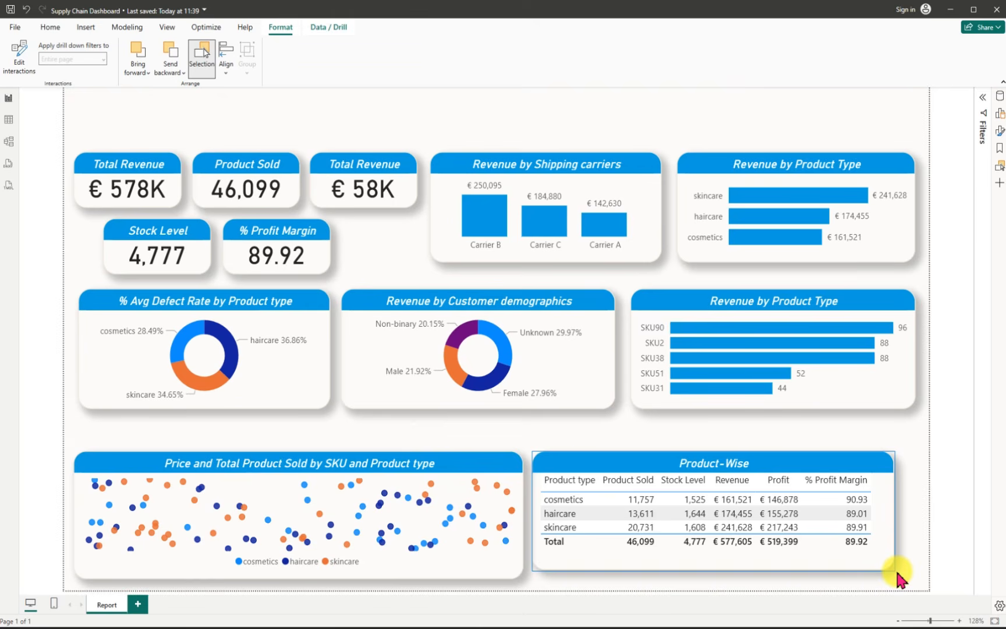
{"action": "left_click", "coordinate": [580, 473]}
{"action": "mouse_move", "coordinate": [578, 470]}
{"action": "left_mouse_down"}
{"action": "mouse_move", "coordinate": [598, 466]}
{"action": "mouse_move", "coordinate": [587, 465]}
{"action": "left_mouse_up"}
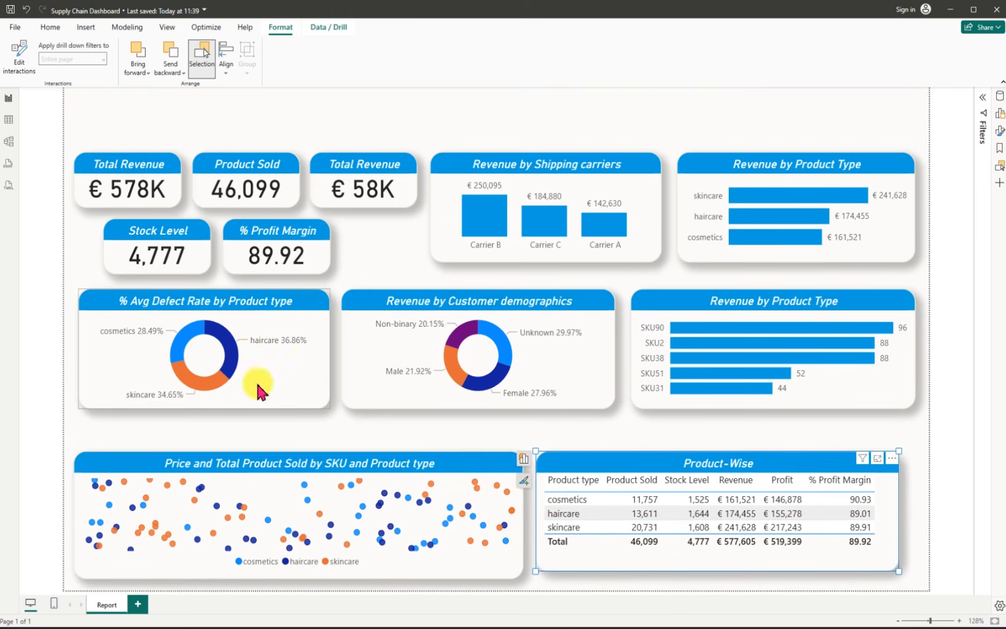
Step: Move both donut charts and the SKU bar chart down into one row just above the scatter chart and table
{"action": "left_click_drag", "start_coordinate": [100, 294], "coordinate": [108, 330]}
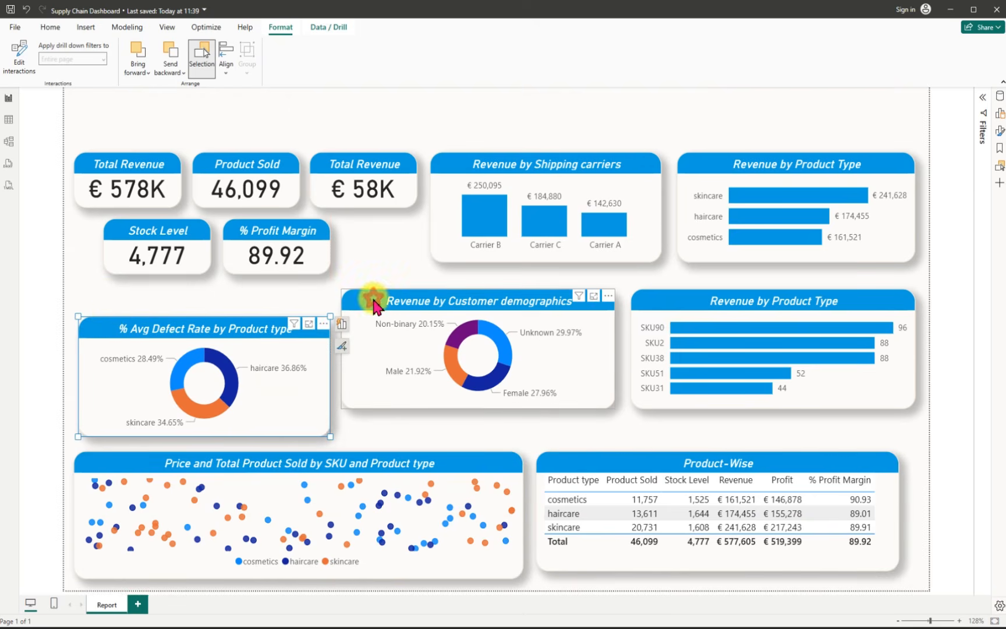
{"action": "mouse_move", "coordinate": [375, 329]}
{"action": "left_mouse_down"}
{"action": "mouse_move", "coordinate": [367, 333]}
{"action": "mouse_move", "coordinate": [387, 334]}
{"action": "left_mouse_up"}
{"action": "left_click_drag", "start_coordinate": [651, 294], "coordinate": [655, 328]}
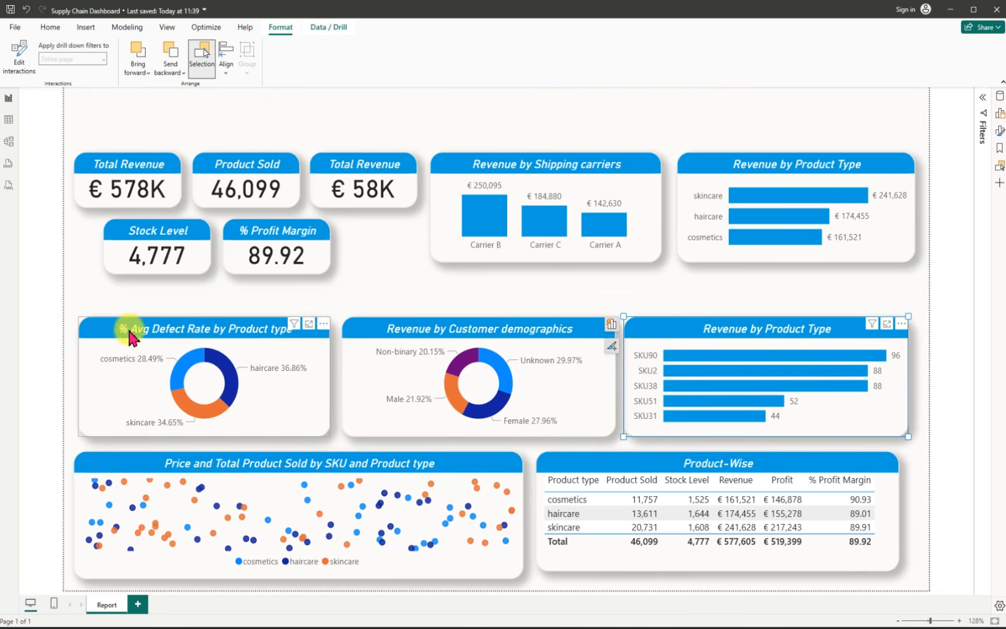
Step: Make both donut charts taller by raising their top edges to the same level
{"action": "left_click", "coordinate": [107, 333]}
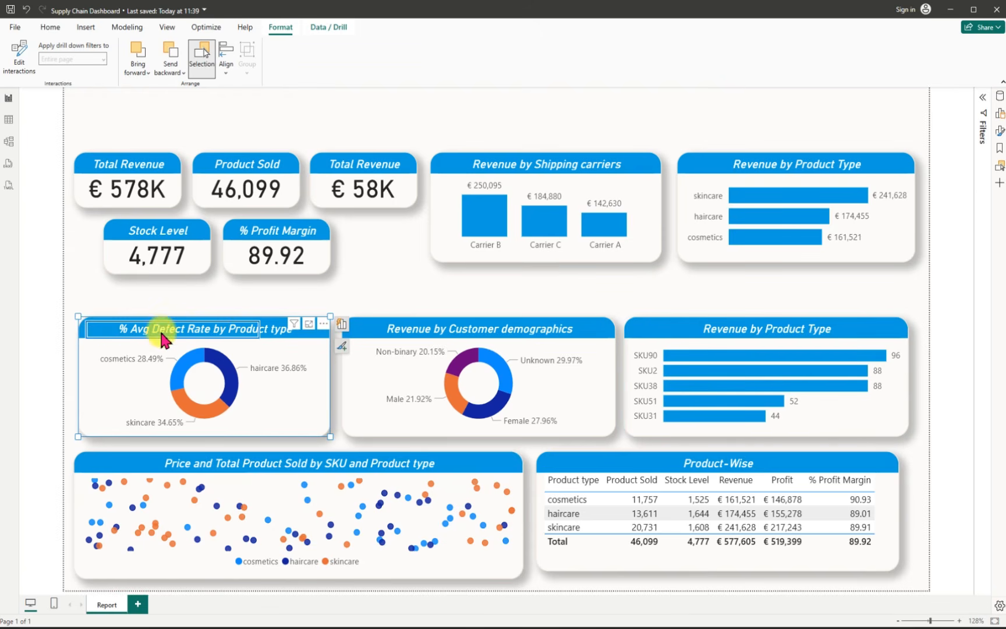
{"action": "left_click", "coordinate": [213, 333]}
{"action": "left_click_drag", "start_coordinate": [78, 316], "coordinate": [85, 304]}
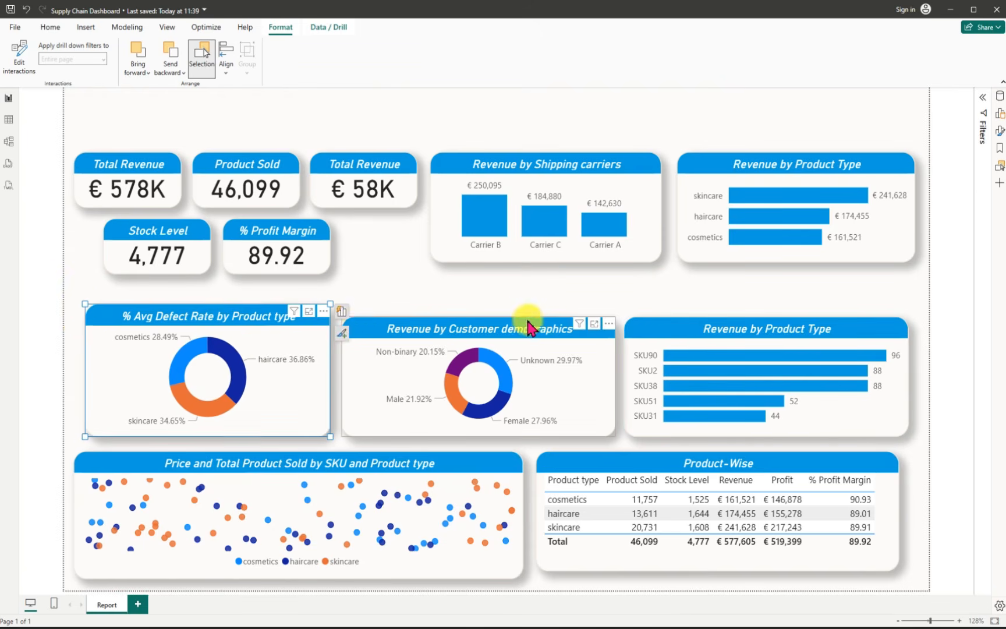
{"action": "left_click", "coordinate": [498, 317]}
{"action": "left_click_drag", "start_coordinate": [611, 317], "coordinate": [618, 304]}
Step: Make the SKU bar chart taller and shift it right to align with the product type revenue chart above
{"action": "left_click", "coordinate": [757, 324]}
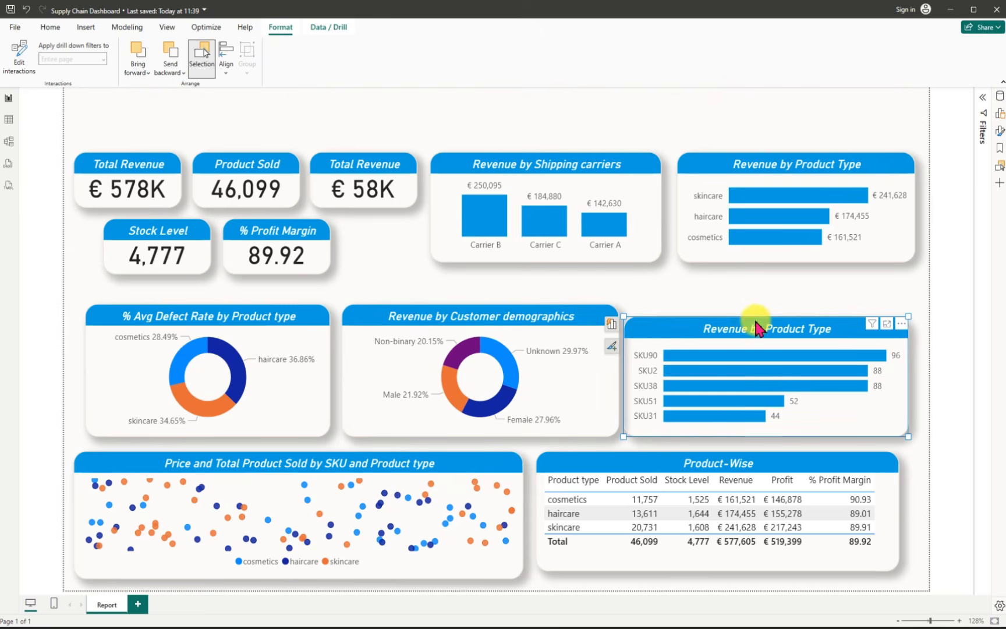
{"action": "left_click_drag", "start_coordinate": [908, 317], "coordinate": [910, 303]}
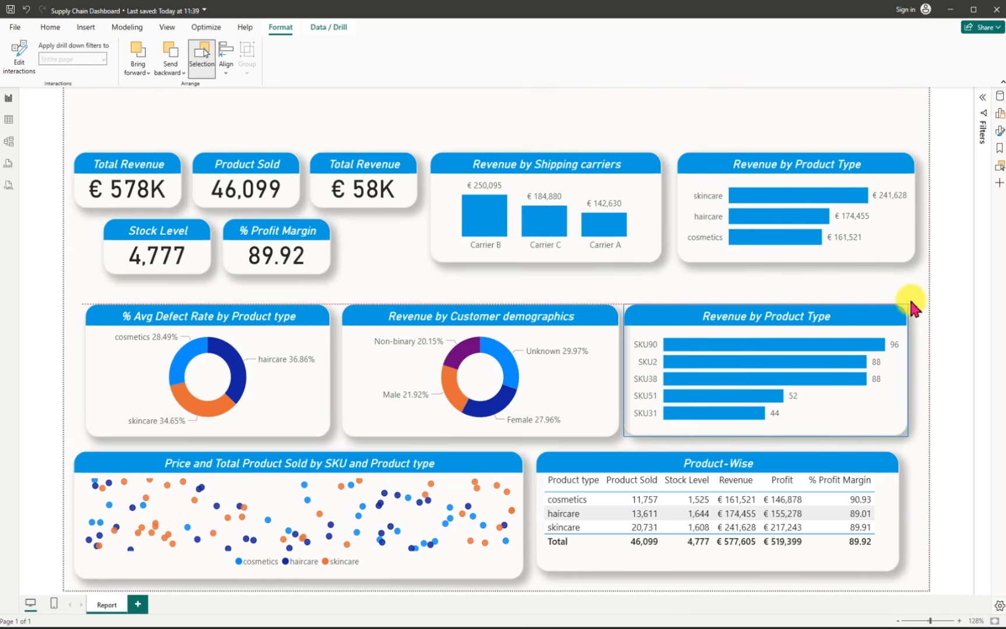
{"action": "left_click_drag", "start_coordinate": [643, 317], "coordinate": [653, 317]}
Step: Widen the Product-Wise table to about the SKU chart's right edge and extend it down level with the scatter chart
{"action": "left_click", "coordinate": [896, 519]}
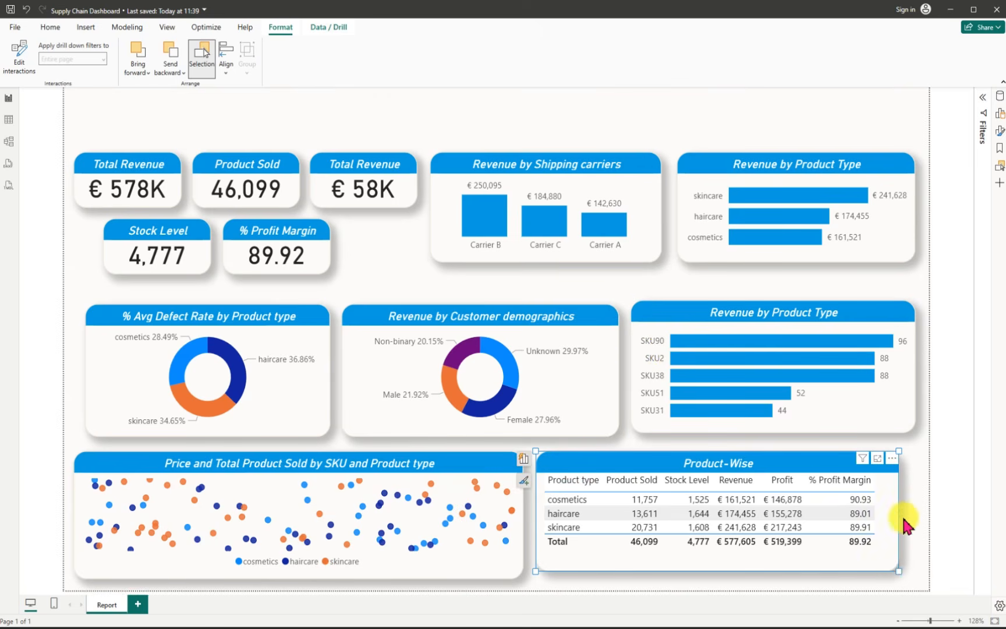
{"action": "mouse_move", "coordinate": [898, 569]}
{"action": "left_mouse_down"}
{"action": "mouse_move", "coordinate": [911, 565]}
{"action": "mouse_move", "coordinate": [915, 580]}
{"action": "mouse_move", "coordinate": [915, 569]}
{"action": "left_mouse_up"}
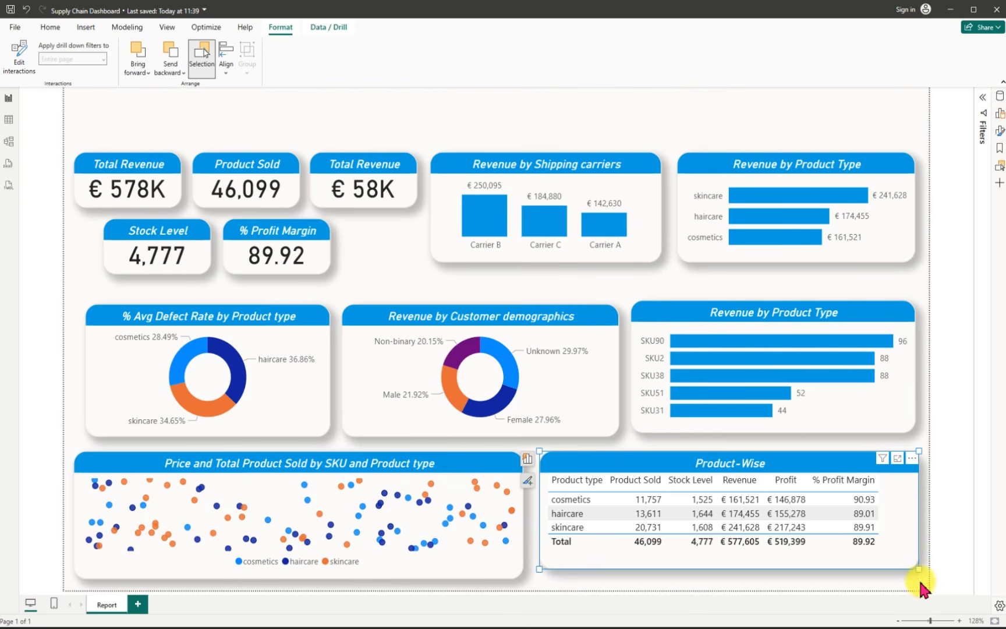
{"action": "left_click_drag", "start_coordinate": [916, 569], "coordinate": [919, 579]}
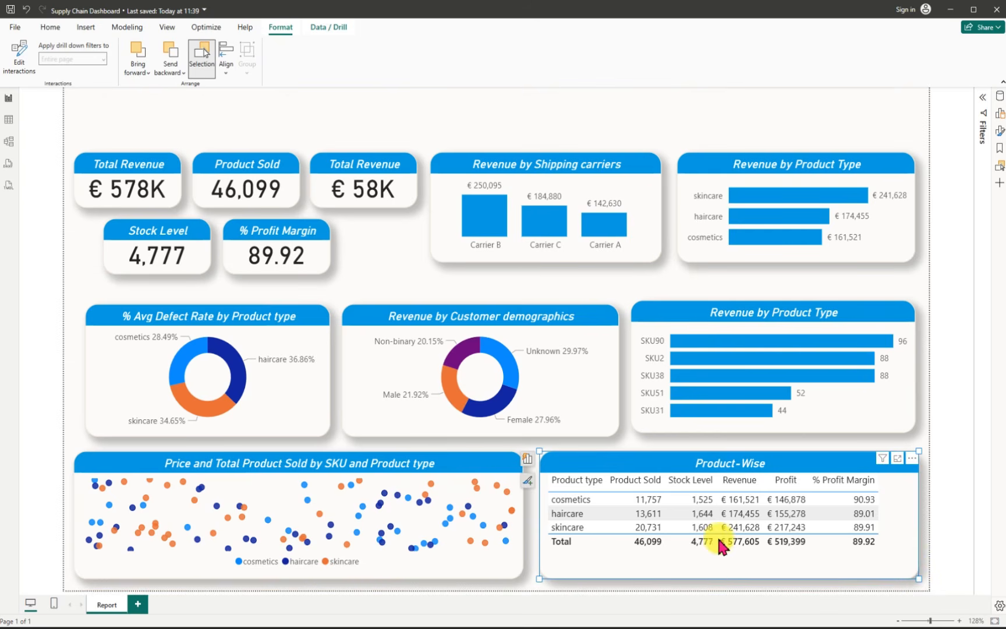
{"action": "left_click", "coordinate": [80, 279]}
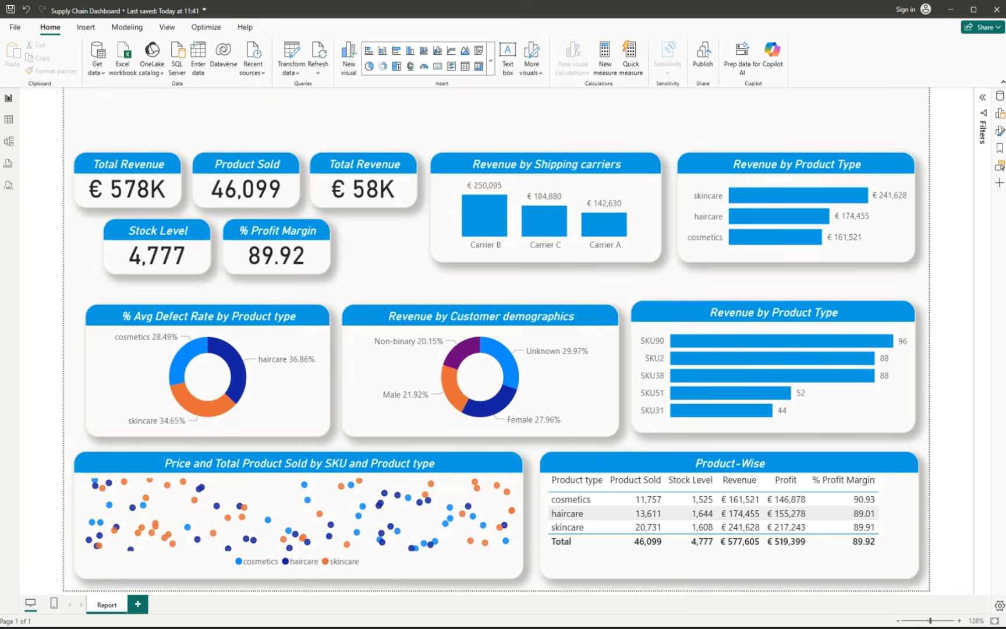
Step: Add a "SUPPLY INSIGHT REPORT" title text box centered above the visuals and open its text for editing
{"action": "left_click", "coordinate": [370, 119]}
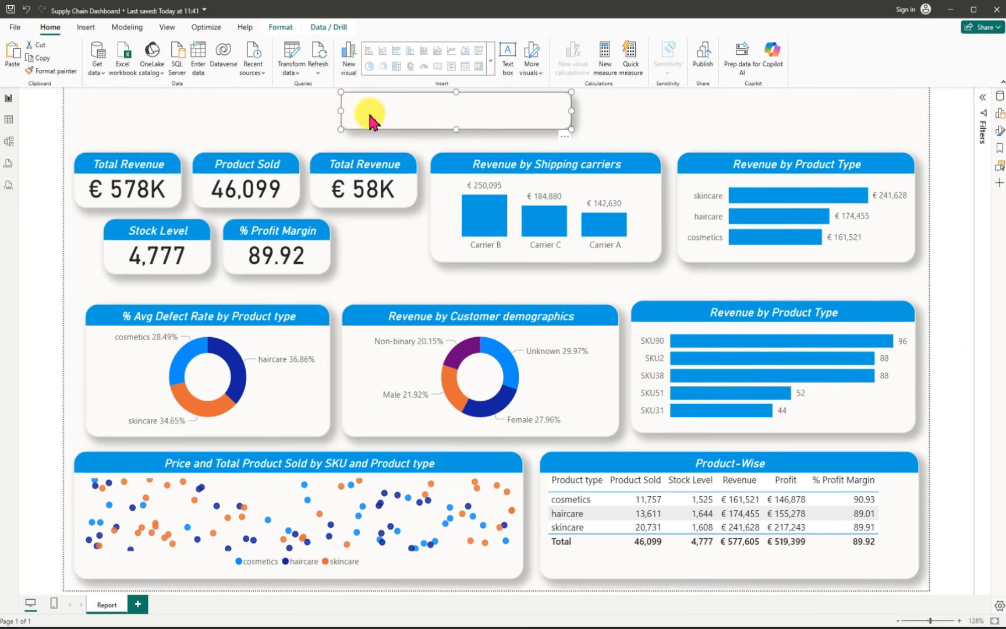
{"action": "left_click", "coordinate": [234, 106]}
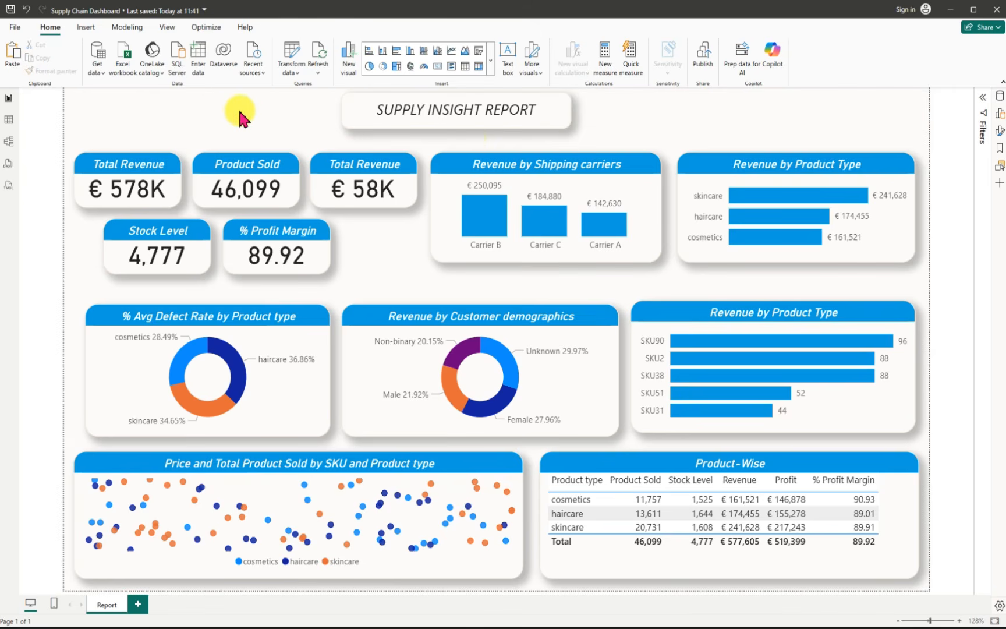
{"action": "left_click", "coordinate": [460, 131]}
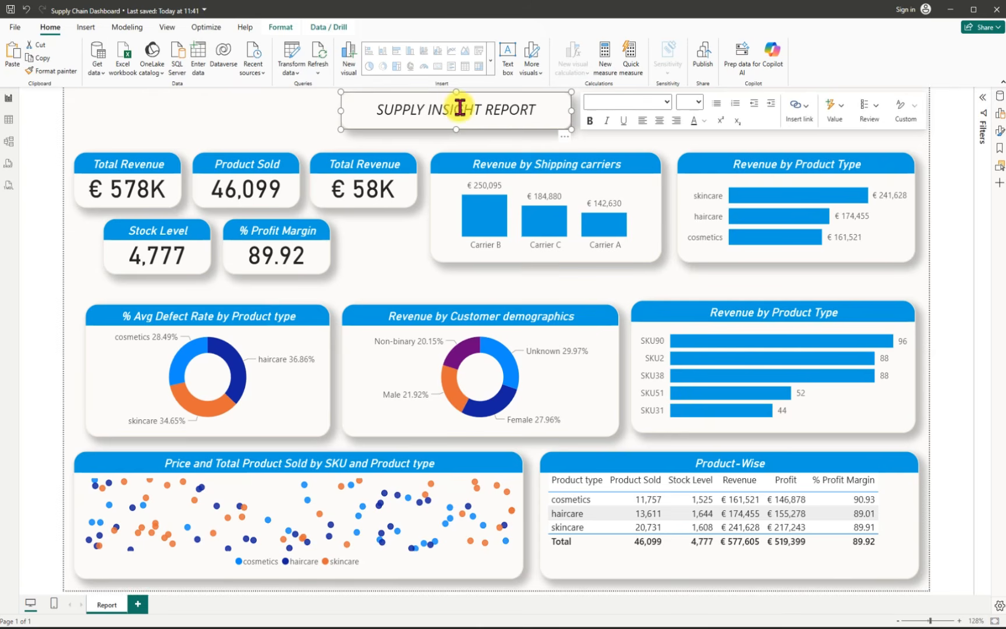
{"action": "left_click", "coordinate": [480, 111]}
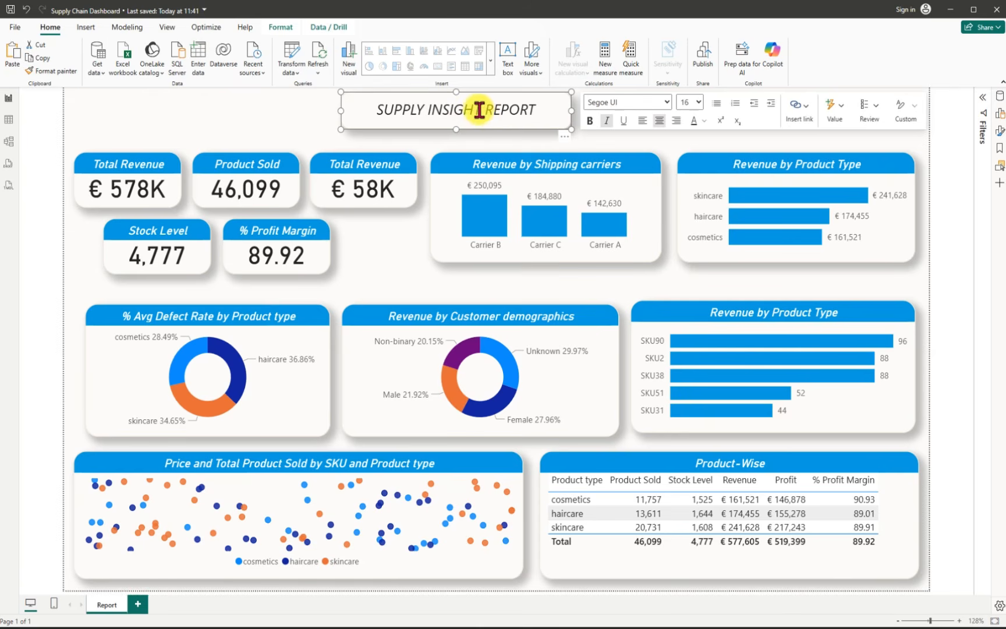
Step: Change the report title above the visuals to "SUPPLY CHAIN DASHBOARD", replacing the words after "SUPPLY"
{"action": "left_click_drag", "start_coordinate": [428, 109], "coordinate": [539, 109]}
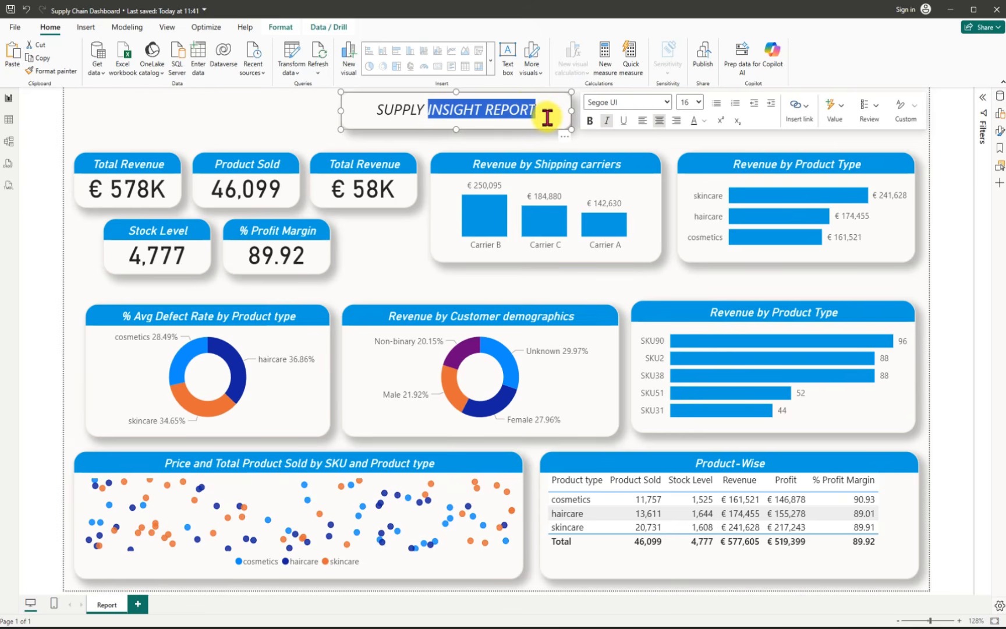
{"action": "type", "text": "Chain"}
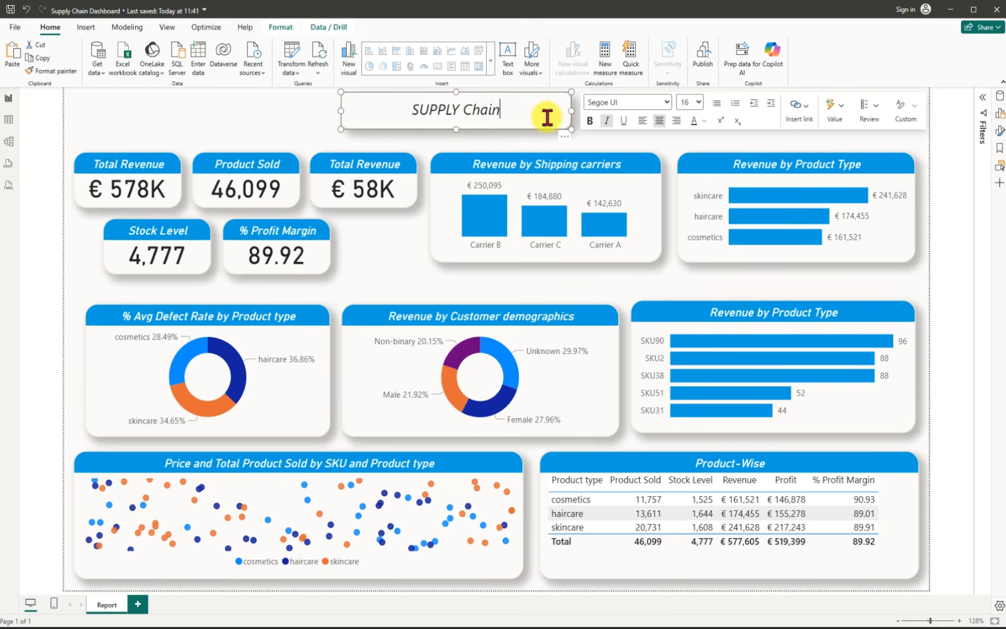
{"action": "type", "text": " Das"}
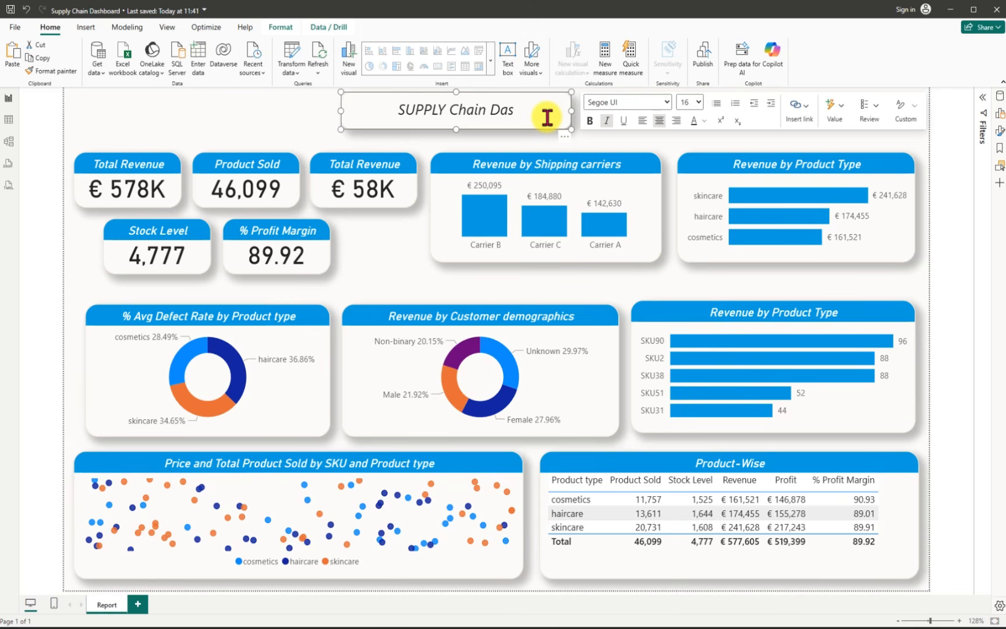
{"action": "key", "text": "BackSpace"}
{"action": "key", "text": "BackSpace"}
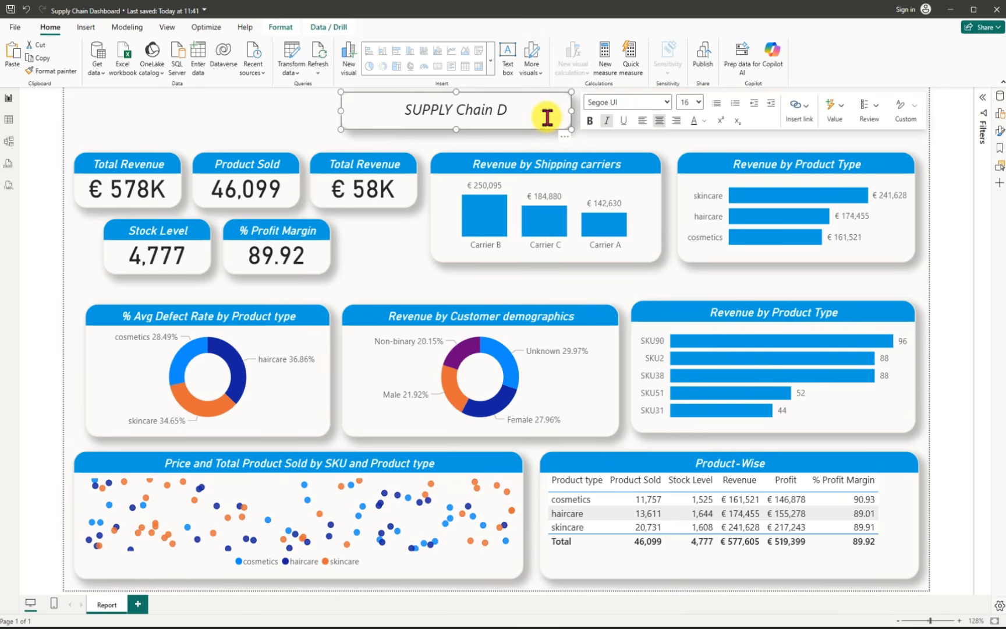
{"action": "key", "text": "BackSpace"}
{"action": "key", "text": "BackSpace"}
{"action": "key", "text": "BackSpace"}
{"action": "key", "text": "BackSpace"}
{"action": "key", "text": "BackSpace"}
{"action": "key", "text": "BackSpace"}
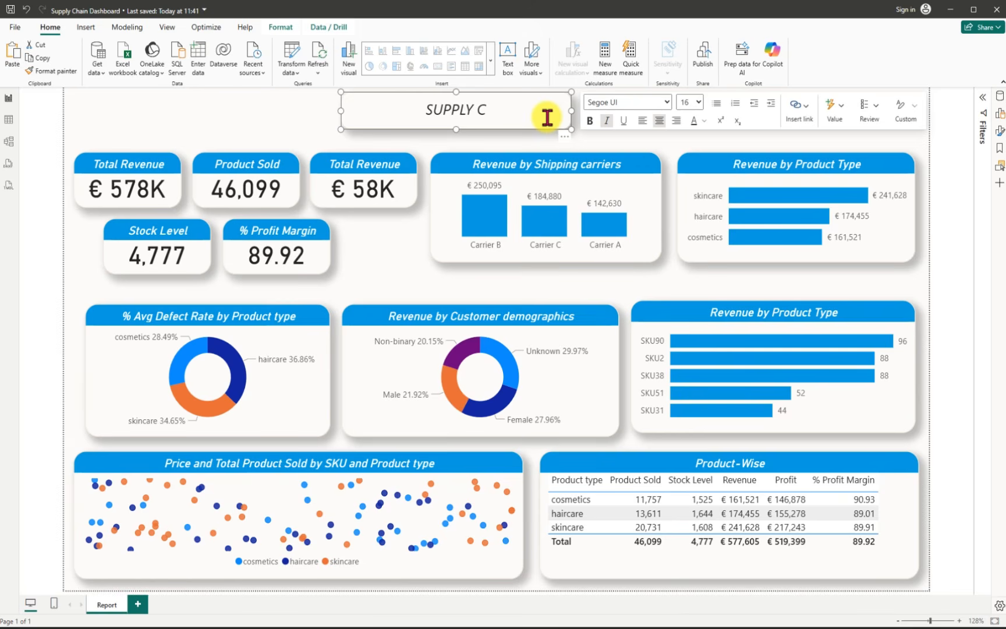
{"action": "type", "text": "HAIN DA"}
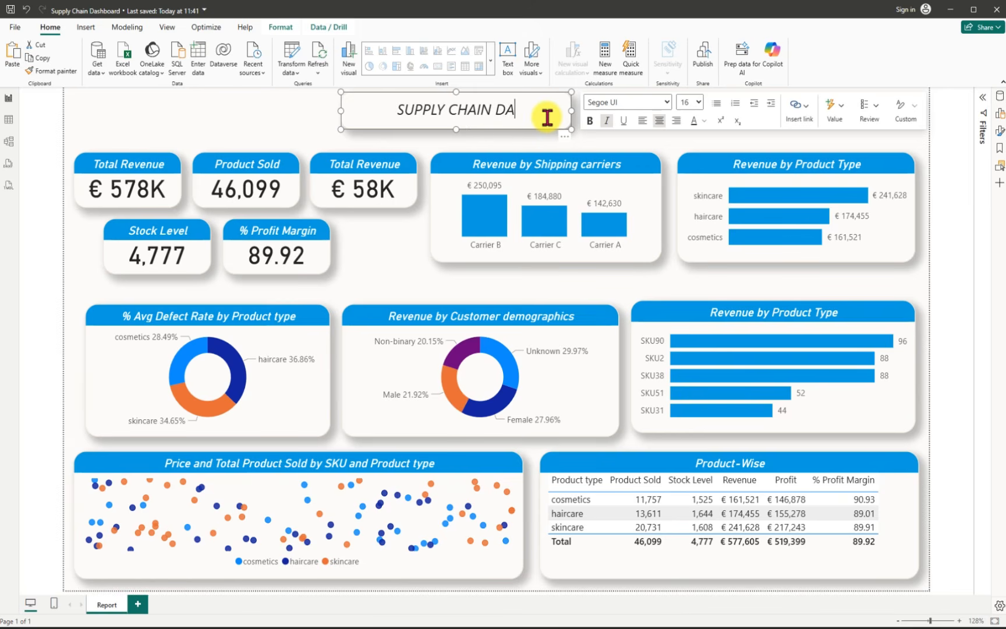
{"action": "type", "text": "SHBOARD"}
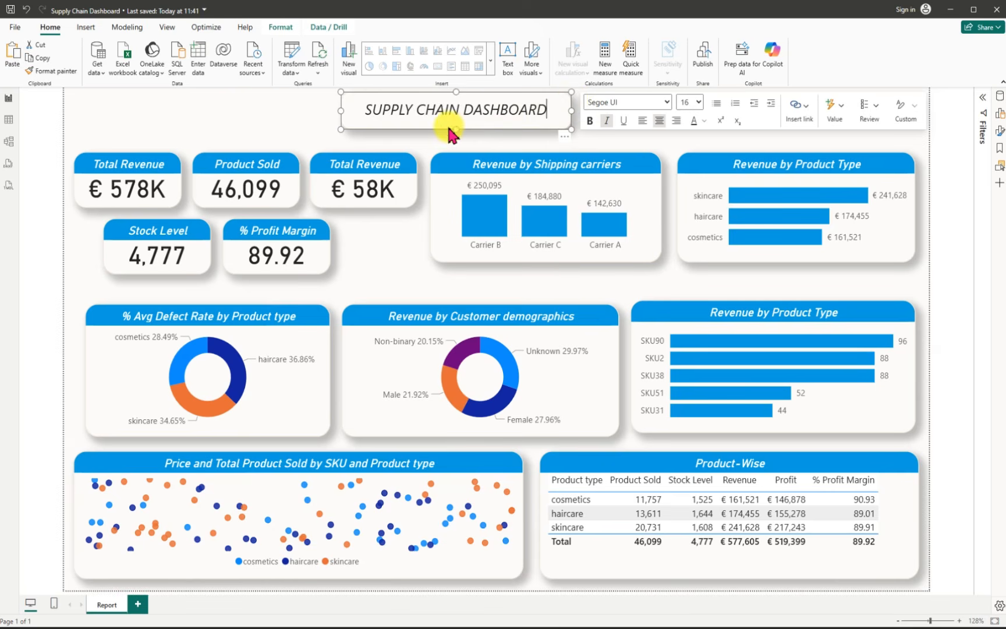
{"action": "left_click_drag", "start_coordinate": [456, 130], "coordinate": [464, 133]}
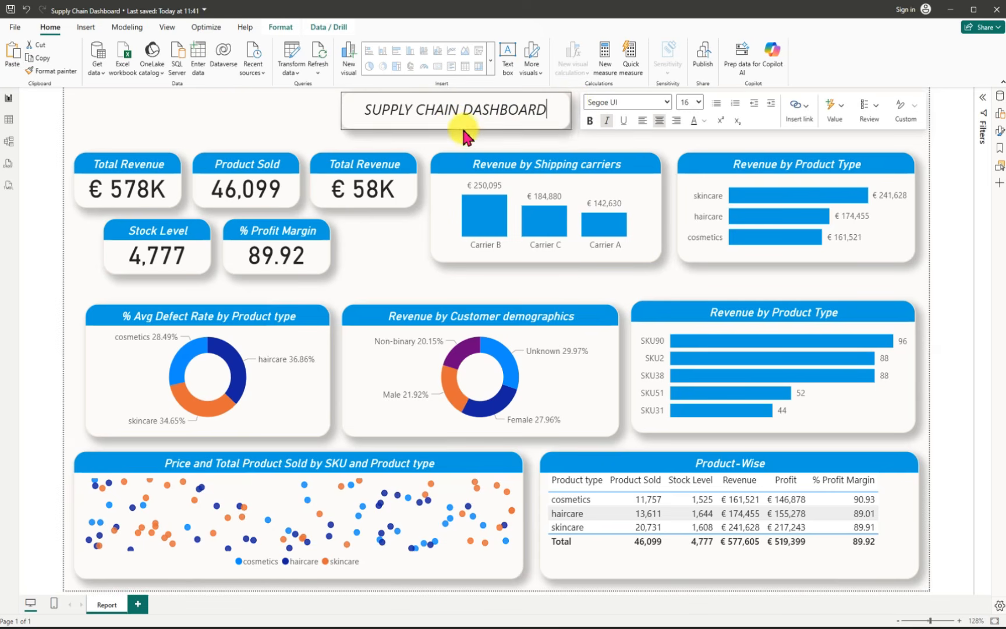
{"action": "left_click", "coordinate": [278, 133]}
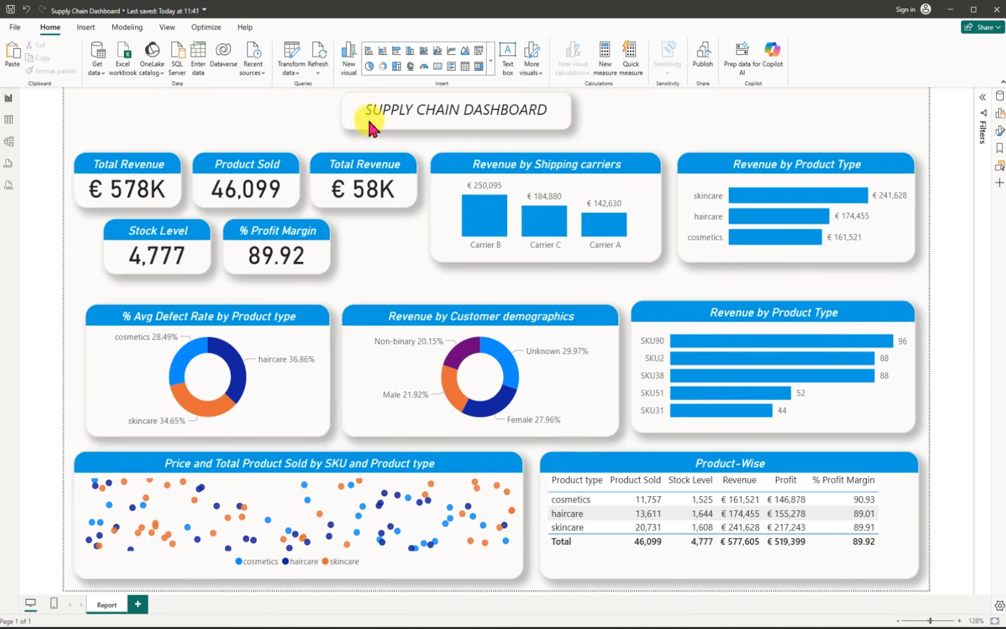
Step: Move the title text box slightly right and down so it sits roughly centered above the visuals, and save the report
{"action": "left_click_drag", "start_coordinate": [387, 102], "coordinate": [460, 102]}
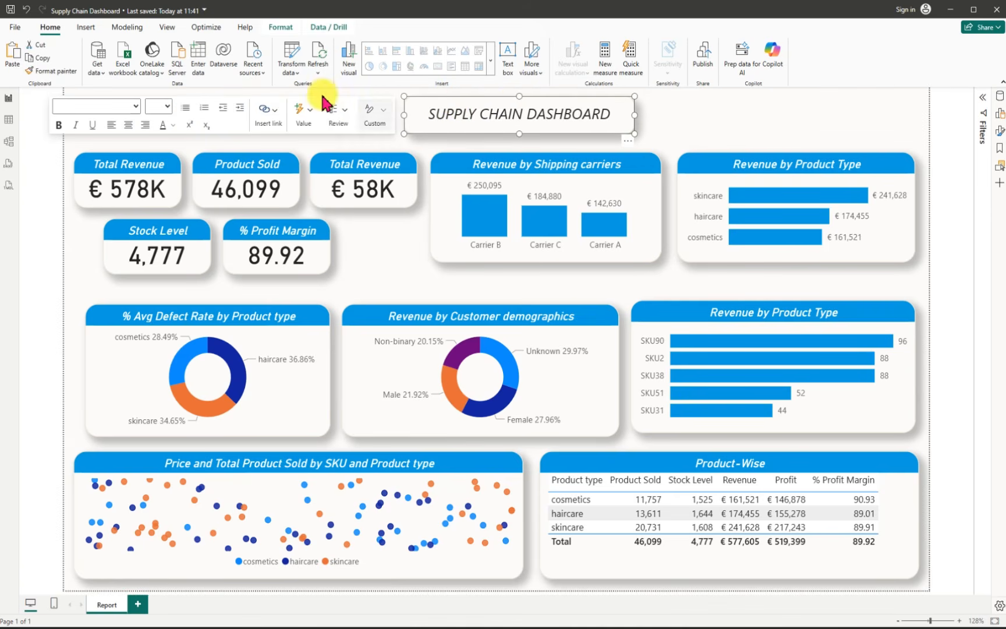
{"action": "left_click", "coordinate": [394, 94]}
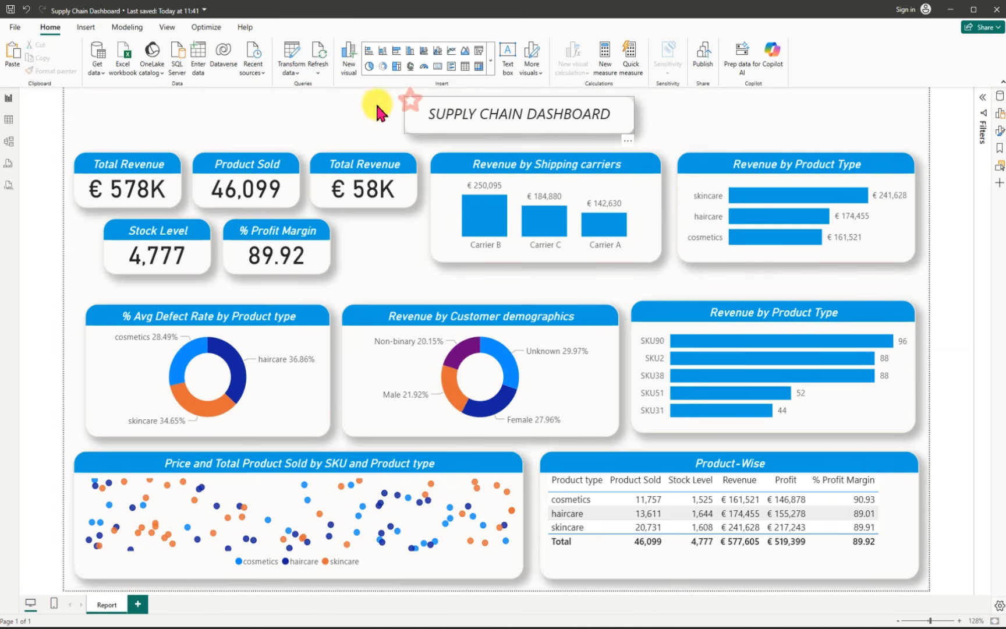
{"action": "left_click_drag", "start_coordinate": [410, 105], "coordinate": [376, 105]}
{"action": "left_click", "coordinate": [11, 11]}
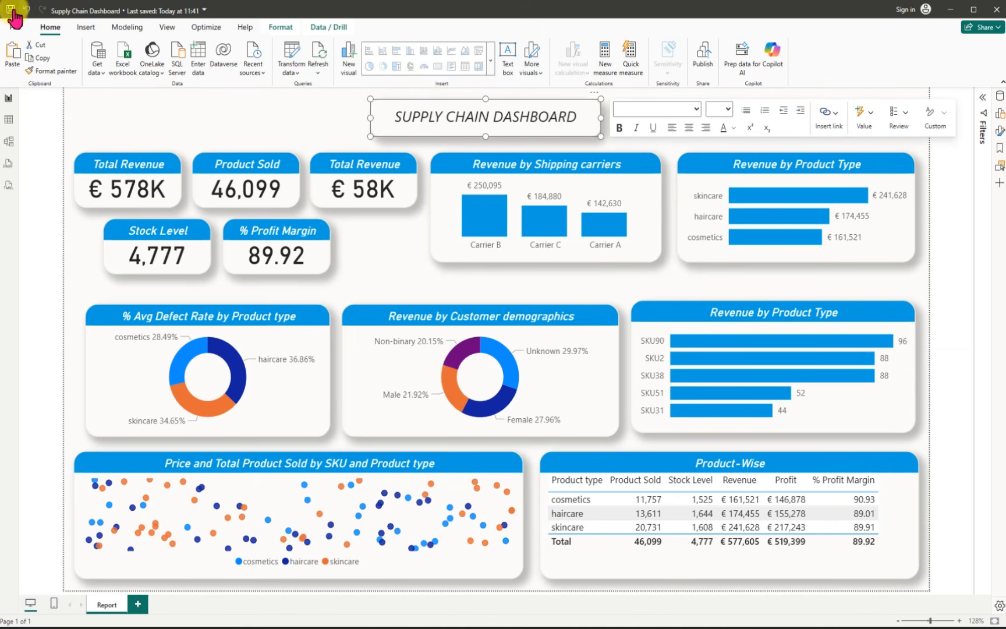